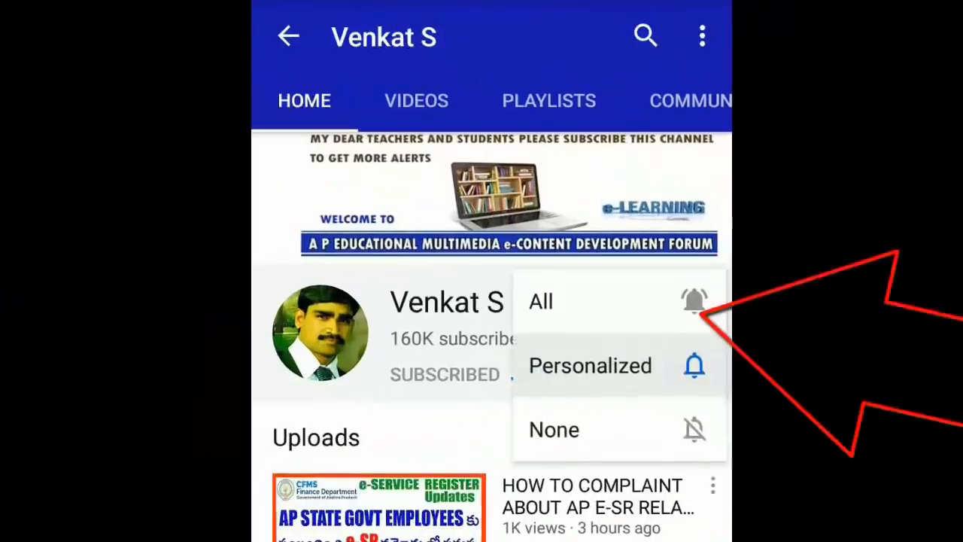
# Set the subscribed channel's notifications to All.
pyautogui.click(541, 301)
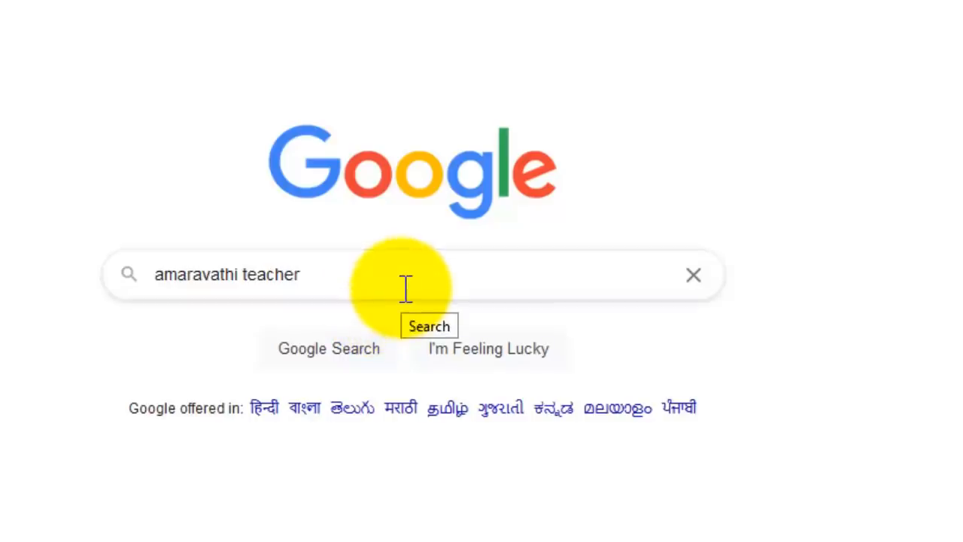
# Search Google for amaravathi teacher, visit amaravathiteacher.com and ruppgnt.org, and look over the latest links.
pyautogui.click(406, 288)
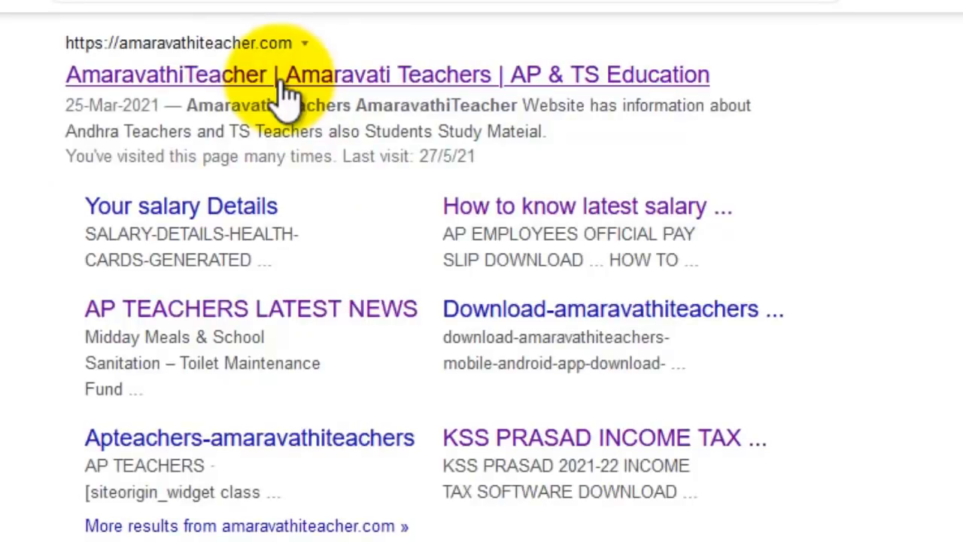
pyautogui.click(286, 84)
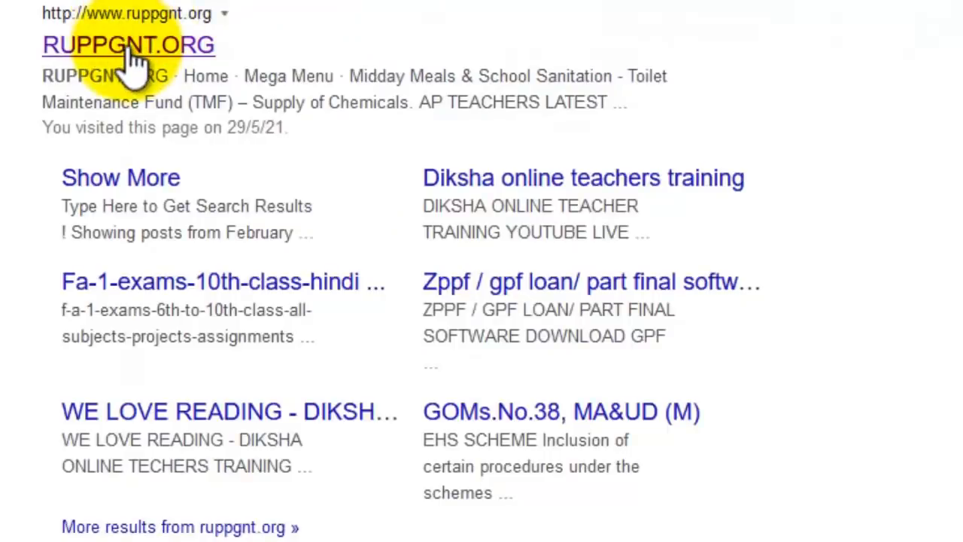
pyautogui.click(133, 54)
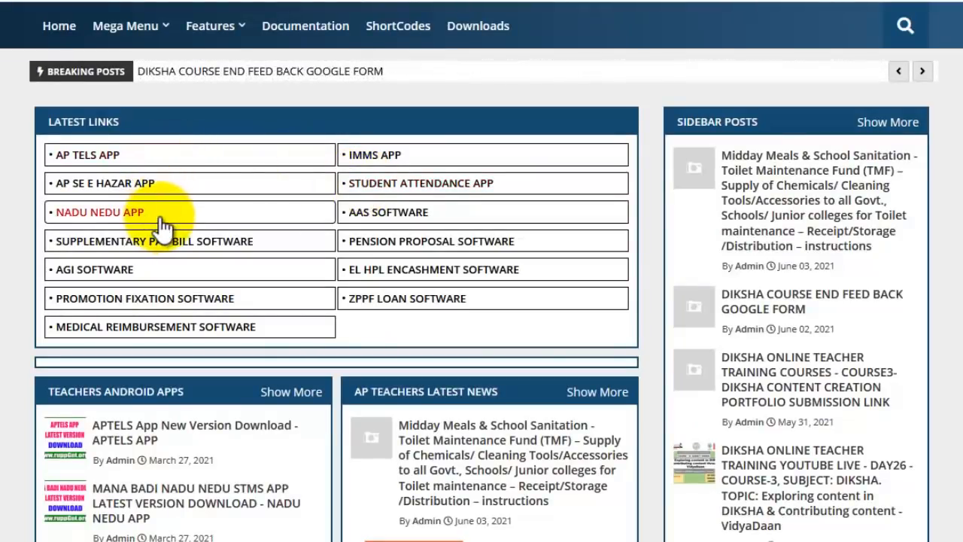
pyautogui.scroll(-3, 318, 204)
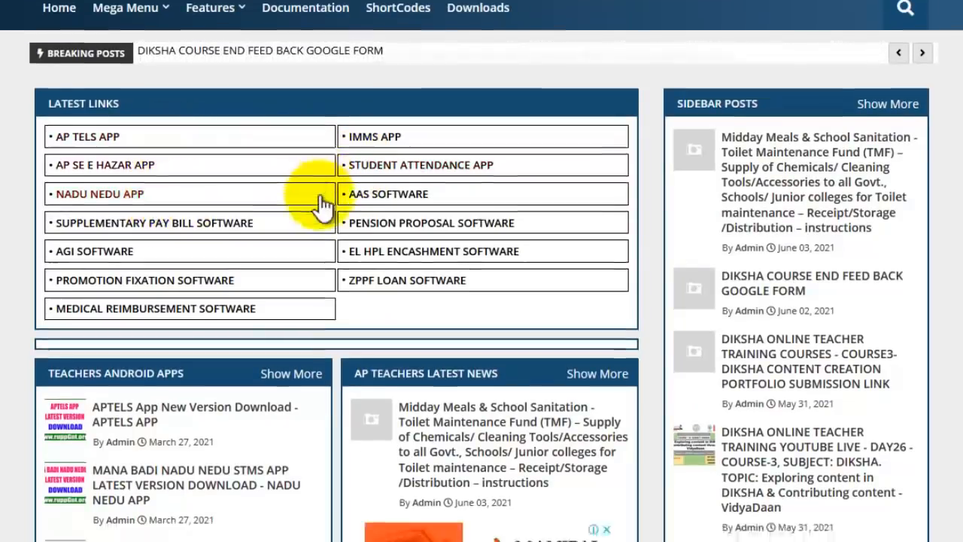
pyautogui.scroll(2, 318, 193)
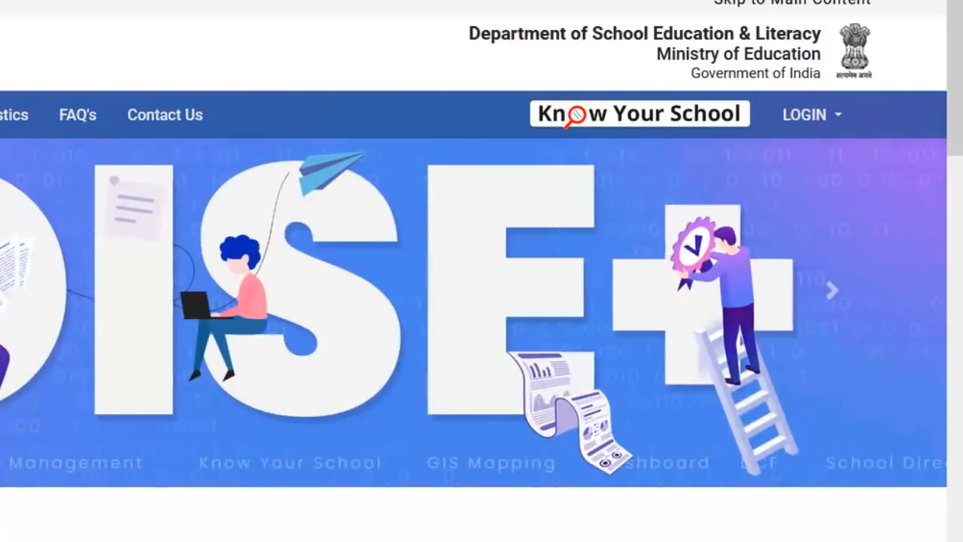
# Open the UDISE+ data entry login for AY 2021-22 with ANDHRA PRADESH as the state.
pyautogui.click(804, 117)
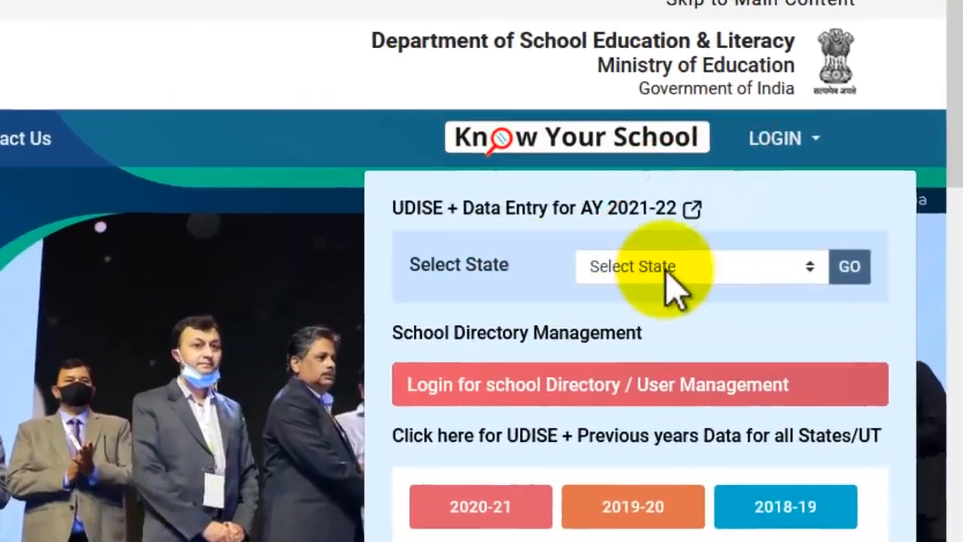
pyautogui.click(666, 268)
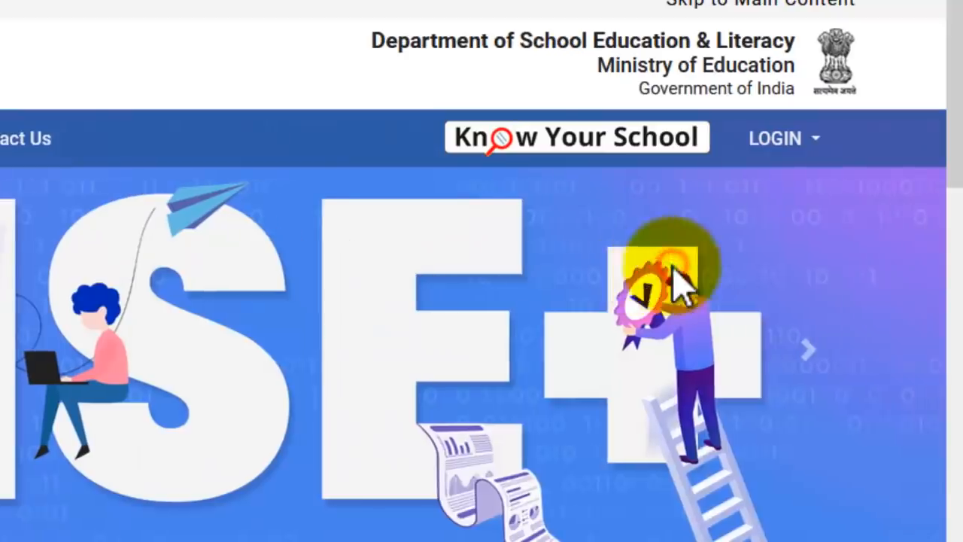
pyautogui.click(771, 146)
pyautogui.click(656, 270)
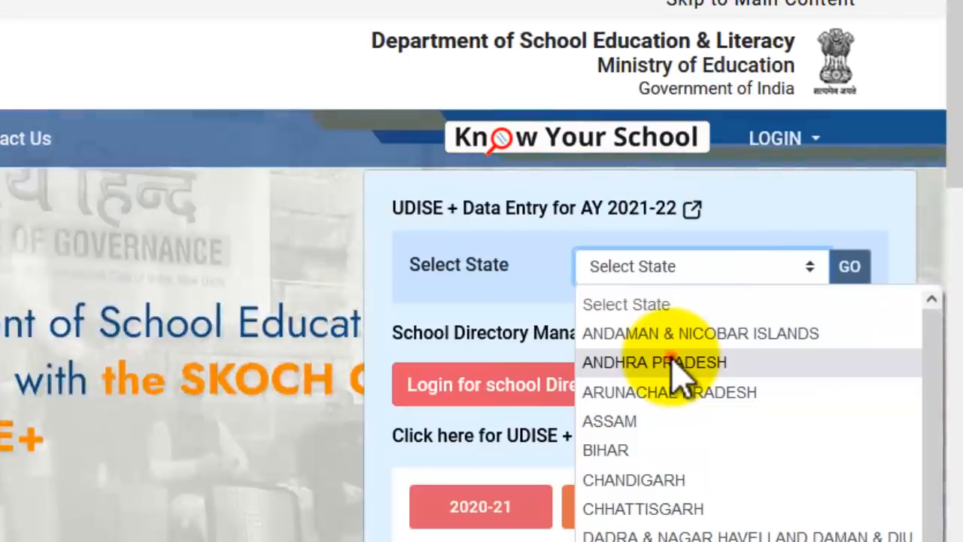
pyautogui.click(672, 362)
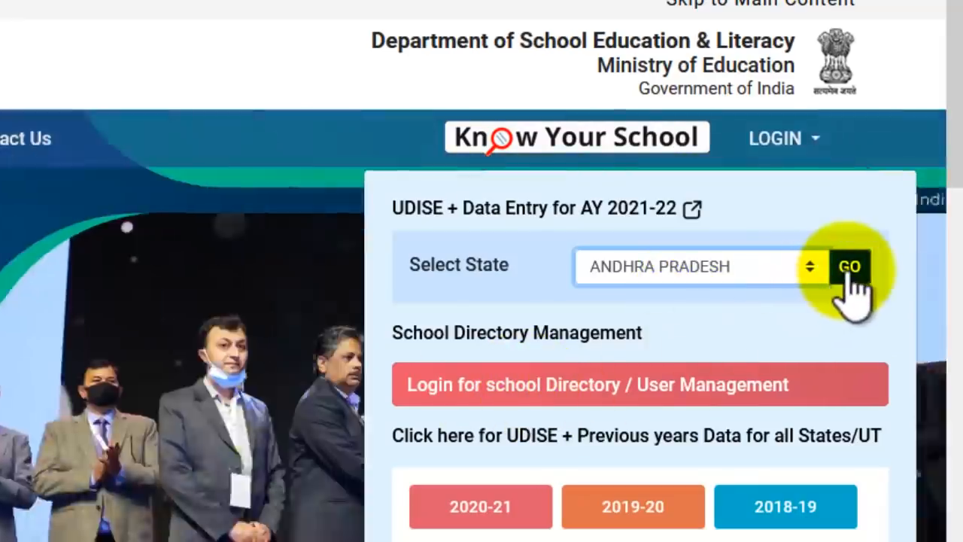
pyautogui.click(848, 270)
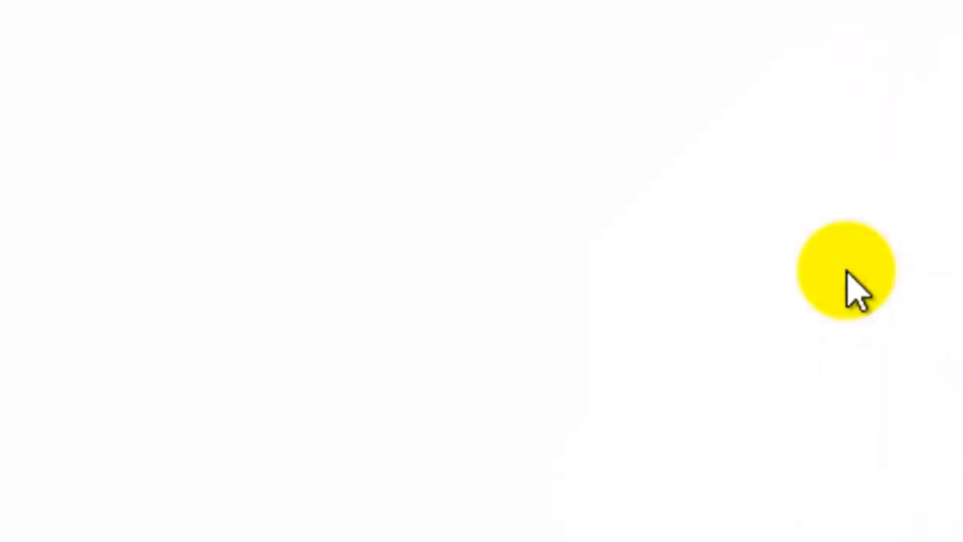
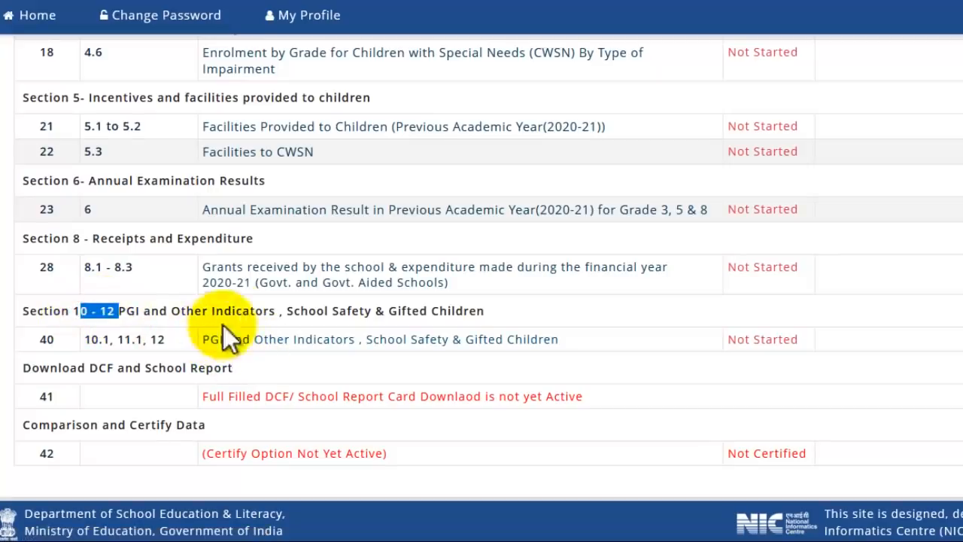
# Preview data capture forms 4.3, 6, 10.1 to 12 and 1.1 to 1.9, and return to the school dashboard.
pyautogui.scroll(6, 248, 316)
pyautogui.scroll(2, 273, 299)
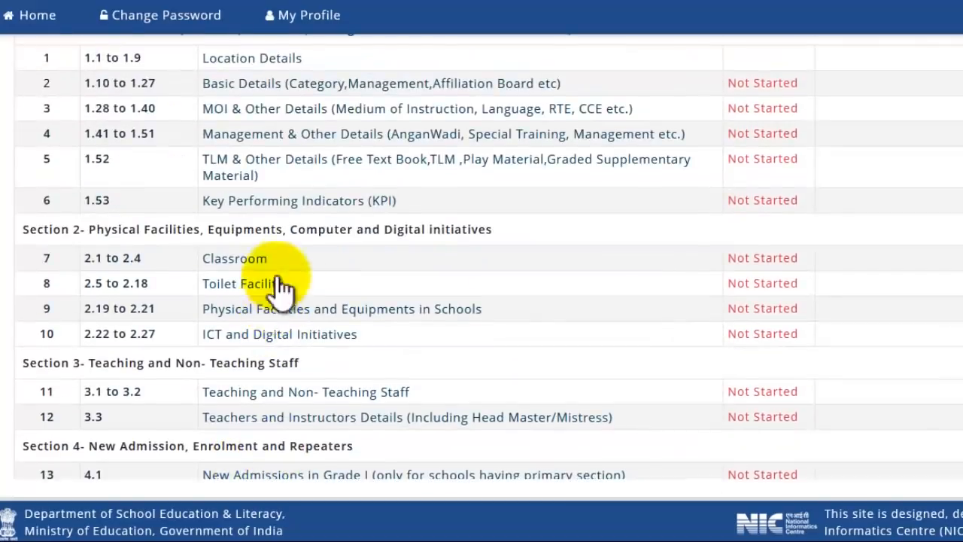
pyautogui.scroll(4, 313, 251)
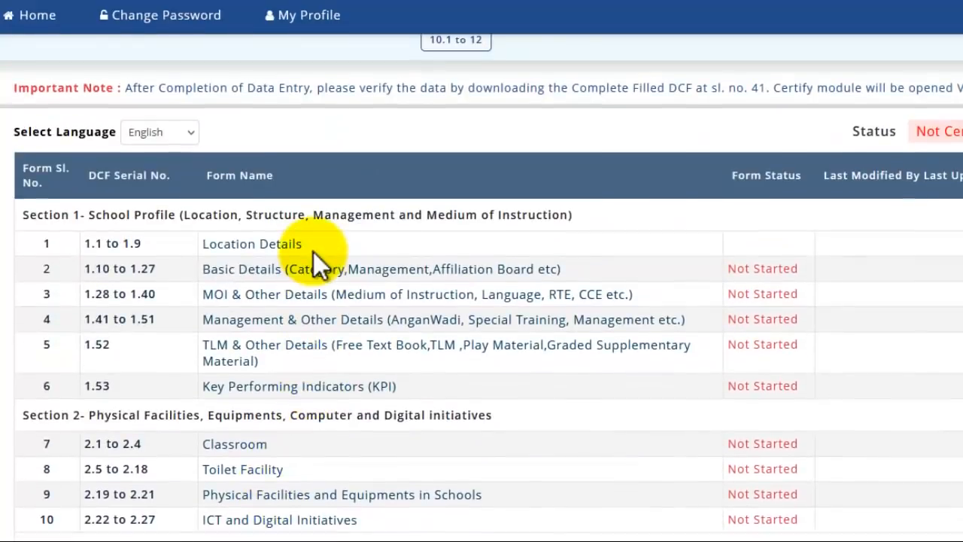
pyautogui.scroll(1, 313, 251)
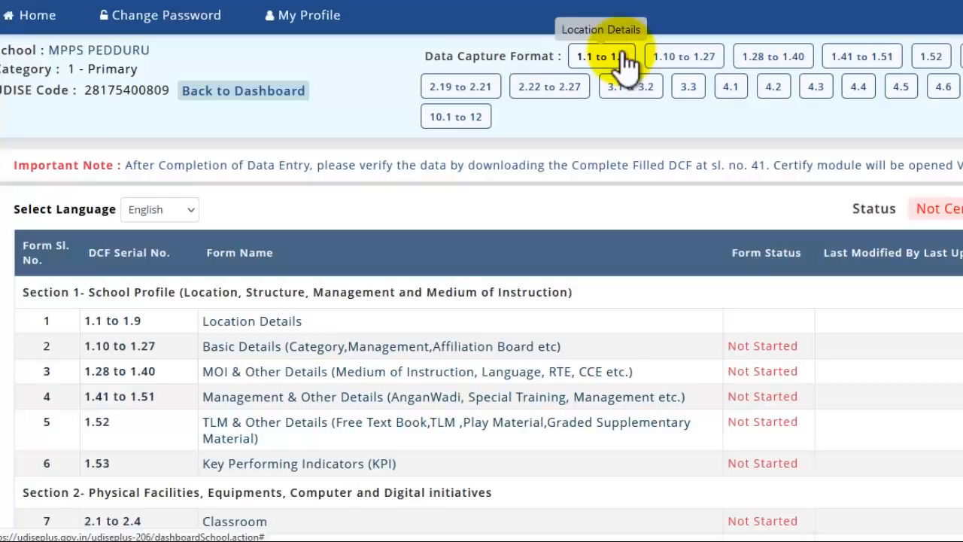
pyautogui.click(815, 89)
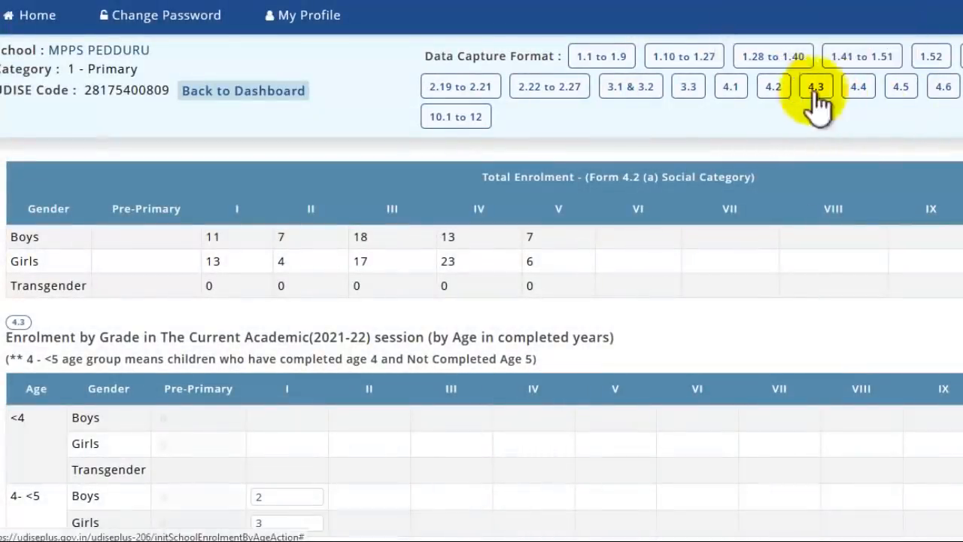
pyautogui.click(961, 87)
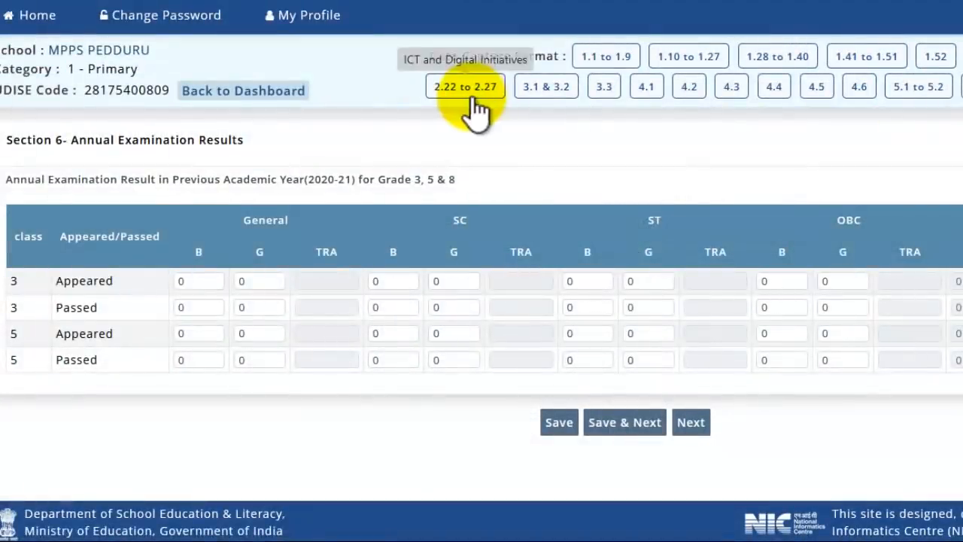
pyautogui.click(962, 87)
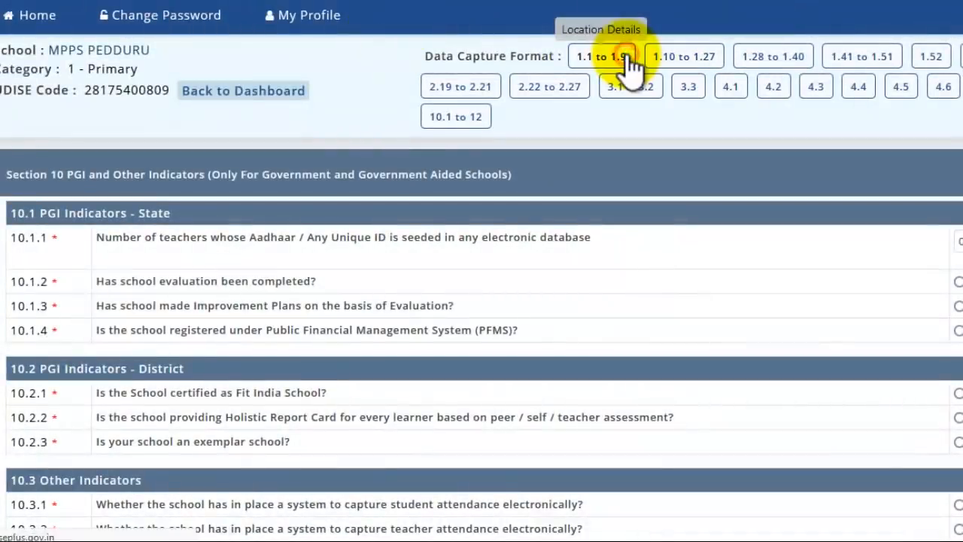
pyautogui.click(627, 56)
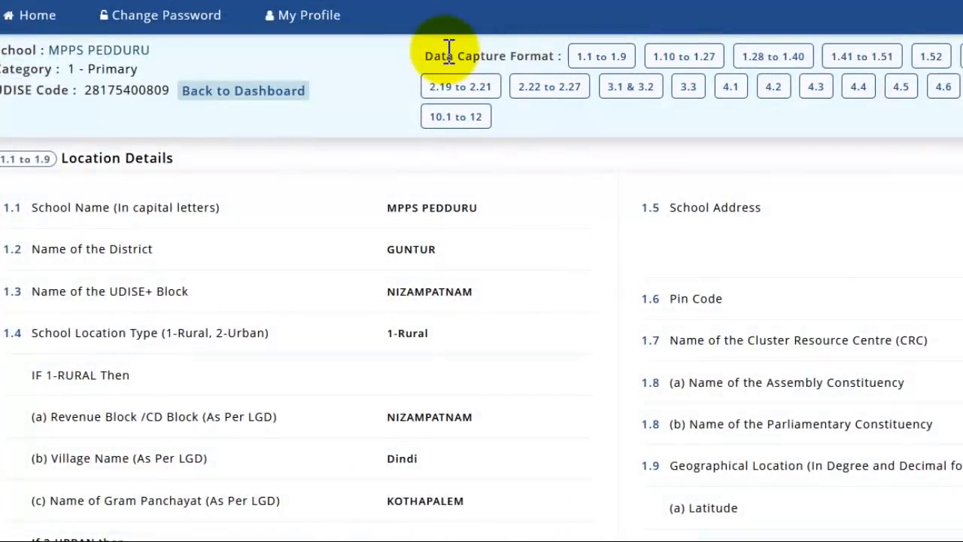
pyautogui.click(230, 91)
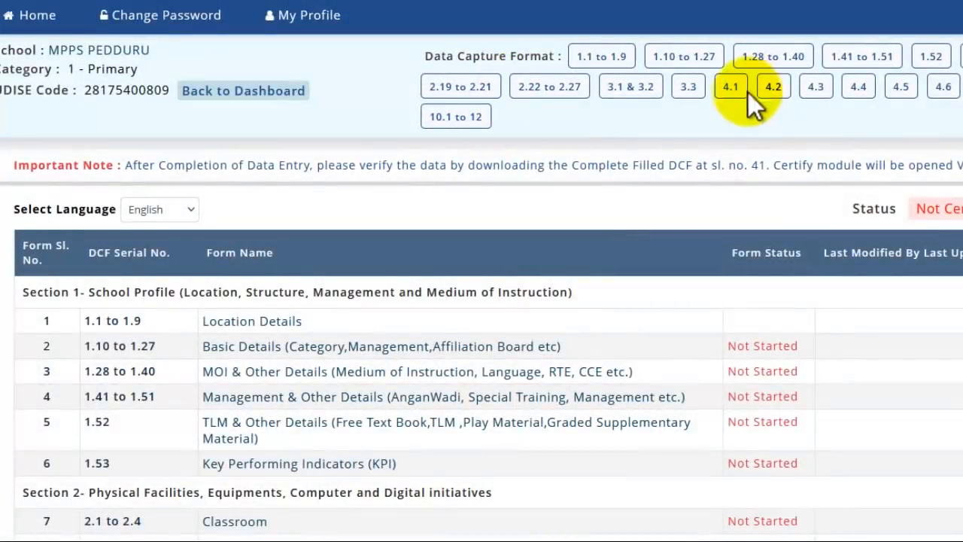
# Examine the form status of every section in the dashboard's form list, starting with Basic Details.
pyautogui.click(594, 59)
pyautogui.scroll(-3, 290, 192)
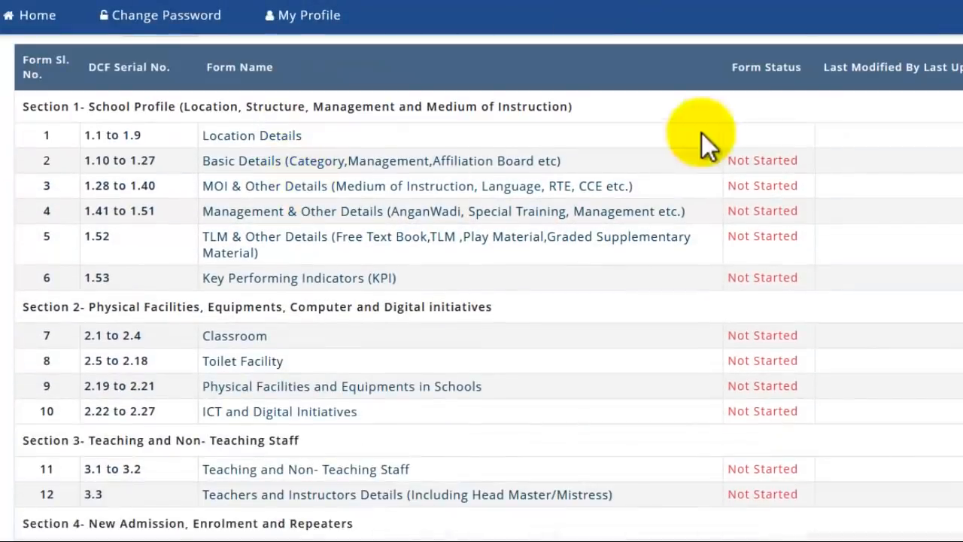
pyautogui.moveTo(727, 161); pyautogui.dragTo(801, 161)
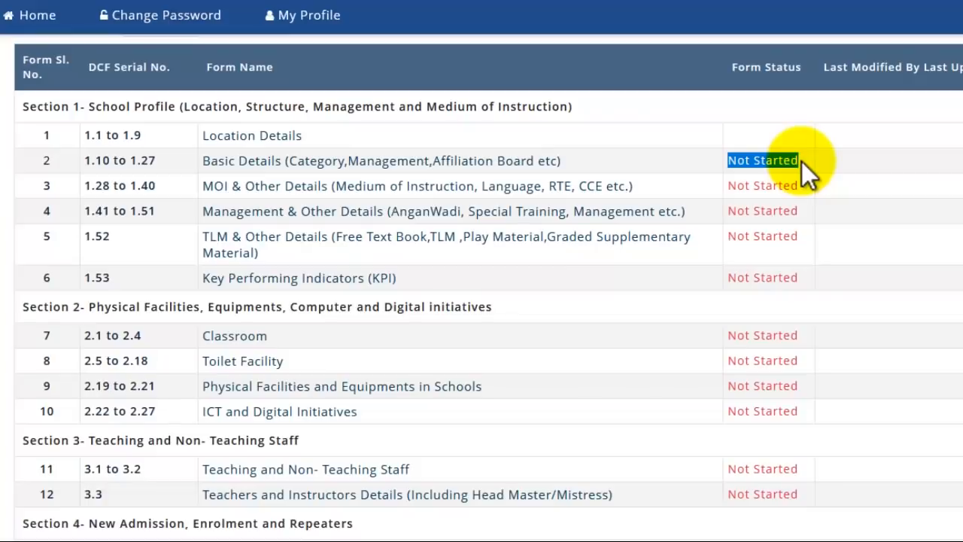
pyautogui.scroll(-6, 790, 225)
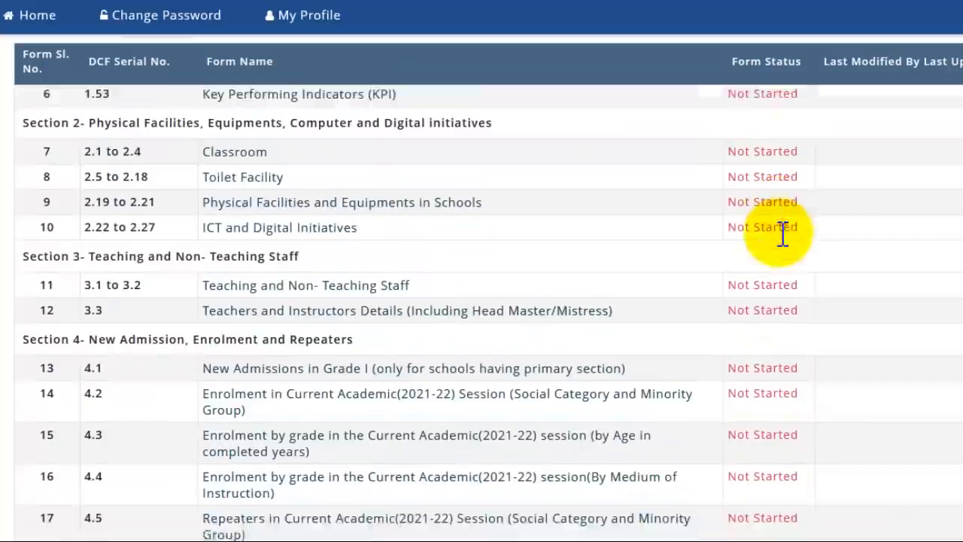
pyautogui.scroll(-3, 778, 239)
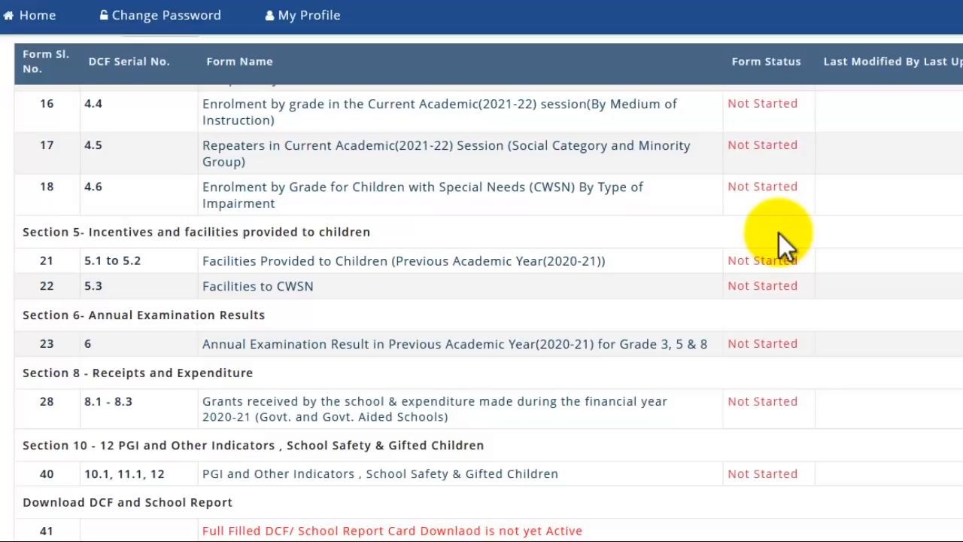
pyautogui.scroll(10, 779, 233)
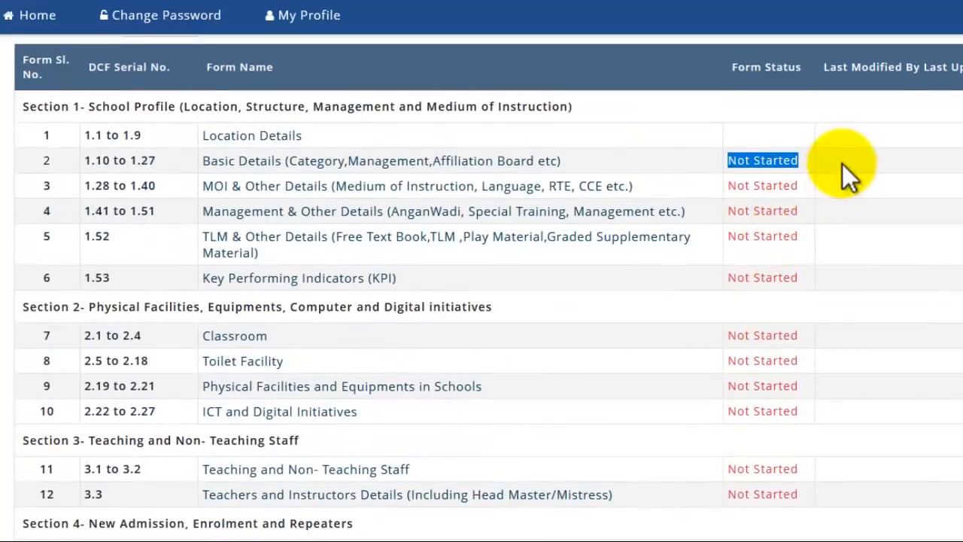
pyautogui.scroll(3, 885, 130)
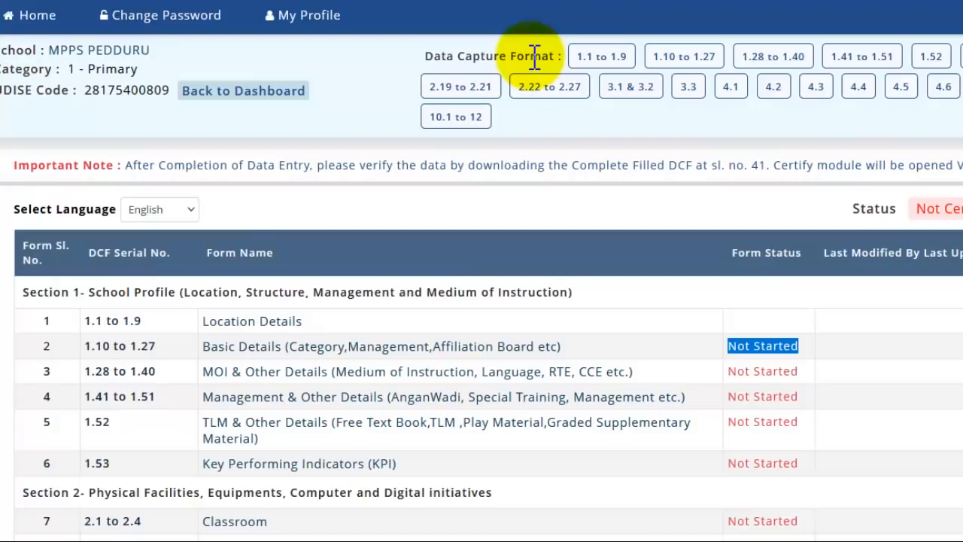
pyautogui.click(531, 541)
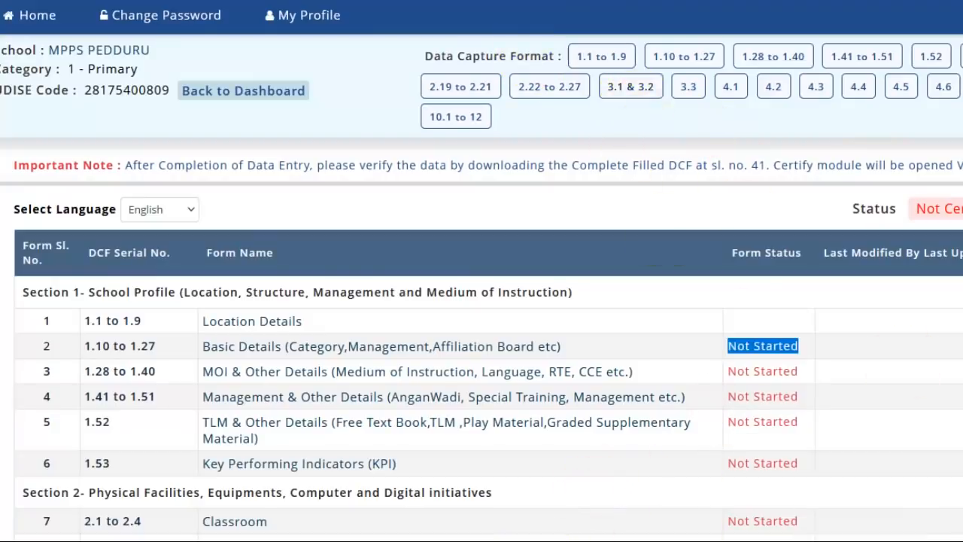
# Open form 1.1 to 1.9, Location Details, and review the school name, district, block, location type and village fields.
pyautogui.click(606, 67)
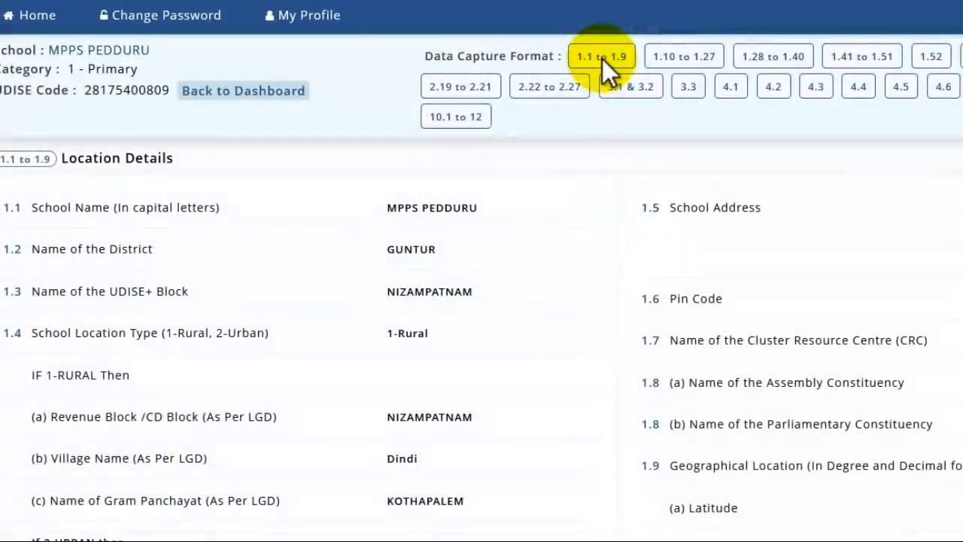
pyautogui.scroll(-2, 511, 204)
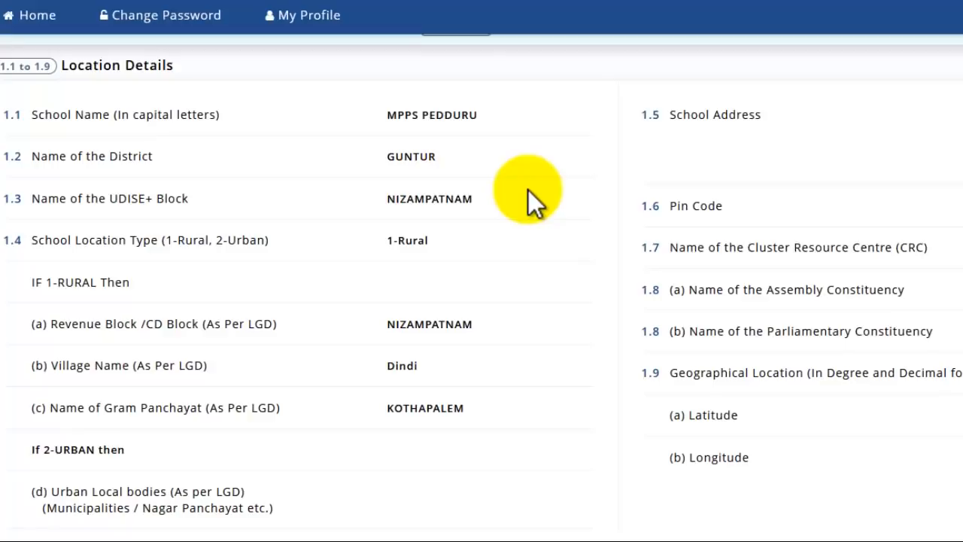
pyautogui.scroll(1, 500, 167)
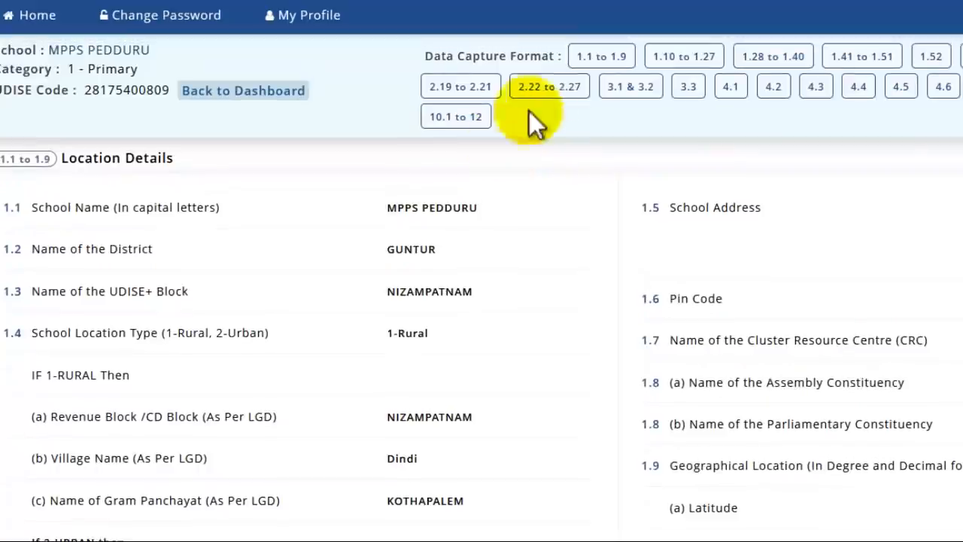
pyautogui.click(591, 64)
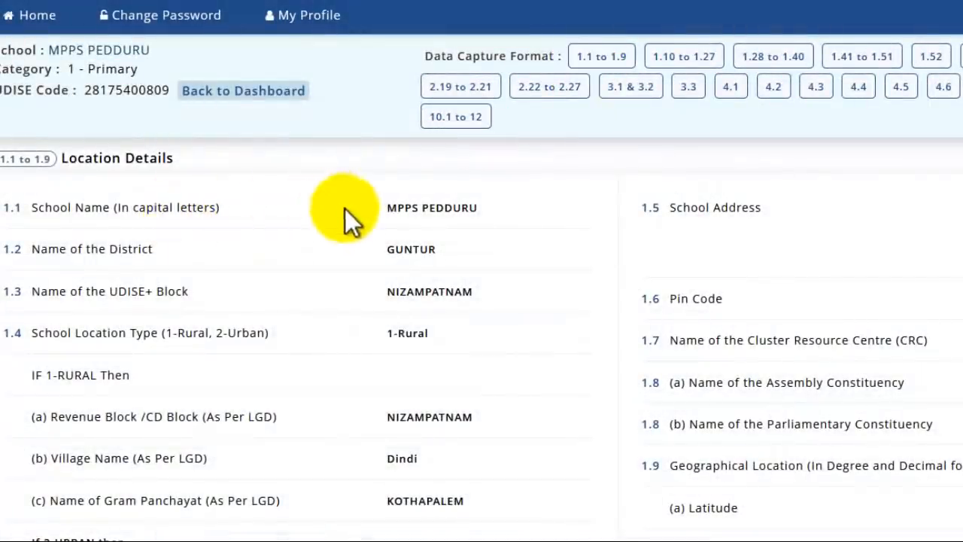
pyautogui.scroll(-2, 476, 296)
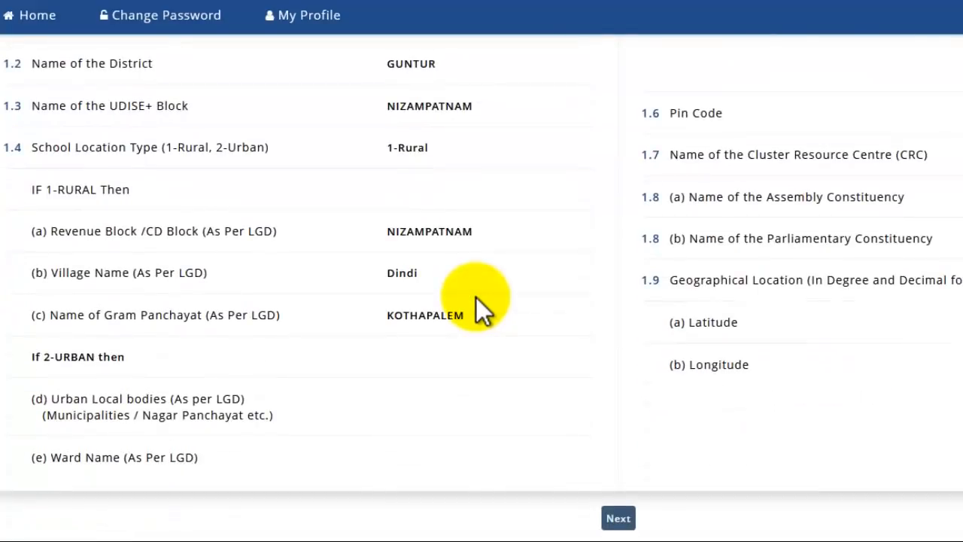
pyautogui.scroll(2, 476, 296)
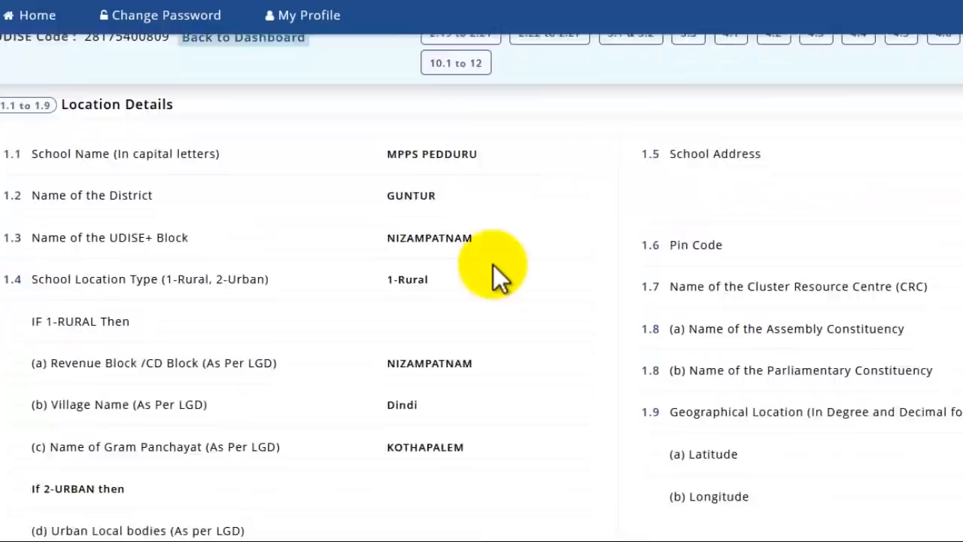
pyautogui.moveTo(412, 204); pyautogui.dragTo(446, 203)
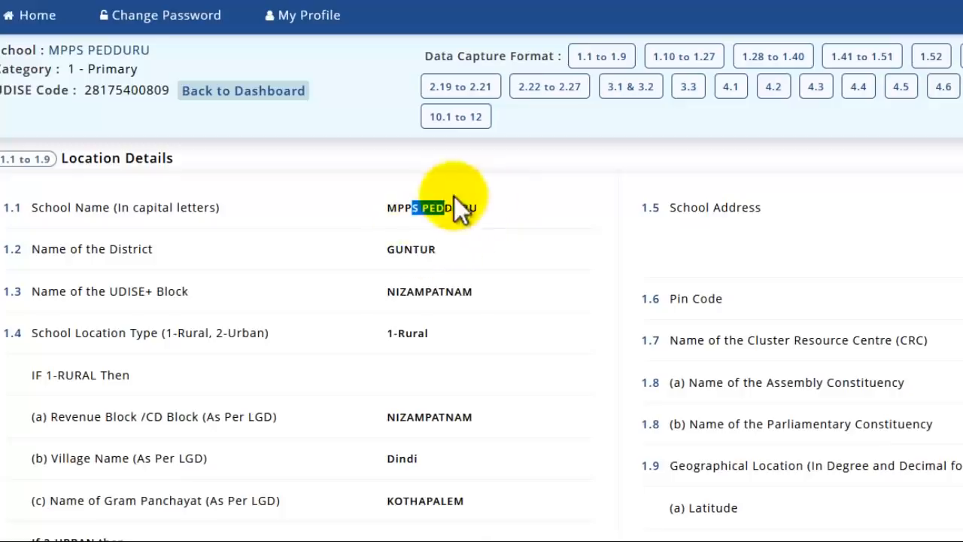
pyautogui.scroll(-1, 454, 196)
pyautogui.scroll(-1, 453, 196)
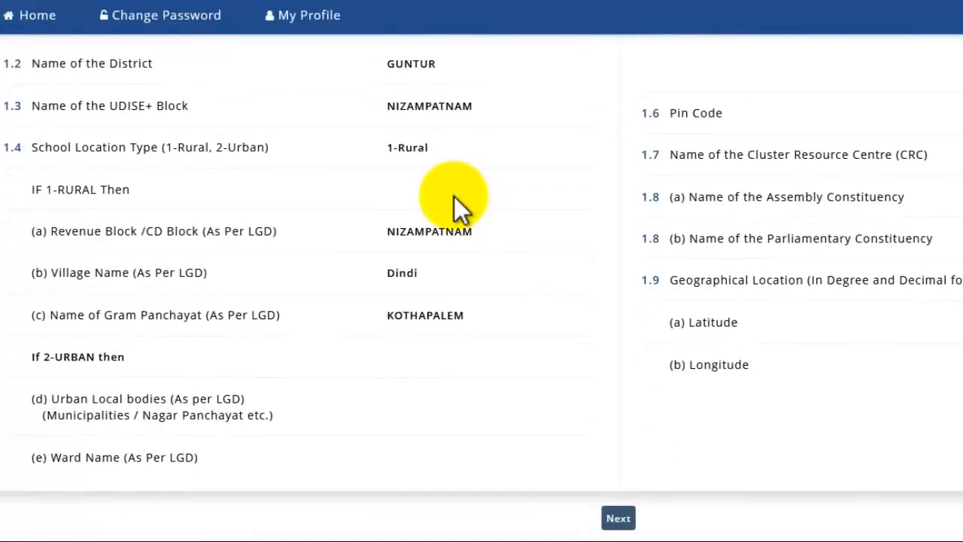
# Review the remaining Location Details fields, including gram panchayat, urban local bodies, pin code, cluster resource centre, constituencies, latitude and longitude.
pyautogui.scroll(-1, 865, 279)
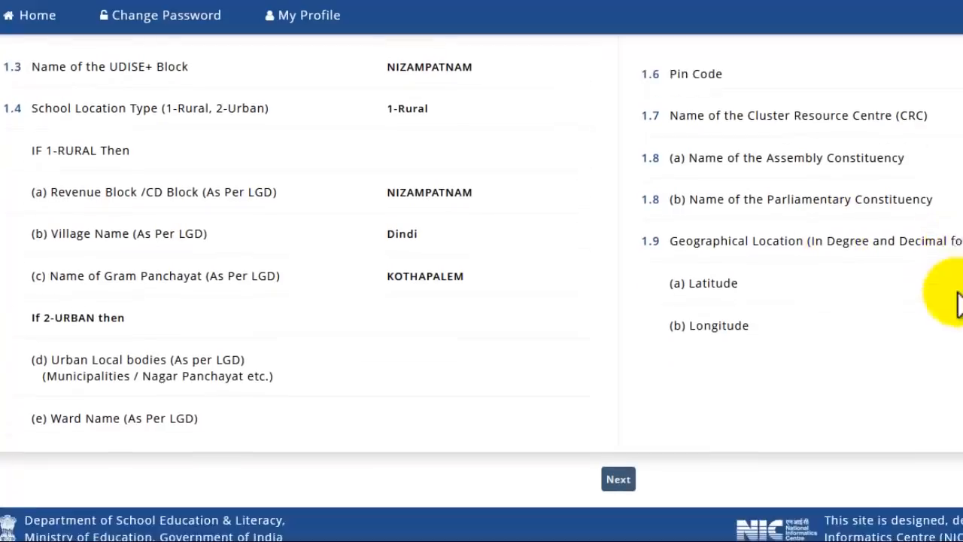
pyautogui.scroll(3, 960, 312)
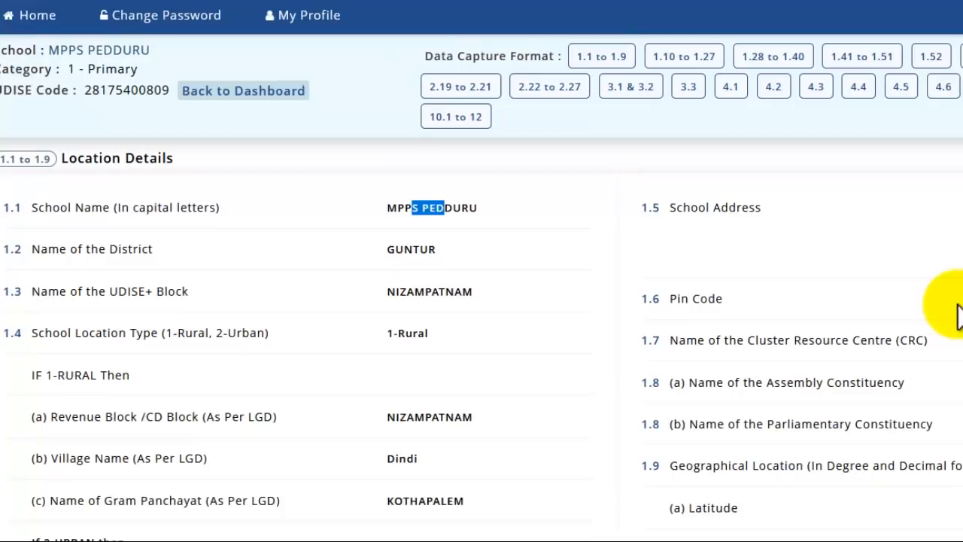
pyautogui.scroll(-1, 666, 239)
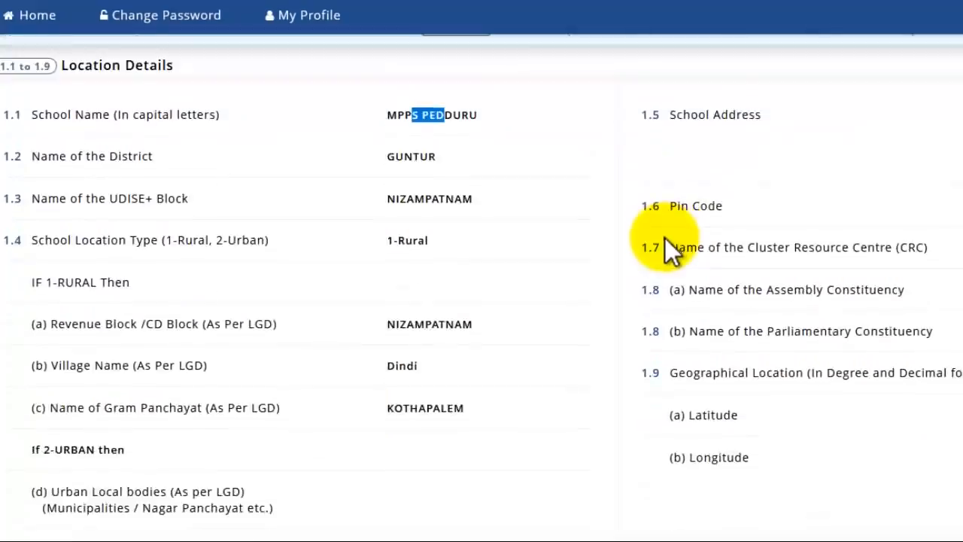
pyautogui.scroll(-2, 664, 237)
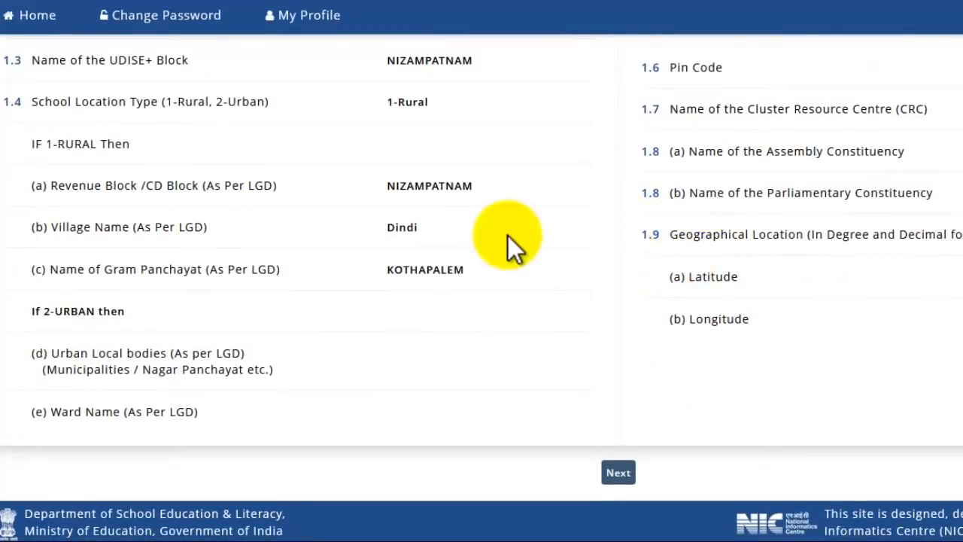
pyautogui.scroll(3, 507, 236)
pyautogui.scroll(-3, 828, 467)
# Continue to form 1.10 to 1.27, Basic Details, and look over its fields from school contact details to the number of sections by class.
pyautogui.click(618, 473)
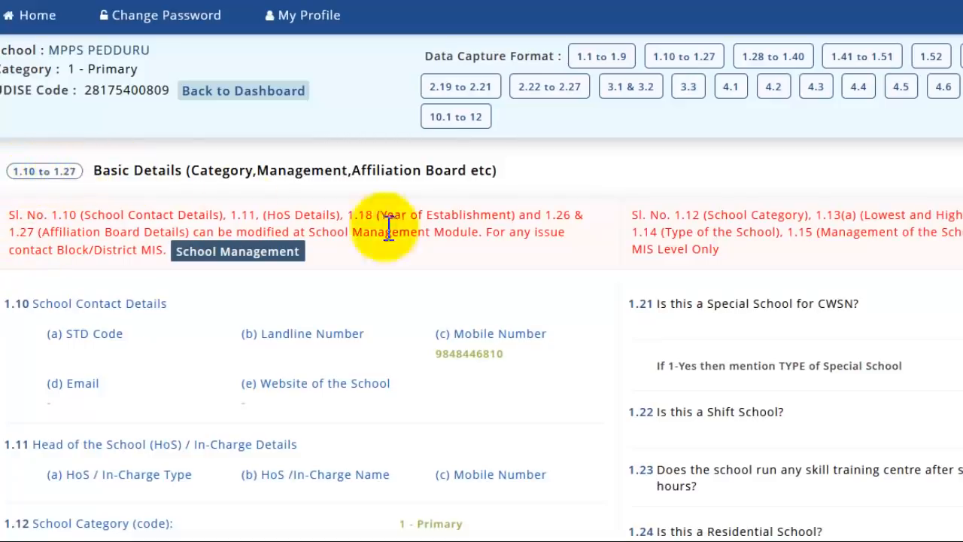
pyautogui.scroll(-4, 576, 251)
pyautogui.scroll(4, 474, 301)
pyautogui.scroll(-1, 204, 286)
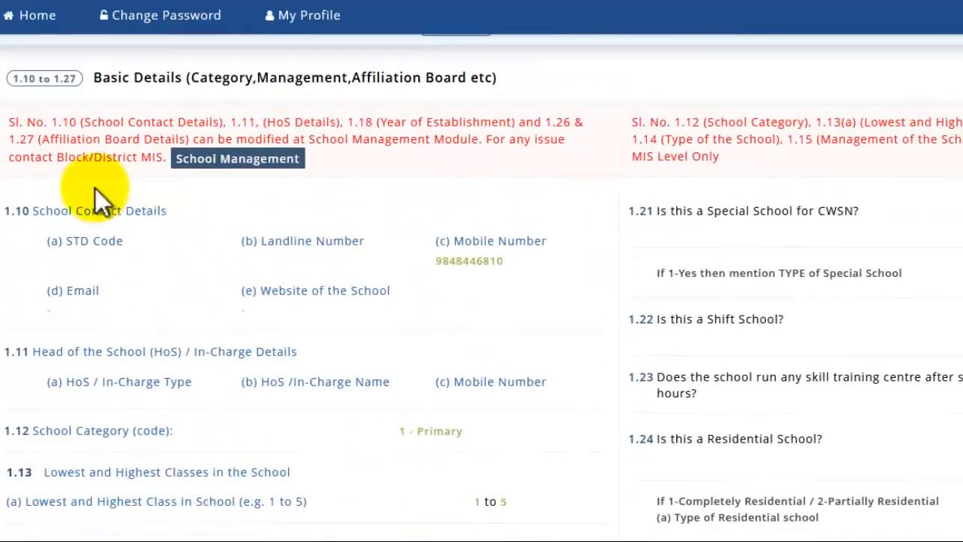
pyautogui.scroll(-5, 752, 290)
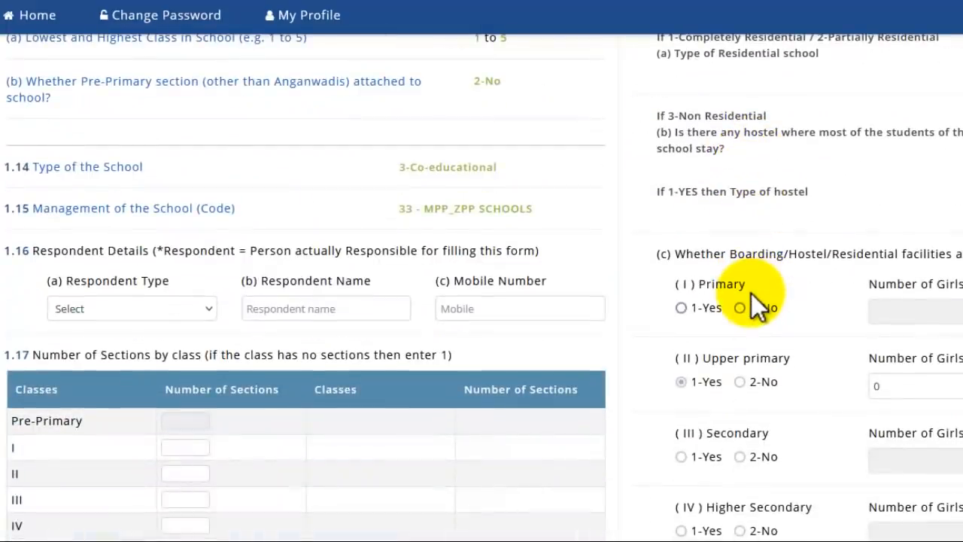
pyautogui.scroll(5, 251, 204)
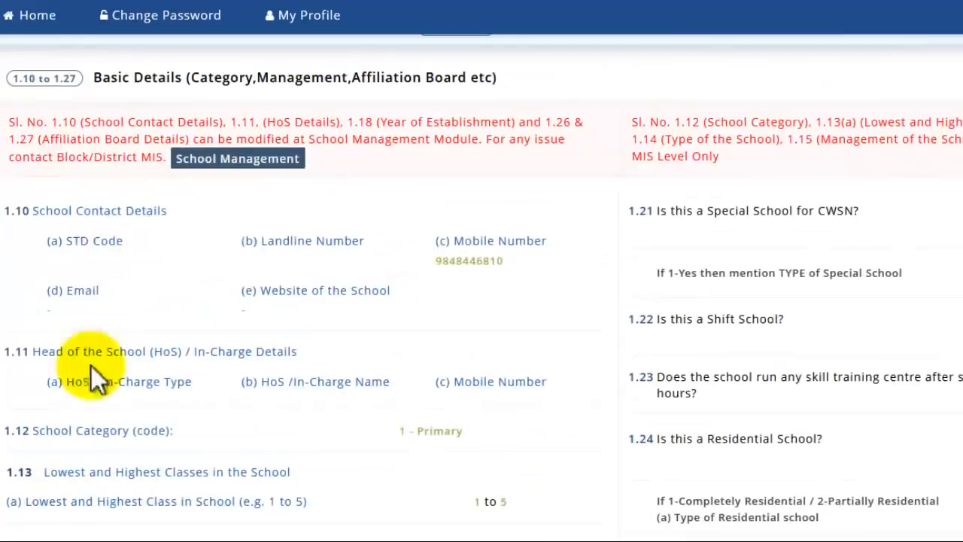
pyautogui.scroll(-2, 409, 287)
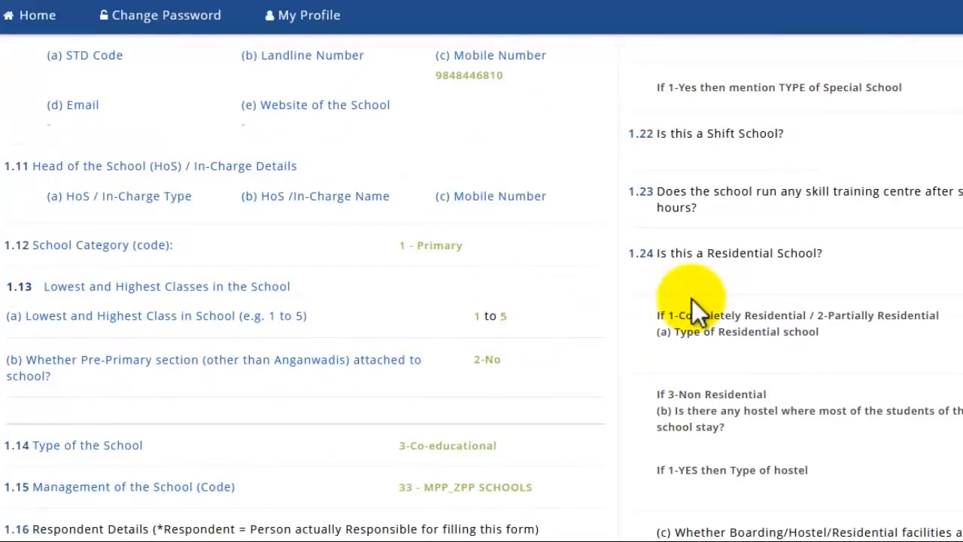
pyautogui.scroll(-3, 447, 409)
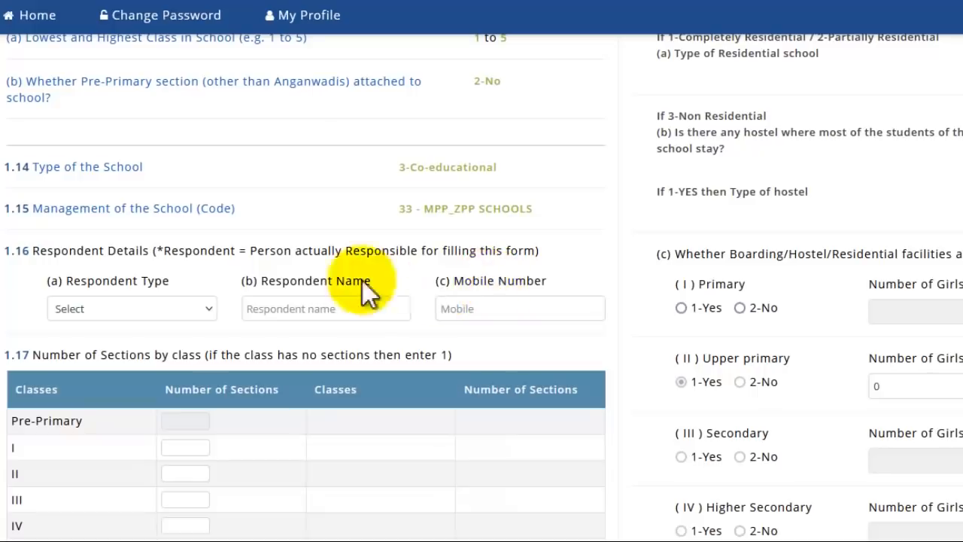
pyautogui.scroll(1, 240, 204)
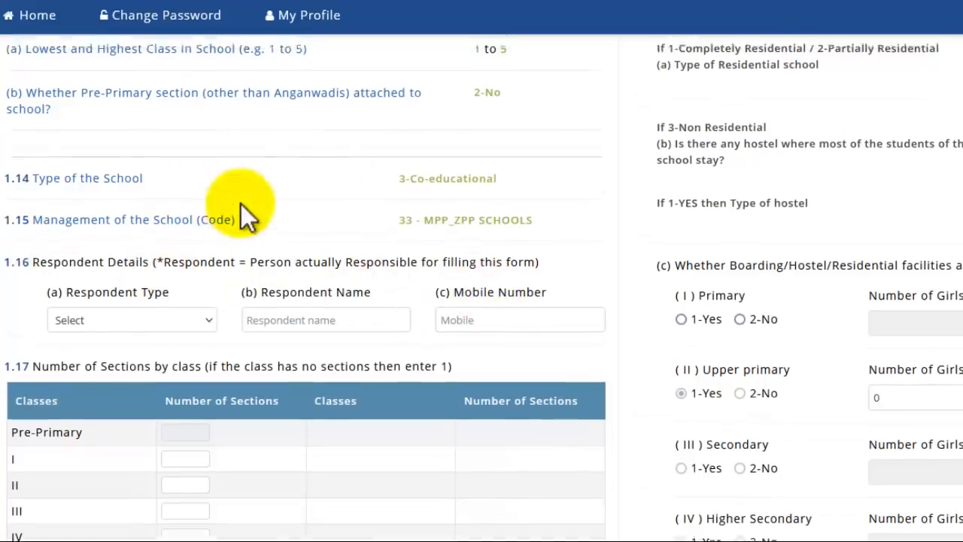
pyautogui.scroll(6, 241, 204)
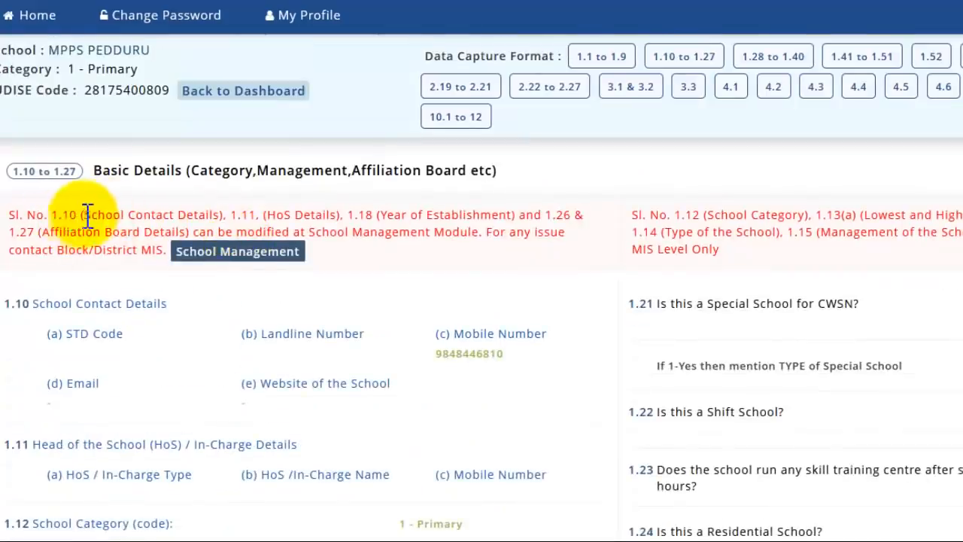
# Read the note on items modified in the School Management Module, and locate the school Directory / User Management login on the UDISE+ home page.
pyautogui.moveTo(88, 216); pyautogui.dragTo(198, 215)
pyautogui.moveTo(387, 214); pyautogui.dragTo(466, 213)
pyautogui.click(83, 216)
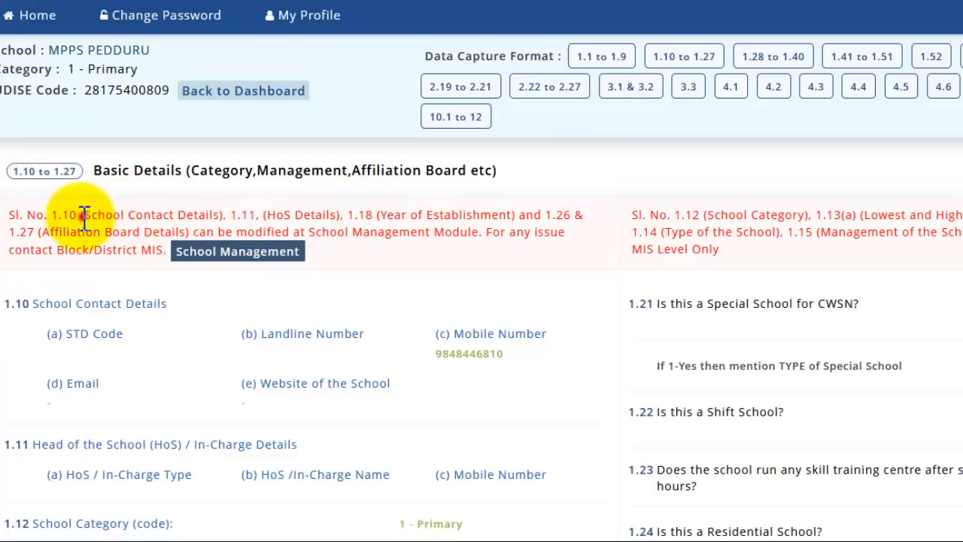
pyautogui.doubleClick(66, 214)
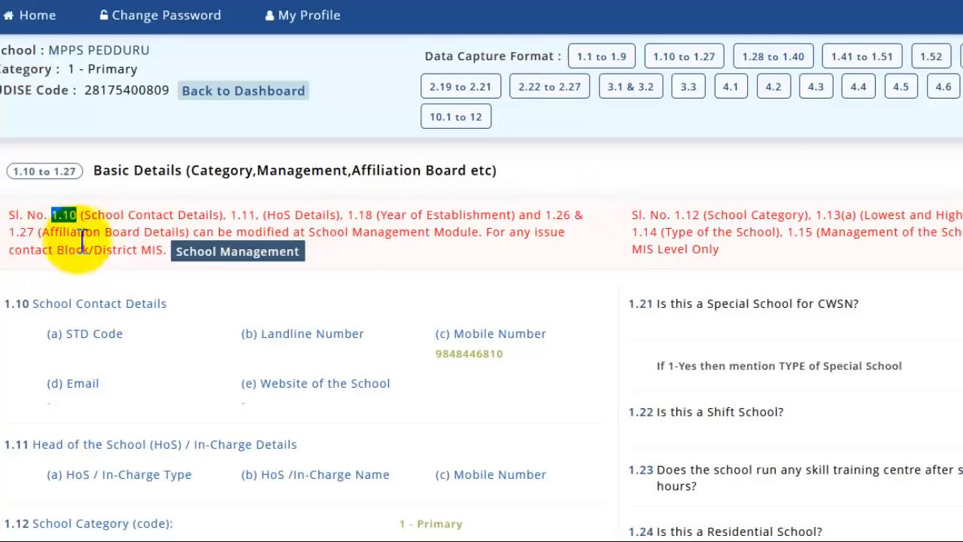
pyautogui.moveTo(352, 232); pyautogui.dragTo(419, 234)
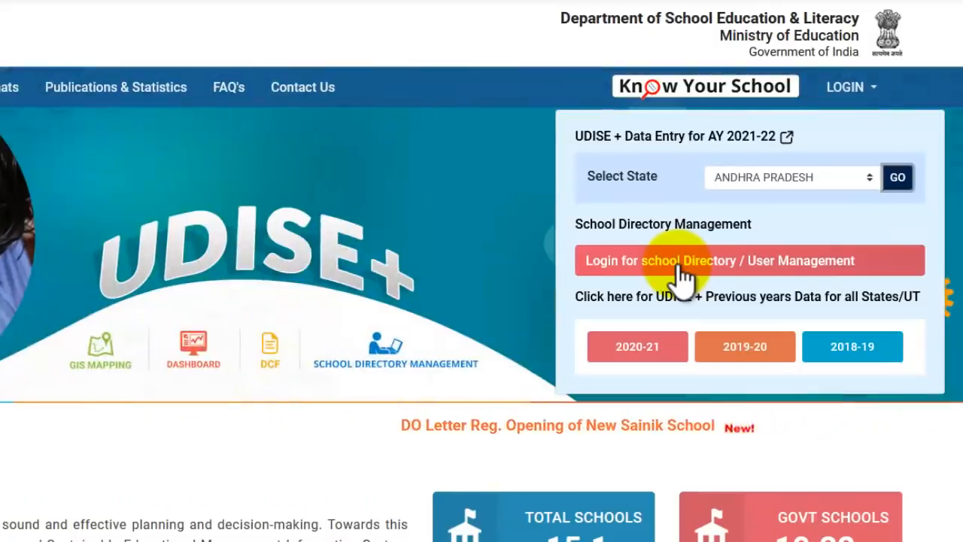
pyautogui.click(681, 261)
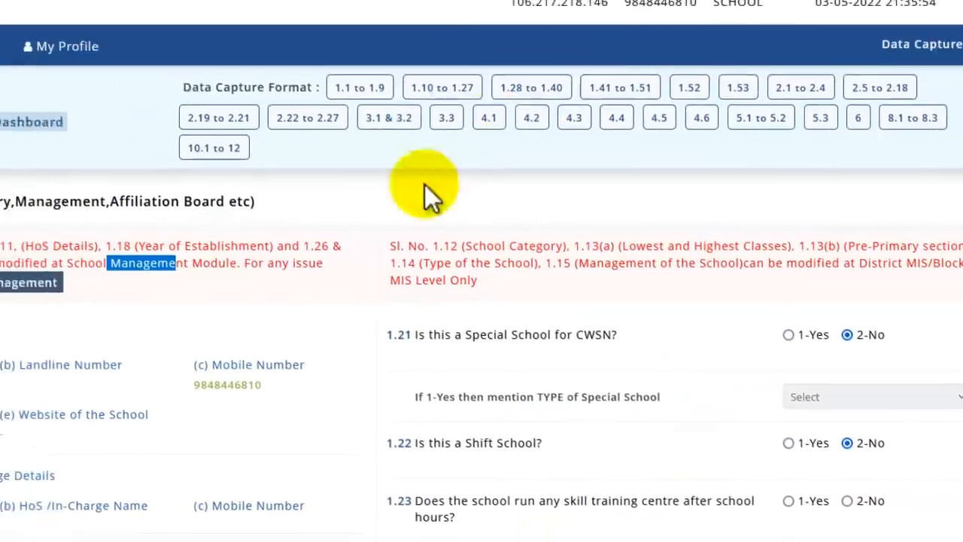
# Read the Basic Details note on items 1.12 to 1.15 and the District MIS/Block MIS level that can modify them.
pyautogui.moveTo(328, 254); pyautogui.dragTo(470, 286)
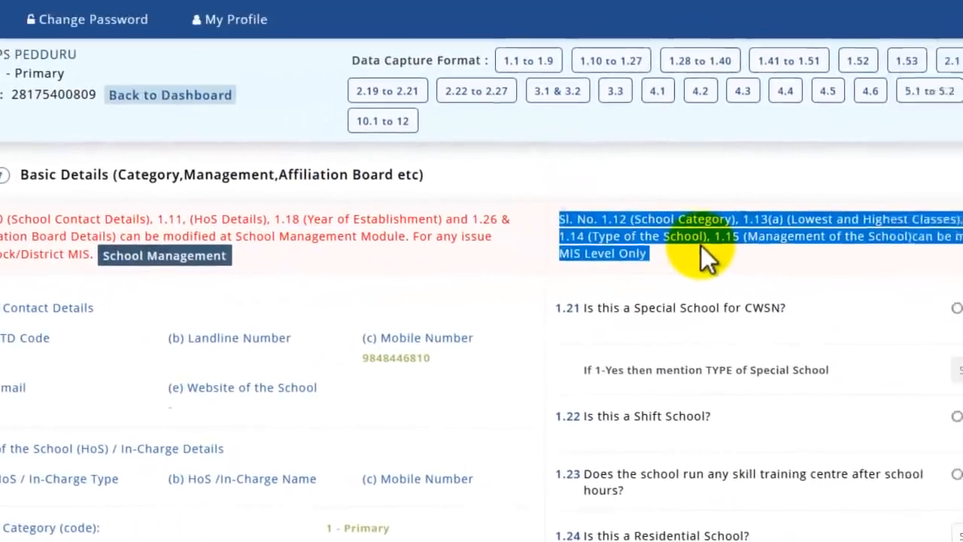
pyautogui.click(696, 242)
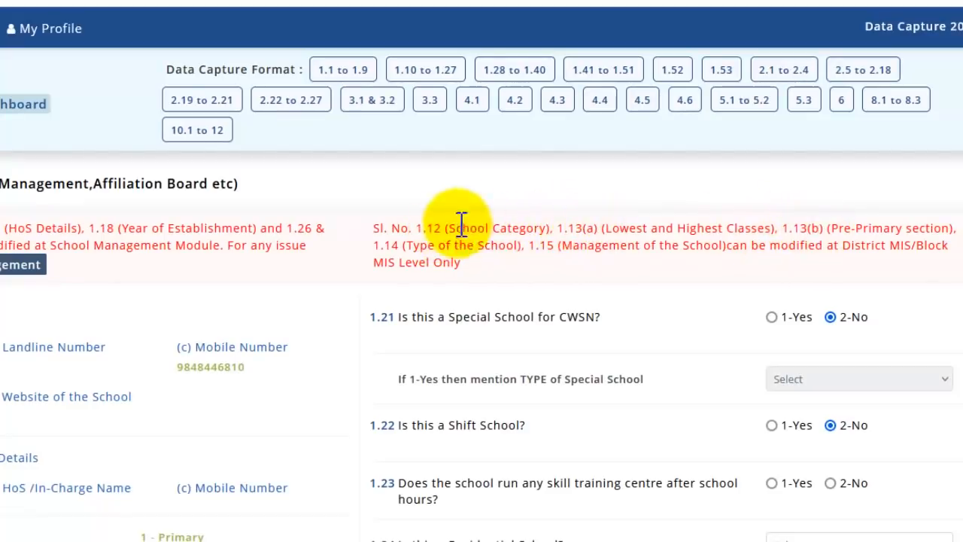
pyautogui.moveTo(556, 228); pyautogui.dragTo(612, 229)
pyautogui.moveTo(783, 228); pyautogui.dragTo(823, 229)
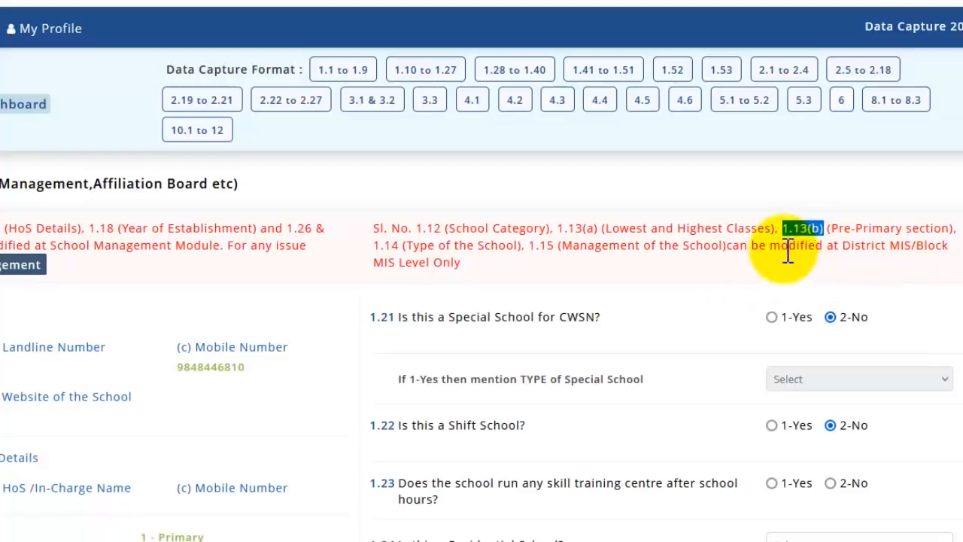
pyautogui.moveTo(850, 245); pyautogui.dragTo(910, 245)
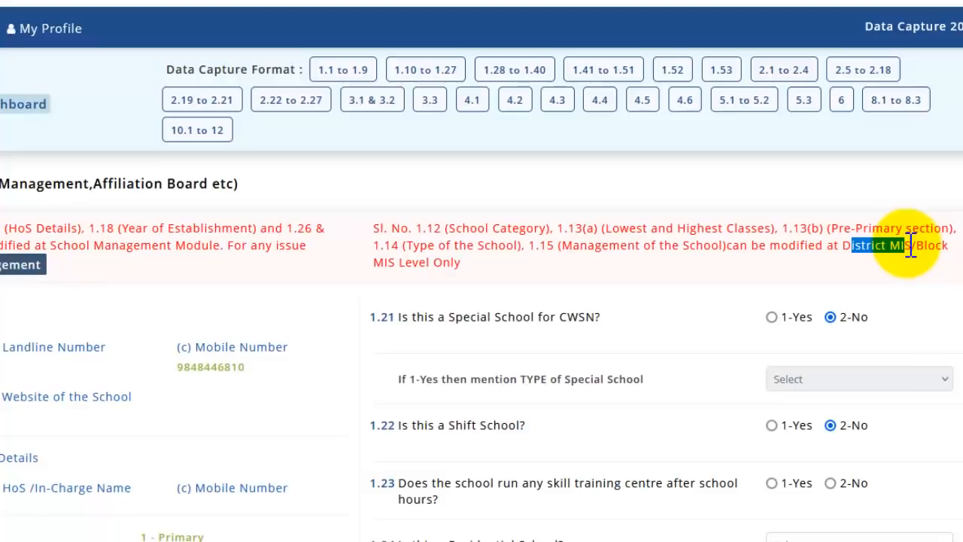
pyautogui.click(921, 251)
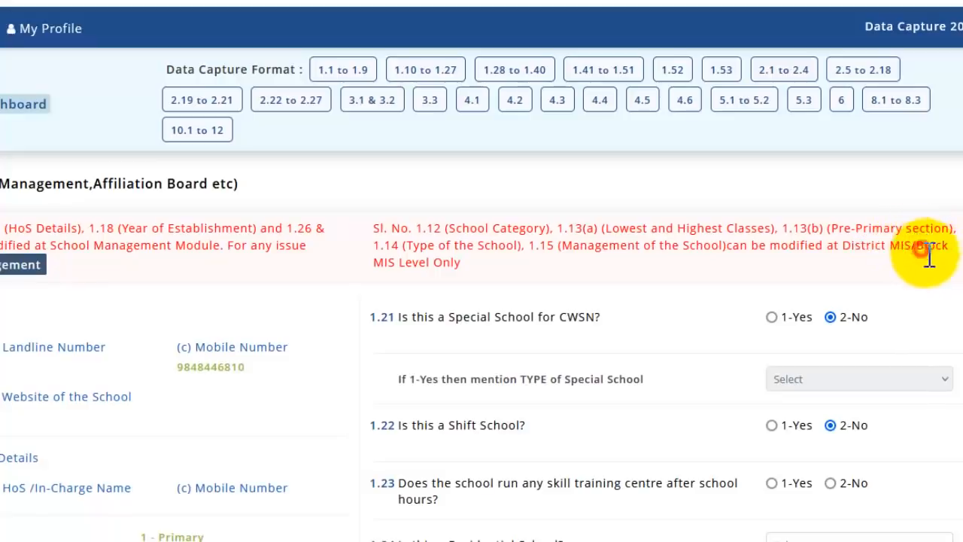
pyautogui.moveTo(929, 256); pyautogui.dragTo(466, 268)
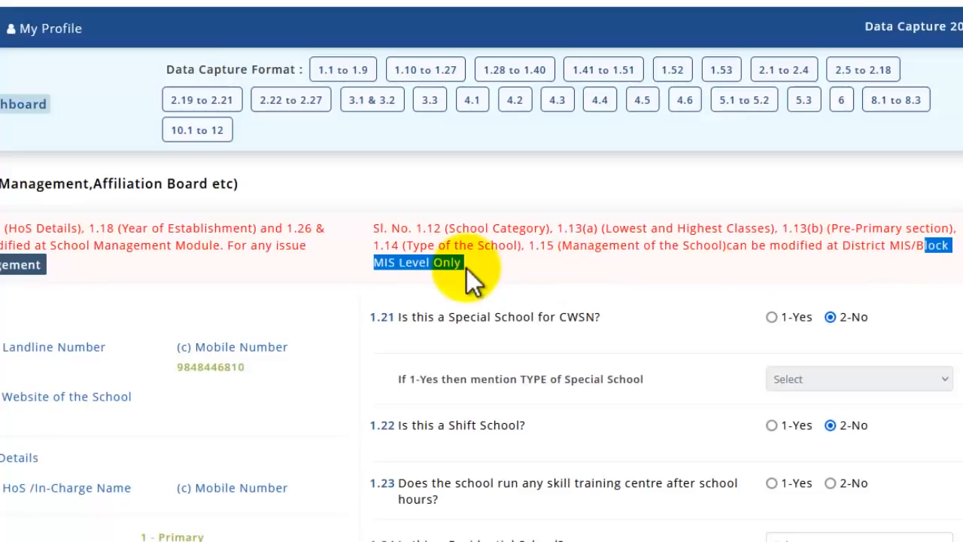
# Review the prefilled Basic Details items 1.10 to 1.15, from school contact details to management of the school.
pyautogui.scroll(-3, 495, 269)
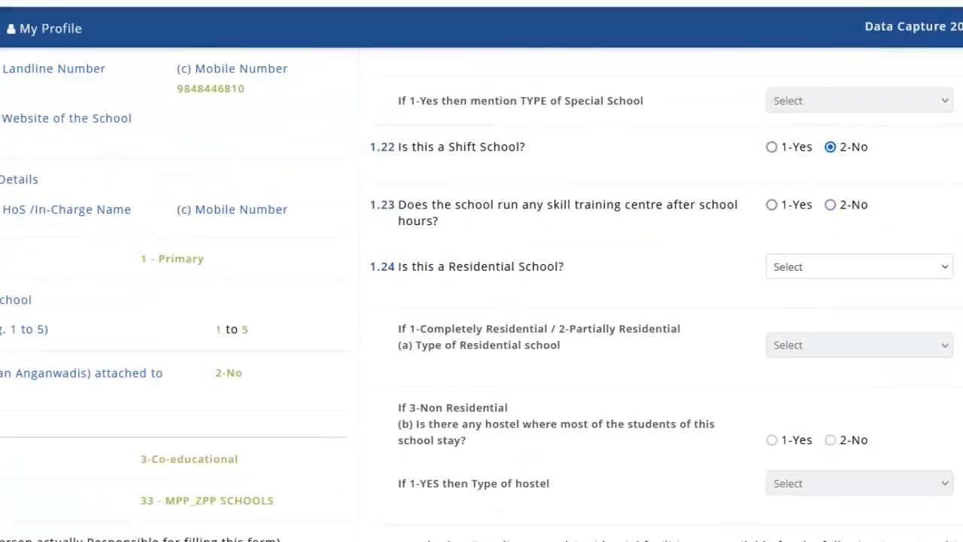
pyautogui.scroll(1, 124, 232)
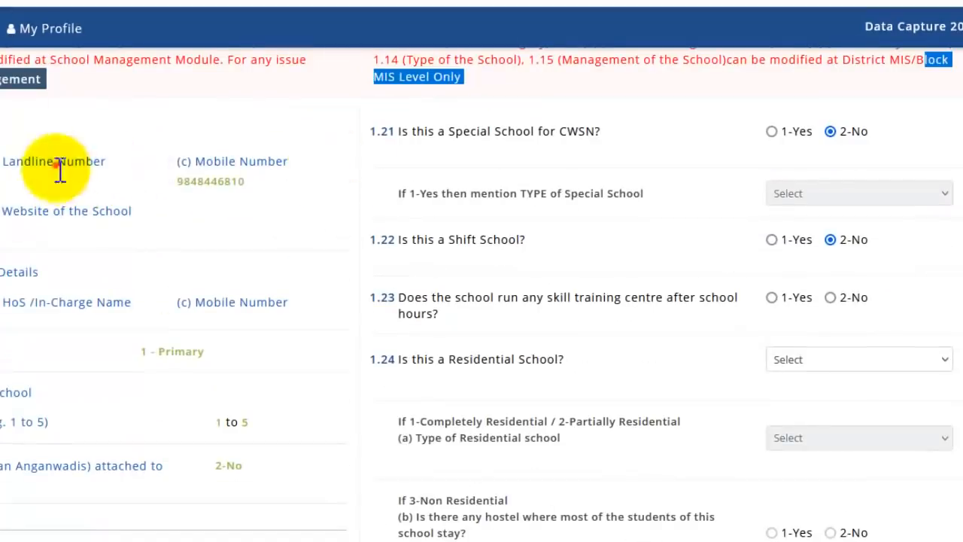
pyautogui.moveTo(56, 165); pyautogui.dragTo(218, 191)
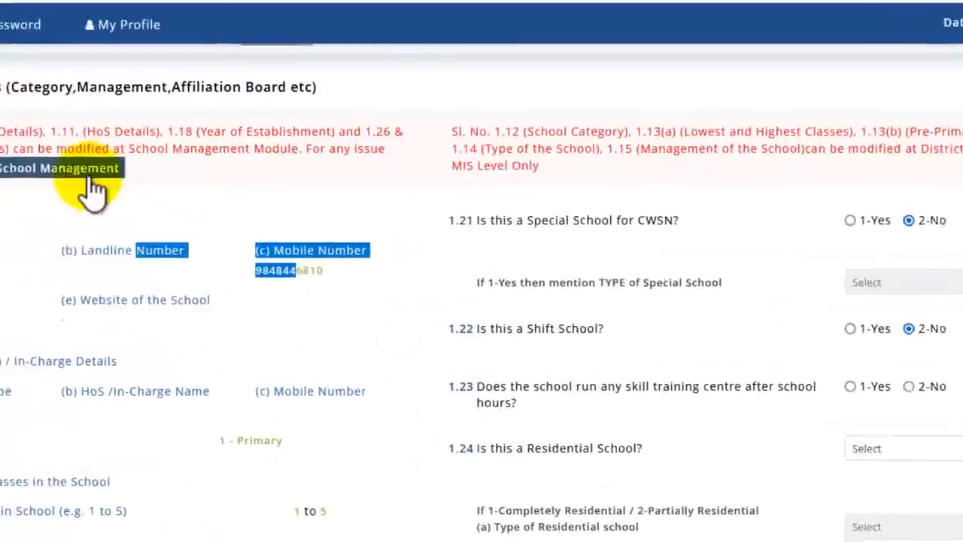
pyautogui.scroll(-5, 318, 151)
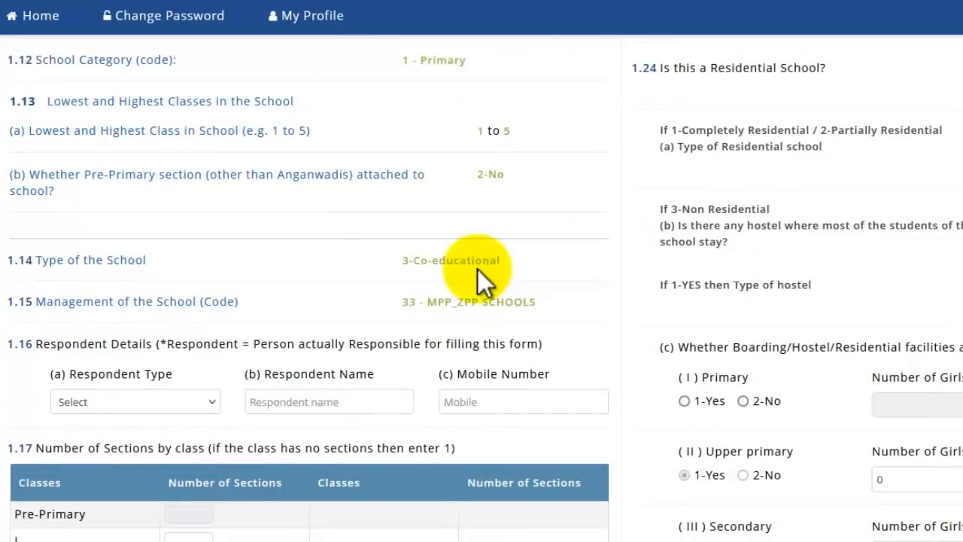
pyautogui.scroll(-3, 469, 269)
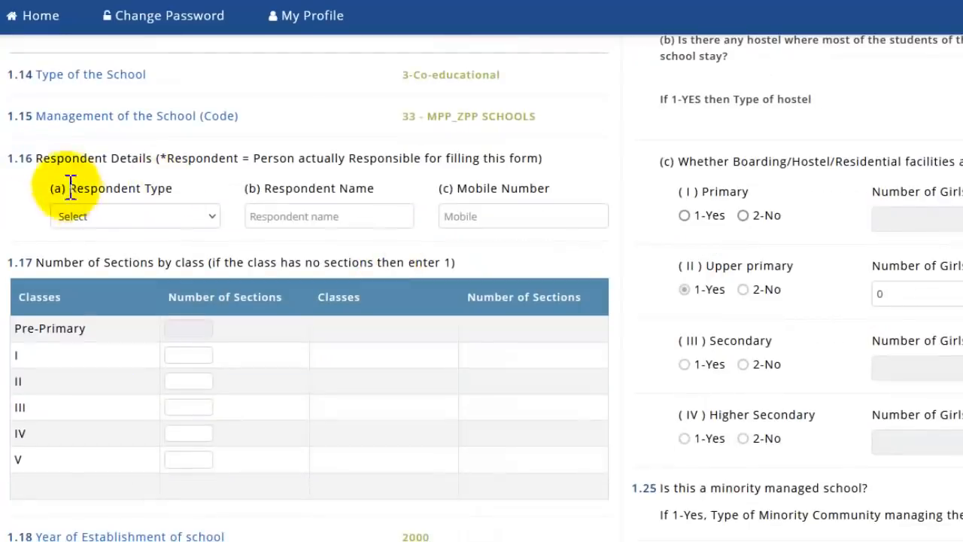
# Set the respondent type in 1.16 Respondent Details to 1- Head of the School/In-charge.
pyautogui.moveTo(27, 158); pyautogui.dragTo(88, 159)
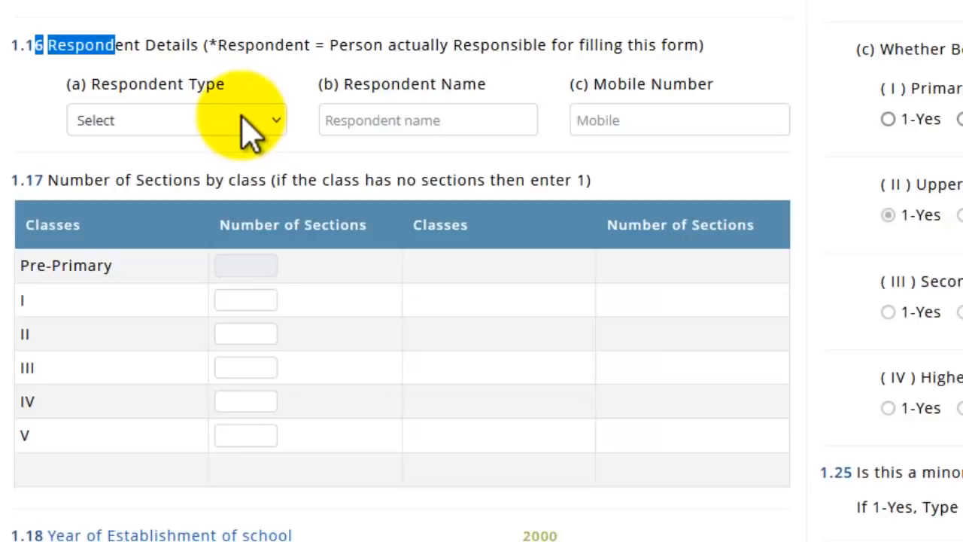
pyautogui.click(242, 117)
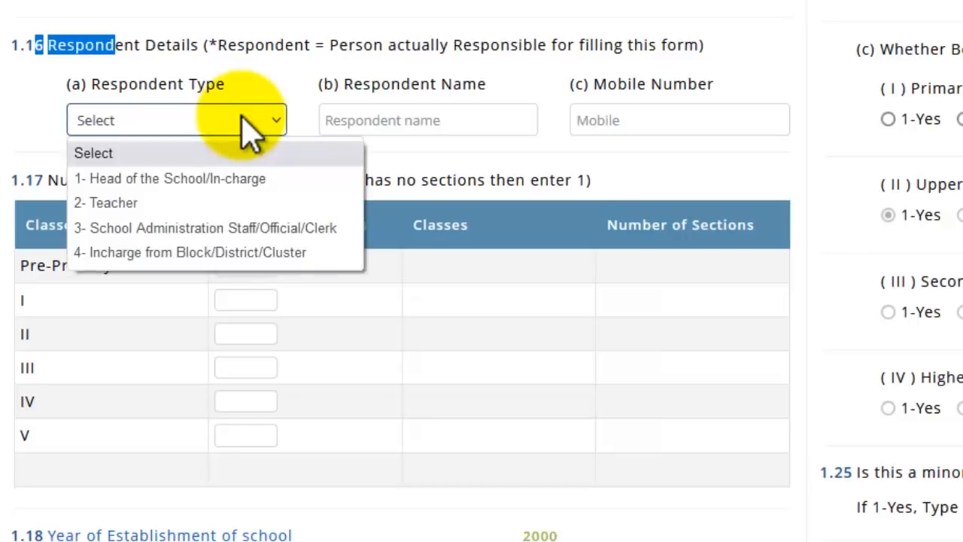
pyautogui.click(290, 197)
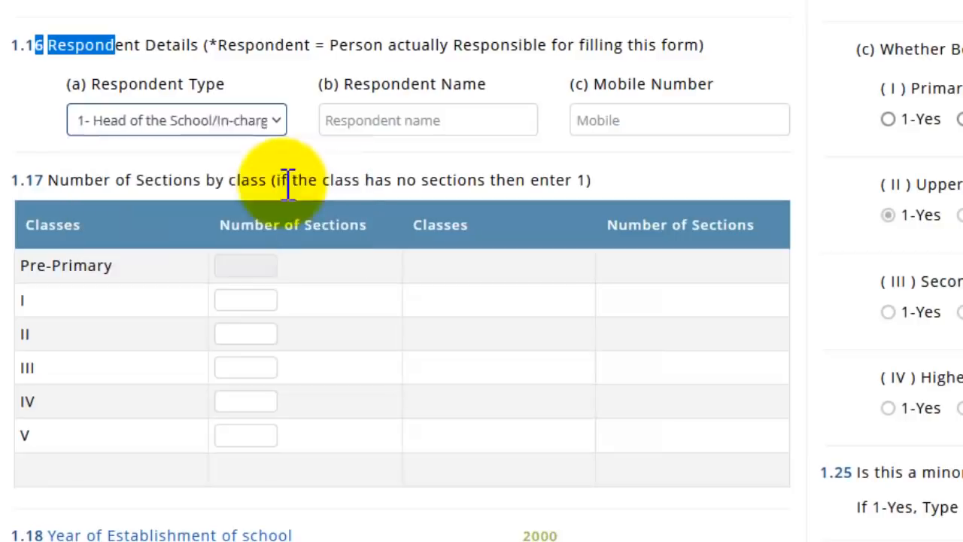
pyautogui.click(77, 44)
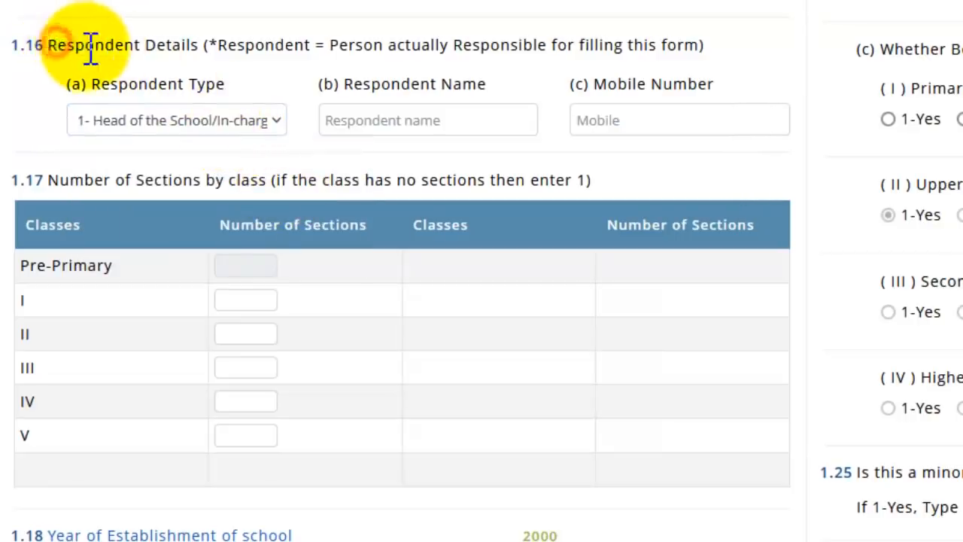
pyautogui.moveTo(86, 45); pyautogui.dragTo(65, 57)
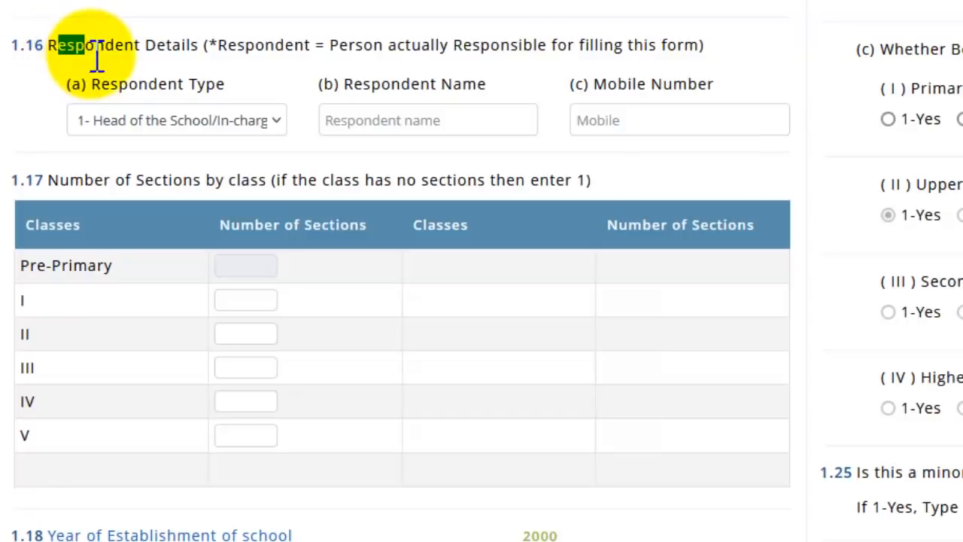
# Go over the respondent name and mobile number fields in 1.16 and the 1.17 table of sections by class.
pyautogui.click(431, 125)
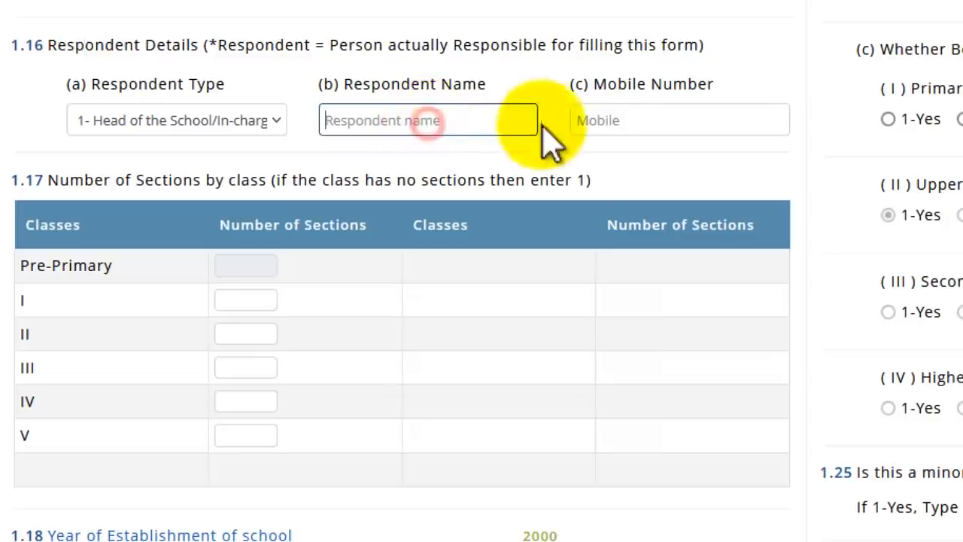
pyautogui.click(623, 119)
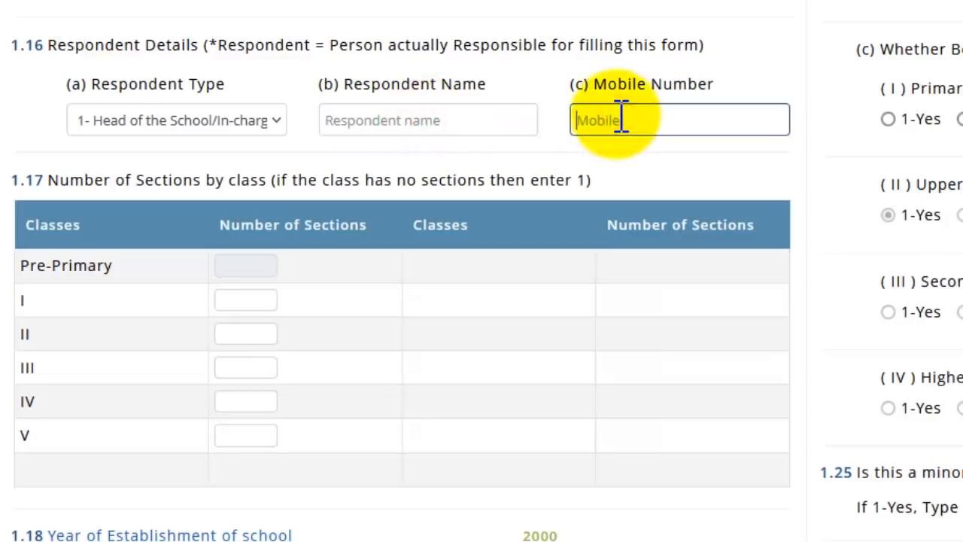
pyautogui.scroll(-2, 617, 196)
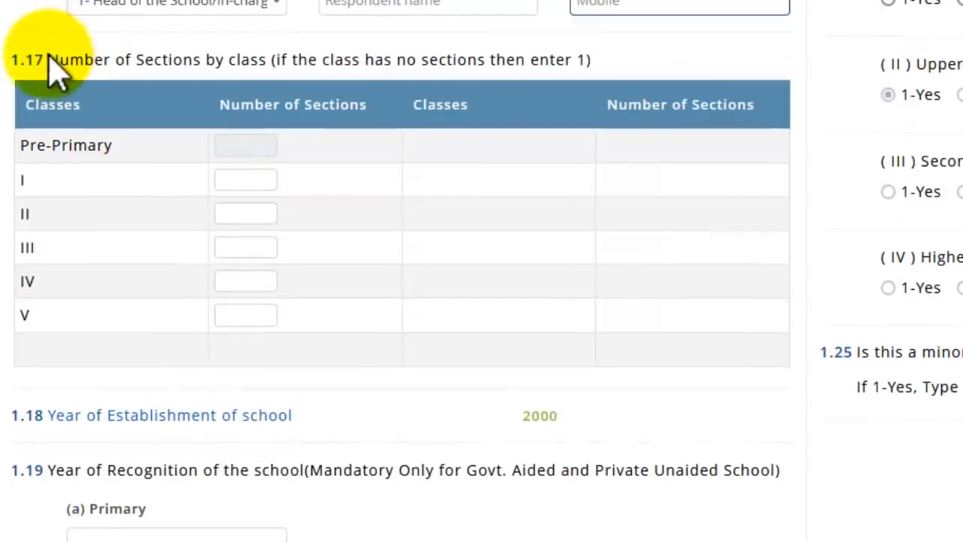
# Enter 1 section each for classes I, II, III, IV and V in the 1.17 Number of Sections table.
pyautogui.click(47, 56)
pyautogui.doubleClick(34, 60)
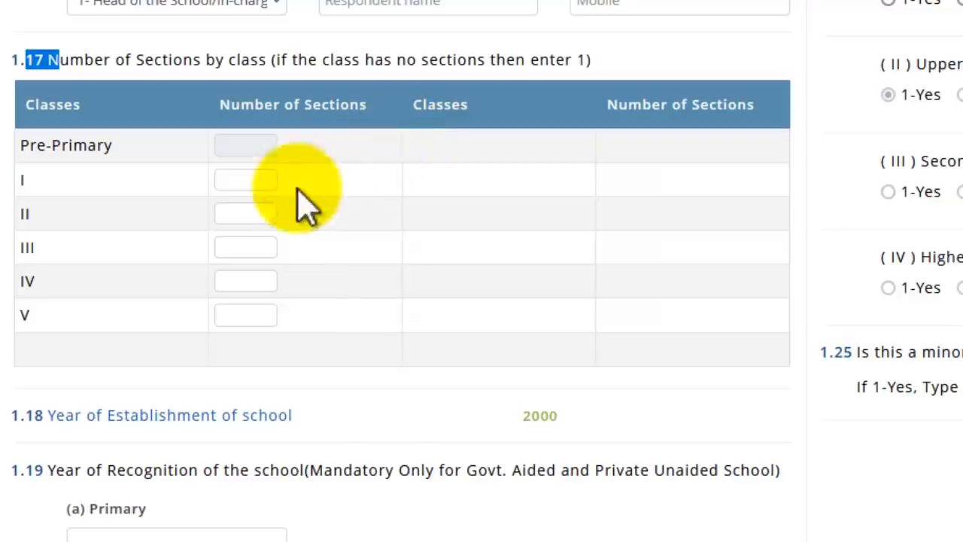
pyautogui.click(267, 179)
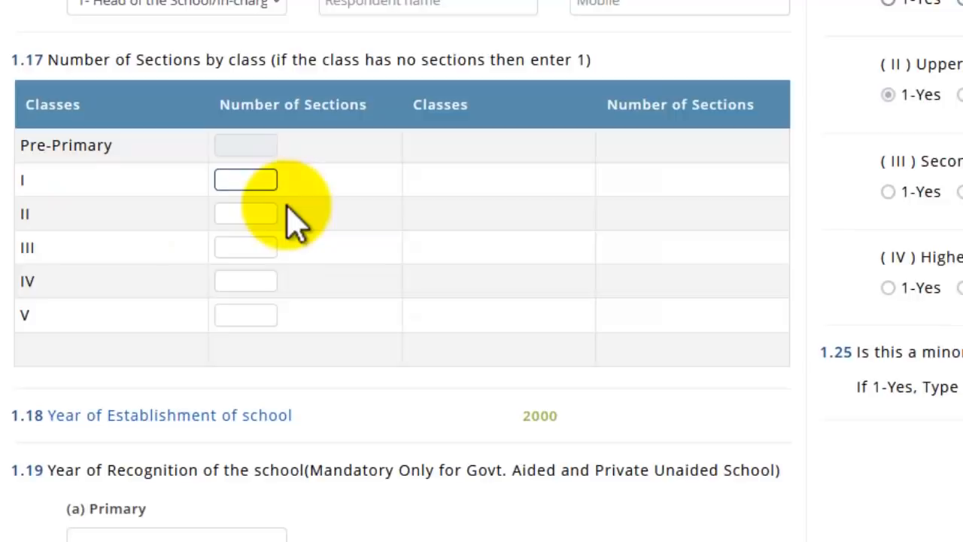
pyautogui.write('1')
pyautogui.press('Tab')
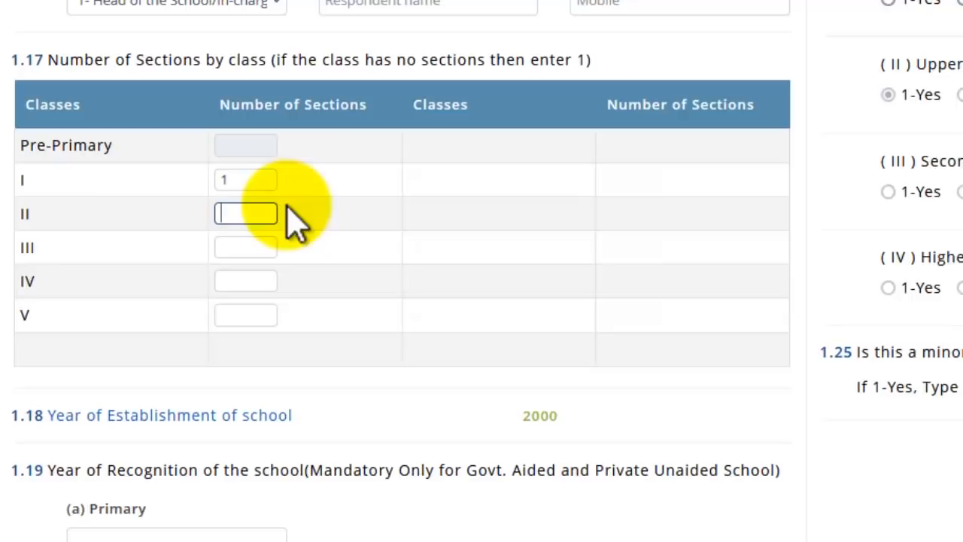
pyautogui.write('1')
pyautogui.press('Tab')
pyautogui.write('1')
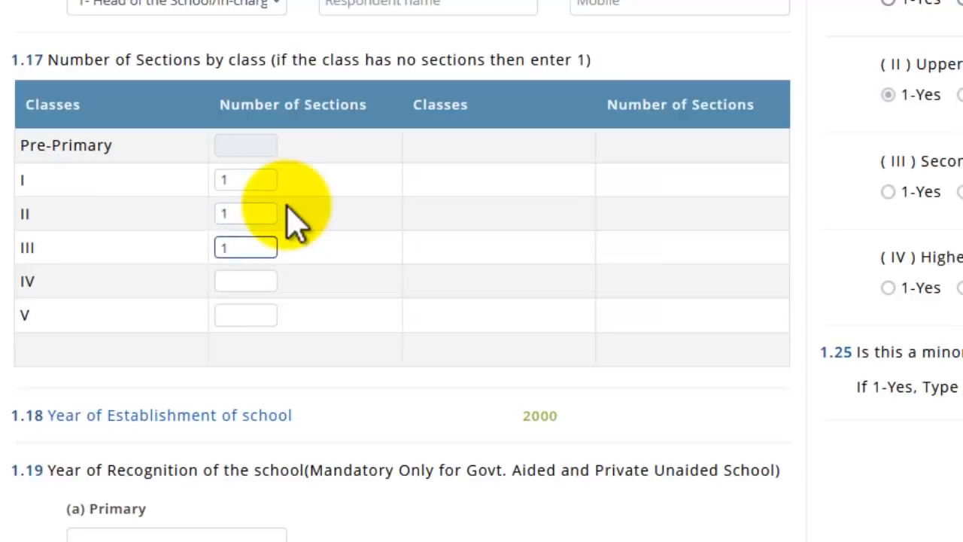
pyautogui.press('Tab')
pyautogui.write('1')
pyautogui.press('Tab')
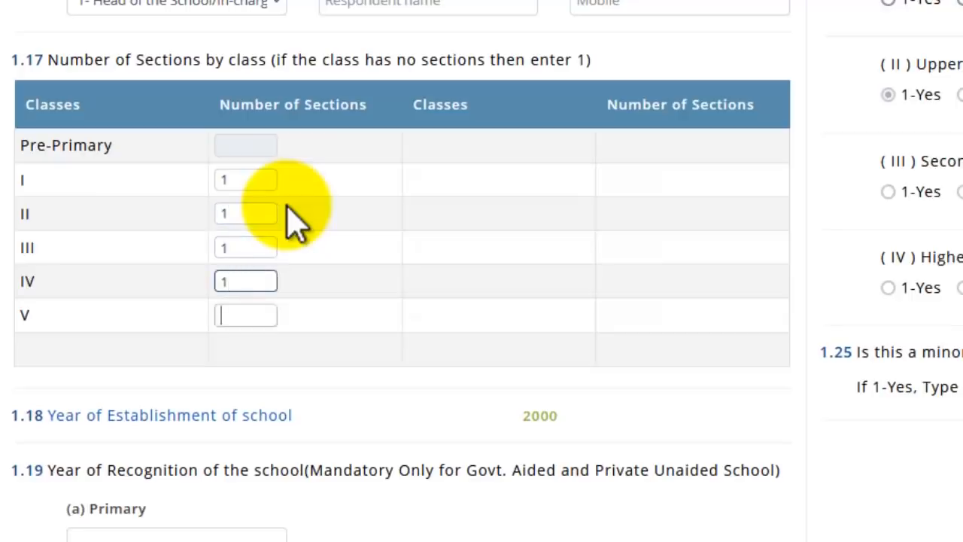
pyautogui.write('1')
pyautogui.press('Tab')
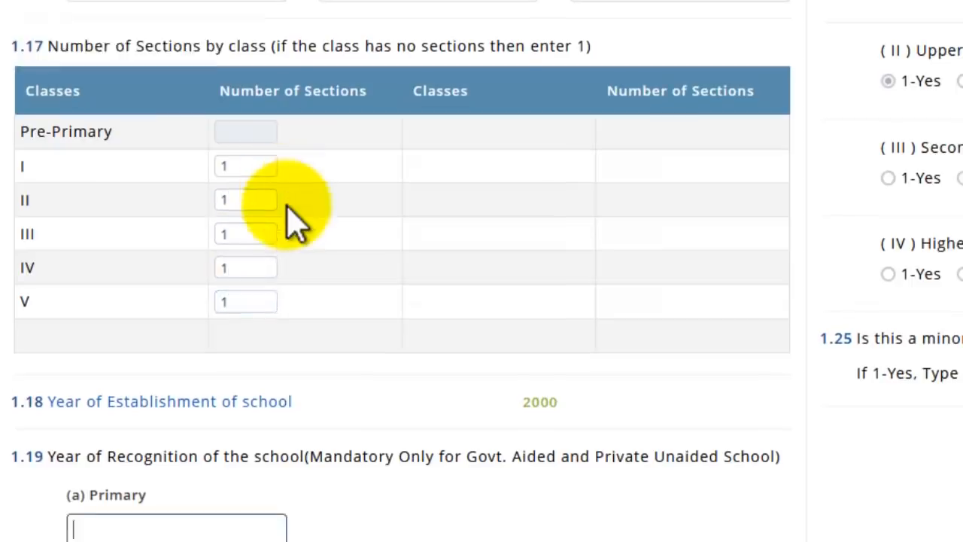
# Read item 1.18 Year of Establishment and the 1.19 note on which school managements must give the year of recognition.
pyautogui.scroll(5, 293, 211)
pyautogui.scroll(5, 294, 210)
pyautogui.scroll(-10, 316, 210)
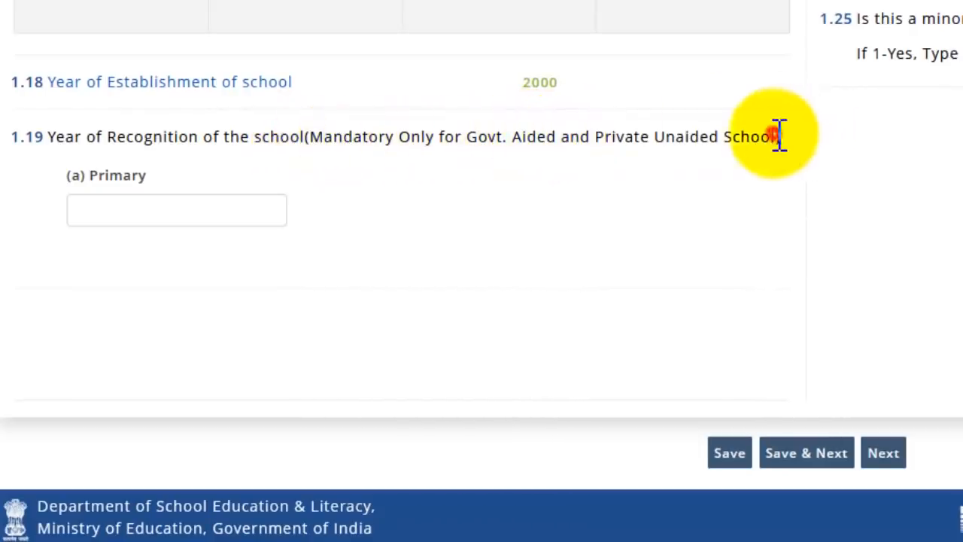
pyautogui.moveTo(777, 136); pyautogui.dragTo(325, 137)
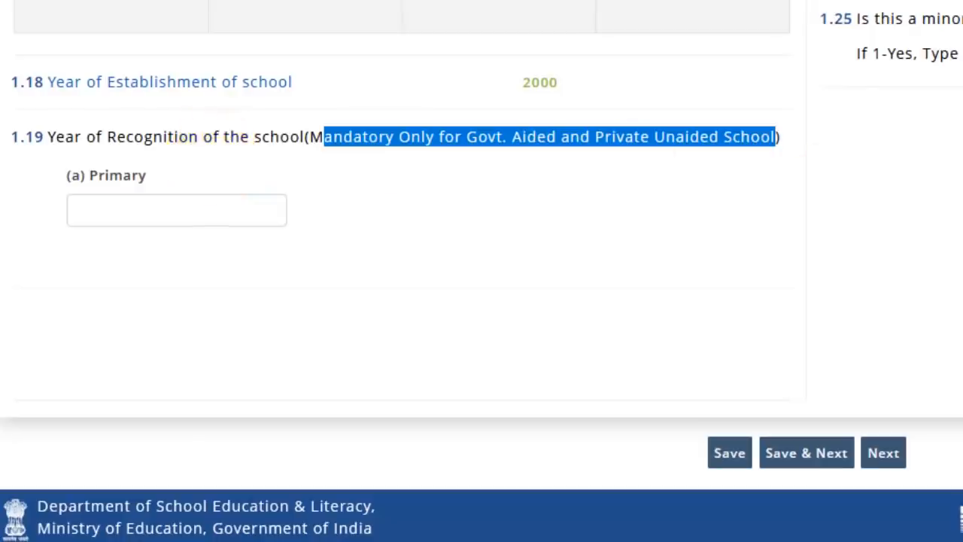
pyautogui.scroll(4, 482, 271)
pyautogui.scroll(-1, 482, 271)
pyautogui.scroll(10, 481, 271)
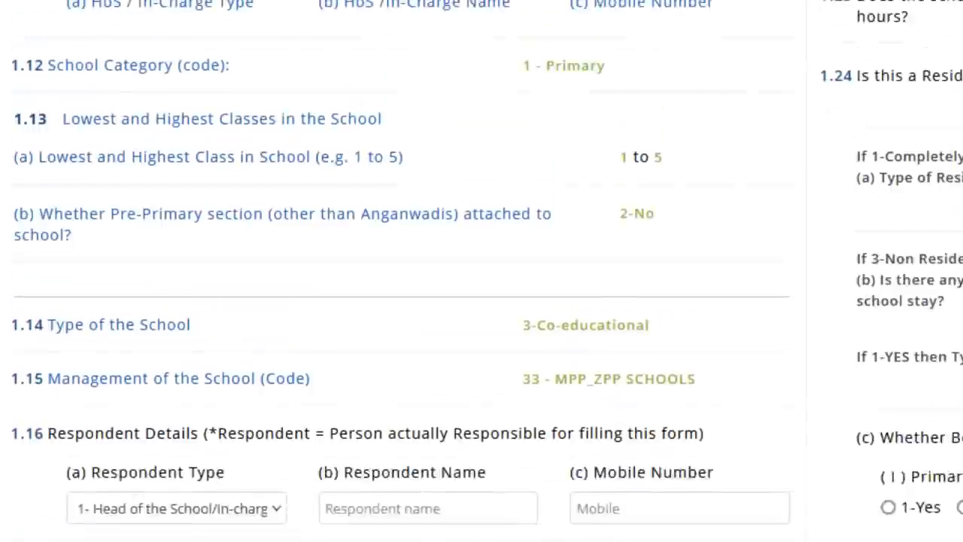
pyautogui.scroll(1, 621, 213)
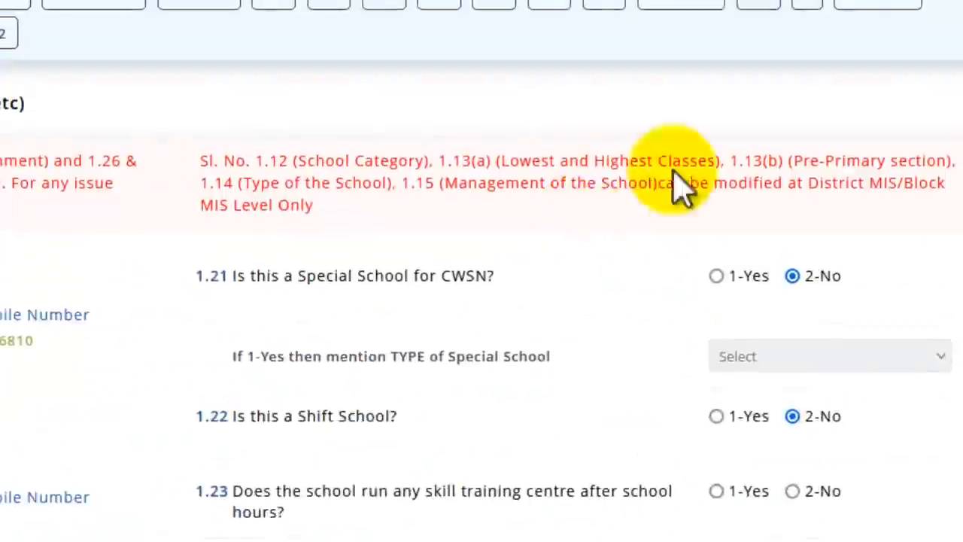
# Answer 1.21 Special School for CWSN with 1-Yes to view the special school types, and return the answer to 2-No.
pyautogui.scroll(-3, 625, 147)
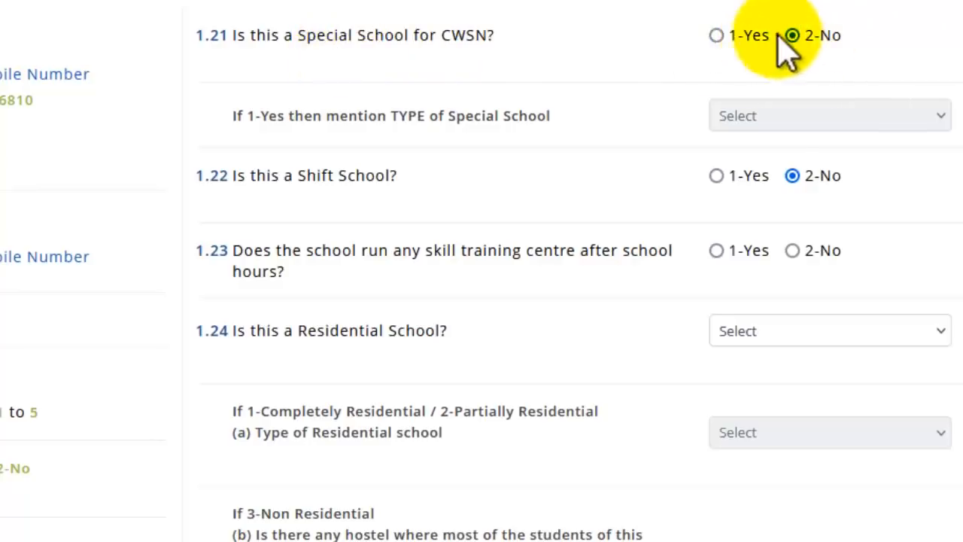
pyautogui.click(716, 35)
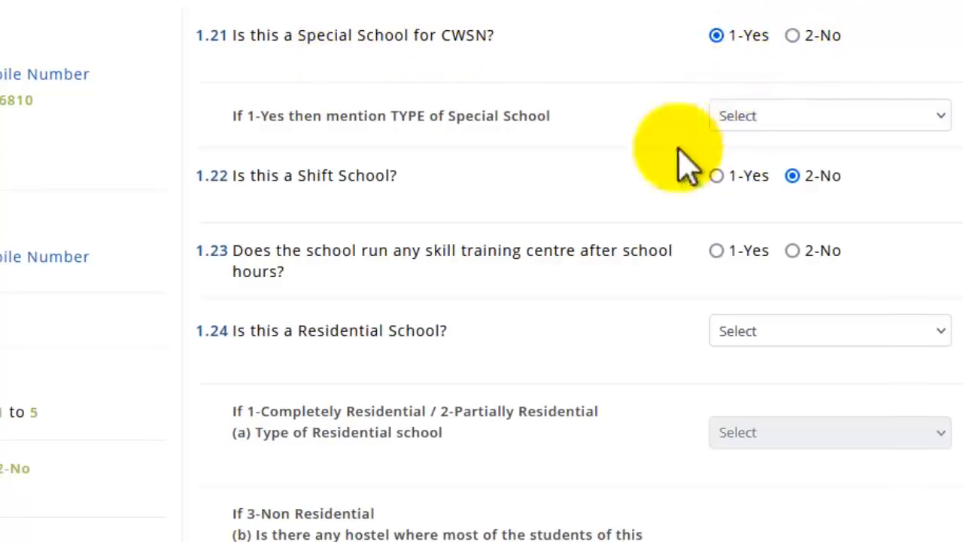
pyautogui.click(812, 116)
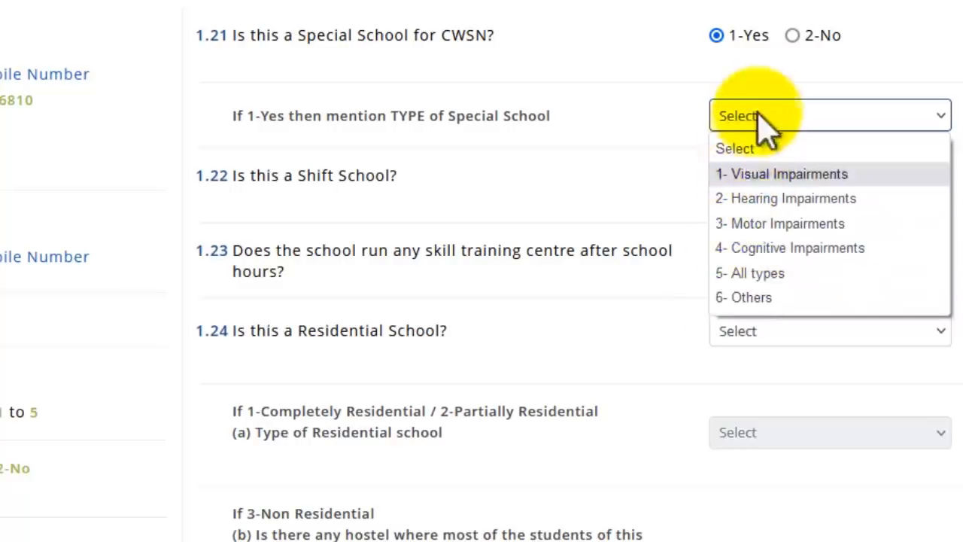
pyautogui.click(793, 35)
pyautogui.click(792, 36)
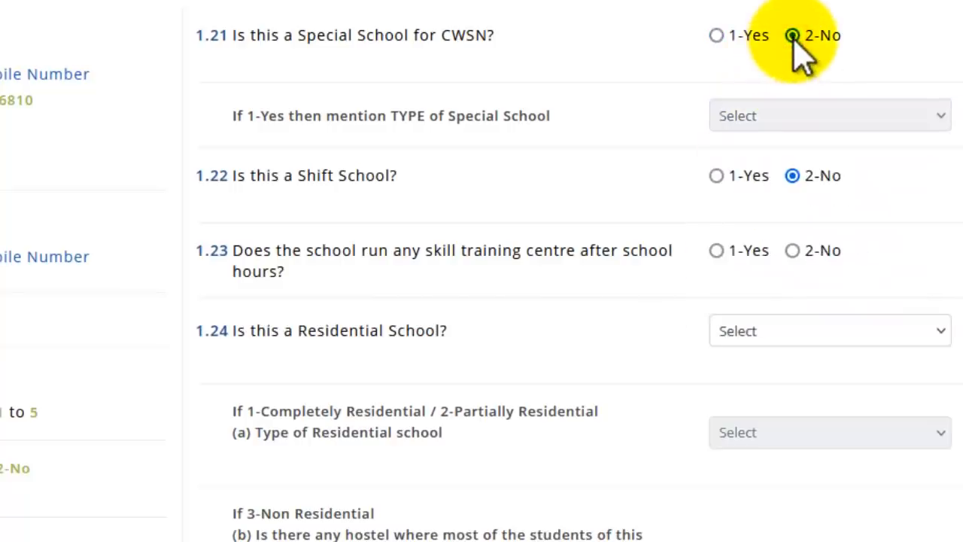
# Set 1.23 skill training centre after school hours to 2-No and 1.24 Residential School to 3 - Non Residential.
pyautogui.scroll(-2, 753, 75)
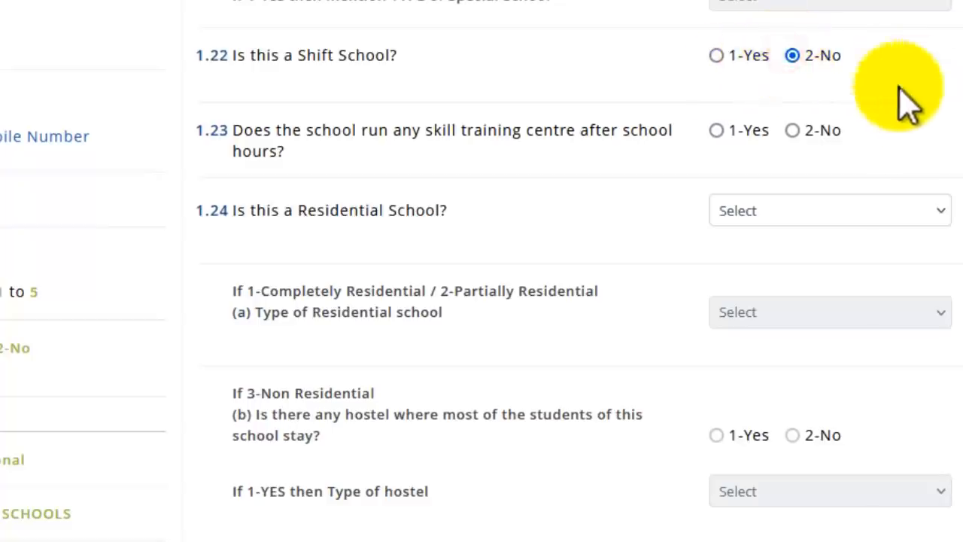
pyautogui.scroll(-2, 752, 131)
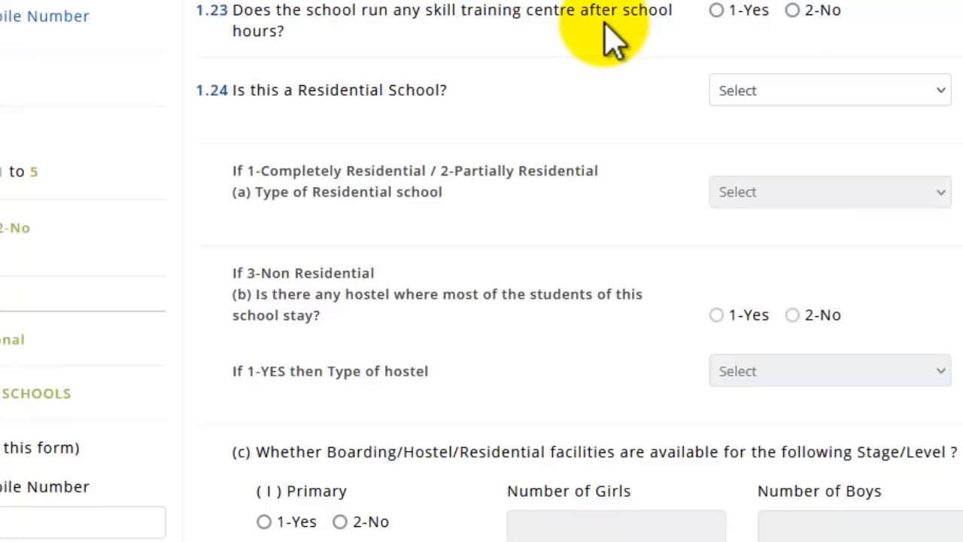
pyautogui.click(798, 16)
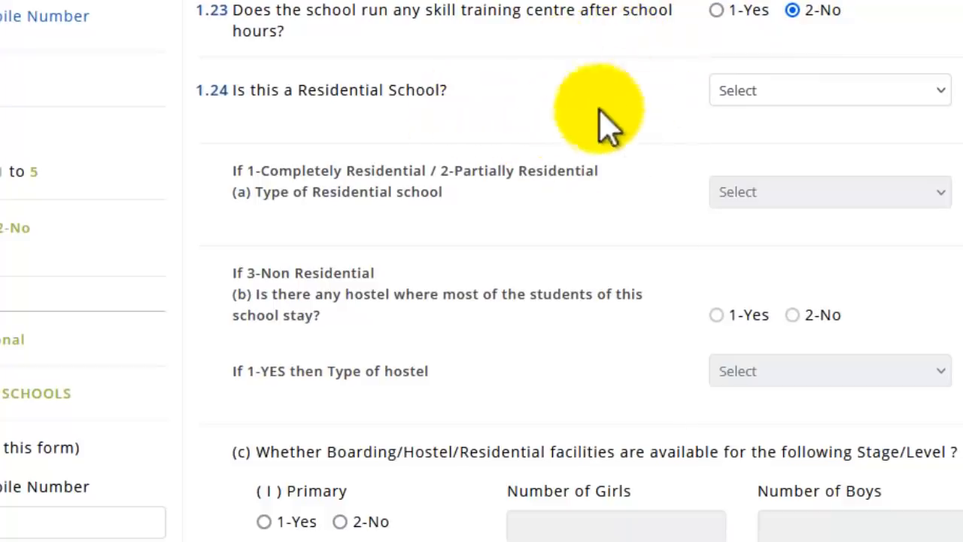
pyautogui.click(788, 91)
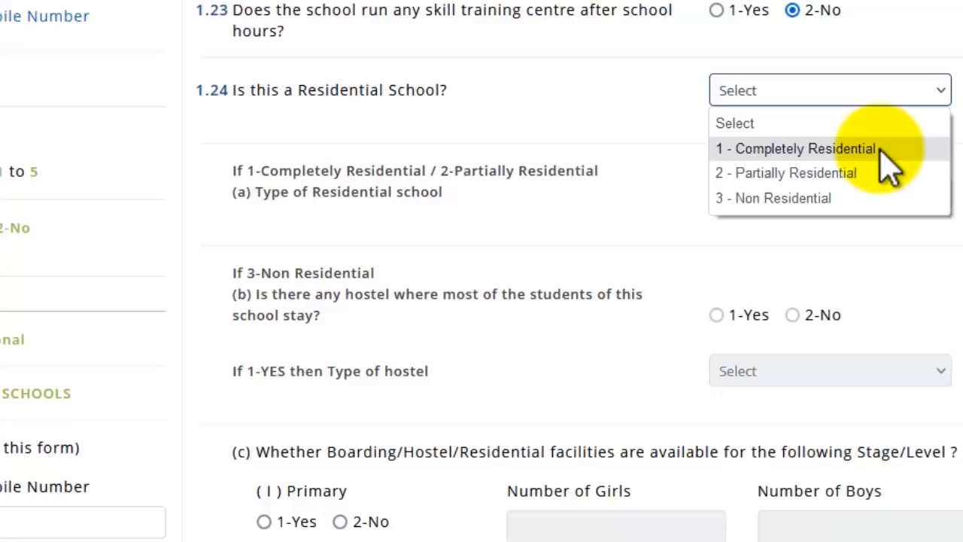
pyautogui.click(847, 198)
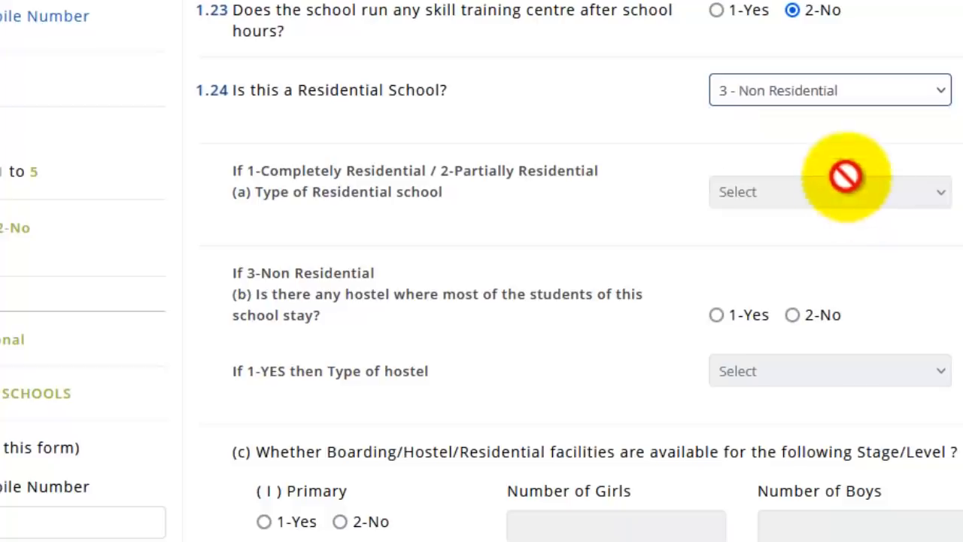
# Switch 1.24 to 1 - Completely Residential to view the residential school types, and return it to 3 - Non Residential.
pyautogui.click(829, 95)
pyautogui.click(810, 146)
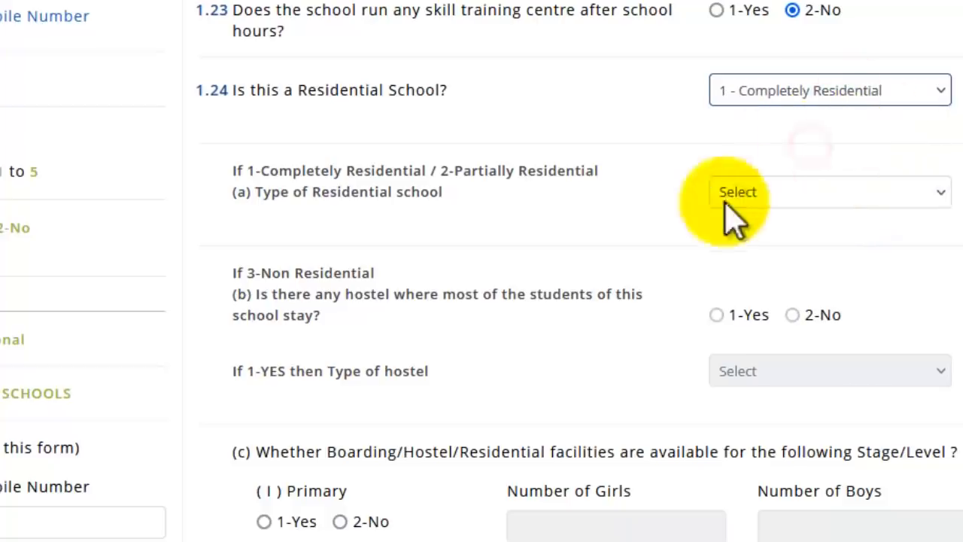
pyautogui.scroll(-2, 572, 180)
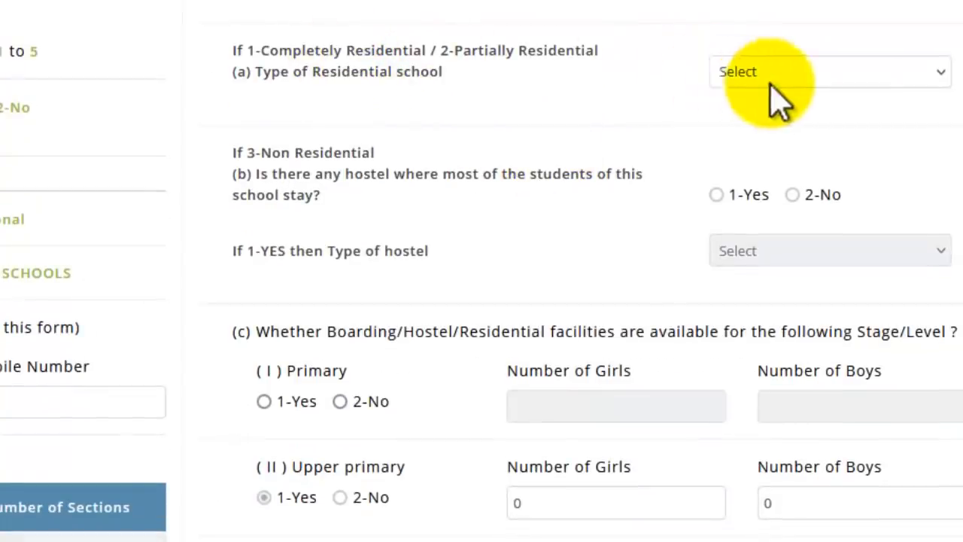
pyautogui.click(808, 70)
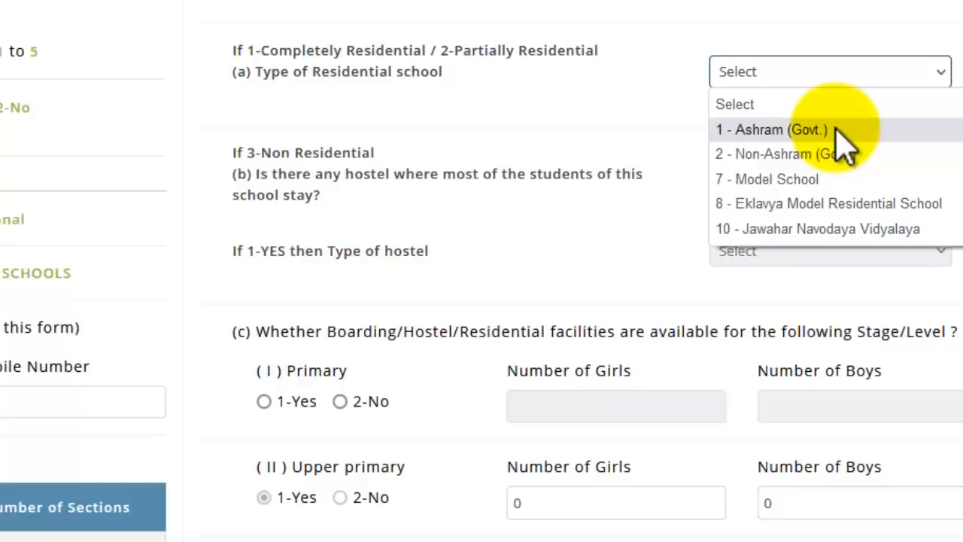
pyautogui.click(576, 58)
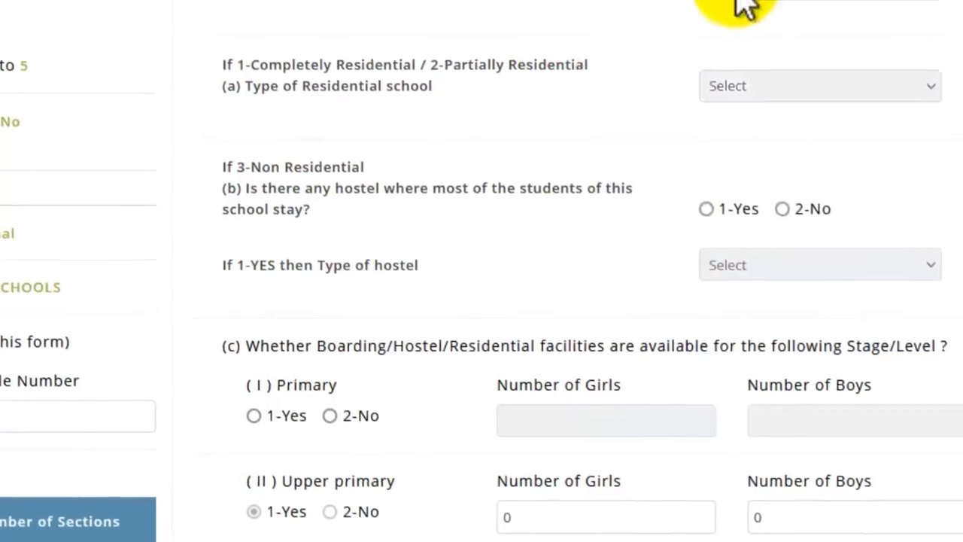
# View the hostel types offered under 1-Yes in 1.24(b), and answer the question about most students staying in a hostel with 2-No.
pyautogui.scroll(-1, 572, 203)
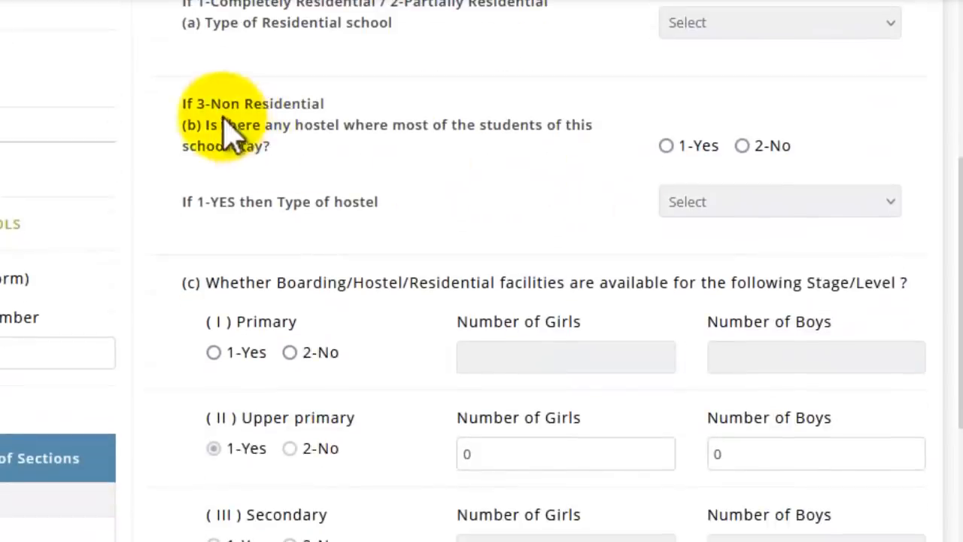
pyautogui.moveTo(206, 105); pyautogui.dragTo(392, 161)
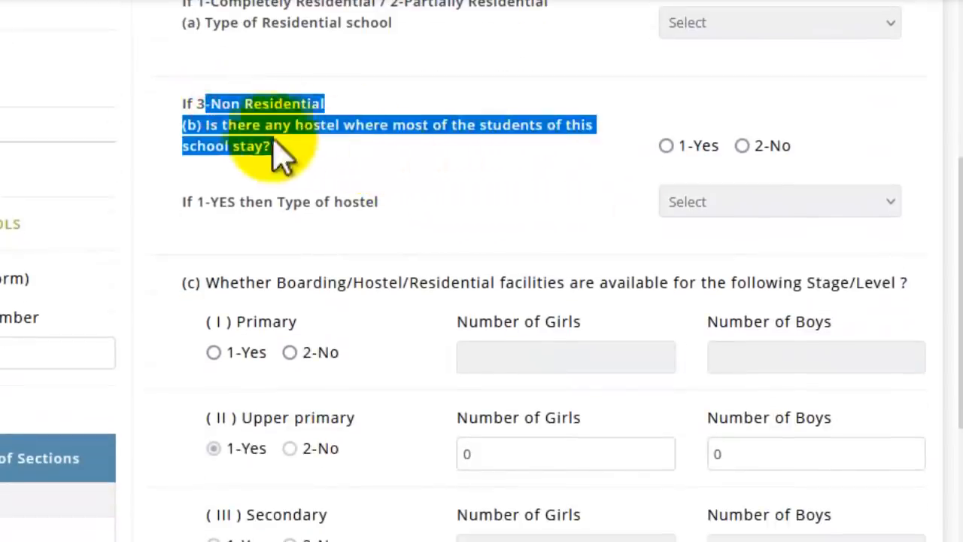
pyautogui.click(675, 150)
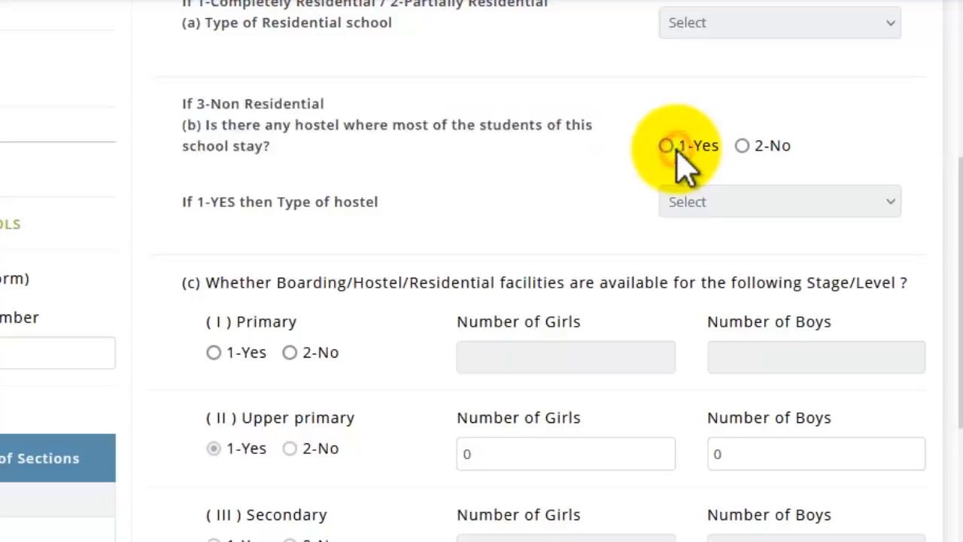
pyautogui.click(675, 149)
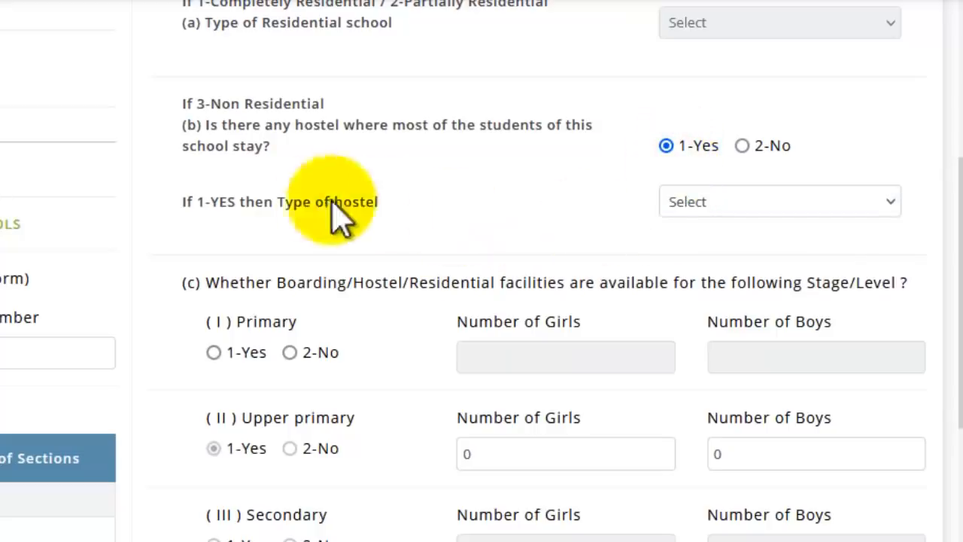
pyautogui.moveTo(302, 202); pyautogui.dragTo(464, 204)
pyautogui.click(696, 211)
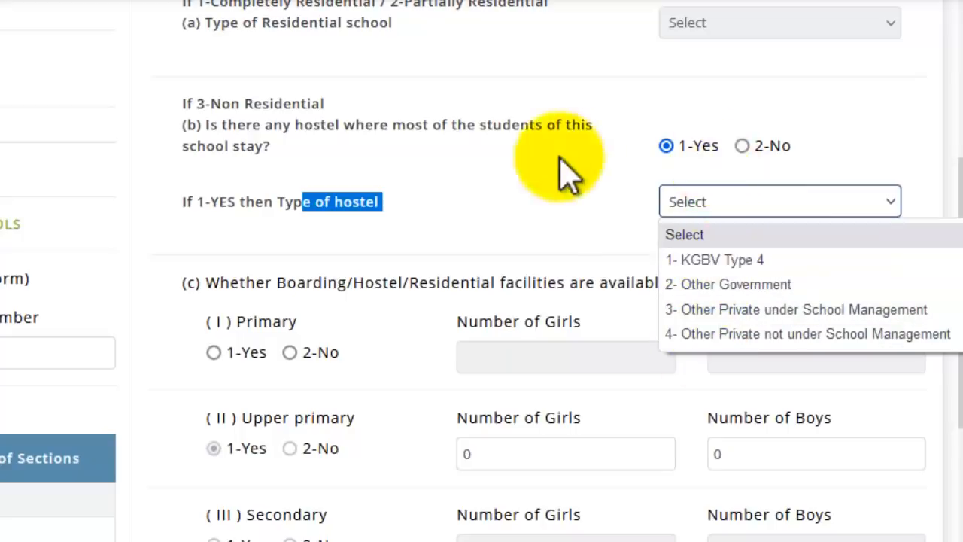
pyautogui.click(549, 134)
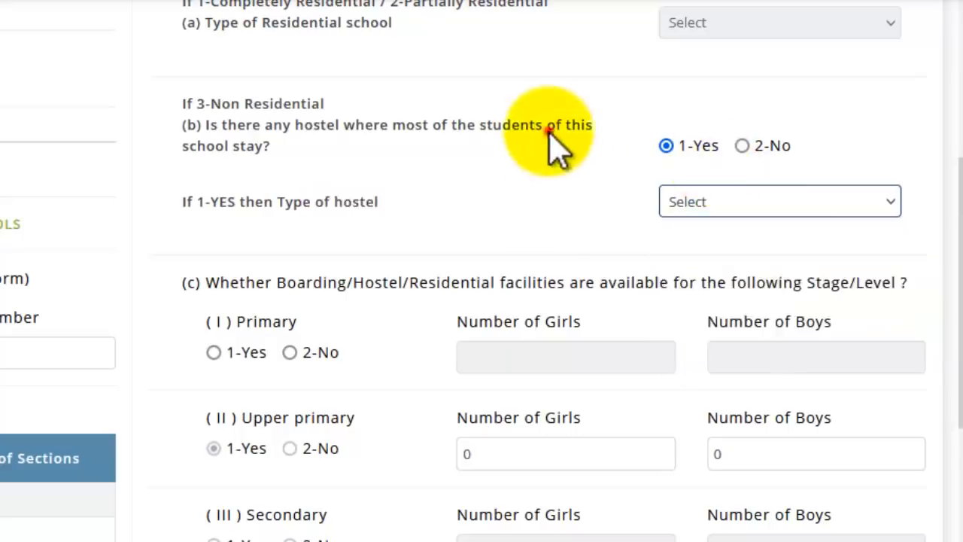
pyautogui.click(743, 148)
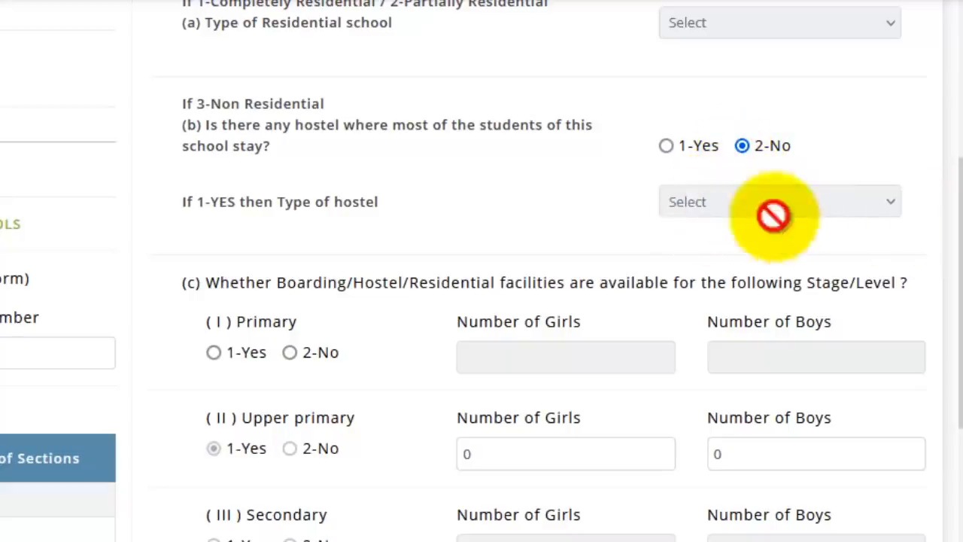
# Set the availability of boarding, hostel or residential facilities for the Primary stage in 1.24(c) to 2-No.
pyautogui.scroll(-2, 873, 229)
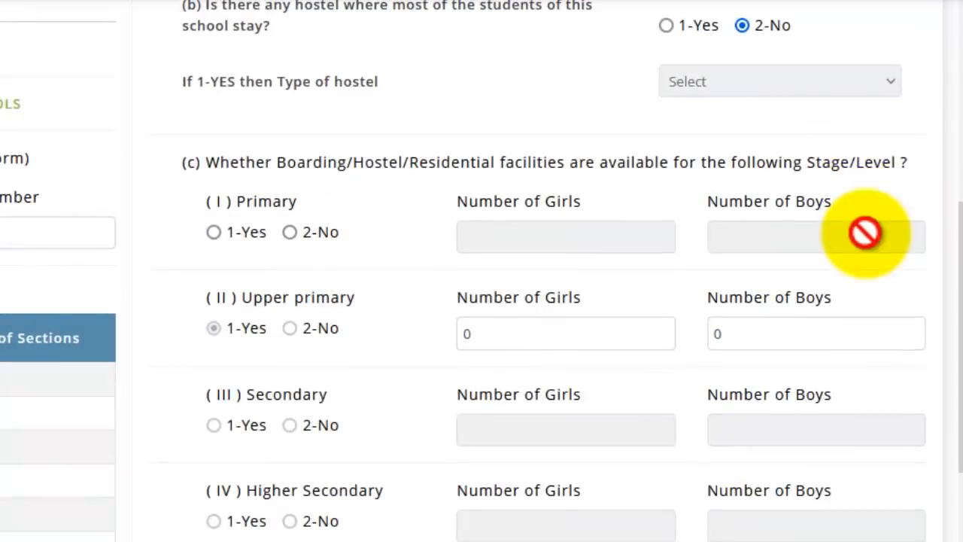
pyautogui.scroll(-2, 775, 230)
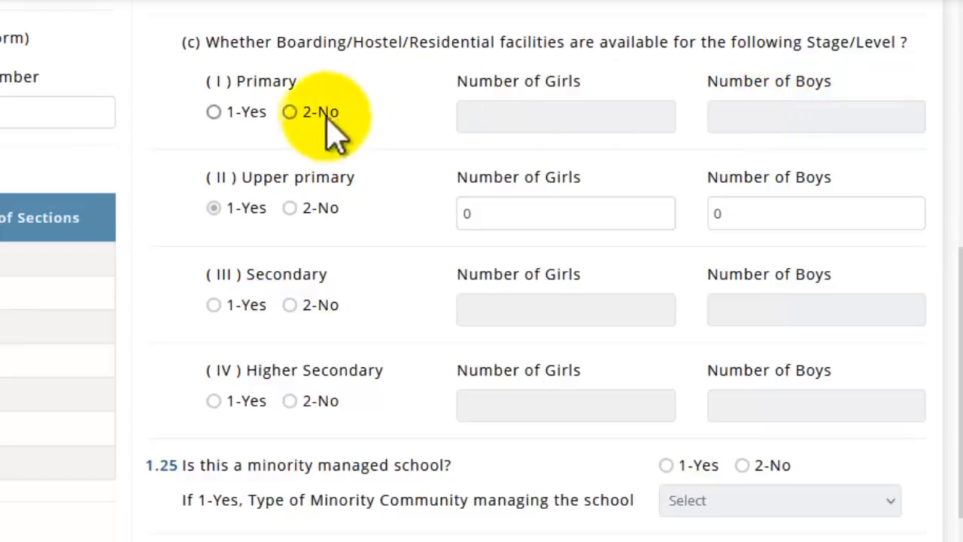
pyautogui.click(215, 113)
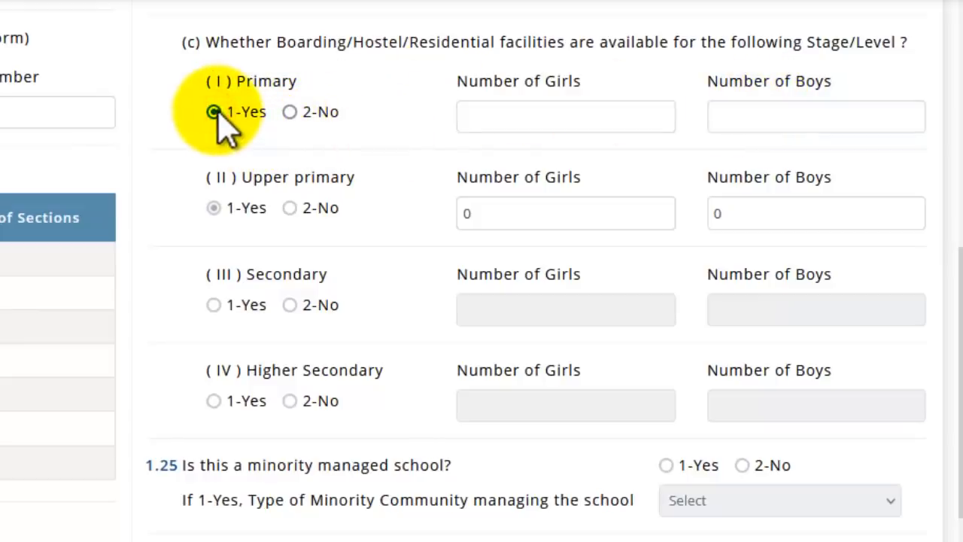
pyautogui.click(619, 121)
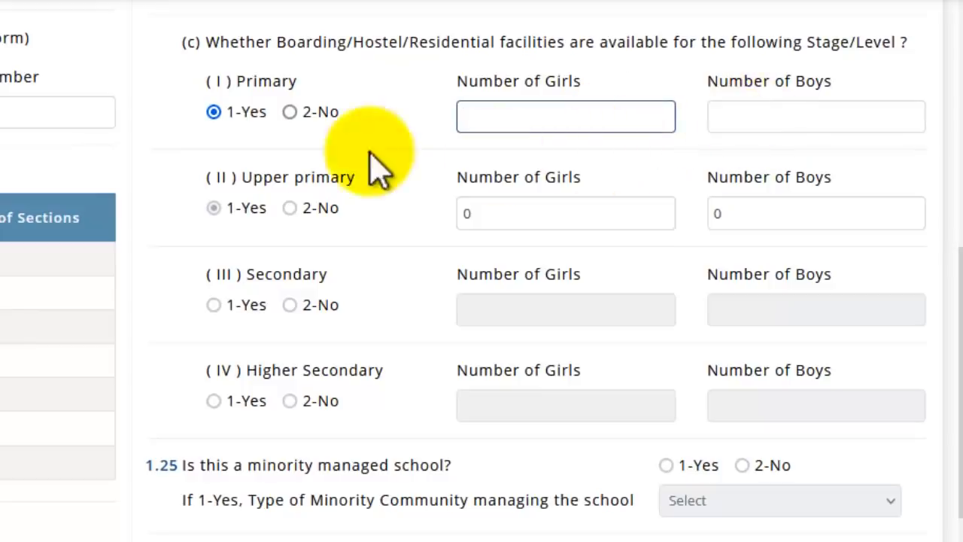
pyautogui.click(290, 112)
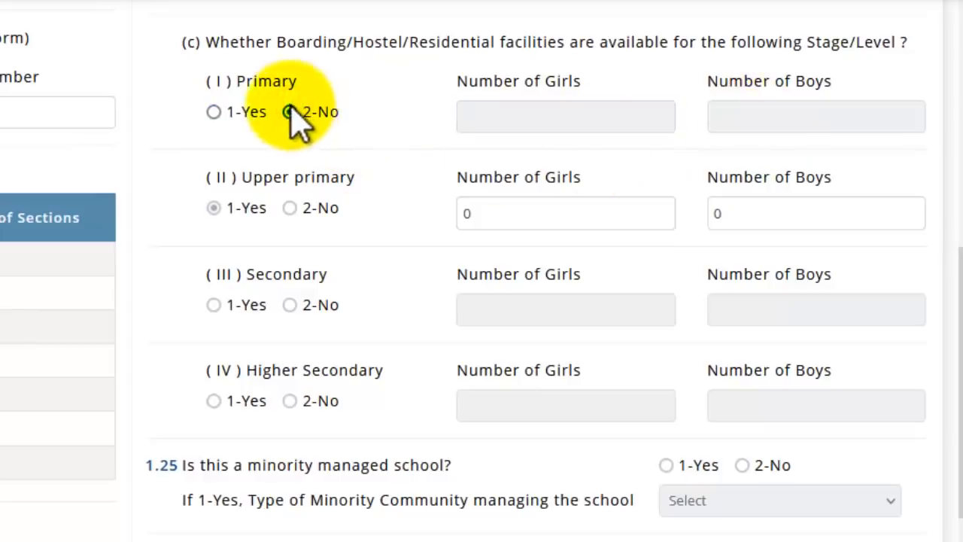
# Review the Primary, Upper primary, Secondary and Higher Secondary stages listed under the boarding facilities question 1.24(c).
pyautogui.moveTo(243, 82); pyautogui.dragTo(299, 72)
pyautogui.moveTo(276, 198); pyautogui.dragTo(338, 178)
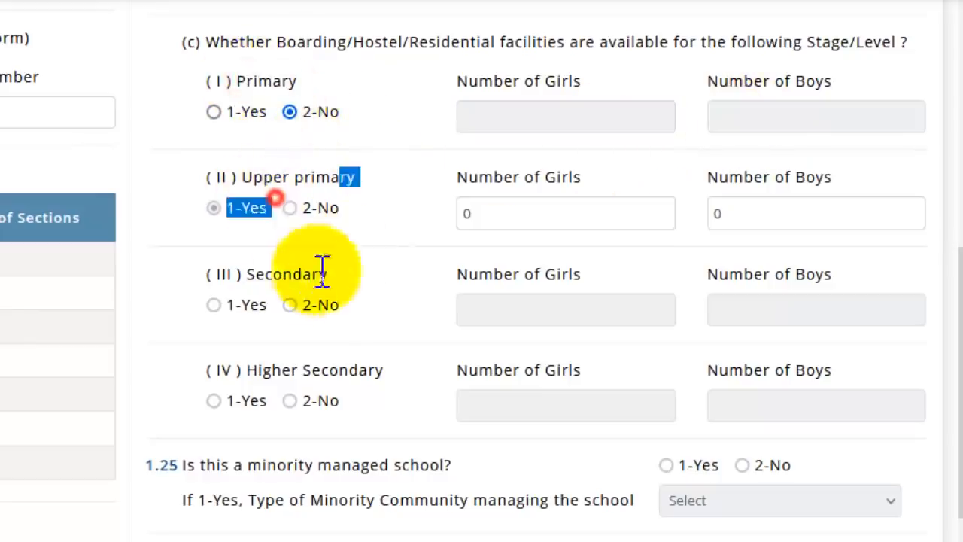
pyautogui.moveTo(271, 279); pyautogui.dragTo(331, 281)
pyautogui.moveTo(285, 369); pyautogui.dragTo(387, 370)
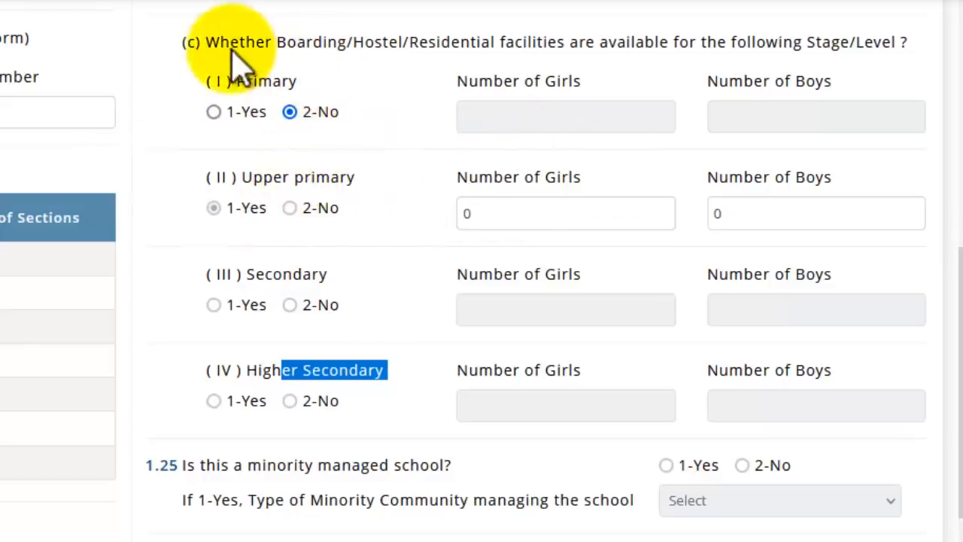
pyautogui.moveTo(186, 42); pyautogui.dragTo(220, 42)
# Try answering 1.25 on whether the school is minority managed with 1-Yes and 2-No.
pyautogui.scroll(-5, 499, 128)
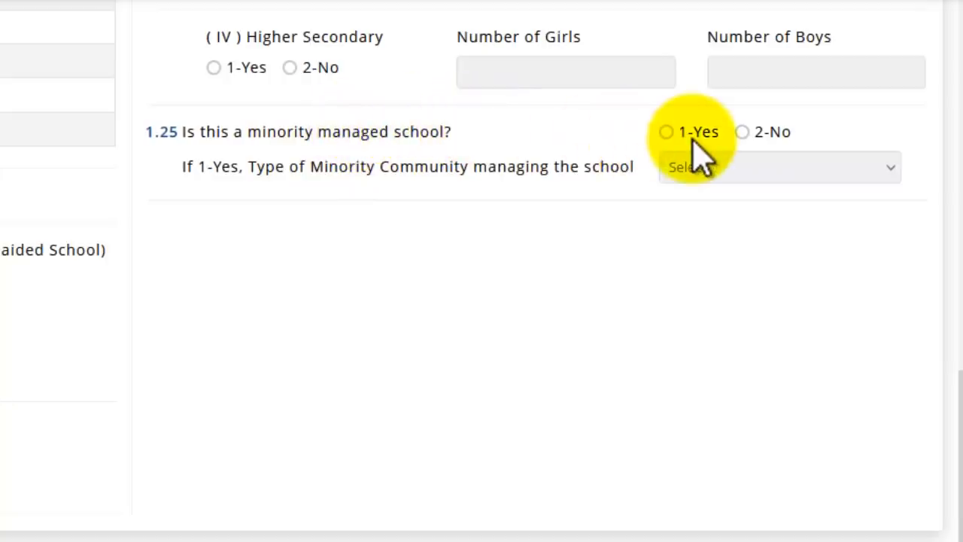
pyautogui.click(670, 135)
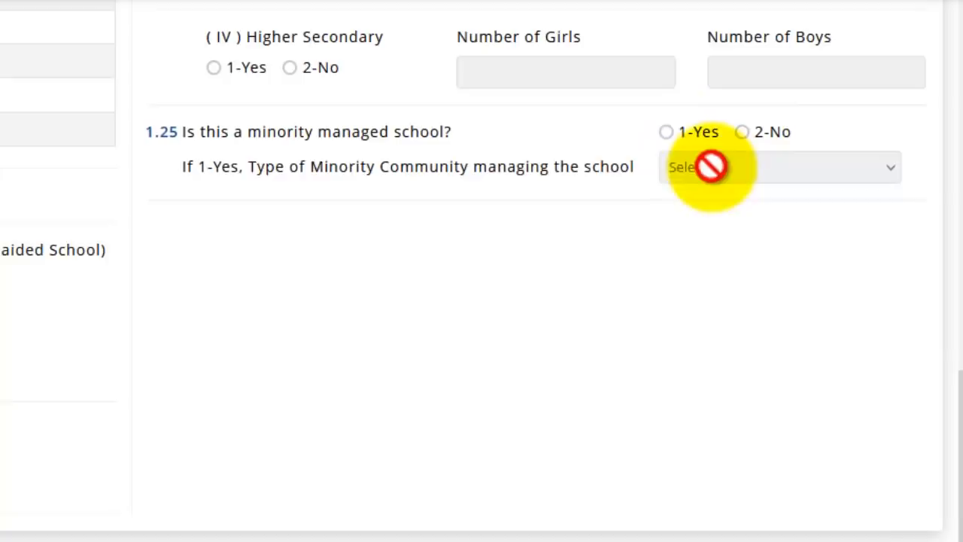
pyautogui.click(742, 131)
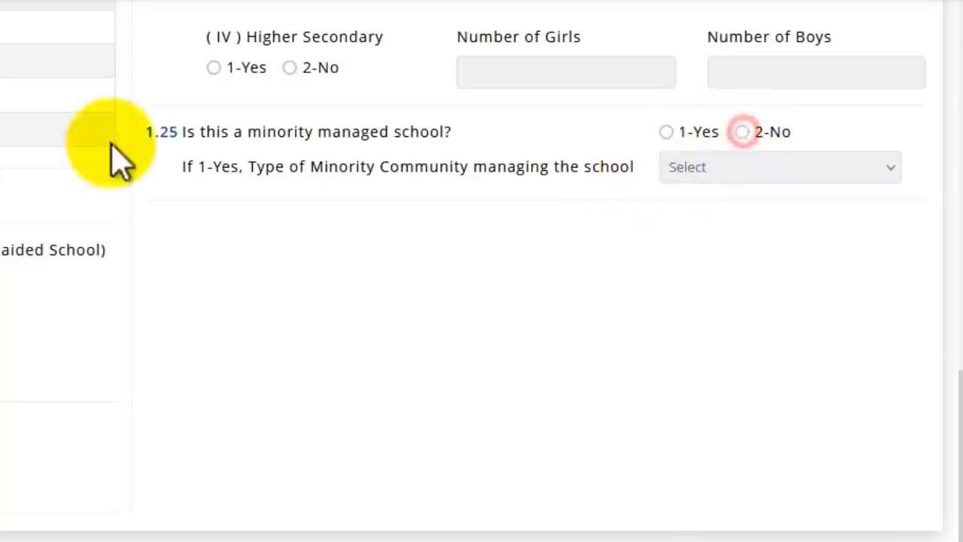
pyautogui.click(669, 133)
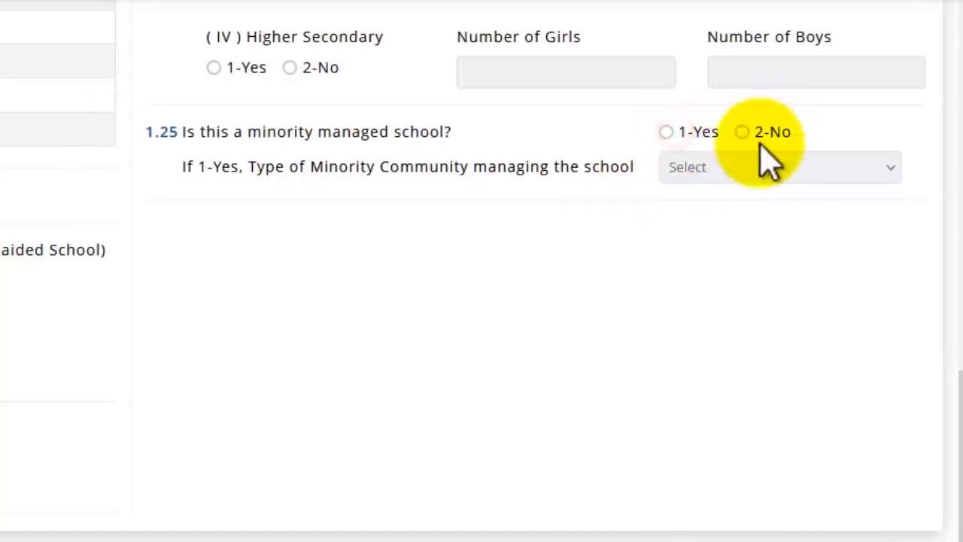
pyautogui.click(742, 132)
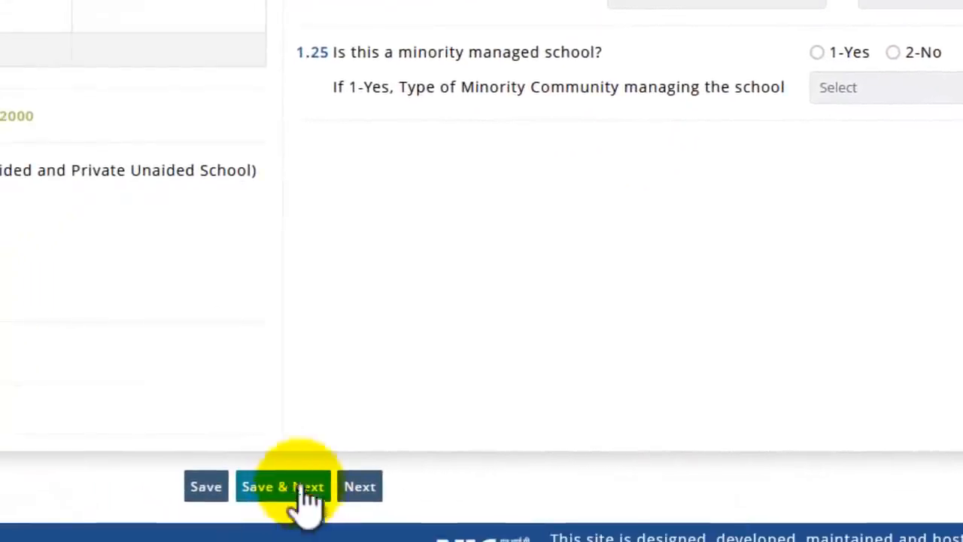
# Save the Basic Details page and proceed to the 1.28 to 1.40 form.
pyautogui.click(200, 503)
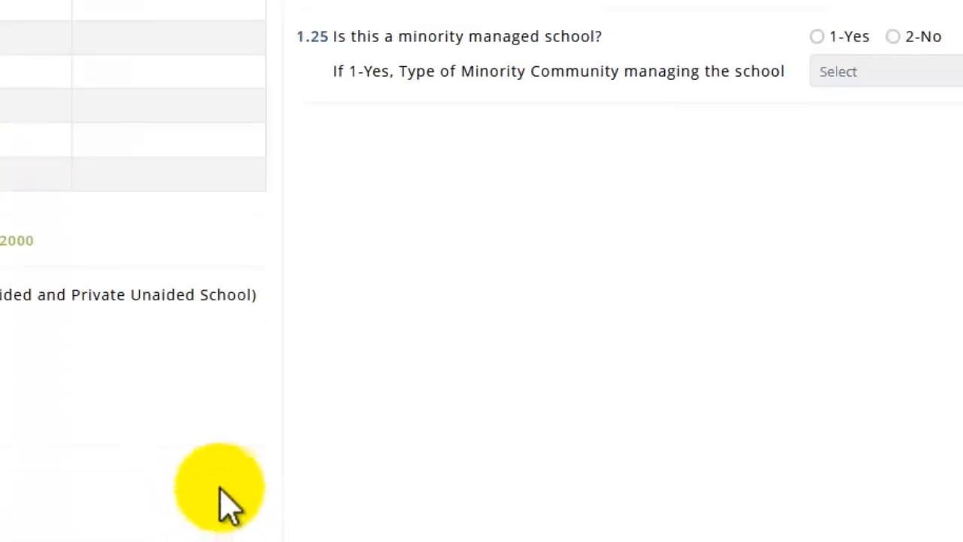
pyautogui.scroll(-2, 214, 507)
pyautogui.click(295, 487)
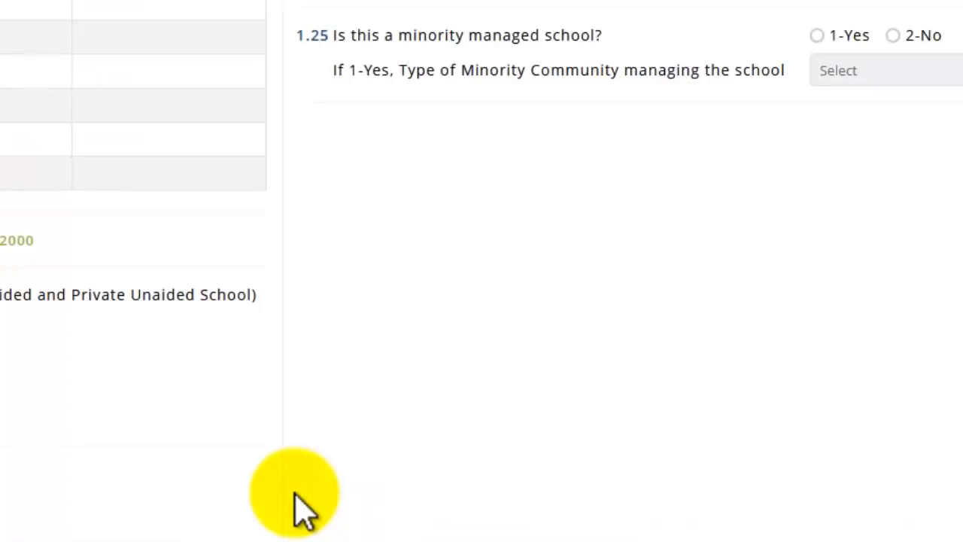
pyautogui.scroll(-2, 451, 433)
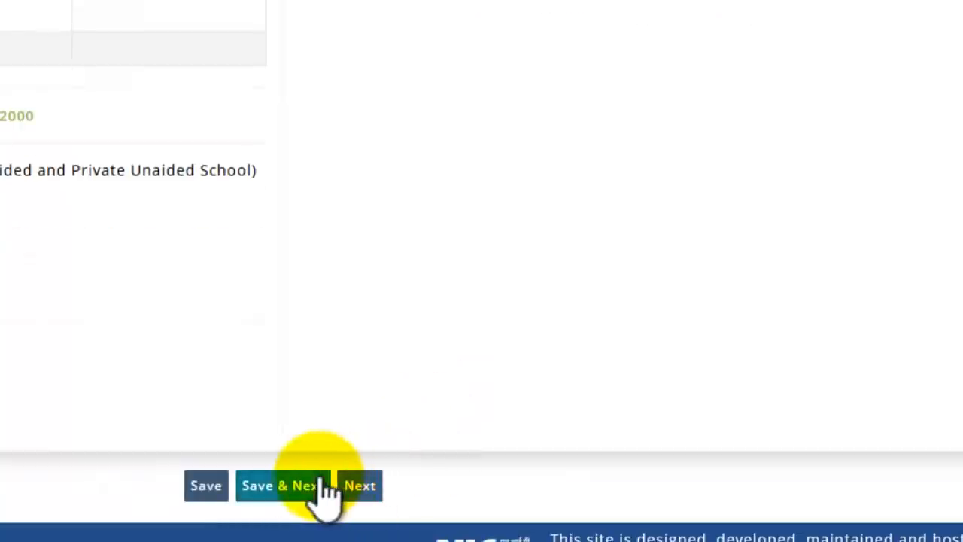
pyautogui.click(315, 495)
pyautogui.scroll(-2, 320, 478)
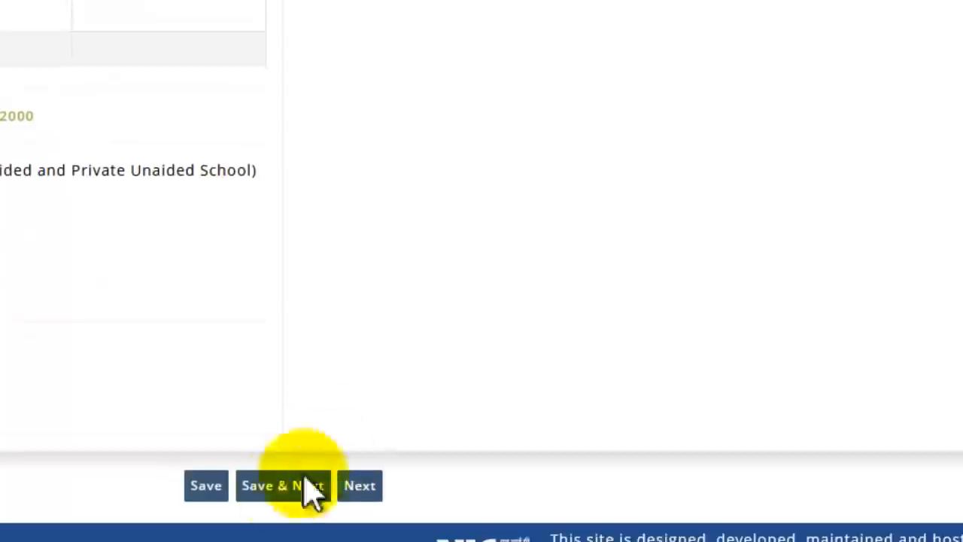
pyautogui.click(314, 489)
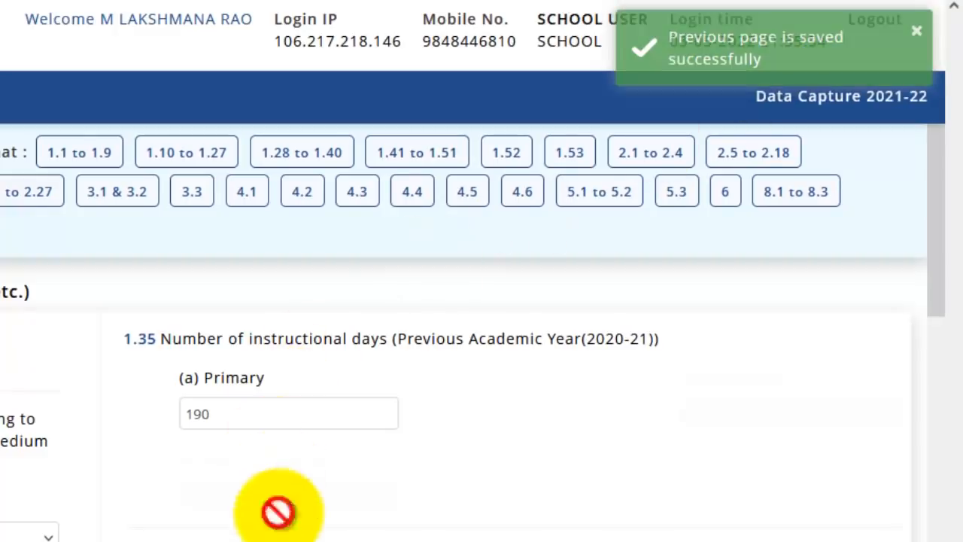
# Look through the MOI & Other Details form, covering medium of instruction, languages, distances, instructional days and the academic session.
pyautogui.scroll(-5, 226, 519)
pyautogui.scroll(-5, 170, 535)
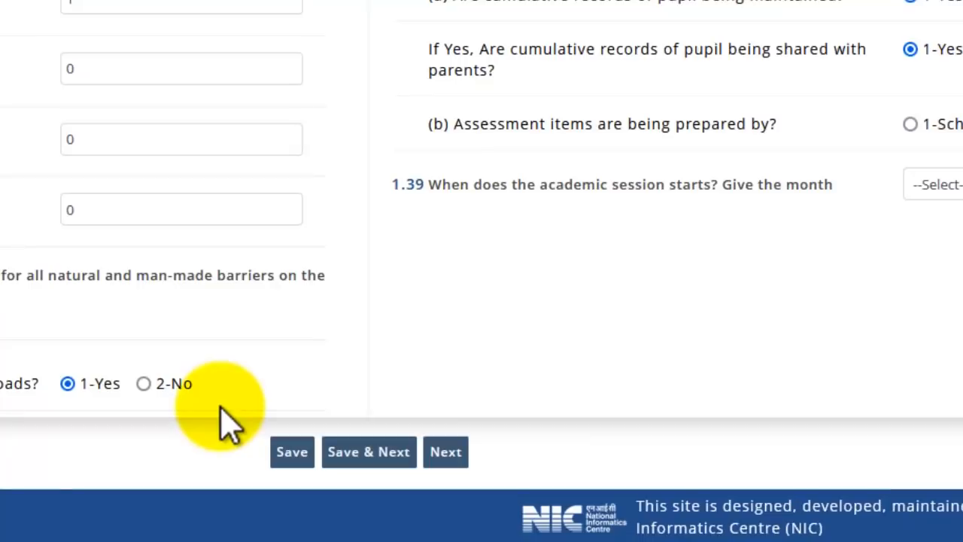
pyautogui.scroll(10, 225, 421)
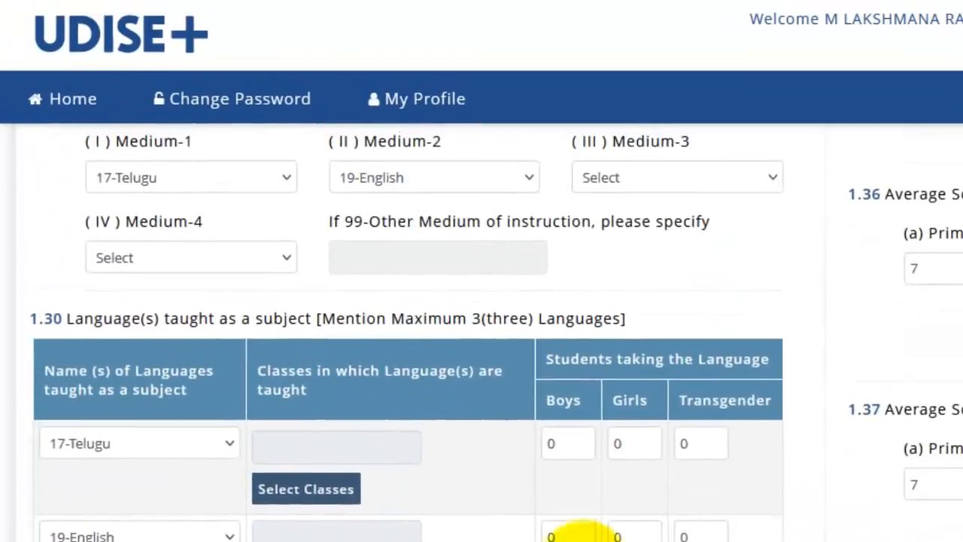
pyautogui.scroll(-8, 580, 535)
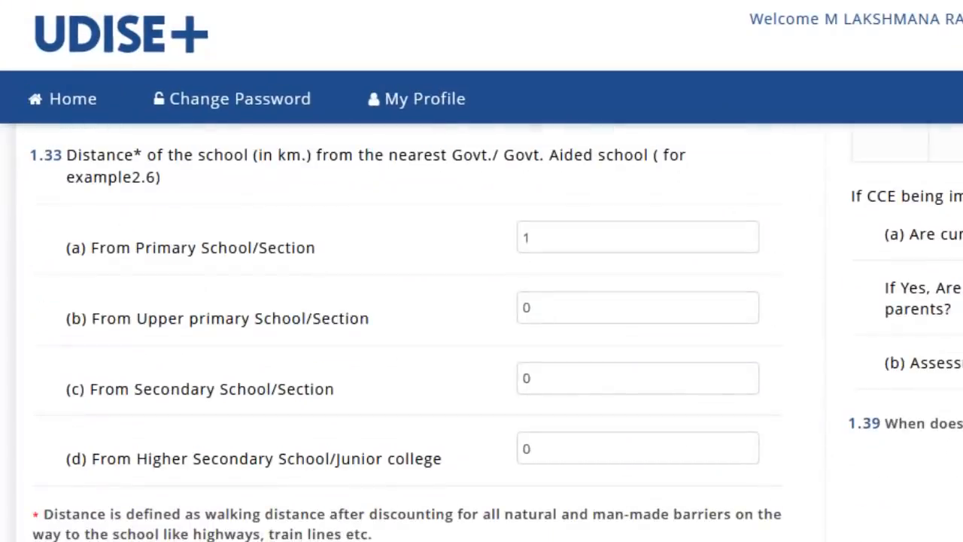
pyautogui.scroll(10, 370, 402)
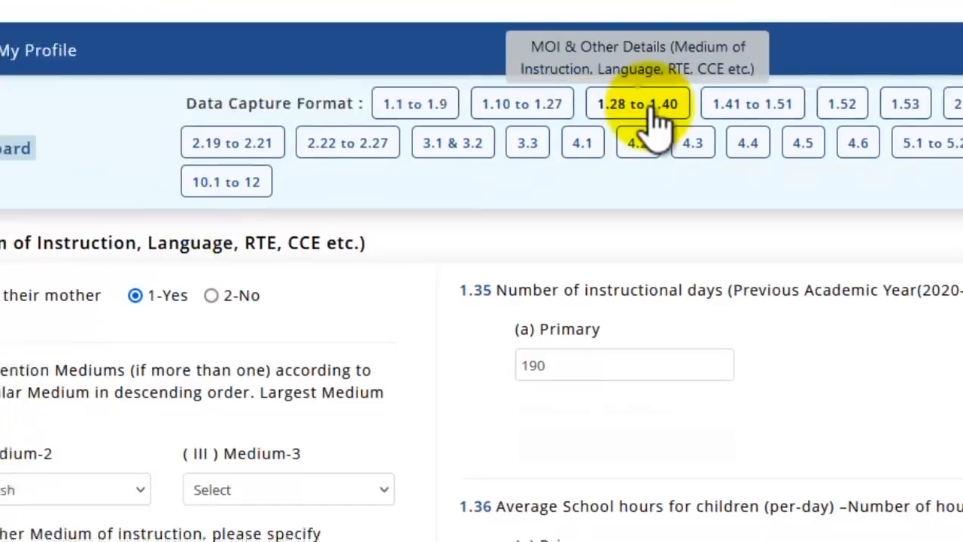
pyautogui.click(638, 117)
pyautogui.scroll(-2, 215, 31)
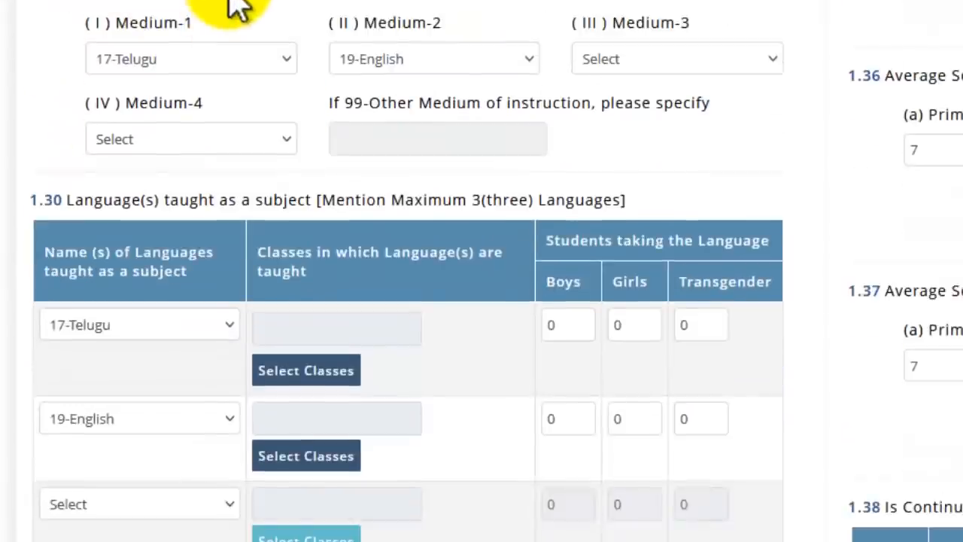
pyautogui.scroll(2, 232, 6)
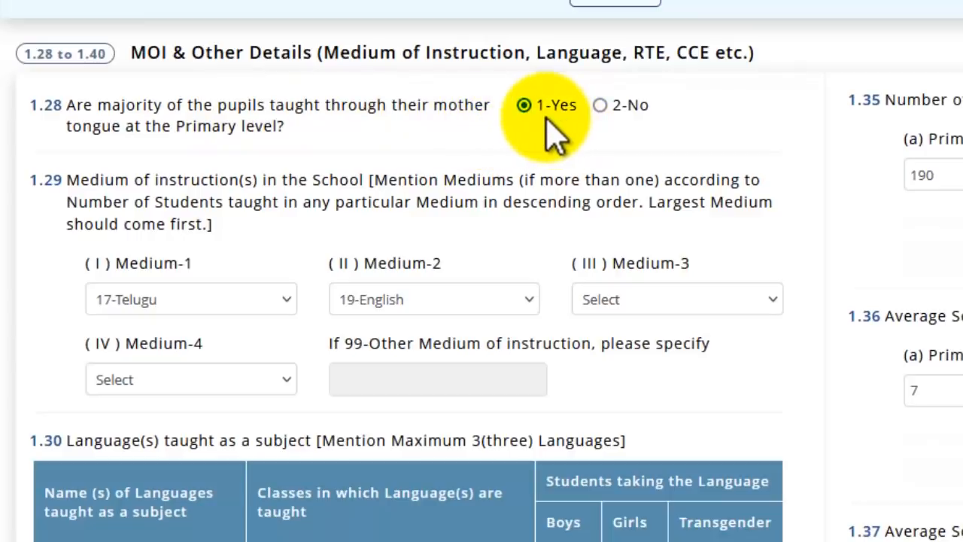
# Read the medium of instruction question 1.29 and view the choices for Medium-1 and Medium-2.
pyautogui.scroll(-3, 552, 116)
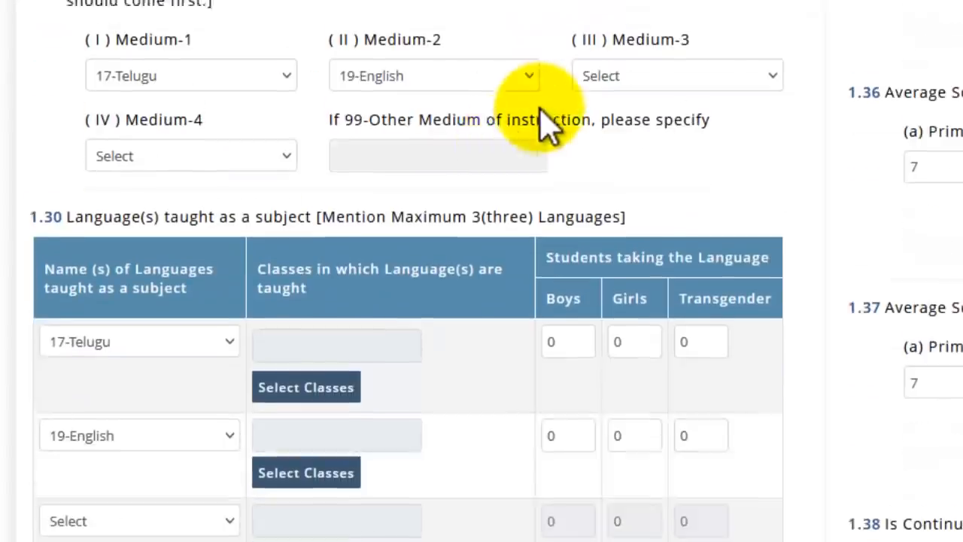
pyautogui.scroll(2, 258, 125)
pyautogui.moveTo(70, 57); pyautogui.dragTo(231, 109)
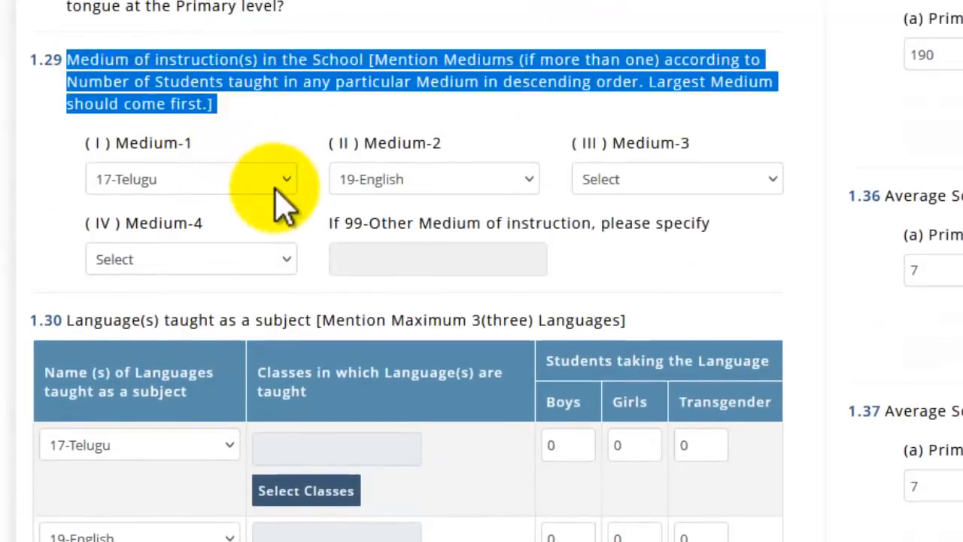
pyautogui.click(276, 188)
pyautogui.click(276, 188)
pyautogui.click(408, 183)
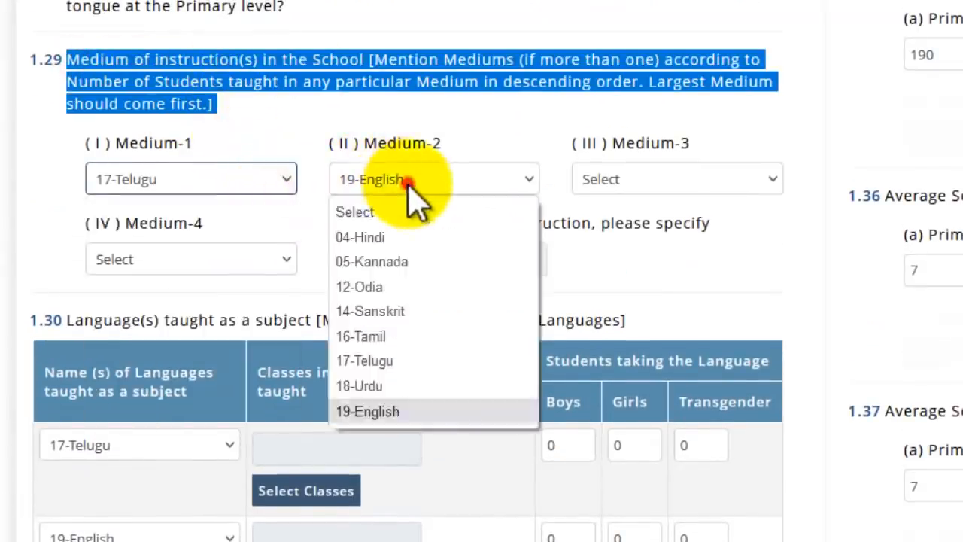
pyautogui.click(408, 185)
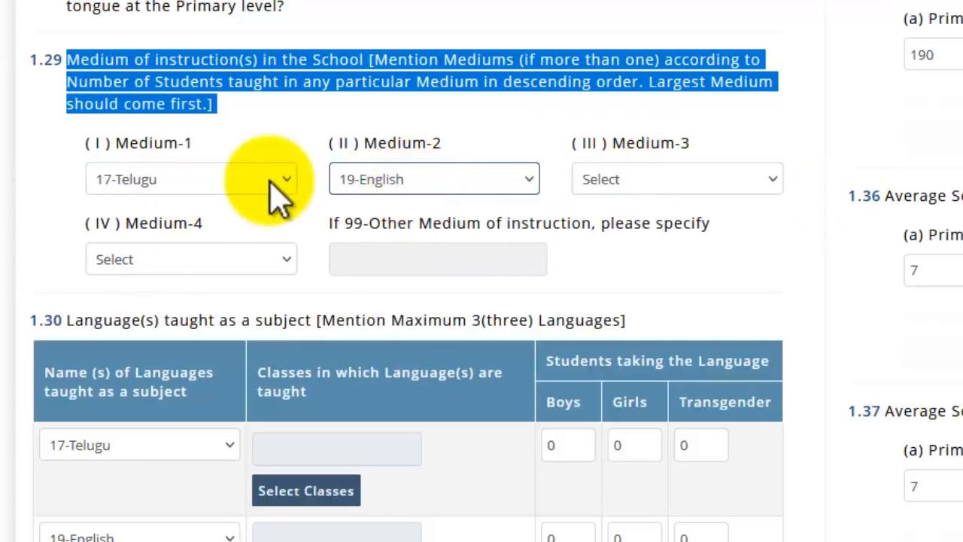
# View the language choices for the third row of the 1.30 languages table.
pyautogui.scroll(-5, 278, 192)
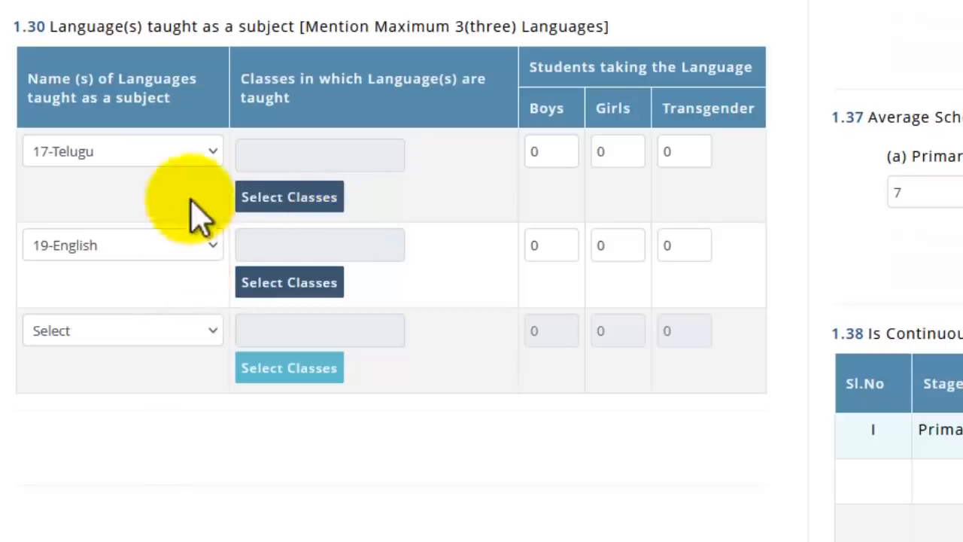
pyautogui.click(138, 339)
pyautogui.click(136, 337)
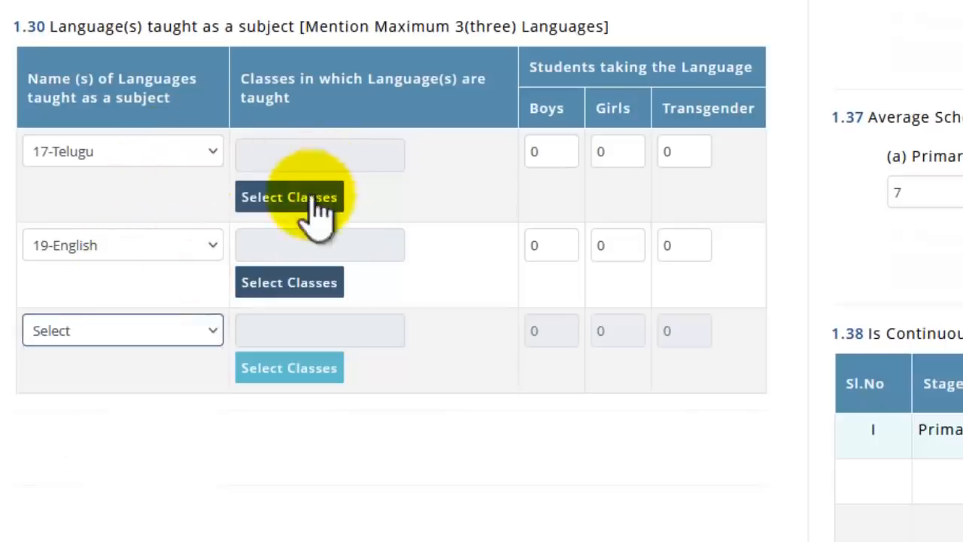
# Select classes 1, 2, 3, 4 and 5 as the classes in which 17-Telugu is taught in 1.30.
pyautogui.click(309, 201)
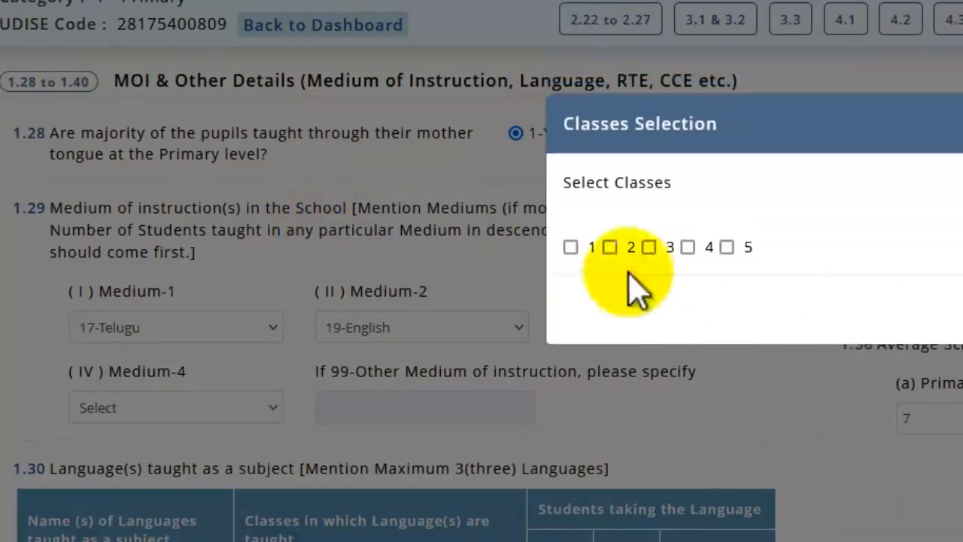
pyautogui.click(571, 248)
pyautogui.click(610, 247)
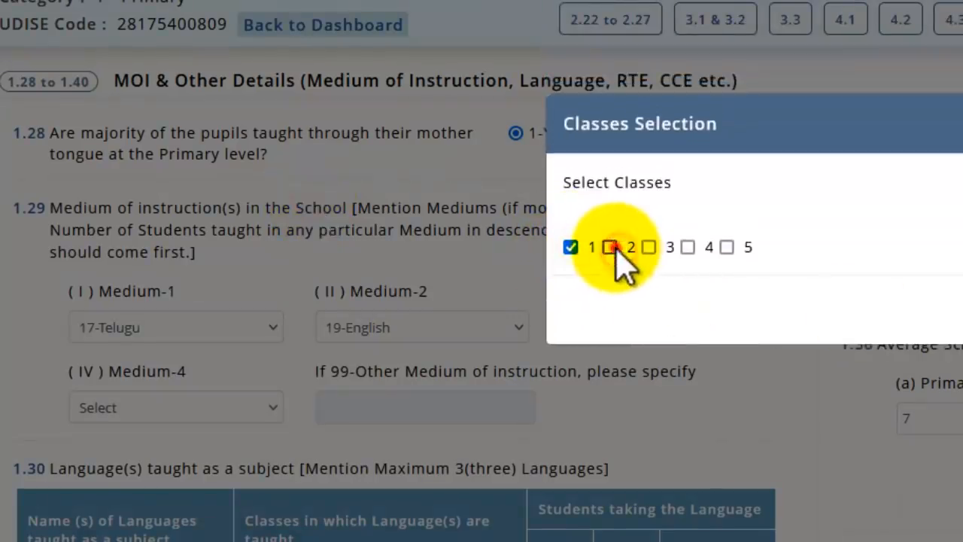
pyautogui.click(649, 248)
pyautogui.click(687, 248)
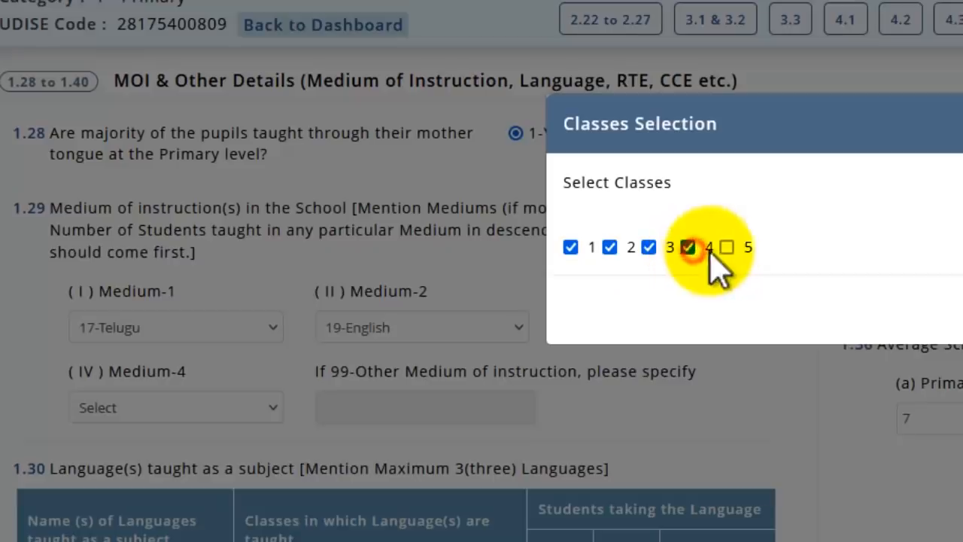
pyautogui.click(727, 247)
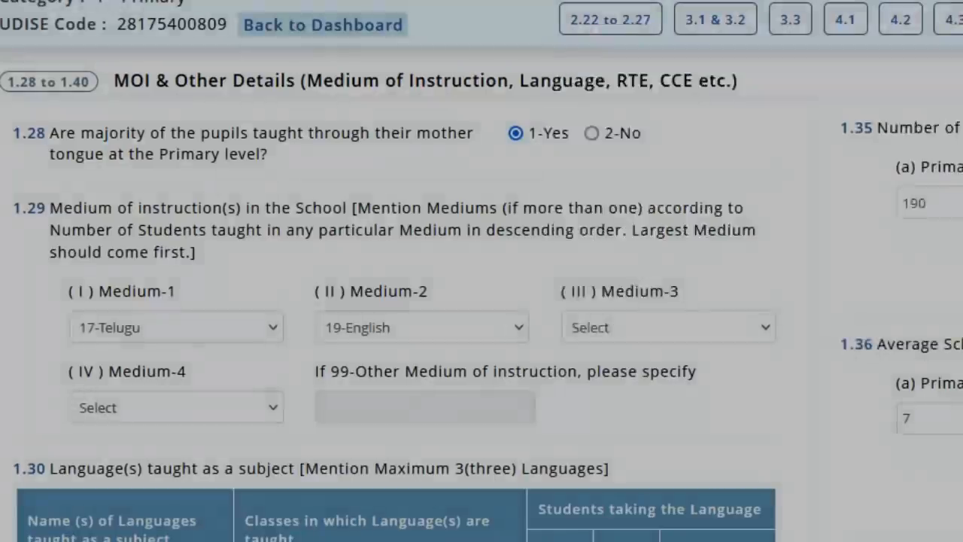
# Select classes 1, 2, 3, 4 and 5 as the classes in which 19-English is taught in 1.30.
pyautogui.scroll(-5, 482, 271)
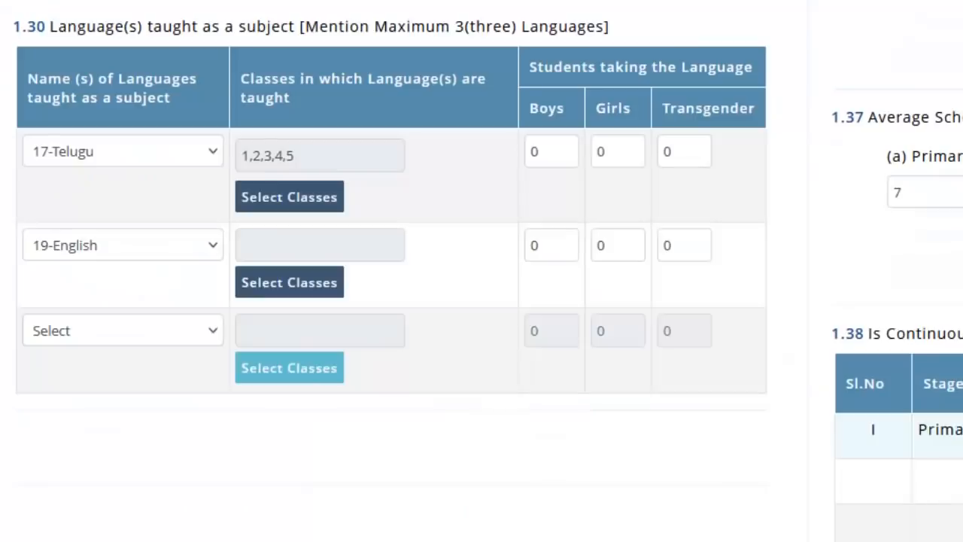
pyautogui.click(277, 288)
pyautogui.click(571, 247)
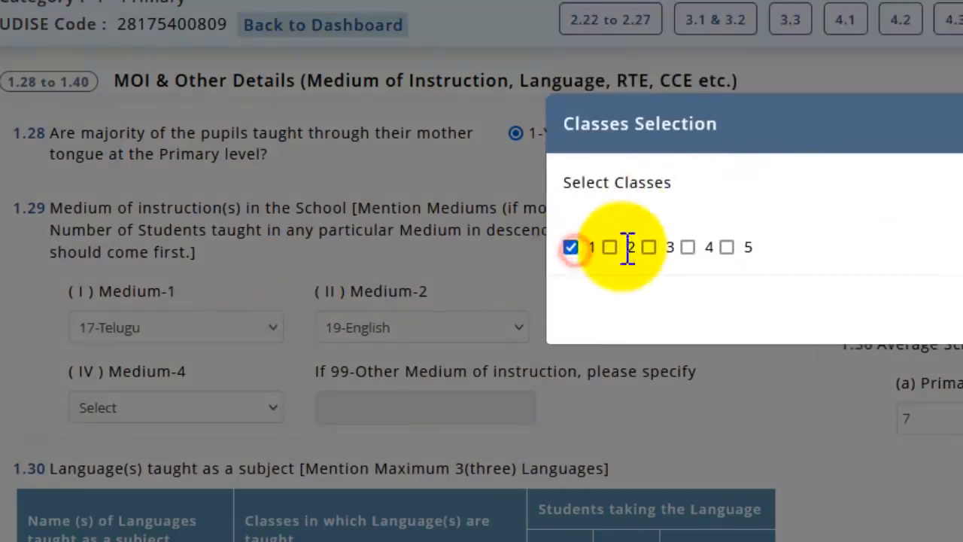
pyautogui.click(609, 247)
pyautogui.click(648, 248)
pyautogui.click(687, 247)
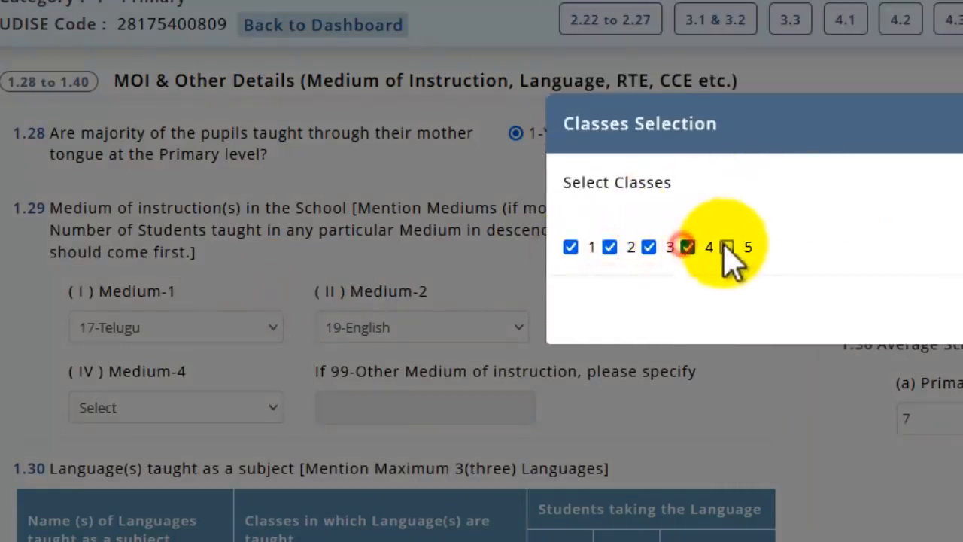
pyautogui.click(726, 247)
pyautogui.click(962, 309)
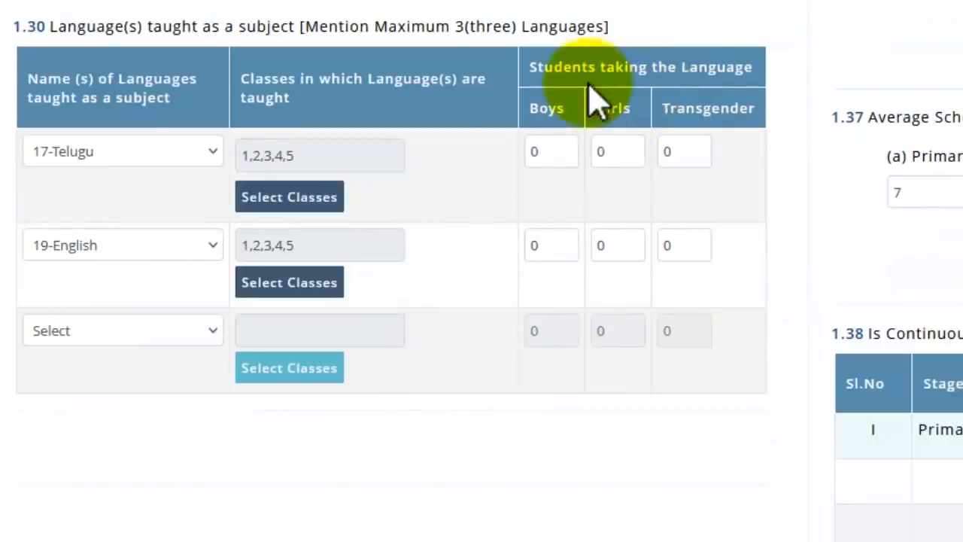
# Enter 56 boys and 63 girls as the students taking both Telugu and English in 1.30.
pyautogui.click(560, 158)
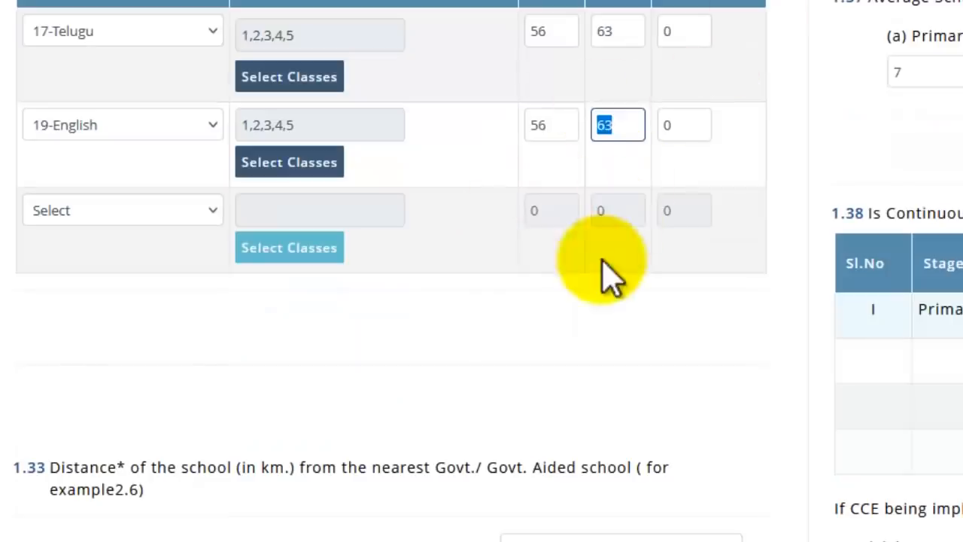
pyautogui.click(602, 275)
# Enter 3 km for upper primary and 5 km for secondary in 1.33, and answer 1-Yes for all-weather road access in 1.34.
pyautogui.scroll(-5, 189, 327)
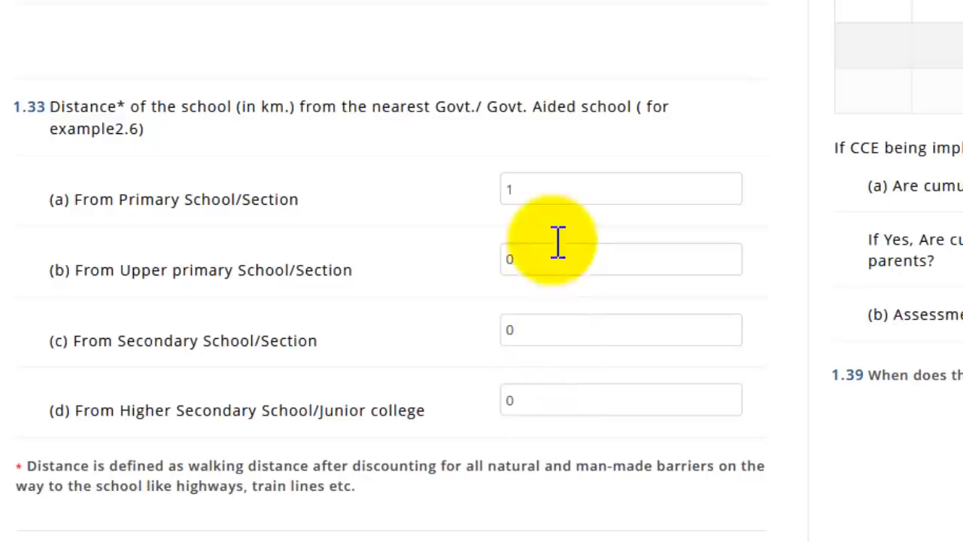
pyautogui.doubleClick(520, 265)
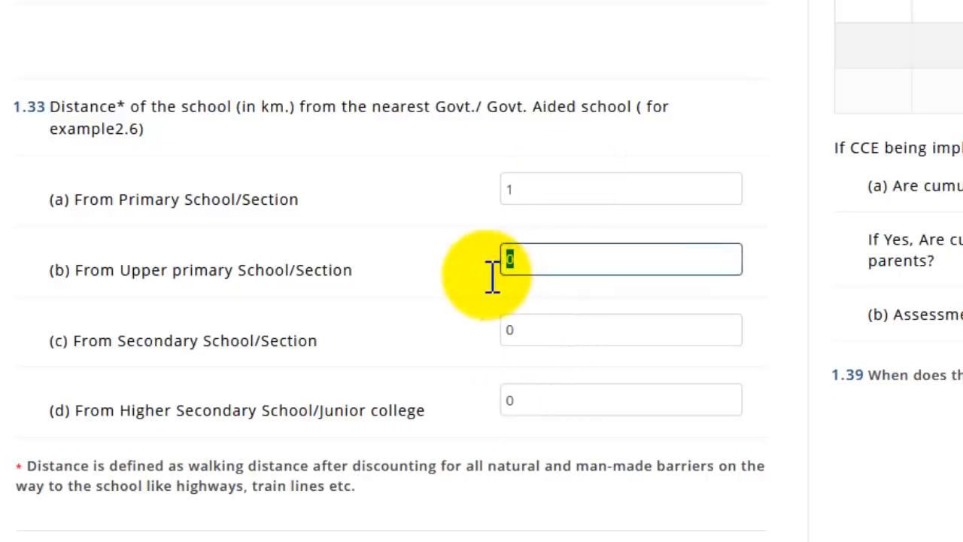
pyautogui.tripleClick(411, 452)
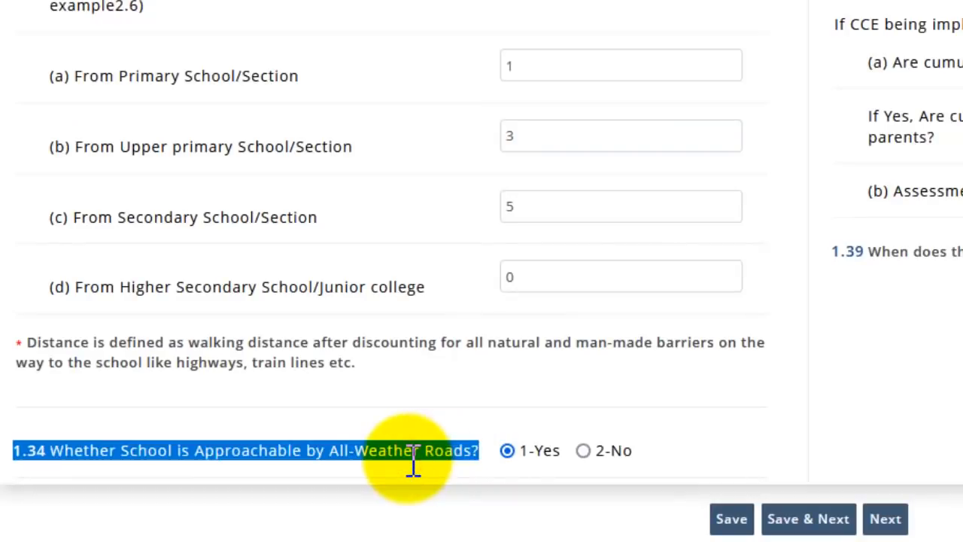
pyautogui.click(507, 450)
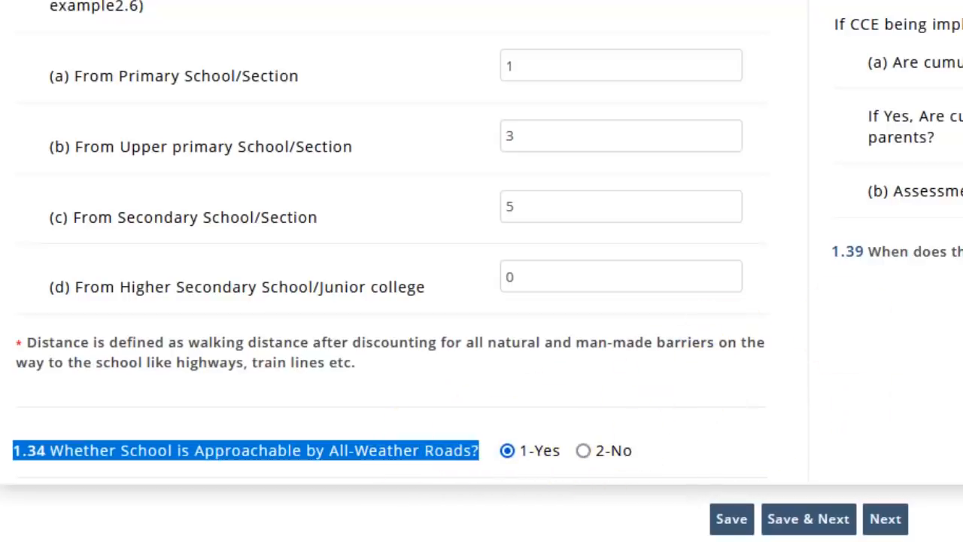
# Review the primary instructional days in 1.35 and the daily school hours for children and teachers in 1.36 and 1.37.
pyautogui.scroll(10, 917, 427)
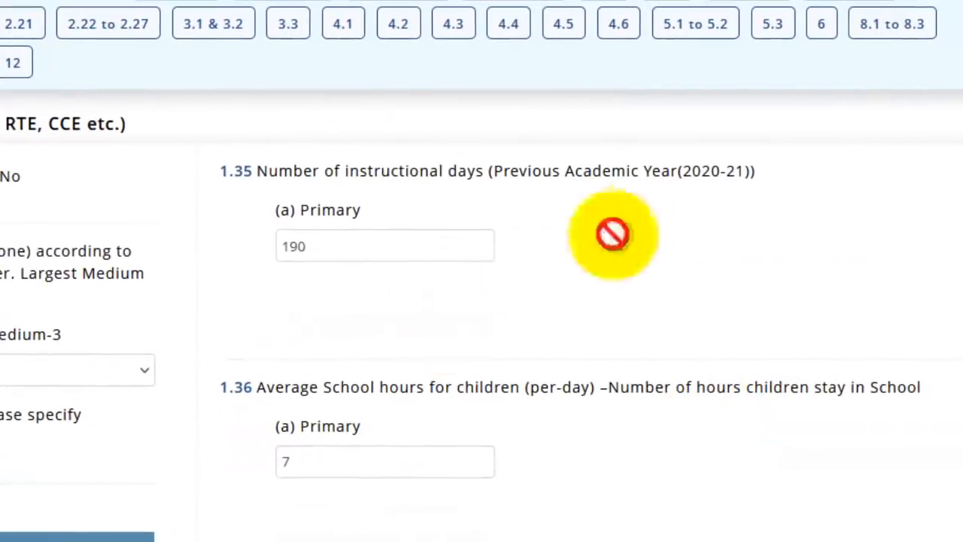
pyautogui.scroll(-1, 644, 192)
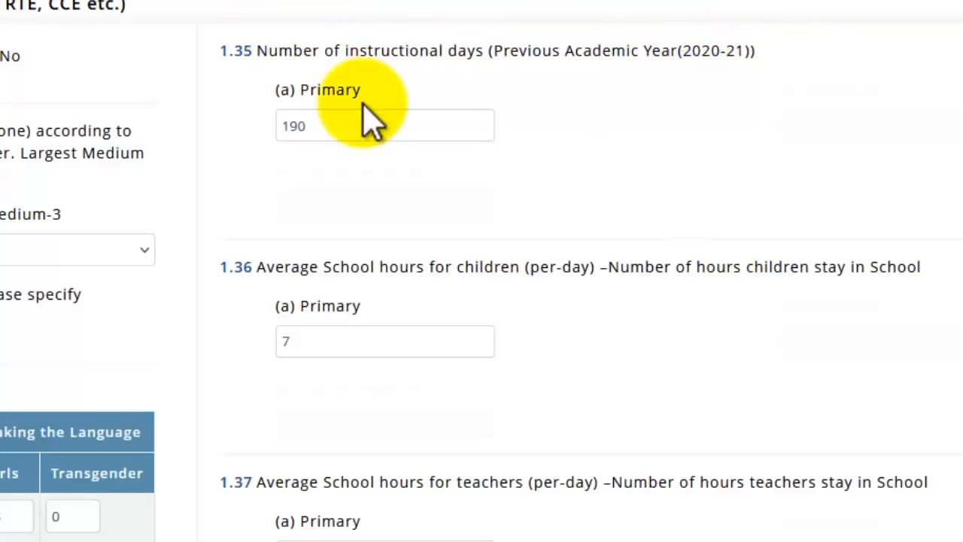
pyautogui.doubleClick(349, 140)
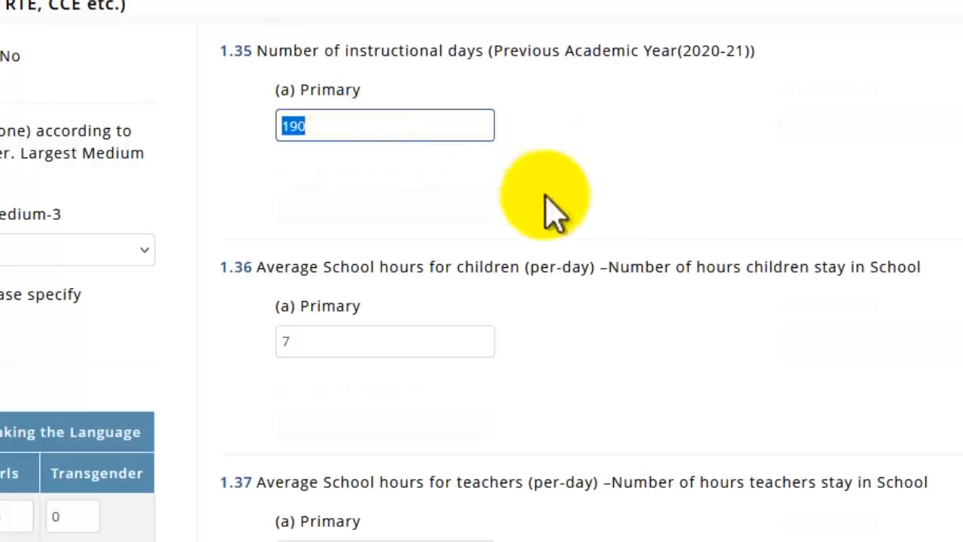
pyautogui.scroll(-3, 554, 211)
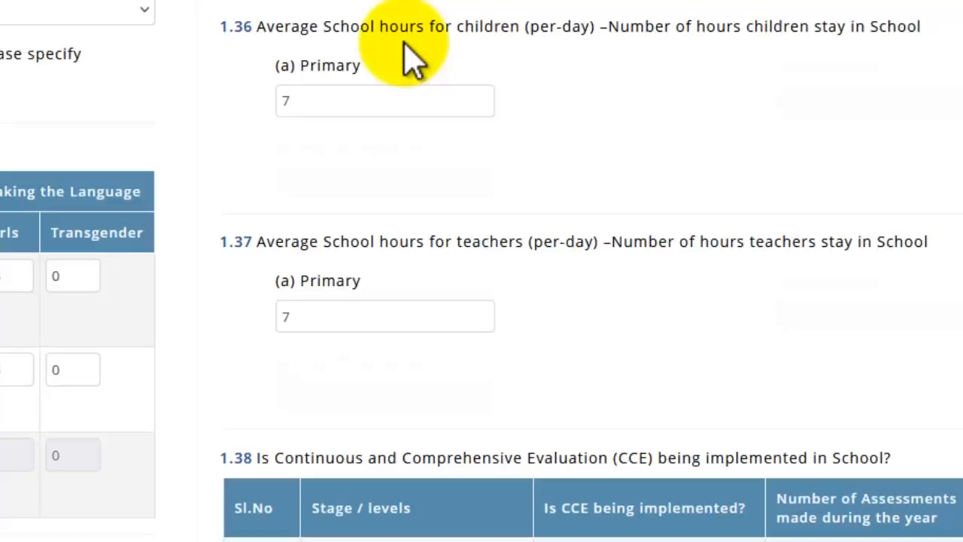
pyautogui.click(362, 101)
pyautogui.doubleClick(362, 101)
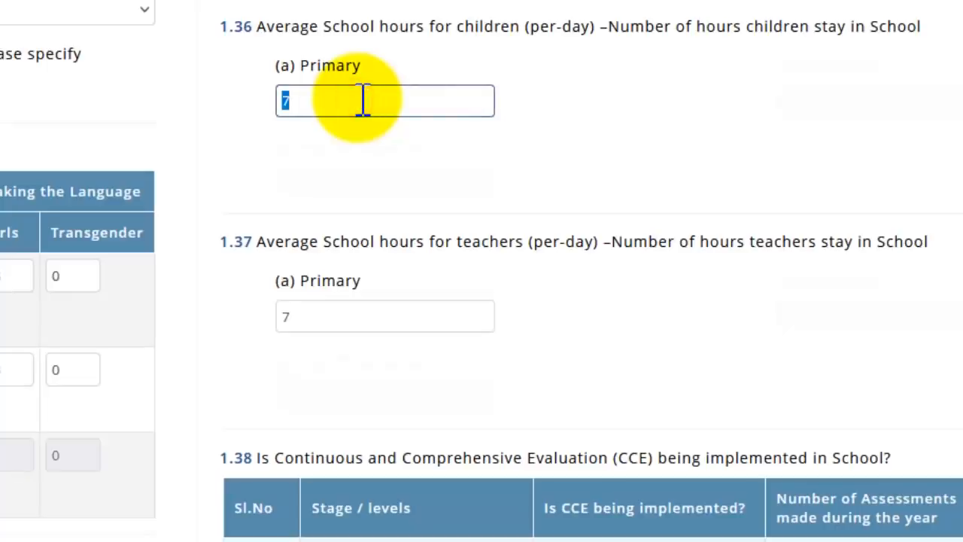
pyautogui.scroll(-3, 409, 53)
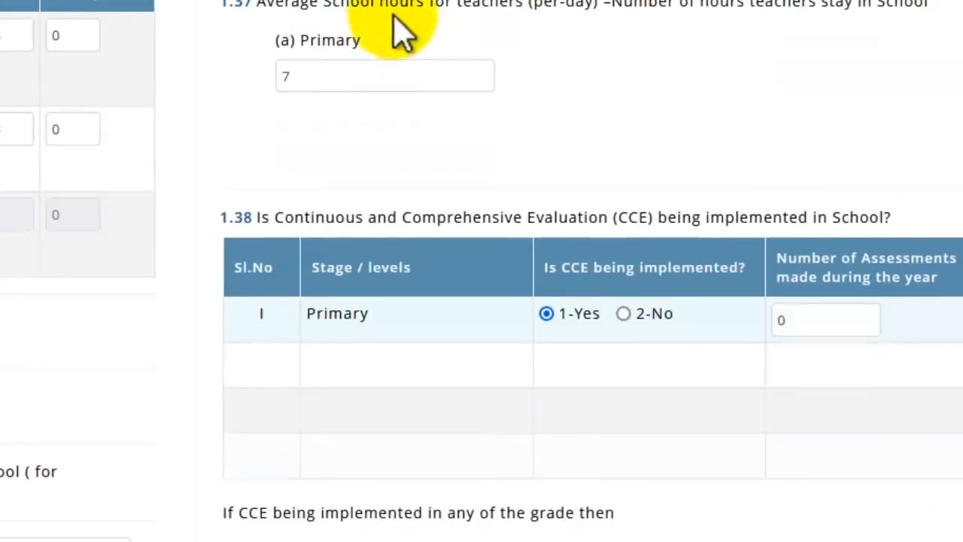
pyautogui.moveTo(408, 15); pyautogui.dragTo(525, 46)
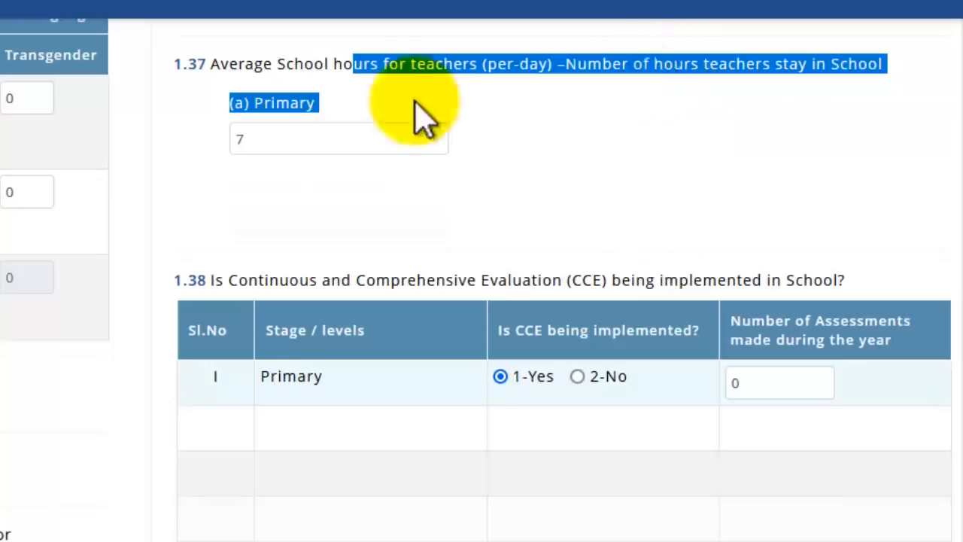
pyautogui.scroll(3, 433, 248)
pyautogui.scroll(-3, 435, 256)
# In 1.38, answer 1-Yes for sharing cumulative records with parents and choose 1-School as the preparer of assessment items.
pyautogui.scroll(-2, 433, 241)
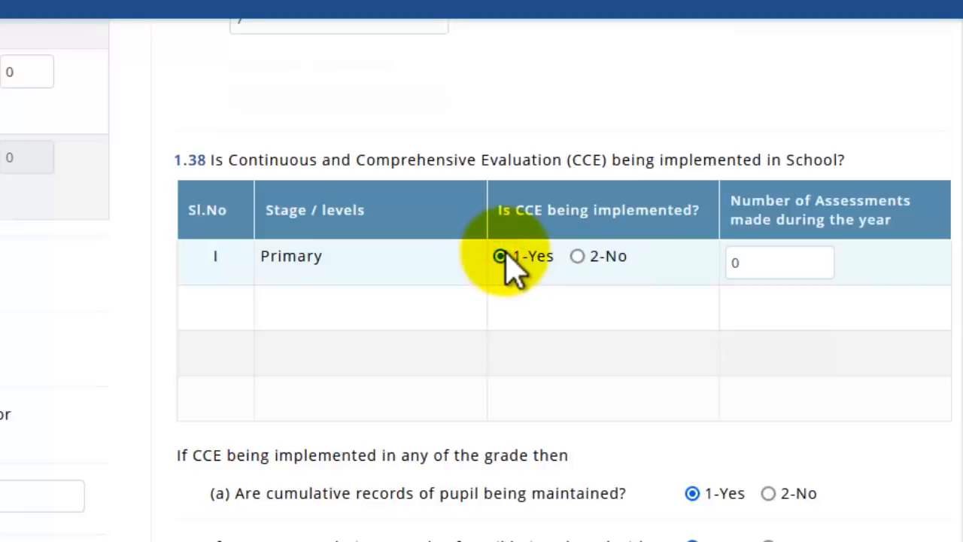
pyautogui.scroll(-3, 785, 204)
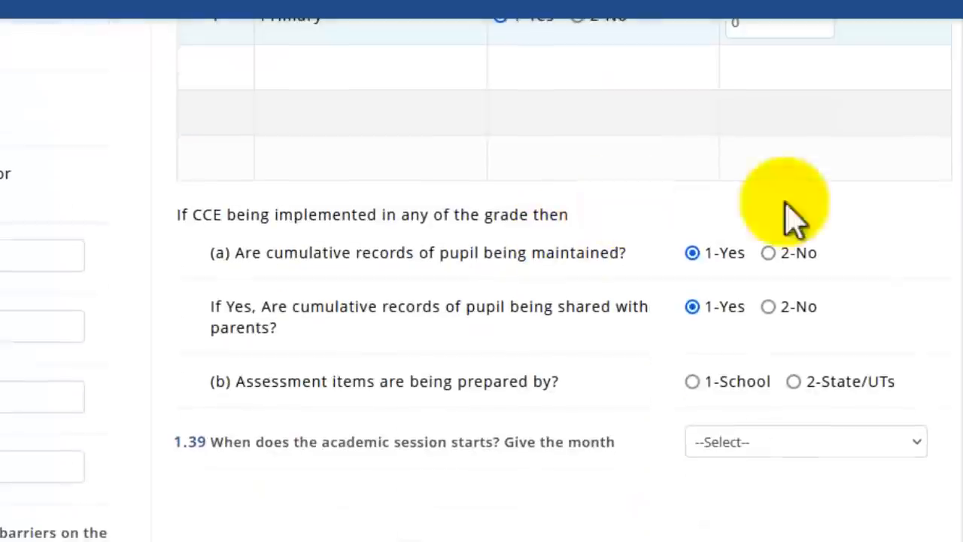
pyautogui.scroll(-2, 283, 328)
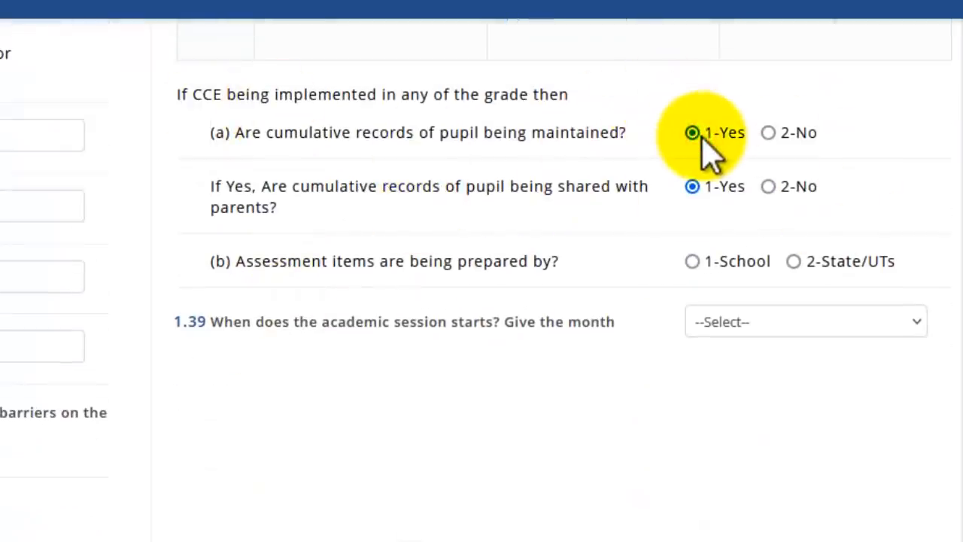
pyautogui.click(692, 187)
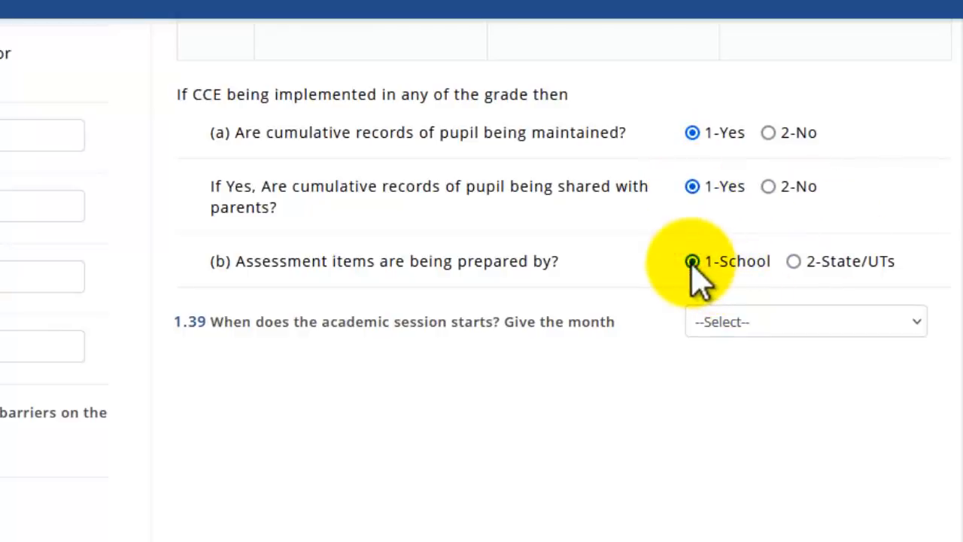
pyautogui.moveTo(253, 261); pyautogui.dragTo(551, 254)
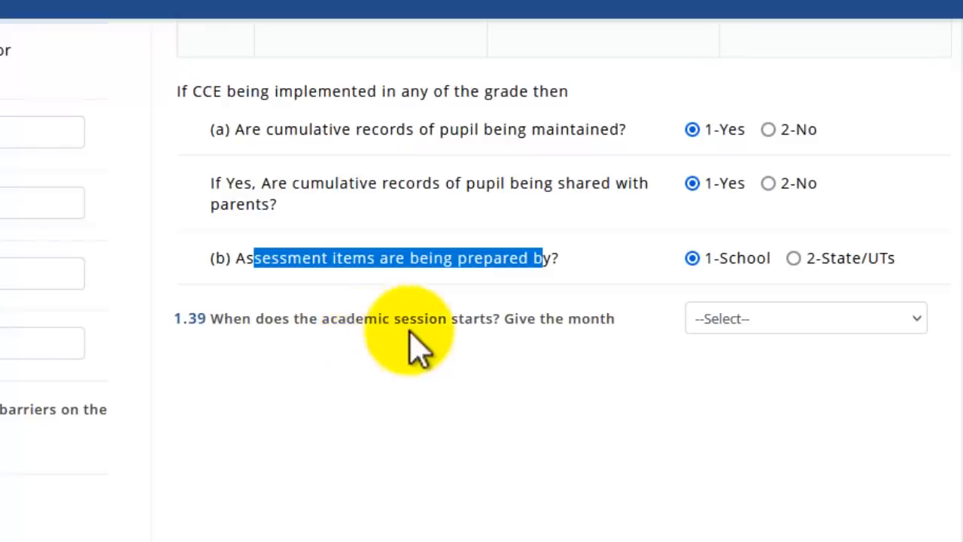
# Set the starting month of the academic session in 1.39 to 8 - August.
pyautogui.click(772, 318)
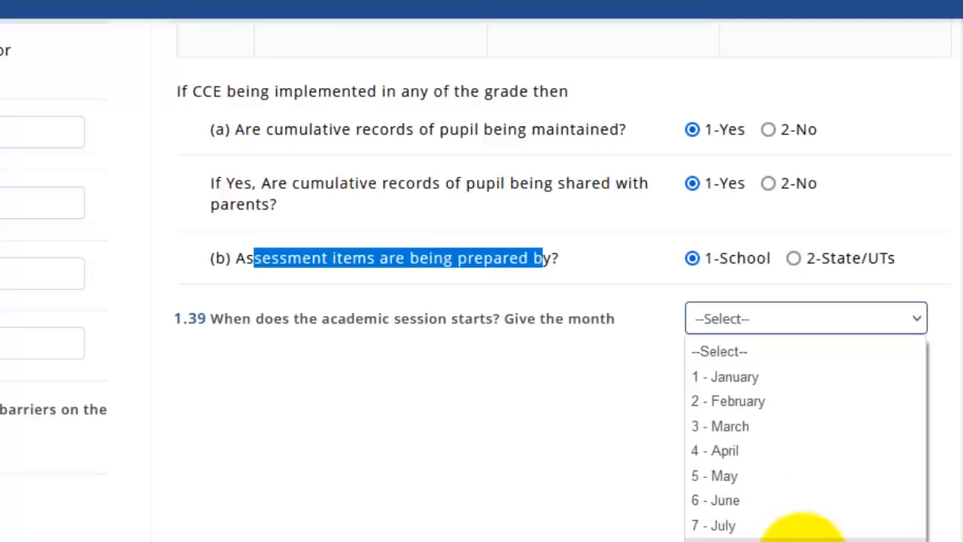
pyautogui.click(802, 537)
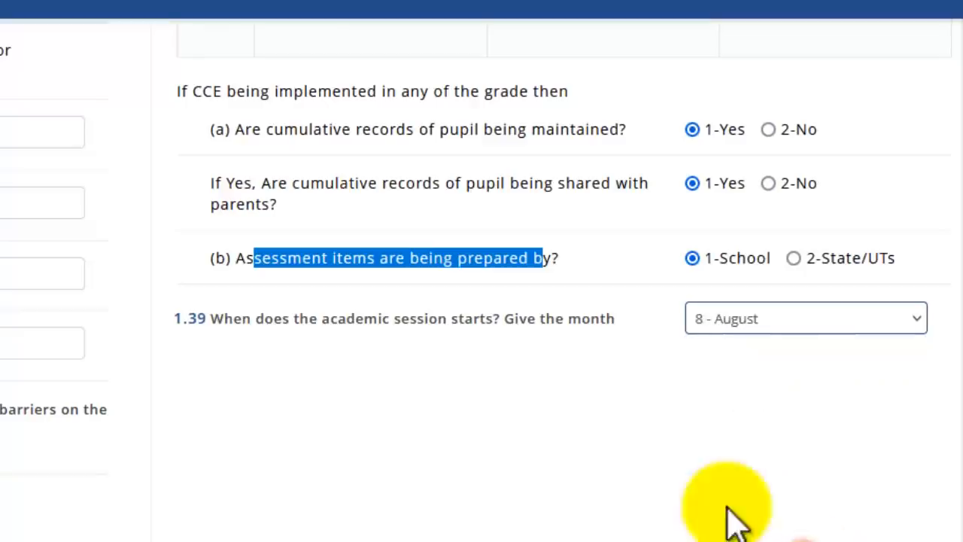
pyautogui.click(615, 414)
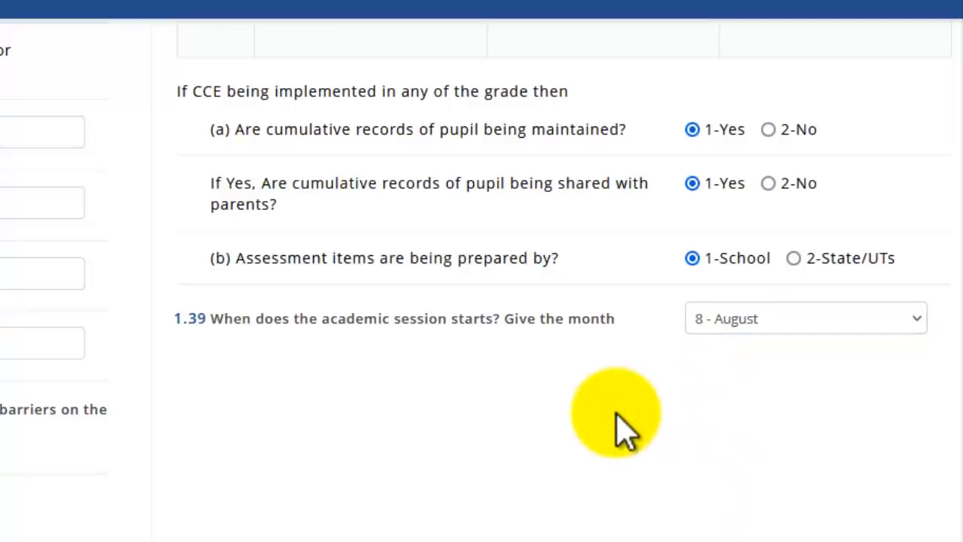
# Try 2-State/UTs as the preparer of assessment items in 1.38(b) and restore 1-School.
pyautogui.moveTo(312, 259); pyautogui.dragTo(382, 248)
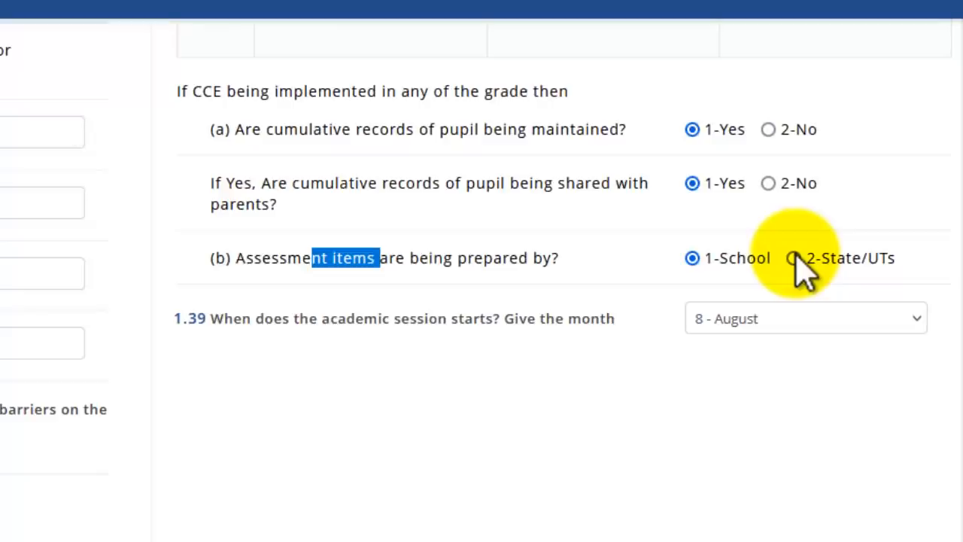
pyautogui.click(794, 258)
pyautogui.click(698, 260)
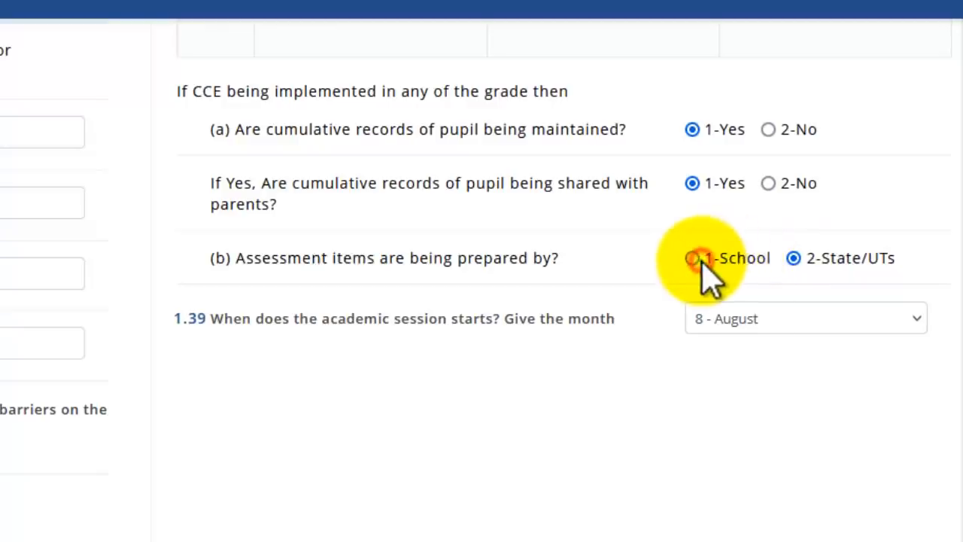
pyautogui.click(697, 260)
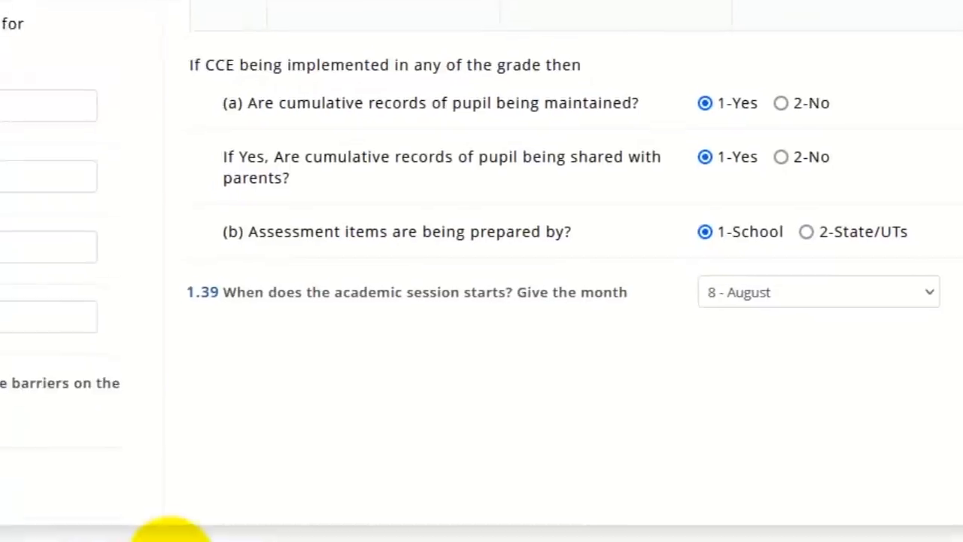
# Move on to the Management & Other Details form covering 1.41 to 1.51.
pyautogui.click(214, 478)
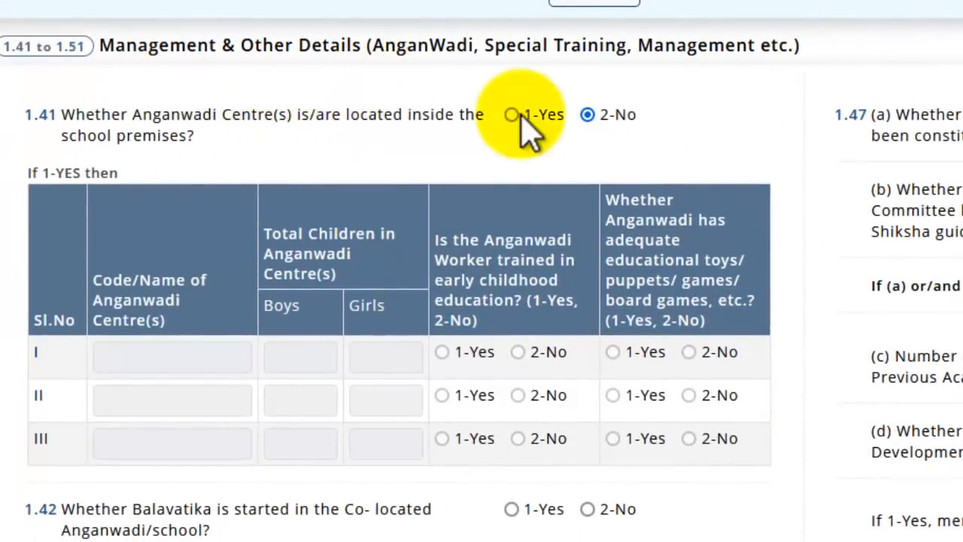
pyautogui.scroll(-2, 593, 203)
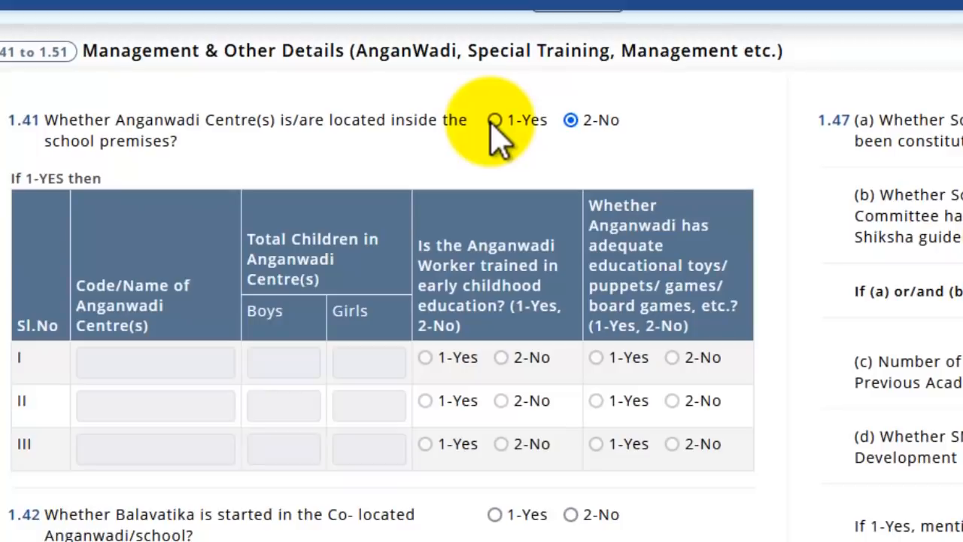
# Try 1-Yes in 1.41 to go through the Anganwadi centre table's fields, and set the answer back to 2-No.
pyautogui.click(495, 121)
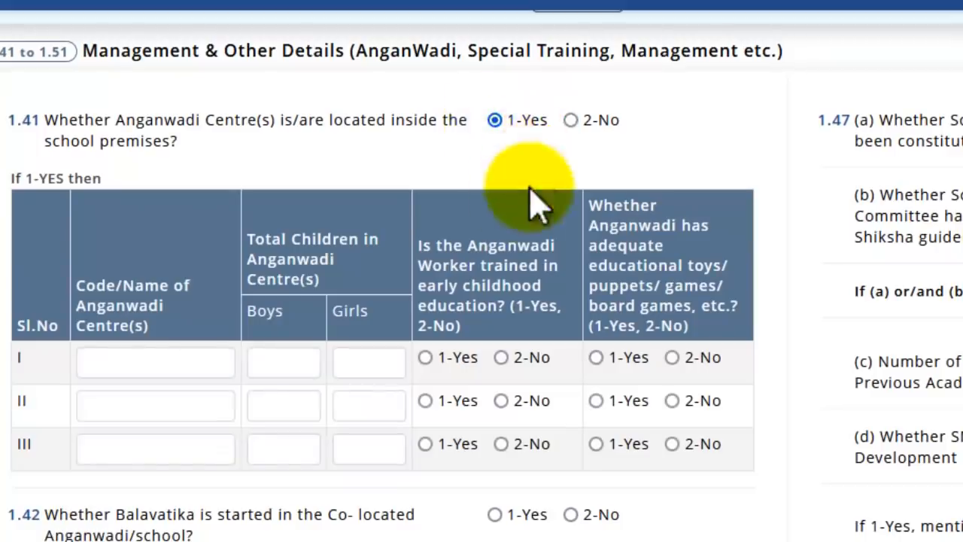
pyautogui.click(130, 361)
pyautogui.click(143, 410)
pyautogui.click(140, 446)
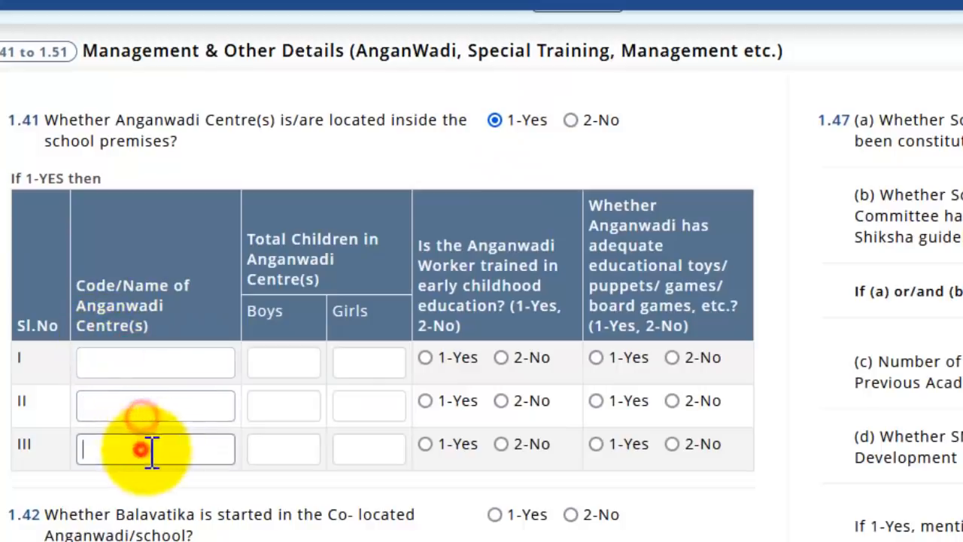
pyautogui.click(176, 361)
pyautogui.click(306, 358)
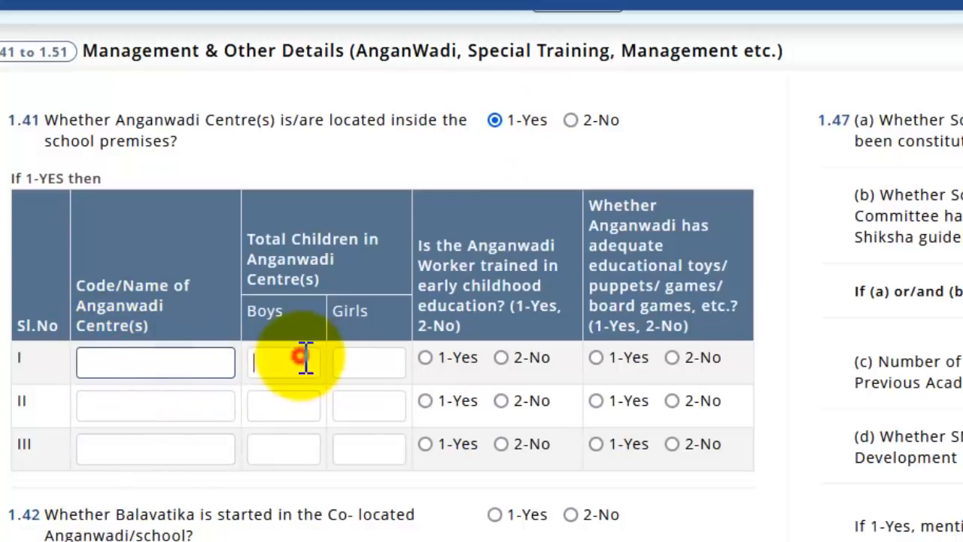
pyautogui.click(355, 367)
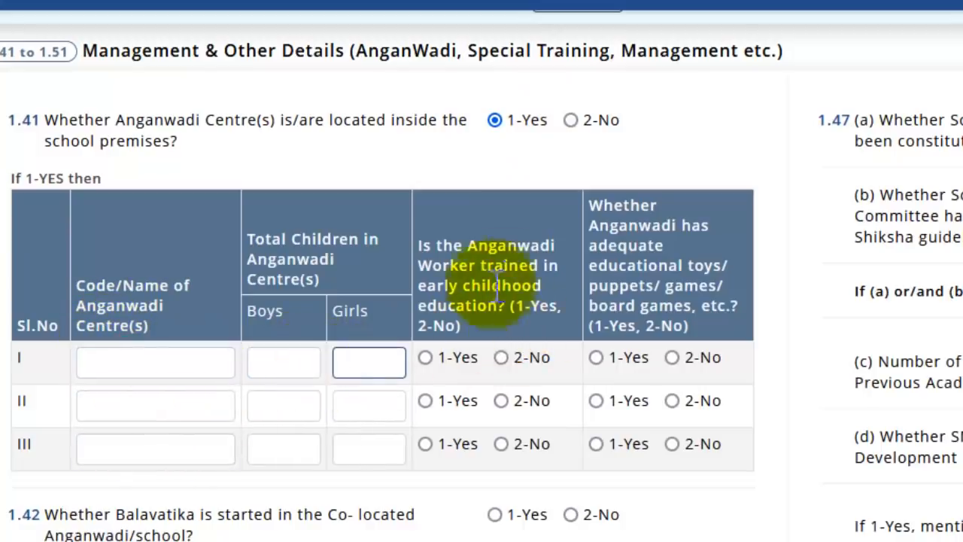
pyautogui.moveTo(444, 246); pyautogui.dragTo(498, 306)
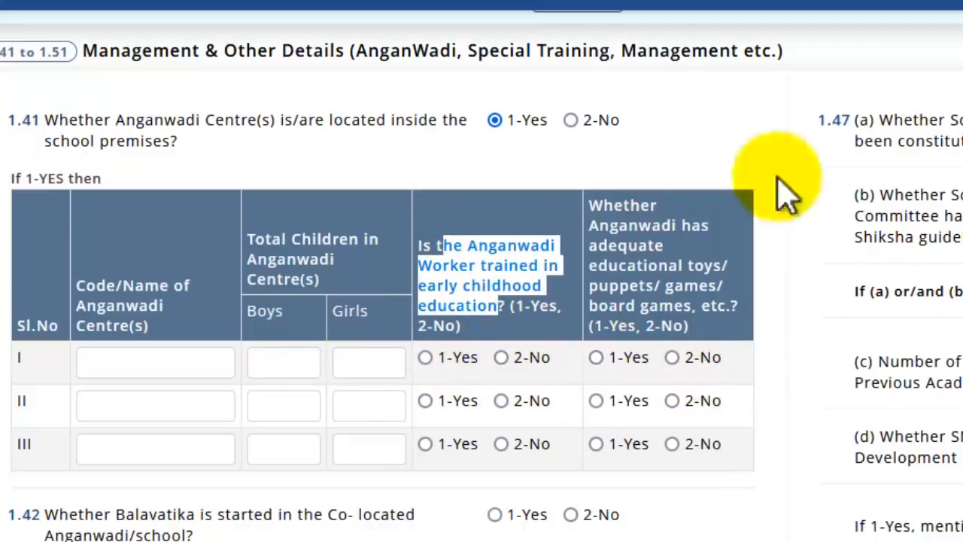
pyautogui.click(574, 122)
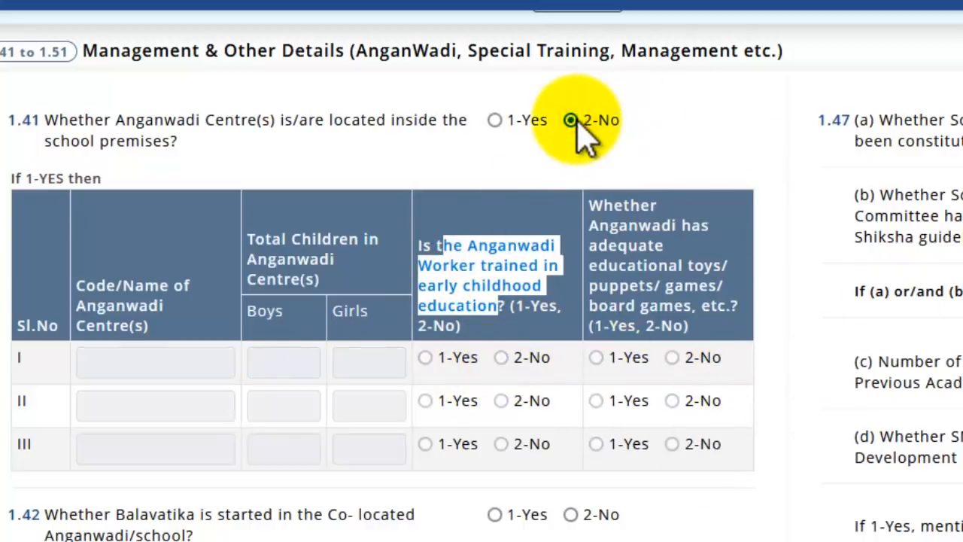
# Answer 2-No in 1.42 for whether Balavatika is started in the co-located Anganwadi/school.
pyautogui.scroll(-3, 578, 124)
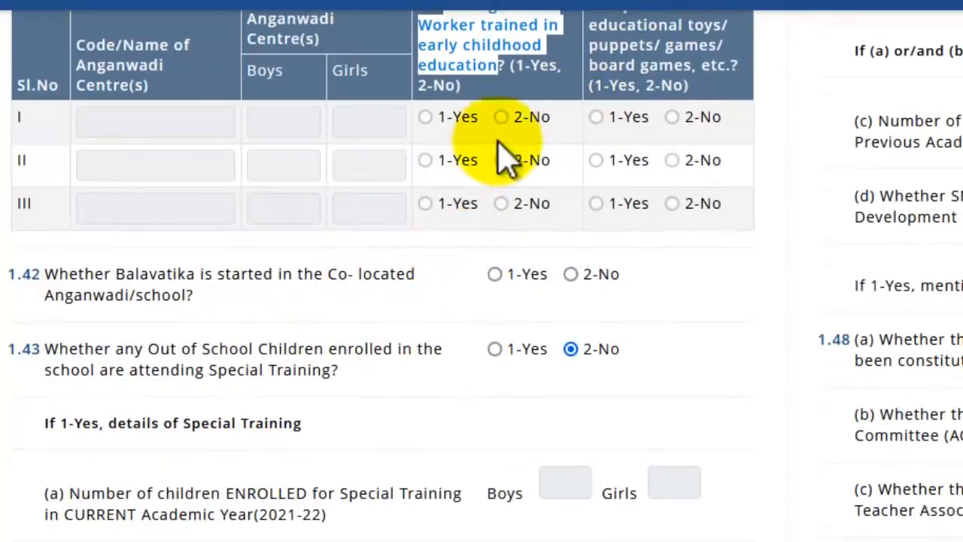
pyautogui.scroll(2, 527, 173)
pyautogui.scroll(-2, 343, 323)
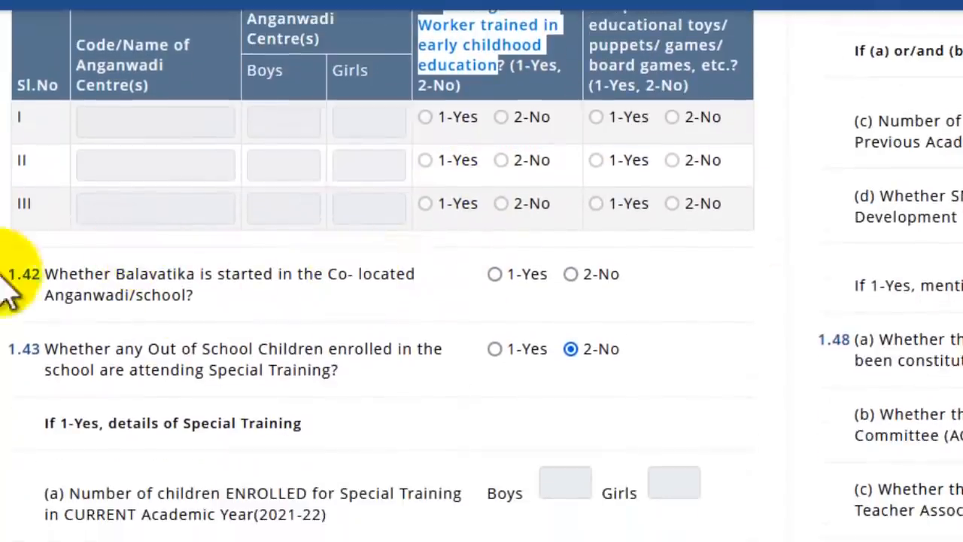
pyautogui.moveTo(21, 275); pyautogui.dragTo(69, 274)
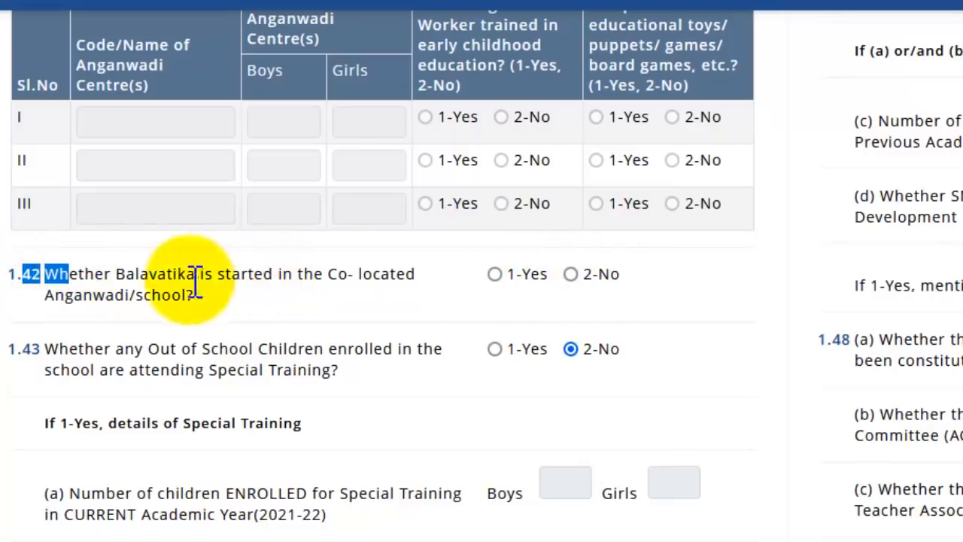
pyautogui.moveTo(205, 276); pyautogui.dragTo(136, 274)
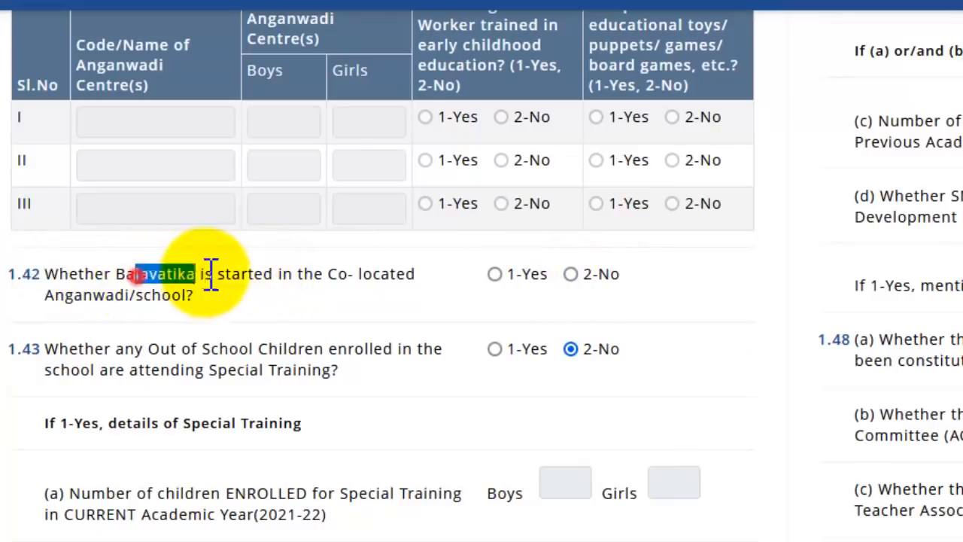
pyautogui.click(494, 276)
pyautogui.click(570, 276)
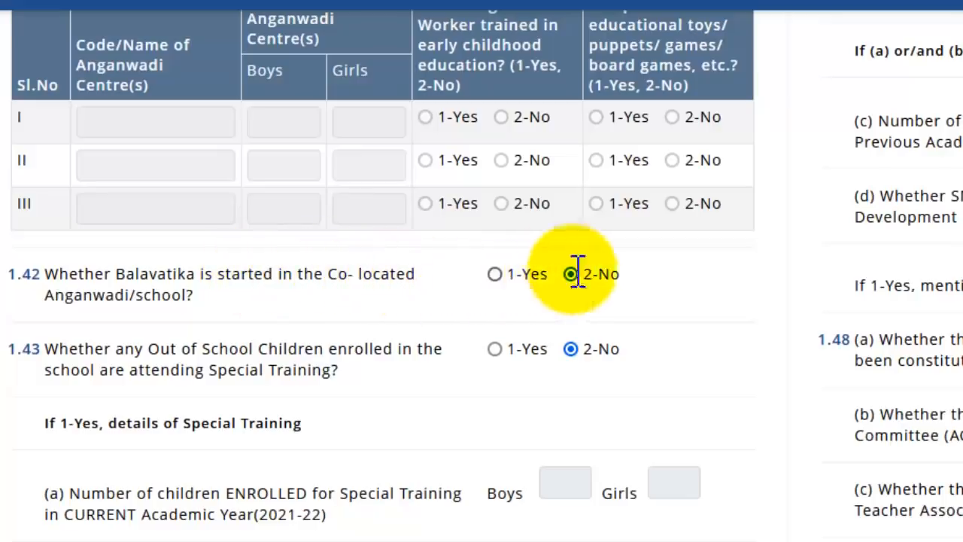
# Try 1-Yes in 1.43 and go through the Boys and Girls fields of Special Training rows (a) to (c).
pyautogui.scroll(-3, 387, 327)
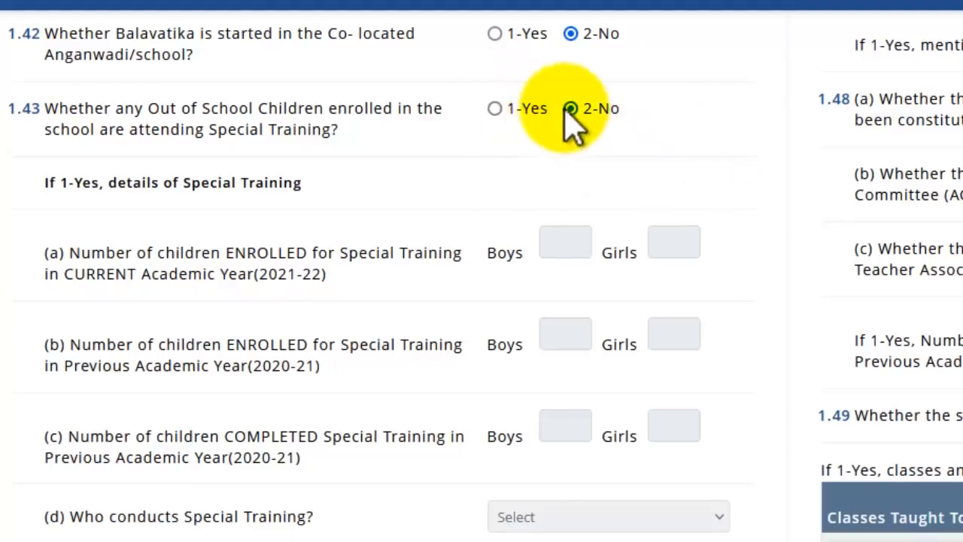
pyautogui.click(496, 110)
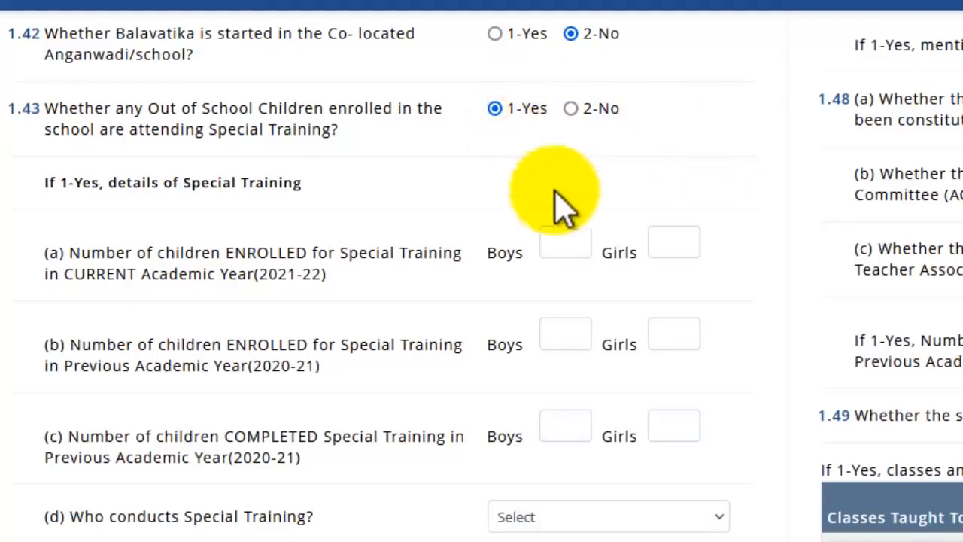
pyautogui.click(575, 243)
pyautogui.click(670, 249)
pyautogui.click(565, 346)
pyautogui.click(668, 344)
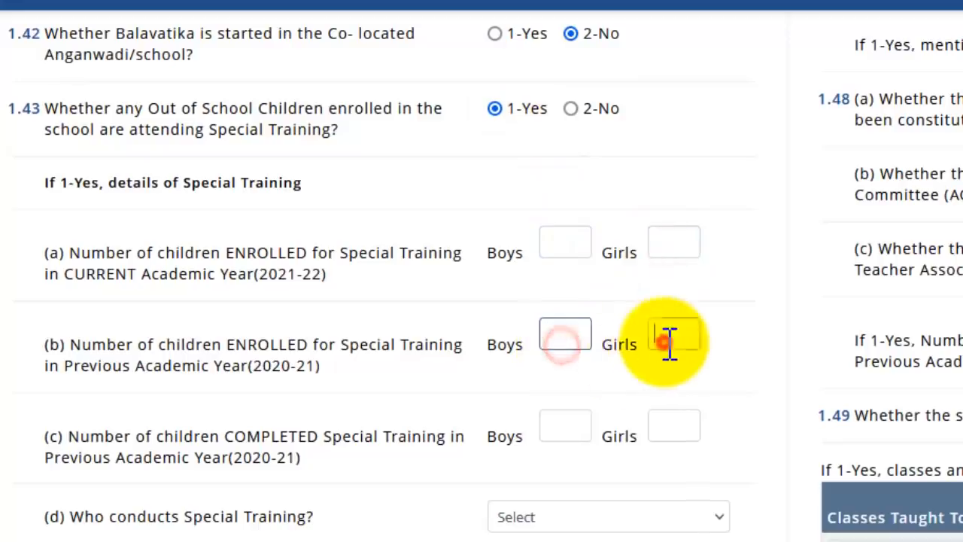
pyautogui.click(571, 423)
pyautogui.click(677, 423)
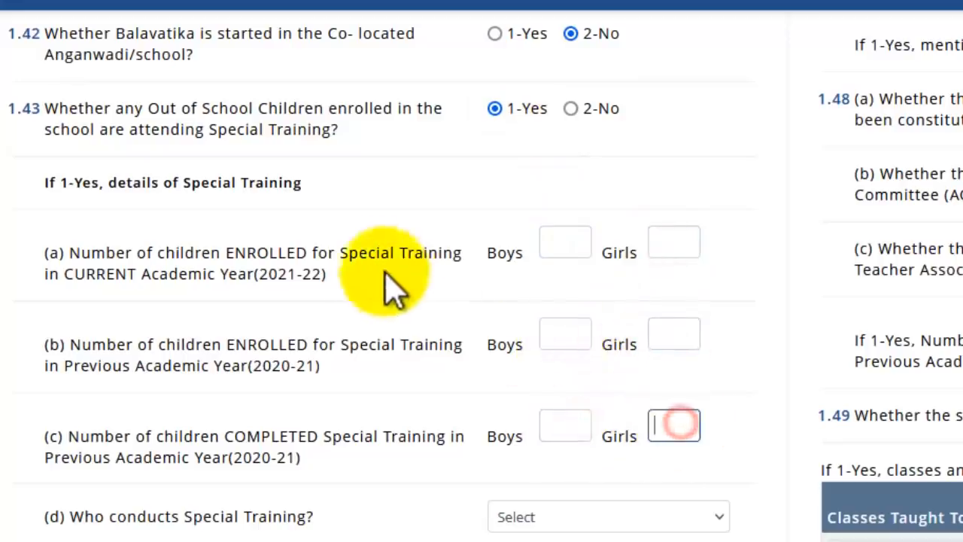
# Examine which academic year and which children, enrolled or completed, each Special Training row 1.43(a) to (c) asks for.
pyautogui.click(284, 256)
pyautogui.moveTo(310, 262); pyautogui.dragTo(360, 258)
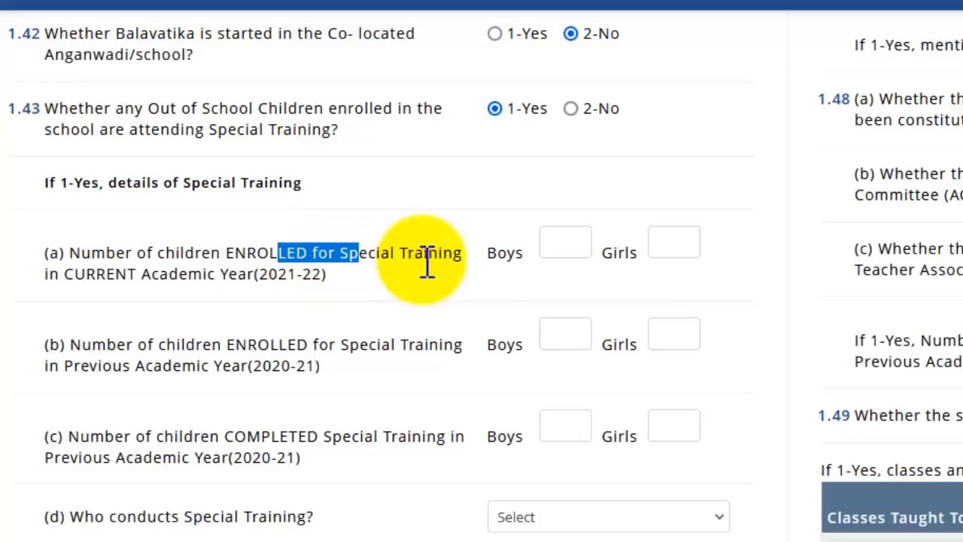
pyautogui.click(556, 254)
pyautogui.moveTo(96, 275); pyautogui.dragTo(347, 309)
pyautogui.moveTo(98, 365); pyautogui.dragTo(516, 441)
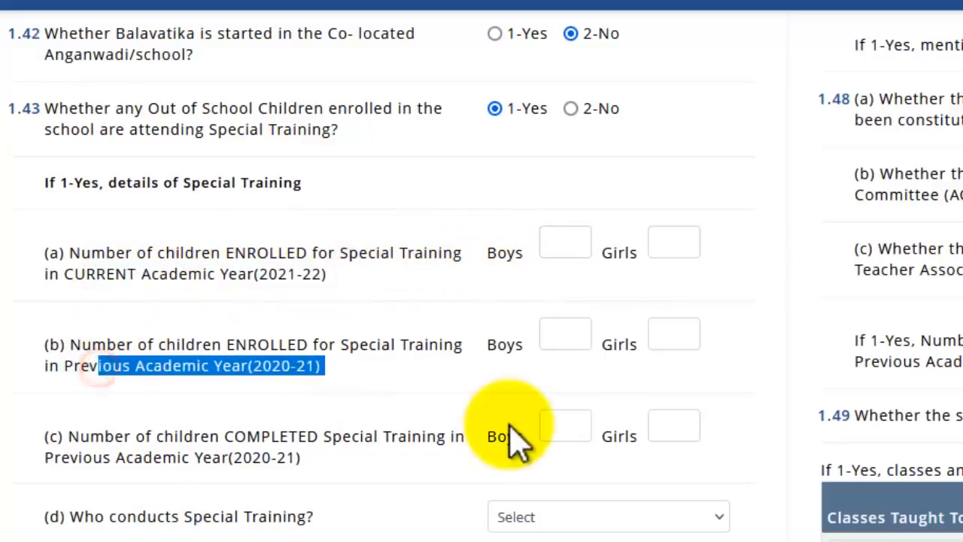
pyautogui.scroll(-2, 146, 322)
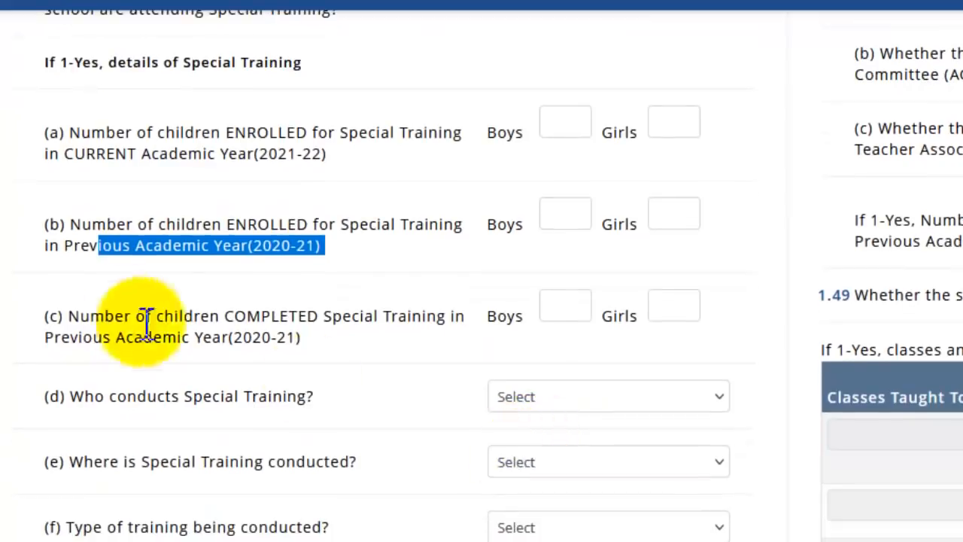
pyautogui.moveTo(201, 315); pyautogui.dragTo(570, 308)
pyautogui.click(565, 307)
pyautogui.click(683, 310)
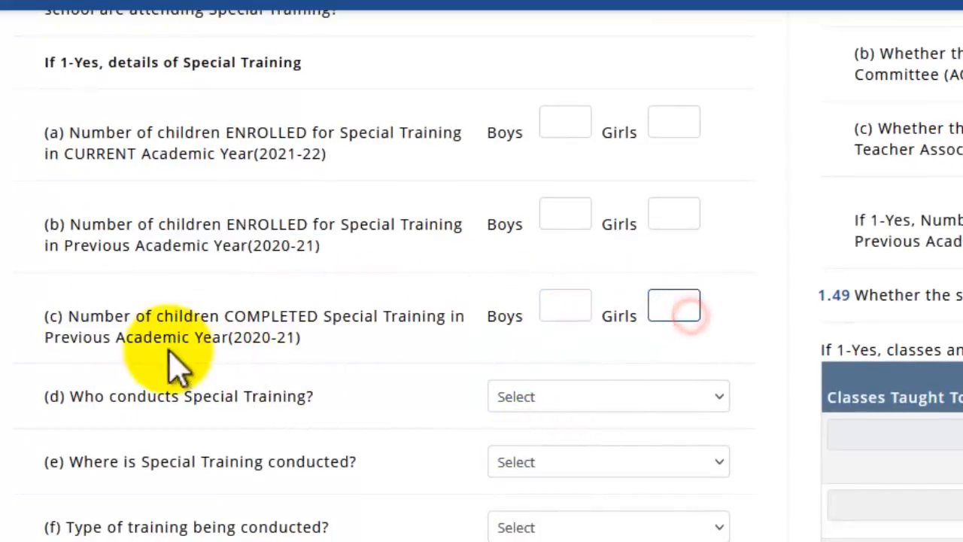
pyautogui.moveTo(175, 343); pyautogui.dragTo(284, 337)
# Check the options for who conducts Special Training, where, and its type in 1.43(d) to (f), and set 1.43 back to 2-No.
pyautogui.moveTo(138, 395); pyautogui.dragTo(268, 397)
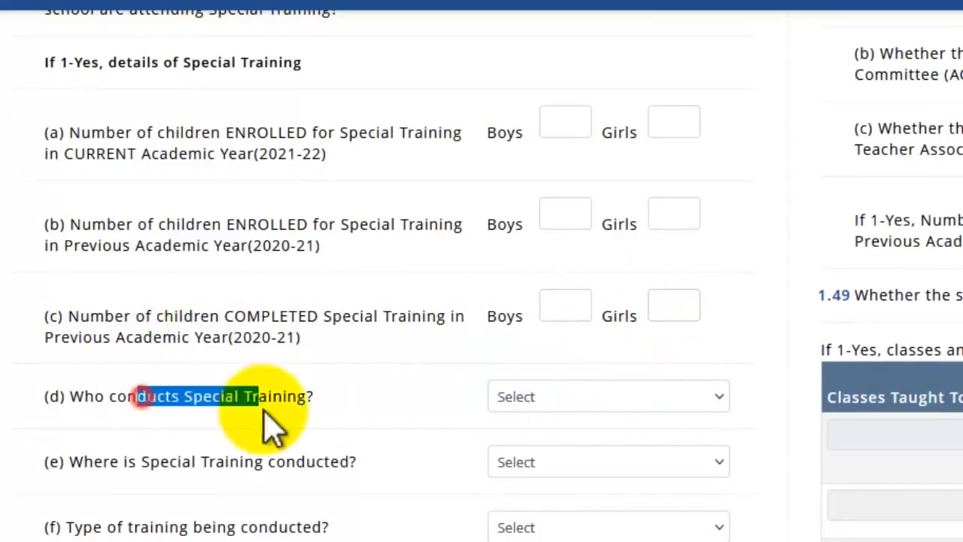
pyautogui.click(628, 408)
pyautogui.click(627, 408)
pyautogui.click(627, 409)
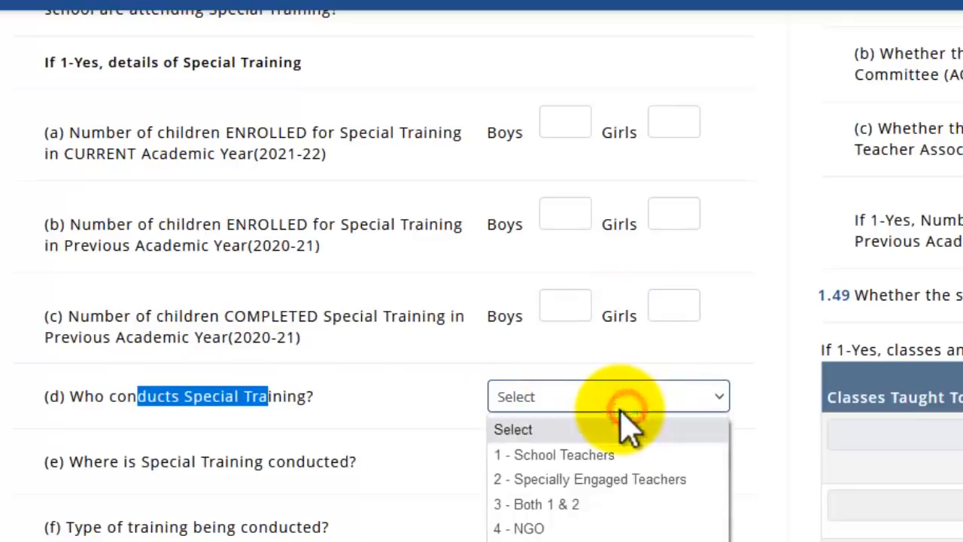
pyautogui.click(301, 468)
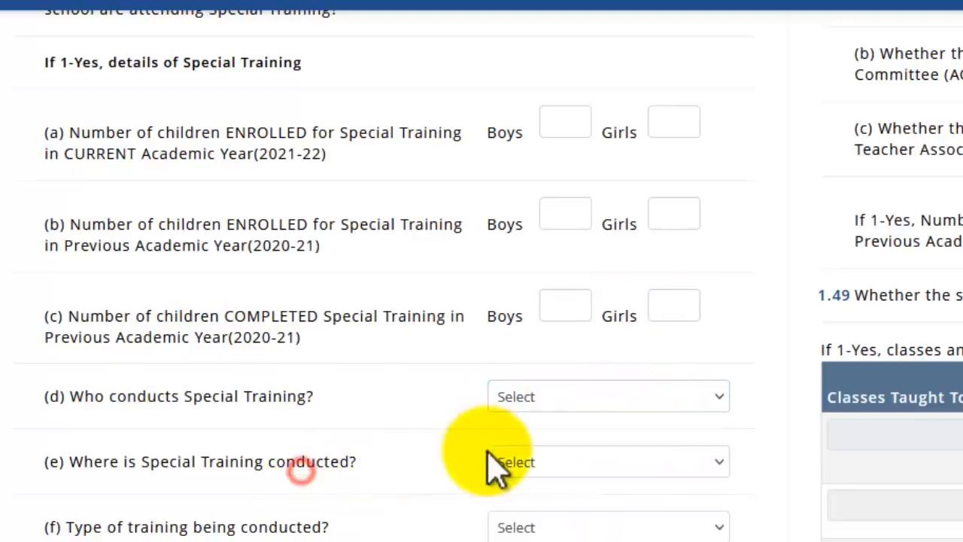
pyautogui.click(540, 463)
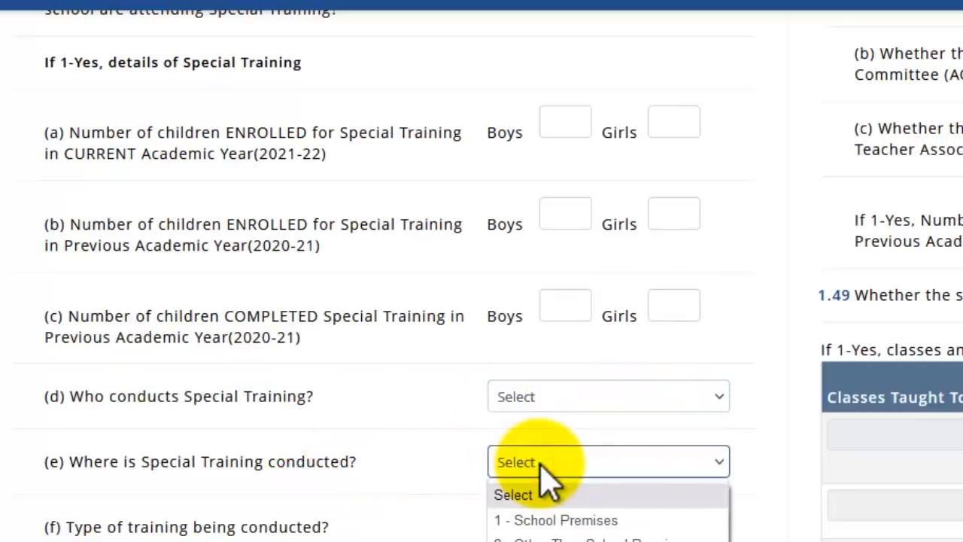
pyautogui.click(540, 461)
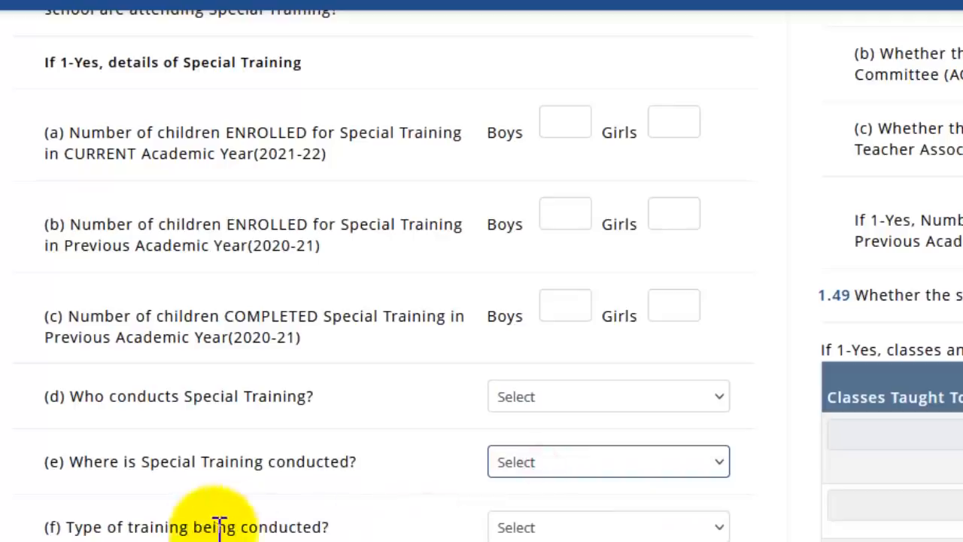
pyautogui.moveTo(133, 527); pyautogui.dragTo(570, 500)
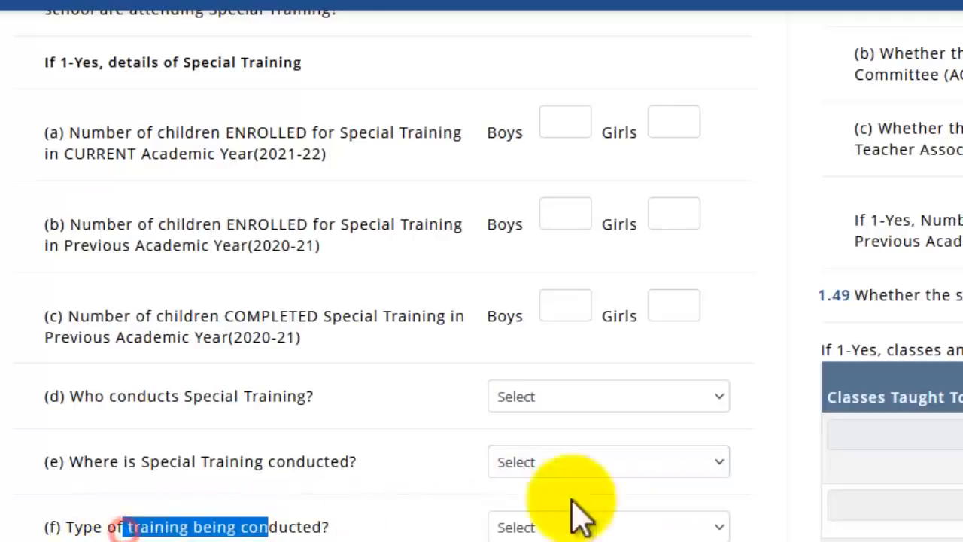
pyautogui.click(607, 521)
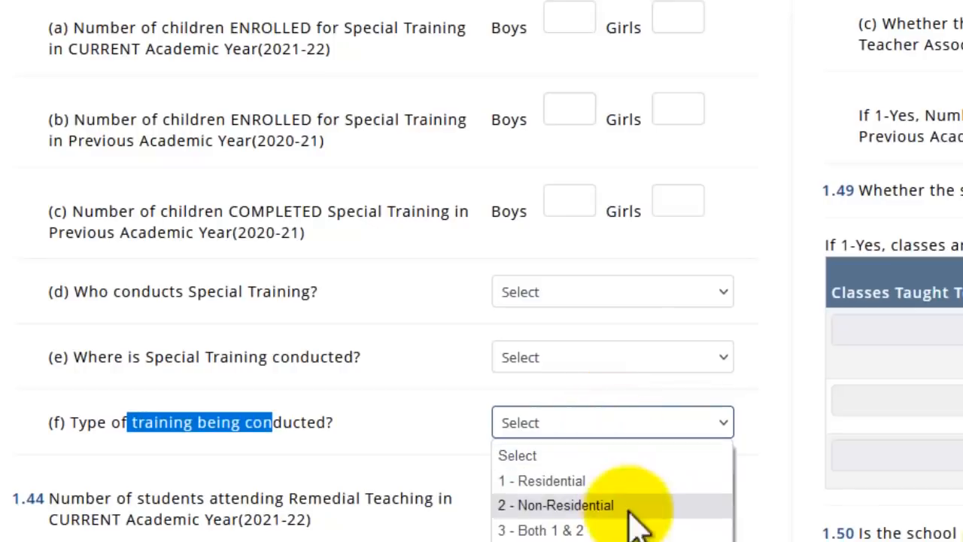
pyautogui.click(429, 369)
pyautogui.scroll(3, 429, 271)
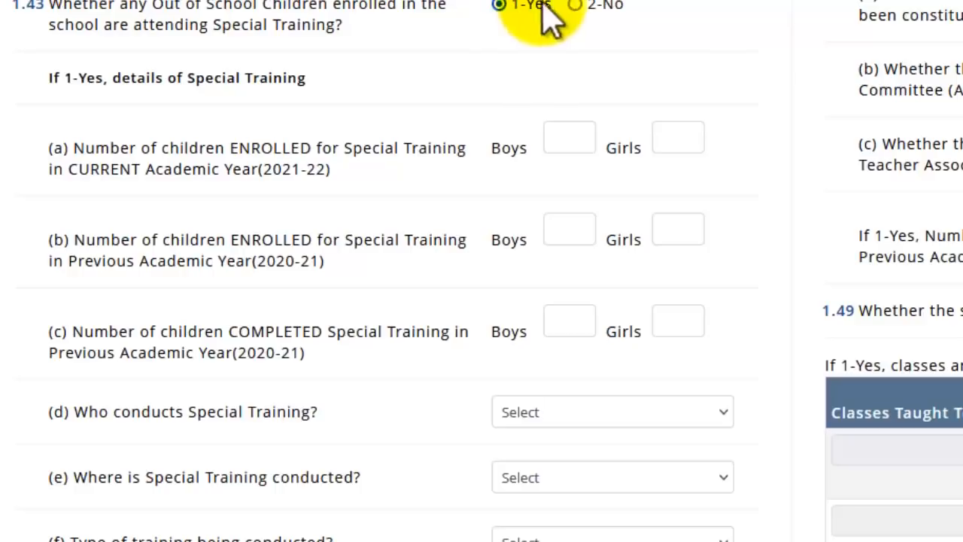
pyautogui.click(575, 7)
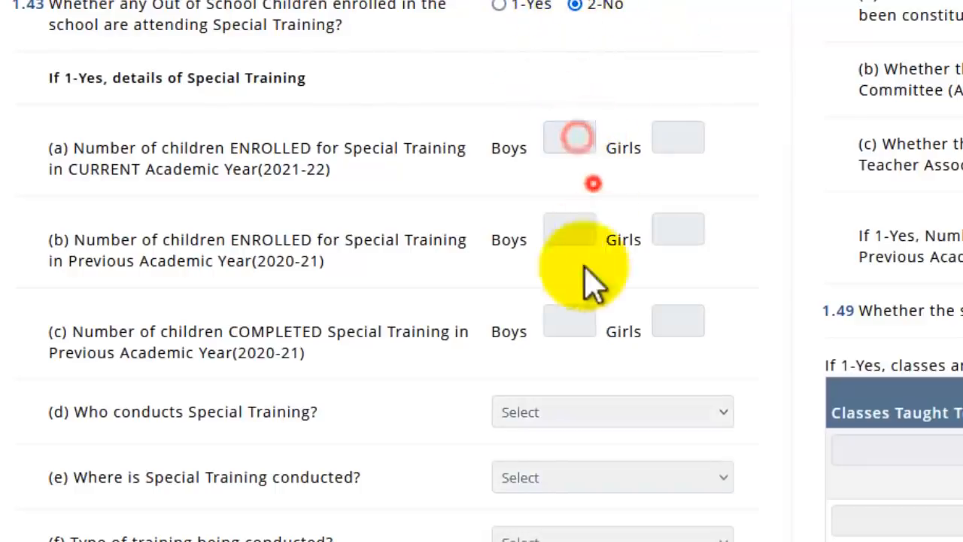
# Set the number of students attending Remedial Teaching in the current academic year in 1.44 to 100.
pyautogui.scroll(-3, 624, 297)
pyautogui.scroll(-3, 625, 297)
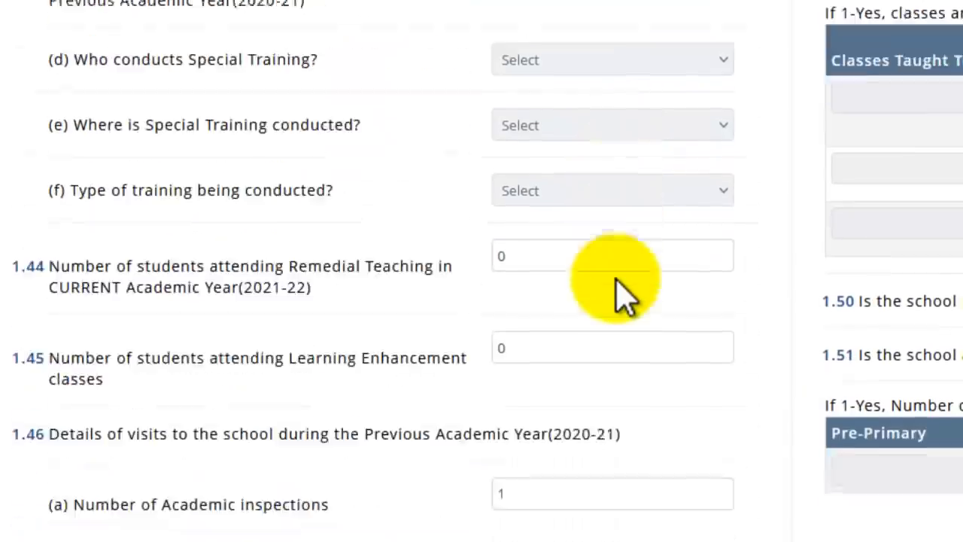
pyautogui.scroll(-2, 256, 139)
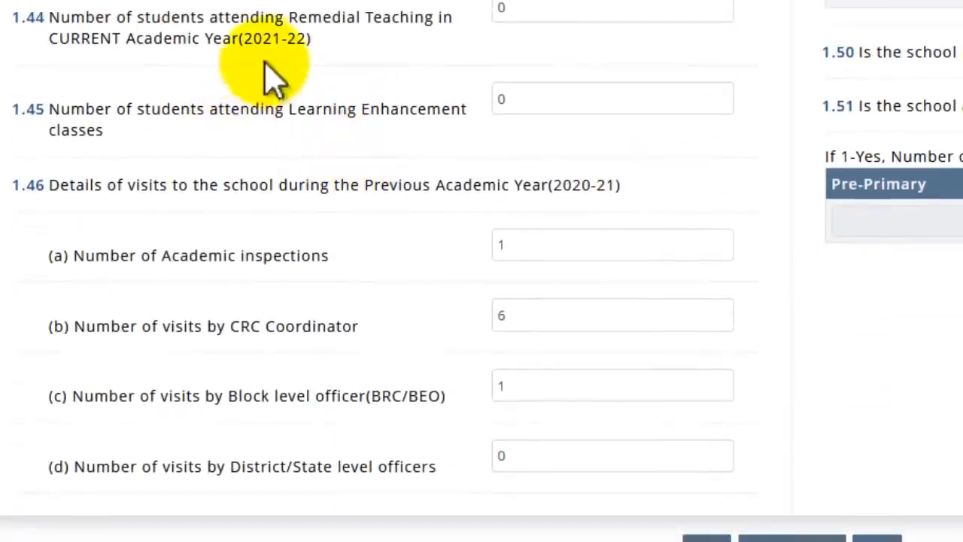
pyautogui.click(538, 11)
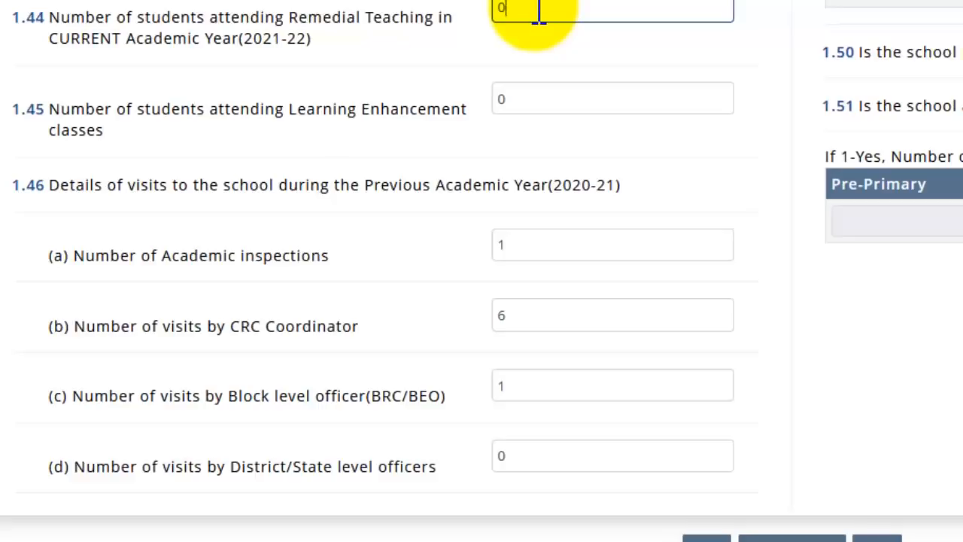
pyautogui.moveTo(529, 7); pyautogui.dragTo(485, 8)
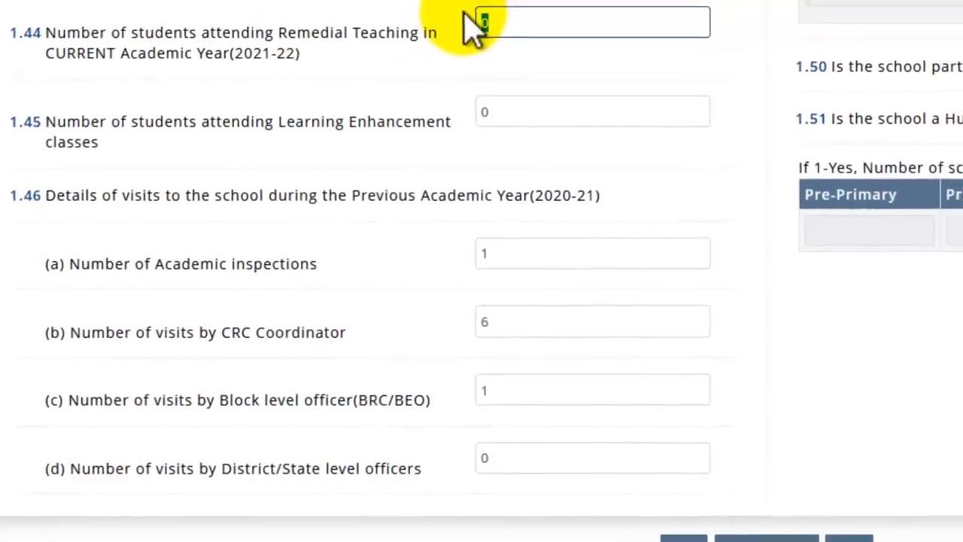
pyautogui.write('100')
pyautogui.click(379, 78)
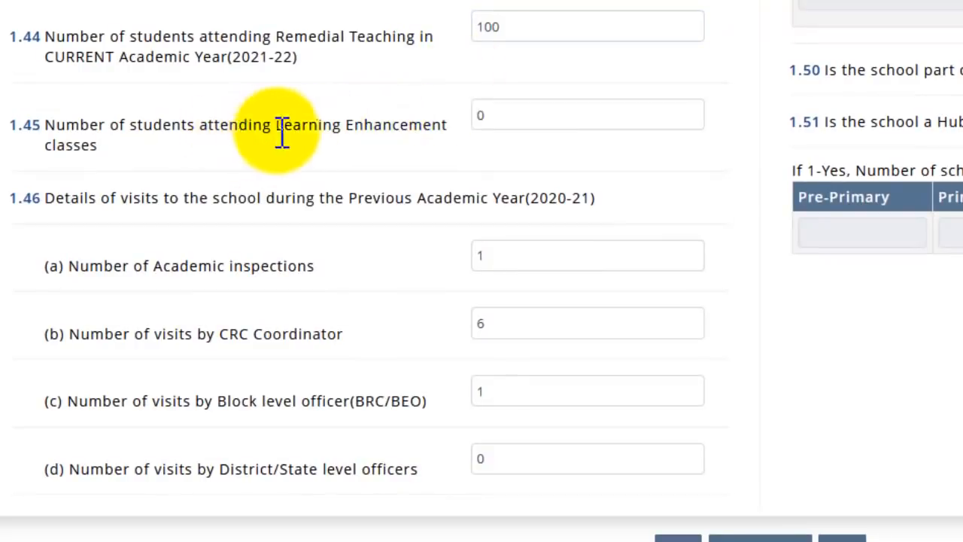
# Set the number of students attending Learning Enhancement classes in 1.45 to 100.
pyautogui.click(515, 126)
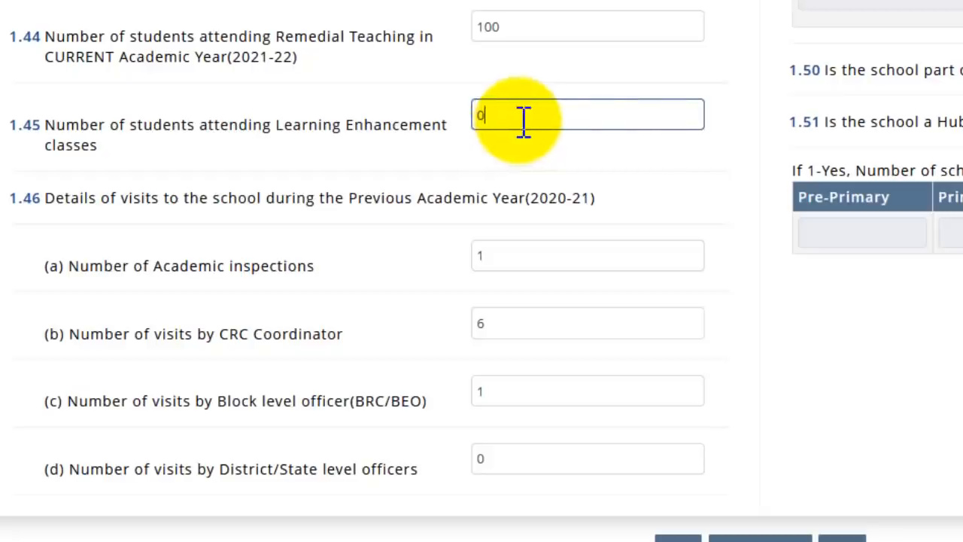
pyautogui.moveTo(519, 119); pyautogui.dragTo(431, 113)
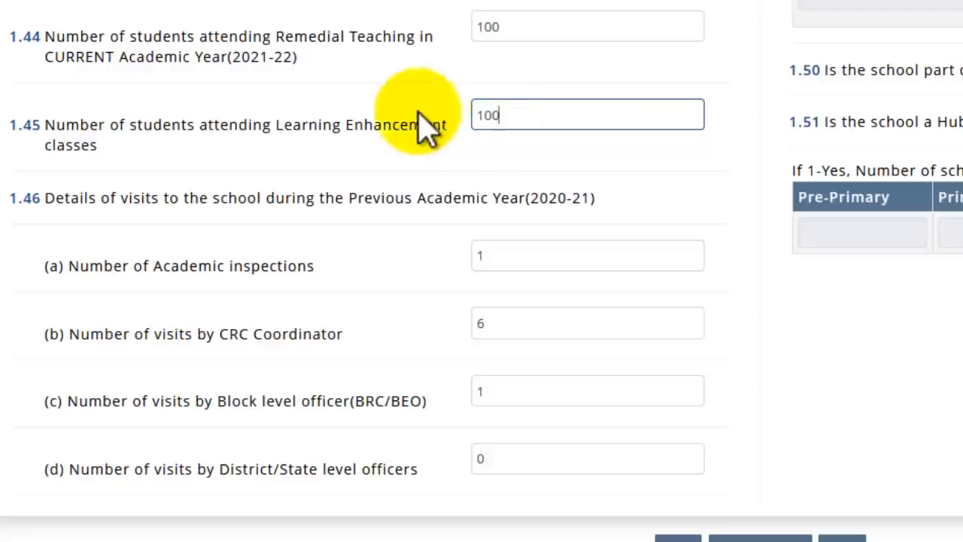
pyautogui.click(379, 156)
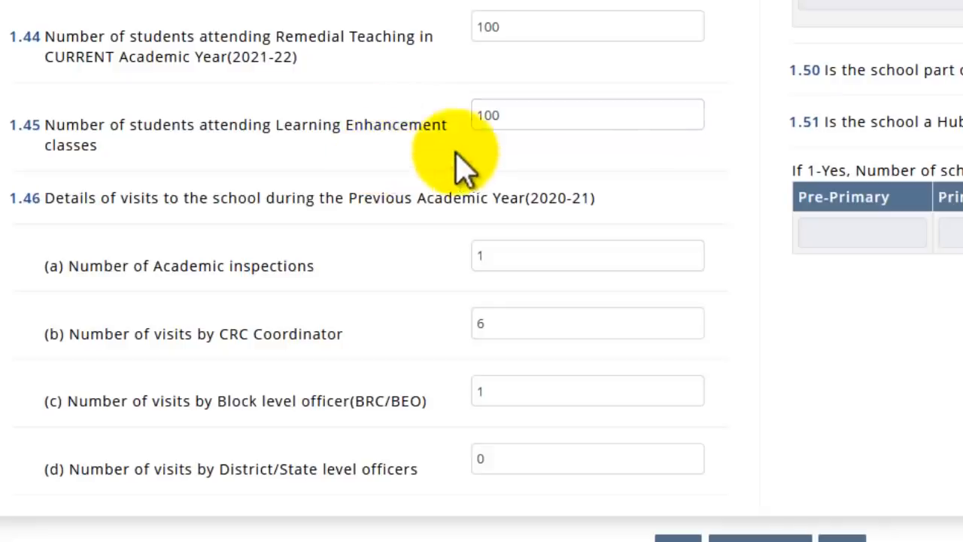
# Review the 1.46 fields on academic inspections and visits by the CRC Coordinator, Block level officer and District/State level officers.
pyautogui.scroll(-1, 507, 168)
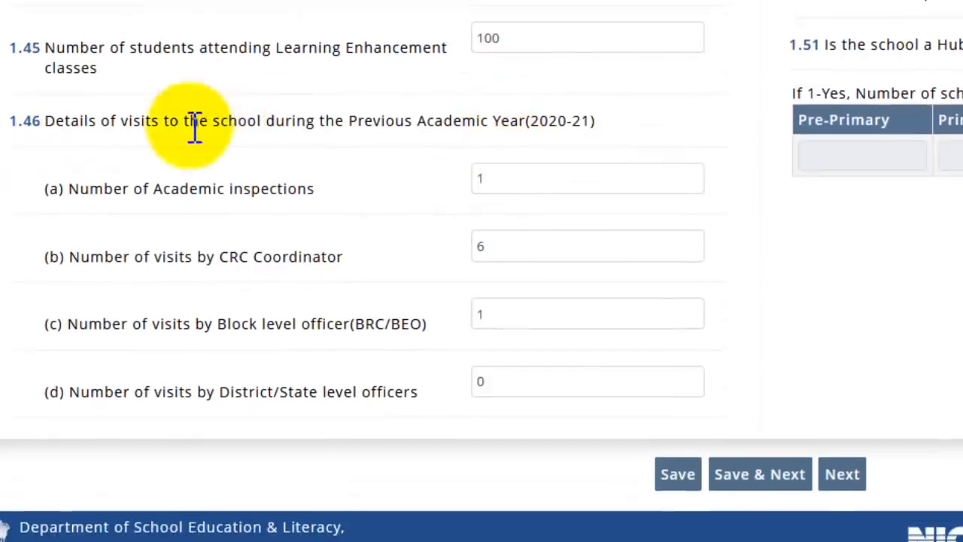
pyautogui.moveTo(182, 120); pyautogui.dragTo(473, 122)
pyautogui.click(161, 189)
pyautogui.moveTo(165, 189); pyautogui.dragTo(413, 189)
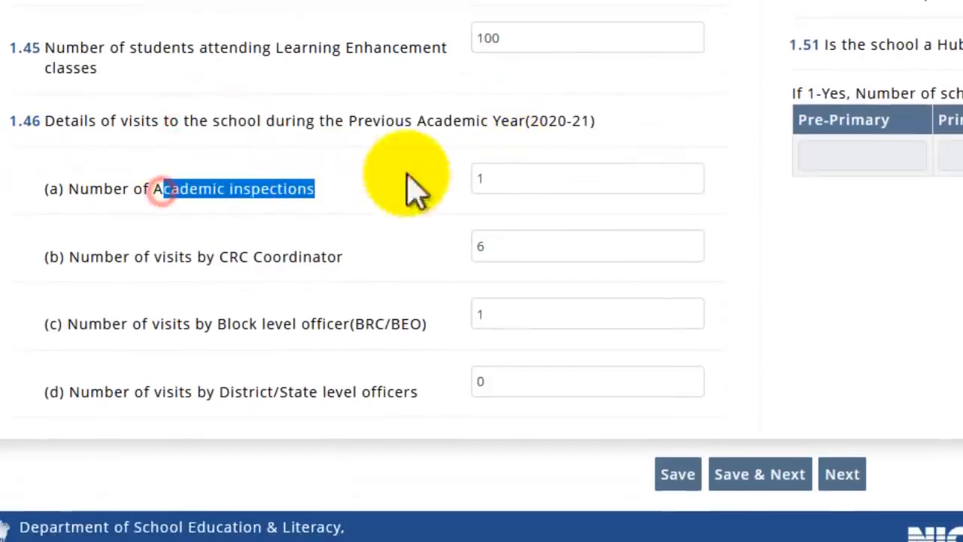
pyautogui.click(634, 181)
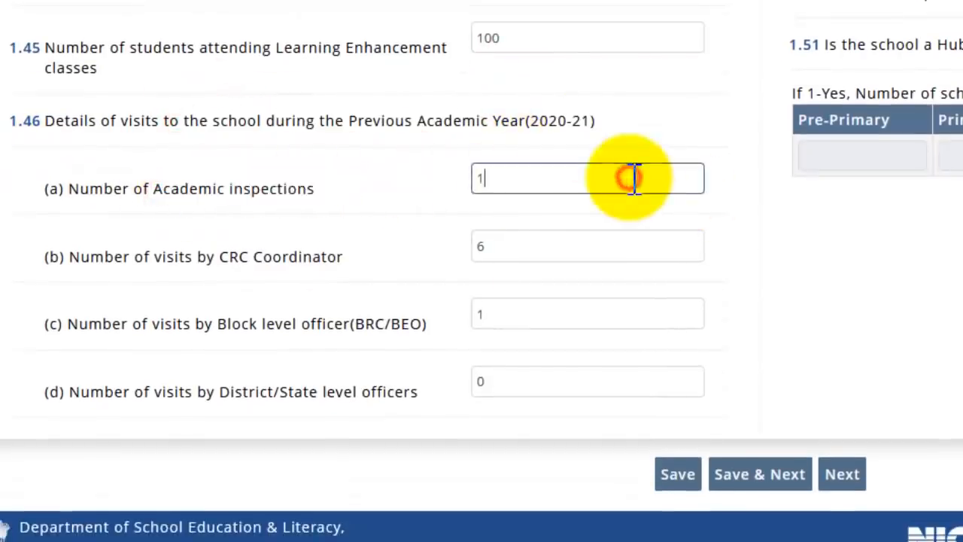
pyautogui.click(518, 249)
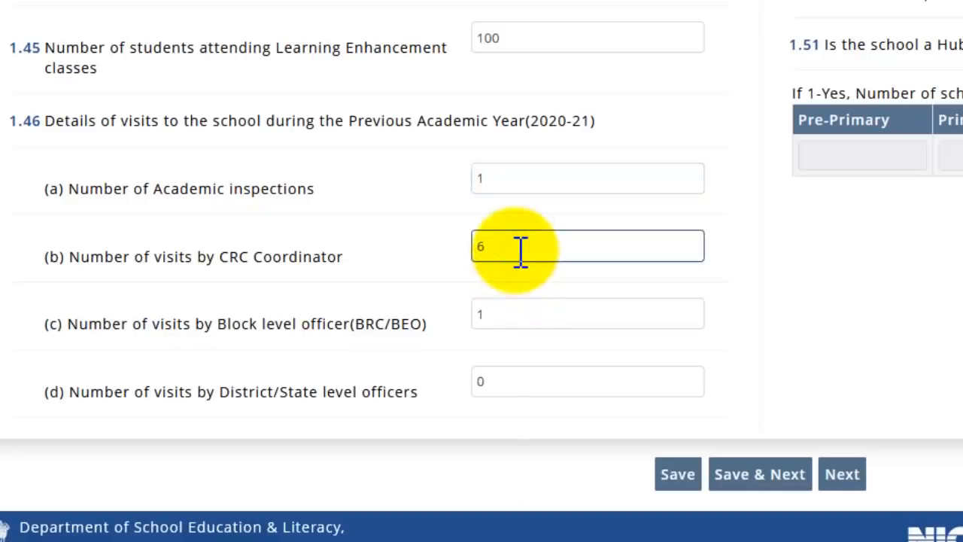
pyautogui.click(225, 336)
pyautogui.moveTo(320, 331); pyautogui.dragTo(334, 333)
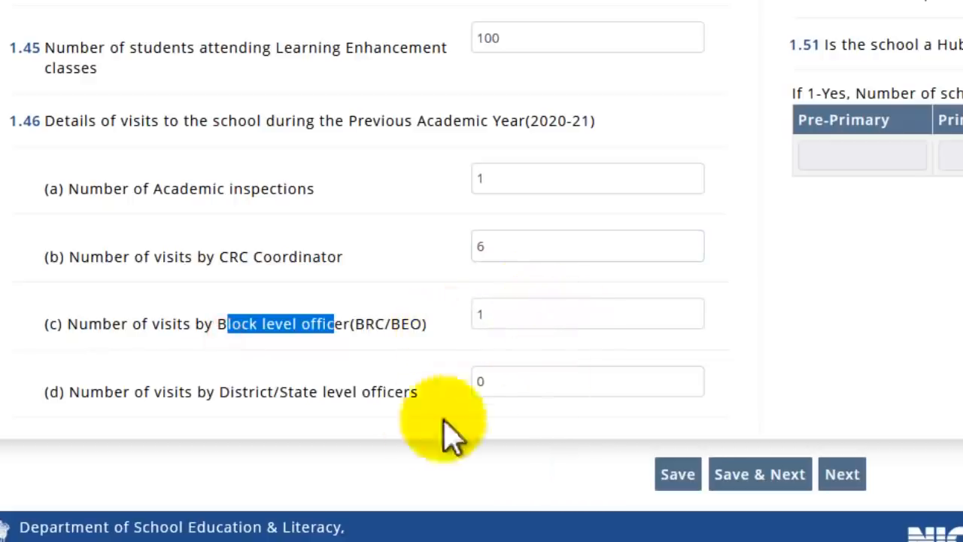
pyautogui.click(515, 386)
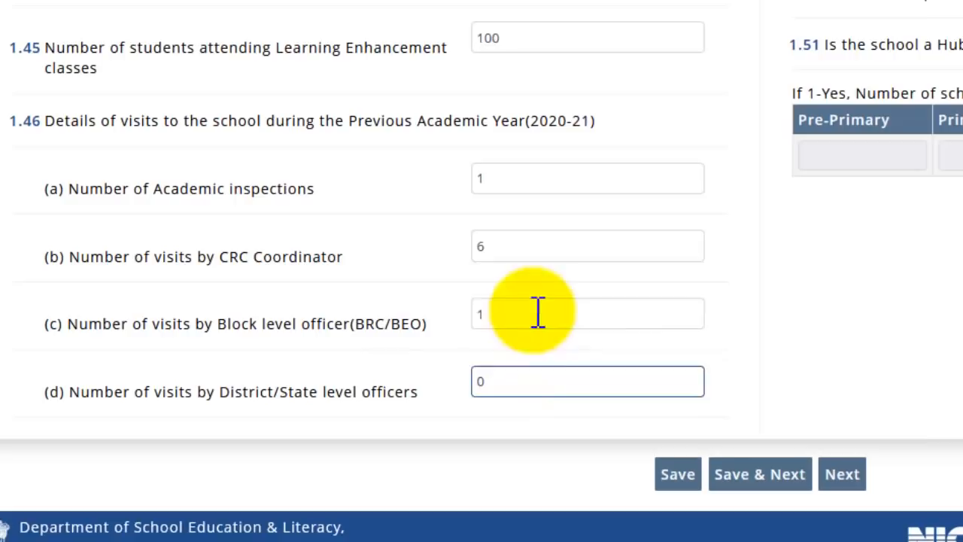
# Set the number of visits by the Block level officer (BRC/BEO) in 1.46(c) to 3.
pyautogui.doubleClick(531, 310)
pyautogui.write('3')
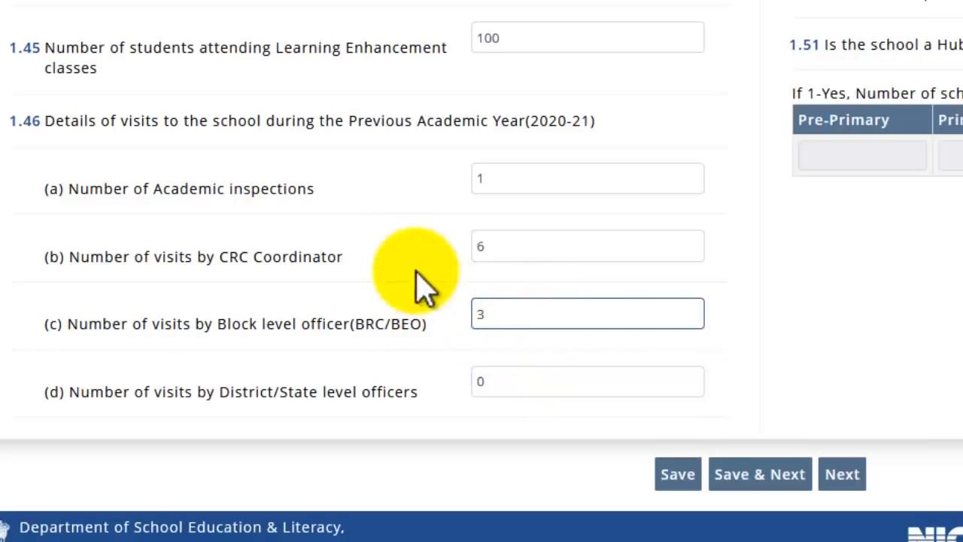
pyautogui.click(369, 211)
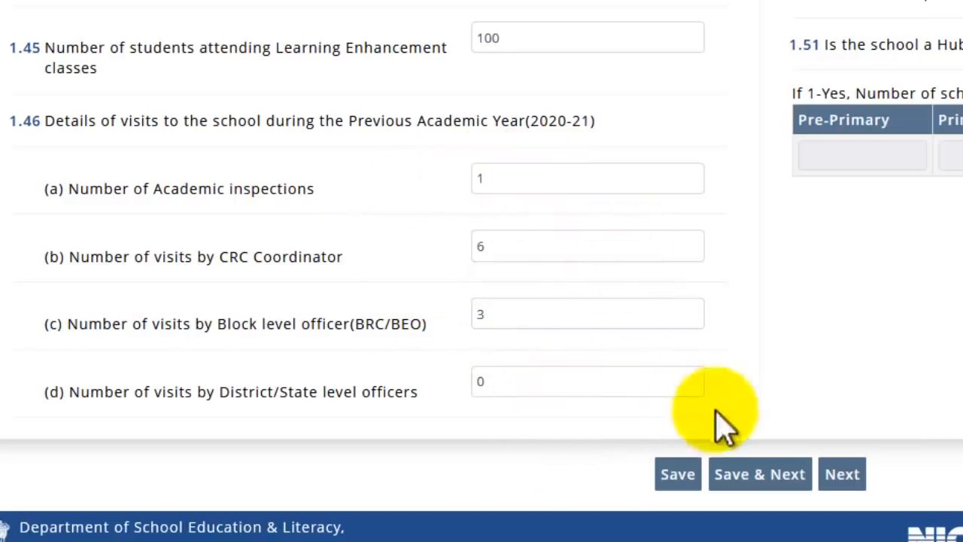
# Set the number of SMC/SMDC meetings conducted in the previous academic year (2020-21) in 1.47(c) to 5.
pyautogui.scroll(8, 866, 415)
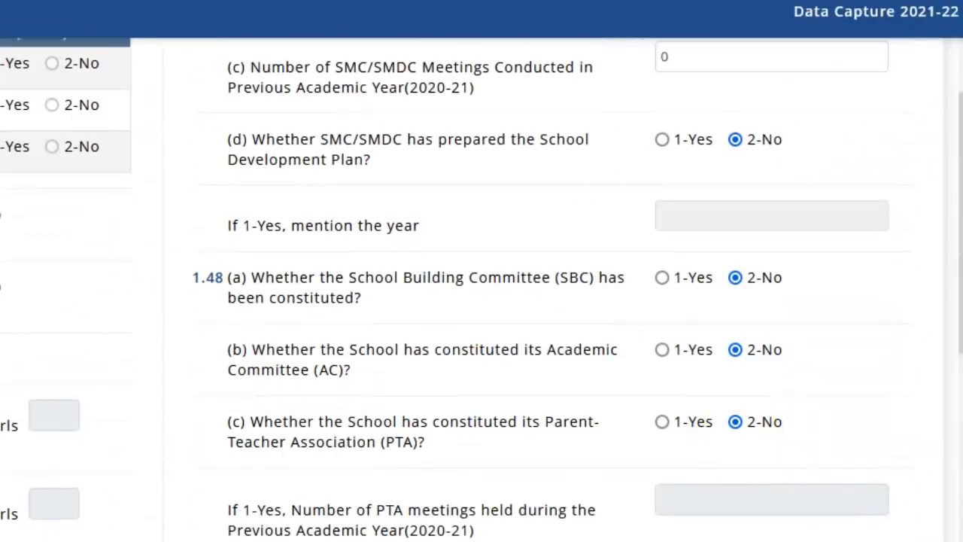
pyautogui.scroll(5, 580, 269)
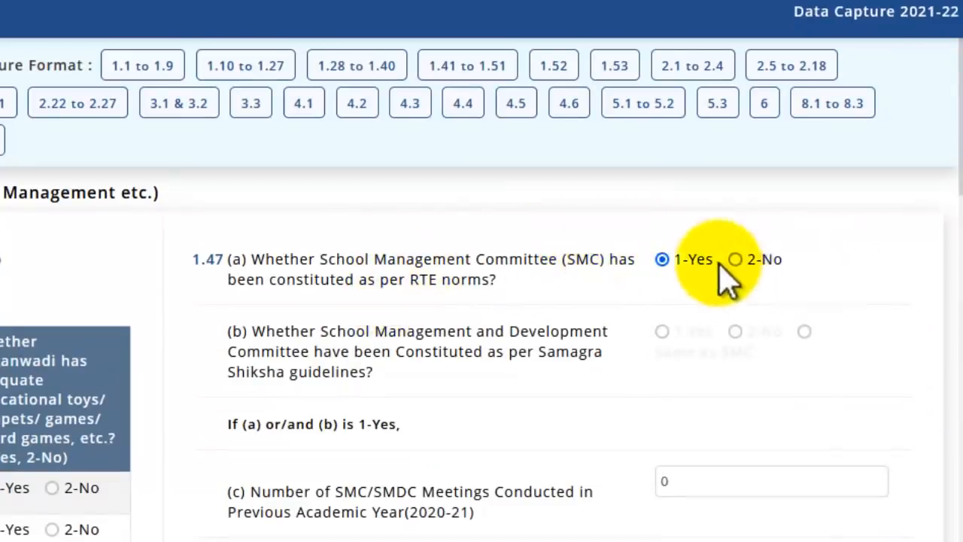
pyautogui.scroll(-2, 715, 263)
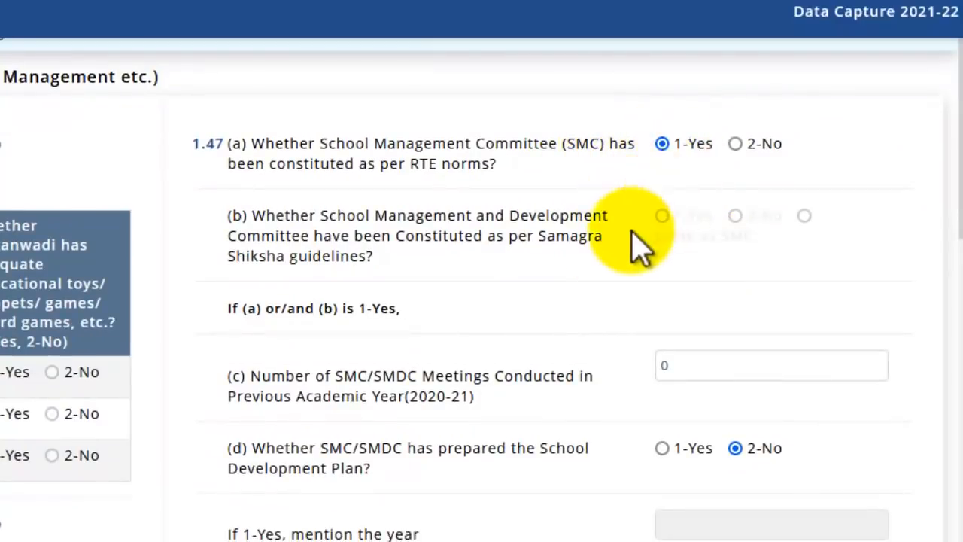
pyautogui.scroll(-2, 641, 215)
pyautogui.scroll(2, 540, 132)
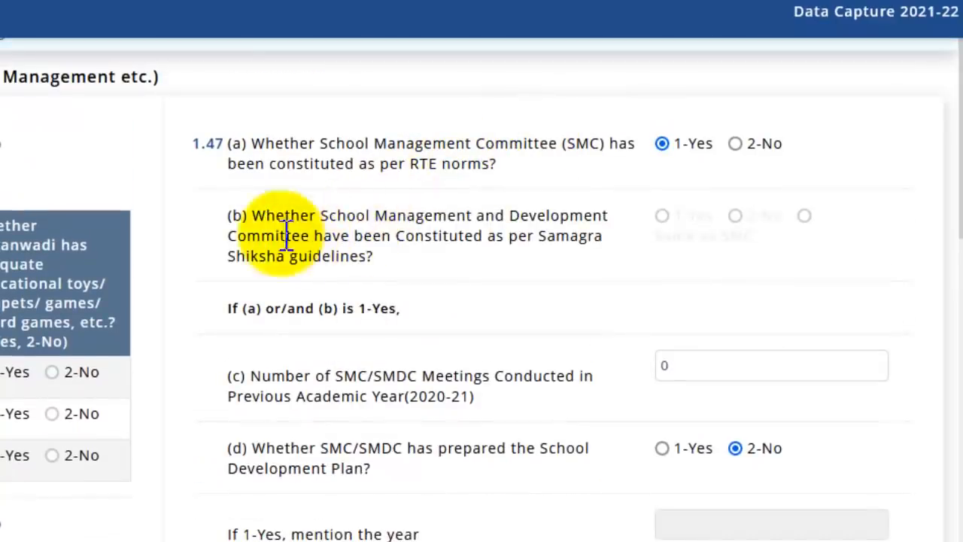
pyautogui.moveTo(251, 216); pyautogui.dragTo(368, 248)
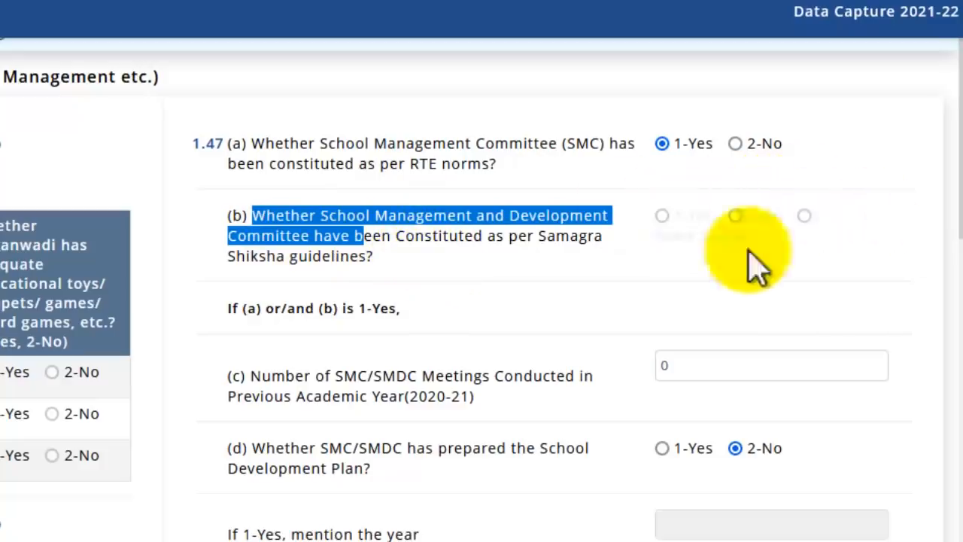
pyautogui.scroll(-4, 490, 243)
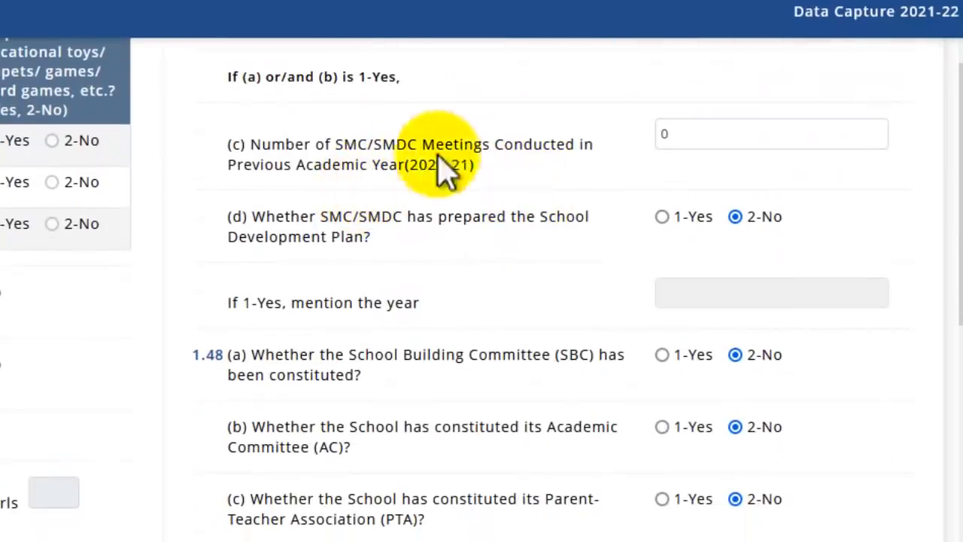
pyautogui.moveTo(331, 164); pyautogui.dragTo(477, 173)
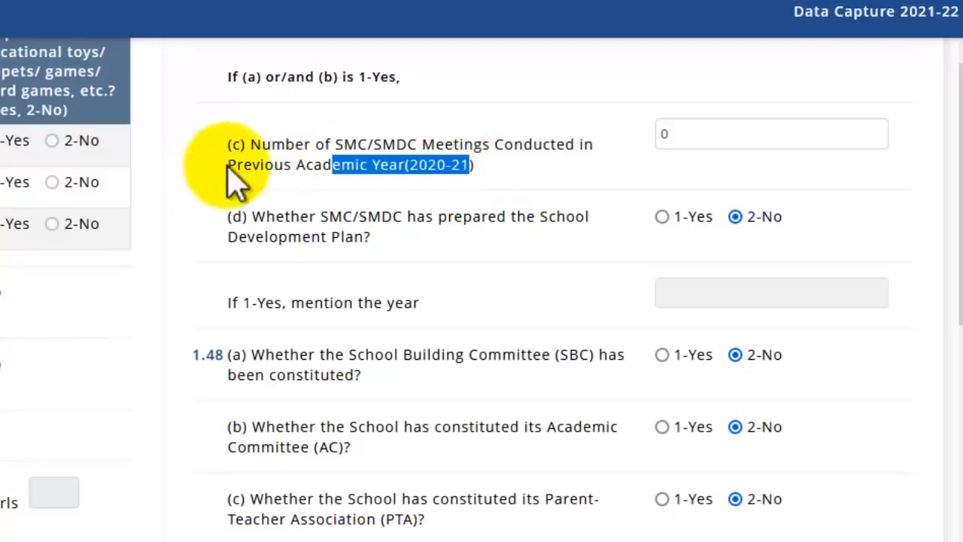
pyautogui.moveTo(226, 164); pyautogui.dragTo(418, 168)
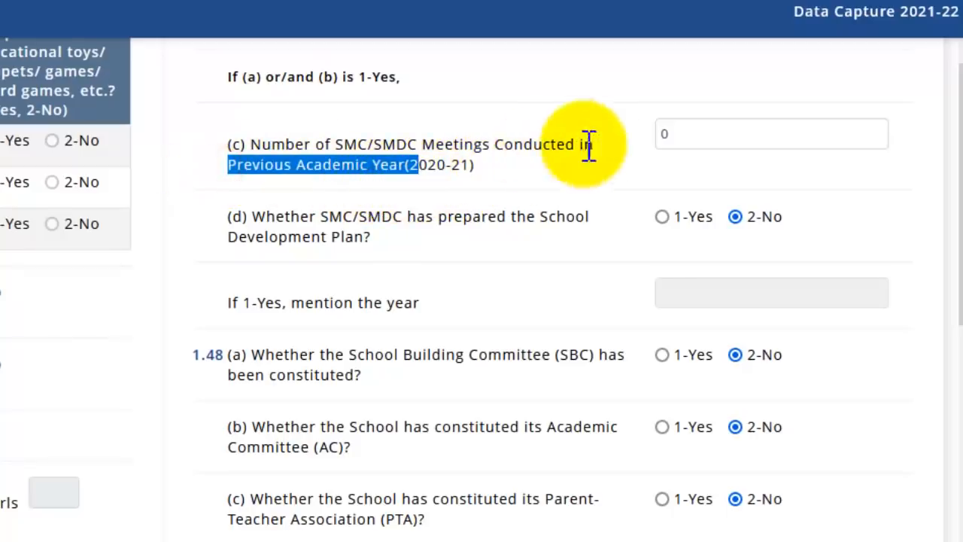
pyautogui.click(717, 133)
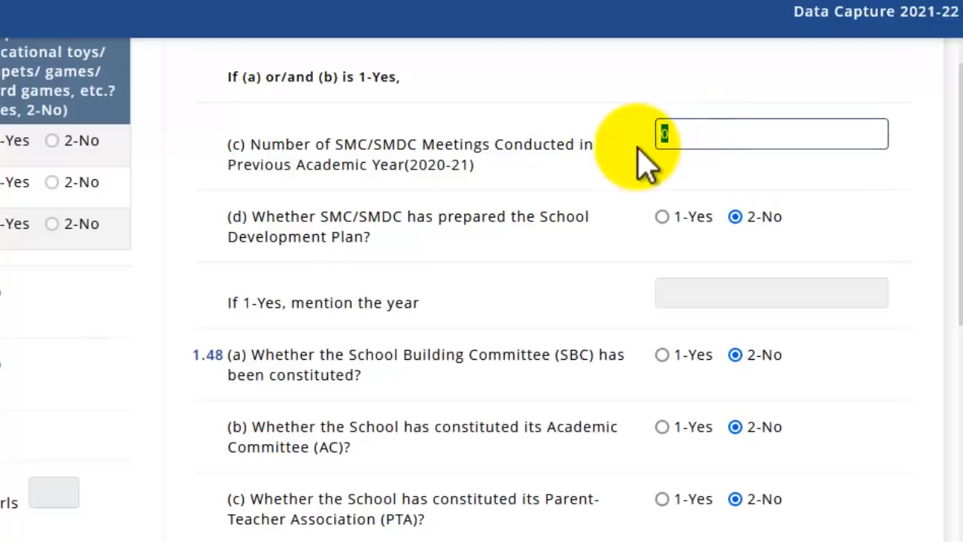
pyautogui.write('5')
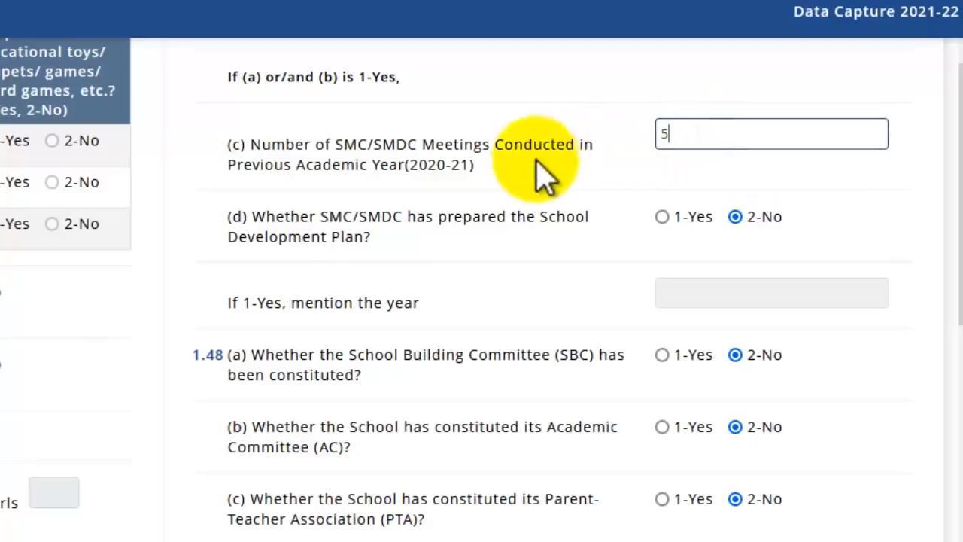
pyautogui.click(491, 178)
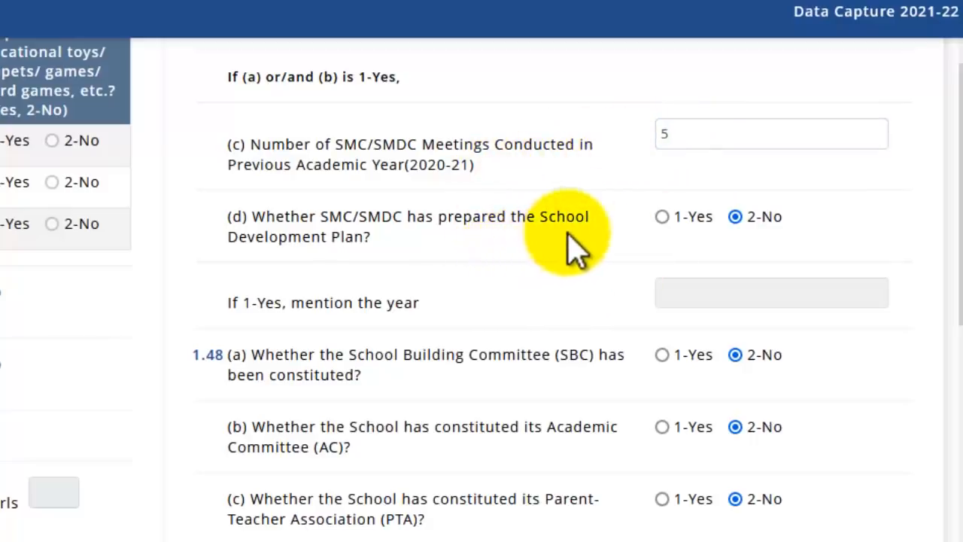
# Answer 1-Yes to 1.47(d) on the SMC/SMDC preparing the School Development Plan and enter 2021 as the year.
pyautogui.moveTo(535, 217); pyautogui.dragTo(616, 259)
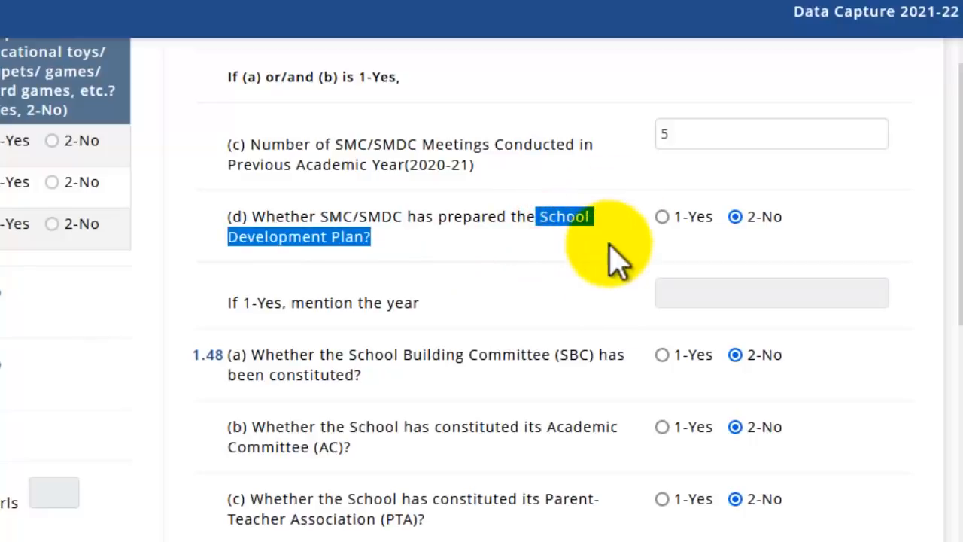
pyautogui.click(662, 218)
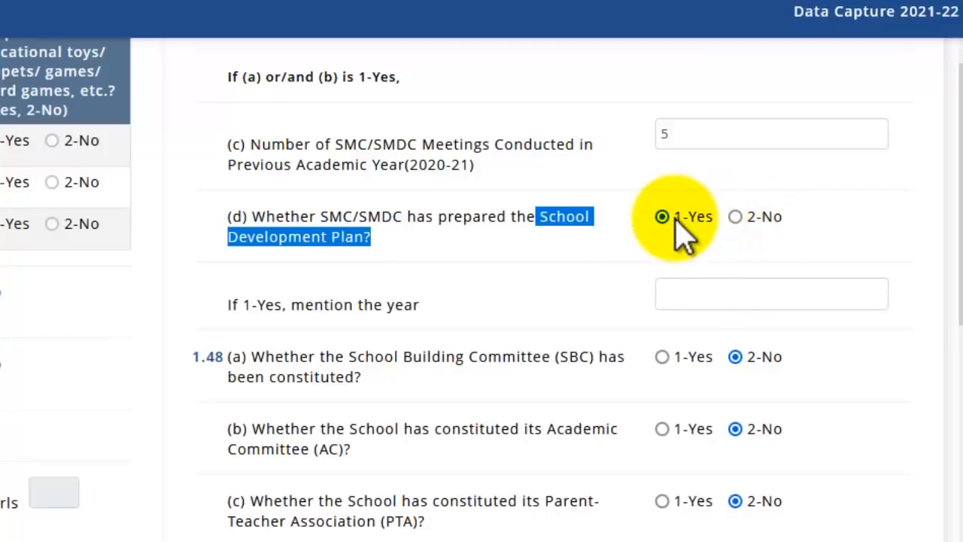
pyautogui.click(669, 219)
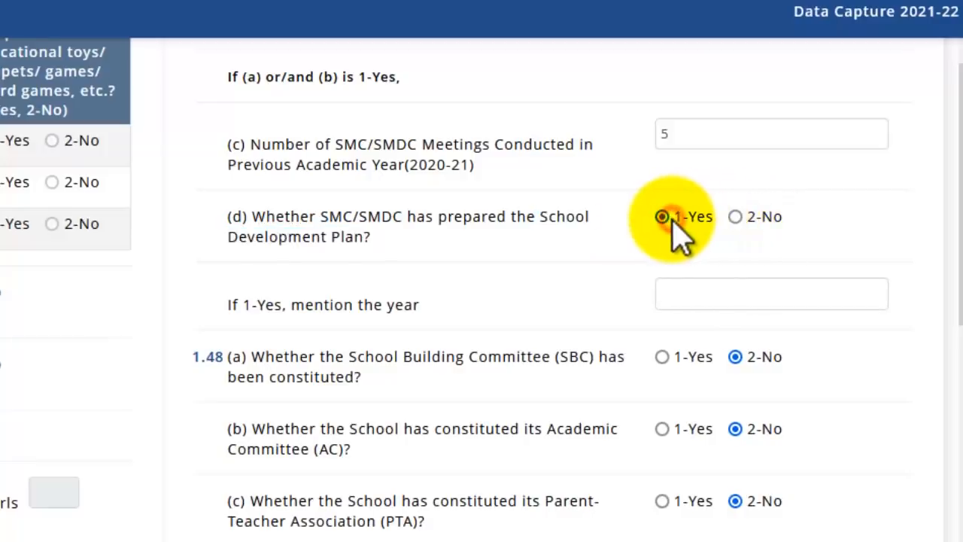
pyautogui.click(685, 293)
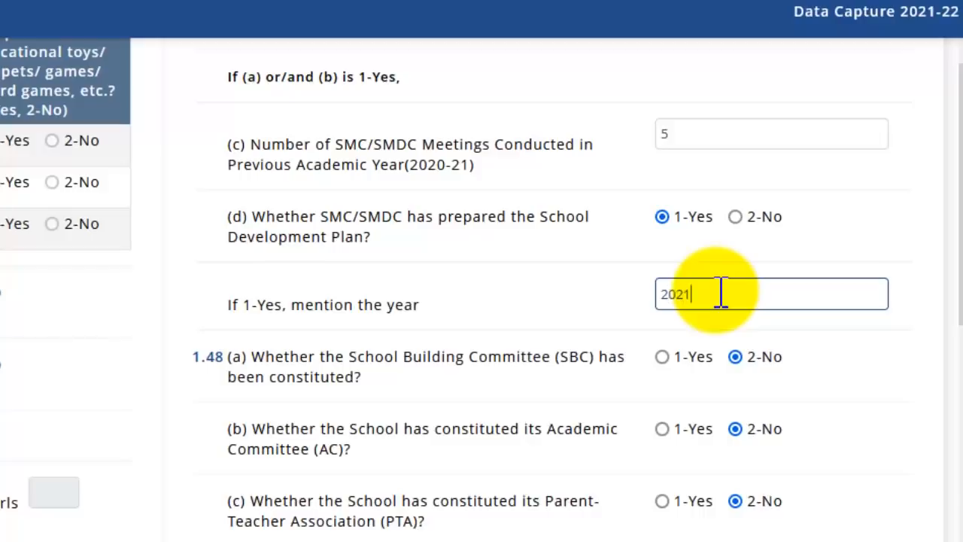
# Answer 1-Yes to 1.48(c) on constituting the Parent-Teacher Association and set the number of PTA meetings held to 4.
pyautogui.scroll(-3, 763, 337)
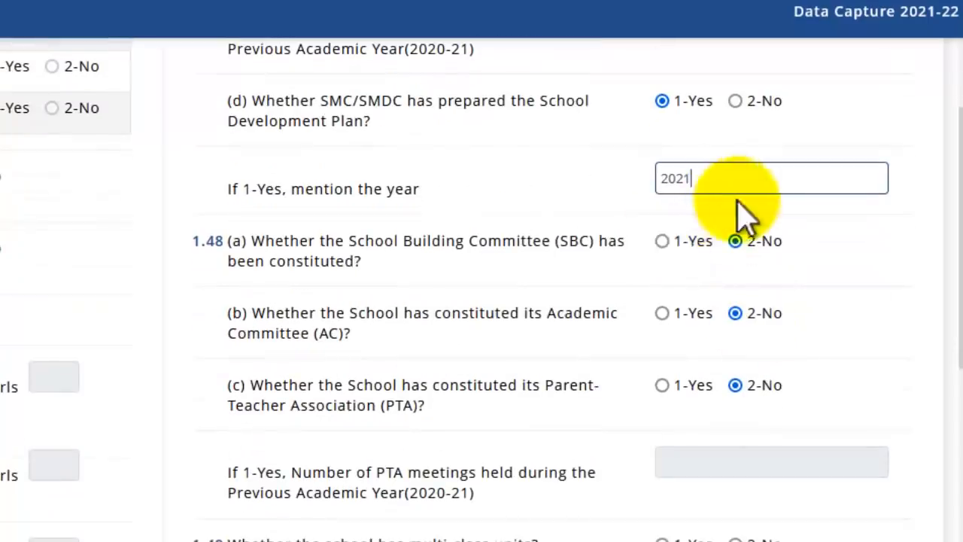
pyautogui.scroll(-3, 613, 275)
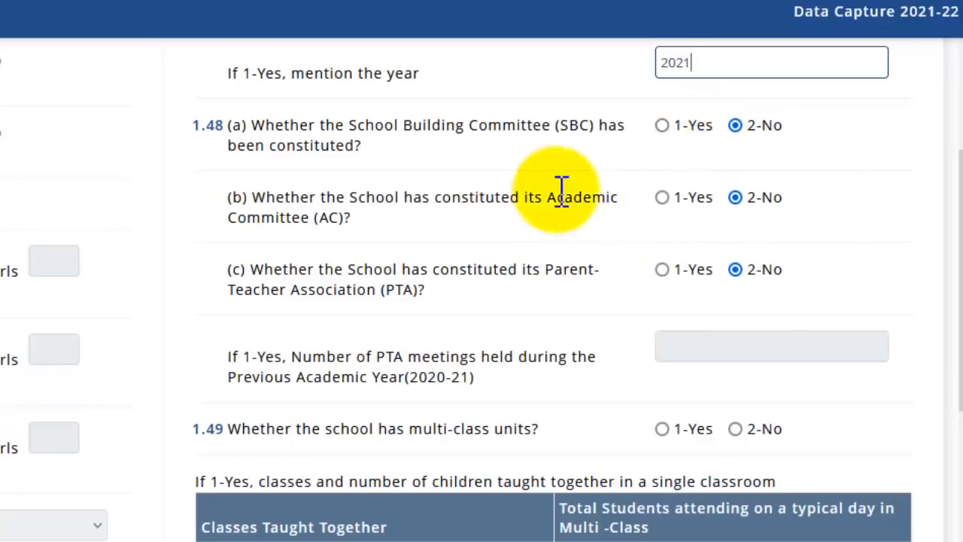
pyautogui.moveTo(545, 194)
pyautogui.mouseDown()
pyautogui.moveTo(589, 207)
pyautogui.moveTo(519, 218)
pyautogui.mouseUp()
pyautogui.scroll(-3, 523, 222)
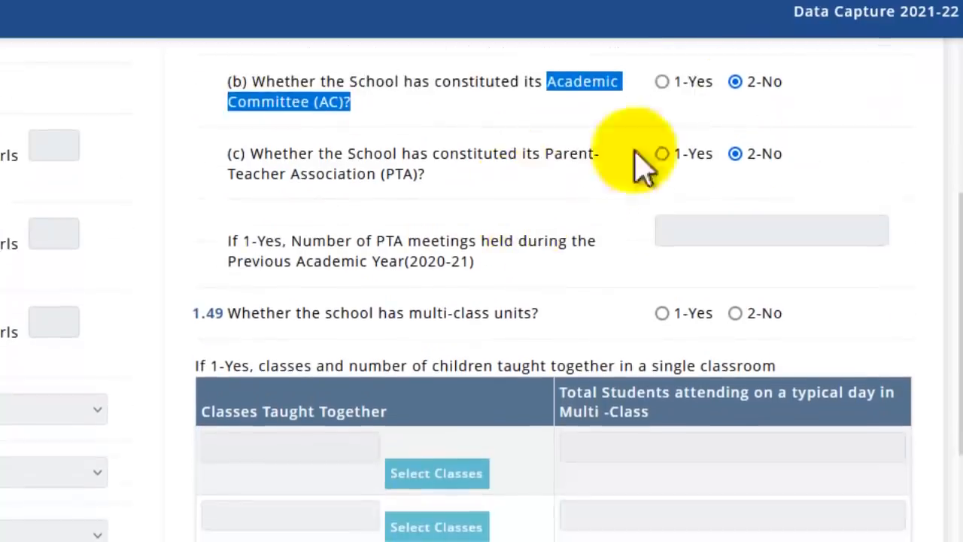
pyautogui.moveTo(526, 156); pyautogui.dragTo(584, 193)
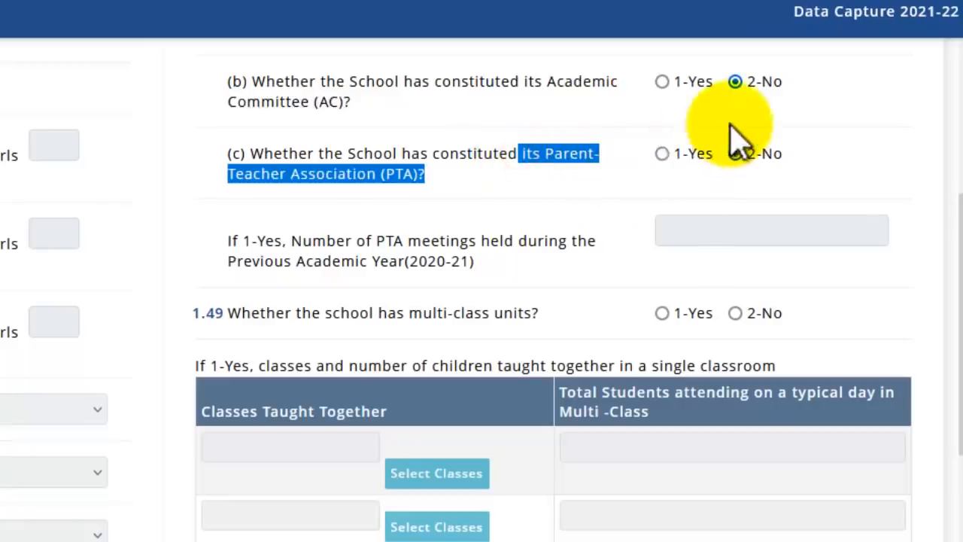
pyautogui.click(661, 153)
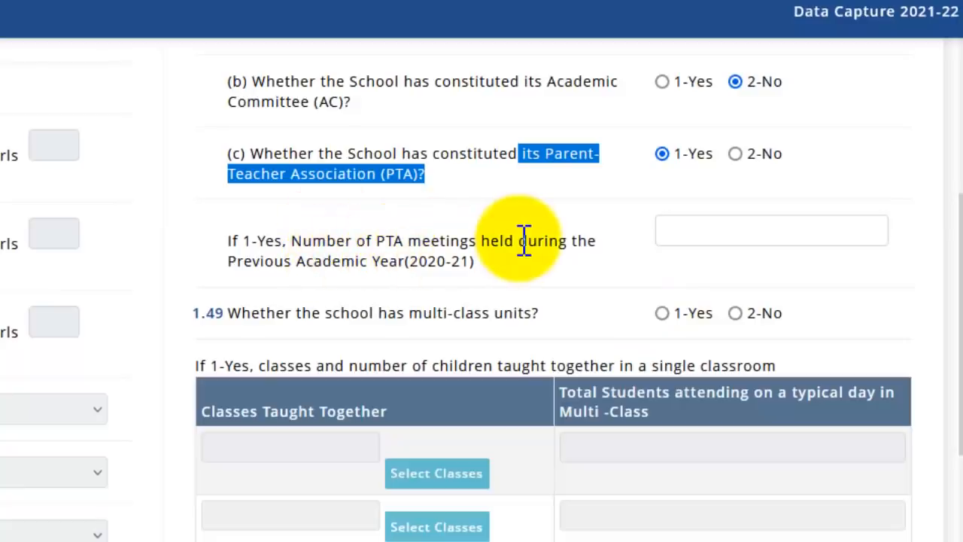
pyautogui.click(731, 235)
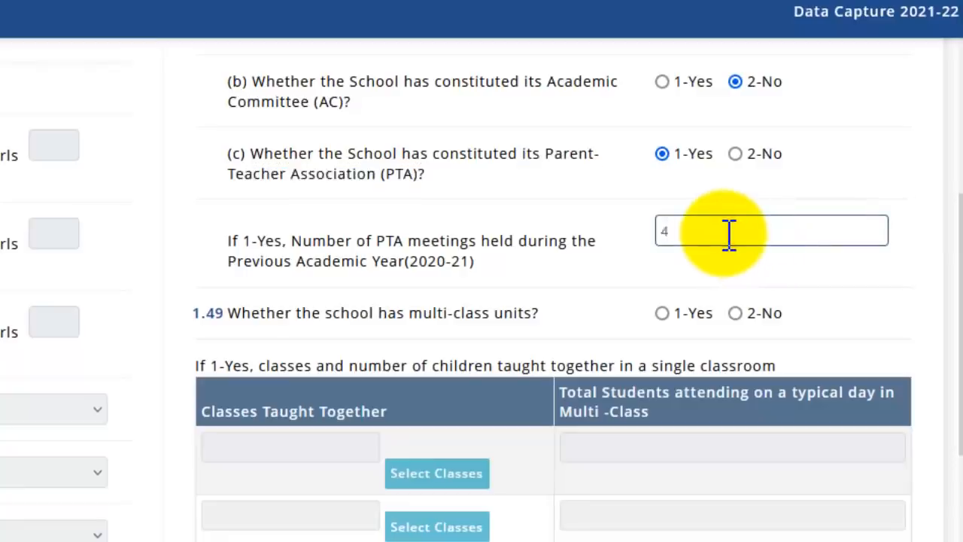
pyautogui.click(522, 229)
# Answer 1-Yes to 1.49 on multi-class units and select classes 1 and 3 as taught together in the first row.
pyautogui.scroll(-3, 645, 252)
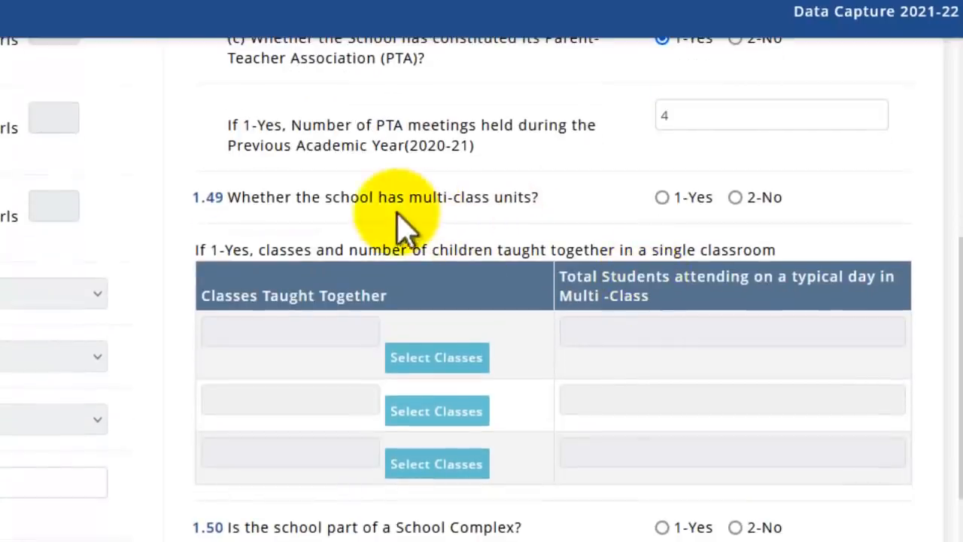
pyautogui.click(664, 199)
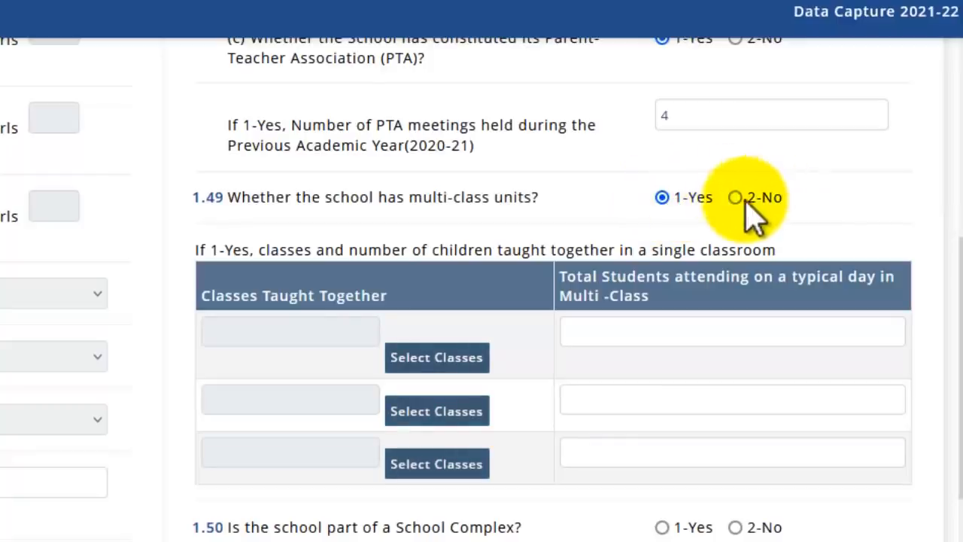
pyautogui.scroll(-3, 324, 221)
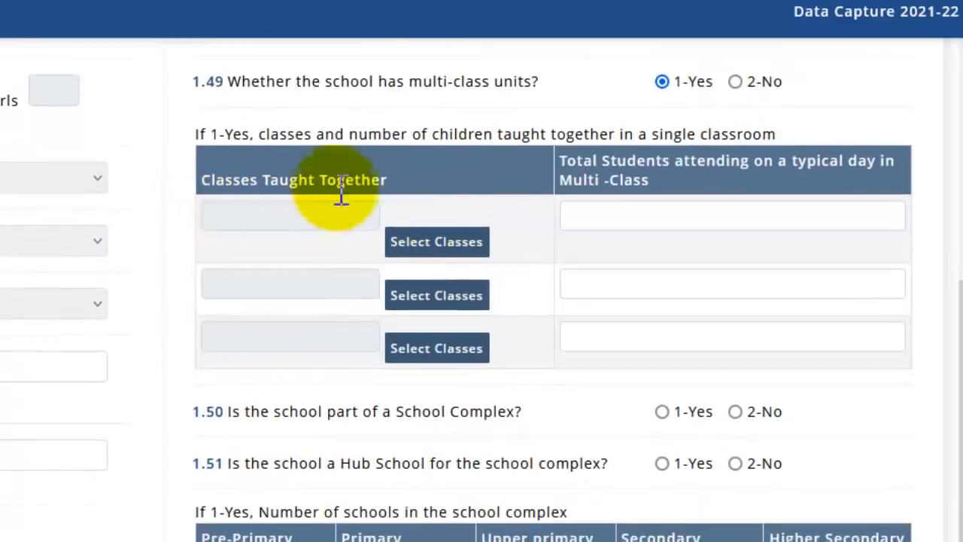
pyautogui.click(309, 211)
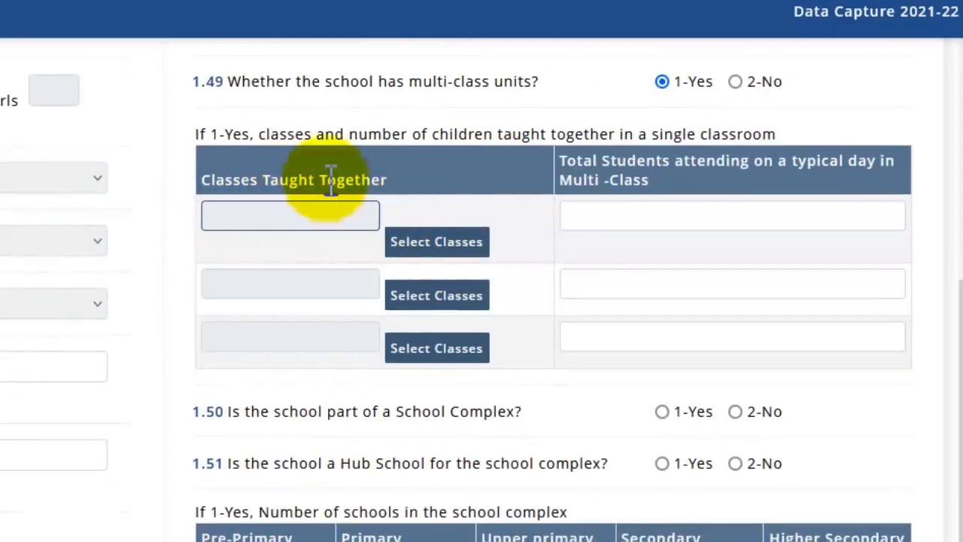
pyautogui.click(440, 243)
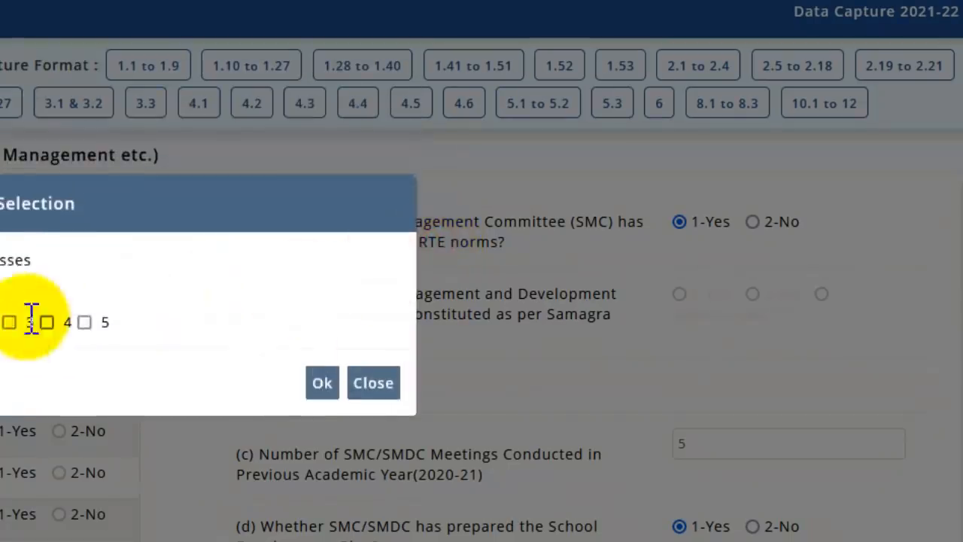
pyautogui.click(57, 305)
pyautogui.click(9, 322)
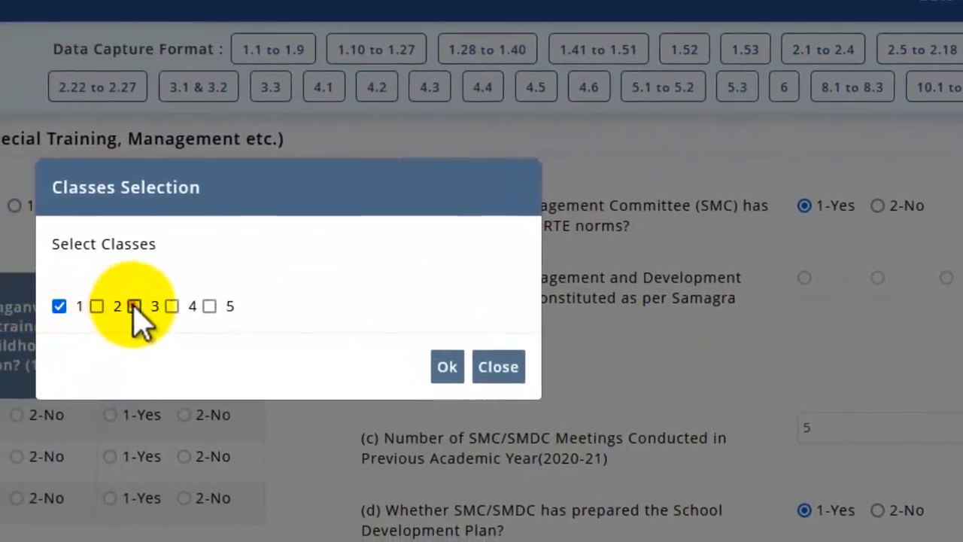
pyautogui.click(446, 367)
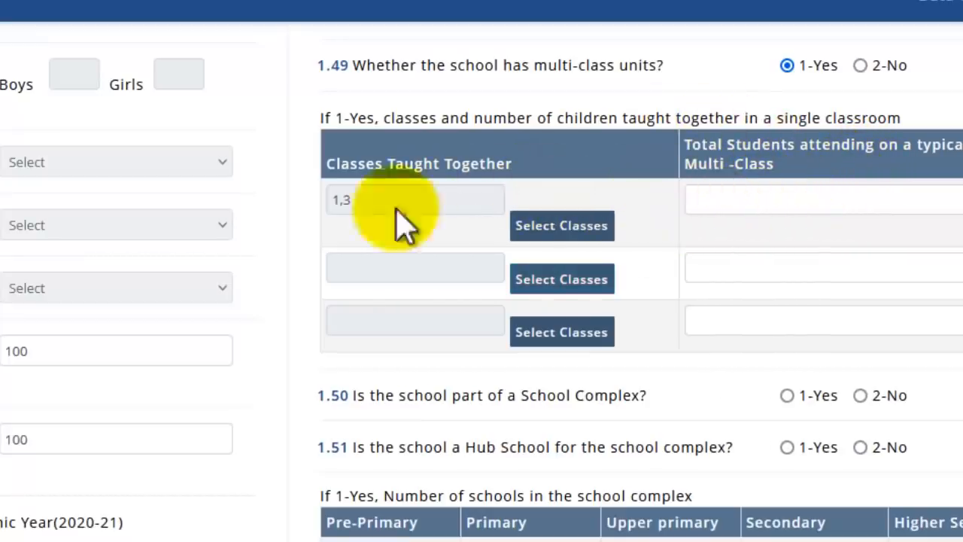
# Change the first row's classes taught together in 1.49 to 1 and 2 and set its total students to 34.
pyautogui.click(540, 226)
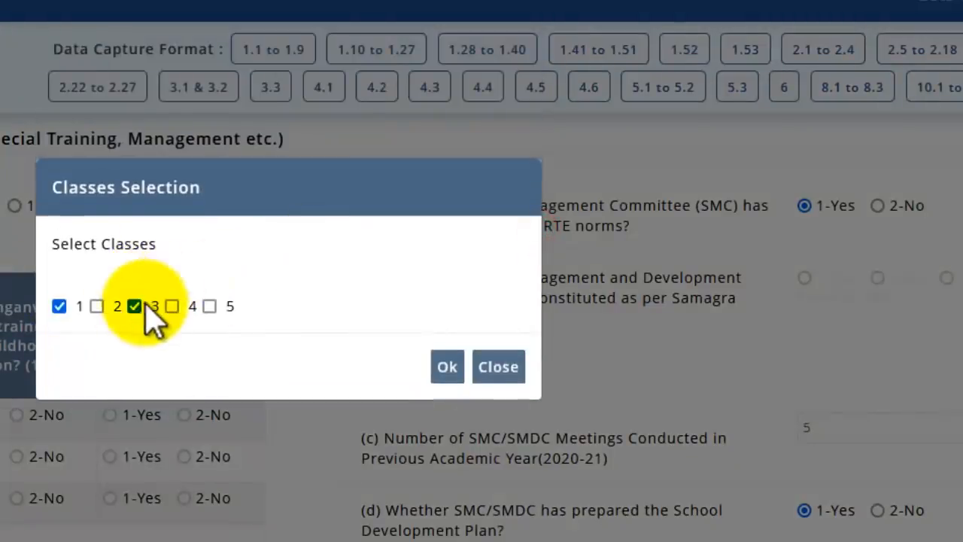
pyautogui.click(137, 307)
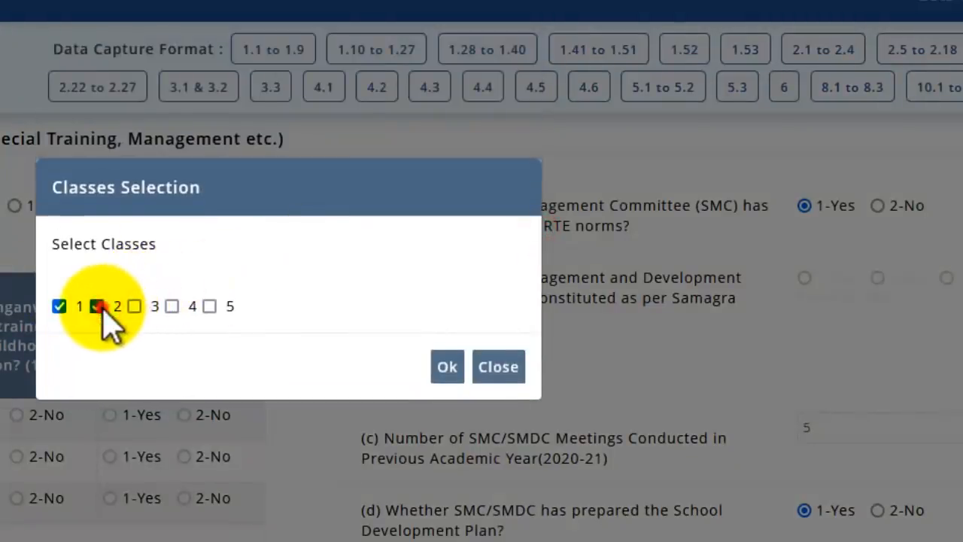
pyautogui.click(447, 366)
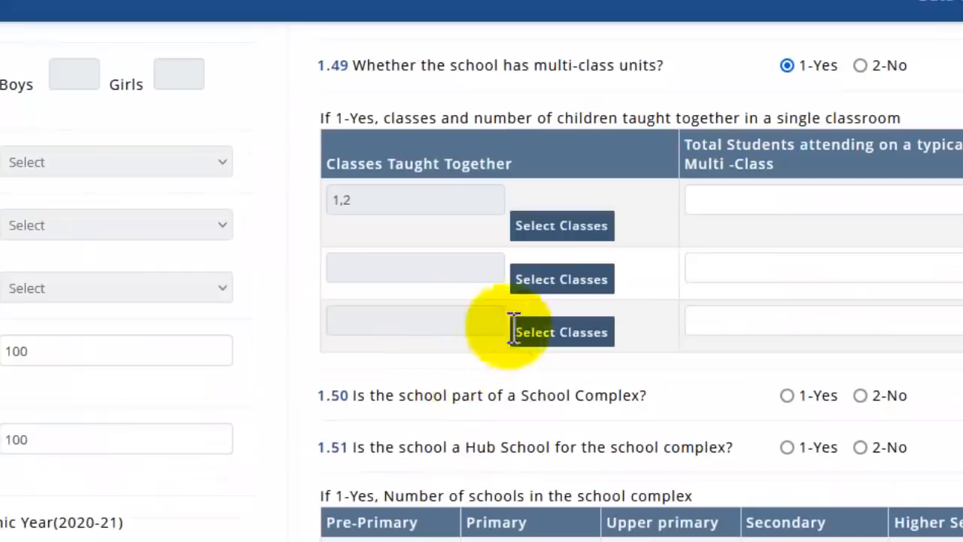
pyautogui.click(757, 208)
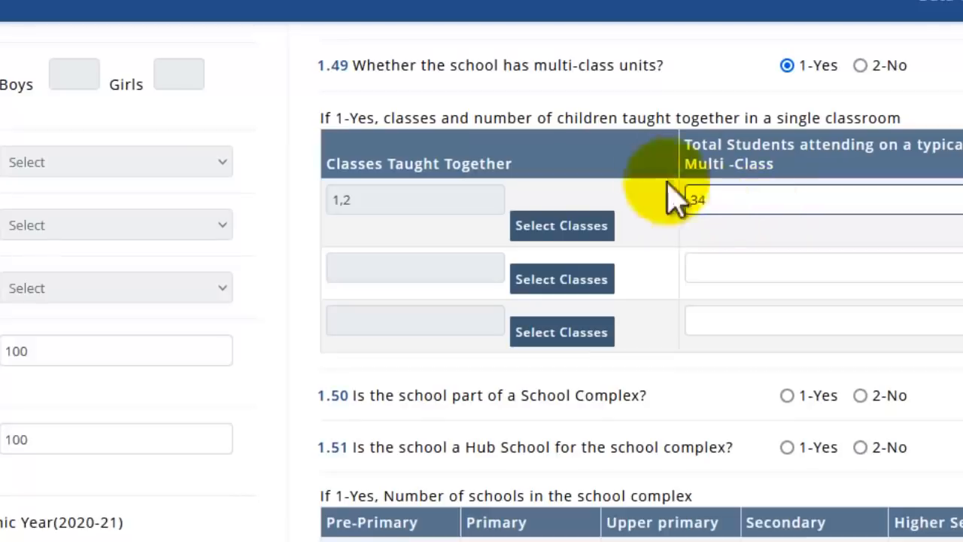
# In 1.49, set the second row to classes 4 and 5 with 50 students and the third row to classes 3 and 5 with 50.
pyautogui.click(561, 279)
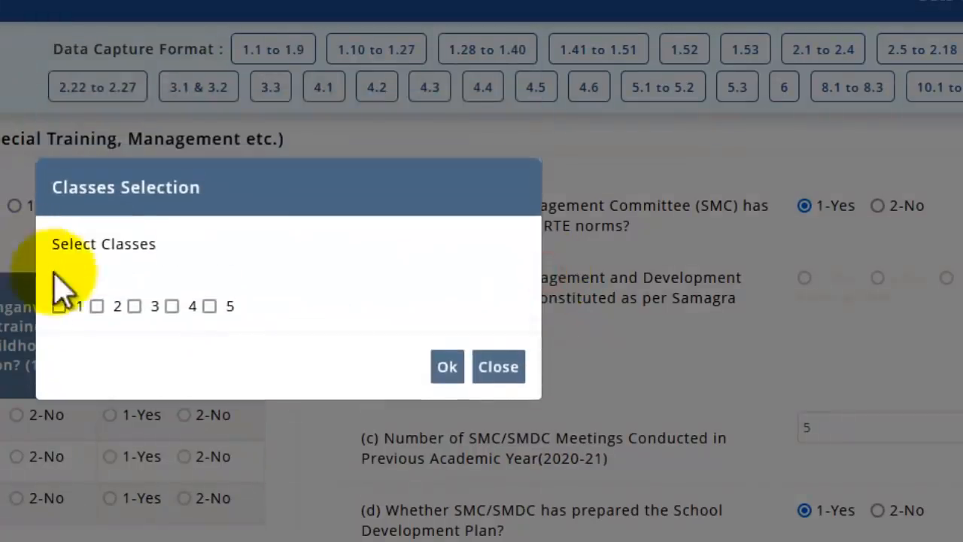
pyautogui.click(171, 305)
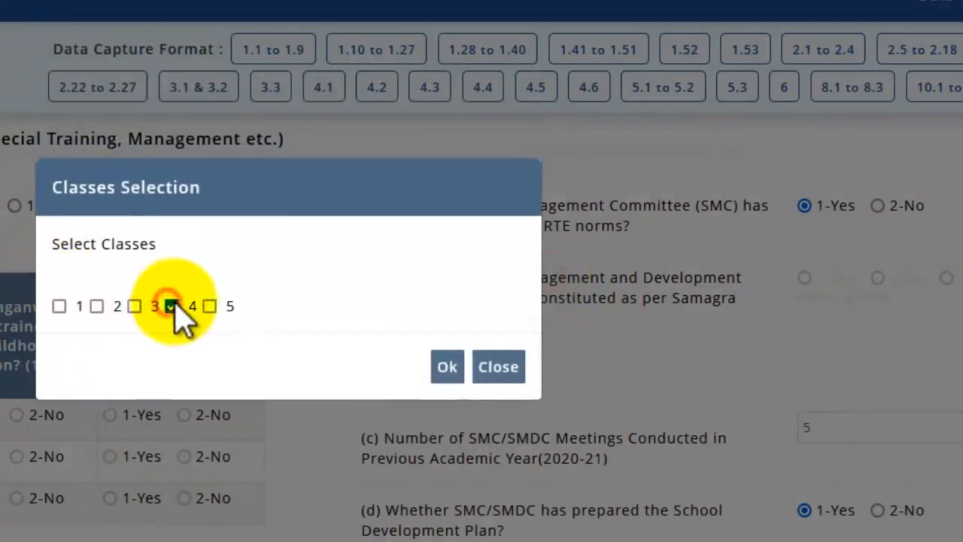
pyautogui.click(171, 305)
pyautogui.click(172, 305)
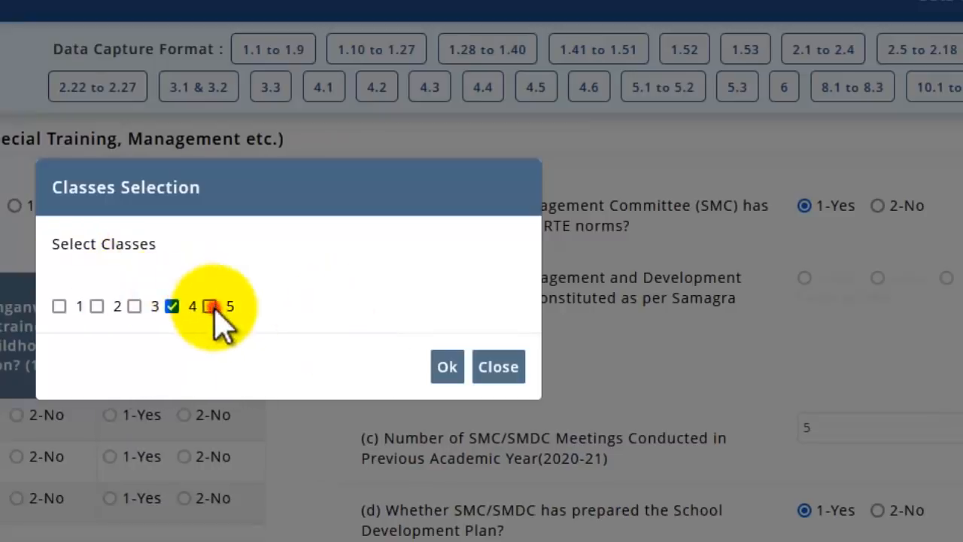
pyautogui.click(447, 366)
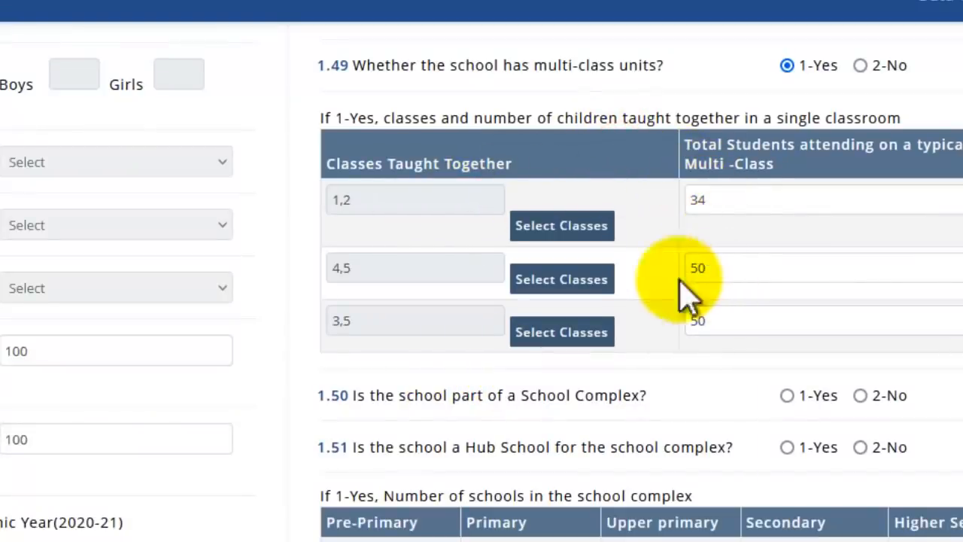
# Answer 1-Yes to 1.50 on whether the school is part of a School Complex.
pyautogui.scroll(-3, 842, 106)
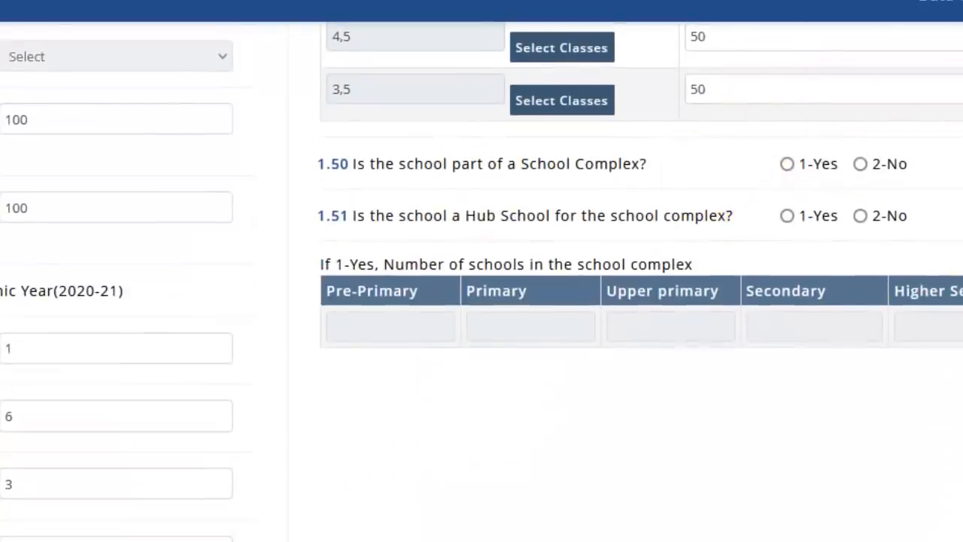
pyautogui.moveTo(512, 163); pyautogui.dragTo(699, 150)
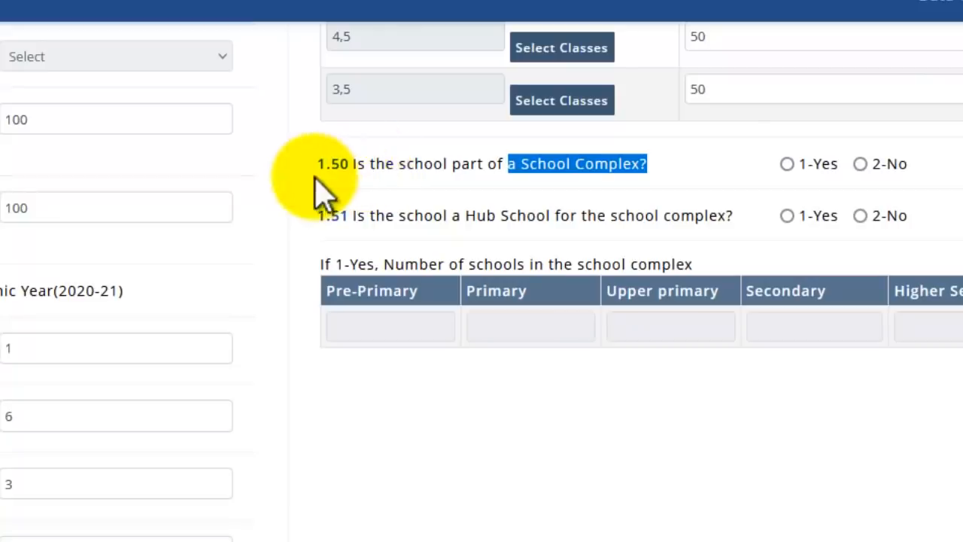
pyautogui.click(787, 164)
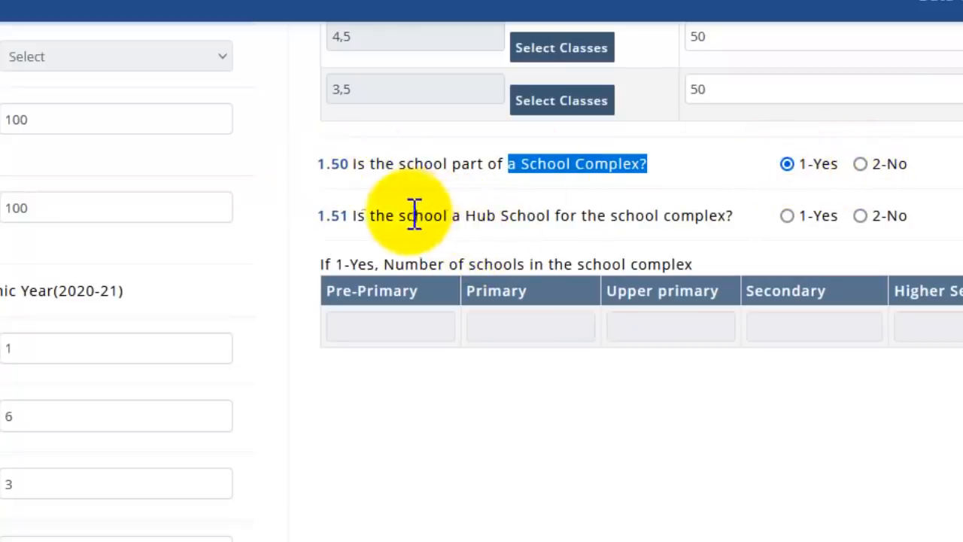
# Answer 1-Yes to 1.51 on being a Hub School and go through the number-of-schools fields for each level.
pyautogui.moveTo(435, 216); pyautogui.dragTo(736, 204)
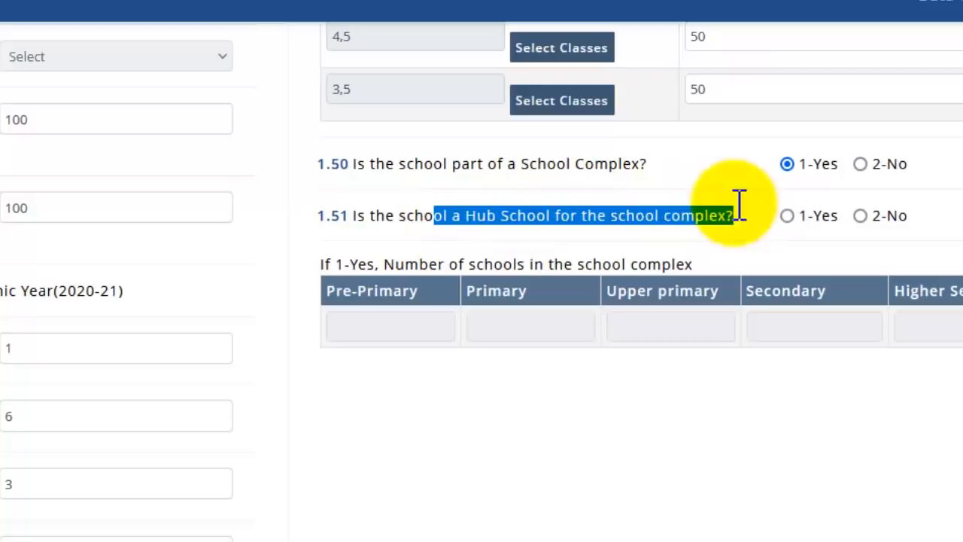
pyautogui.tripleClick(641, 215)
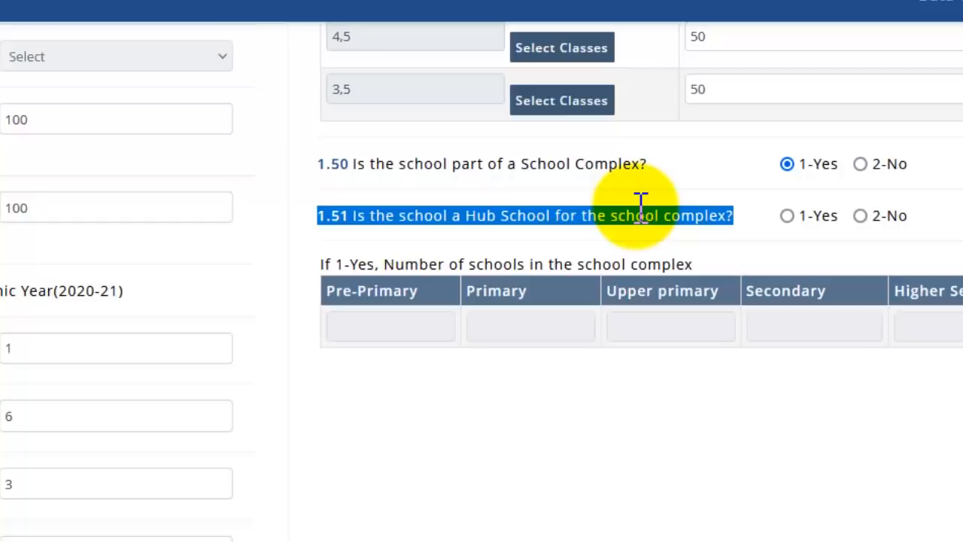
pyautogui.click(487, 215)
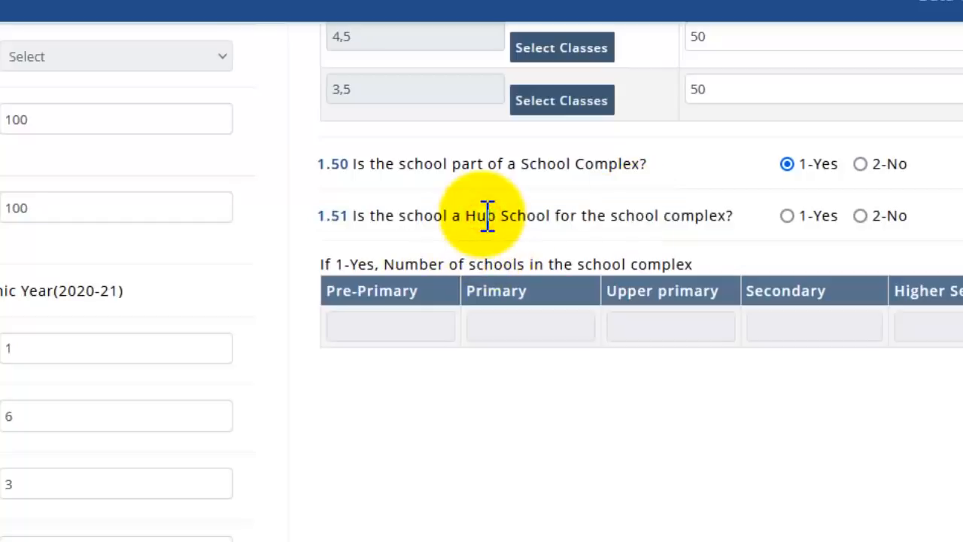
pyautogui.click(790, 218)
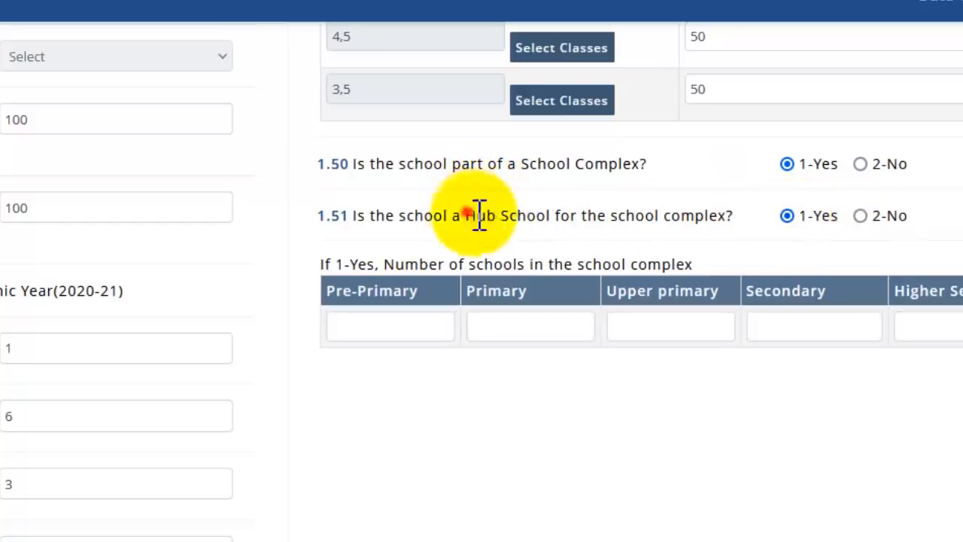
pyautogui.moveTo(467, 215); pyautogui.dragTo(737, 218)
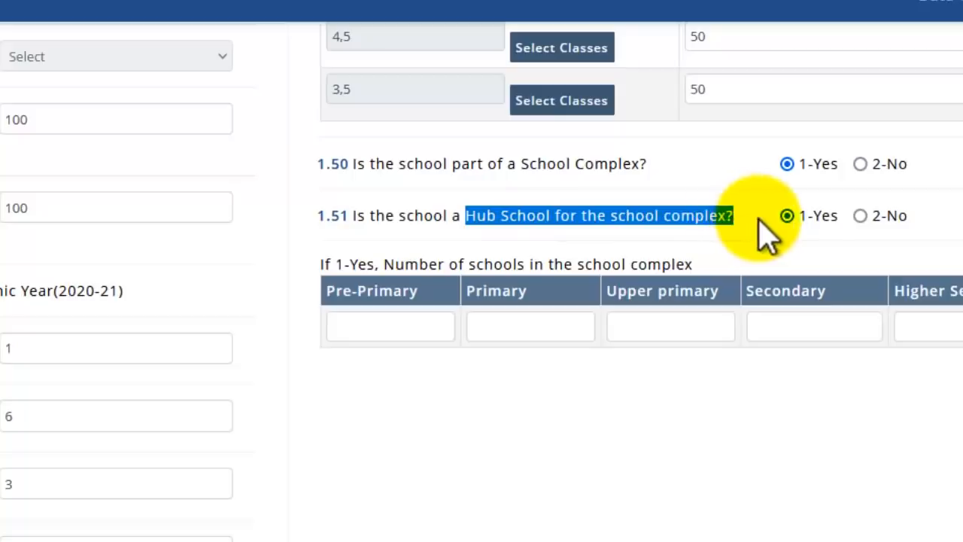
pyautogui.click(376, 328)
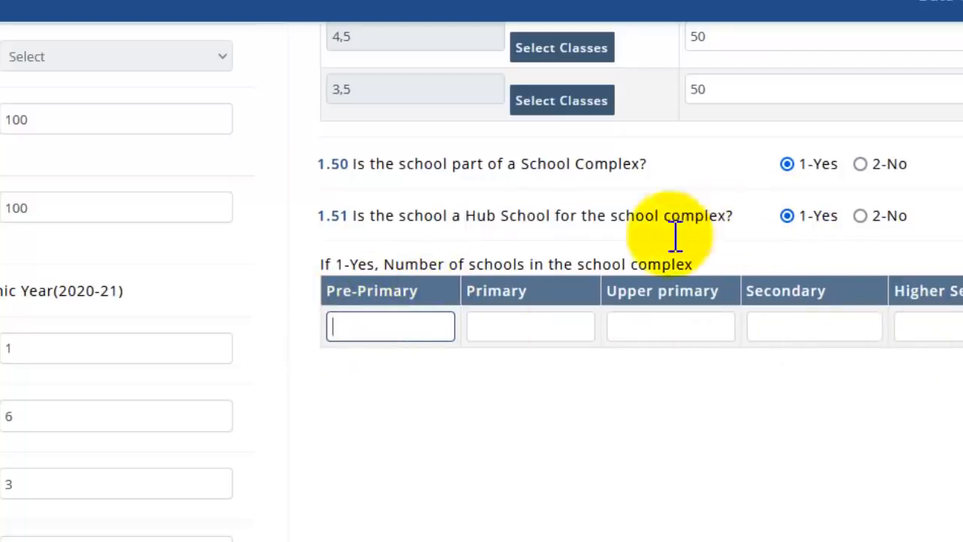
pyautogui.click(532, 331)
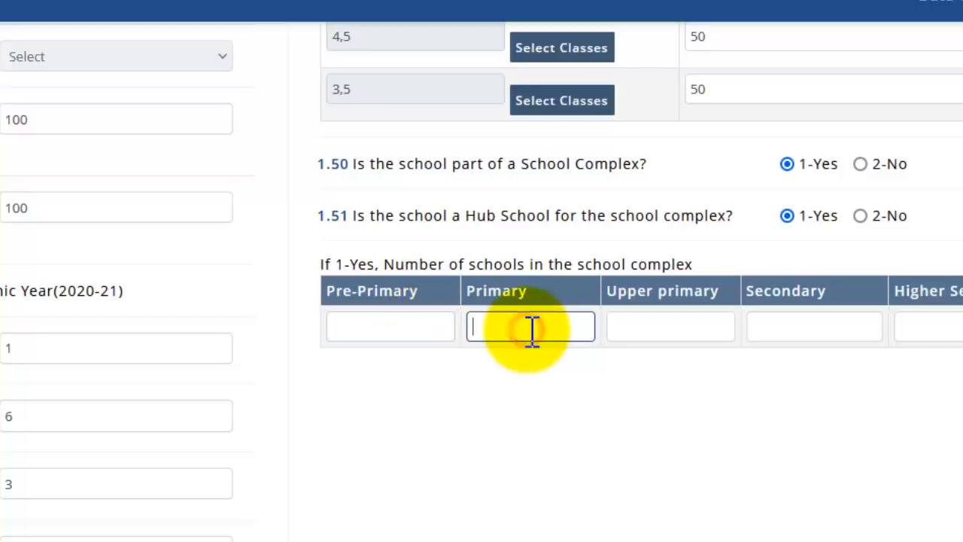
pyautogui.click(668, 322)
pyautogui.click(790, 322)
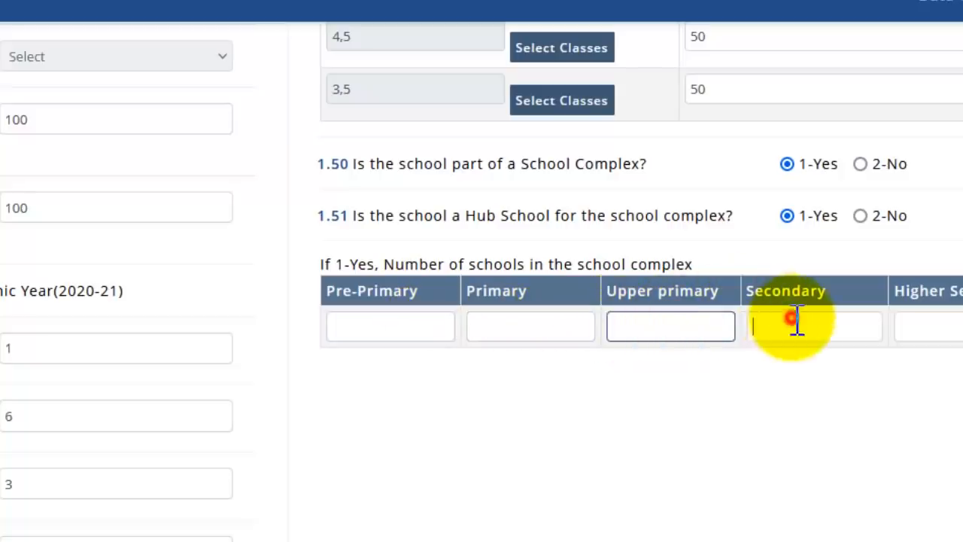
pyautogui.click(930, 331)
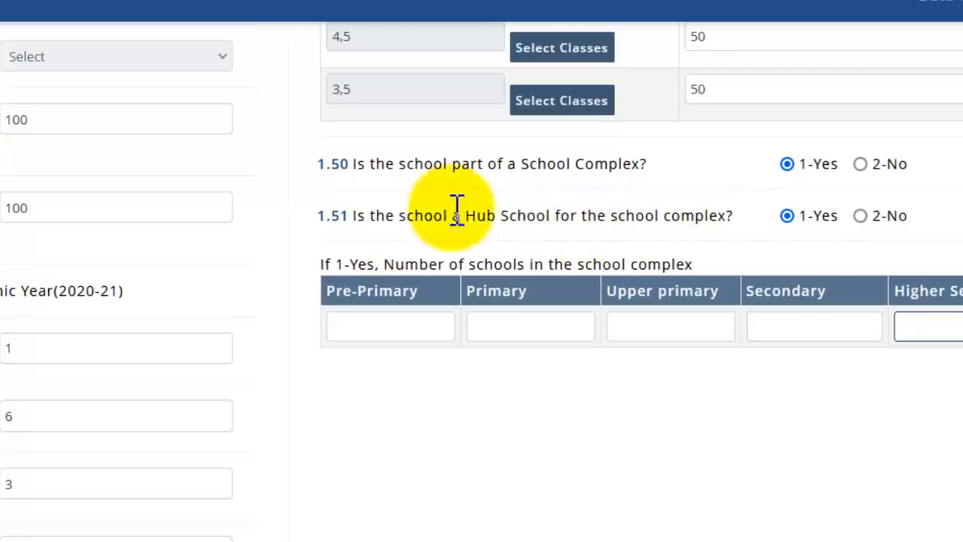
# Answer 2-No to 1.51 on being a Hub School, save the section and continue to 1.52.
pyautogui.moveTo(451, 216); pyautogui.dragTo(775, 225)
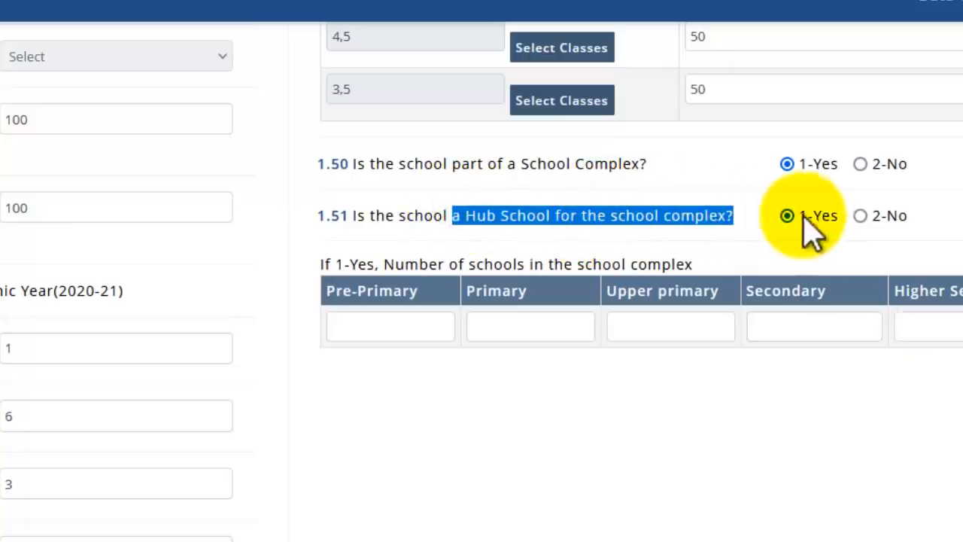
pyautogui.click(861, 216)
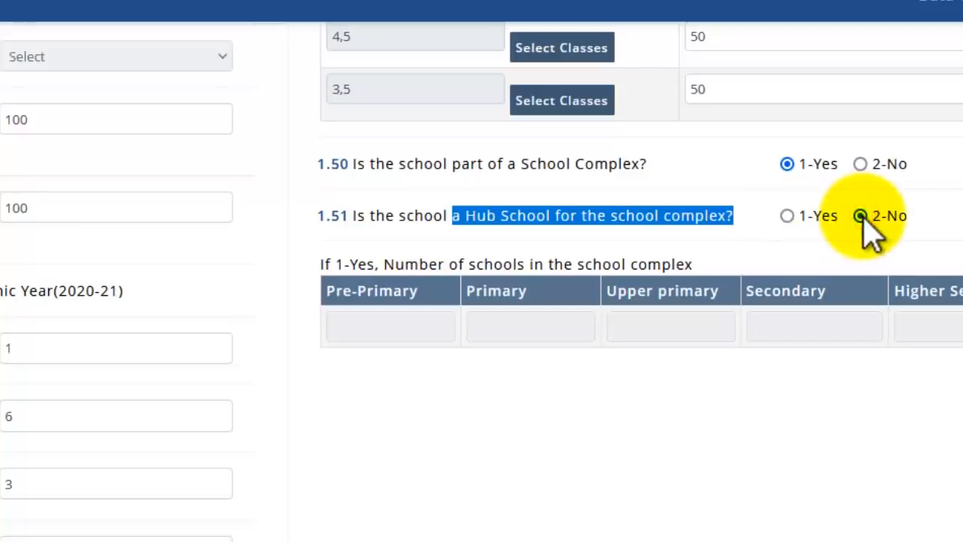
pyautogui.click(381, 316)
pyautogui.click(708, 326)
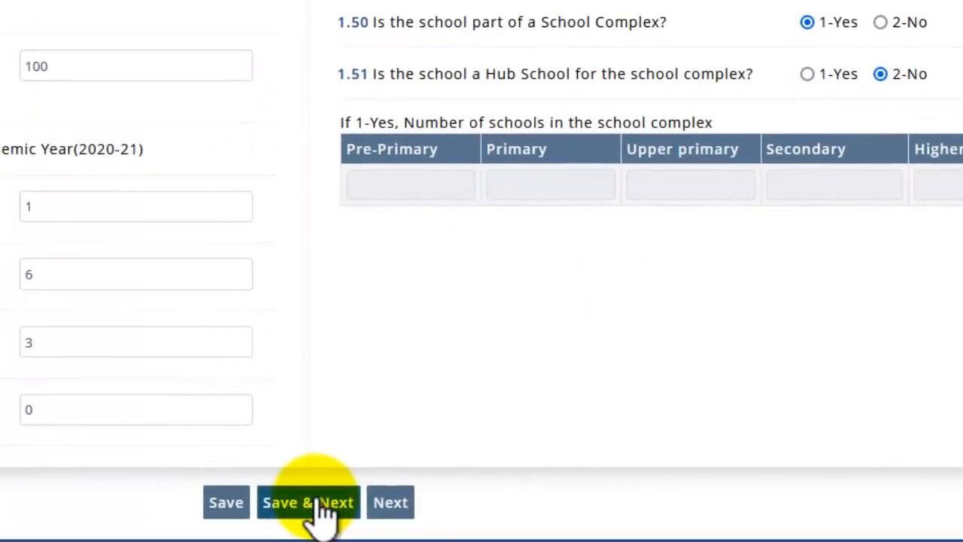
pyautogui.click(318, 504)
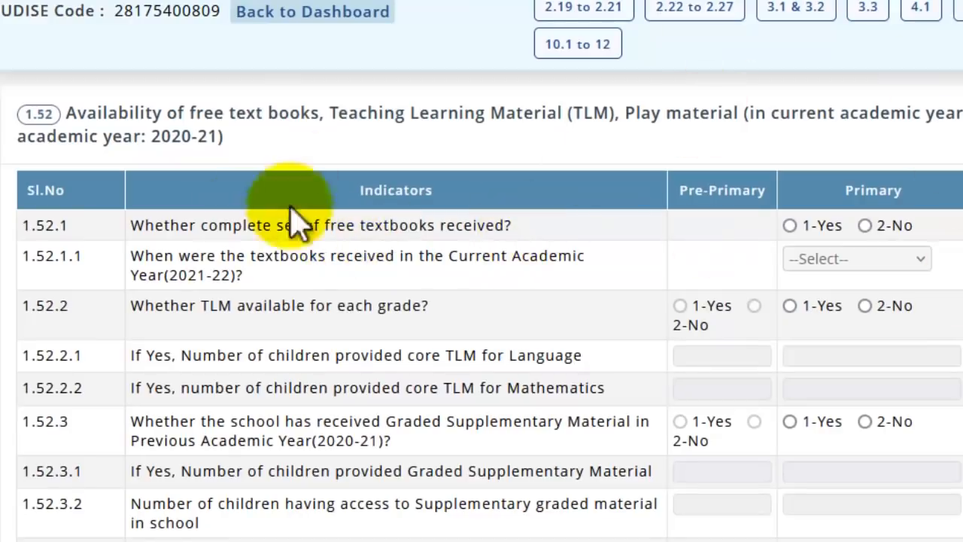
# Answer 1-Yes to 1.52.1 on free textbooks for Primary and choose 5 - May as the month they were received.
pyautogui.scroll(-2, 282, 214)
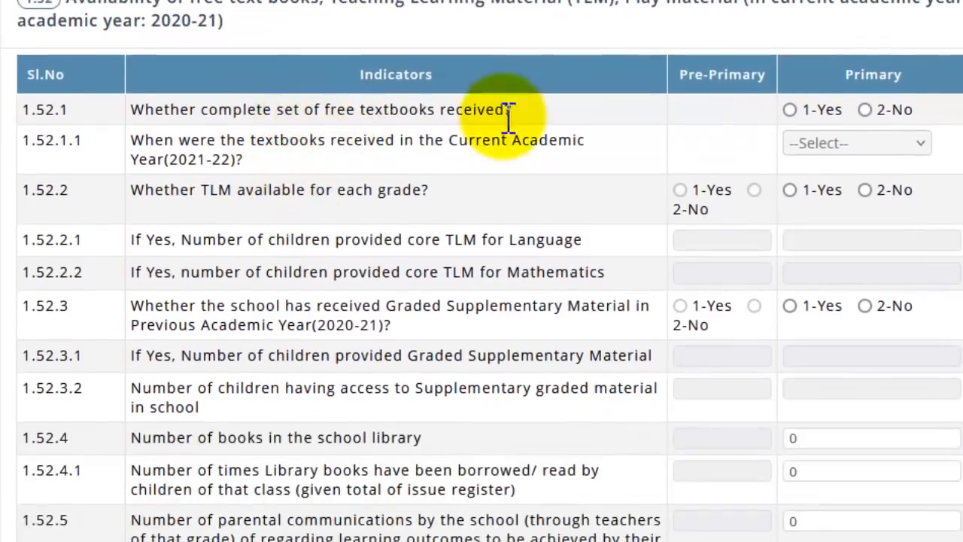
pyautogui.click(790, 110)
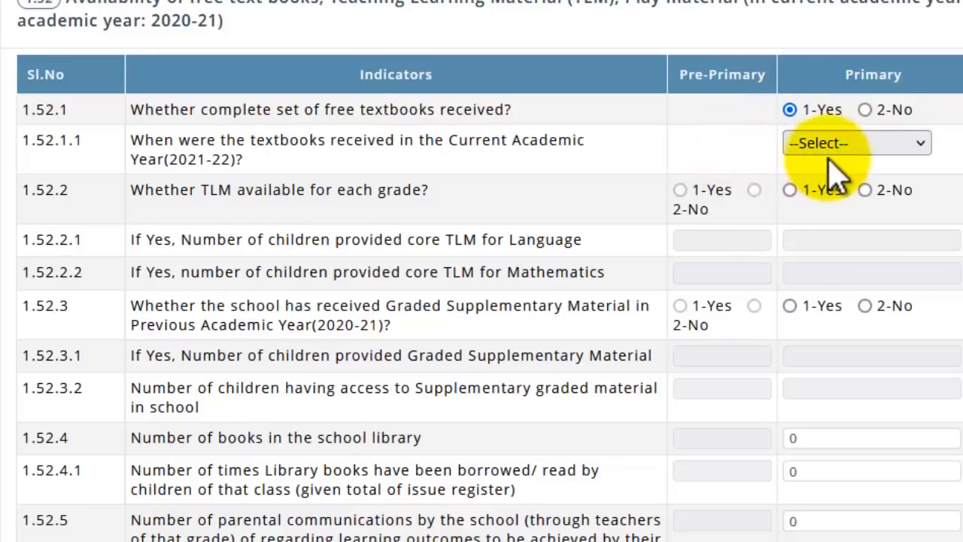
pyautogui.click(834, 147)
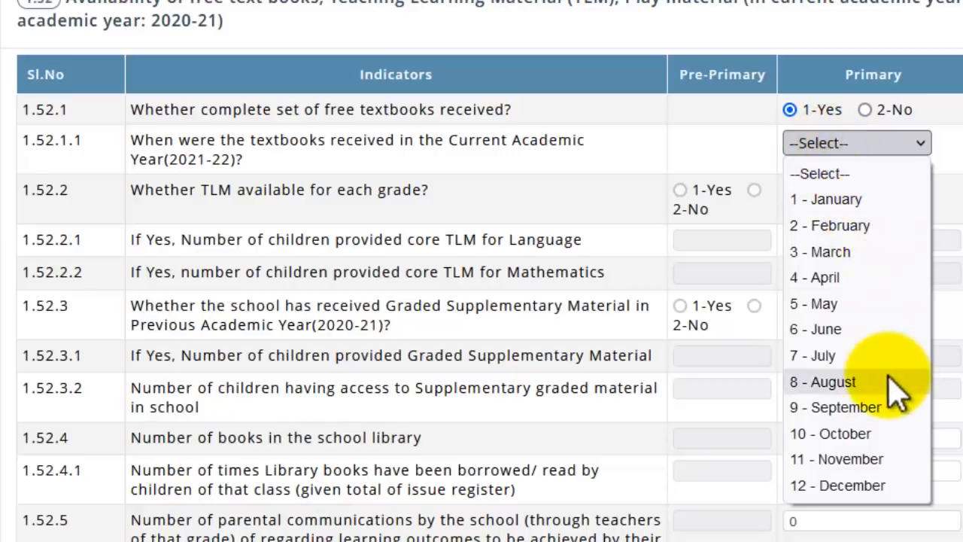
pyautogui.click(832, 303)
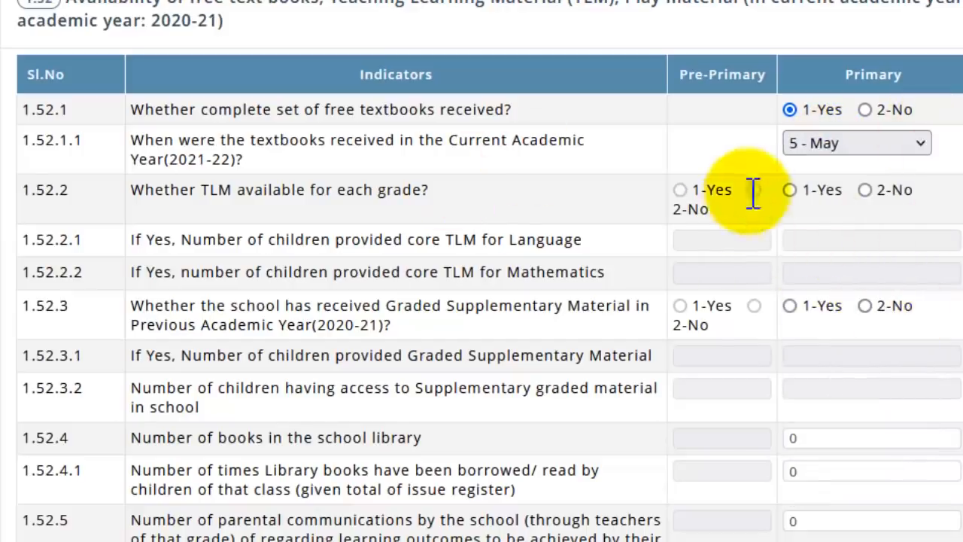
# Answer 1-Yes to 1.52.2 on TLM for Primary and enter 119 children each for Language and Mathematics core TLM.
pyautogui.scroll(-3, 753, 194)
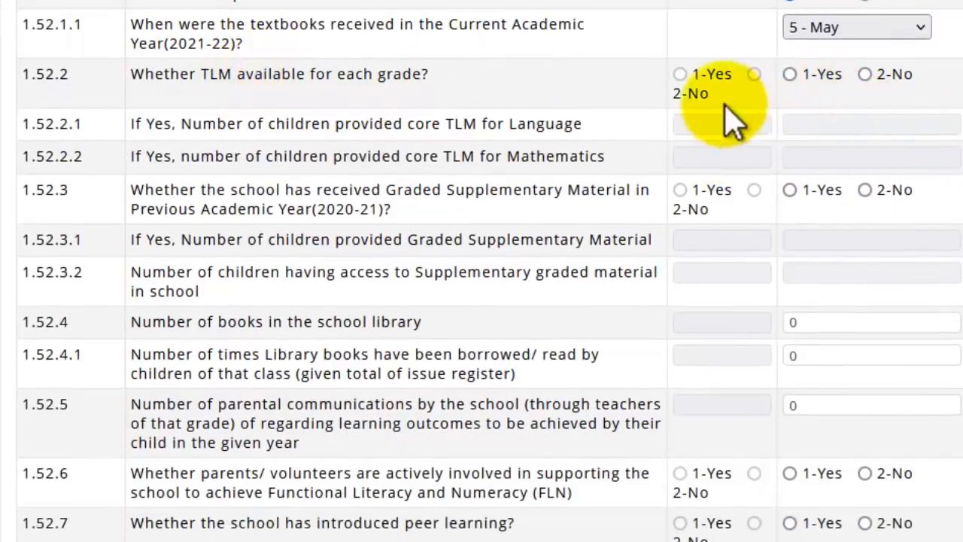
pyautogui.click(680, 74)
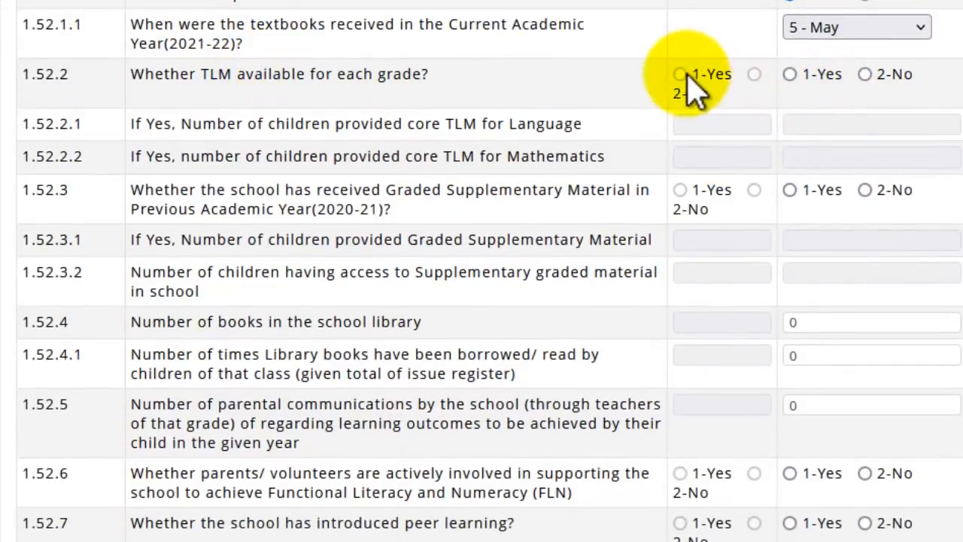
pyautogui.click(680, 75)
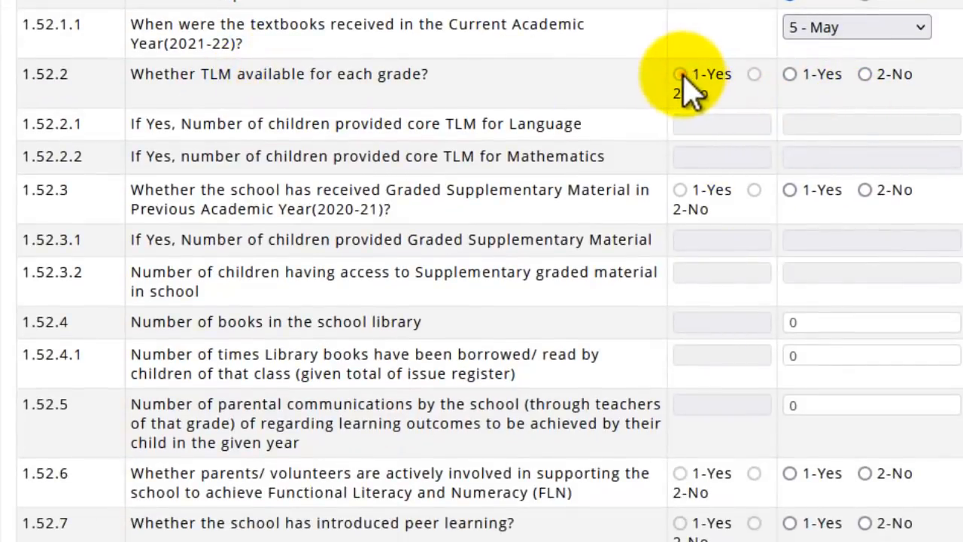
pyautogui.click(790, 74)
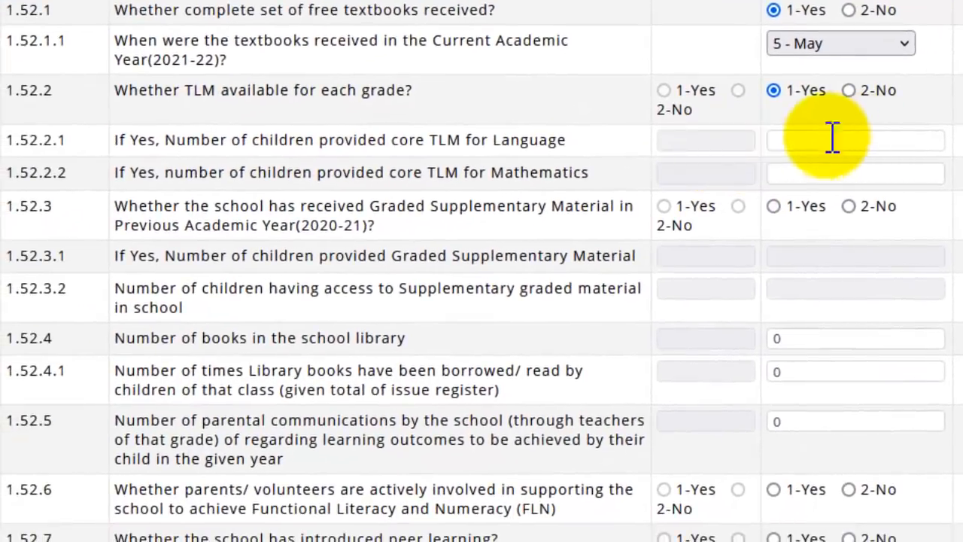
pyautogui.click(764, 177)
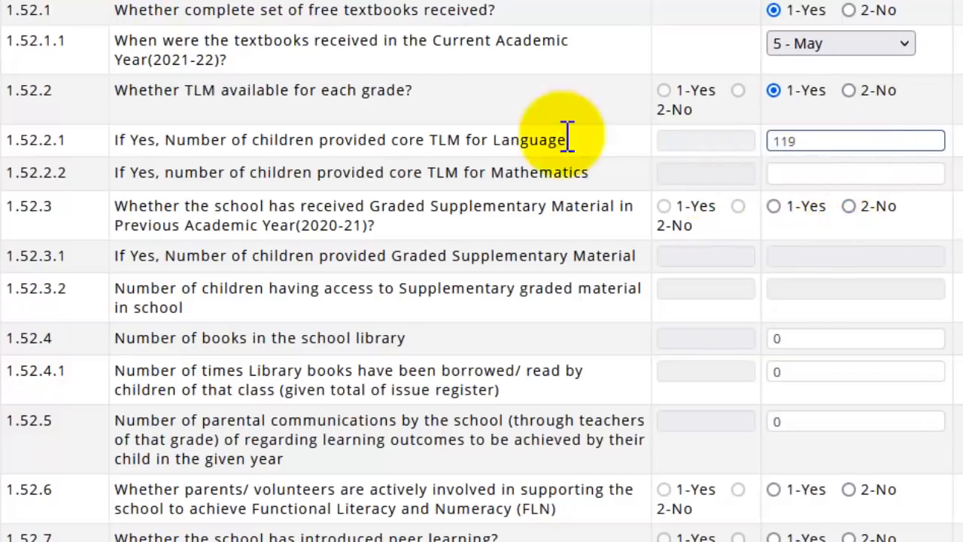
pyautogui.moveTo(565, 137); pyautogui.dragTo(440, 141)
pyautogui.click(820, 171)
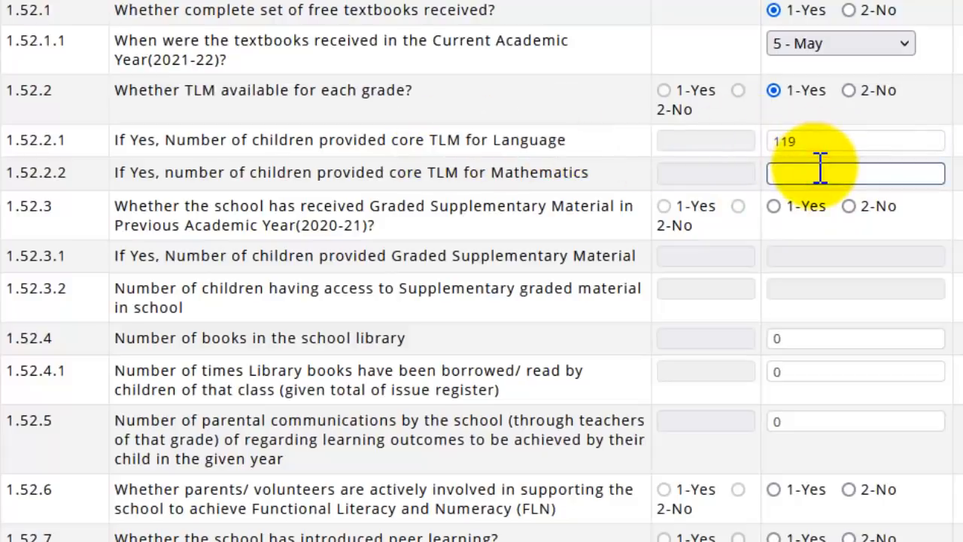
pyautogui.click(962, 177)
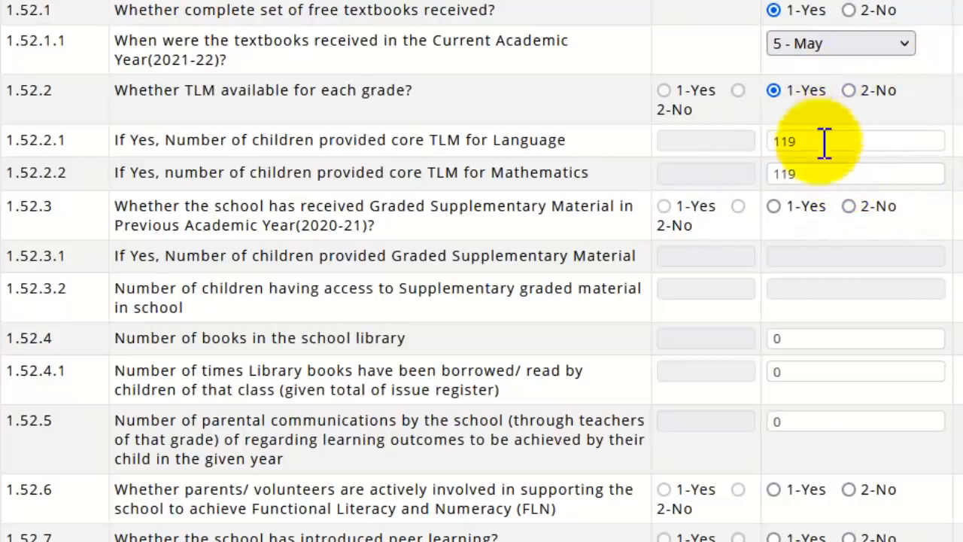
# Answer 1-Yes to 1.52.3 on Graded Supplementary Material for Primary and enter 80 children in both 1.52.3.1 and 1.52.3.2.
pyautogui.scroll(-3, 828, 203)
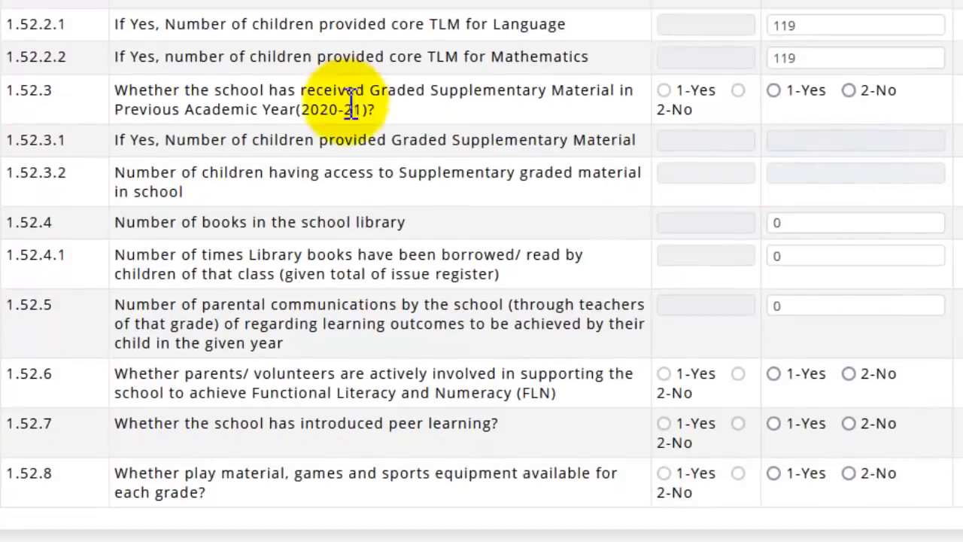
pyautogui.moveTo(440, 90); pyautogui.dragTo(602, 96)
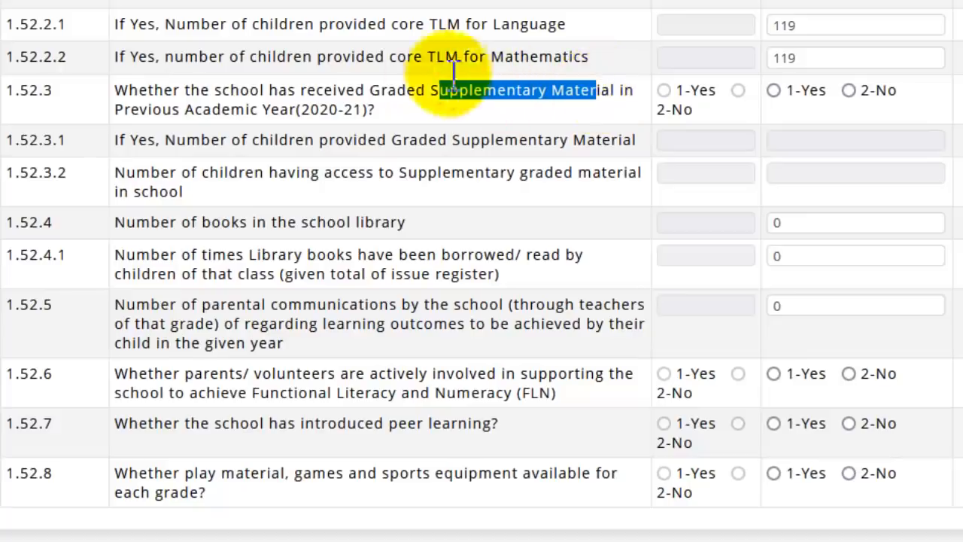
pyautogui.moveTo(281, 119); pyautogui.dragTo(381, 115)
pyautogui.click(775, 92)
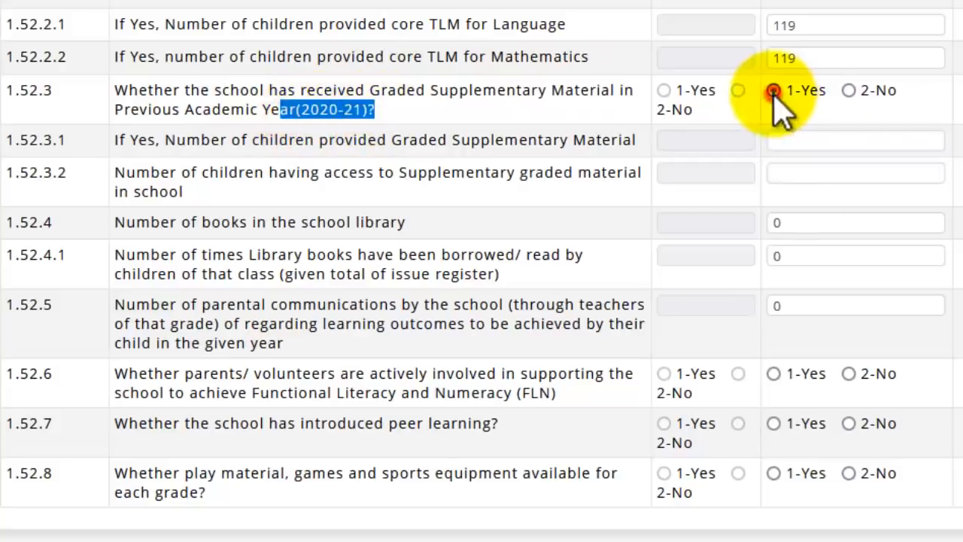
pyautogui.click(842, 137)
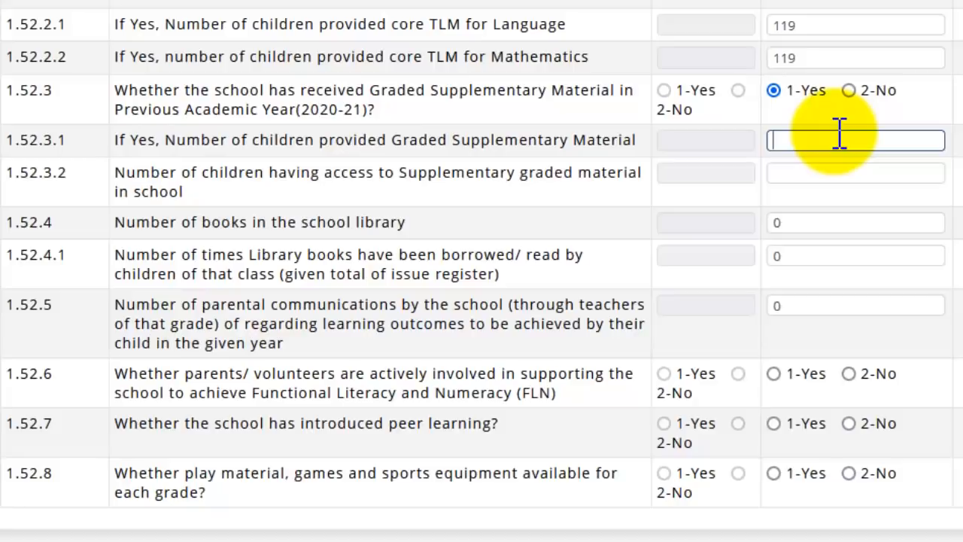
pyautogui.click(825, 180)
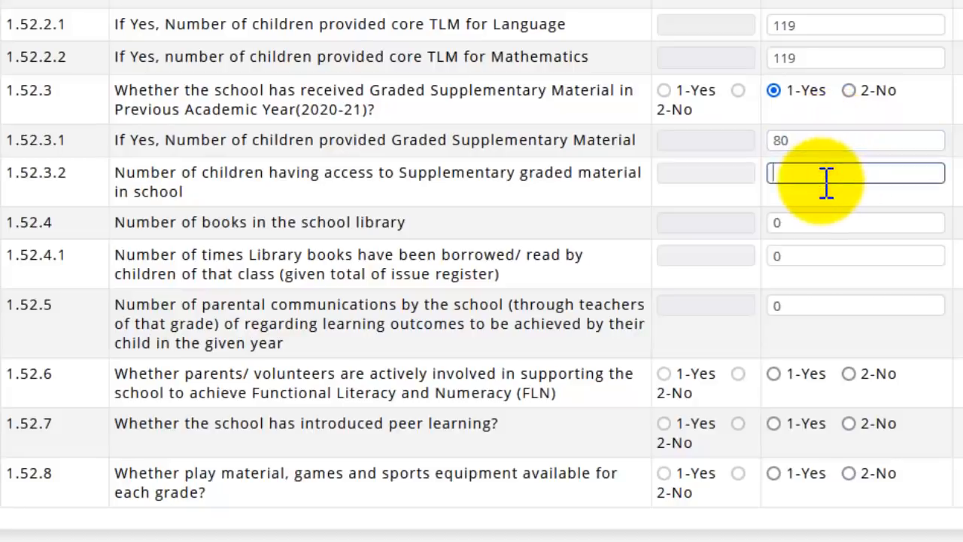
pyautogui.write('80')
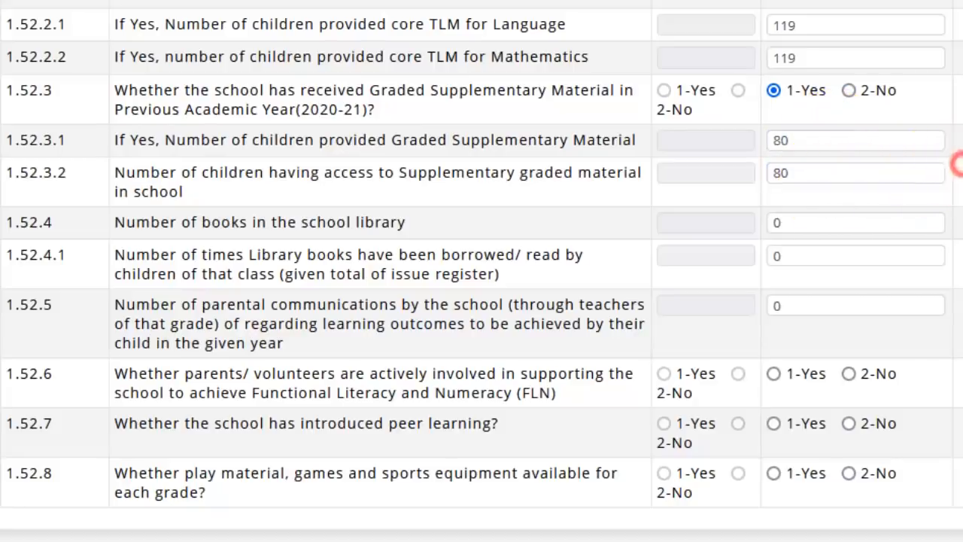
# Enter 500 books in the school library in 1.52.4 and 10 times borrowed or read in 1.52.4.1 for Primary.
pyautogui.scroll(-1, 698, 225)
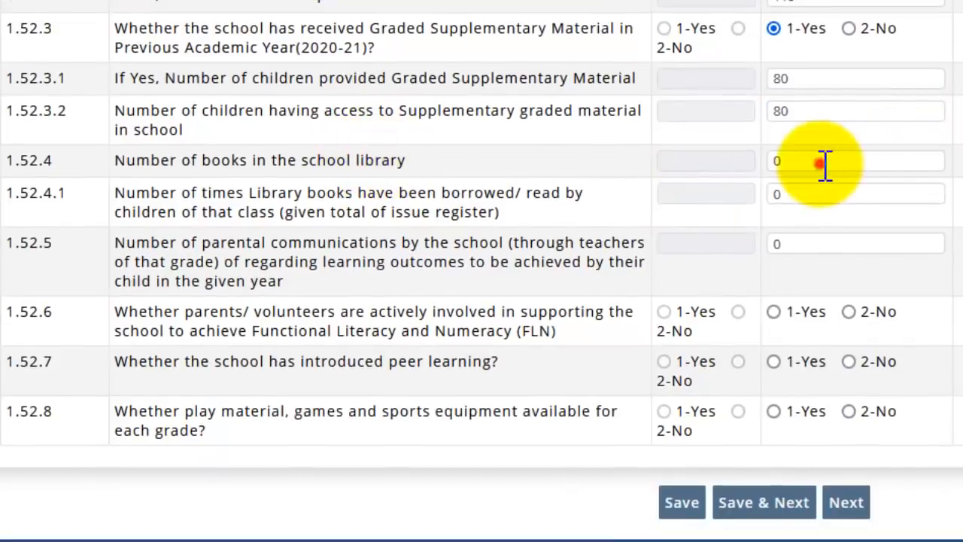
pyautogui.click(795, 162)
pyautogui.moveTo(796, 162); pyautogui.dragTo(775, 162)
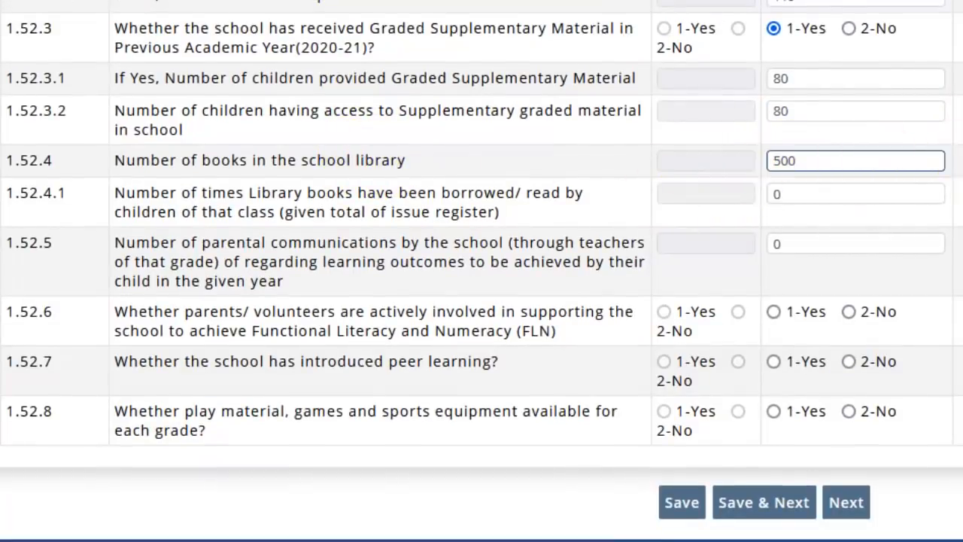
pyautogui.click(750, 195)
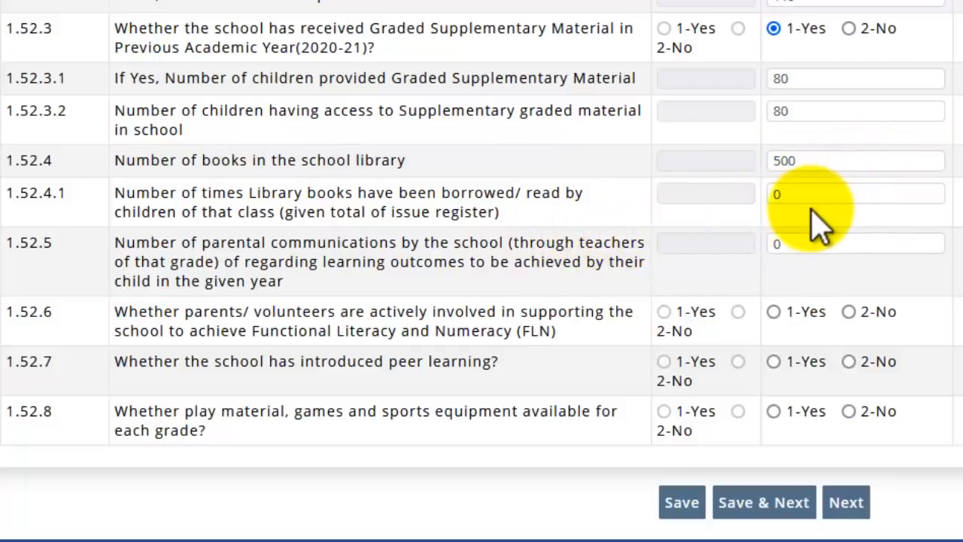
pyautogui.moveTo(806, 196); pyautogui.dragTo(752, 197)
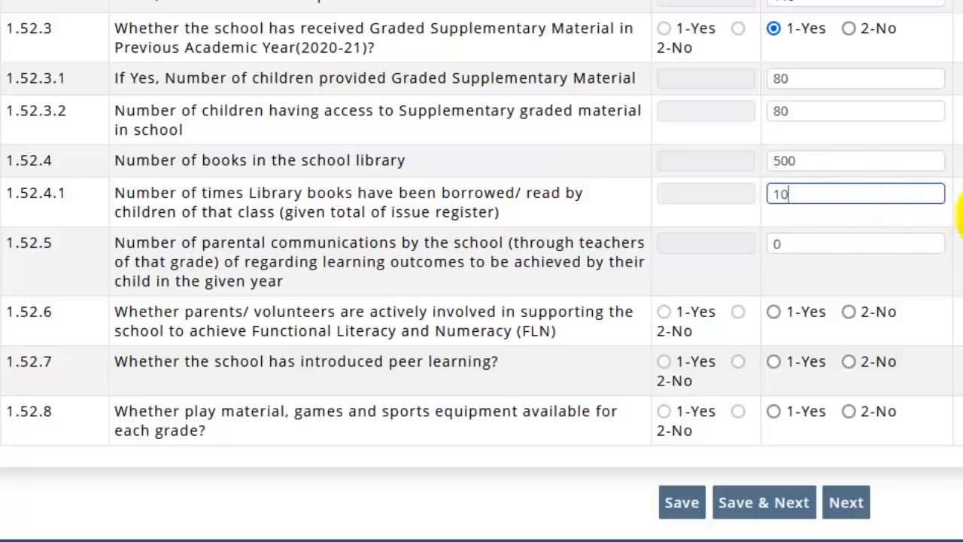
pyautogui.click(961, 216)
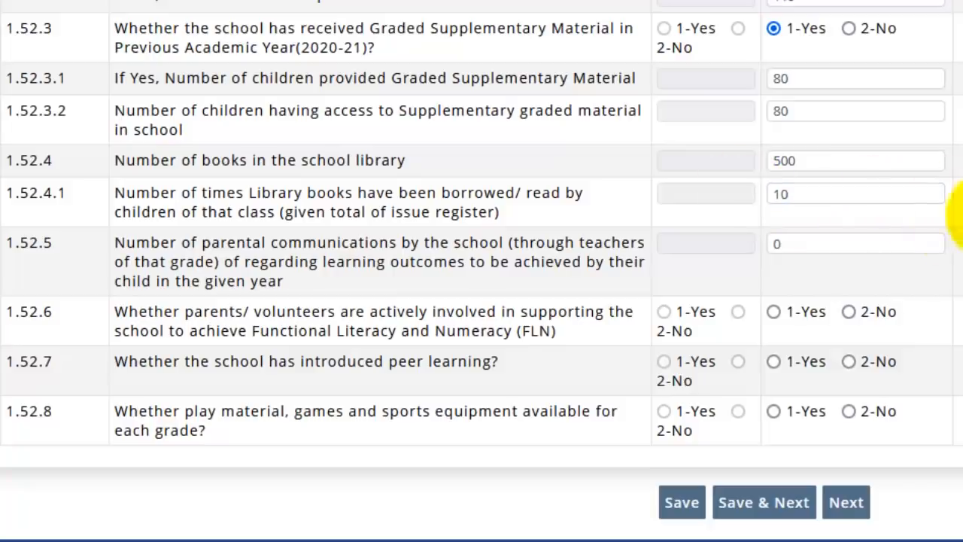
pyautogui.click(810, 195)
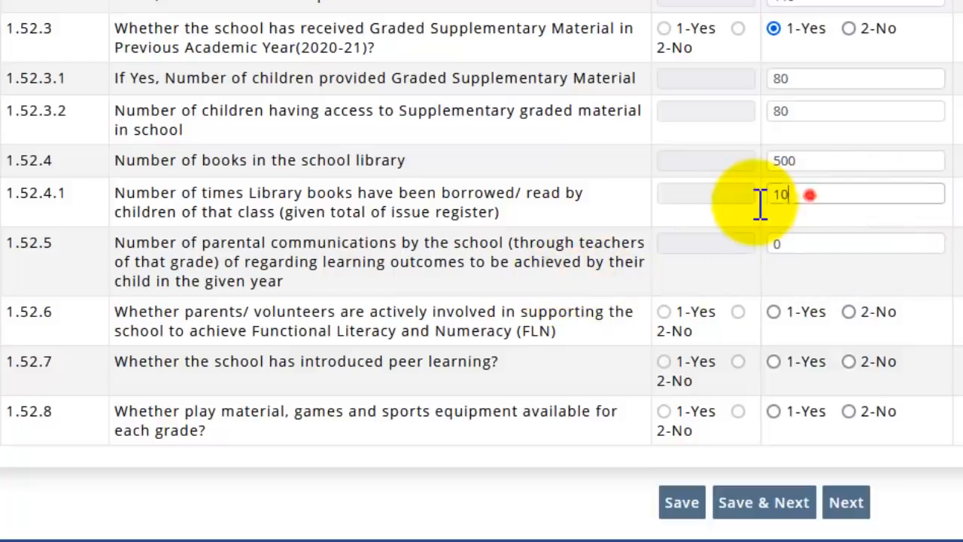
pyautogui.doubleClick(810, 194)
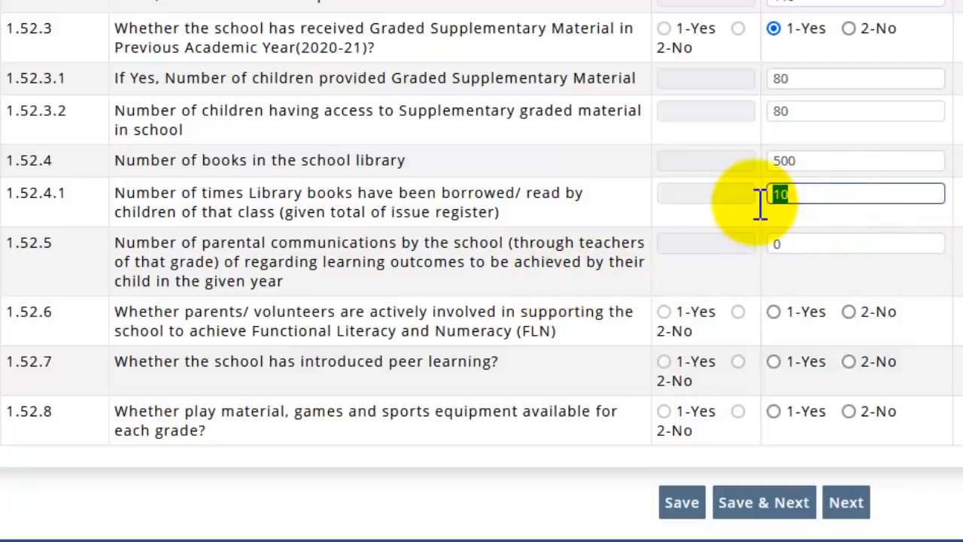
# Set the number of parental communications on learning outcomes in 1.52.5 to 8 for Primary.
pyautogui.moveTo(761, 197); pyautogui.dragTo(833, 247)
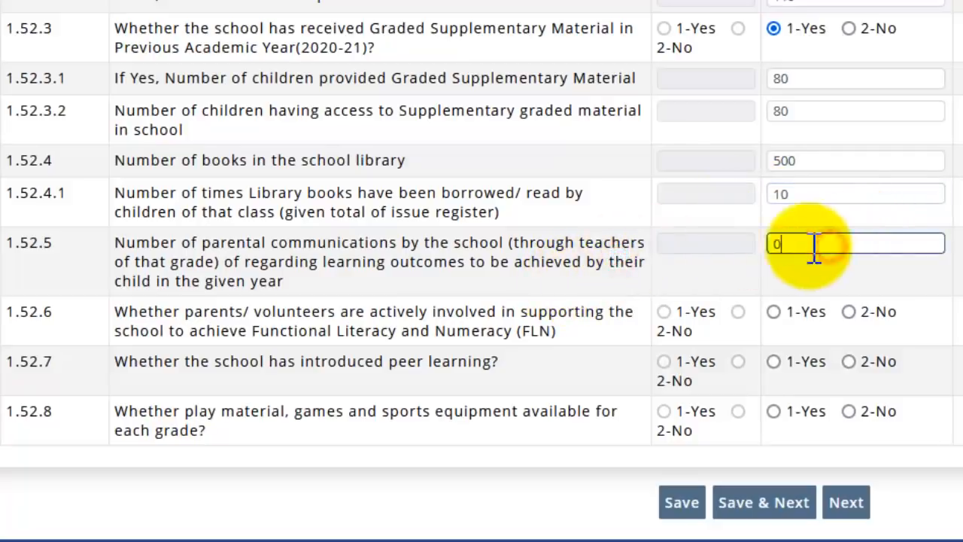
pyautogui.moveTo(117, 259); pyautogui.dragTo(336, 284)
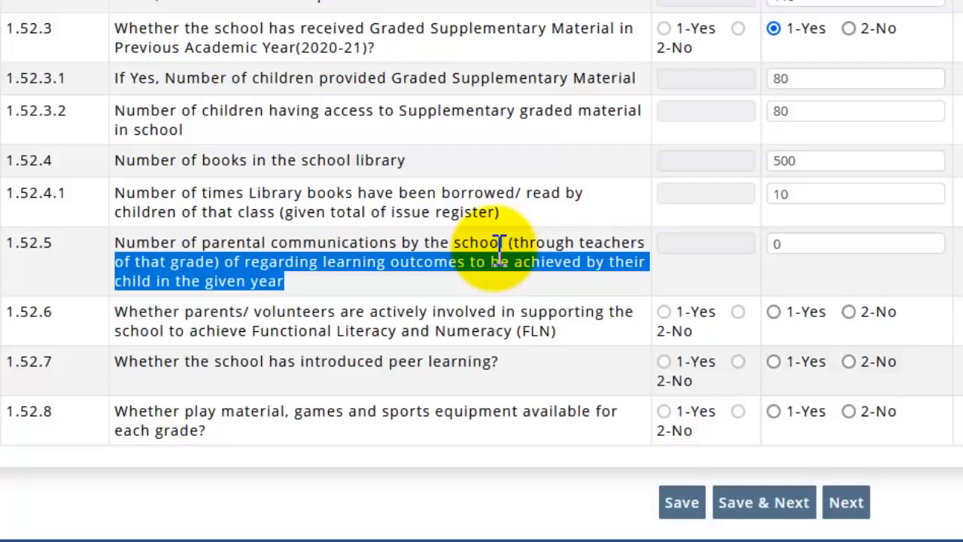
pyautogui.click(823, 242)
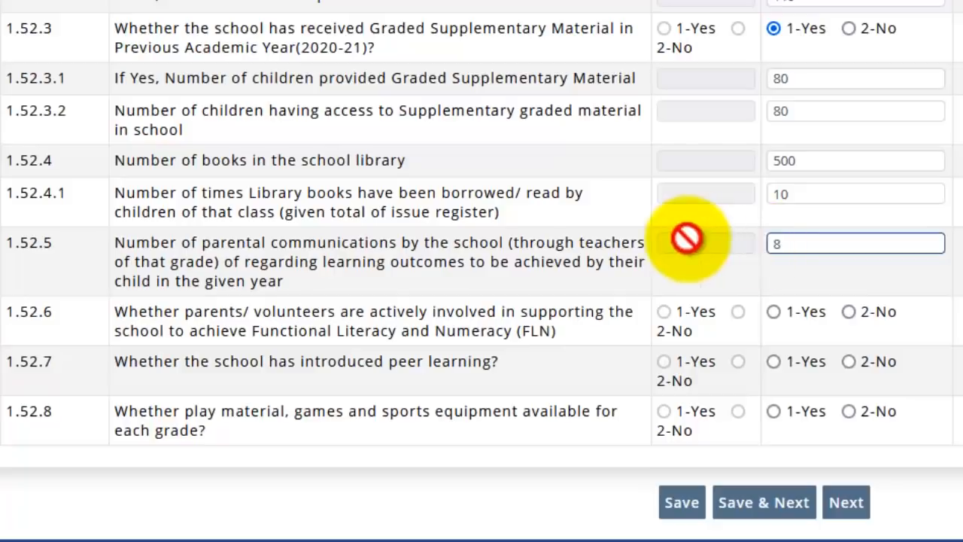
pyautogui.click(934, 258)
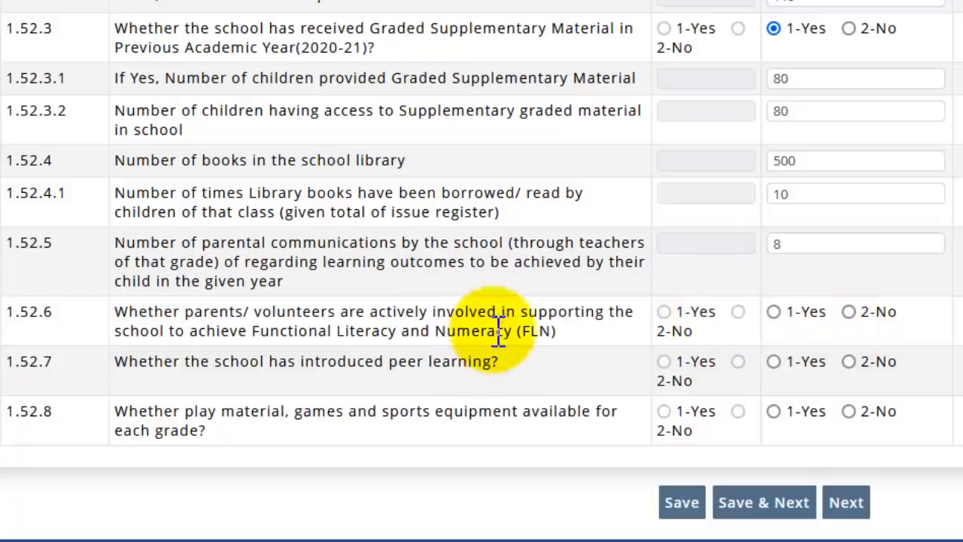
# Answer 1-Yes for Primary to 1.52.6 on parent and volunteer support for FLN and 1.52.7 on peer learning.
pyautogui.moveTo(496, 331); pyautogui.dragTo(553, 331)
pyautogui.click(774, 313)
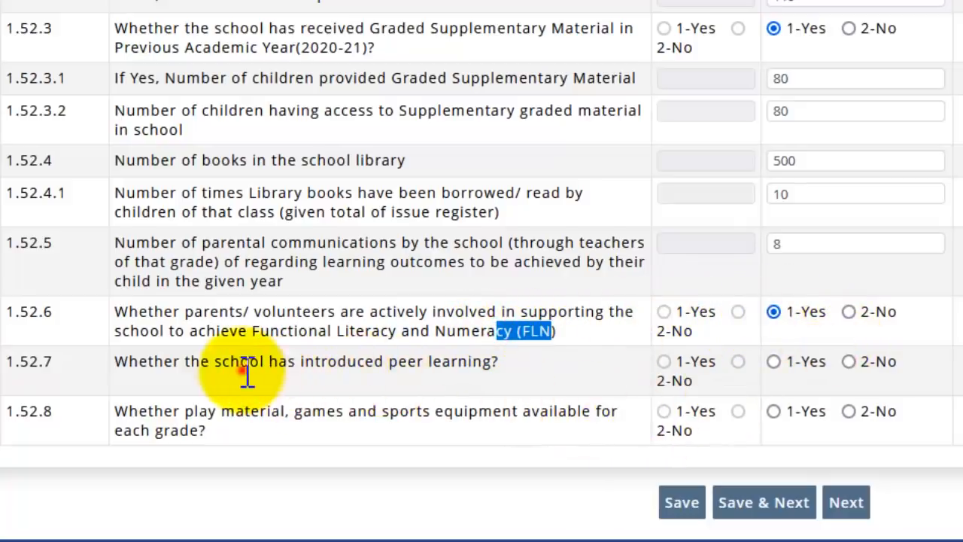
pyautogui.moveTo(240, 366); pyautogui.dragTo(843, 395)
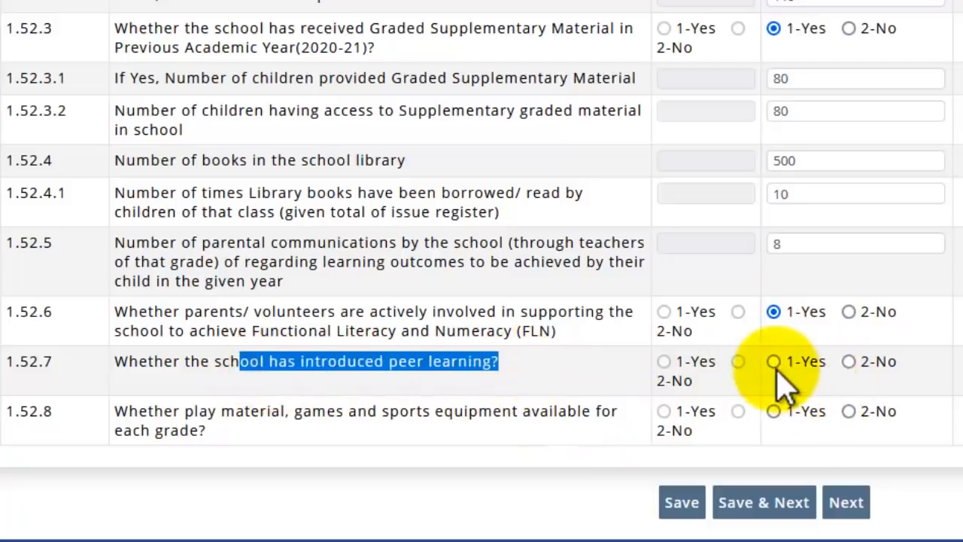
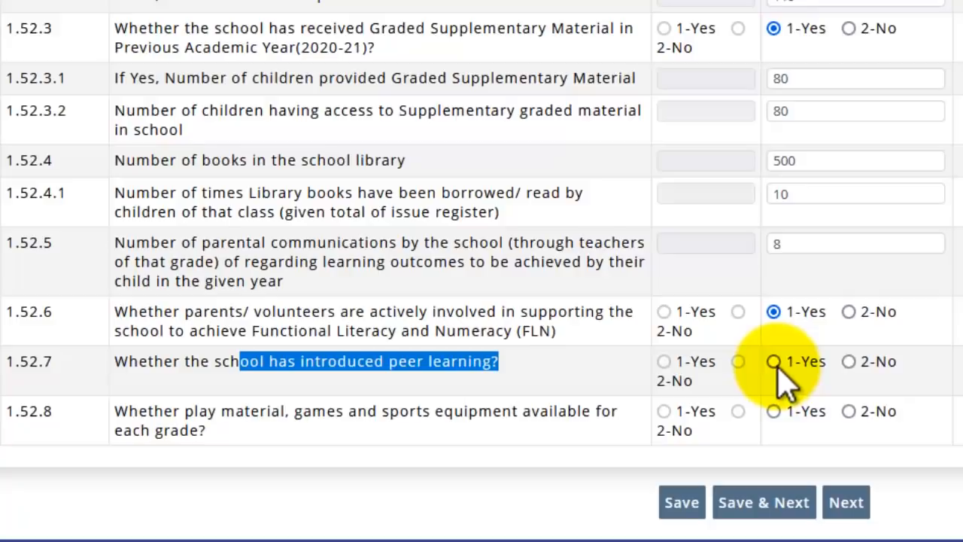
pyautogui.click(773, 362)
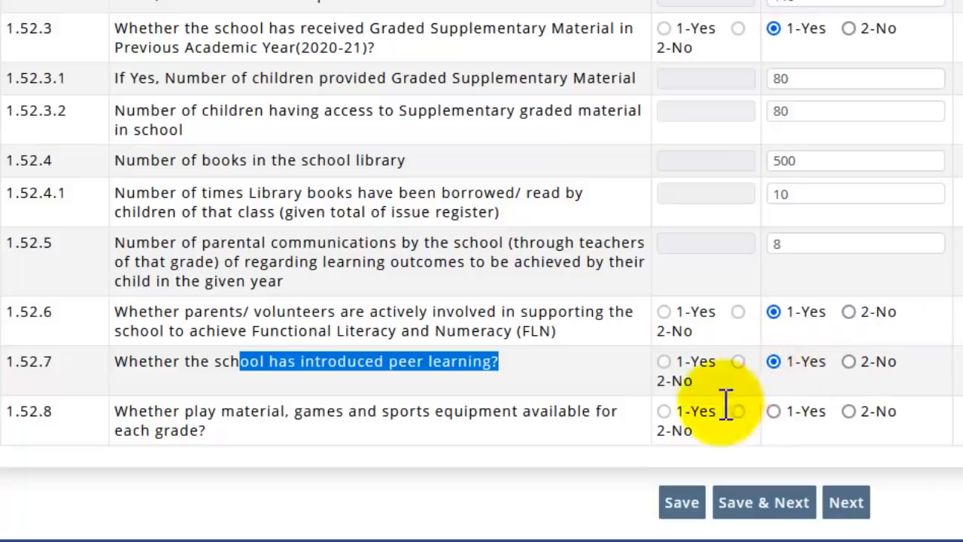
# Answer 1-Yes to 1.52.8 on play material and sports equipment for Primary, save the section and continue to 1.53.
pyautogui.moveTo(250, 411); pyautogui.dragTo(200, 456)
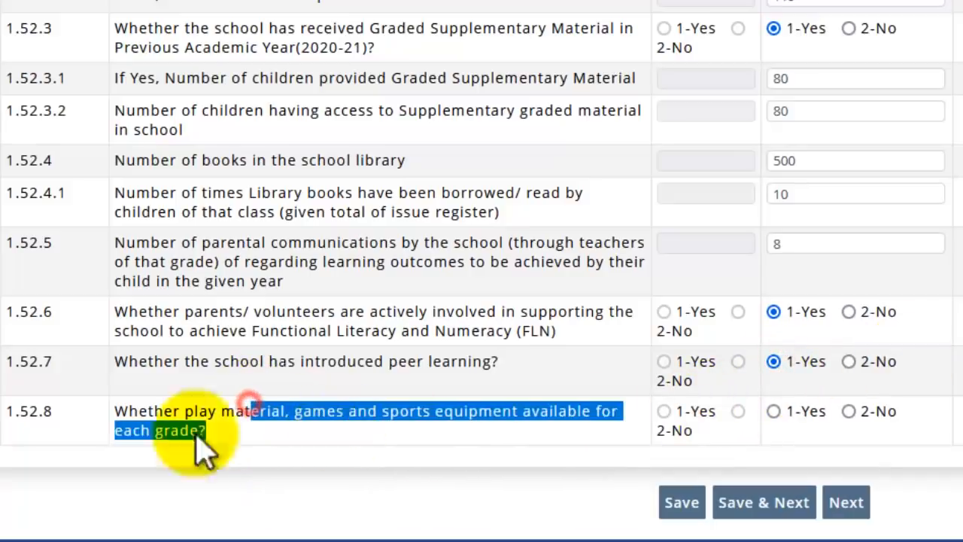
pyautogui.click(774, 413)
pyautogui.click(767, 499)
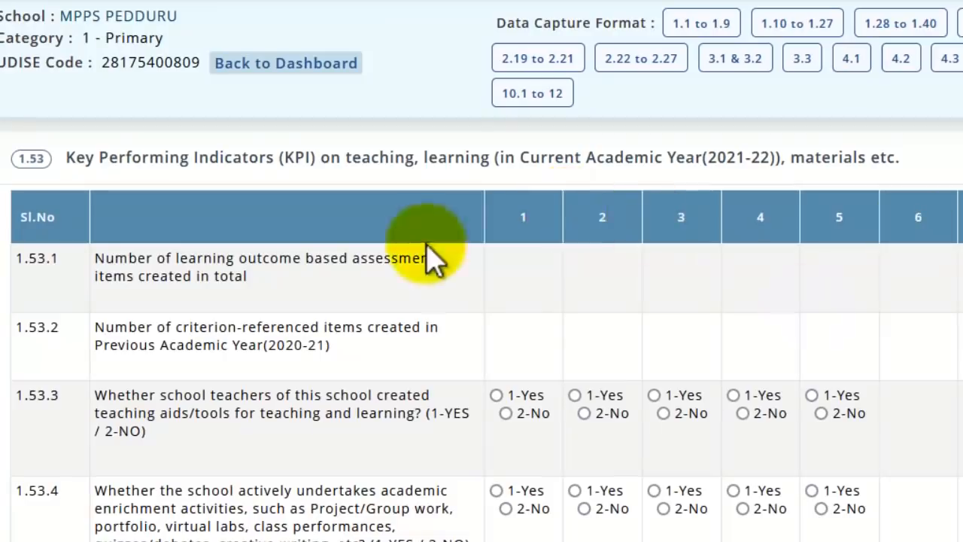
# Examine items 1.53.1 and 1.53.2 on assessment and criterion-referenced items and their class columns in the KPI table.
pyautogui.click(509, 218)
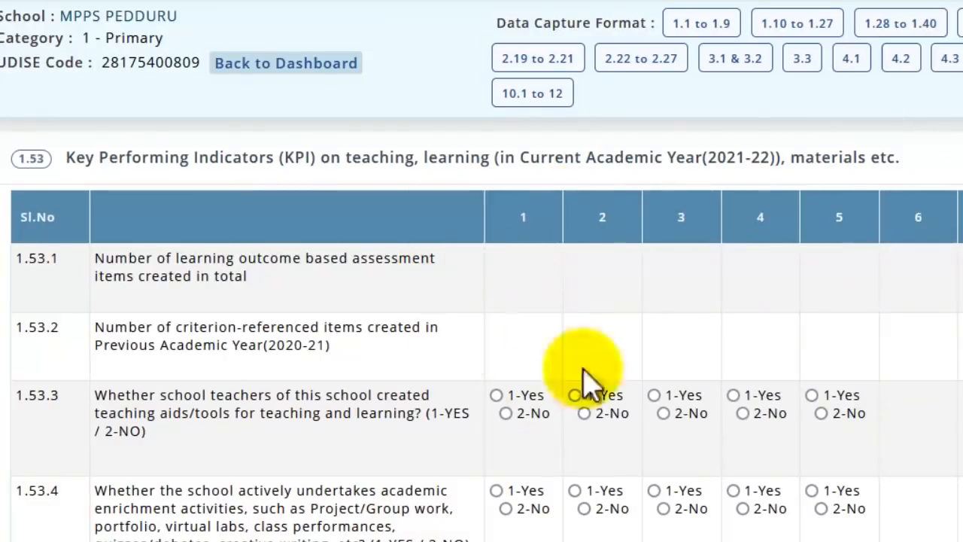
pyautogui.scroll(-2, 752, 346)
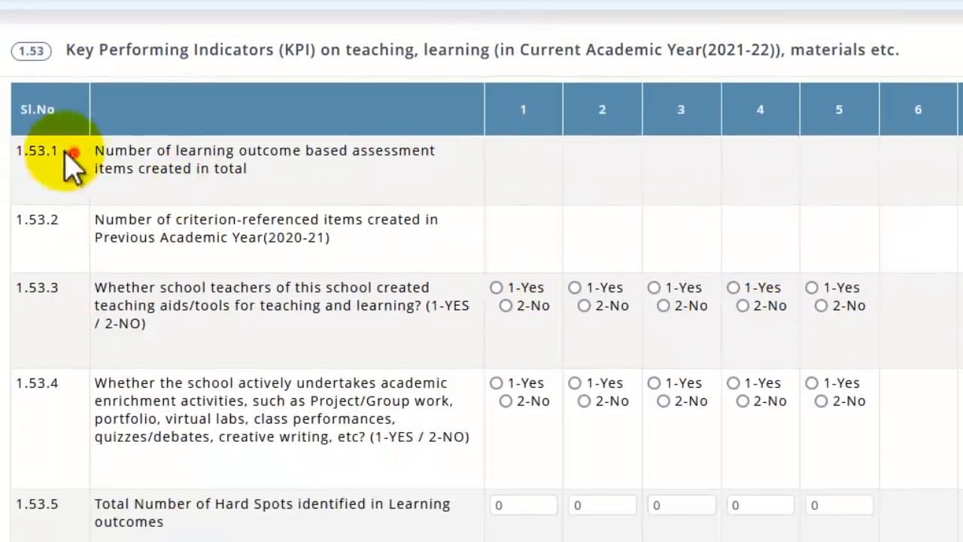
pyautogui.moveTo(72, 152); pyautogui.dragTo(30, 154)
pyautogui.moveTo(64, 218); pyautogui.dragTo(594, 192)
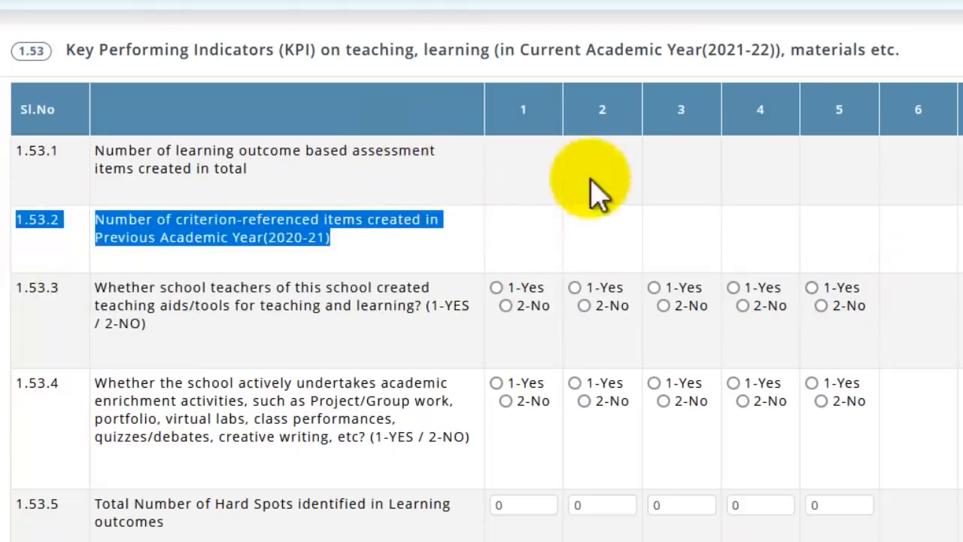
pyautogui.click(543, 180)
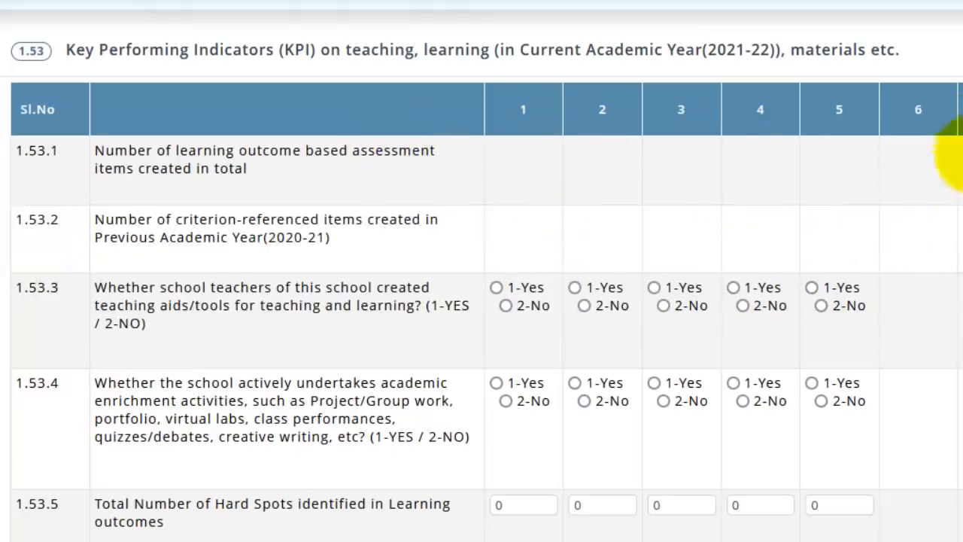
pyautogui.scroll(-3, 395, 237)
pyautogui.scroll(3, 124, 184)
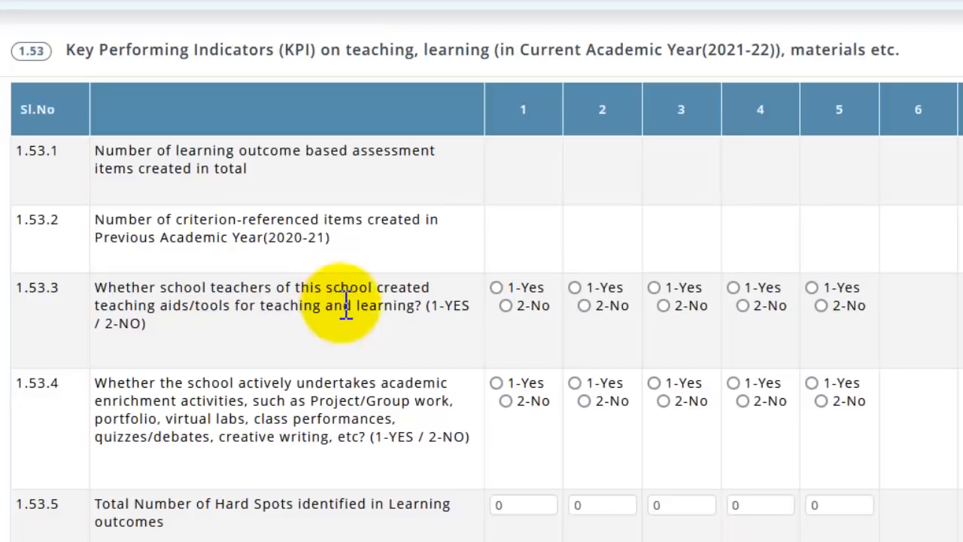
# Answer 1-Yes to 1.53.3 on teacher-created teaching aids and tools for each of classes 1 to 5.
pyautogui.scroll(1, 663, 303)
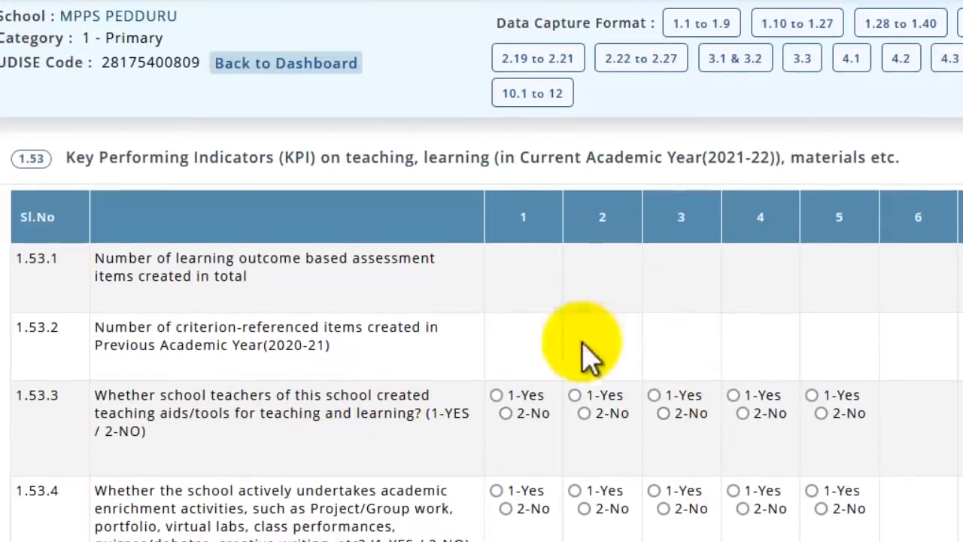
pyautogui.click(496, 395)
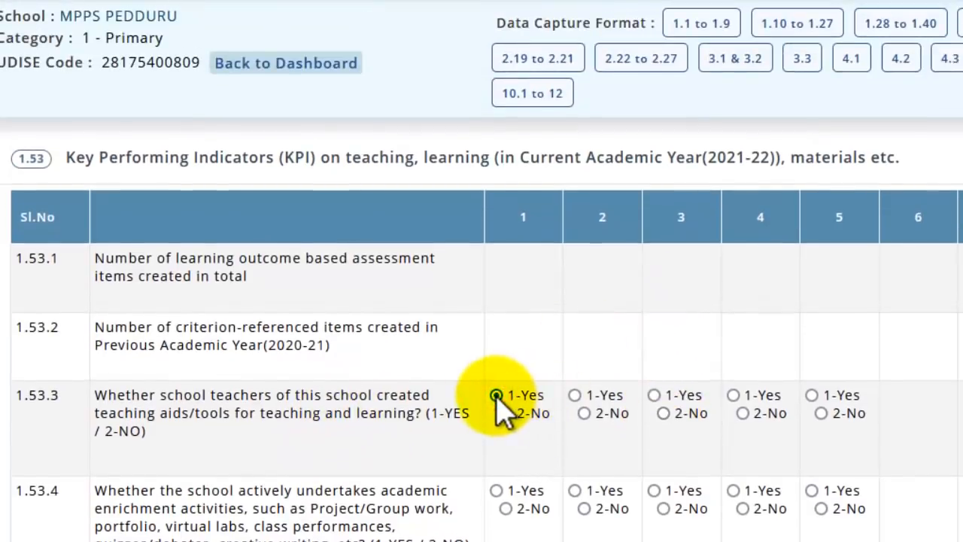
pyautogui.click(575, 395)
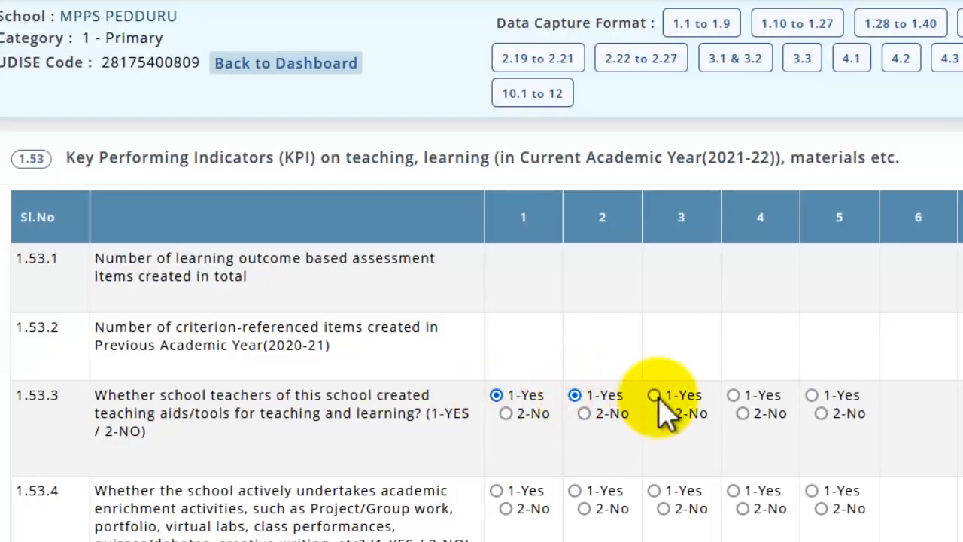
pyautogui.click(654, 395)
pyautogui.click(735, 396)
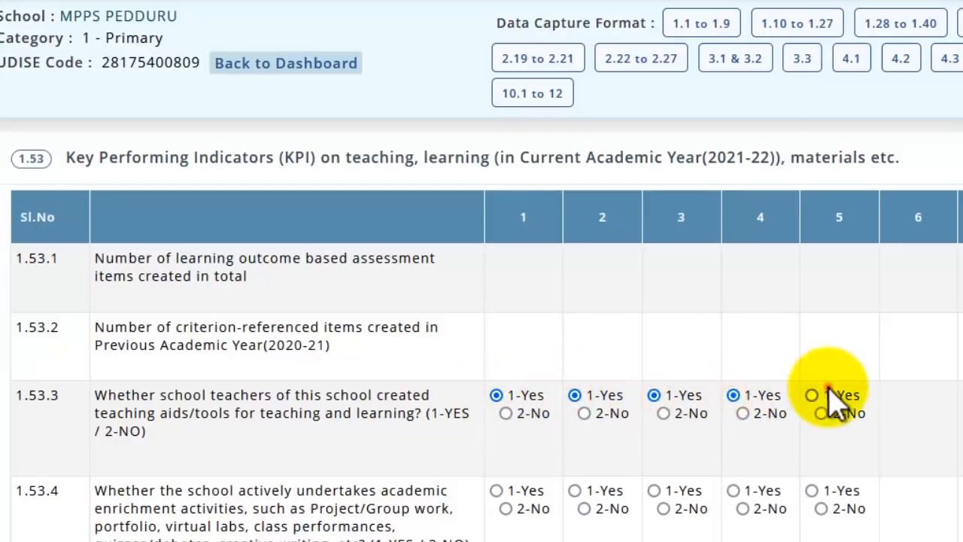
pyautogui.click(812, 394)
# Answer 1-Yes to 1.53.4 on academic enrichment activities for each of classes 1 to 5.
pyautogui.scroll(-2, 929, 407)
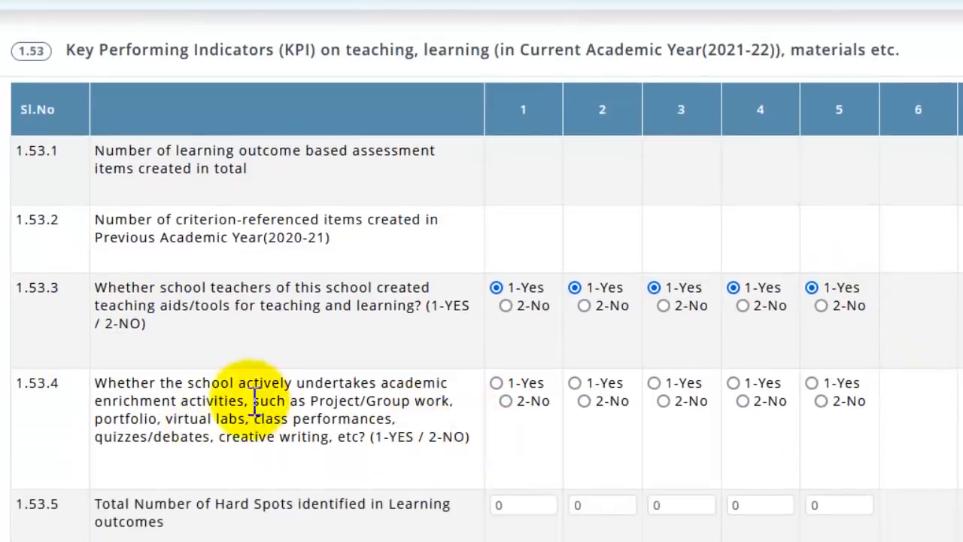
pyautogui.moveTo(185, 384); pyautogui.dragTo(392, 418)
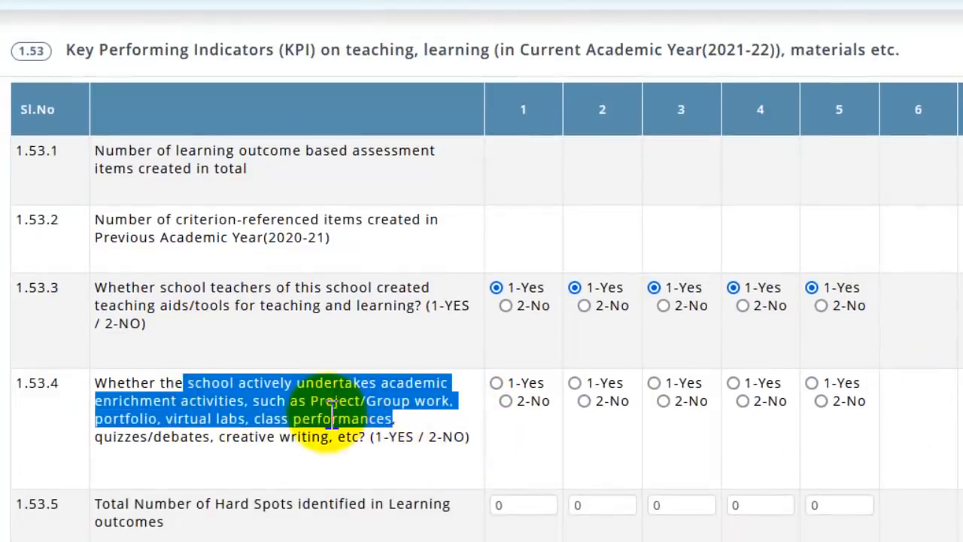
pyautogui.click(496, 383)
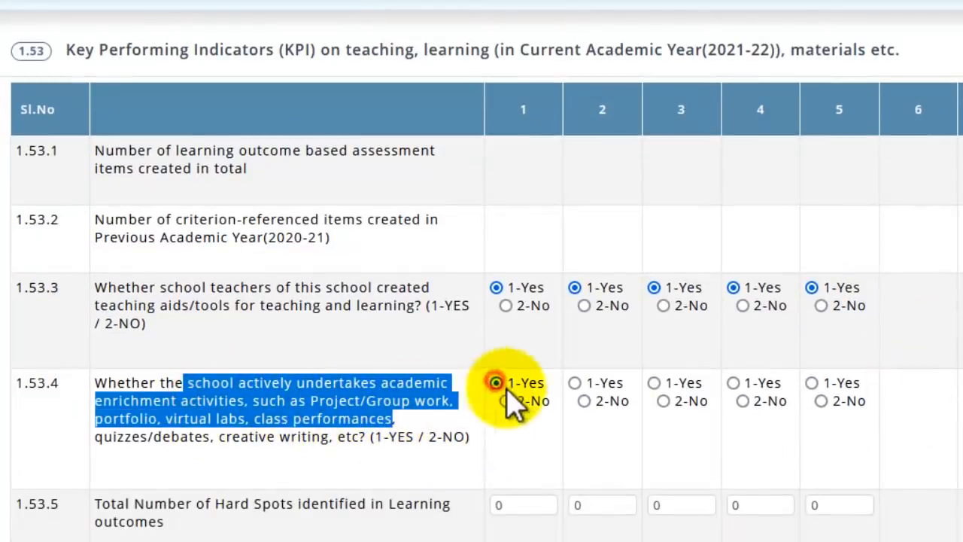
pyautogui.click(574, 382)
pyautogui.click(654, 384)
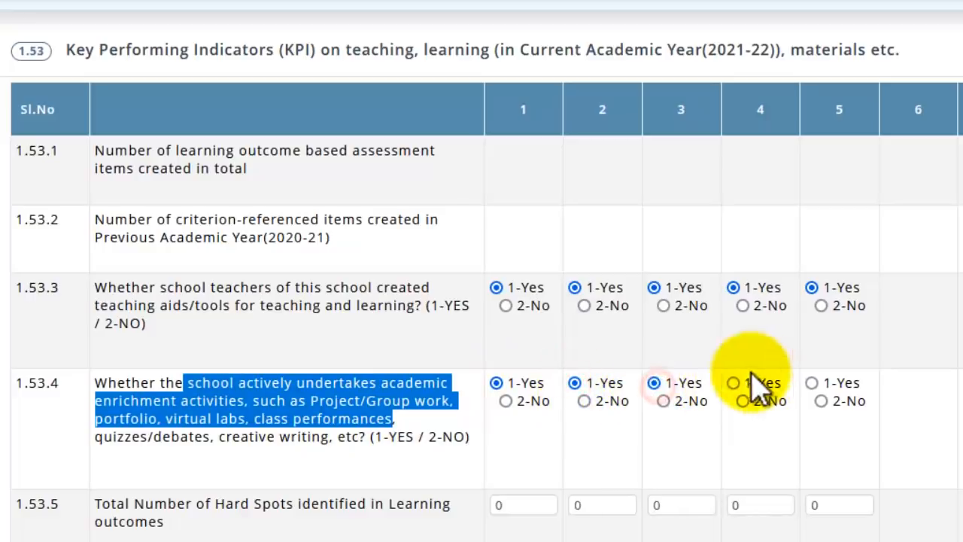
pyautogui.click(734, 384)
pyautogui.click(811, 383)
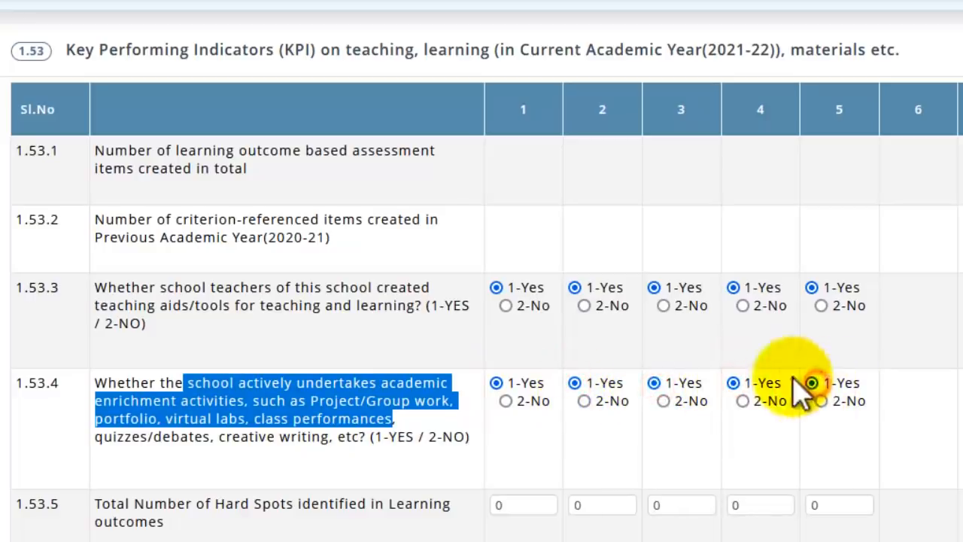
# Examine item 1.53.5 on hard spots identified in learning outcomes and its count fields for classes 1 to 5.
pyautogui.scroll(-2, 481, 316)
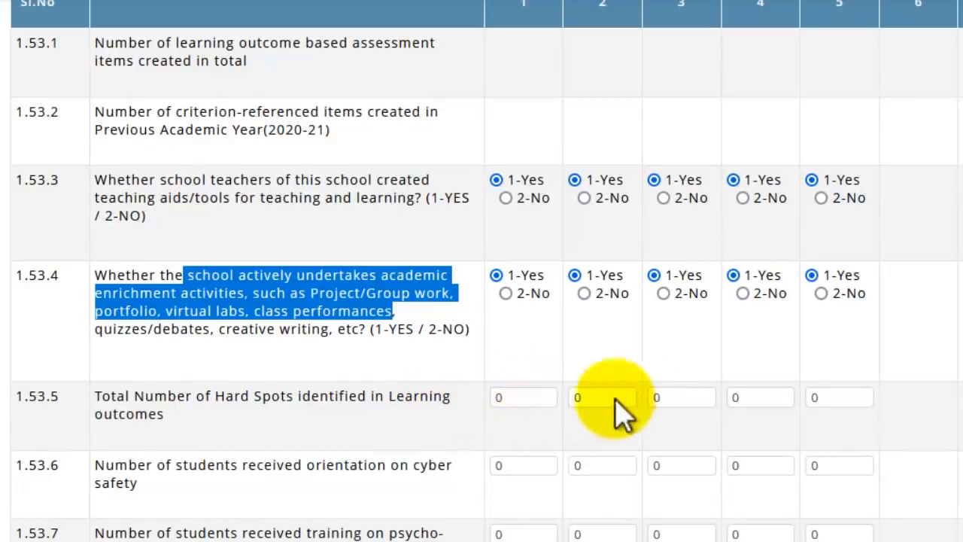
pyautogui.scroll(2, 669, 399)
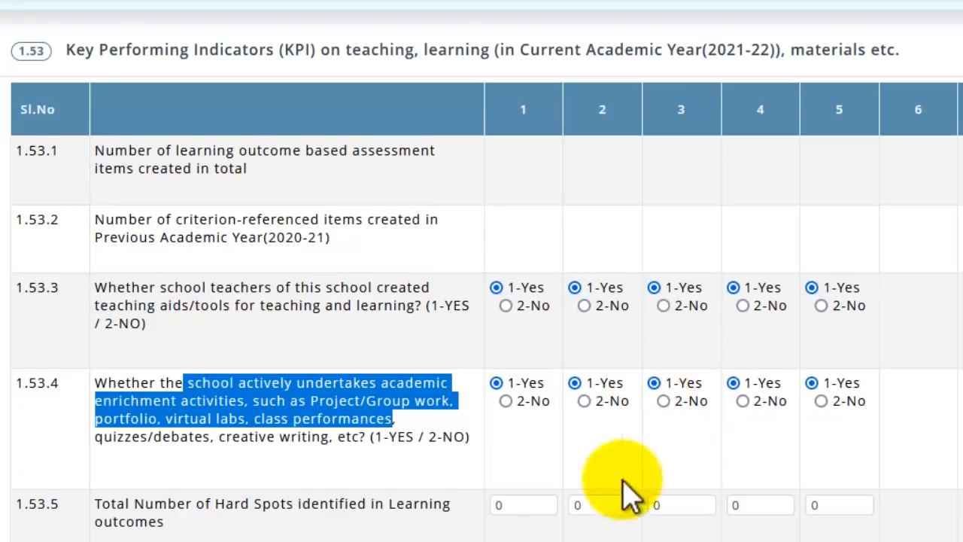
pyautogui.scroll(-2, 624, 494)
pyautogui.click(529, 397)
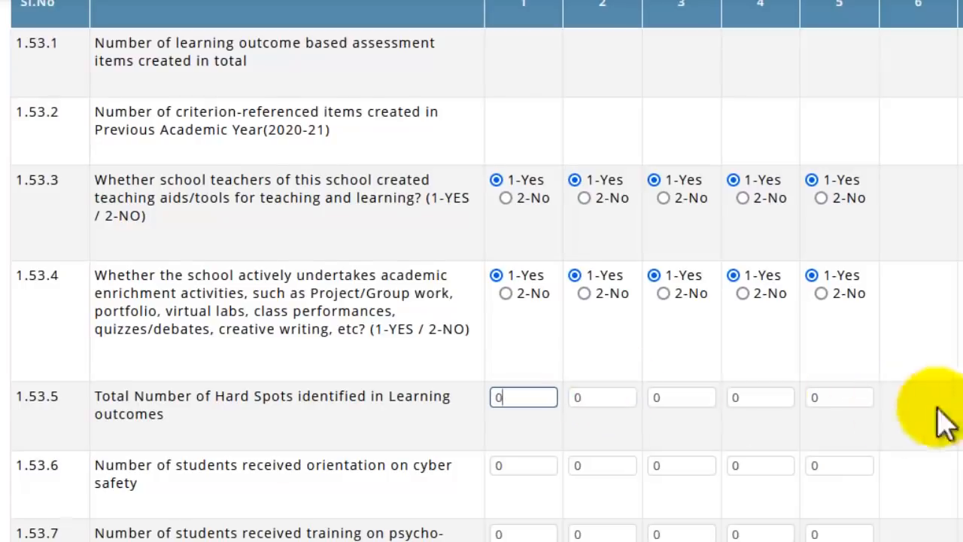
pyautogui.scroll(2, 870, 415)
pyautogui.scroll(-2, 860, 418)
pyautogui.scroll(-2, 573, 467)
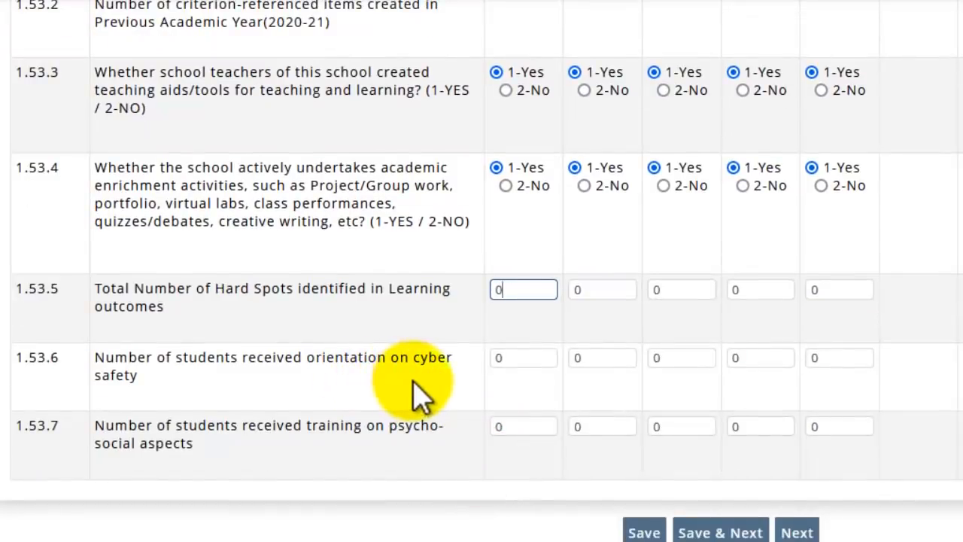
# Set the number of students oriented on cyber safety in 1.53.6 to 30 for class 4 and 11 for class 5.
pyautogui.click(547, 361)
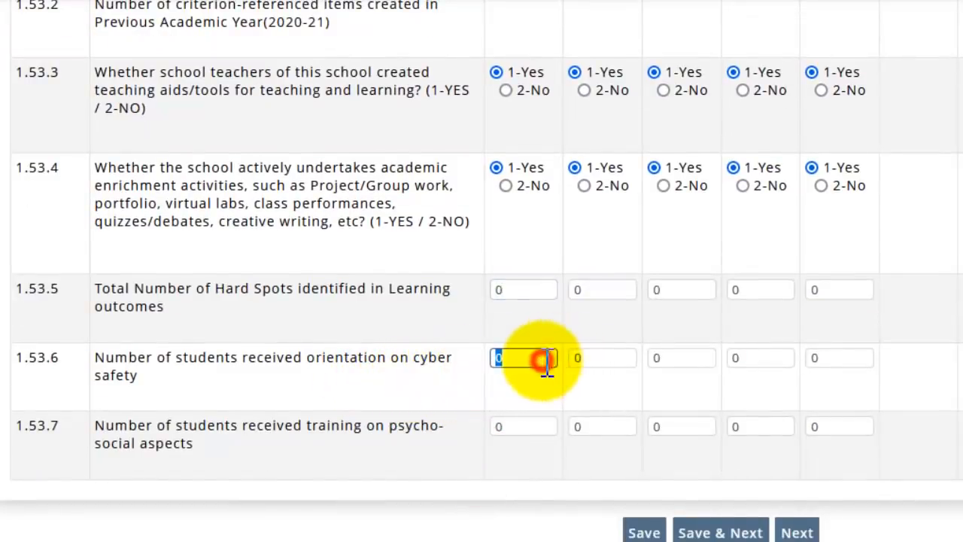
pyautogui.scroll(2, 573, 373)
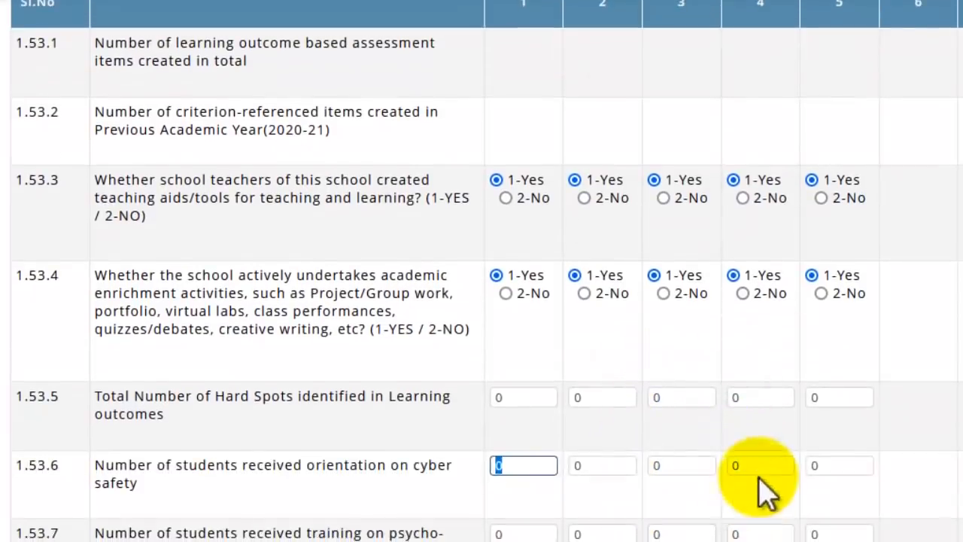
pyautogui.click(761, 468)
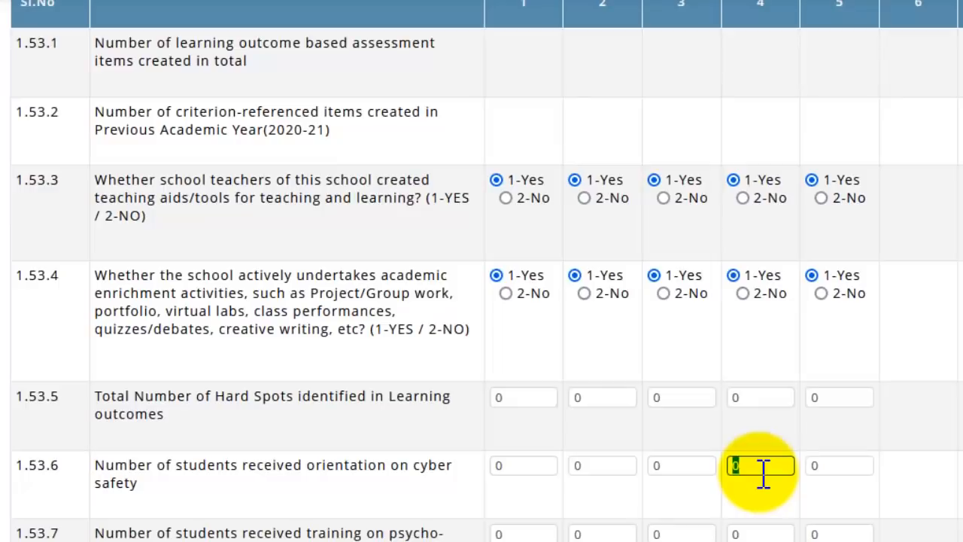
pyautogui.click(847, 466)
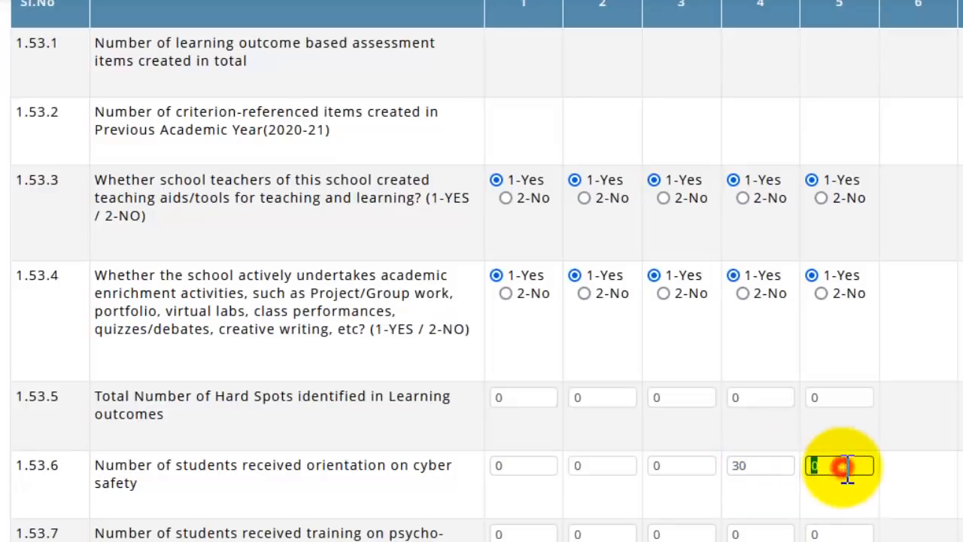
pyautogui.write('11')
pyautogui.click(927, 439)
# Set the number of students trained on psycho-social aspects in 1.53.7 to 10 for class 5.
pyautogui.scroll(-3, 722, 496)
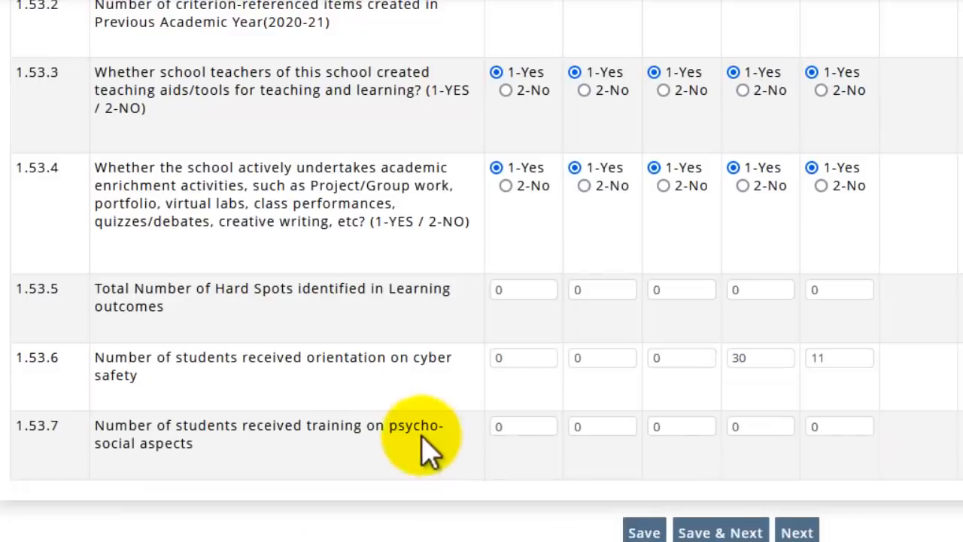
pyautogui.moveTo(390, 425); pyautogui.dragTo(429, 443)
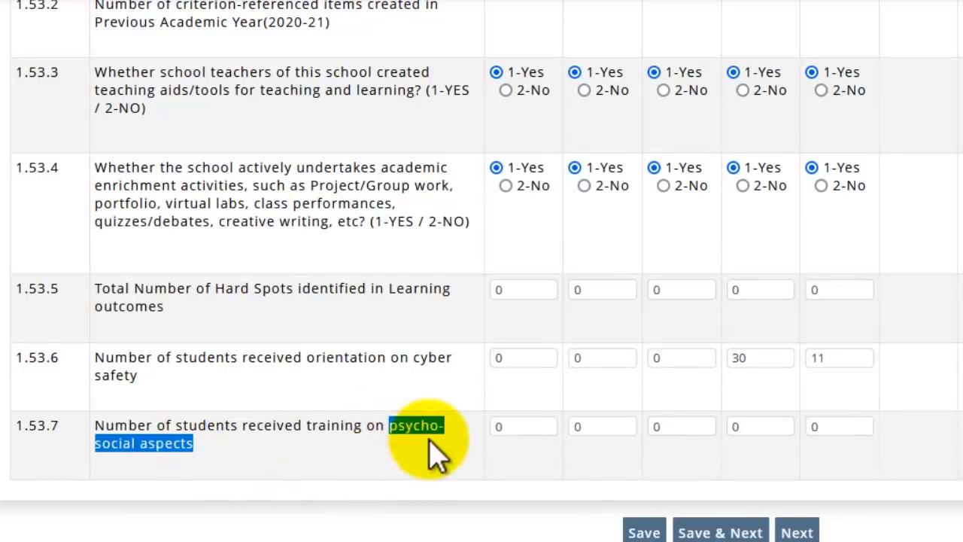
pyautogui.click(782, 428)
pyautogui.doubleClick(858, 431)
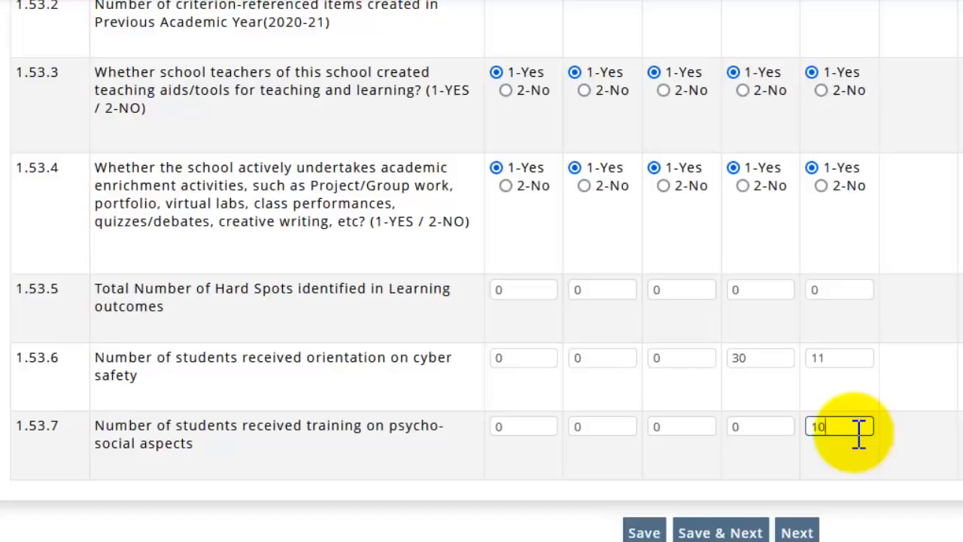
pyautogui.write('10')
# Check the completed 1.53 indicator table, save it and continue to Section 2, items 2.1 to 2.4.
pyautogui.scroll(4, 882, 391)
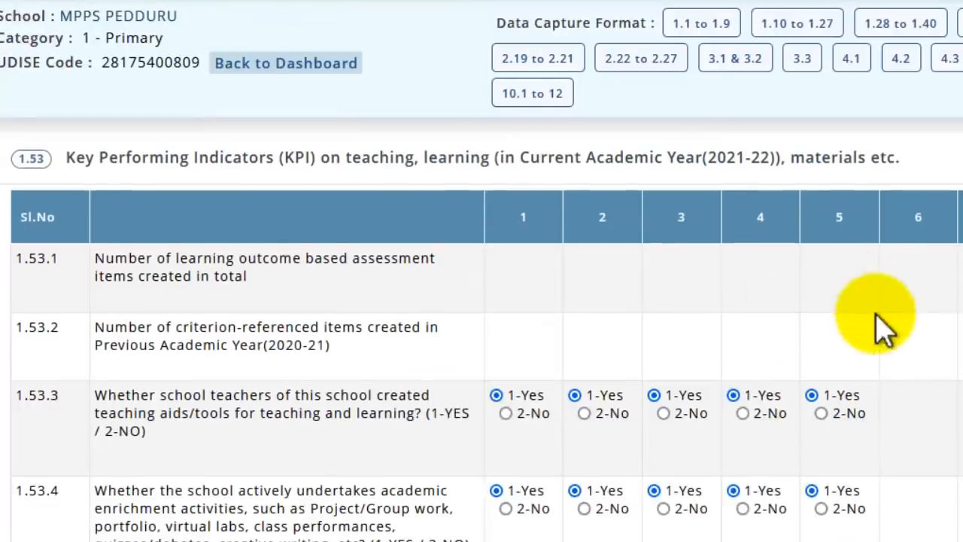
pyautogui.scroll(-5, 883, 331)
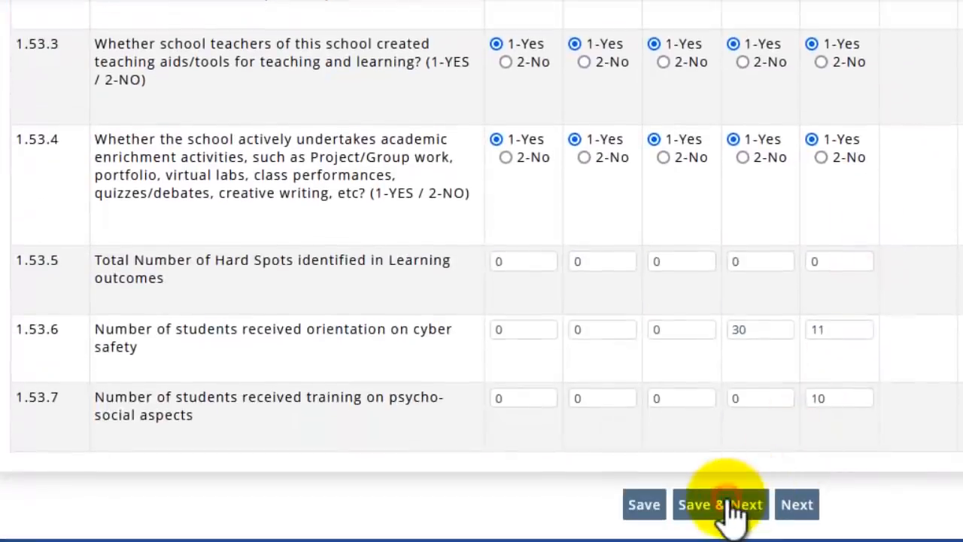
pyautogui.click(730, 502)
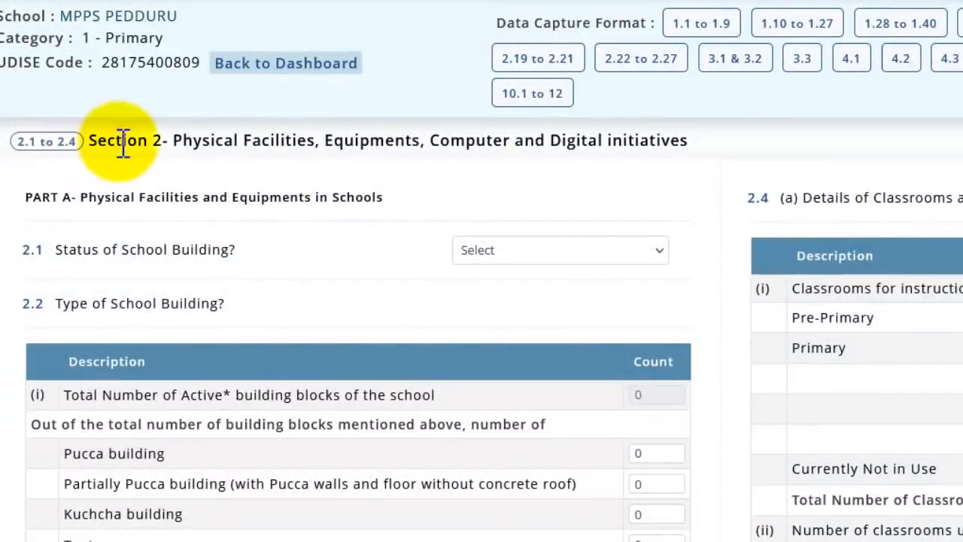
# Set the status of the school building in 2.1 to 3-Government.
pyautogui.moveTo(121, 141); pyautogui.dragTo(389, 145)
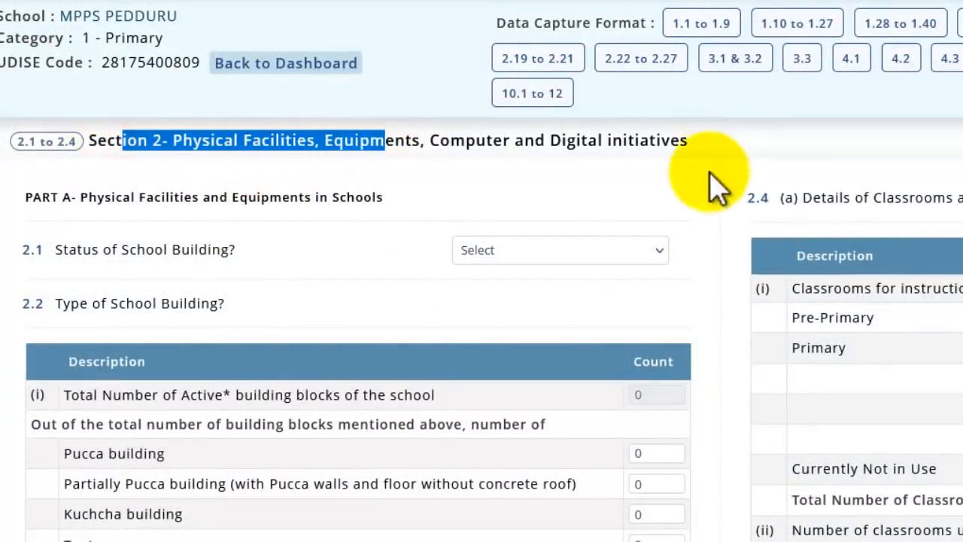
pyautogui.scroll(-2, 677, 158)
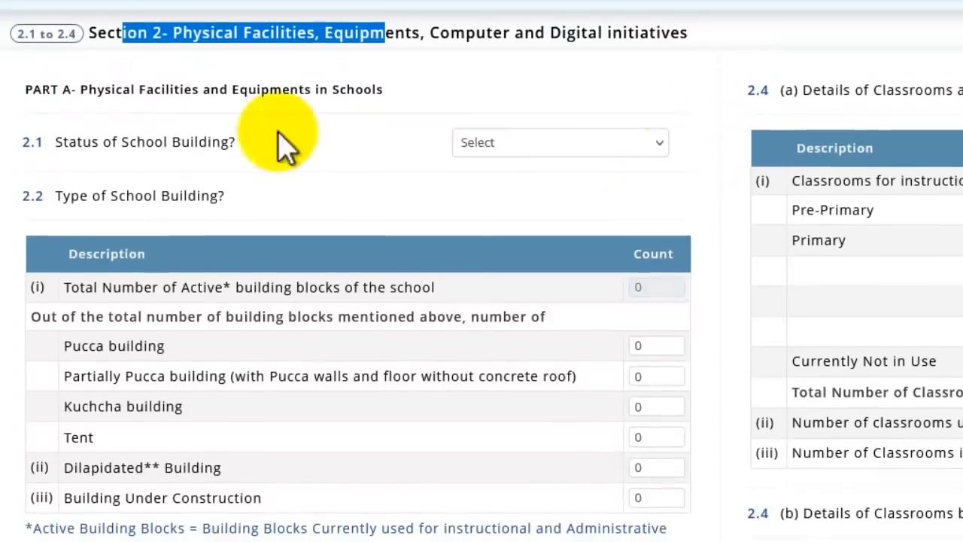
pyautogui.click(547, 143)
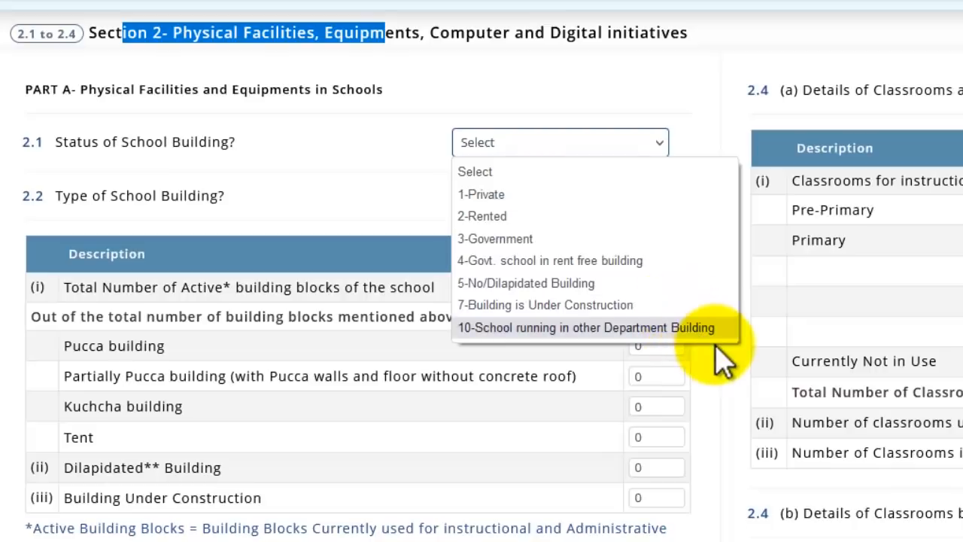
pyautogui.click(664, 234)
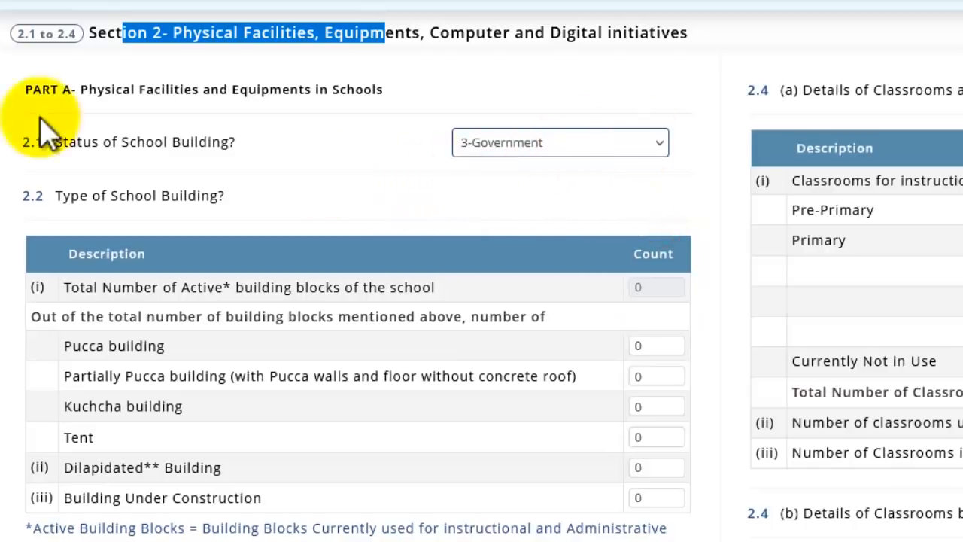
# Examine the 2.2 school building type table, comparing the Pucca building count with the total active building blocks.
pyautogui.scroll(-3, 809, 215)
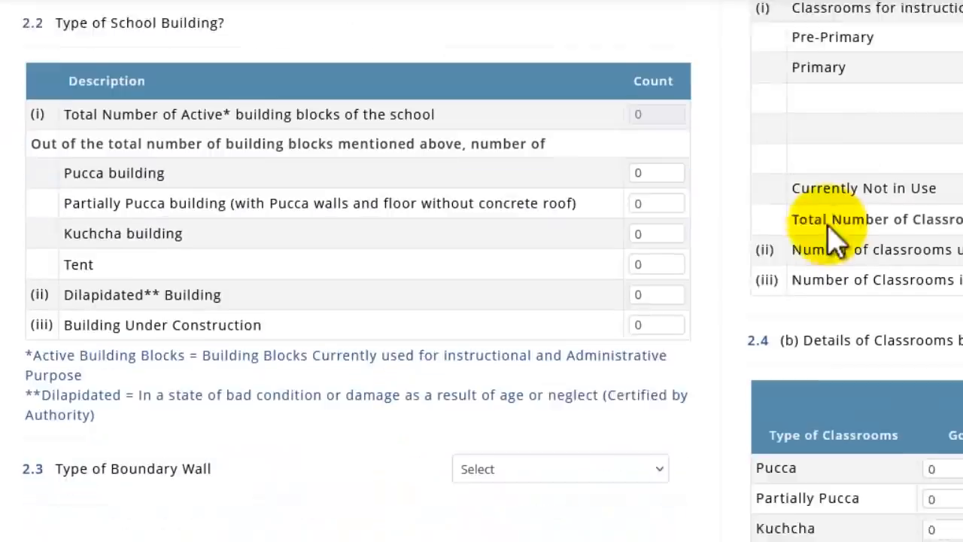
pyautogui.scroll(3, 396, 257)
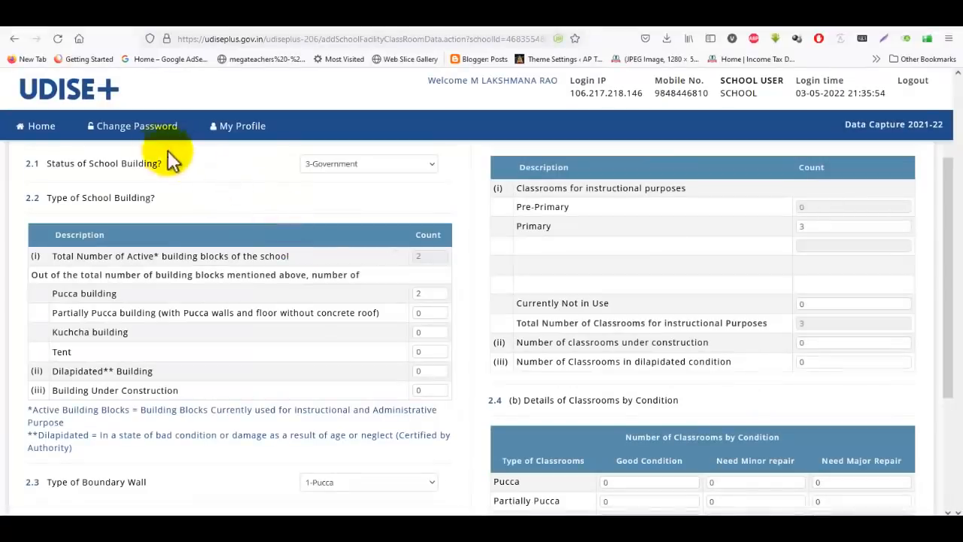
pyautogui.moveTo(79, 163); pyautogui.dragTo(216, 167)
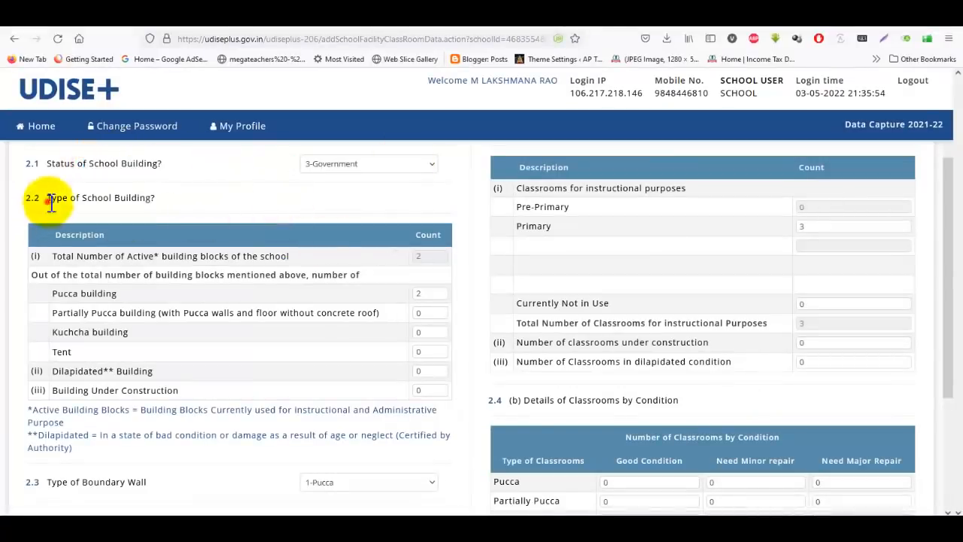
pyautogui.moveTo(47, 199); pyautogui.dragTo(144, 205)
pyautogui.scroll(-2, 354, 233)
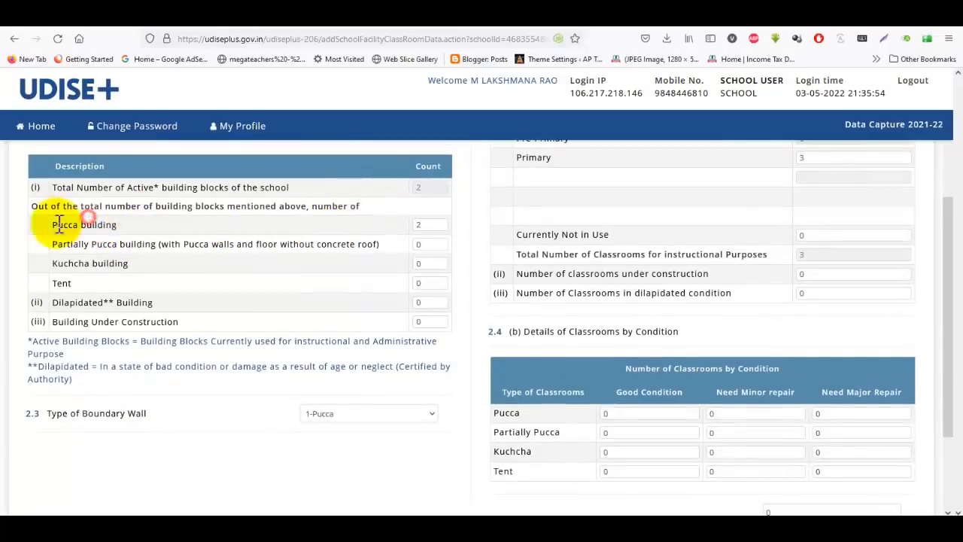
pyautogui.moveTo(52, 224); pyautogui.dragTo(147, 233)
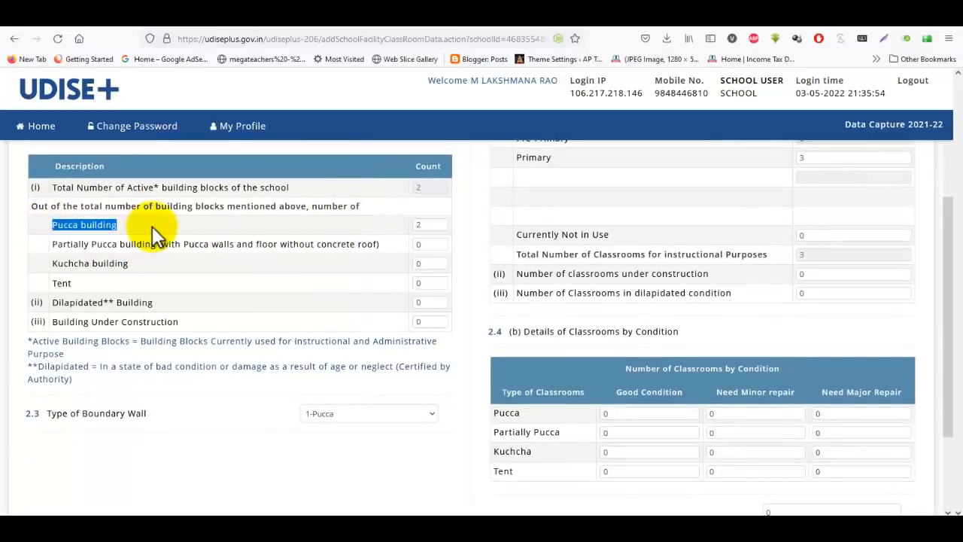
pyautogui.doubleClick(432, 227)
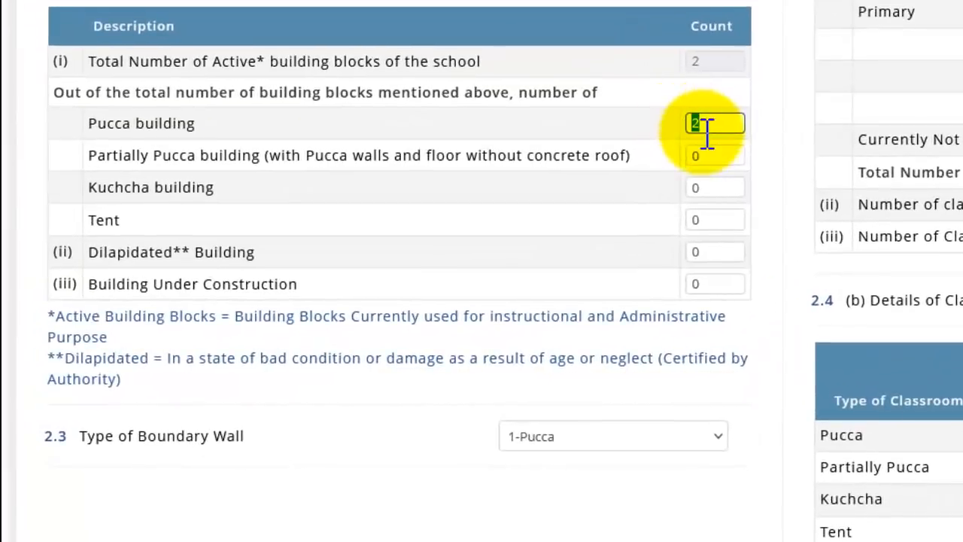
pyautogui.click(709, 59)
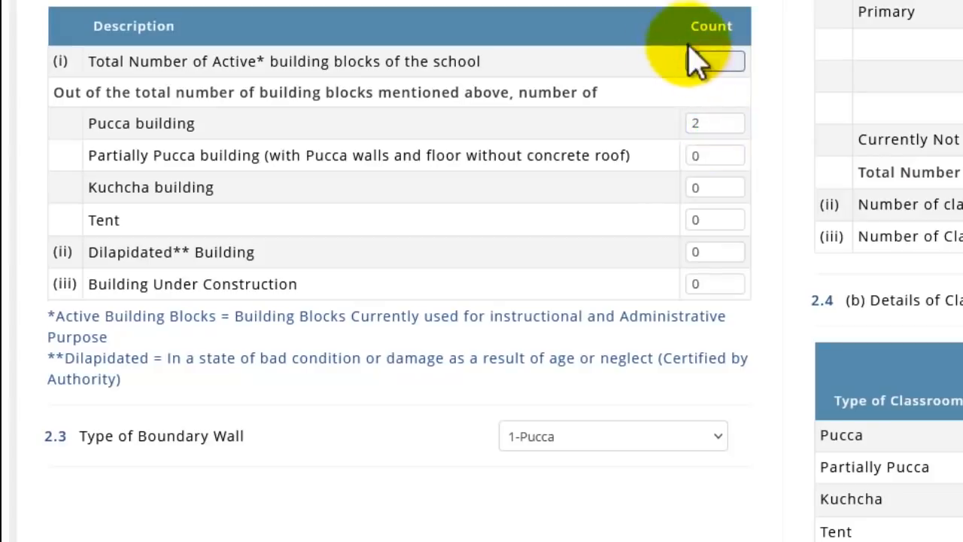
pyautogui.doubleClick(699, 60)
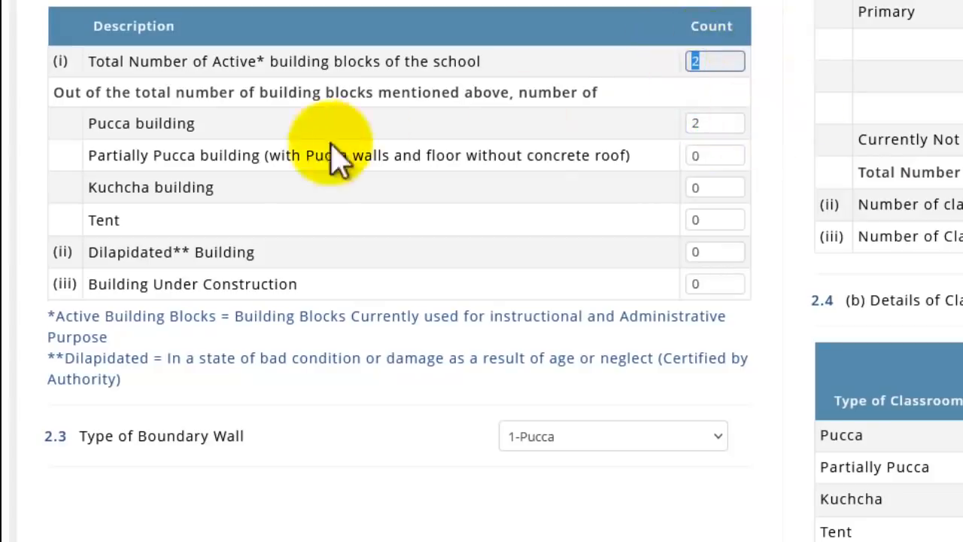
# Examine the partially Pucca, dilapidated and under-construction building rows and their counts in 2.2.
pyautogui.moveTo(113, 155); pyautogui.dragTo(280, 155)
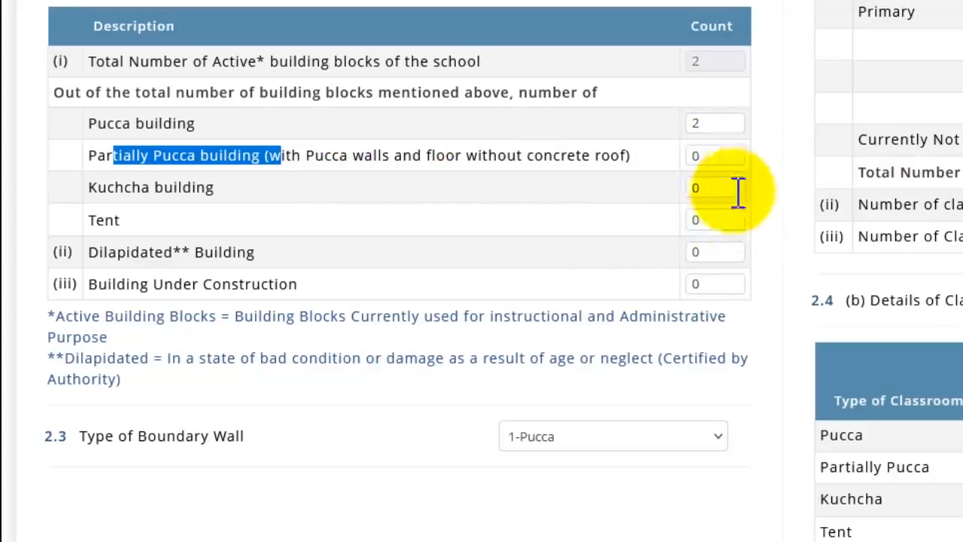
pyautogui.moveTo(118, 252); pyautogui.dragTo(313, 256)
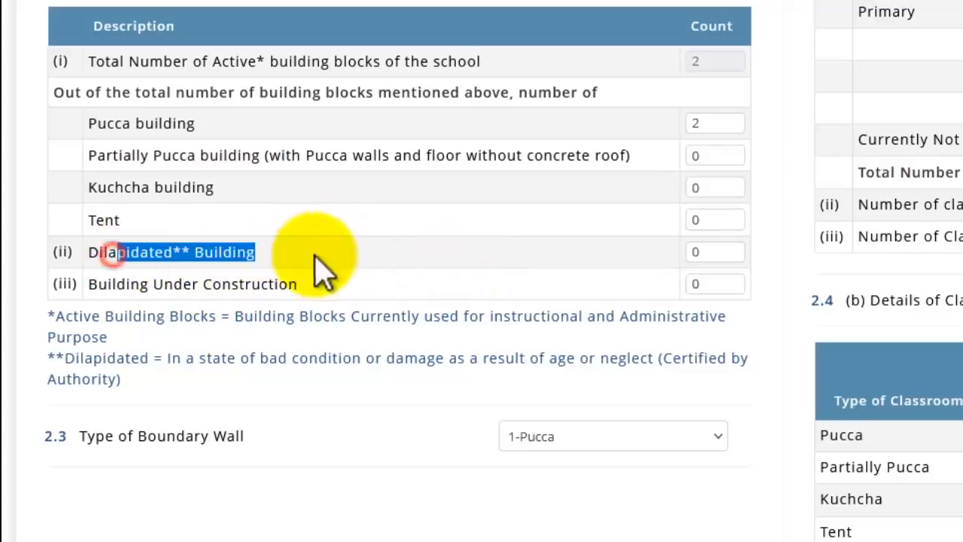
pyautogui.click(722, 253)
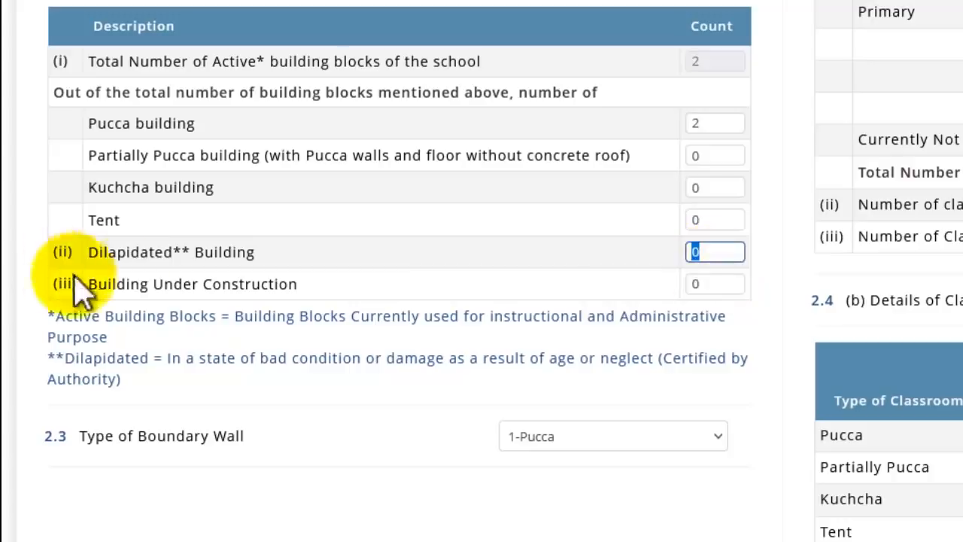
pyautogui.moveTo(155, 284); pyautogui.dragTo(289, 284)
pyautogui.click(727, 288)
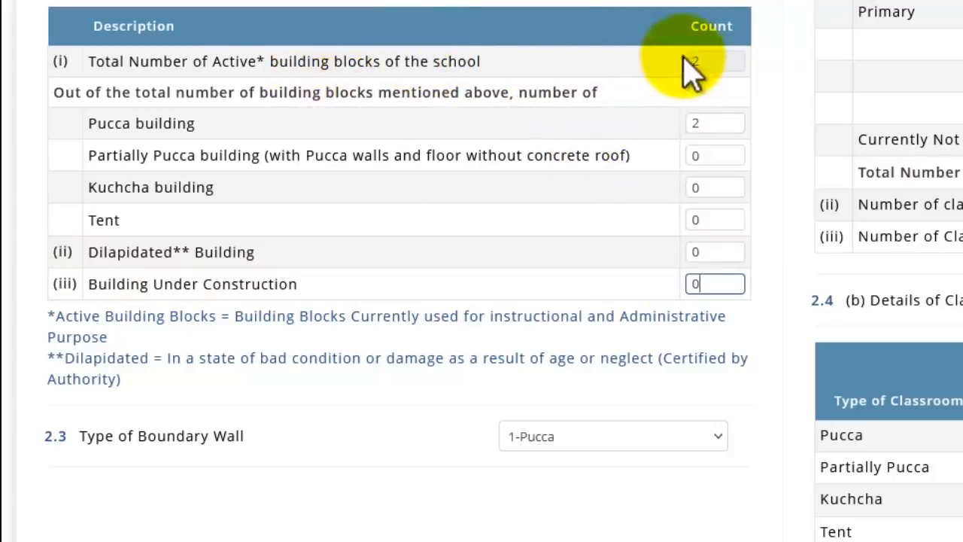
# Set the type of boundary wall in 2.3 to 1-Pucca.
pyautogui.scroll(-3, 475, 365)
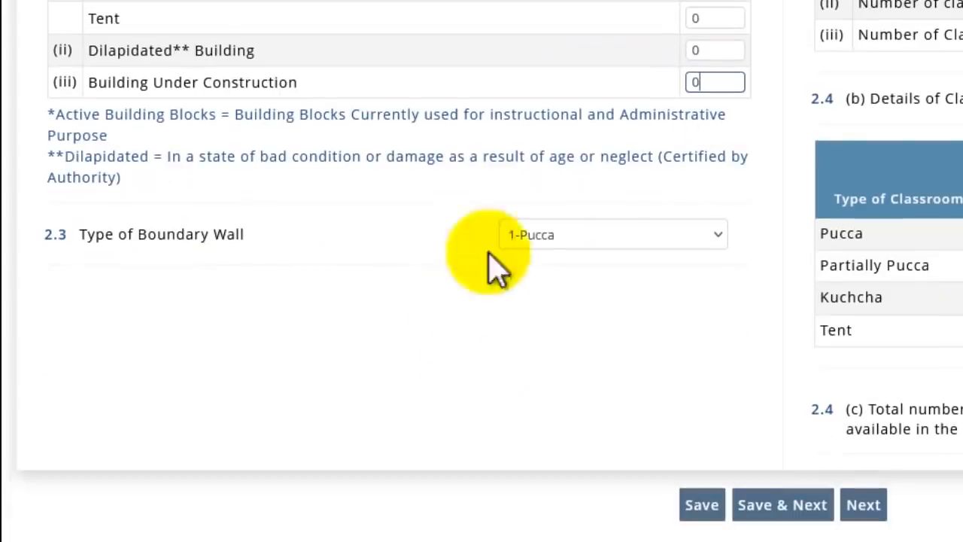
pyautogui.click(607, 239)
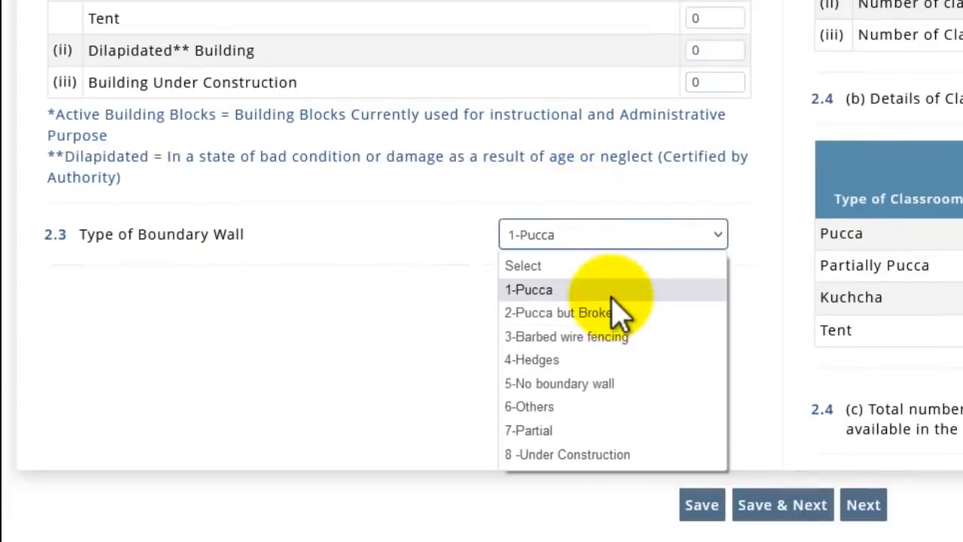
pyautogui.click(667, 292)
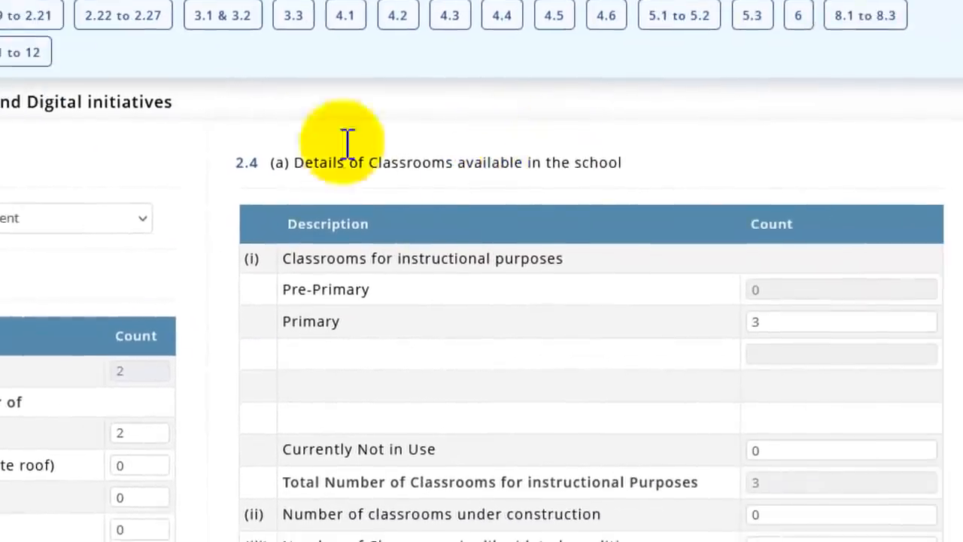
# Examine the pre-primary and primary rows of the 2.4(a) table on classrooms for instructional purposes.
pyautogui.scroll(-2, 347, 140)
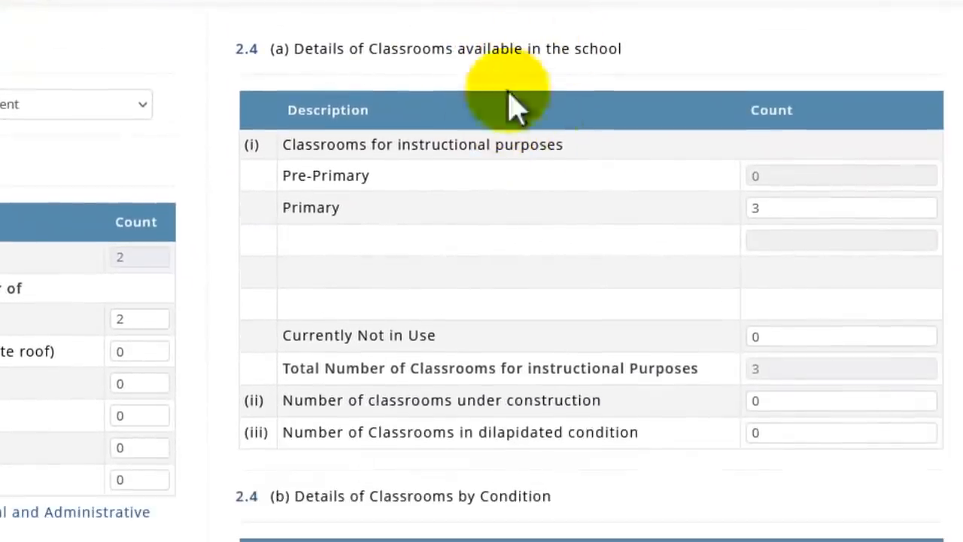
pyautogui.scroll(-2, 441, 47)
pyautogui.scroll(2, 405, 34)
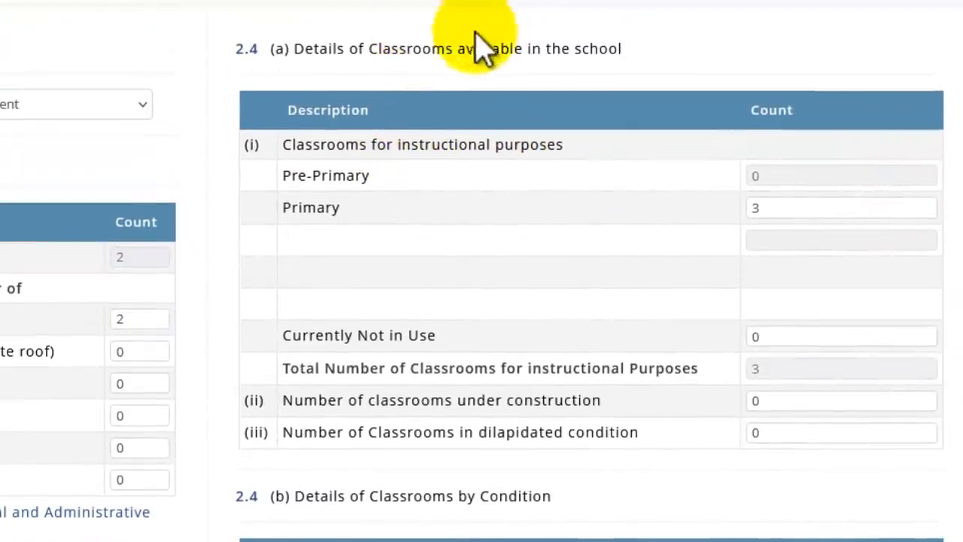
pyautogui.scroll(-2, 823, 193)
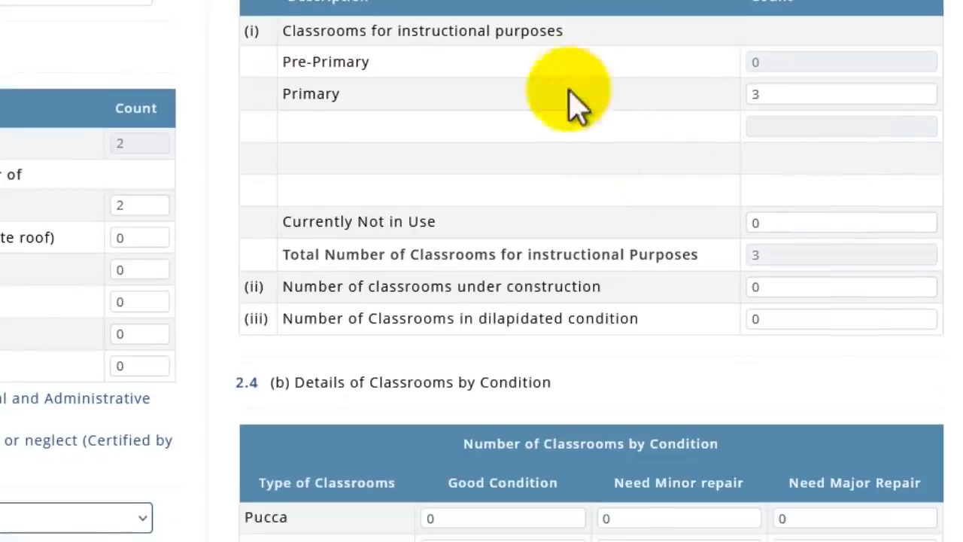
pyautogui.doubleClick(782, 94)
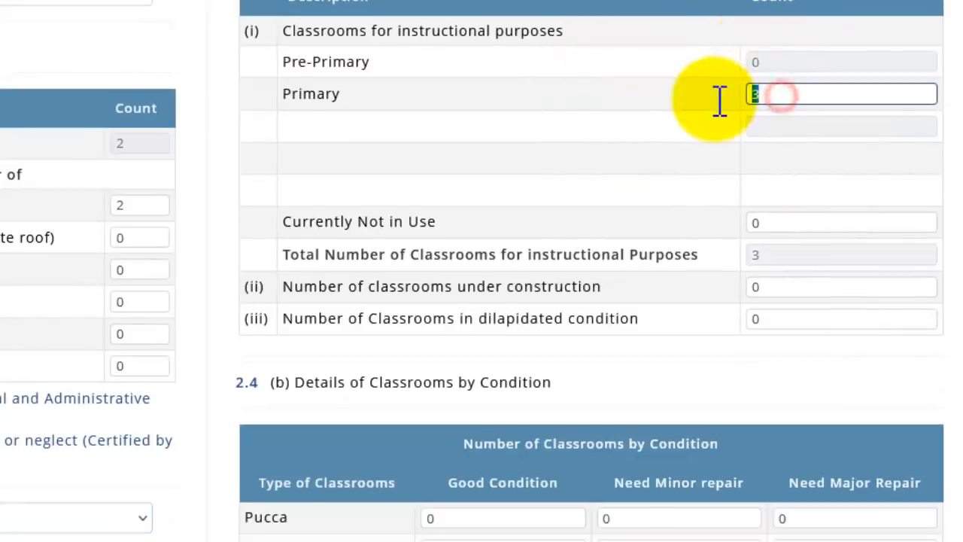
pyautogui.click(690, 124)
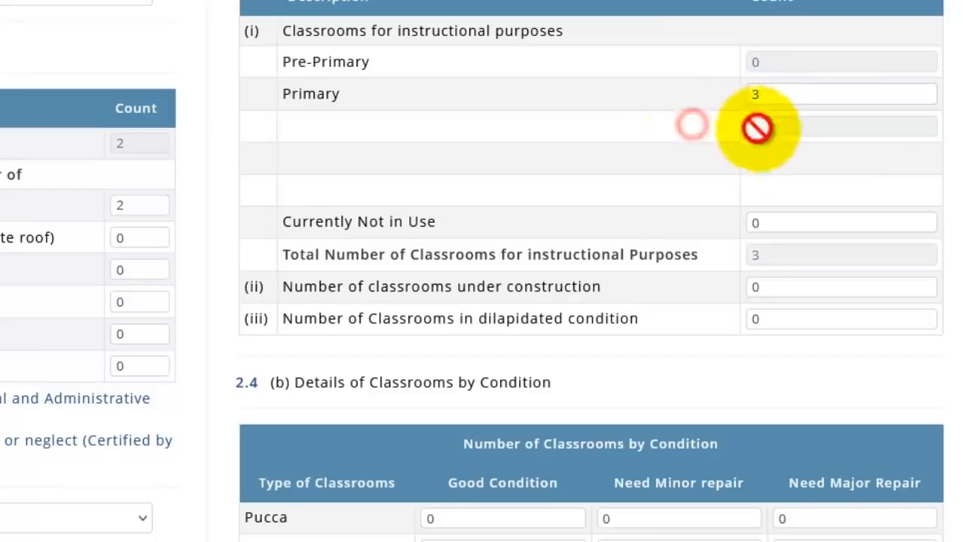
# Compare the total instructional classrooms in 2.4(a) with the primary count, and check the not-in-use, under-construction and dilapidated rows.
pyautogui.scroll(-2, 760, 130)
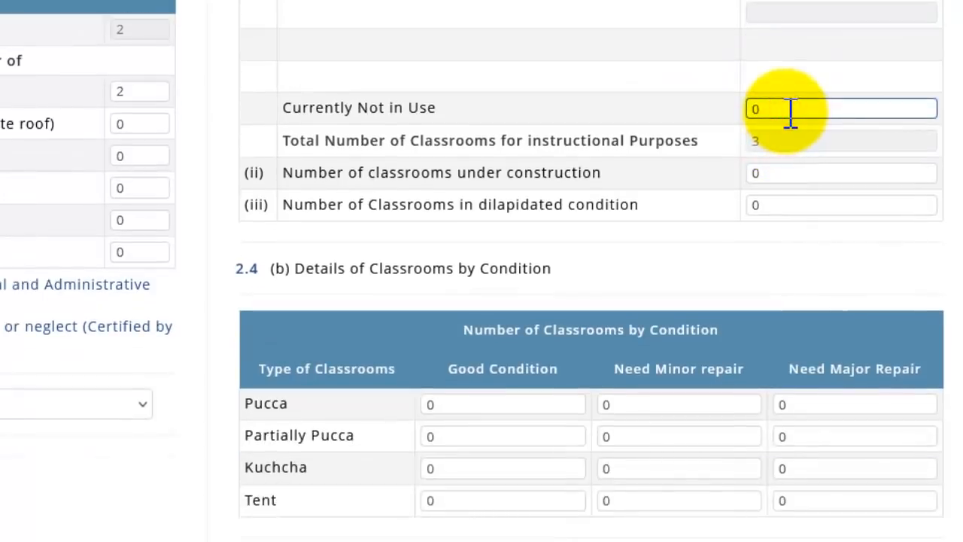
pyautogui.scroll(-2, 790, 112)
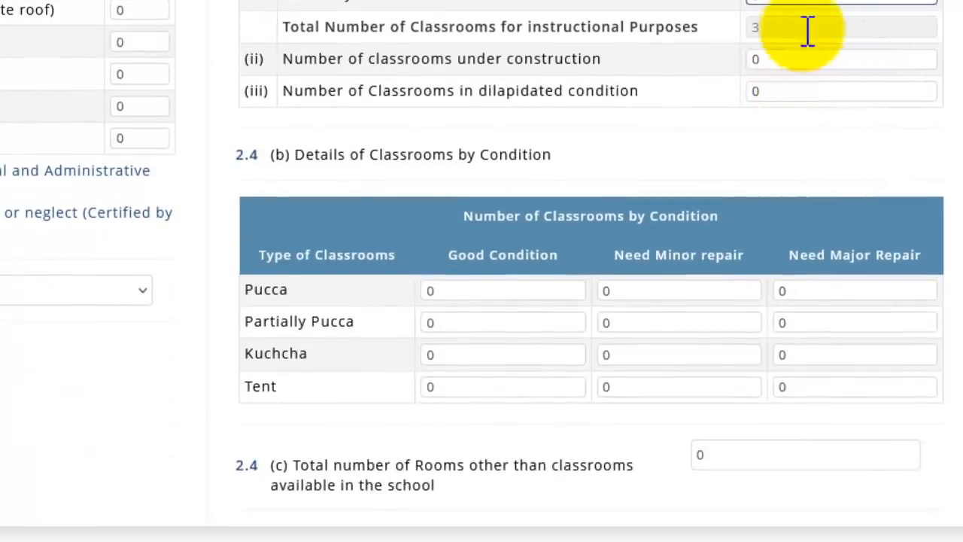
pyautogui.scroll(2, 802, 67)
pyautogui.moveTo(778, 140); pyautogui.dragTo(748, 146)
pyautogui.scroll(2, 782, 140)
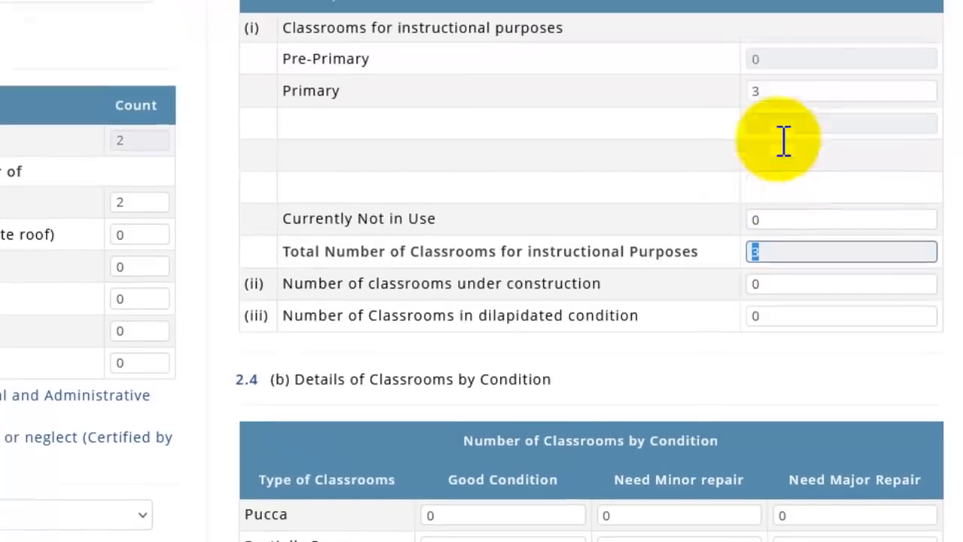
pyautogui.scroll(-2, 806, 254)
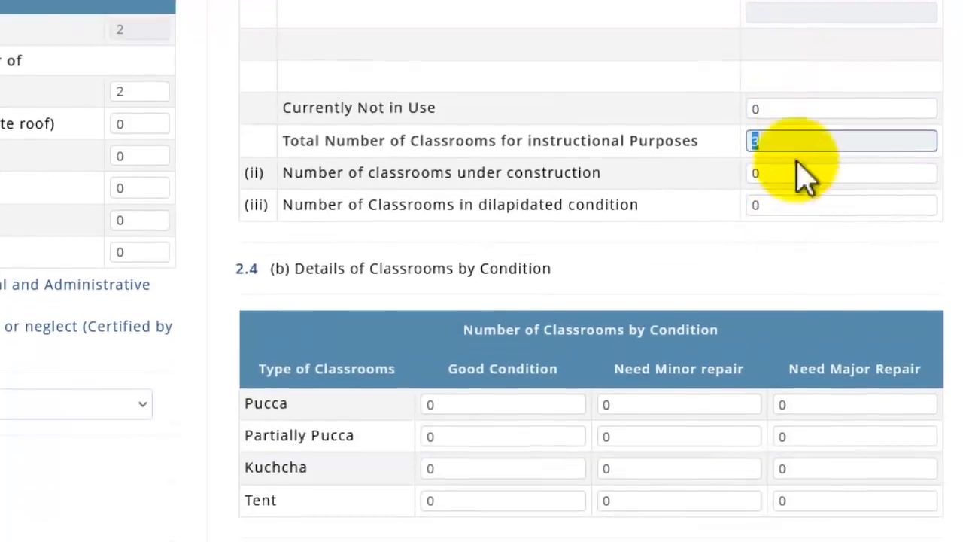
pyautogui.scroll(-2, 689, 181)
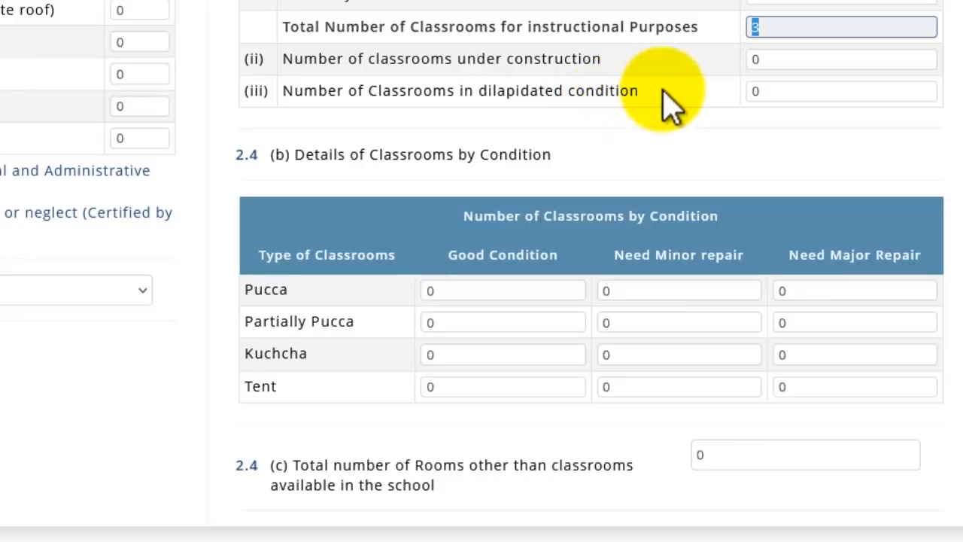
pyautogui.click(770, 92)
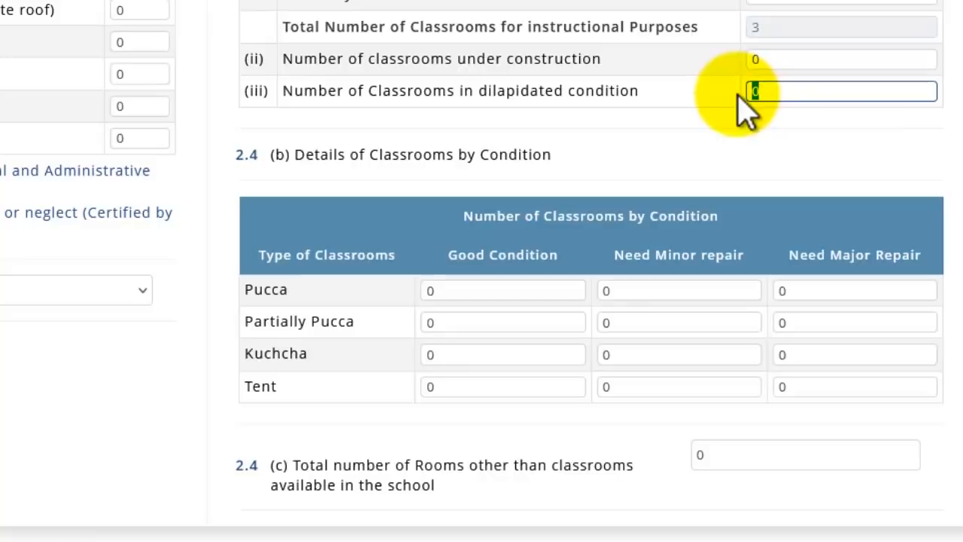
# Enter 3 Pucca classrooms in good condition in 2.4(b), then save and continue to the Toilet Facility items 2.5 to 2.18.
pyautogui.scroll(-1, 745, 113)
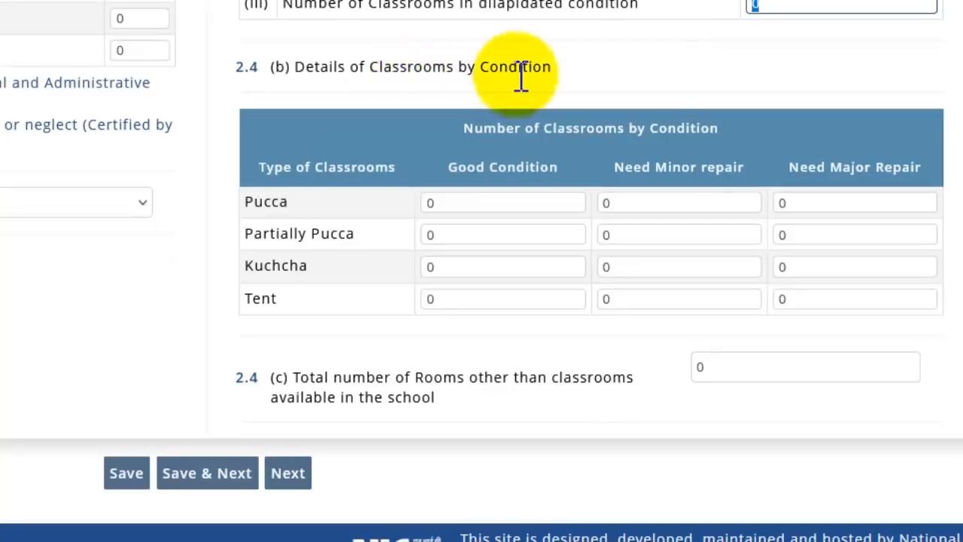
pyautogui.click(485, 202)
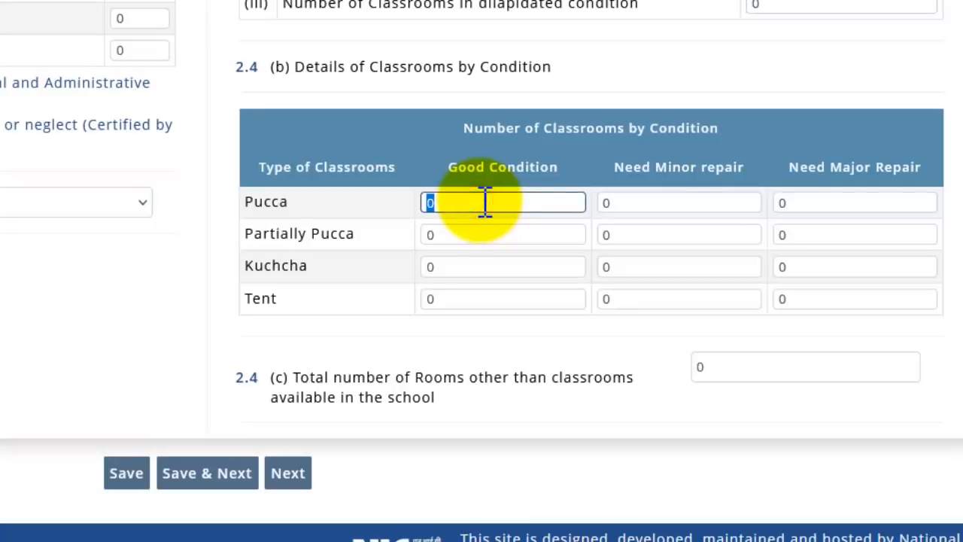
pyautogui.click(645, 209)
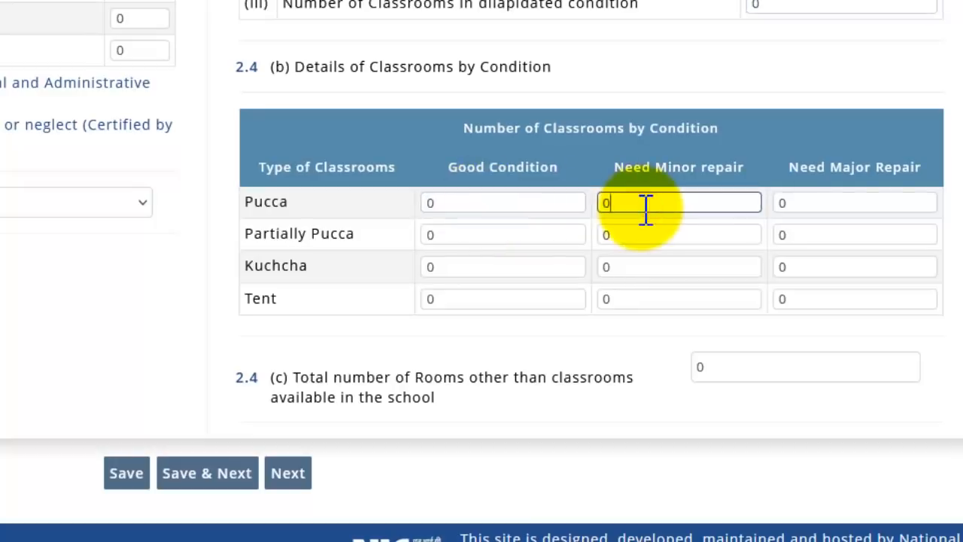
pyautogui.click(854, 206)
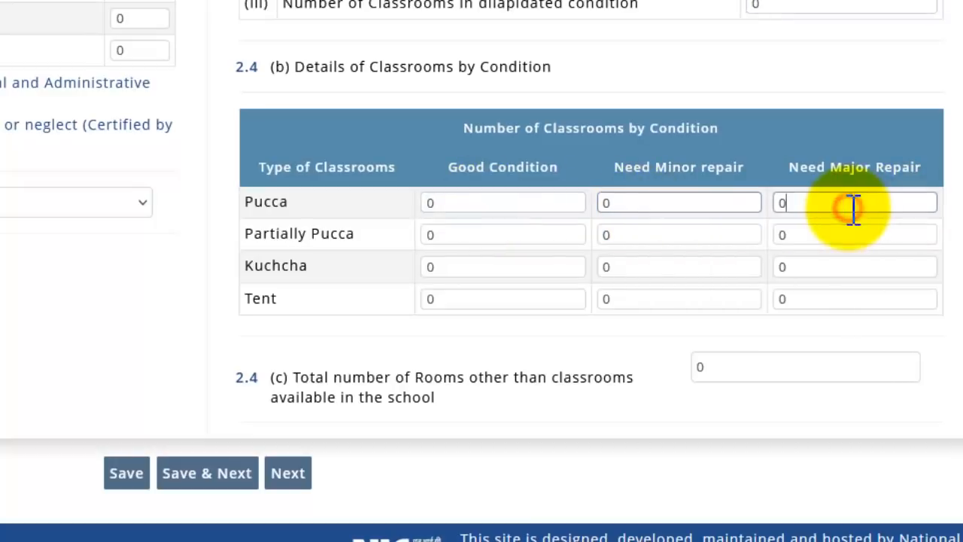
pyautogui.click(543, 202)
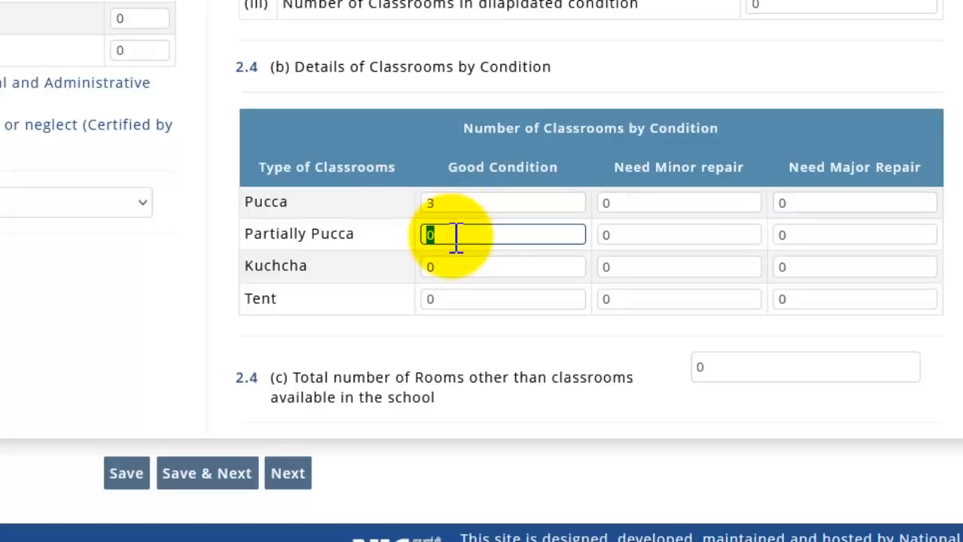
pyautogui.click(220, 478)
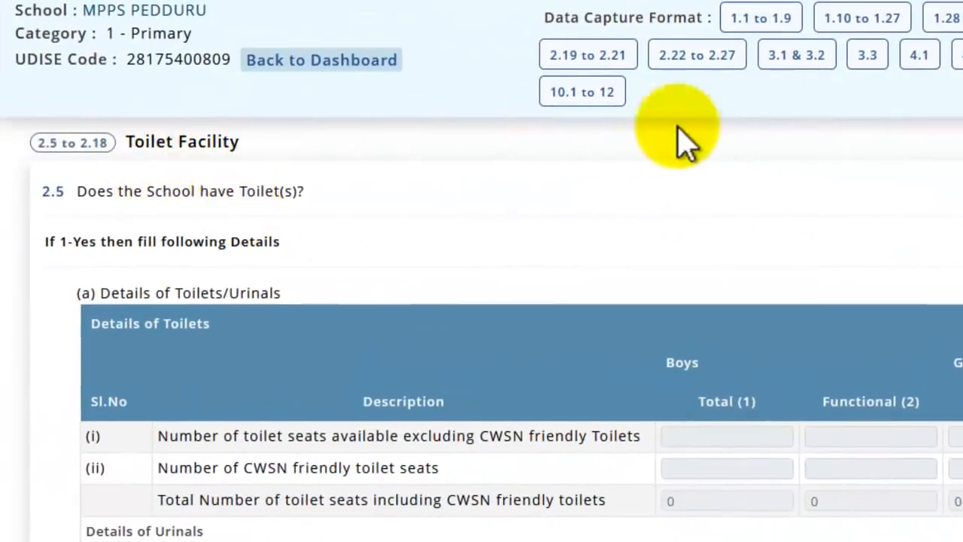
# Answer 2.5 with 1-Yes and review the row for toilet seats excluding CWSN friendly toilets in table (a).
pyautogui.scroll(-2, 692, 140)
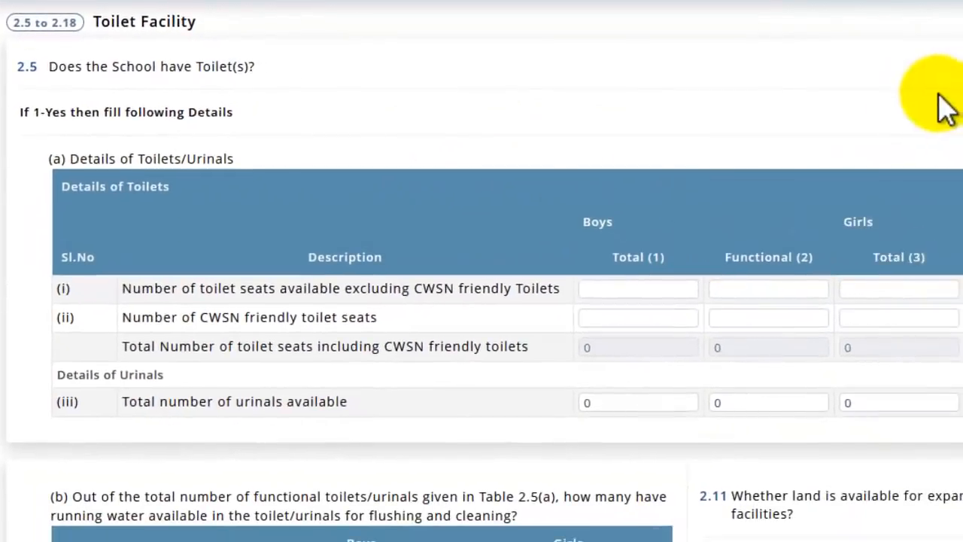
pyautogui.scroll(-2, 440, 160)
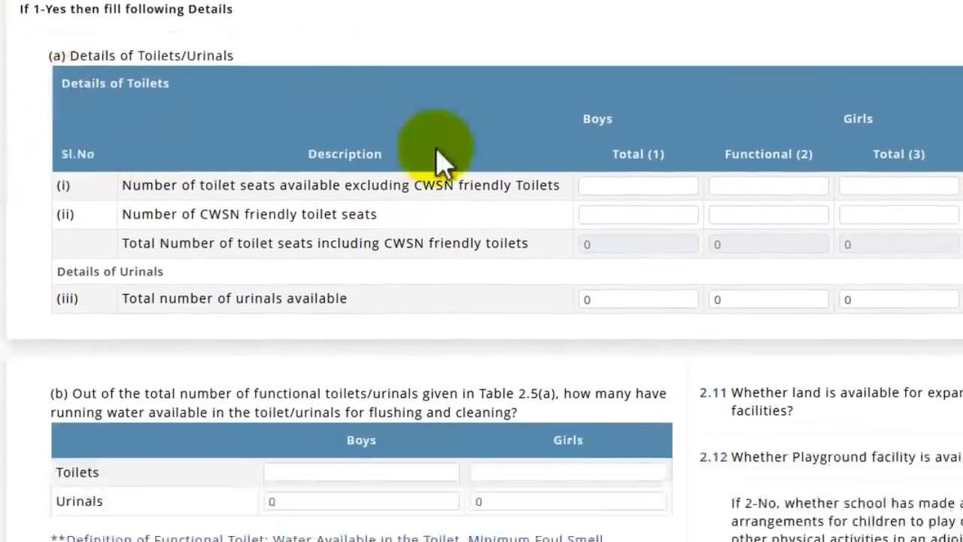
pyautogui.scroll(-2, 440, 160)
pyautogui.moveTo(472, 91); pyautogui.dragTo(751, 111)
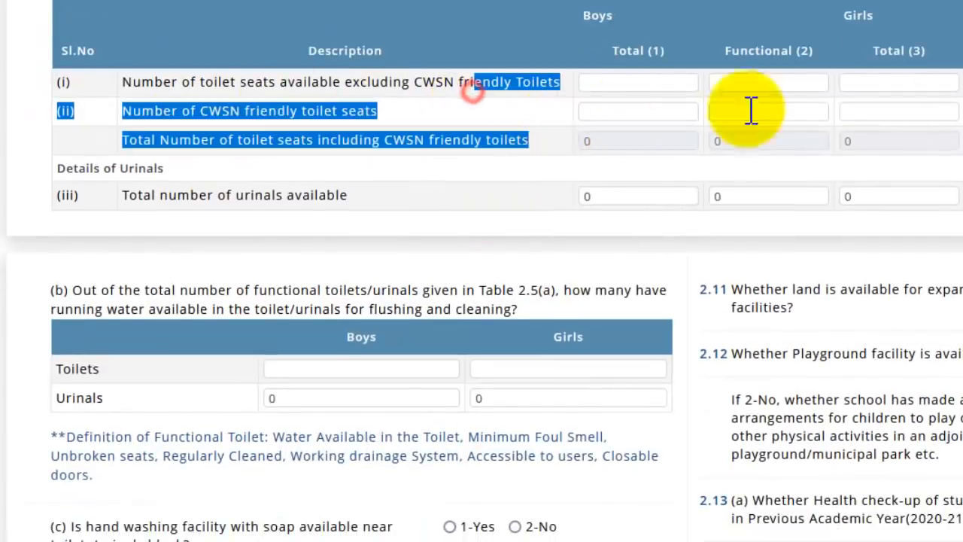
pyautogui.scroll(2, 935, 172)
pyautogui.click(671, 121)
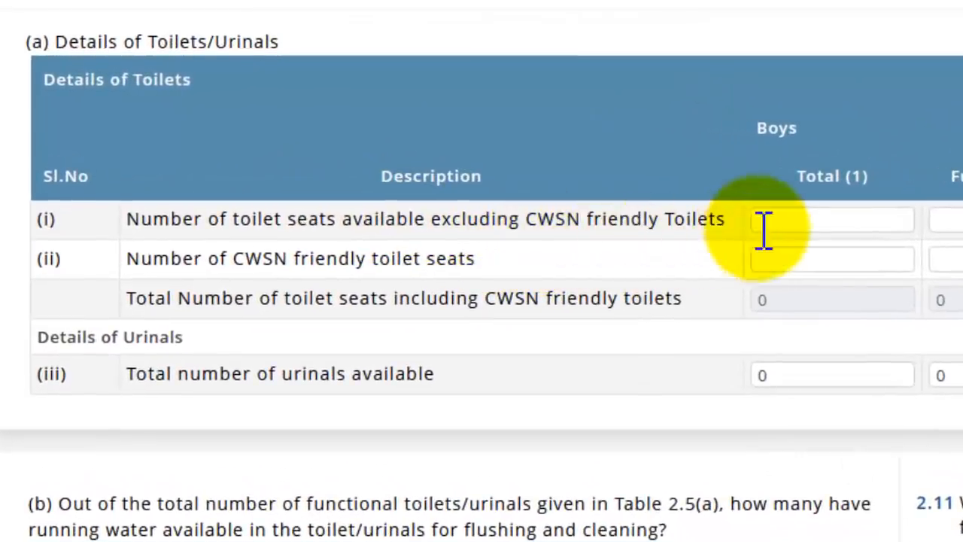
pyautogui.moveTo(537, 220); pyautogui.dragTo(683, 221)
pyautogui.click(679, 218)
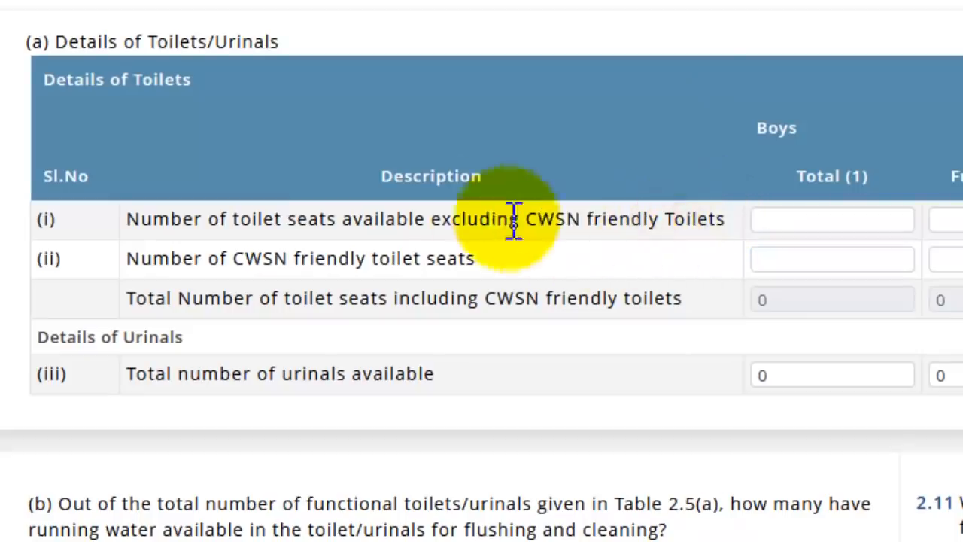
pyautogui.moveTo(536, 220); pyautogui.dragTo(747, 242)
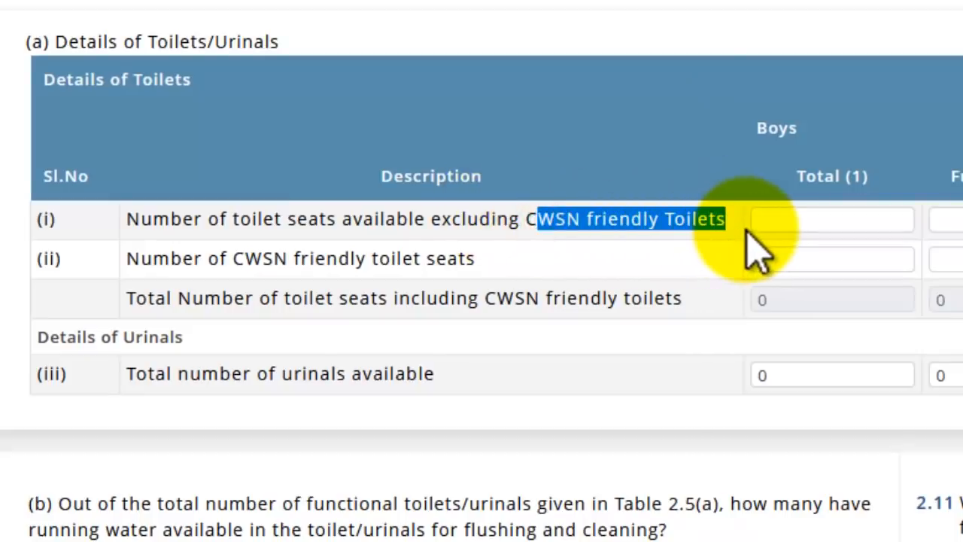
# Examine the boys' and girls' total and functional fields for toilet seats excluding CWSN friendly toilets.
pyautogui.click(869, 218)
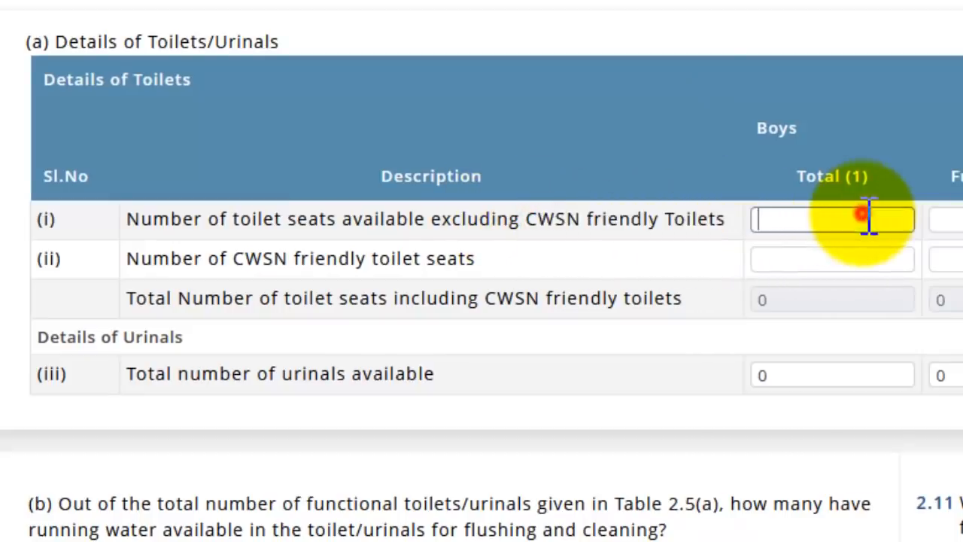
pyautogui.click(949, 220)
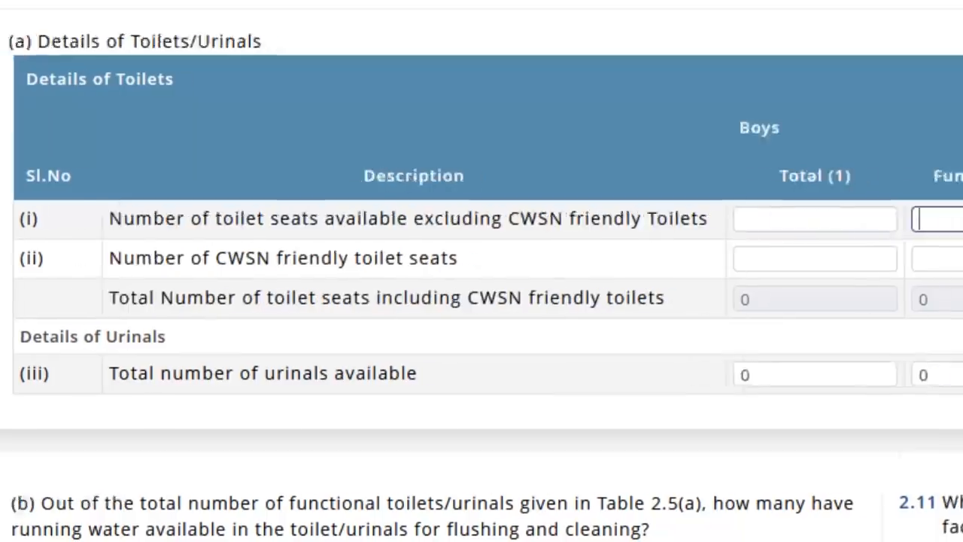
pyautogui.click(649, 197)
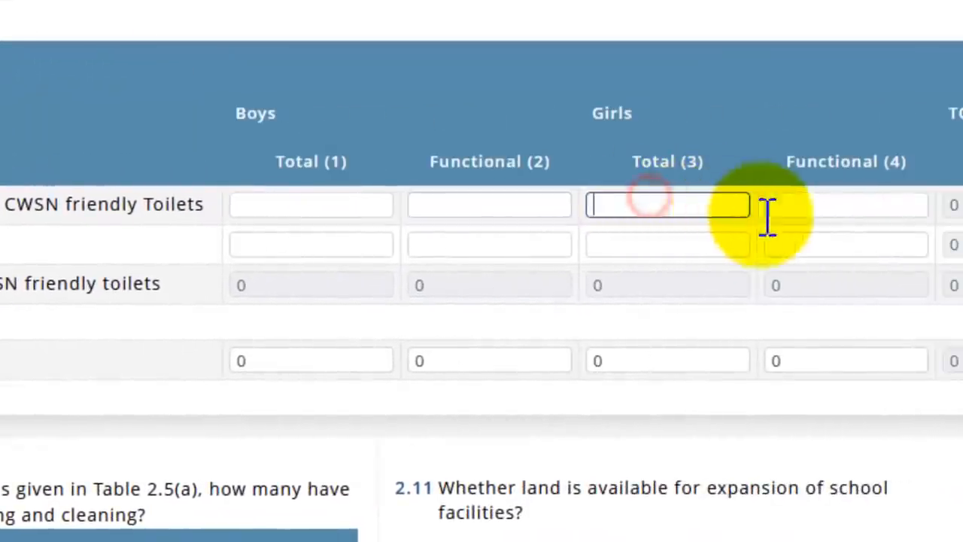
pyautogui.click(820, 201)
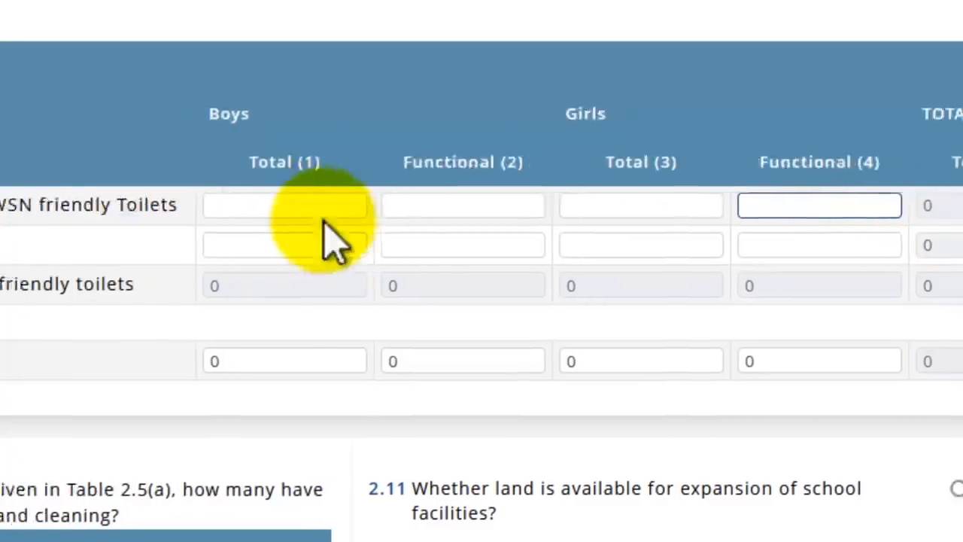
pyautogui.click(316, 204)
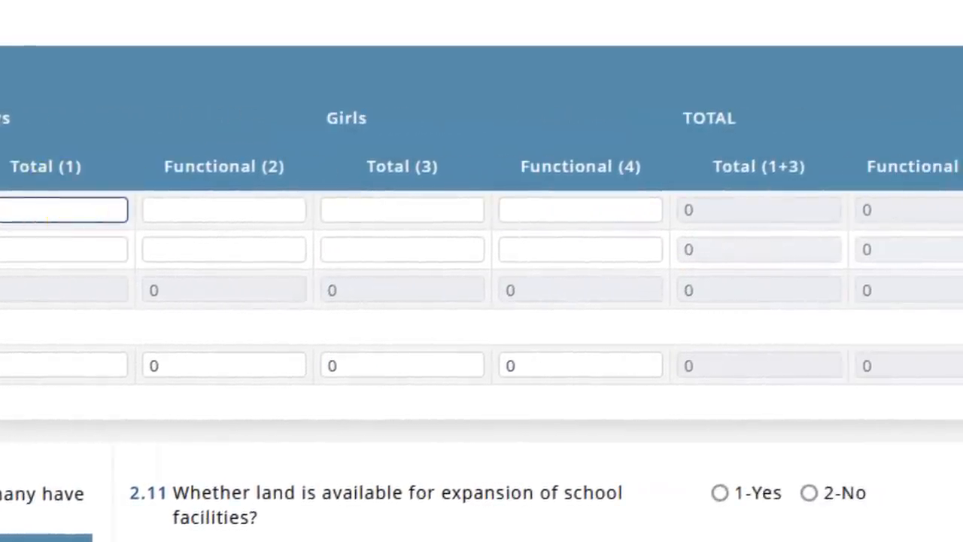
pyautogui.moveTo(67, 219); pyautogui.dragTo(362, 223)
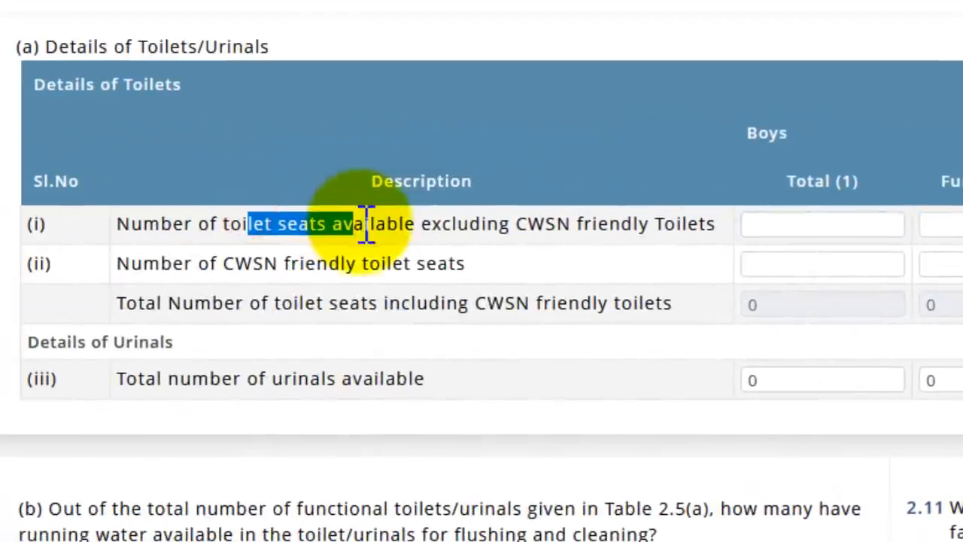
# For toilet seats excluding CWSN friendly toilets, enter 2 total and 2 functional for boys, 3 total and 3 functional for girls.
pyautogui.click(865, 228)
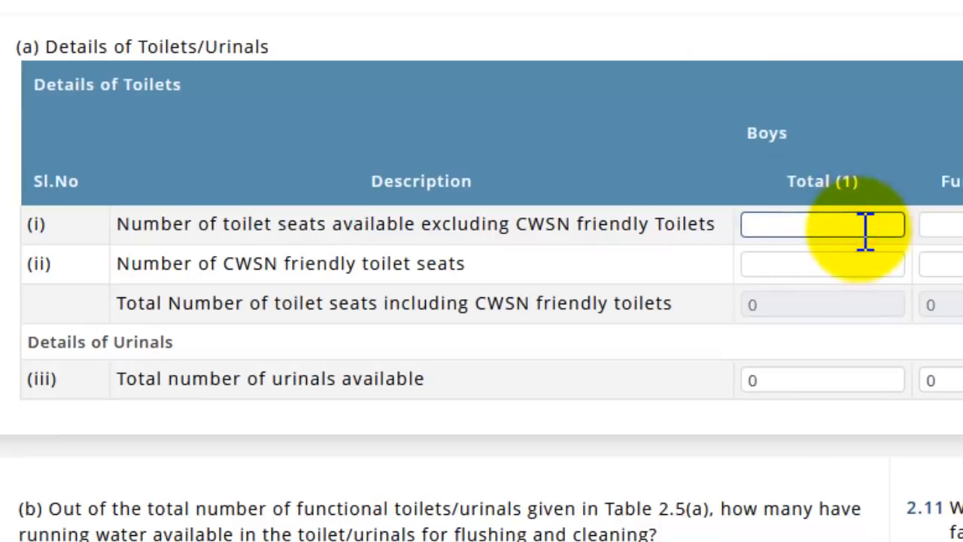
pyautogui.click(949, 212)
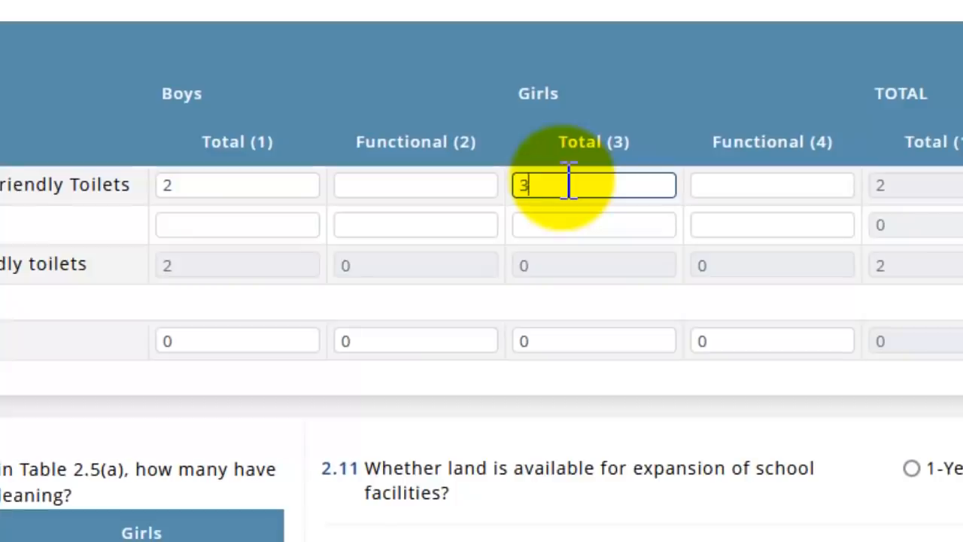
pyautogui.write('3')
pyautogui.click(526, 96)
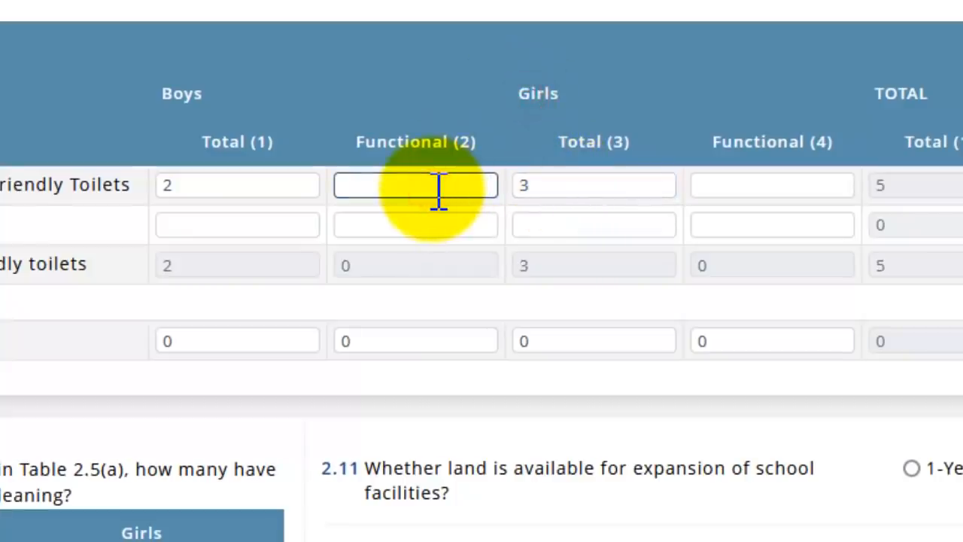
pyautogui.click(438, 192)
pyautogui.write('2')
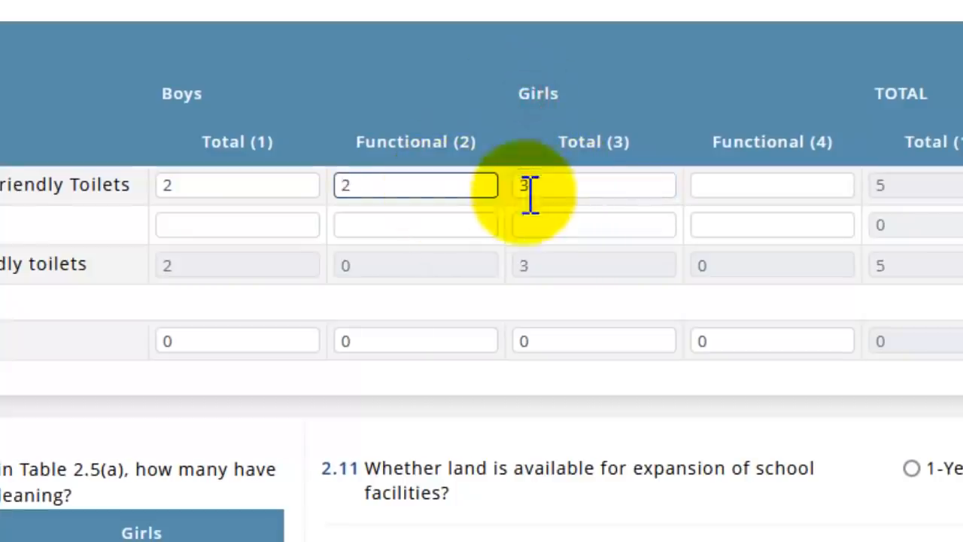
pyautogui.click(746, 190)
pyautogui.write('3')
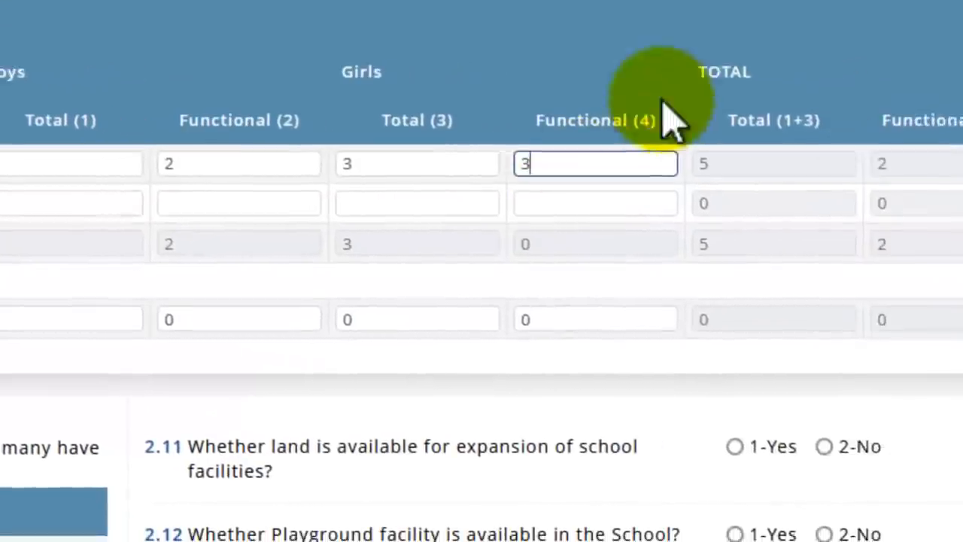
pyautogui.click(875, 96)
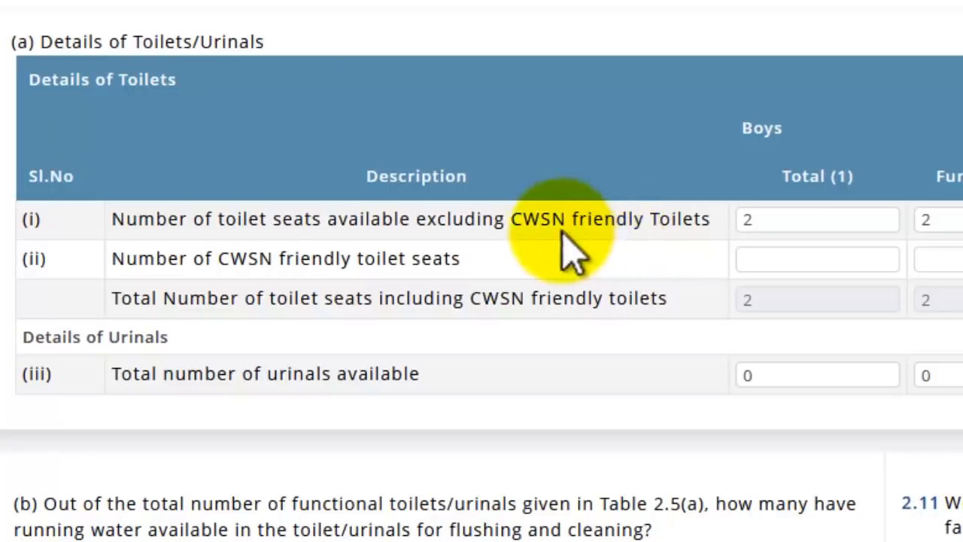
# Enter 1 as both the total and functional number of CWSN friendly toilet seats for boys and for girls.
pyautogui.moveTo(525, 218); pyautogui.dragTo(704, 218)
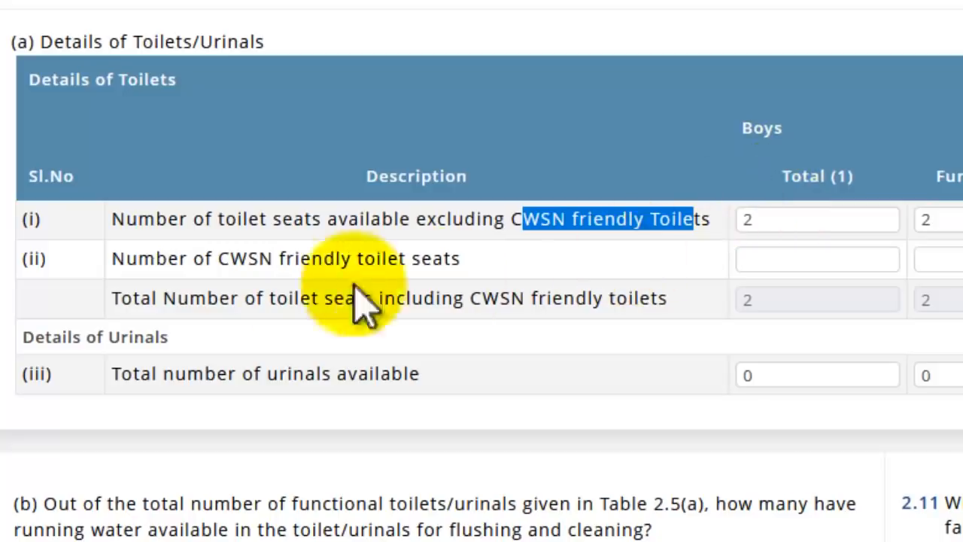
pyautogui.moveTo(214, 259); pyautogui.dragTo(420, 259)
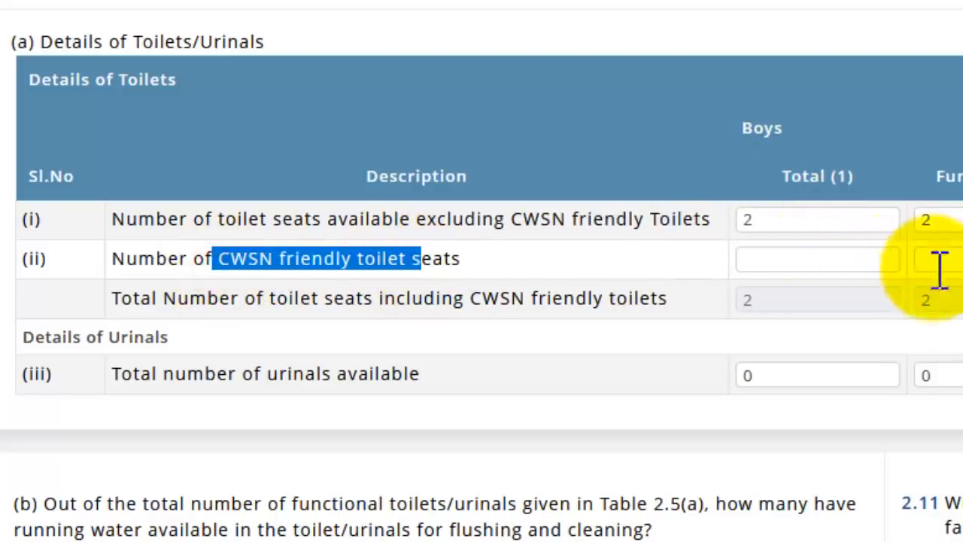
pyautogui.click(850, 271)
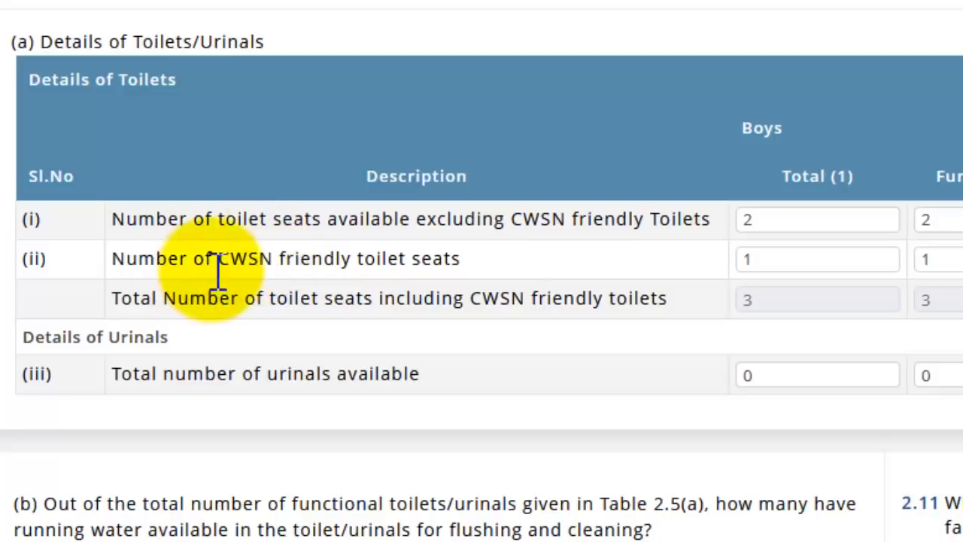
pyautogui.moveTo(216, 264); pyautogui.dragTo(511, 259)
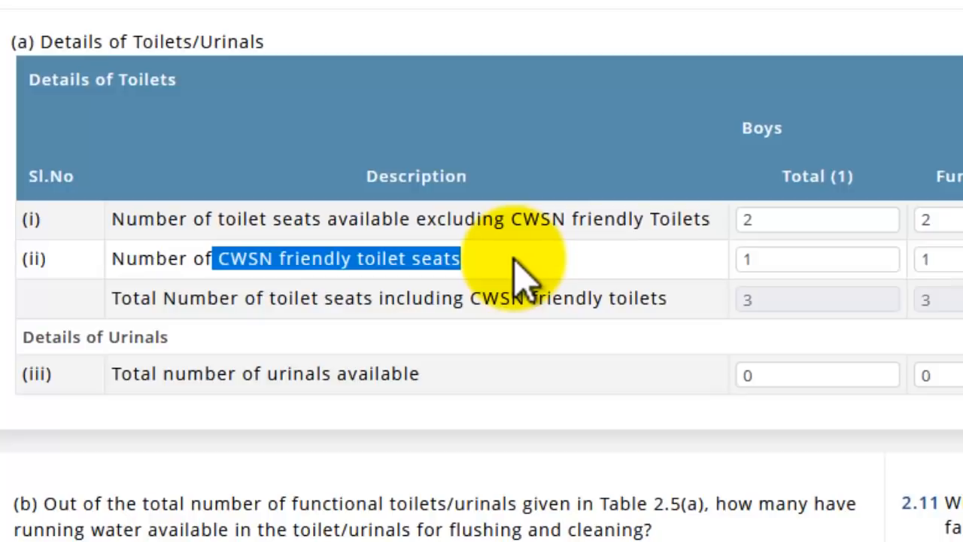
pyautogui.doubleClick(793, 219)
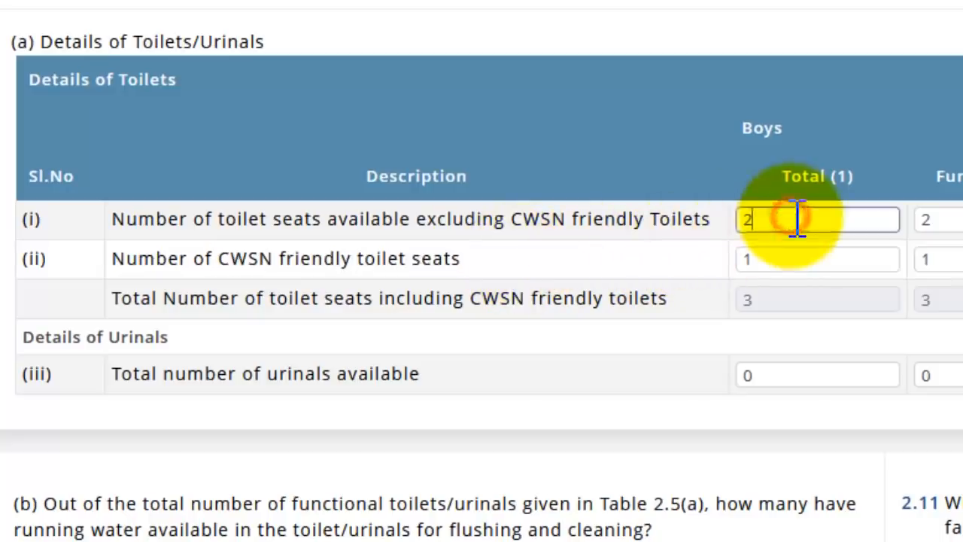
pyautogui.doubleClick(763, 258)
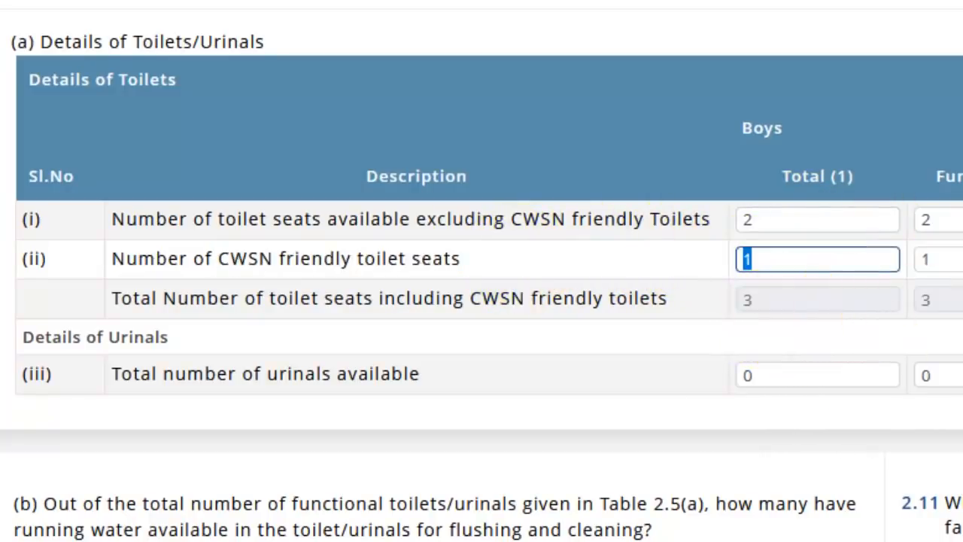
# Set the available urinals to 4 total and 4 functional for boys, and 3 total and 3 functional for girls.
pyautogui.scroll(-2, 929, 247)
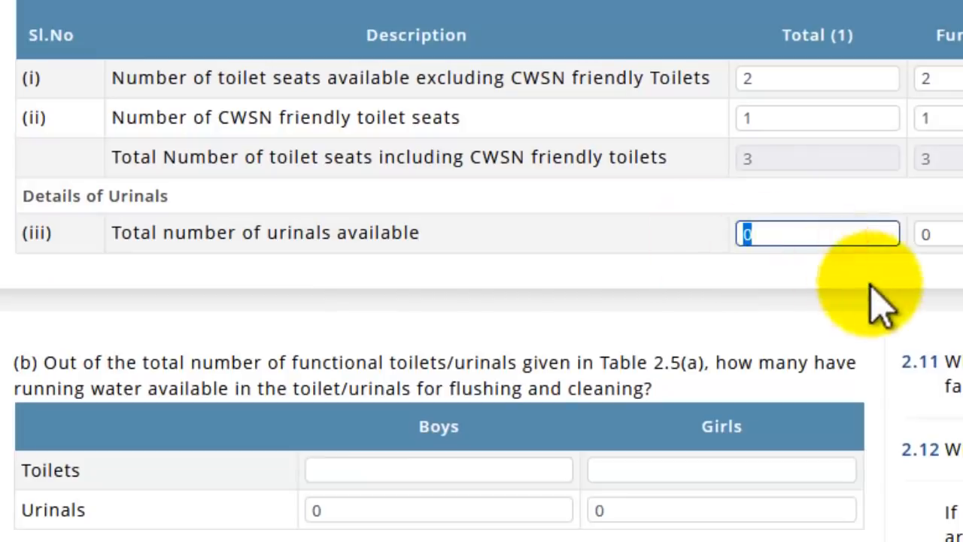
pyautogui.scroll(1, 872, 287)
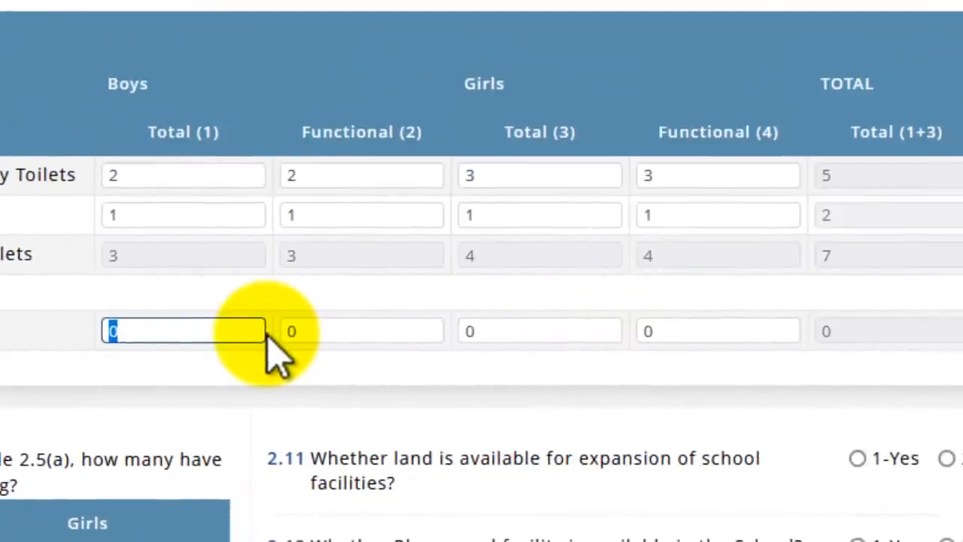
pyautogui.write('4')
pyautogui.press('Tab')
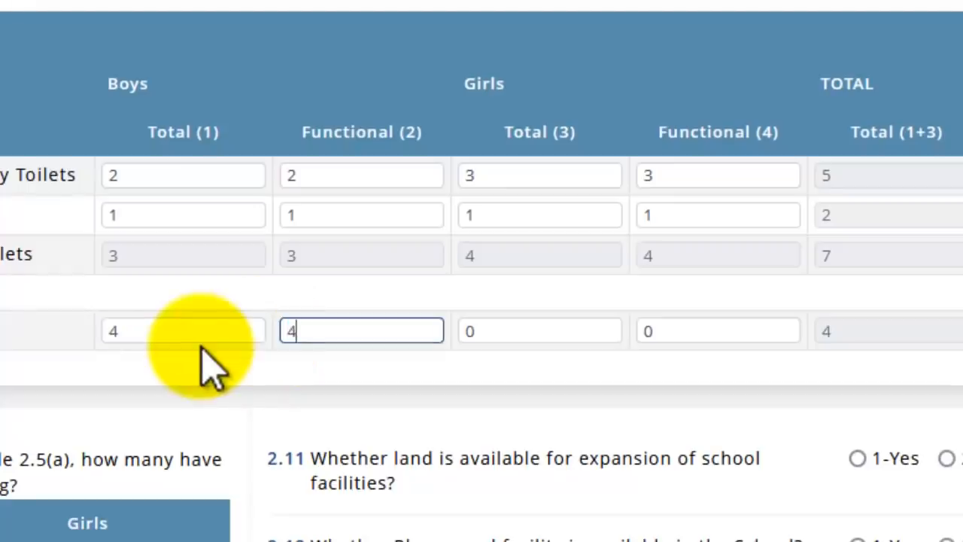
pyautogui.moveTo(574, 340); pyautogui.dragTo(442, 331)
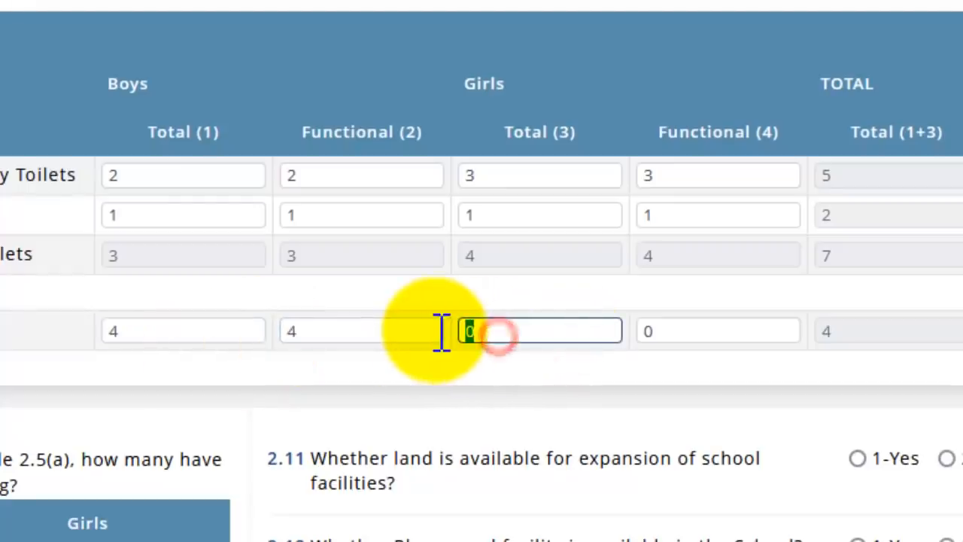
pyautogui.write('3')
pyautogui.press('Tab')
pyautogui.write('3')
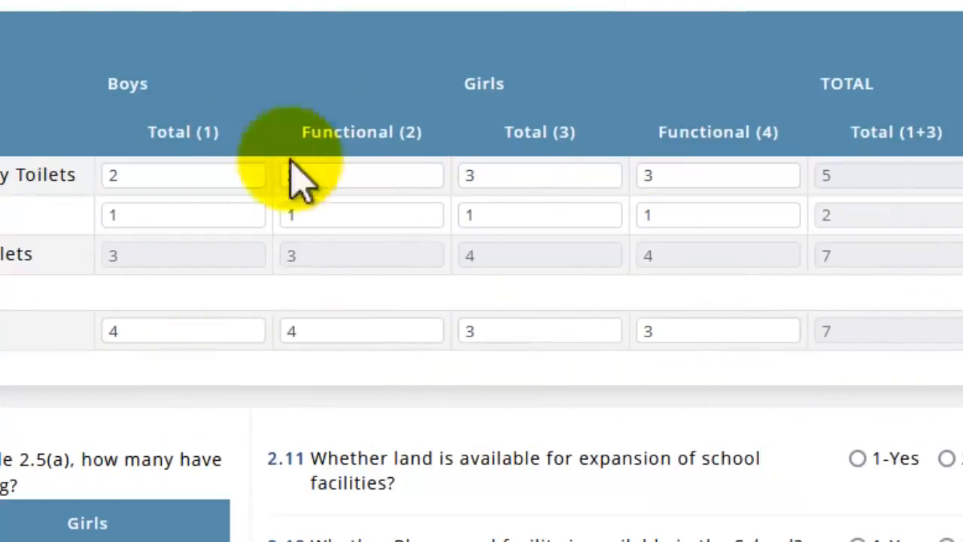
# Fill in the running water table (b) with 3 boys' and 4 girls' toilets, and 4 boys' and 3 girls' urinals.
pyautogui.scroll(-4, 785, 172)
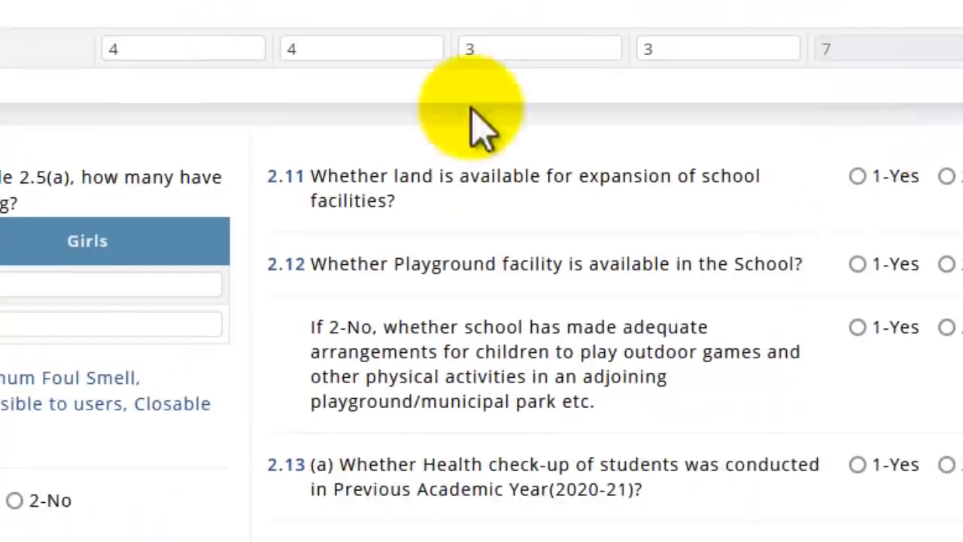
pyautogui.scroll(2, 494, 118)
pyautogui.scroll(-2, 604, 226)
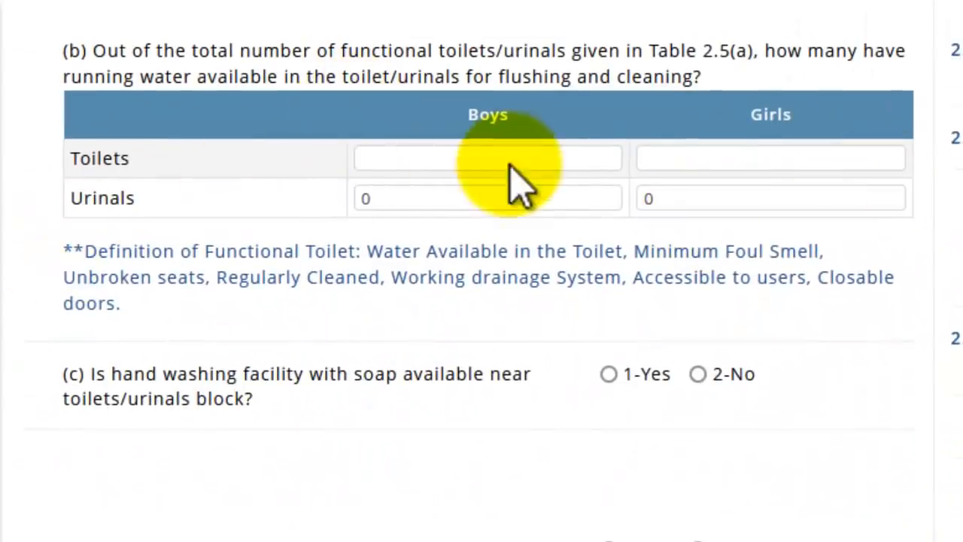
pyautogui.click(446, 158)
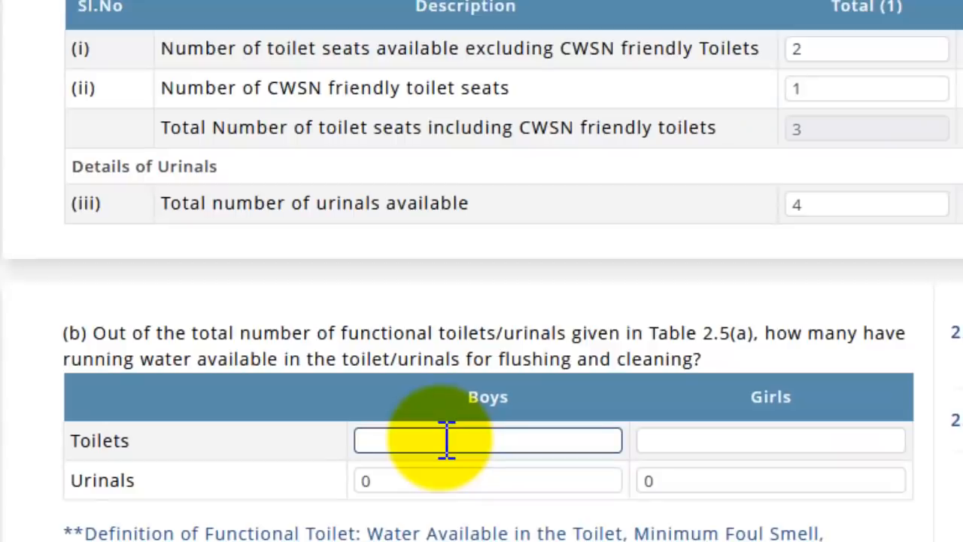
pyautogui.click(835, 444)
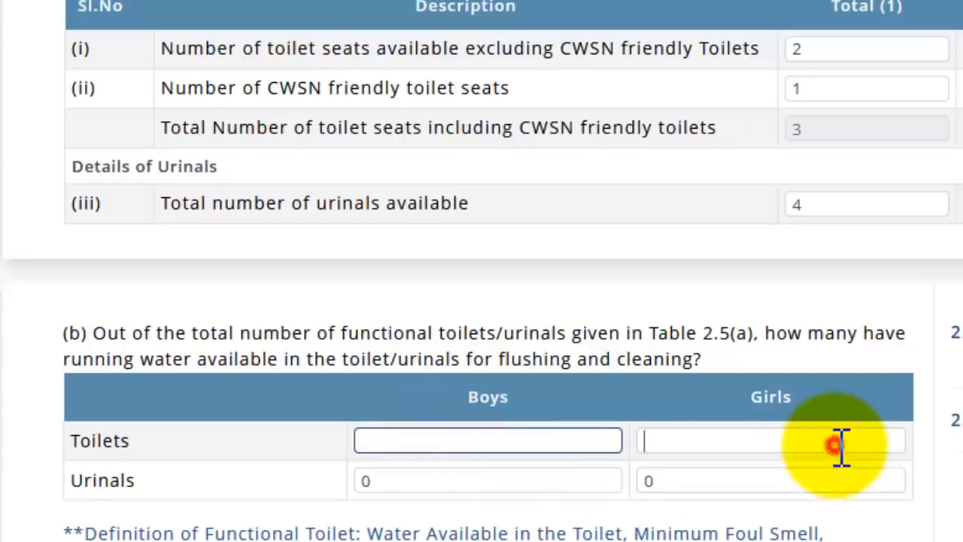
pyautogui.click(445, 490)
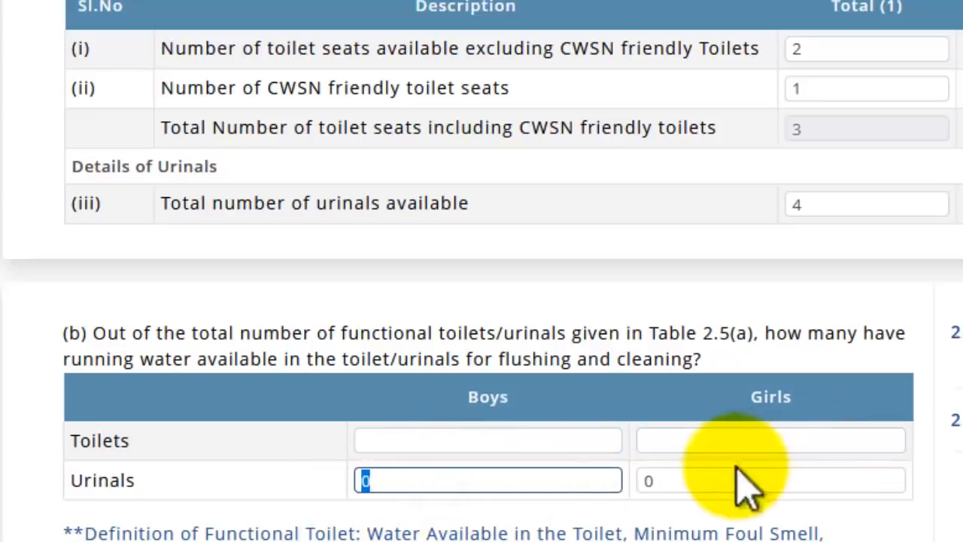
pyautogui.click(692, 486)
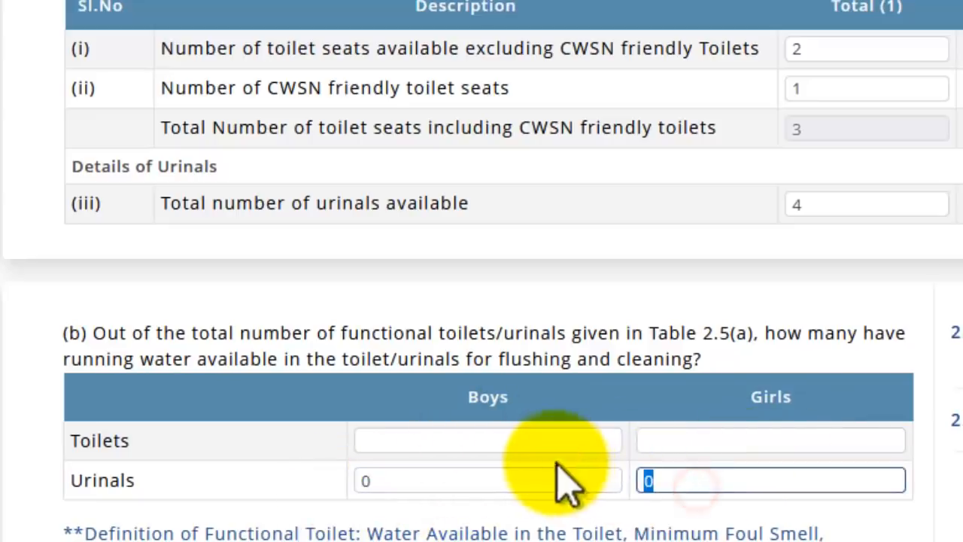
pyautogui.click(551, 445)
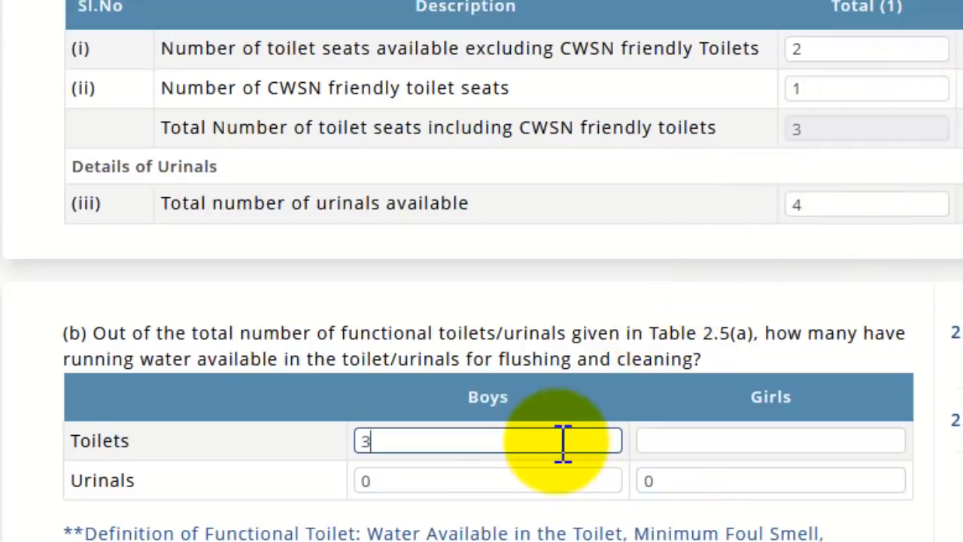
pyautogui.click(743, 441)
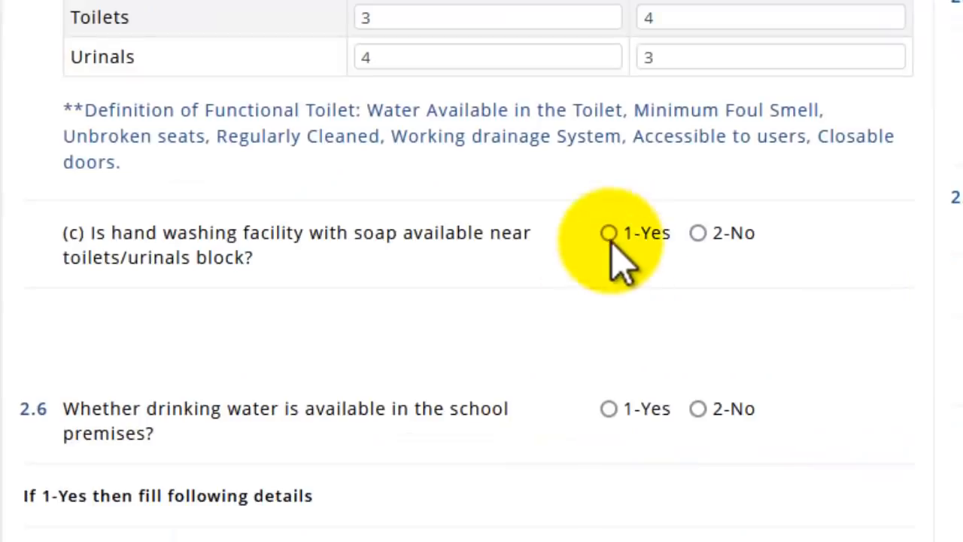
# Answer 1-Yes for hand washing with soap near the toilets and for drinking water on the school premises.
pyautogui.click(608, 233)
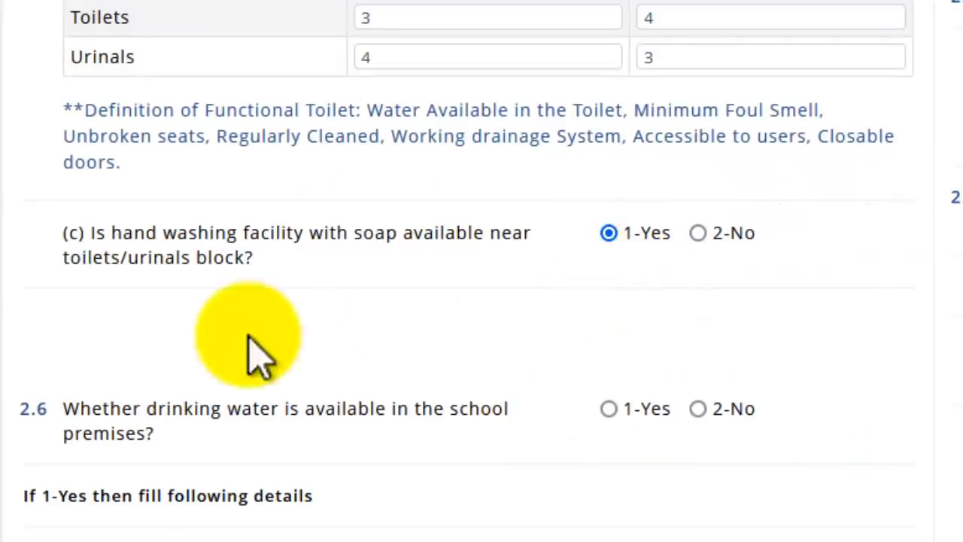
pyautogui.scroll(-4, 554, 247)
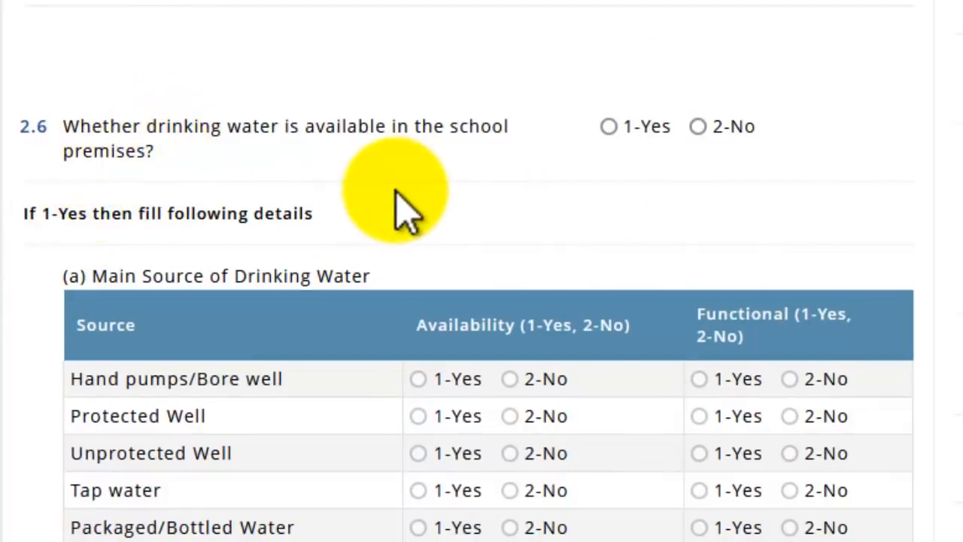
pyautogui.click(609, 127)
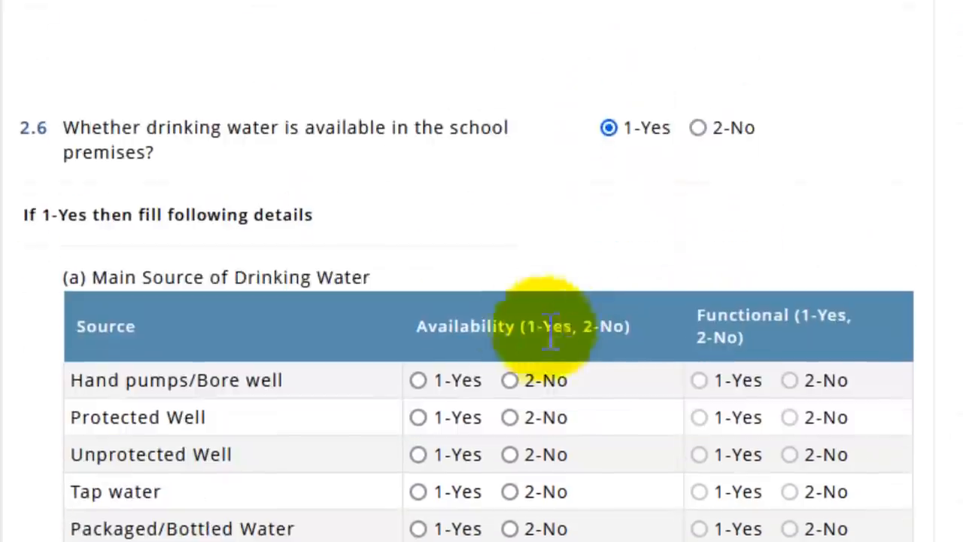
# Mark hand pumps/bore well, protected well and unprotected well as 2-No for availability, and tap water as 1-Yes.
pyautogui.moveTo(175, 277); pyautogui.dragTo(409, 291)
pyautogui.scroll(-2, 649, 215)
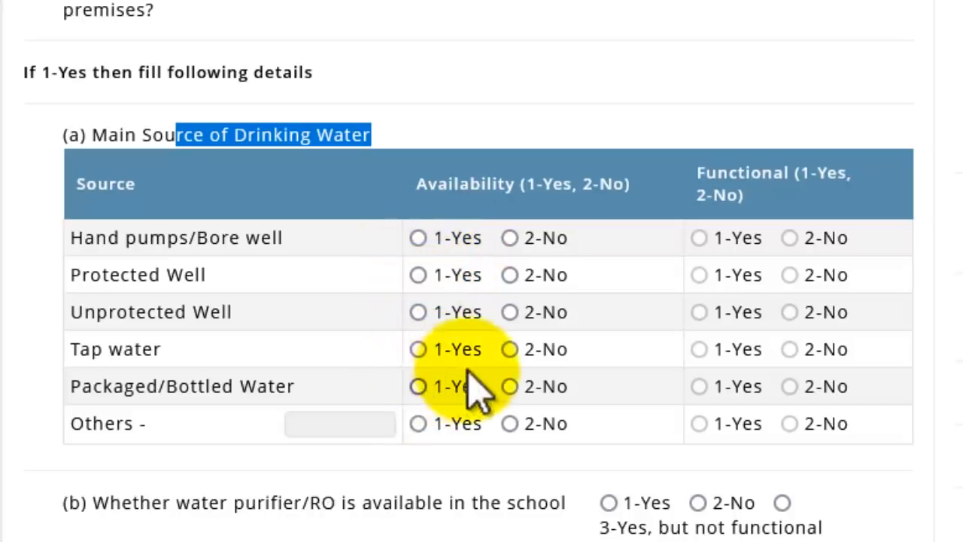
pyautogui.click(510, 238)
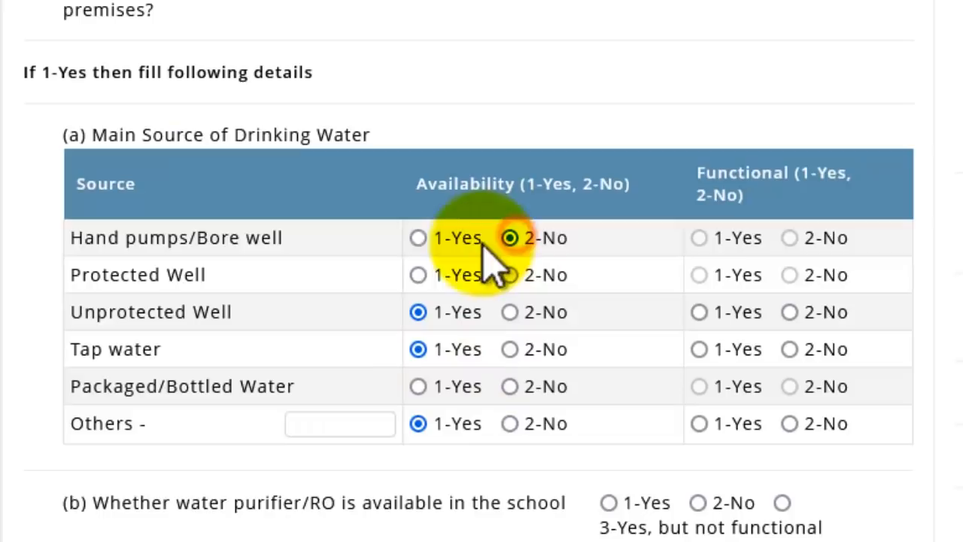
pyautogui.click(426, 245)
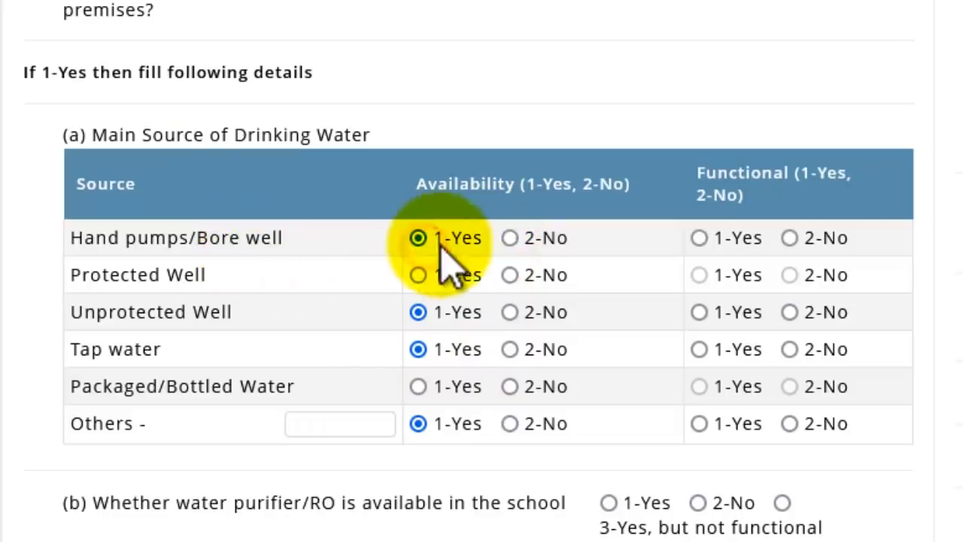
pyautogui.click(415, 311)
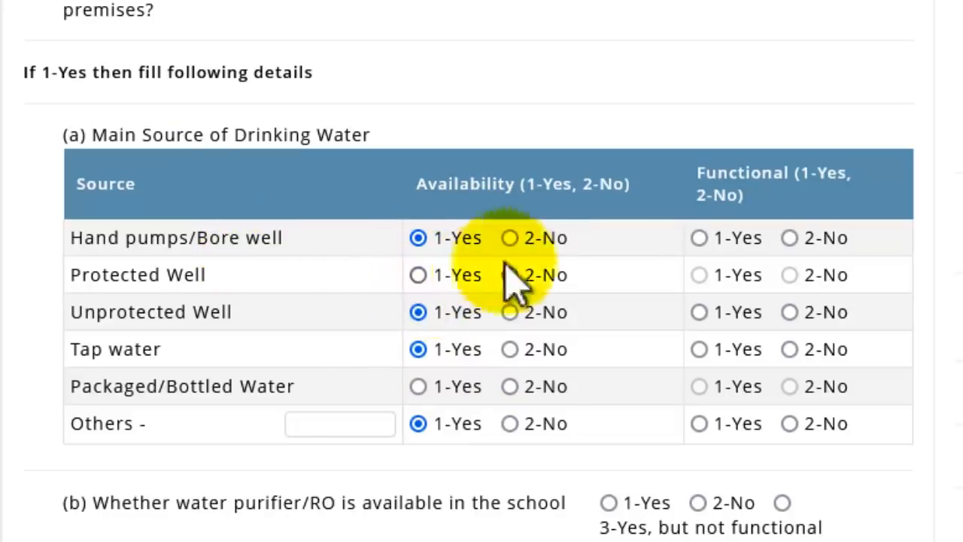
pyautogui.click(511, 238)
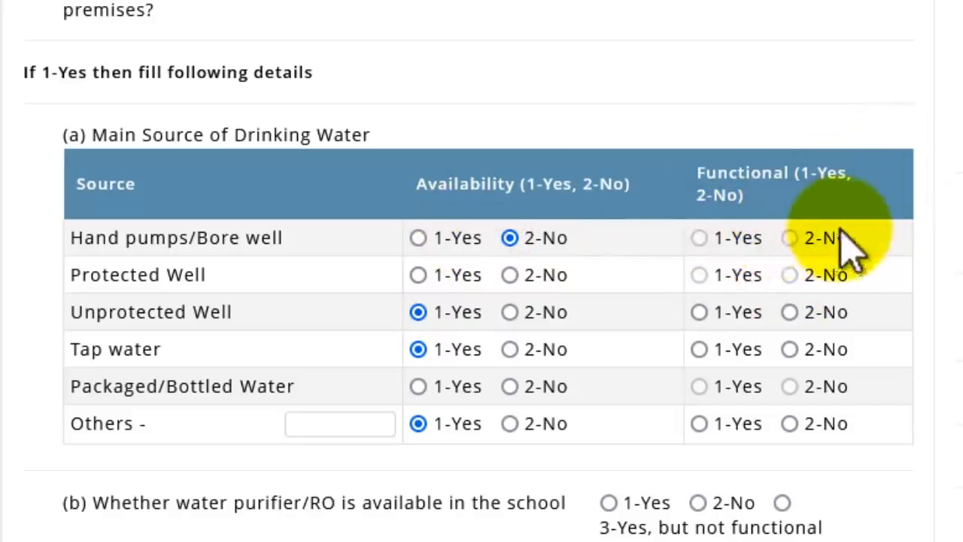
pyautogui.click(510, 275)
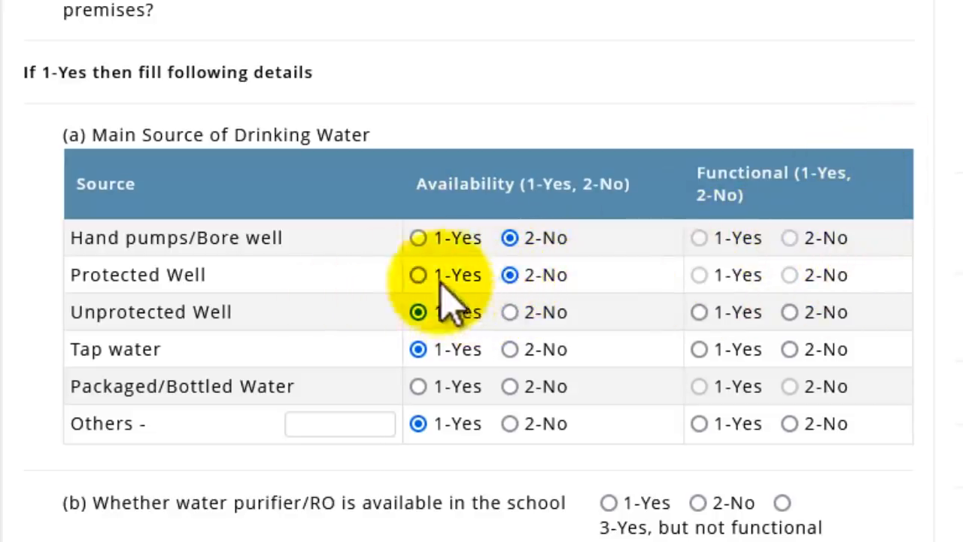
pyautogui.click(510, 312)
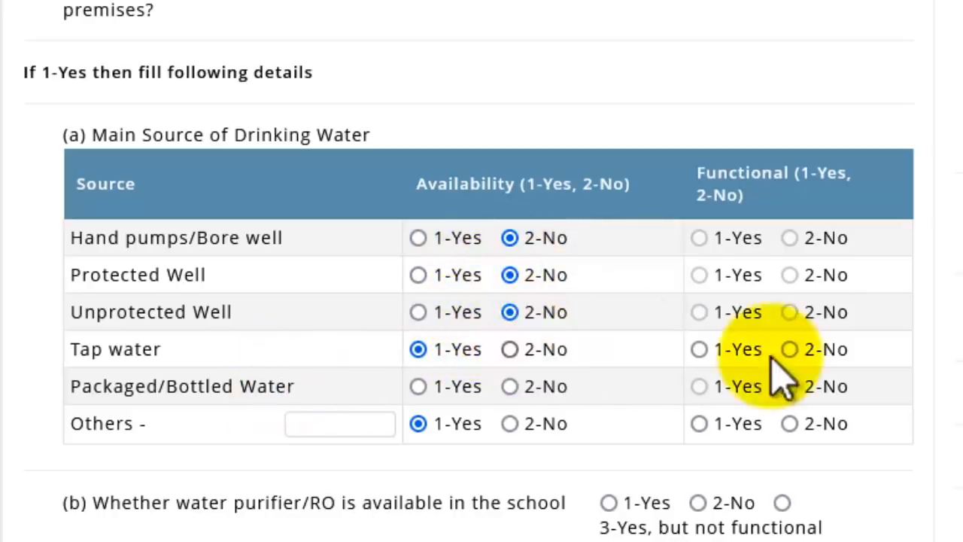
# Mark tap water as functional, packaged/bottled water as available and functional, and the Others source as 2-No for availability.
pyautogui.click(699, 349)
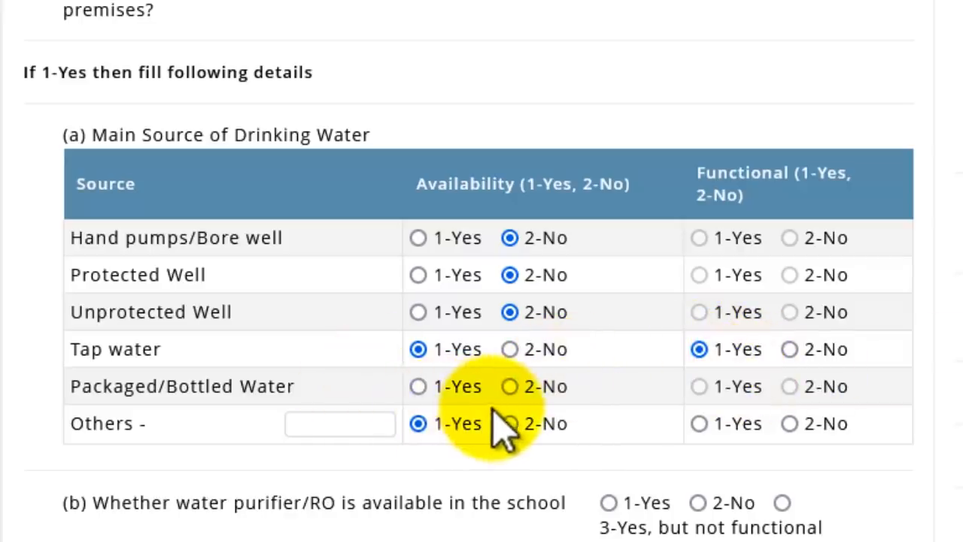
pyautogui.click(419, 385)
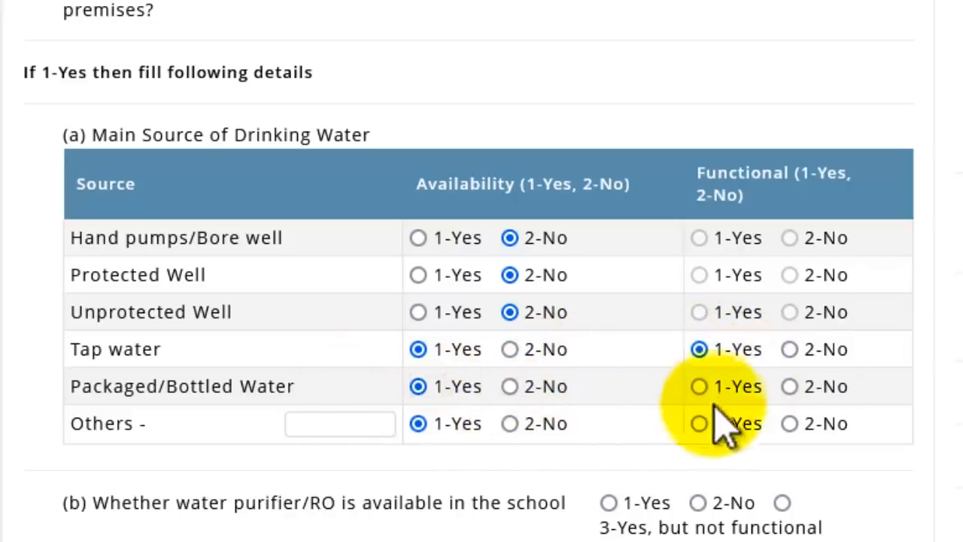
pyautogui.click(700, 386)
# Answer 1-Yes to question 2.6(b) on whether a water purifier/RO is available in the school.
pyautogui.scroll(-4, 677, 339)
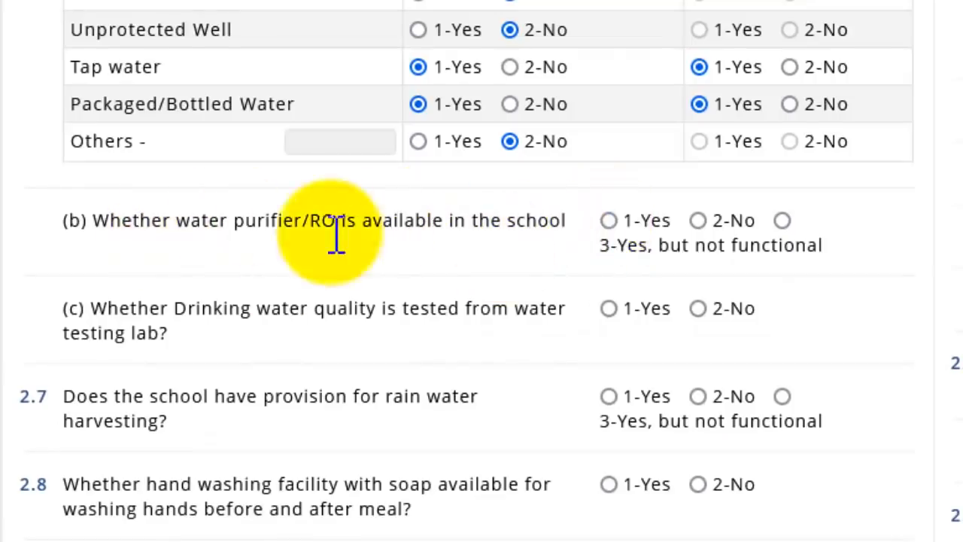
pyautogui.moveTo(120, 219); pyautogui.dragTo(443, 218)
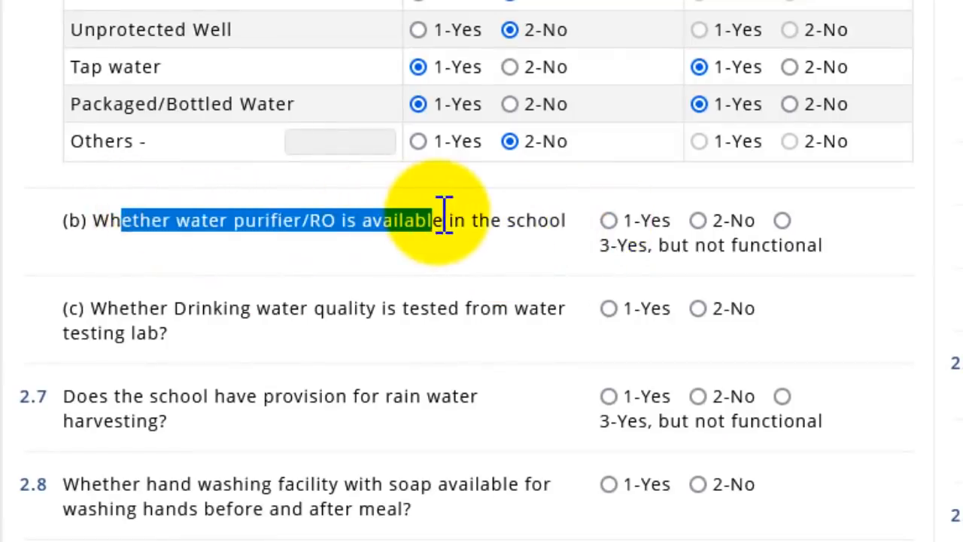
pyautogui.click(610, 222)
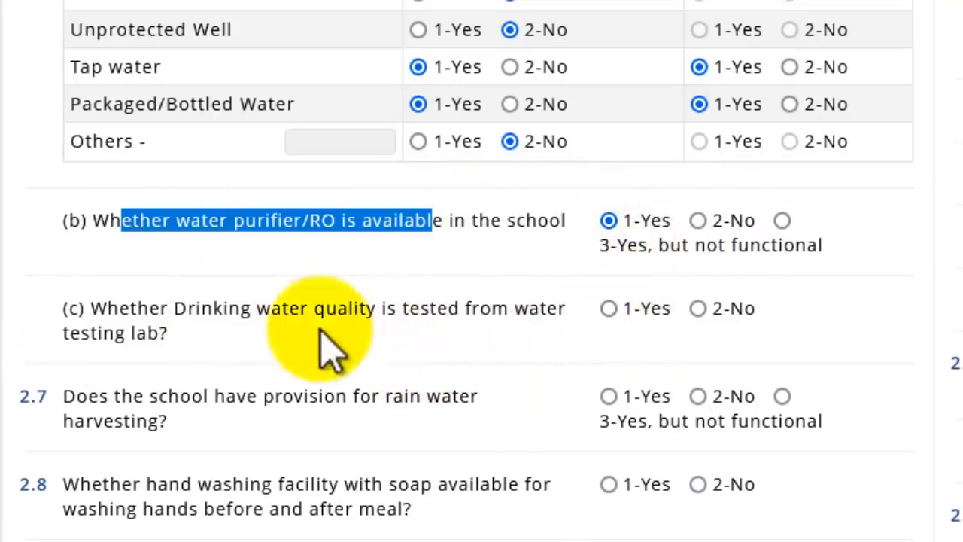
# Answer 1-Yes for drinking water quality being tested by a water testing lab and for rain water harvesting provision.
pyautogui.click(188, 311)
pyautogui.moveTo(187, 310); pyautogui.dragTo(499, 333)
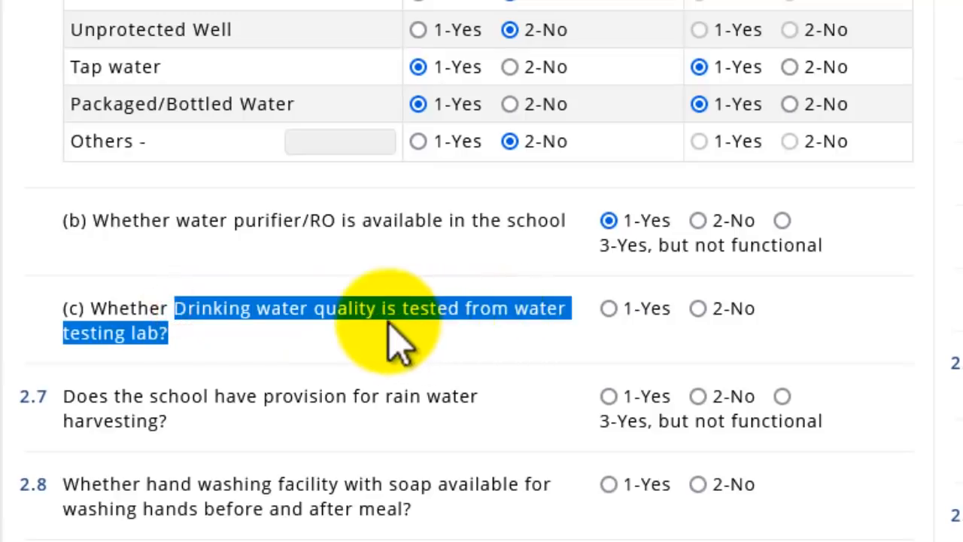
pyautogui.click(608, 309)
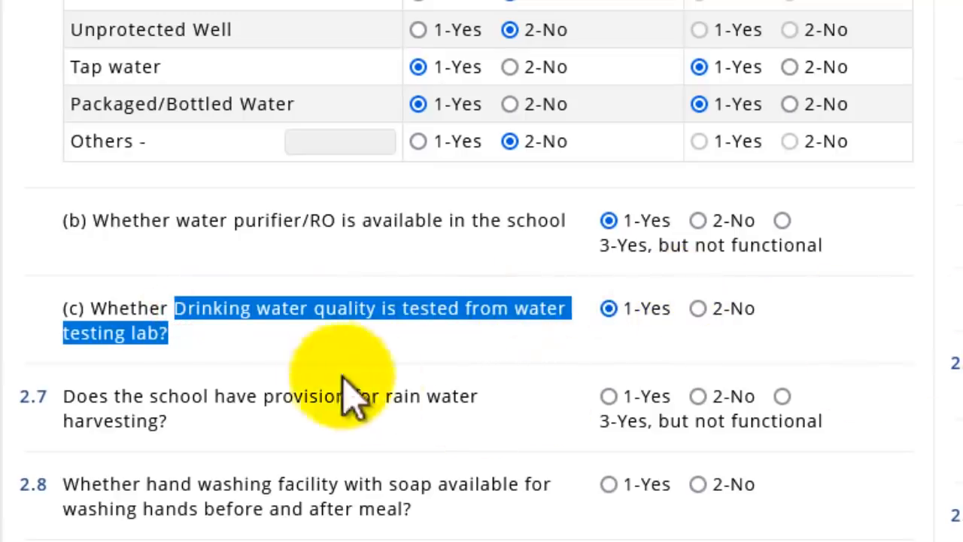
pyautogui.scroll(-2, 645, 291)
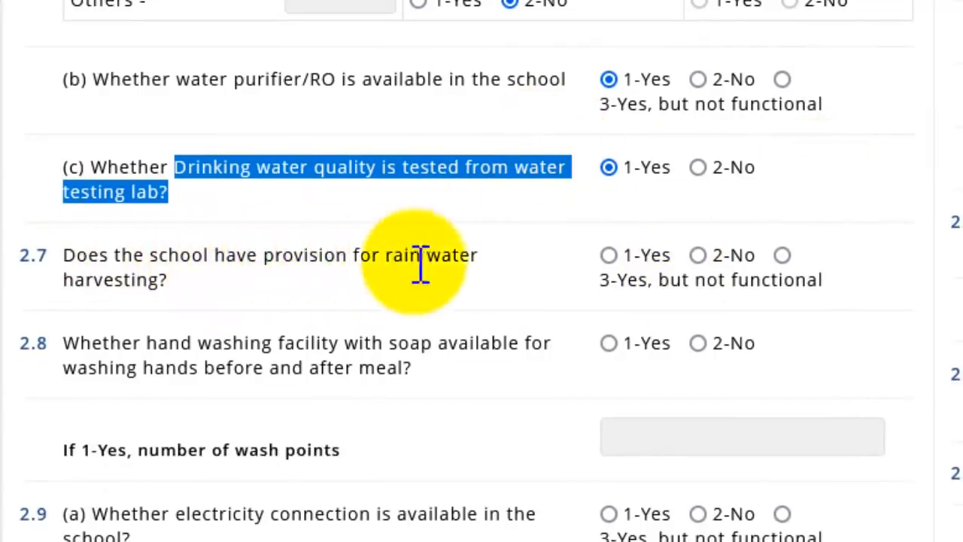
pyautogui.click(609, 256)
# Answer 1-Yes to question 2.8 on hand washing with soap before and after meals, with 4 wash points.
pyautogui.scroll(-2, 460, 369)
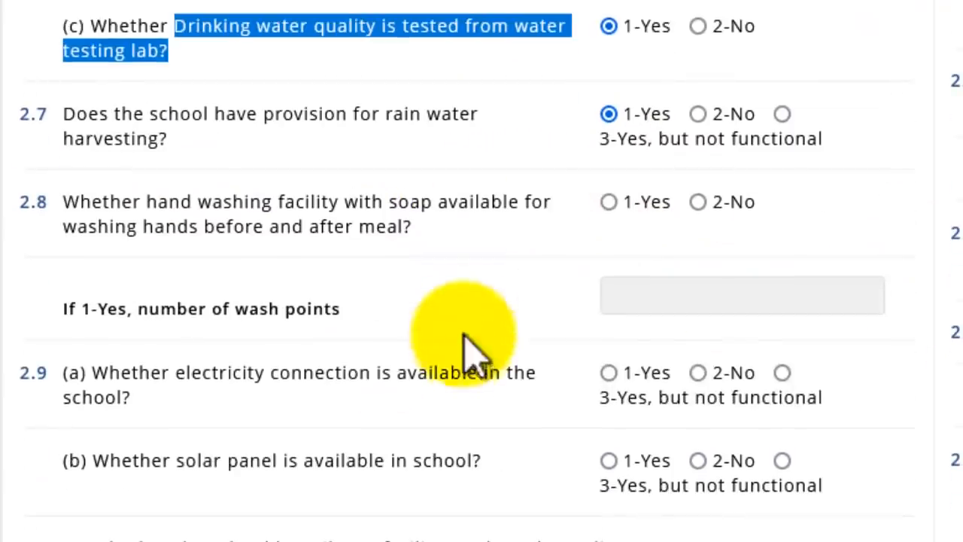
pyautogui.click(611, 211)
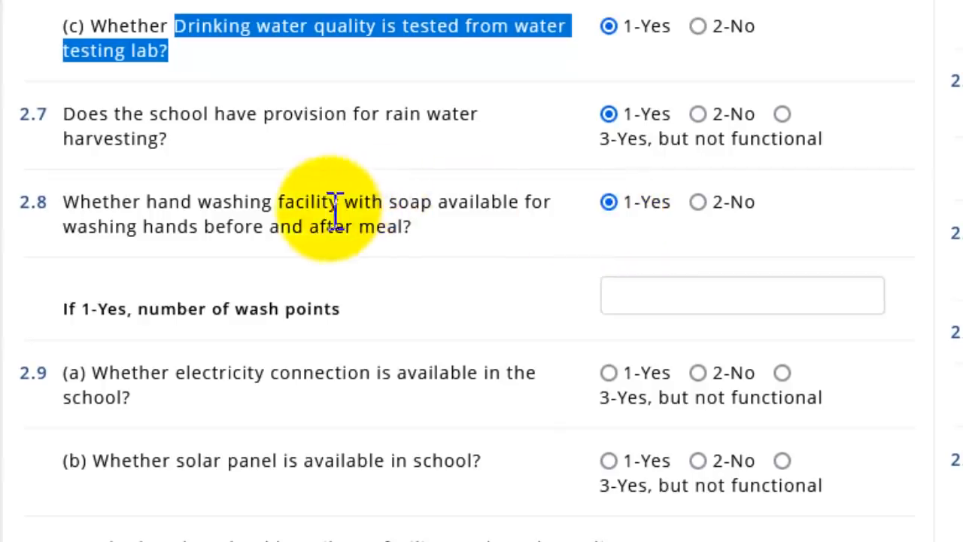
pyautogui.moveTo(331, 204); pyautogui.dragTo(388, 227)
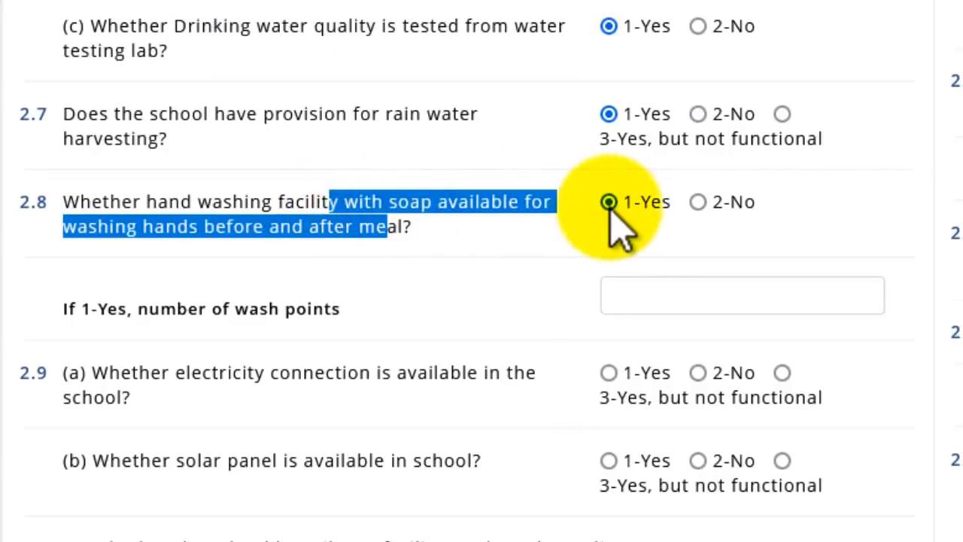
pyautogui.scroll(-2, 634, 253)
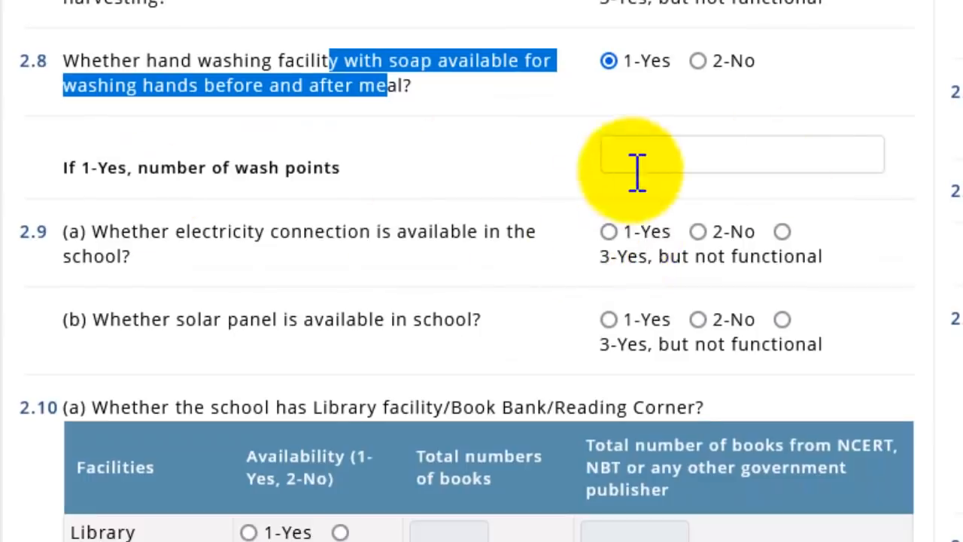
pyautogui.click(662, 165)
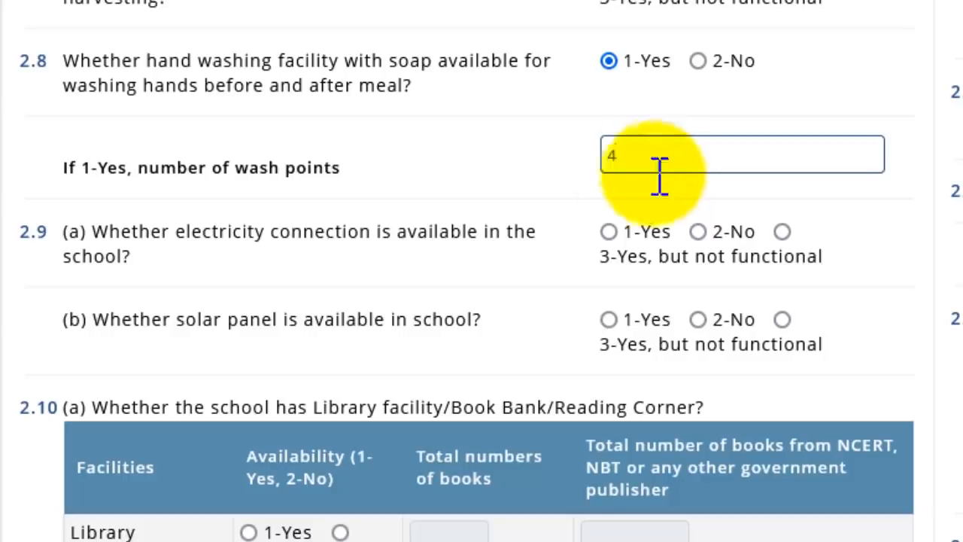
pyautogui.click(109, 183)
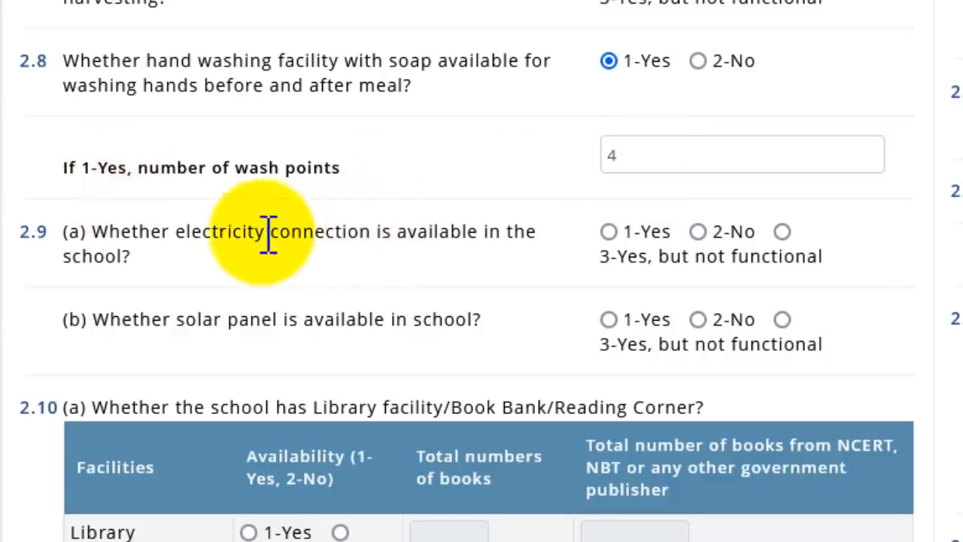
# Answer question 2.9 with 1-Yes for the electricity connection and 2-No for the solar panel.
pyautogui.moveTo(264, 232); pyautogui.dragTo(549, 233)
pyautogui.click(608, 232)
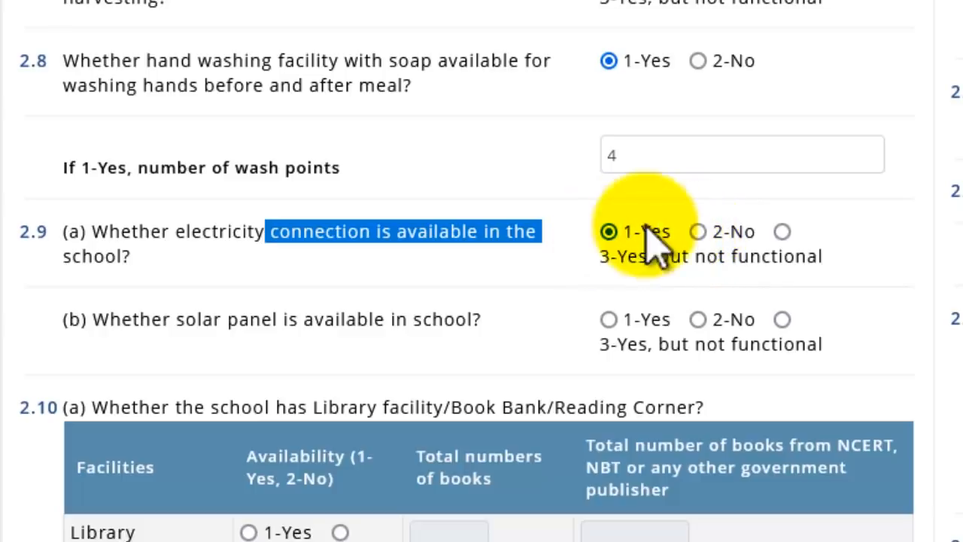
pyautogui.scroll(-2, 741, 271)
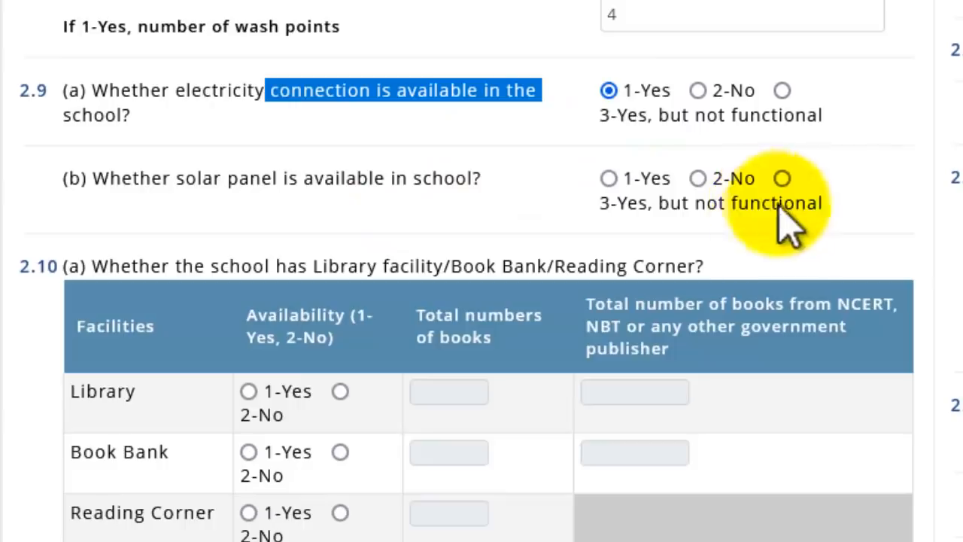
pyautogui.click(704, 178)
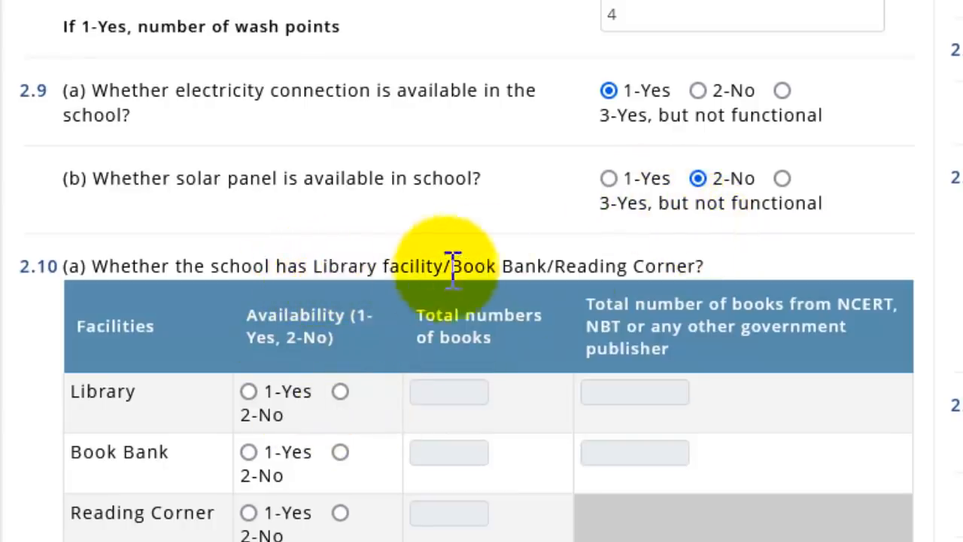
# Mark the Library as 1-Yes in question 2.10(a), with 200 total books and 0 from NCERT, NBT or other government publishers.
pyautogui.scroll(-2, 421, 301)
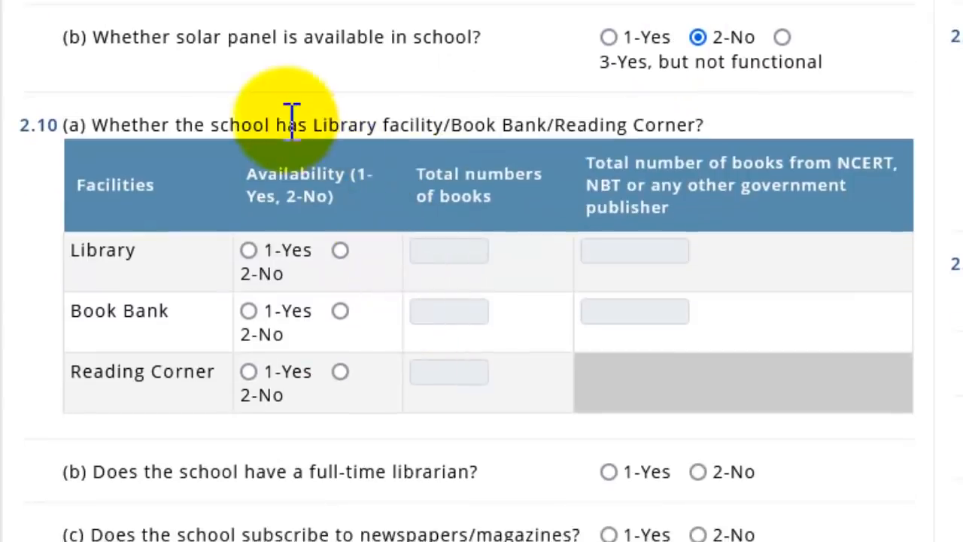
pyautogui.moveTo(285, 125); pyautogui.dragTo(474, 106)
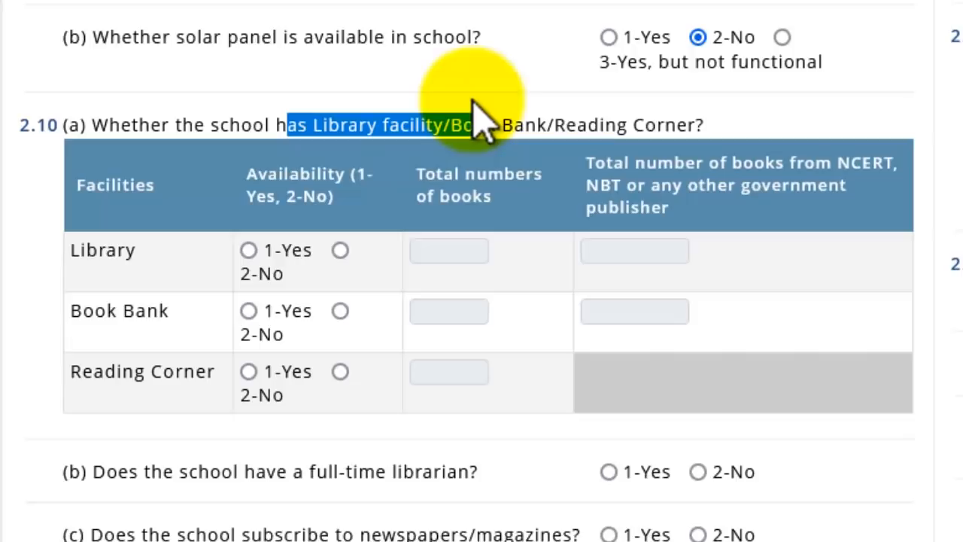
pyautogui.click(248, 251)
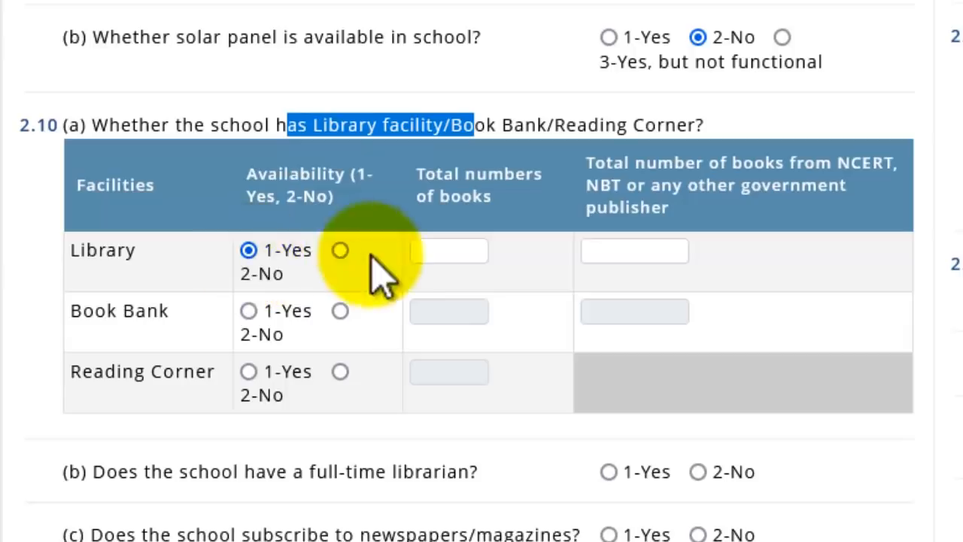
pyautogui.click(416, 257)
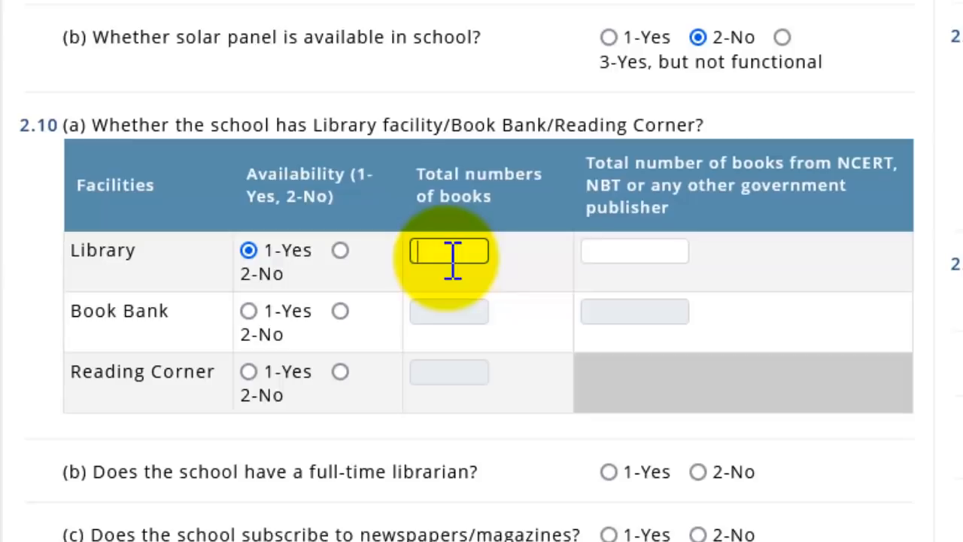
pyautogui.write('200')
pyautogui.press('Tab')
pyautogui.write('0')
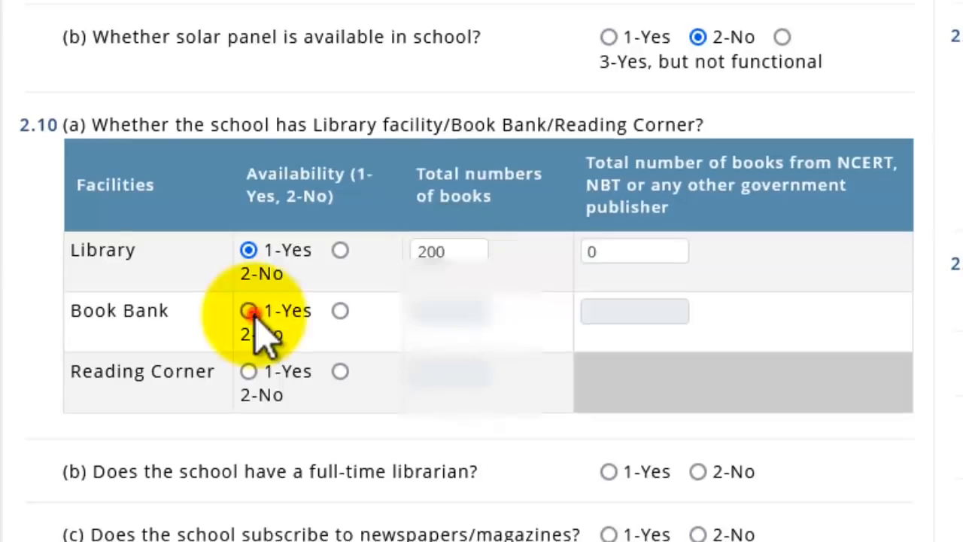
# Mark Book Bank and Reading Corner as 1-Yes for availability and fill in their total numbers of books.
pyautogui.click(249, 311)
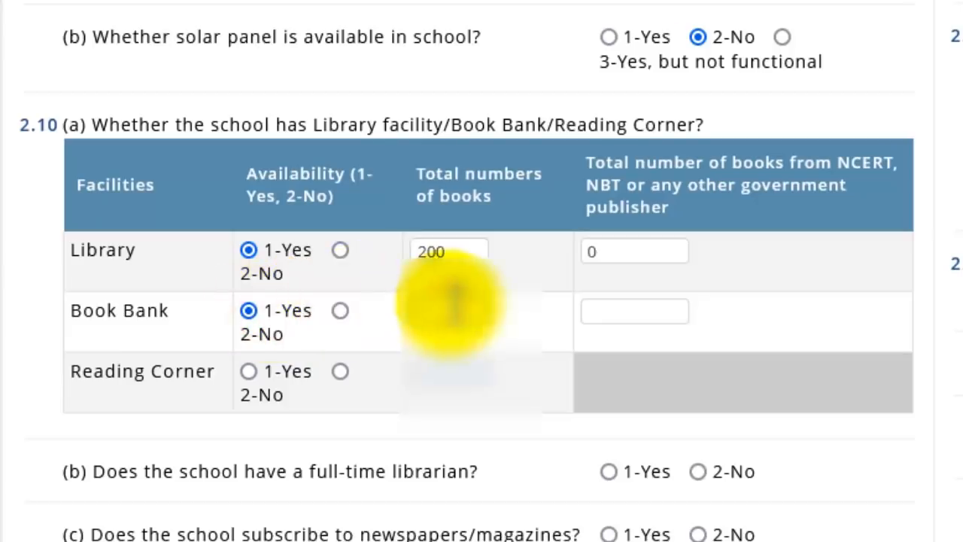
pyautogui.click(249, 372)
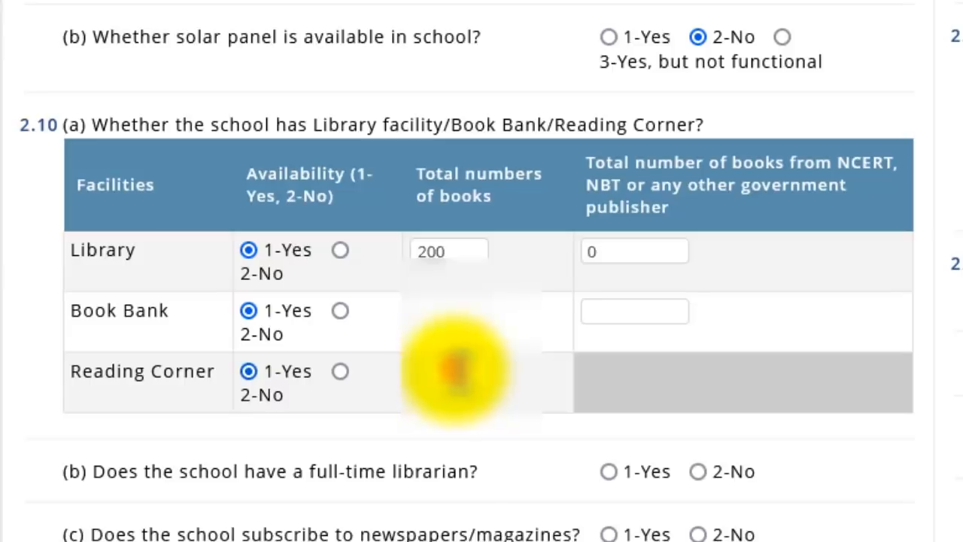
pyautogui.click(456, 369)
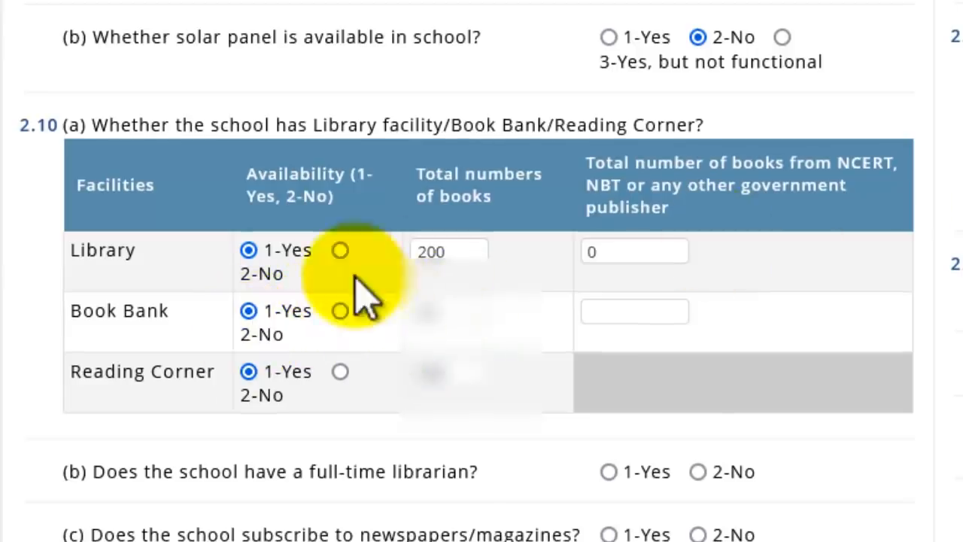
# Answer 2-No for a full-time librarian and 1-Yes for subscribing to newspapers/magazines.
pyautogui.scroll(-1, 361, 297)
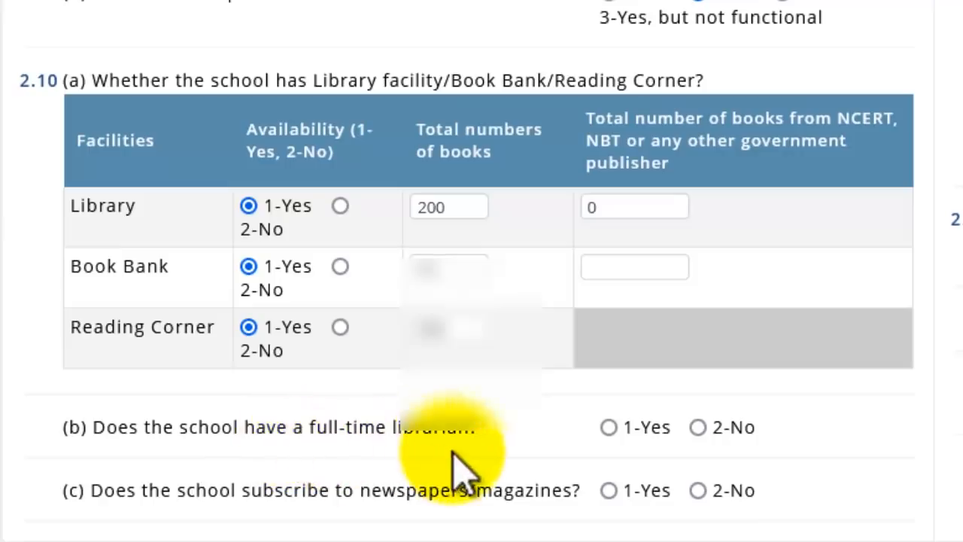
pyautogui.click(698, 426)
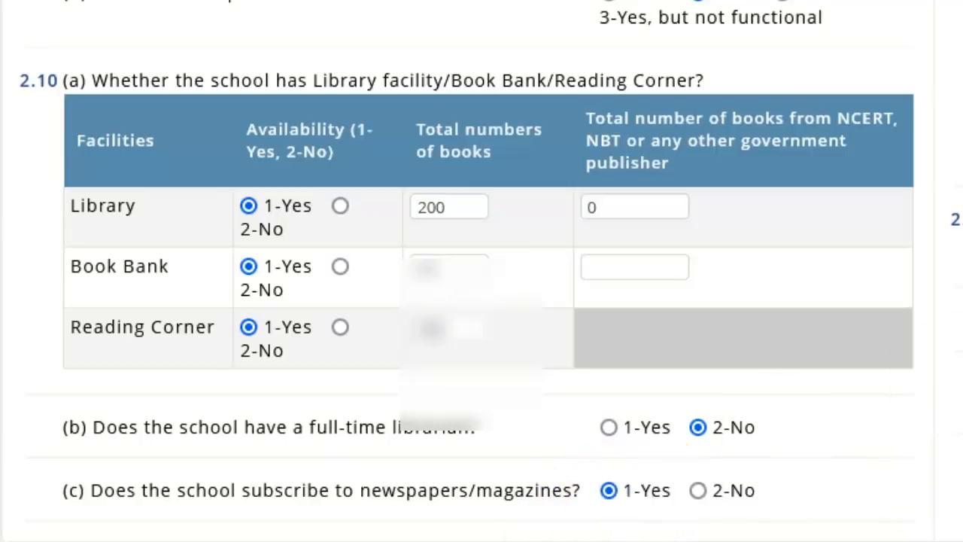
# Answer 1-Yes for land available for expansion in 2.11 and for the playground facility in 2.12.
pyautogui.scroll(12, 481, 271)
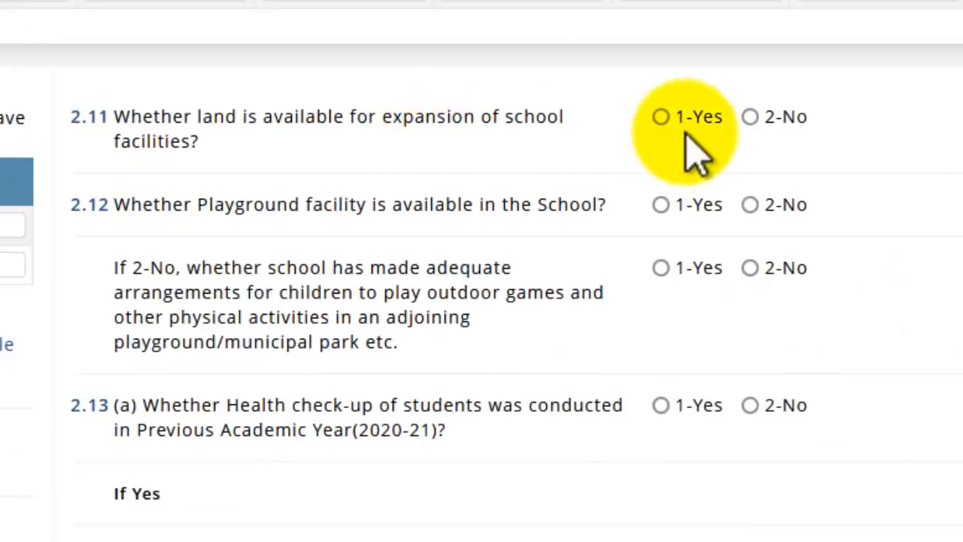
pyautogui.moveTo(328, 116); pyautogui.dragTo(666, 129)
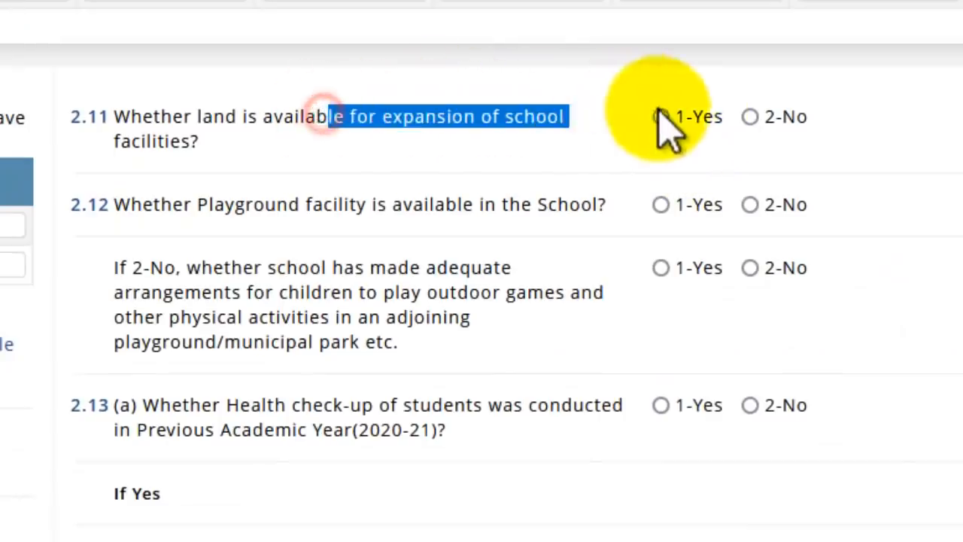
pyautogui.click(662, 118)
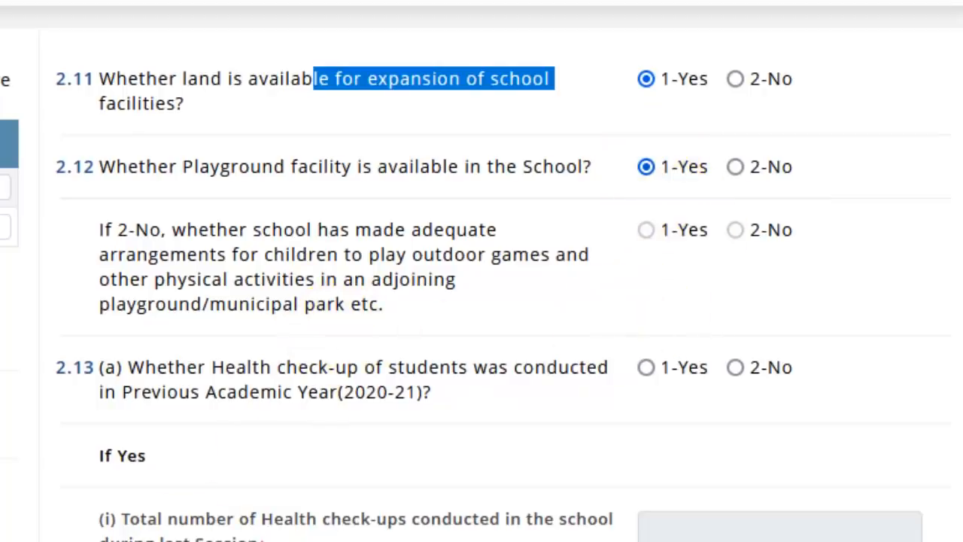
# Answer 1-Yes in 2.13(a) for student health check-ups in 2020-21 and enter 5 as the total number conducted.
pyautogui.scroll(-4, 312, 369)
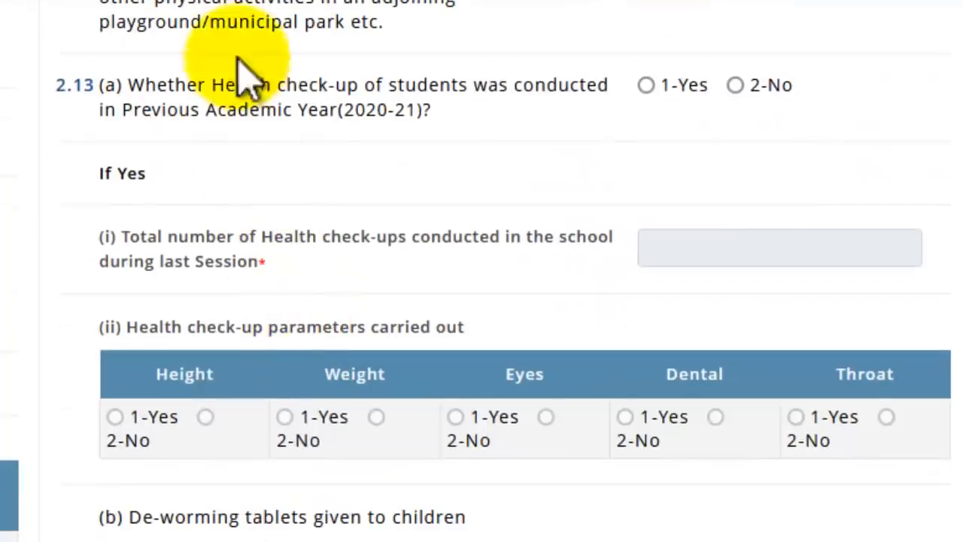
pyautogui.click(646, 84)
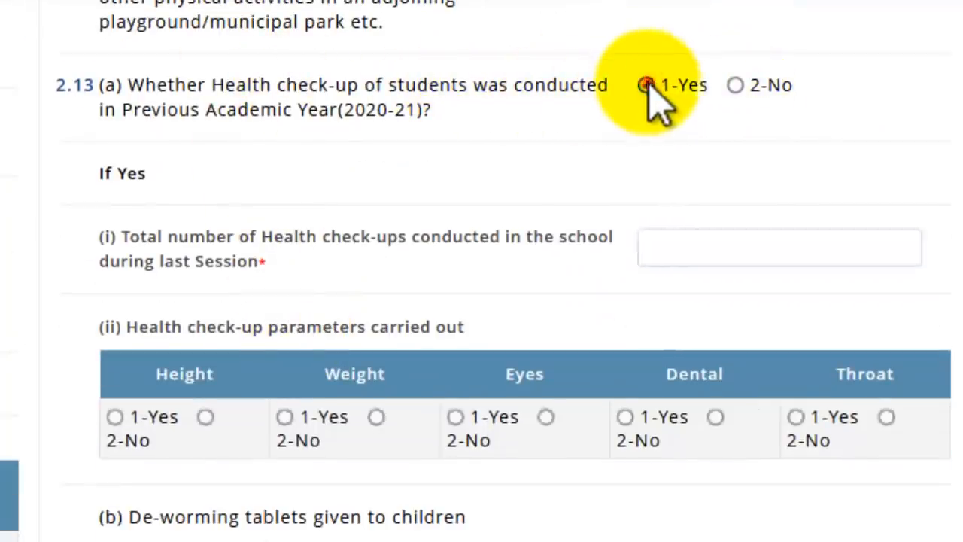
pyautogui.moveTo(345, 110); pyautogui.dragTo(499, 98)
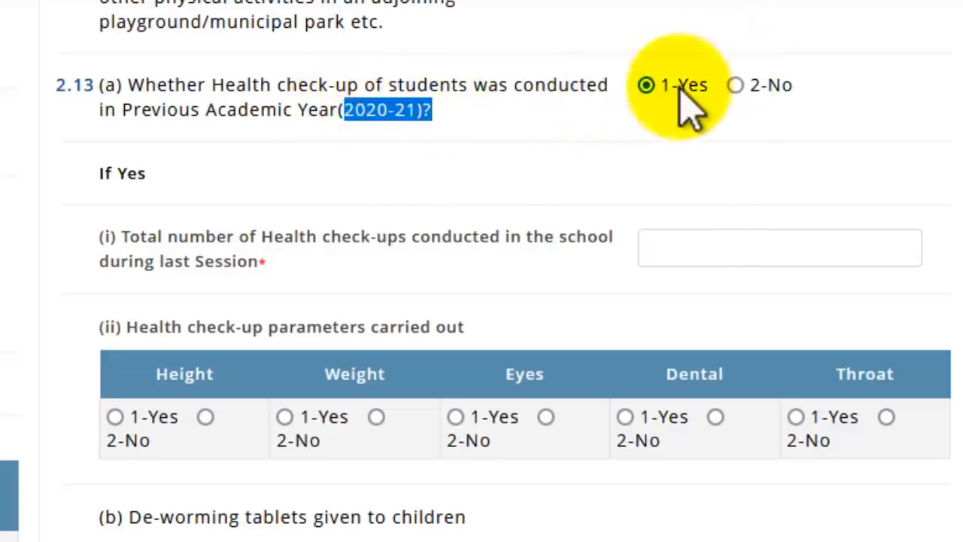
pyautogui.scroll(-2, 527, 177)
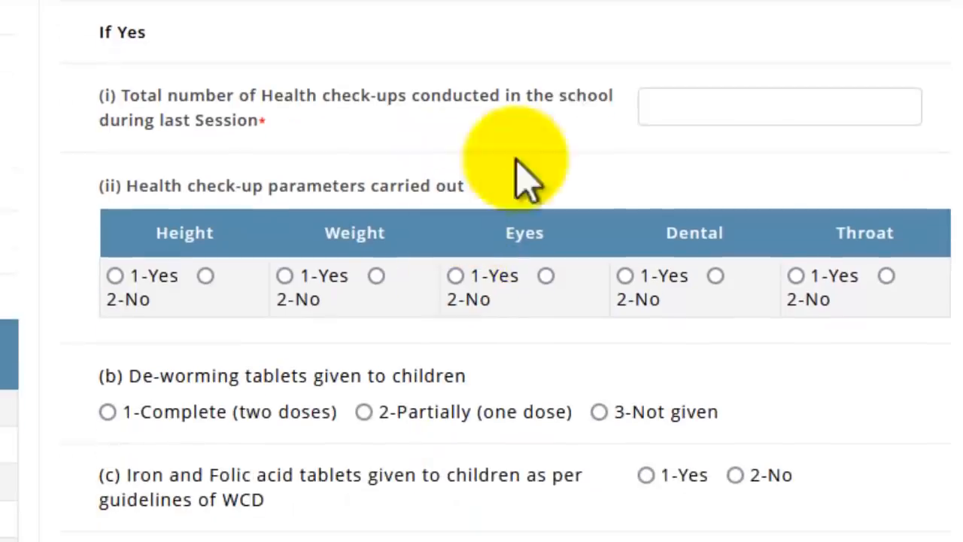
pyautogui.click(707, 106)
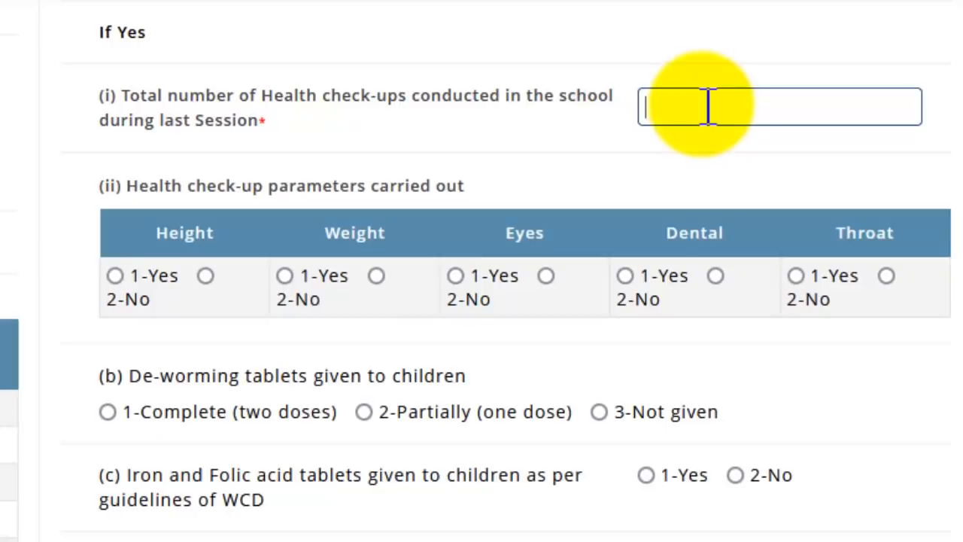
pyautogui.write('5')
pyautogui.click(449, 144)
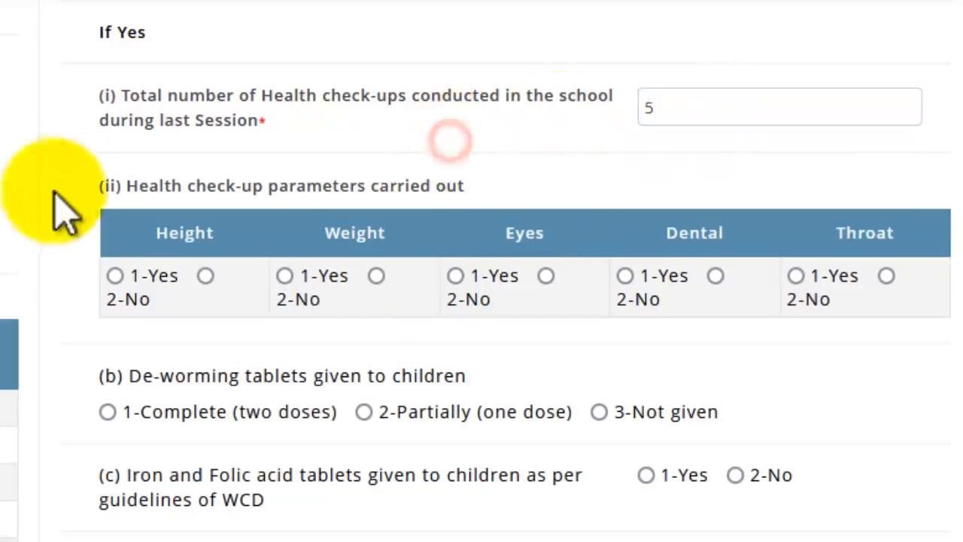
# Mark the health check-up parameters Height and Weight as 1-Yes, and Eyes, Dental and Throat as 2-No.
pyautogui.moveTo(236, 186); pyautogui.dragTo(486, 204)
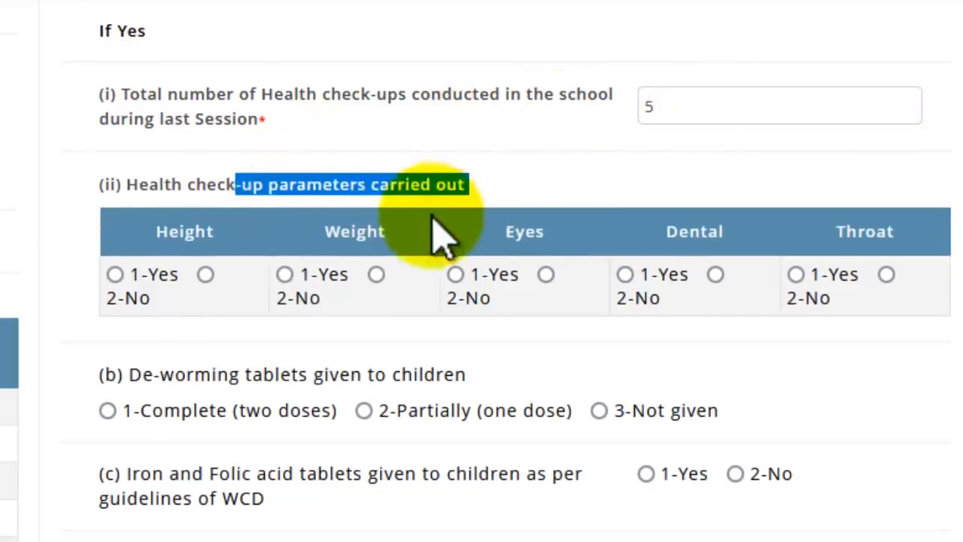
pyautogui.scroll(-2, 226, 196)
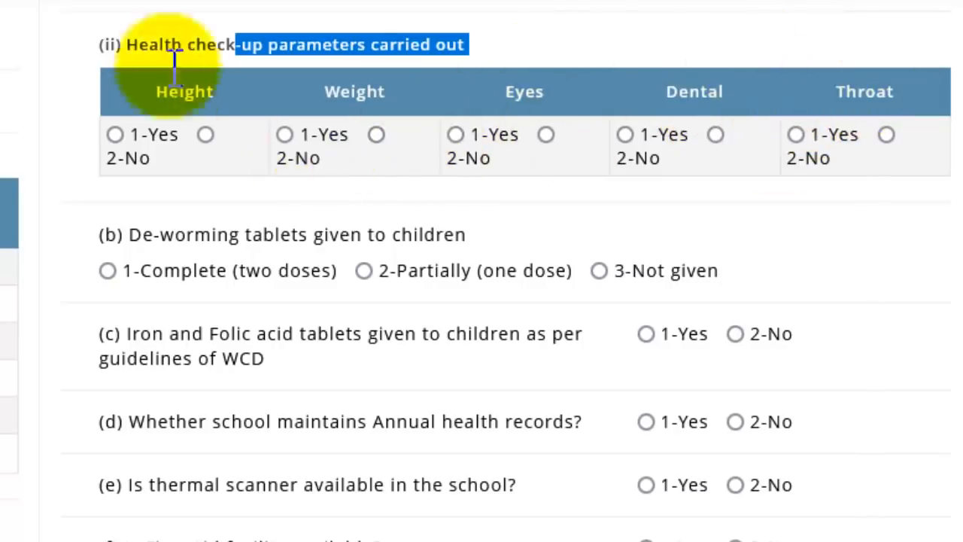
pyautogui.click(115, 134)
pyautogui.click(284, 134)
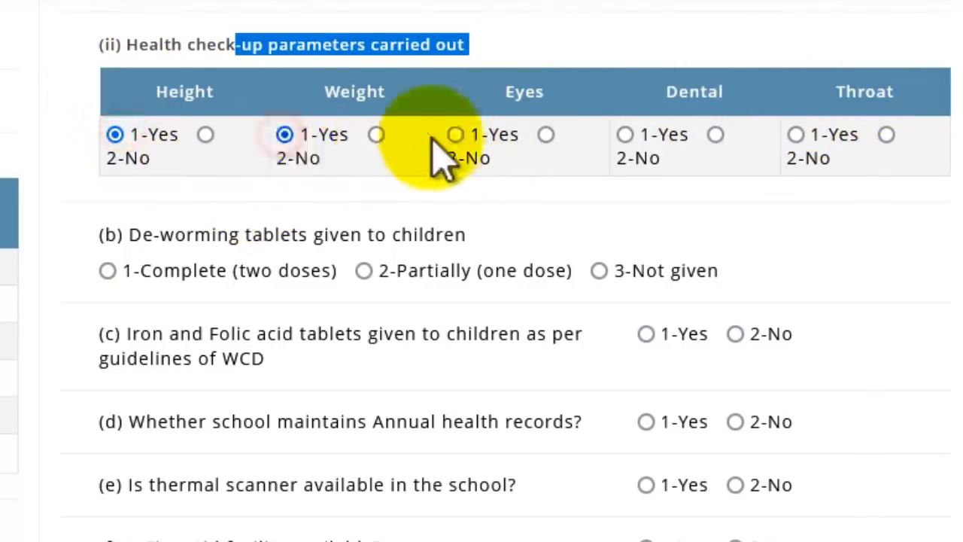
pyautogui.click(546, 135)
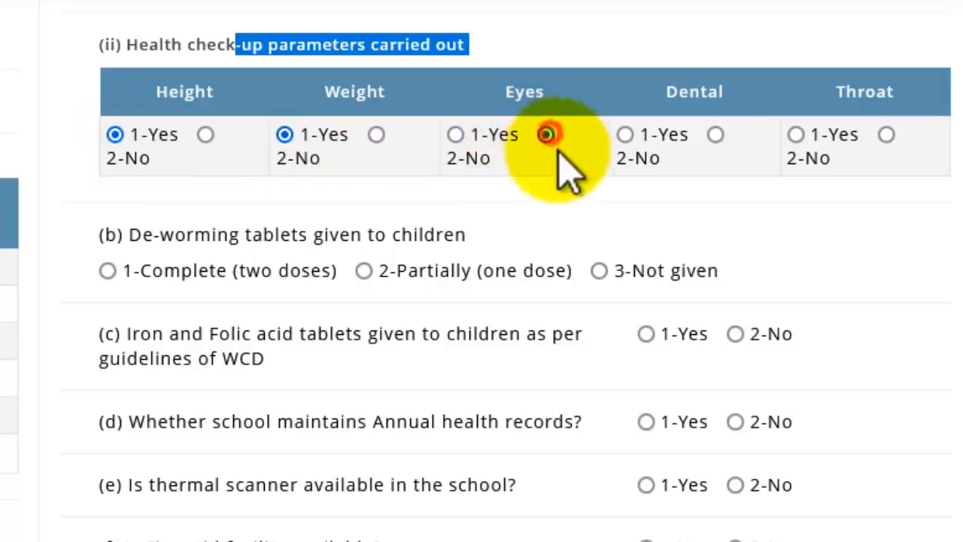
pyautogui.click(715, 135)
pyautogui.click(886, 135)
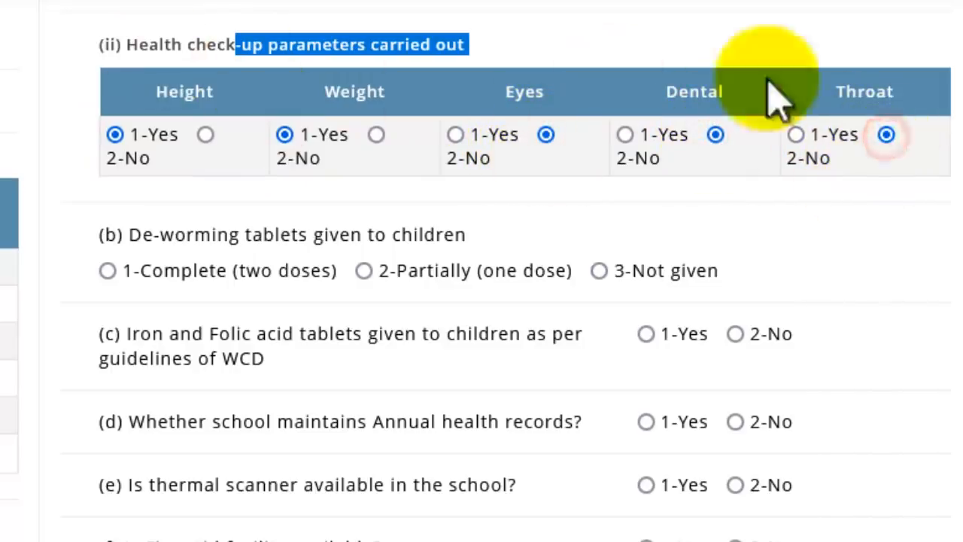
# Answer 1-Complete (two doses) for de-worming tablets in (b) and 1-Yes for iron and folic acid tablets in (c).
pyautogui.scroll(-2, 537, 215)
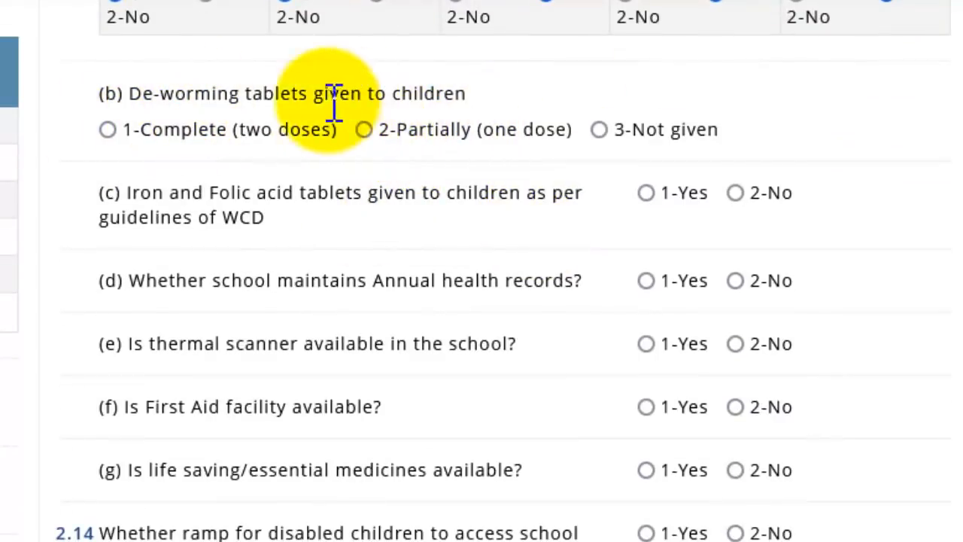
pyautogui.moveTo(321, 96); pyautogui.dragTo(881, 172)
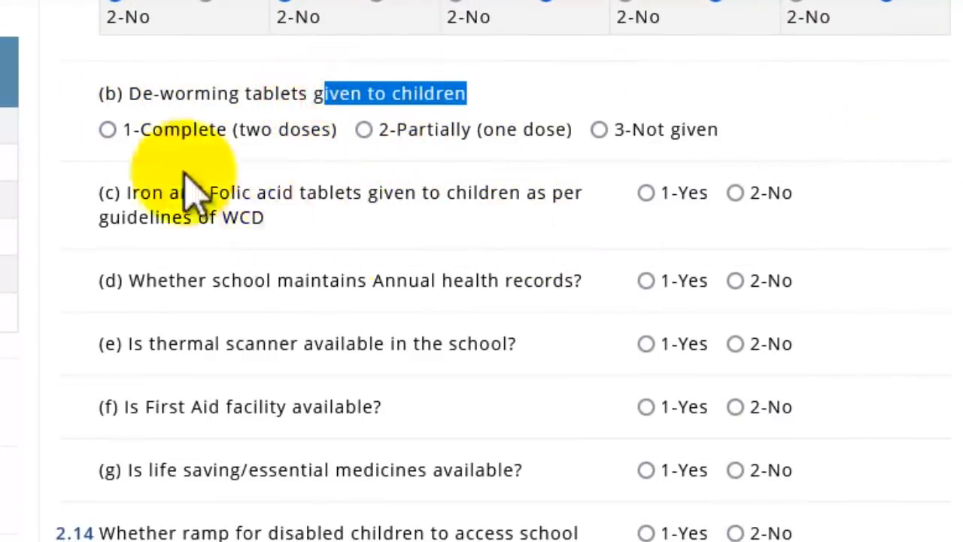
pyautogui.click(108, 130)
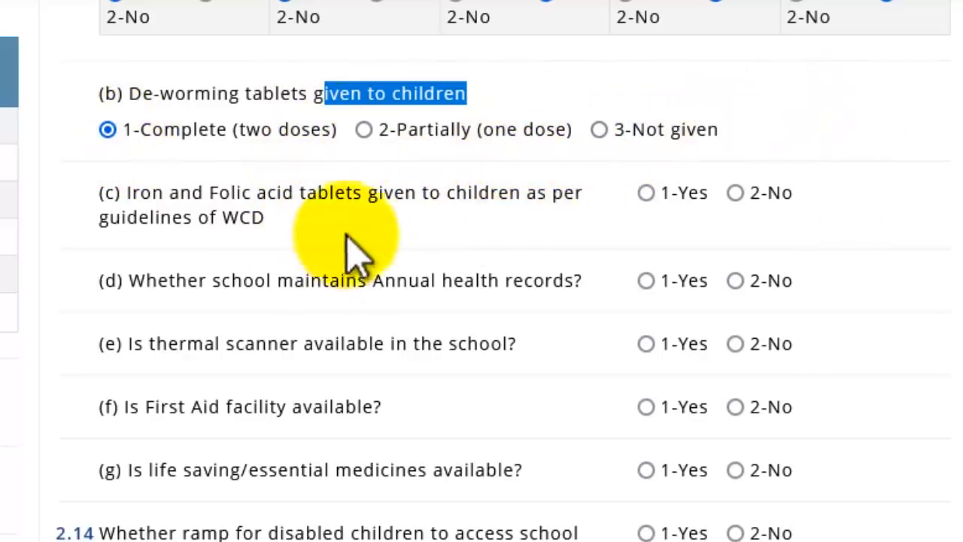
pyautogui.click(647, 193)
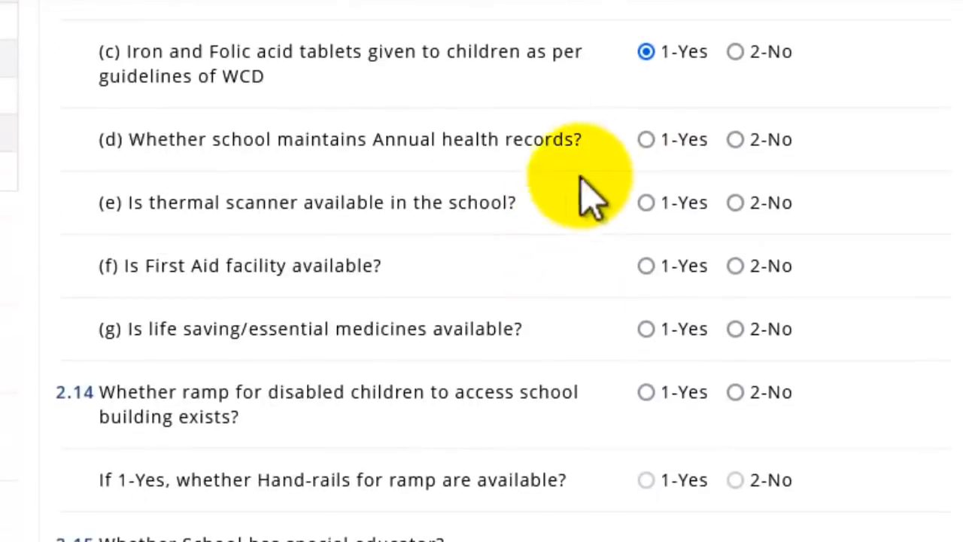
# Answer 1-Yes for annual health records in (d), thermal scanner in (e) and First Aid facility in (f).
pyautogui.click(649, 139)
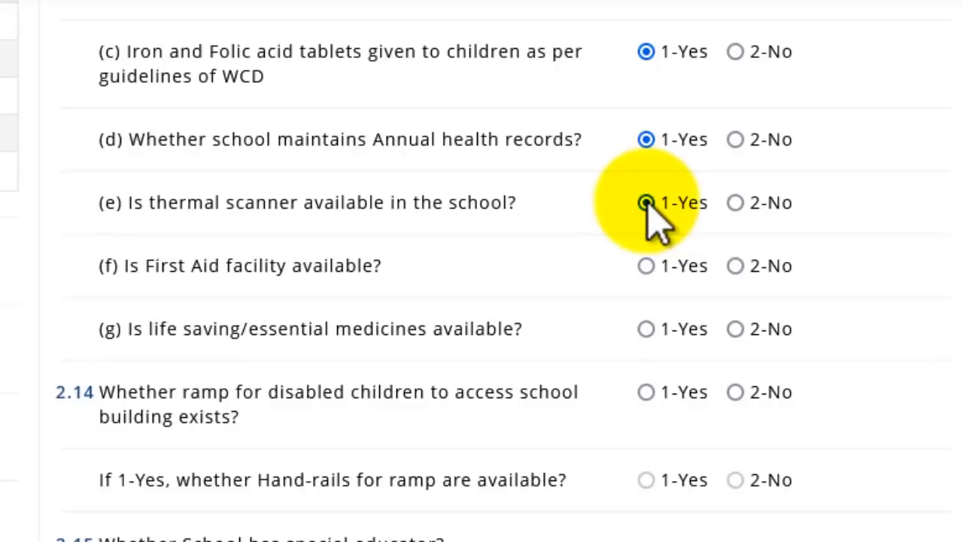
pyautogui.moveTo(167, 203); pyautogui.dragTo(499, 202)
pyautogui.scroll(-2, 333, 226)
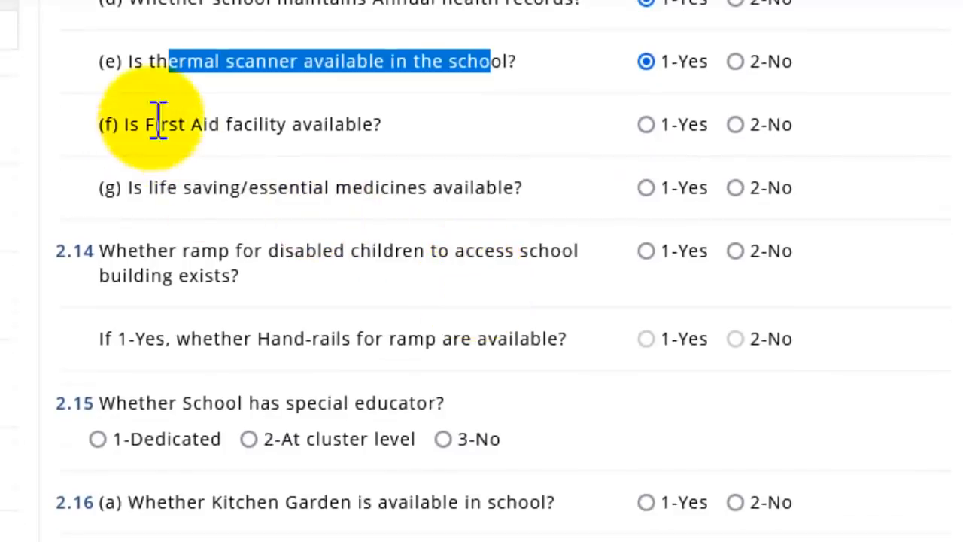
pyautogui.moveTo(150, 124); pyautogui.dragTo(340, 132)
pyautogui.click(648, 126)
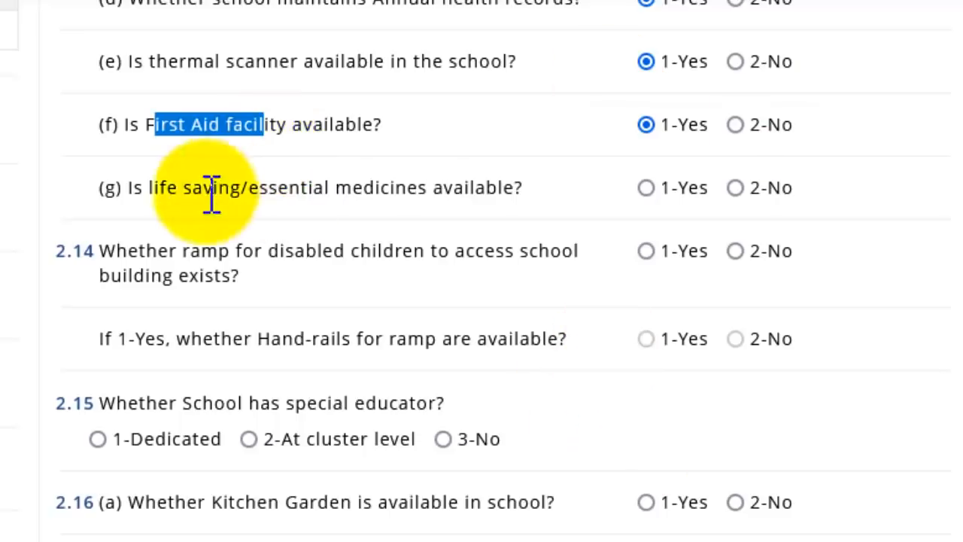
# Answer 1-Yes for availability of life saving/essential medicines in (g).
pyautogui.click(137, 189)
pyautogui.moveTo(193, 194); pyautogui.dragTo(218, 190)
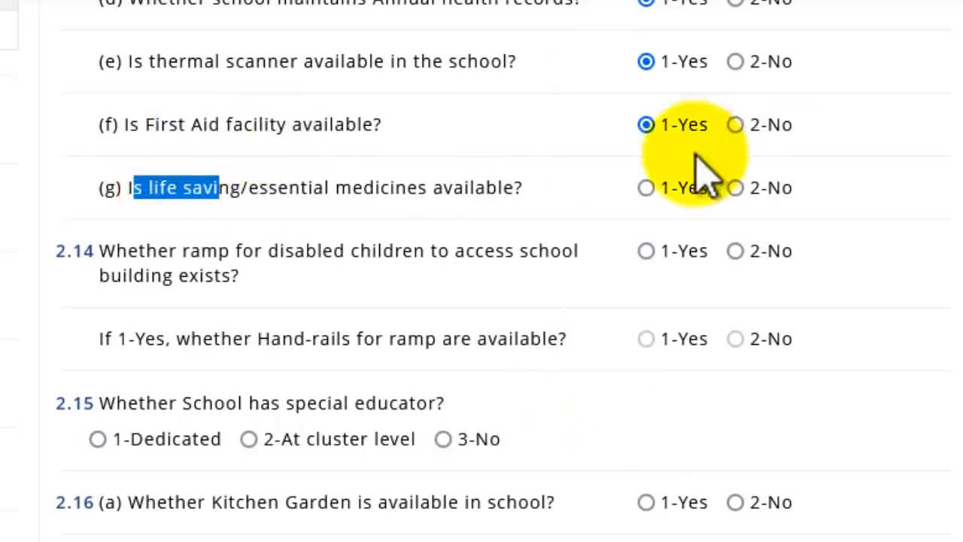
pyautogui.click(737, 191)
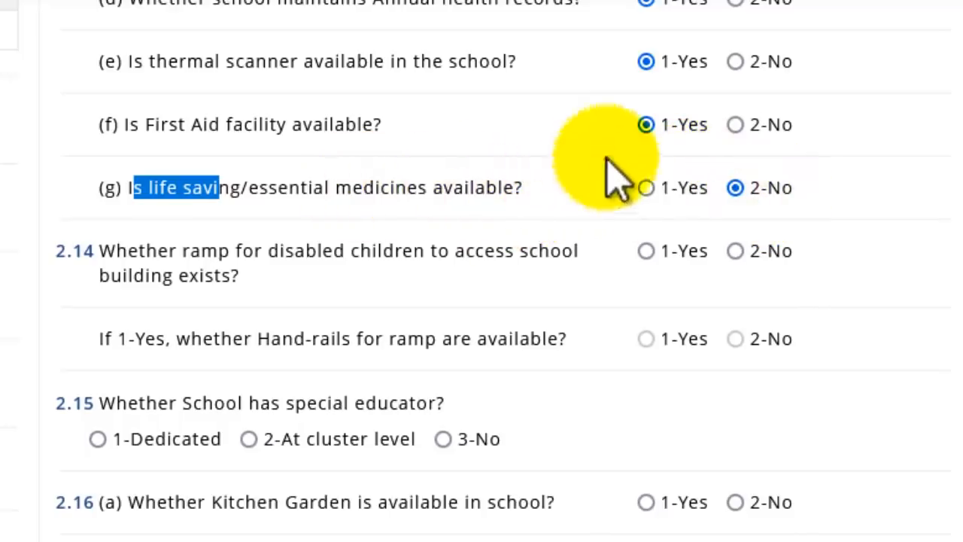
pyautogui.click(645, 187)
# Answer 1-Yes in 2.14 for both the ramp for disabled children and its hand-rails.
pyautogui.scroll(-2, 218, 119)
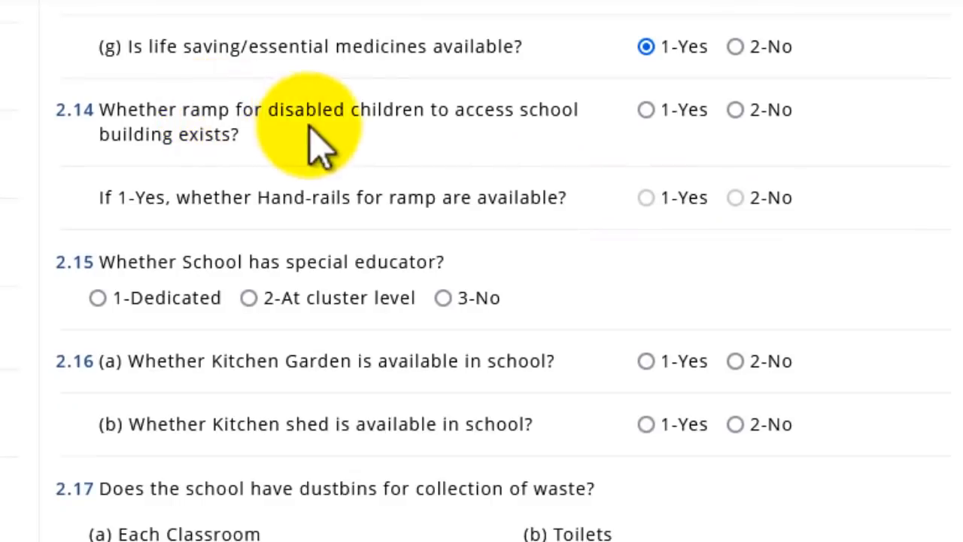
pyautogui.moveTo(286, 120); pyautogui.dragTo(376, 120)
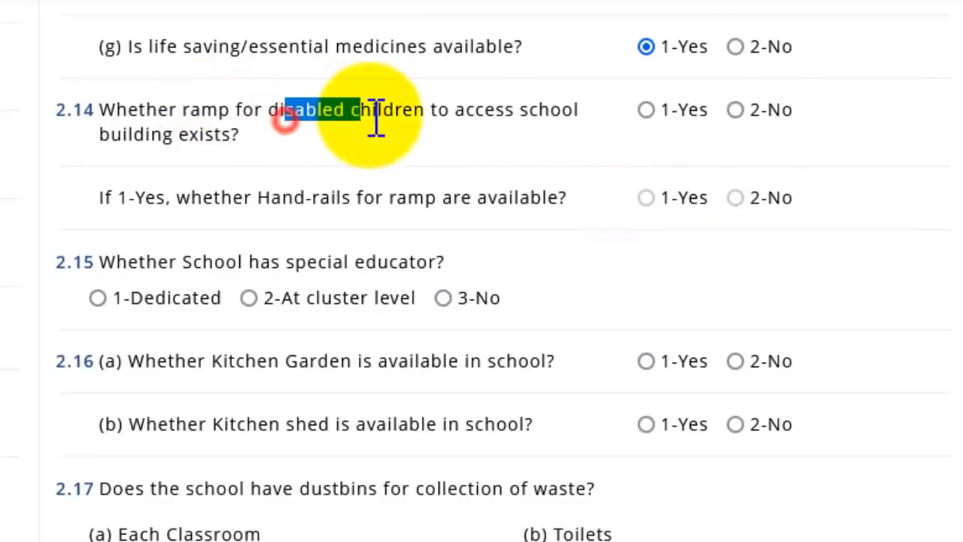
pyautogui.click(646, 110)
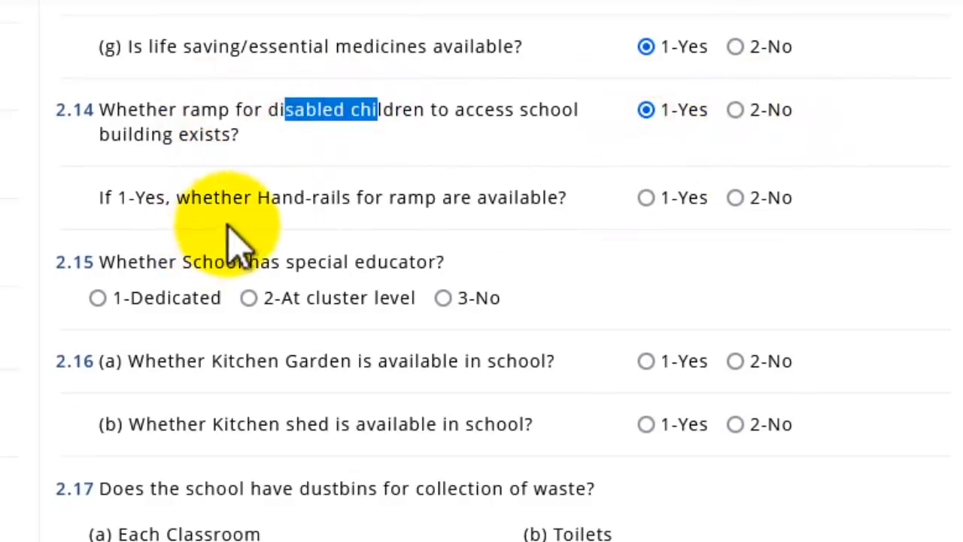
pyautogui.moveTo(278, 199); pyautogui.dragTo(398, 203)
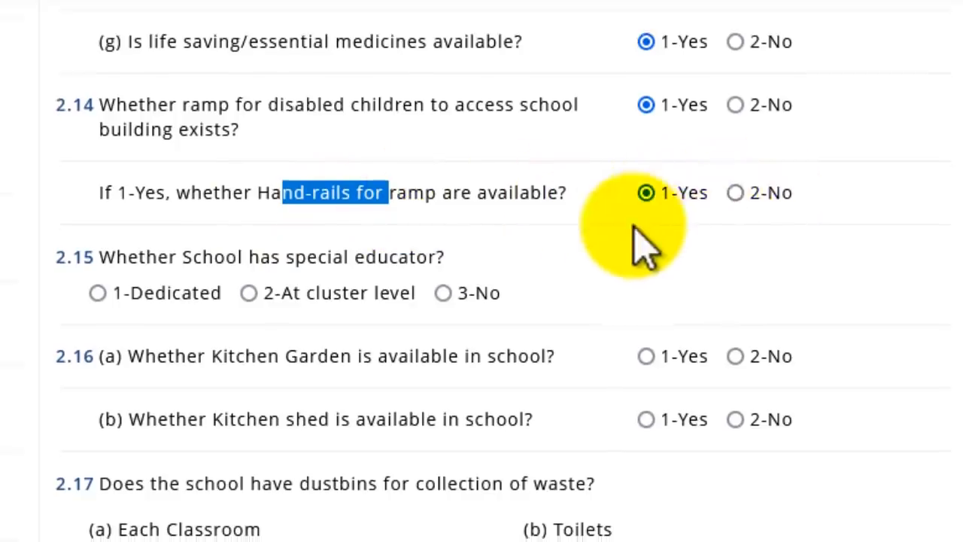
# Answer 2-At cluster level in 2.15 for the school's special educator.
pyautogui.scroll(-2, 643, 248)
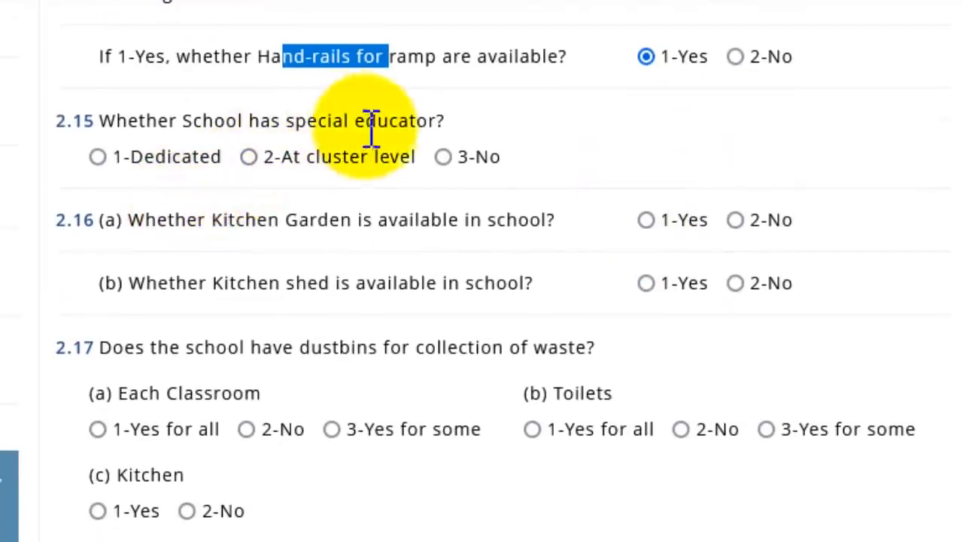
pyautogui.click(252, 157)
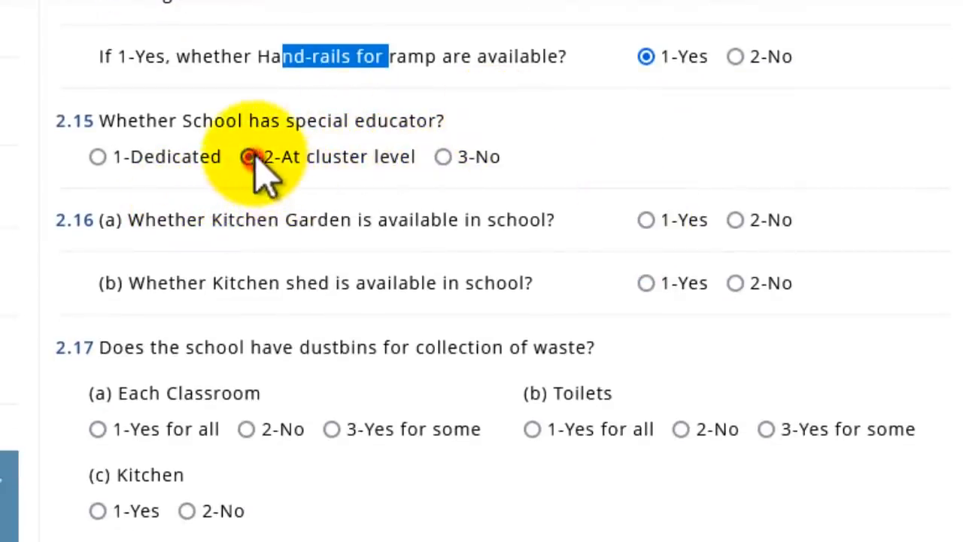
pyautogui.moveTo(279, 122); pyautogui.dragTo(444, 132)
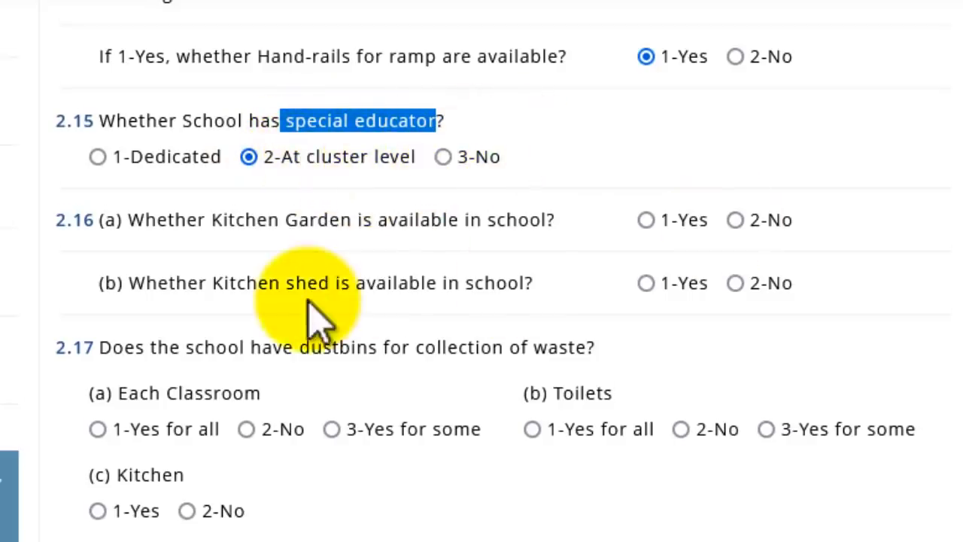
# Answer 2-No in 2.16 for both the kitchen garden and the kitchen shed.
pyautogui.scroll(-2, 300, 301)
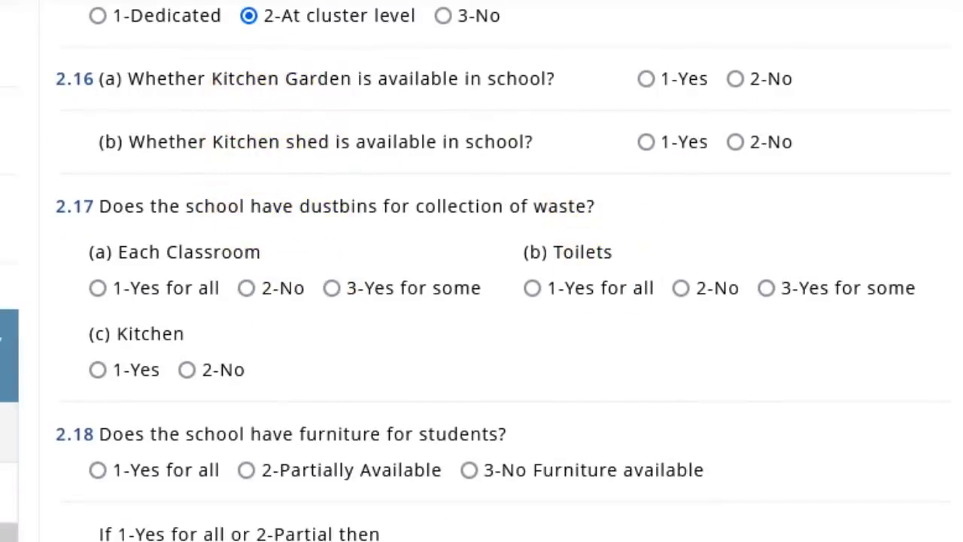
pyautogui.moveTo(245, 78); pyautogui.dragTo(329, 79)
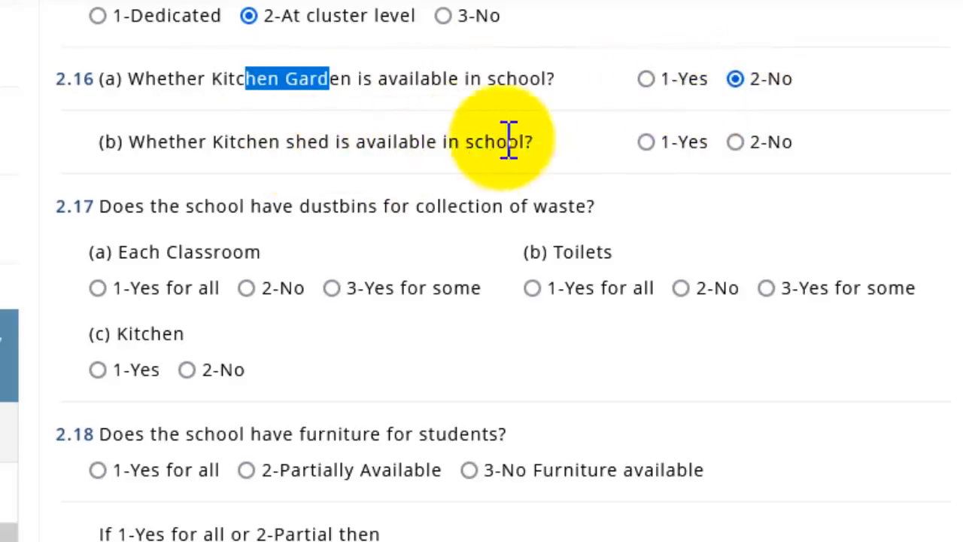
pyautogui.click(735, 142)
# In 2.17, answer 1-Yes for all for dustbins in each classroom and toilets, and 1-Yes for the kitchen.
pyautogui.moveTo(123, 207); pyautogui.dragTo(398, 268)
pyautogui.scroll(-2, 48, 269)
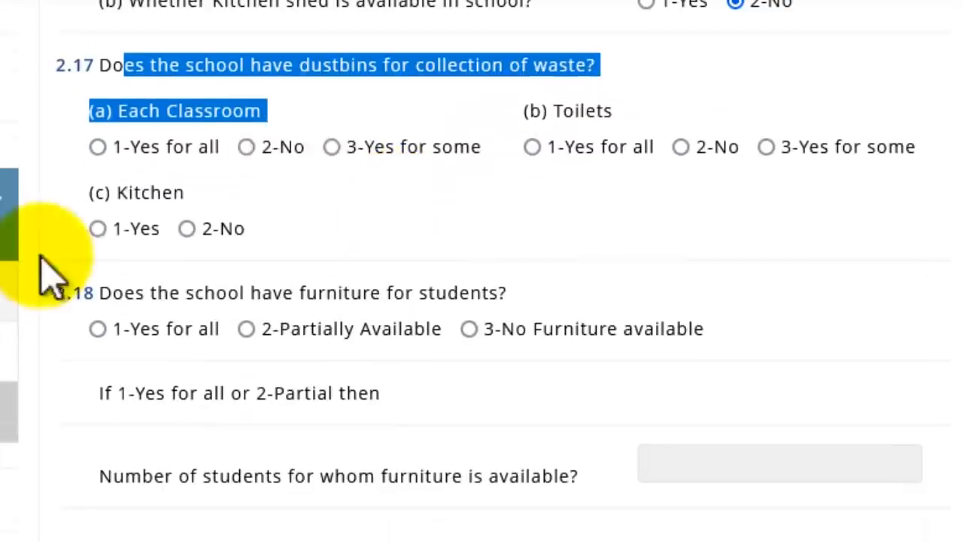
pyautogui.click(98, 147)
pyautogui.click(533, 147)
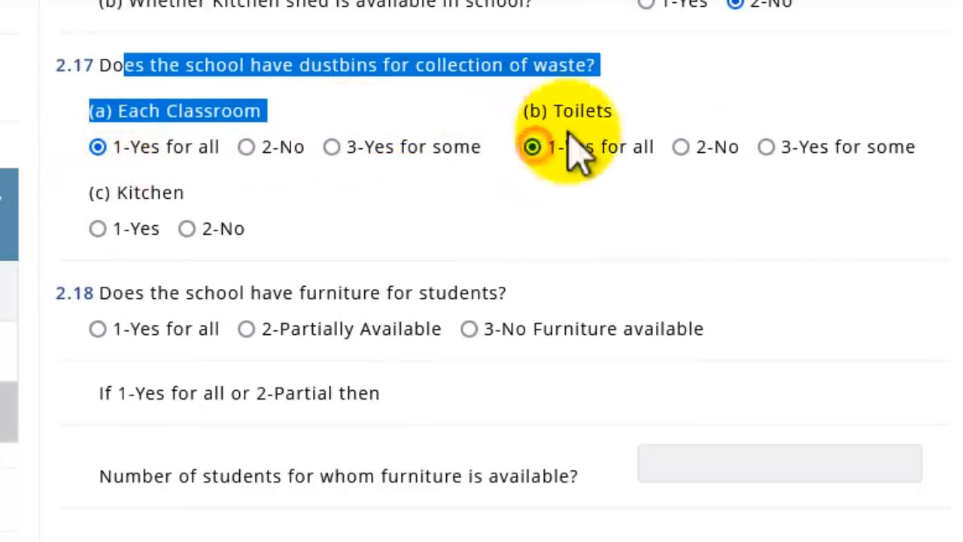
pyautogui.click(99, 229)
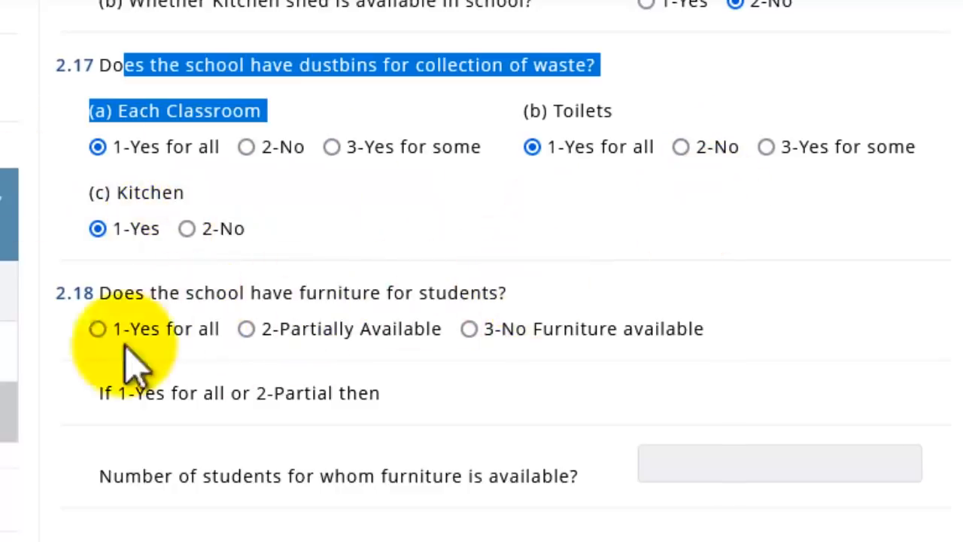
# Answer 1-Yes for all in 2.18 for student furniture.
pyautogui.moveTo(482, 294); pyautogui.dragTo(448, 293)
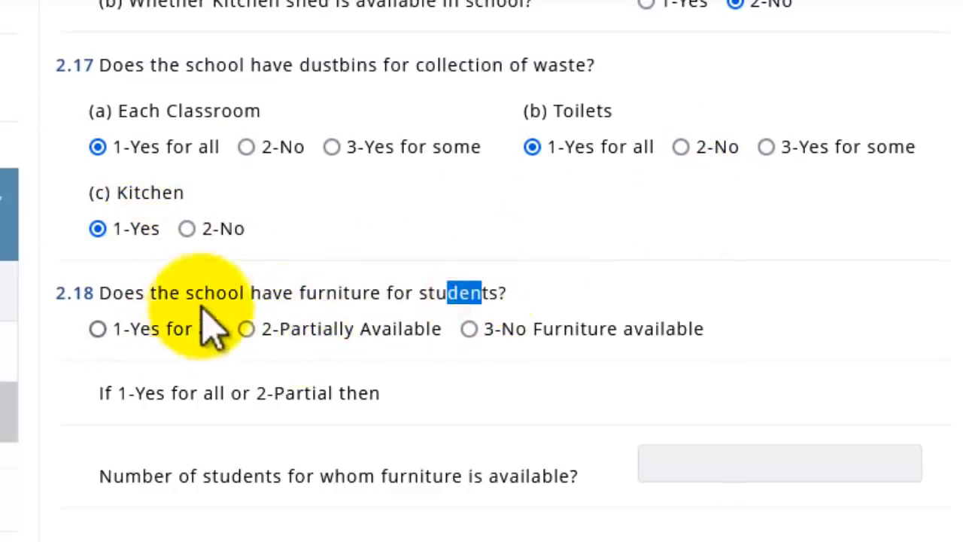
pyautogui.moveTo(233, 293); pyautogui.dragTo(508, 293)
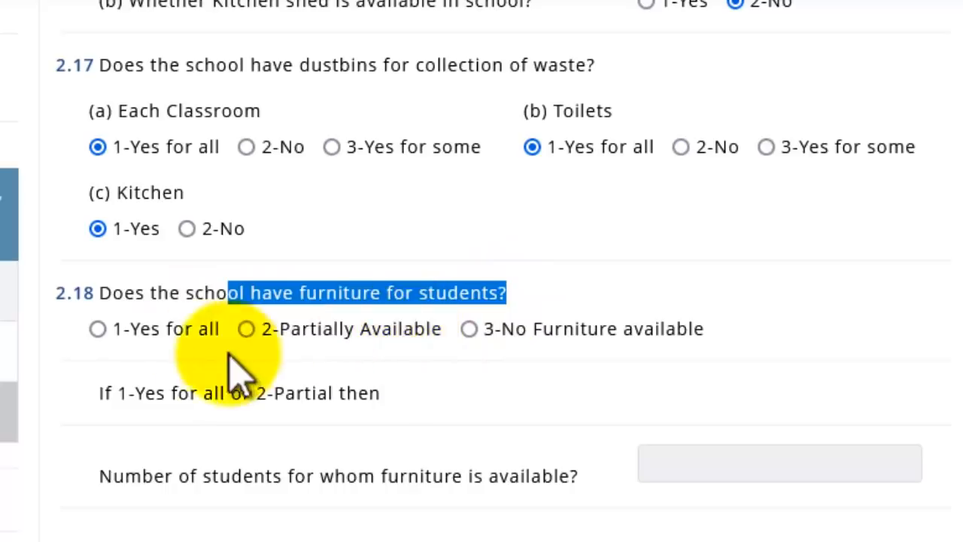
pyautogui.click(97, 329)
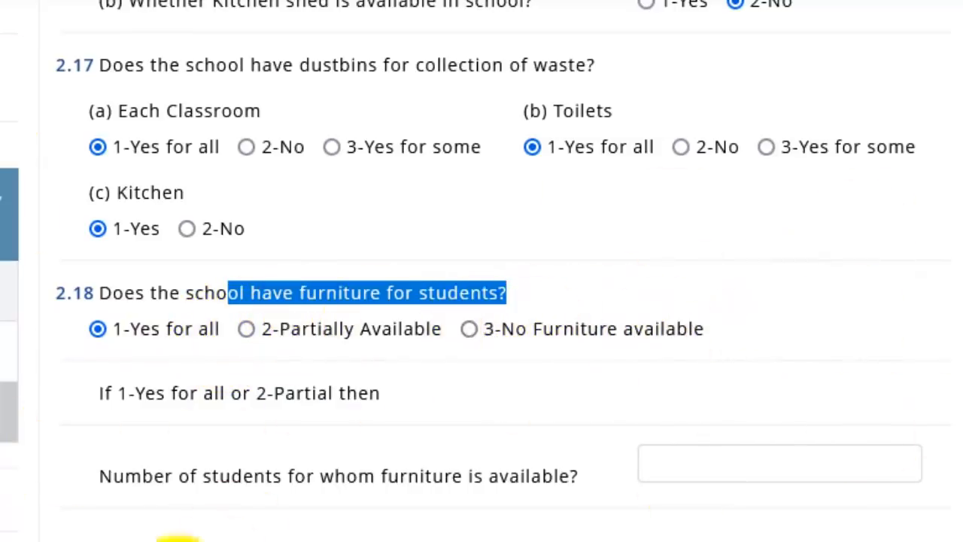
# Enter 119 as the number of students for whom furniture is available, then save and continue to section 2.19 to 2.21.
pyautogui.click(192, 516)
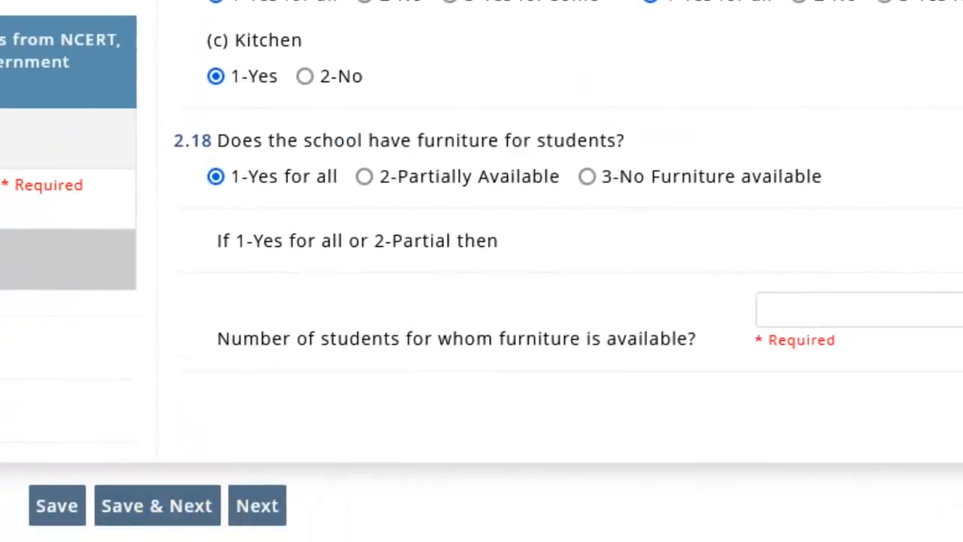
pyautogui.moveTo(445, 323); pyautogui.dragTo(667, 323)
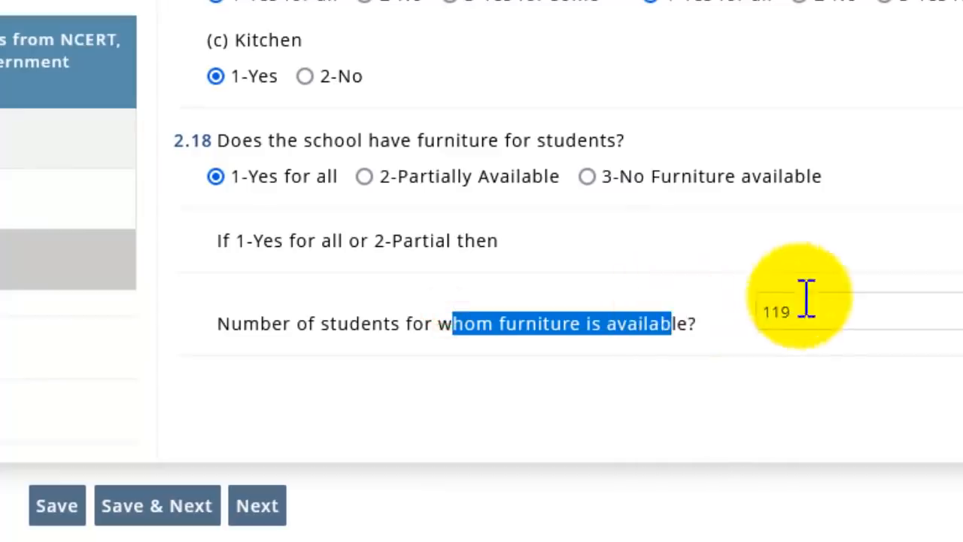
pyautogui.click(177, 502)
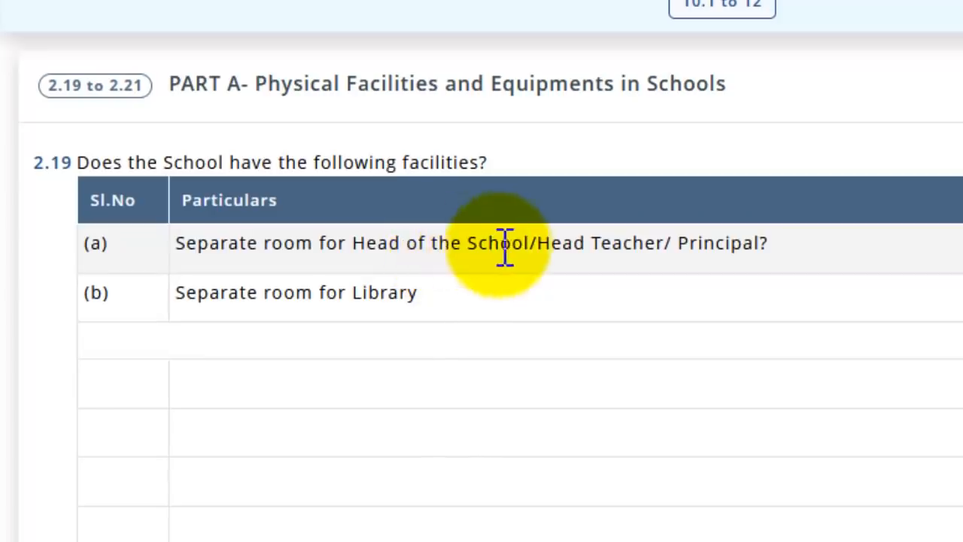
# Examine the facilities listed in 2.19 and the higher secondary laboratories table in 2.20.
pyautogui.moveTo(798, 243); pyautogui.dragTo(454, 245)
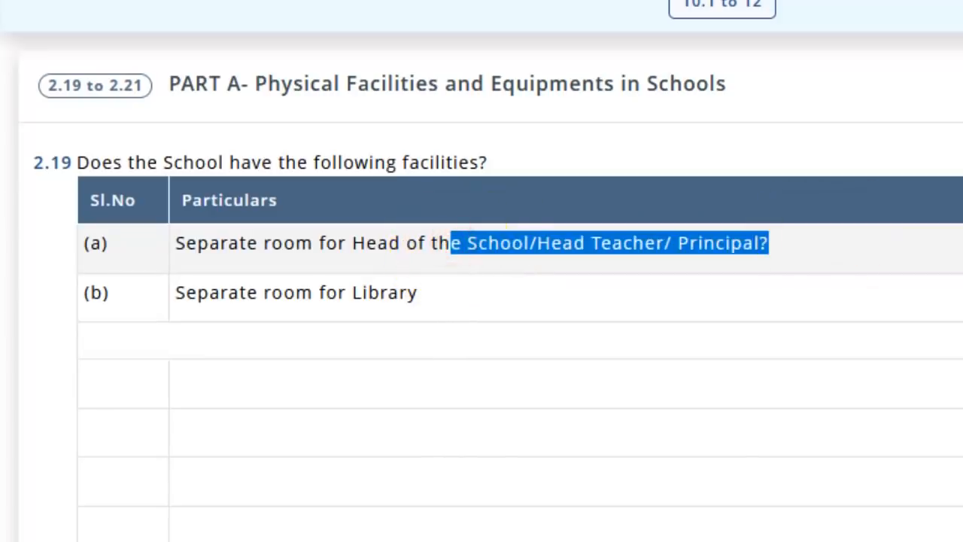
pyautogui.click(683, 338)
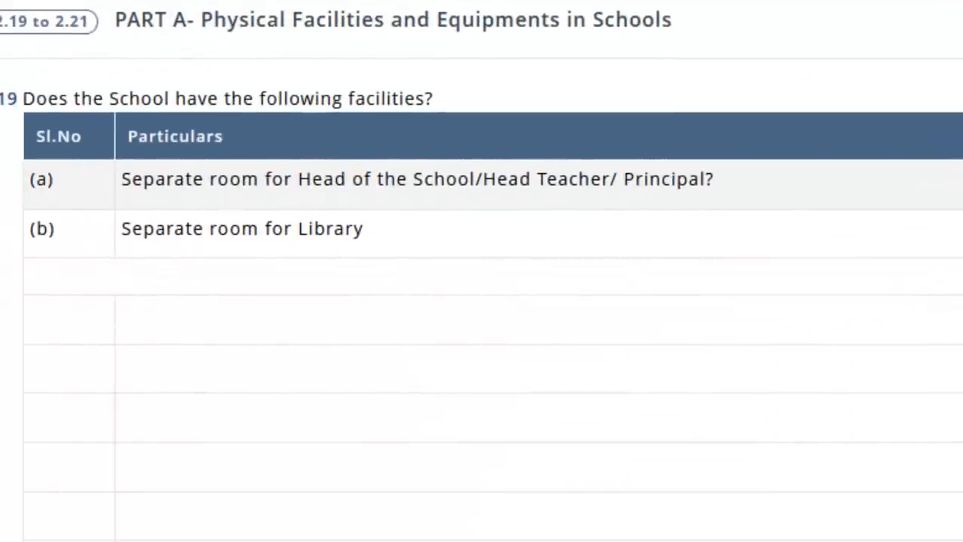
pyautogui.scroll(-5, 956, 467)
pyautogui.scroll(-5, 441, 307)
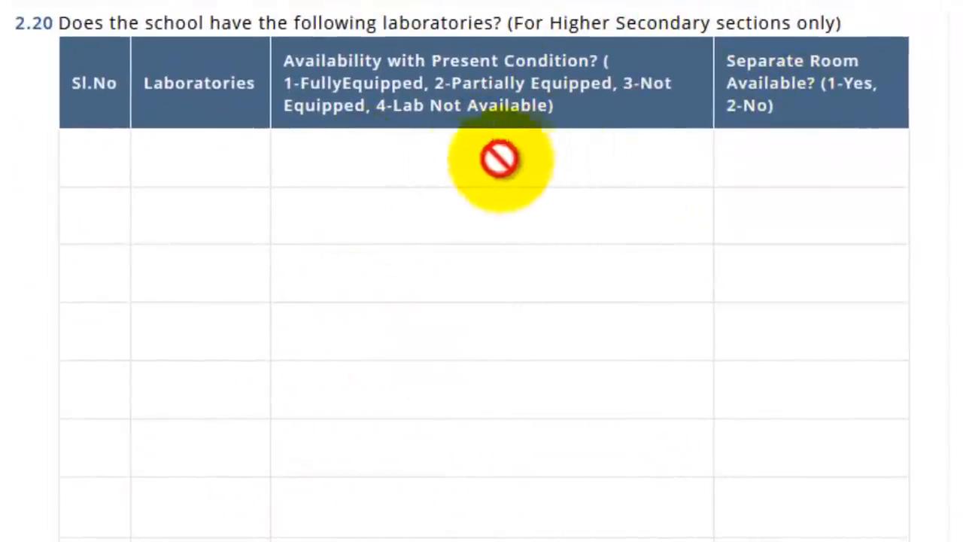
pyautogui.click(263, 192)
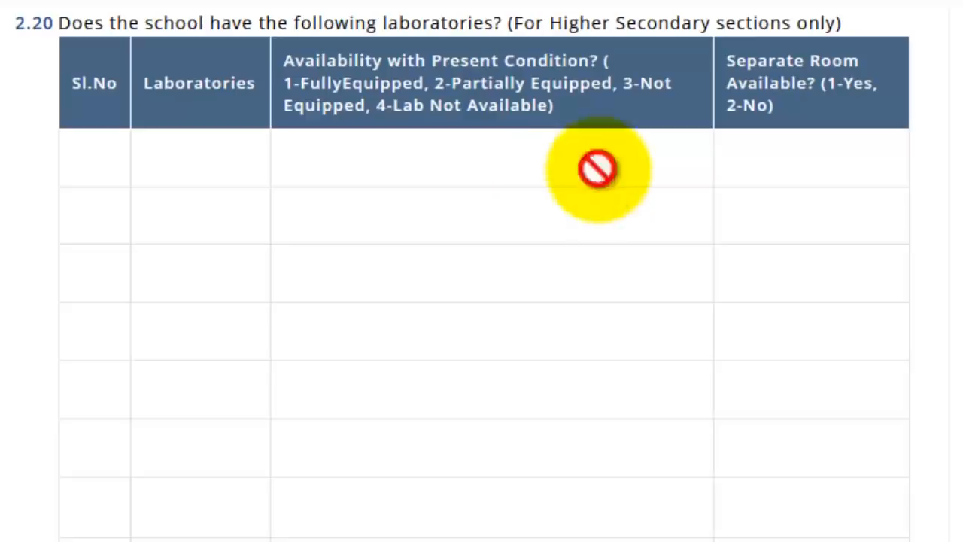
pyautogui.click(768, 162)
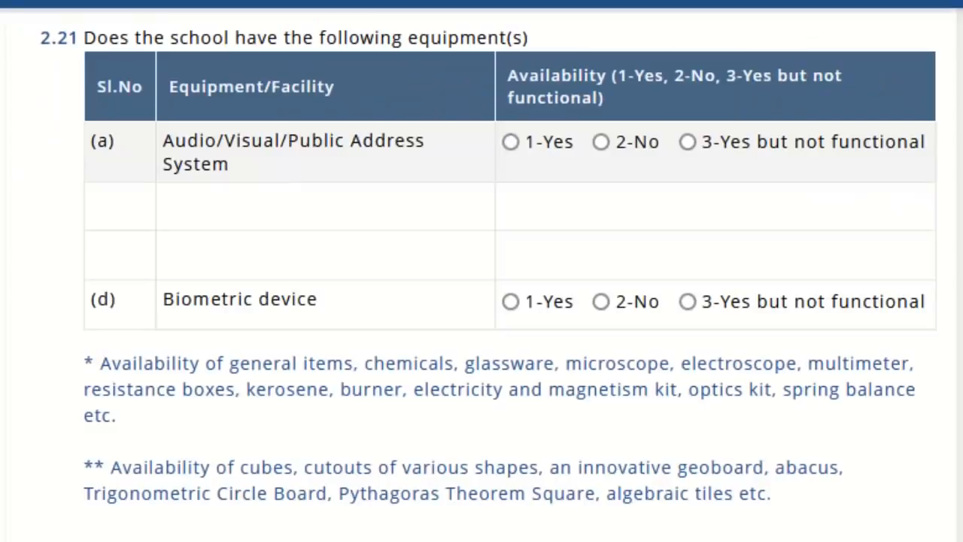
# In 2.21, answer 1-Yes for the audio/visual/public address system and the biometric device, then save and continue to the next section.
pyautogui.moveTo(206, 37); pyautogui.dragTo(251, 135)
pyautogui.moveTo(187, 141); pyautogui.dragTo(350, 139)
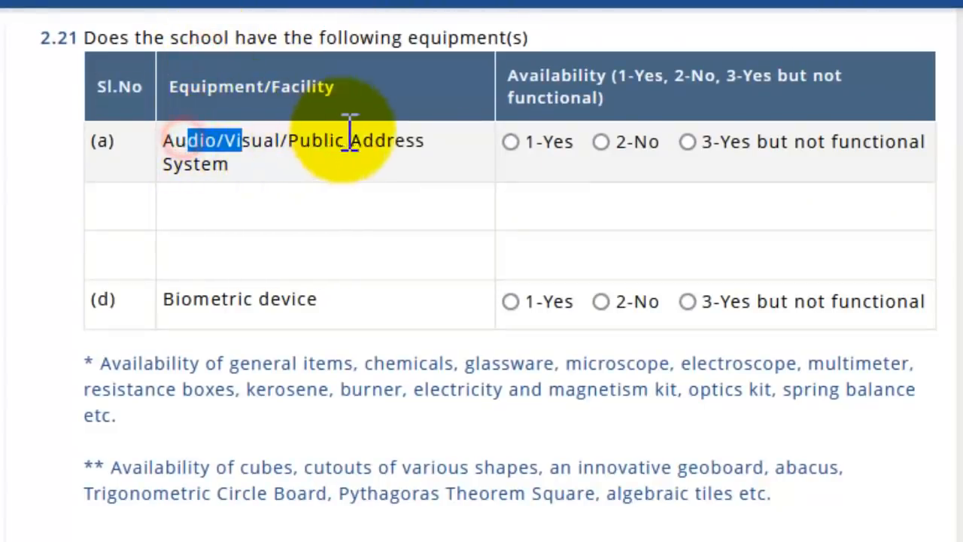
pyautogui.click(511, 142)
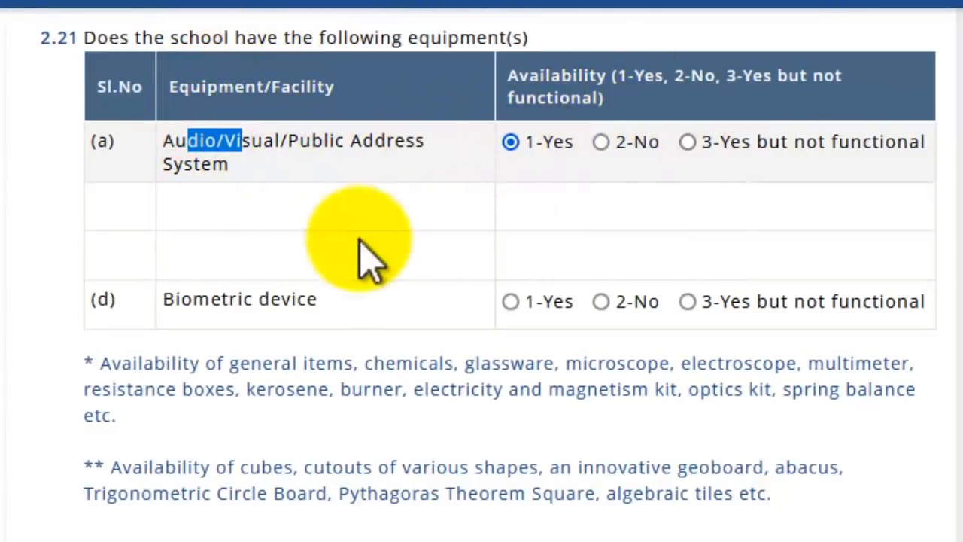
pyautogui.moveTo(223, 299); pyautogui.dragTo(634, 301)
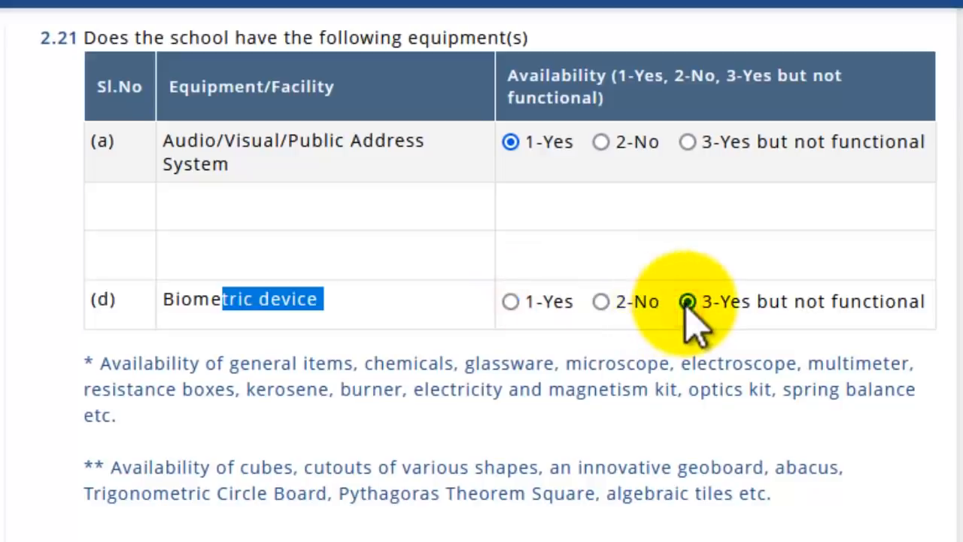
pyautogui.click(512, 302)
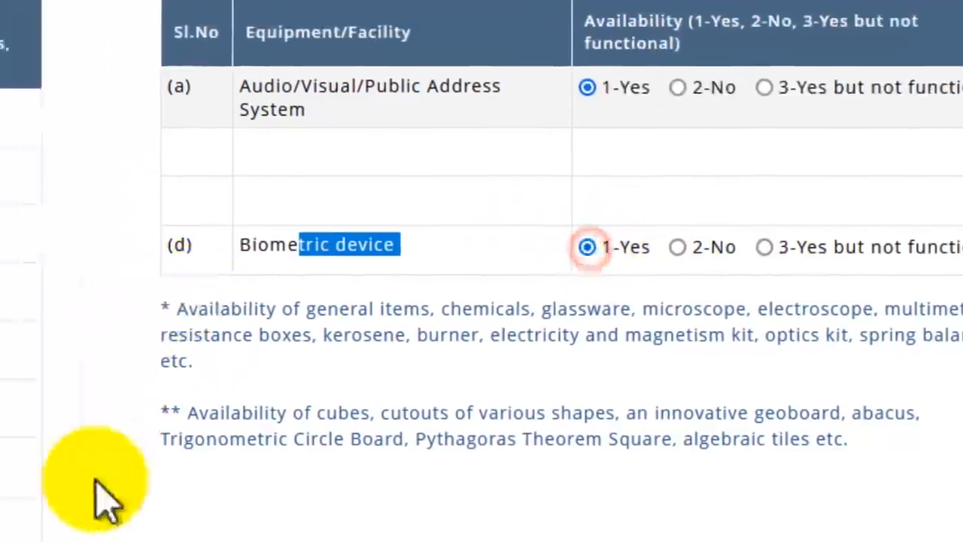
pyautogui.click(232, 529)
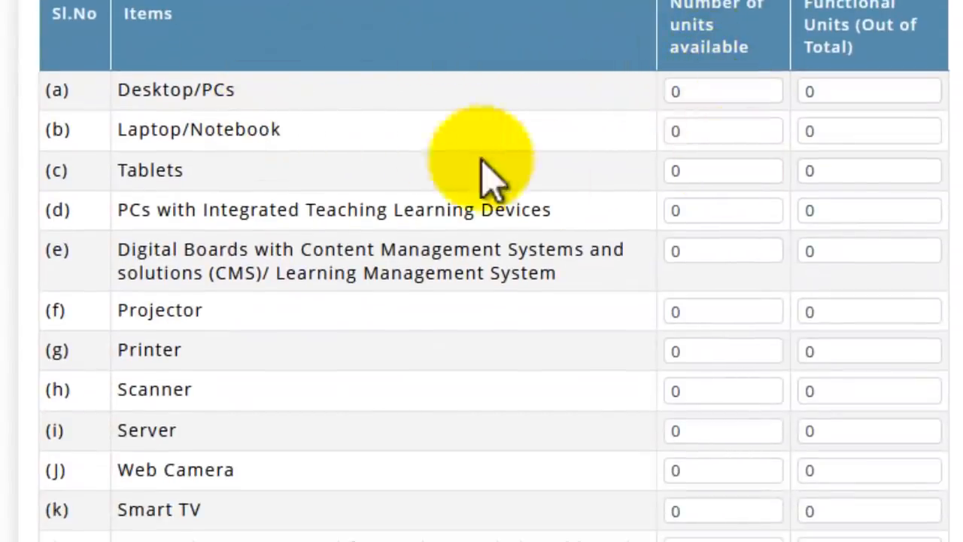
# In 2.23, answer 1-Yes for the school's internet facility and choose 4-Mobile Phone Internet as its type.
pyautogui.scroll(-5, 490, 176)
pyautogui.scroll(4, 885, 233)
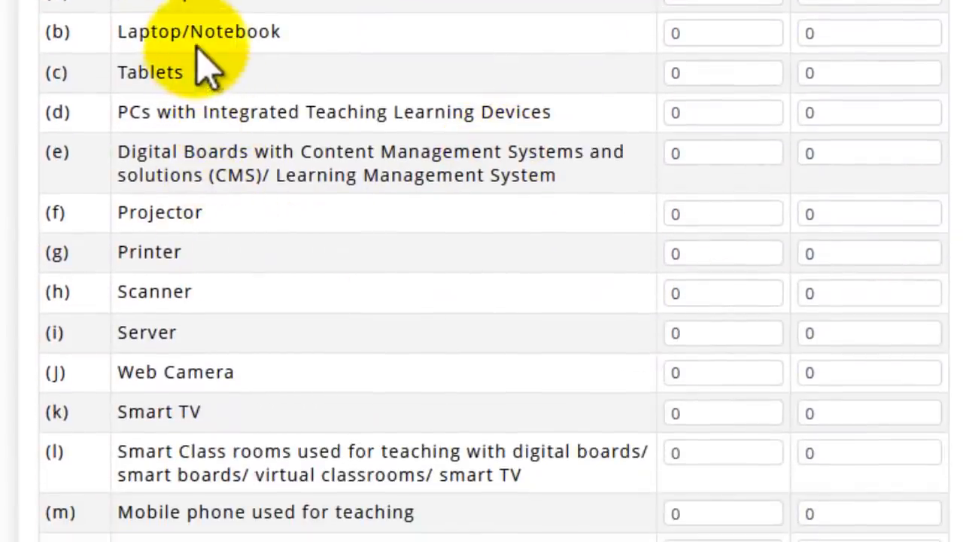
pyautogui.scroll(-2, 606, 236)
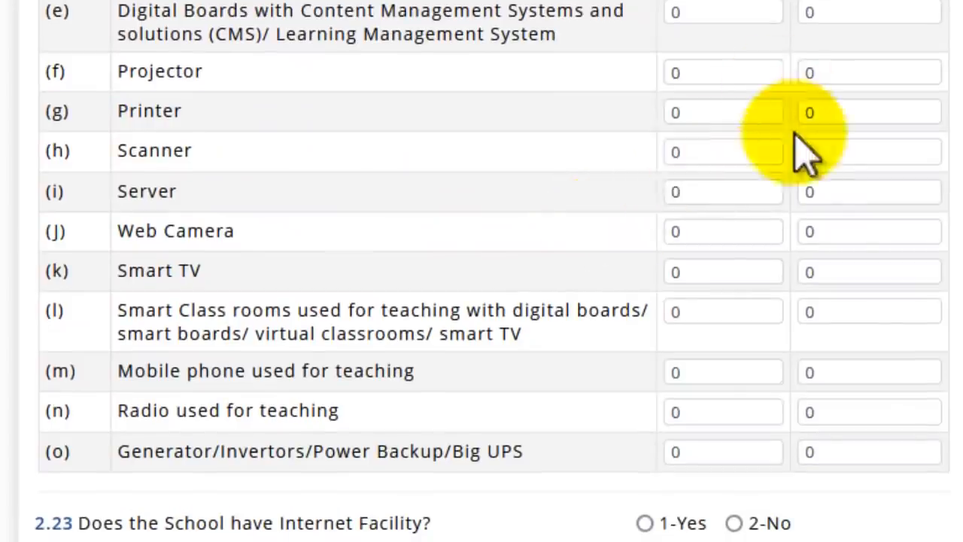
pyautogui.scroll(-3, 767, 249)
pyautogui.scroll(4, 827, 226)
pyautogui.scroll(-4, 726, 398)
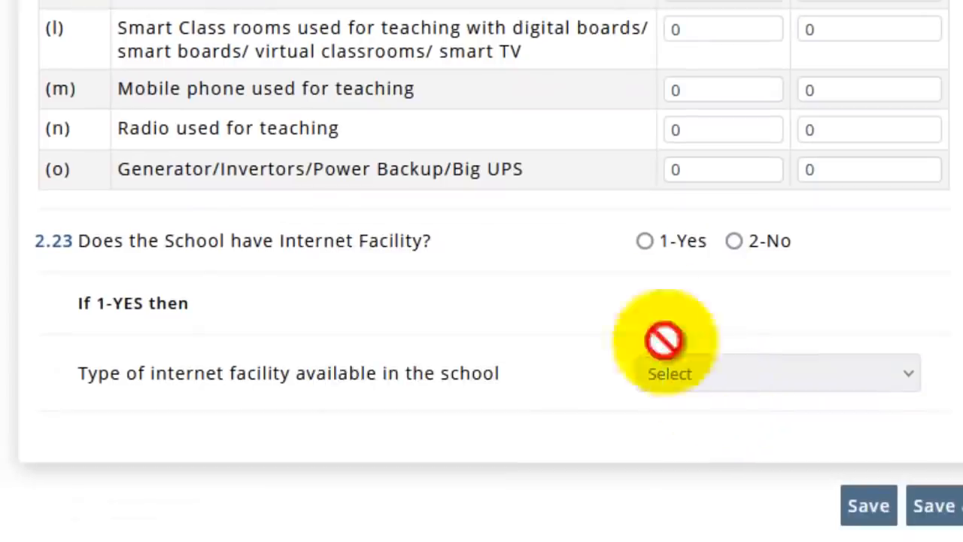
pyautogui.moveTo(160, 248); pyautogui.dragTo(301, 280)
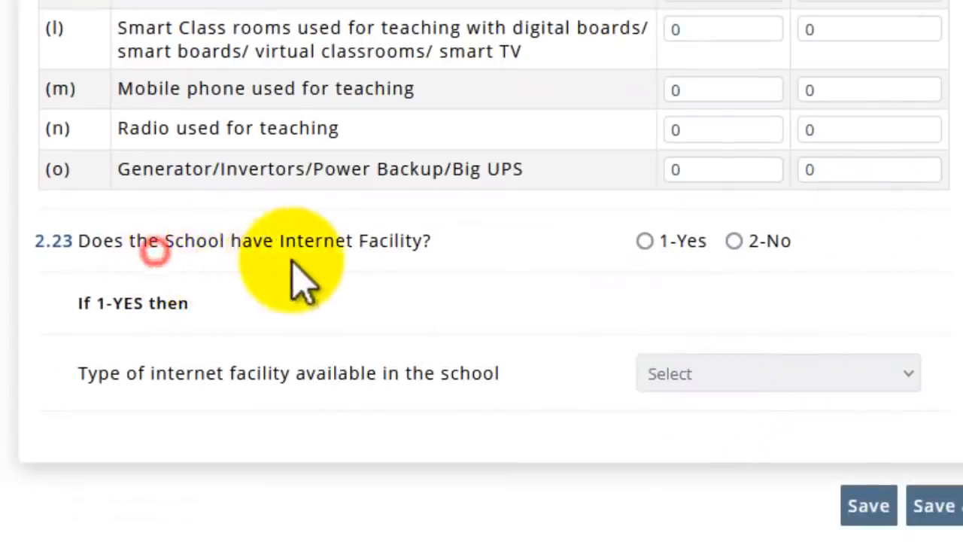
pyautogui.click(645, 241)
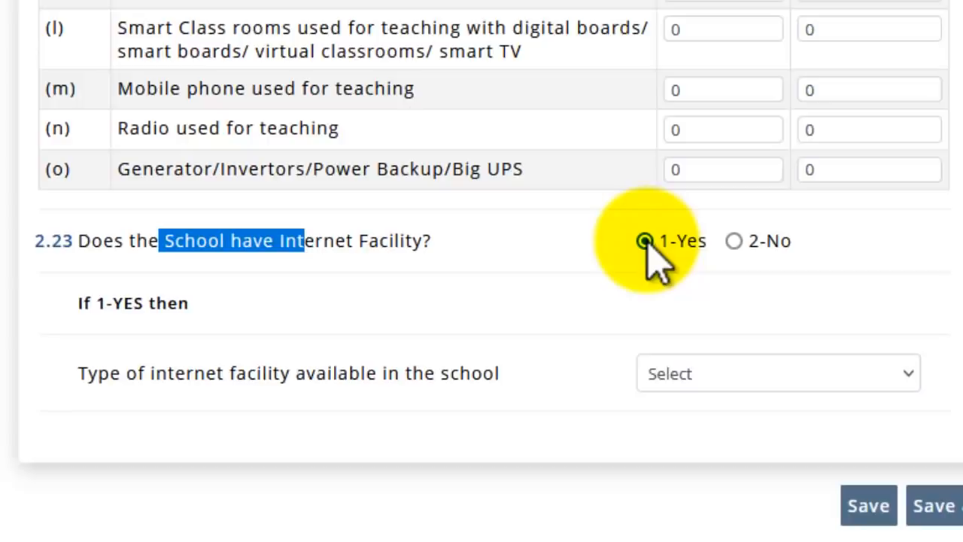
pyautogui.click(675, 370)
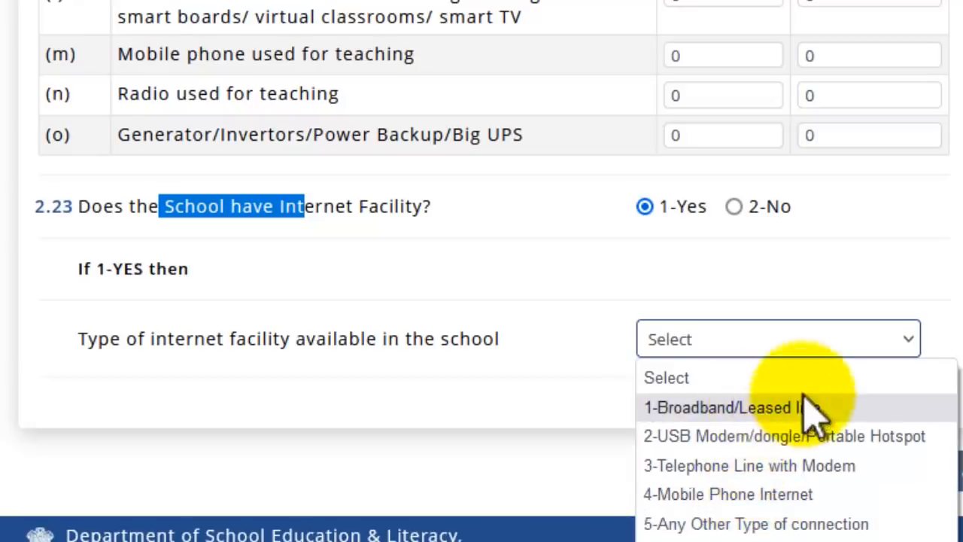
pyautogui.click(764, 495)
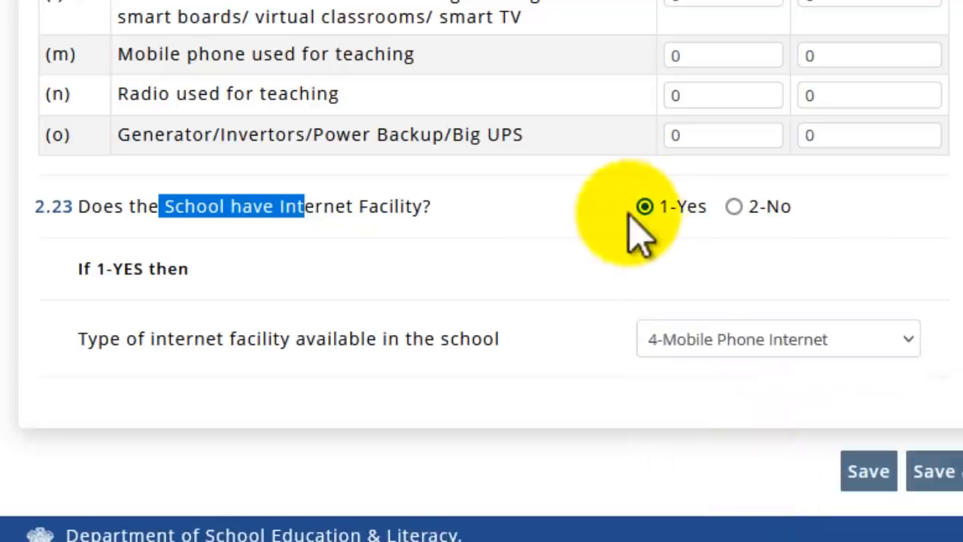
pyautogui.doubleClick(317, 206)
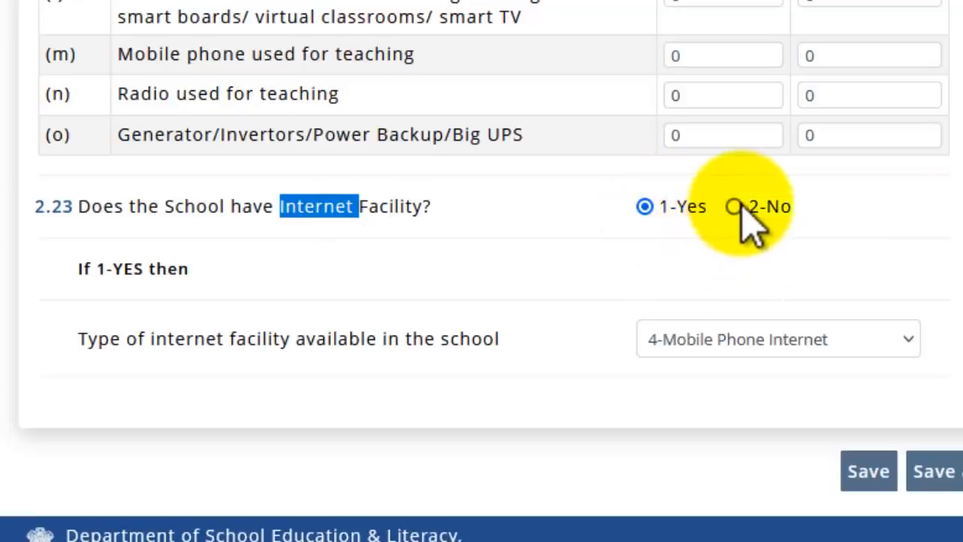
pyautogui.click(747, 349)
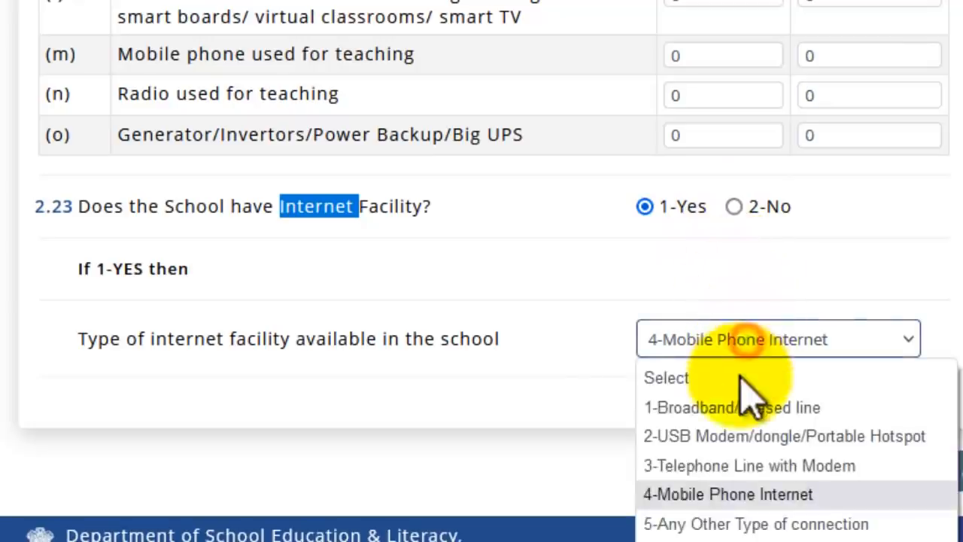
pyautogui.click(741, 496)
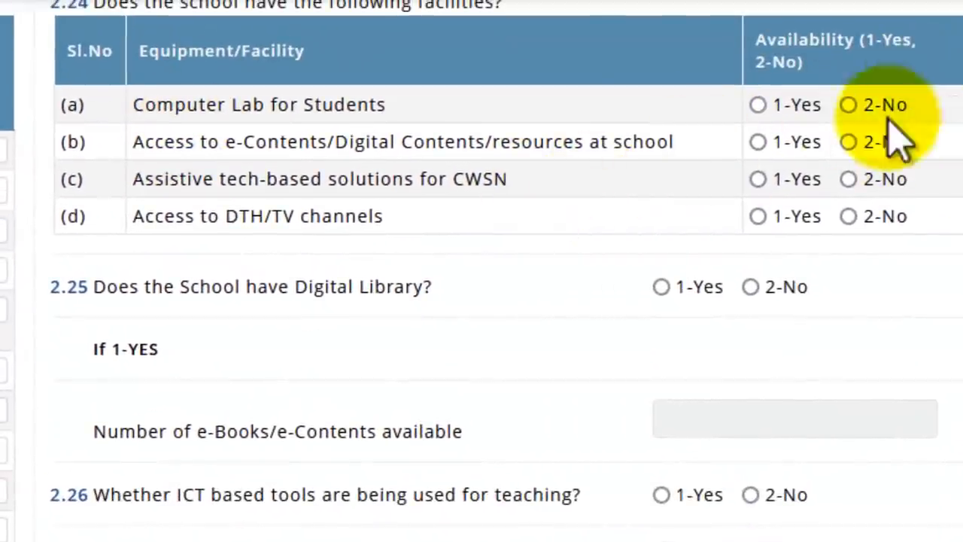
# Review the facilities listed in 2.24 and answer 2-No for the digital library in 2.25.
pyautogui.moveTo(236, 140); pyautogui.dragTo(493, 142)
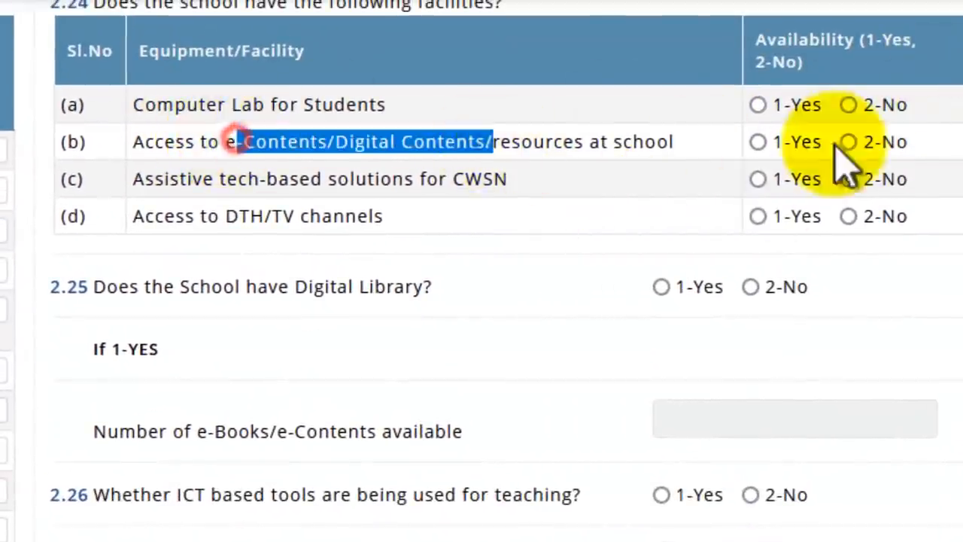
pyautogui.moveTo(311, 189); pyautogui.dragTo(559, 197)
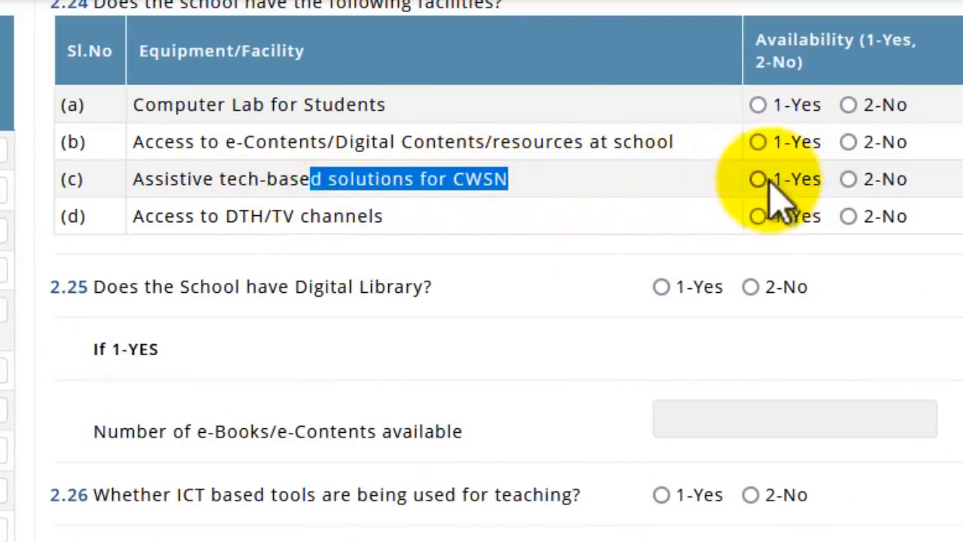
pyautogui.moveTo(268, 224); pyautogui.dragTo(597, 226)
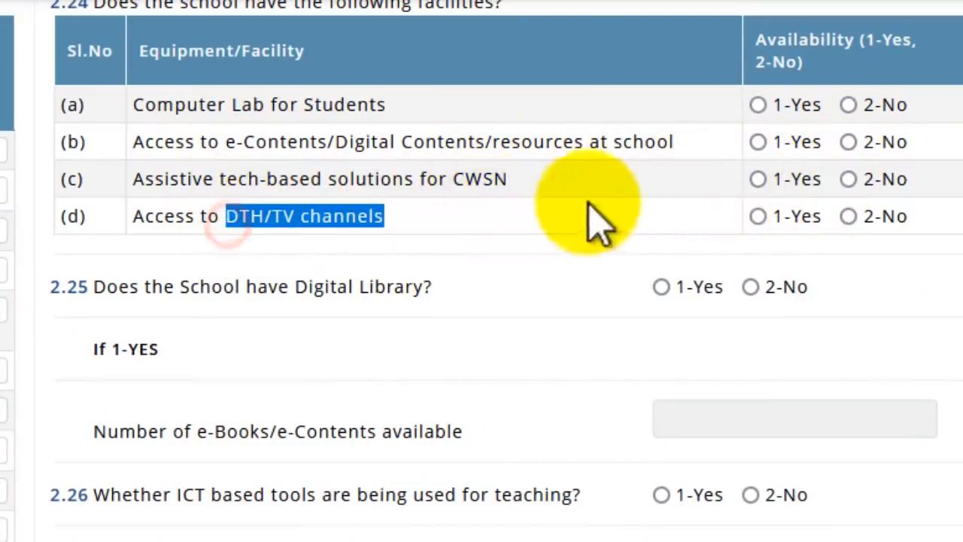
pyautogui.scroll(-3, 798, 229)
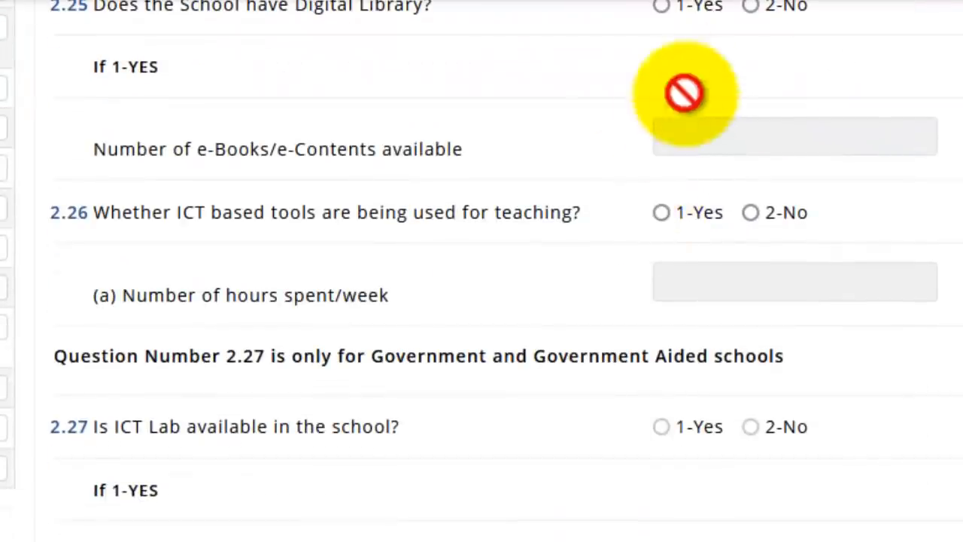
pyautogui.scroll(2, 720, 61)
pyautogui.click(751, 146)
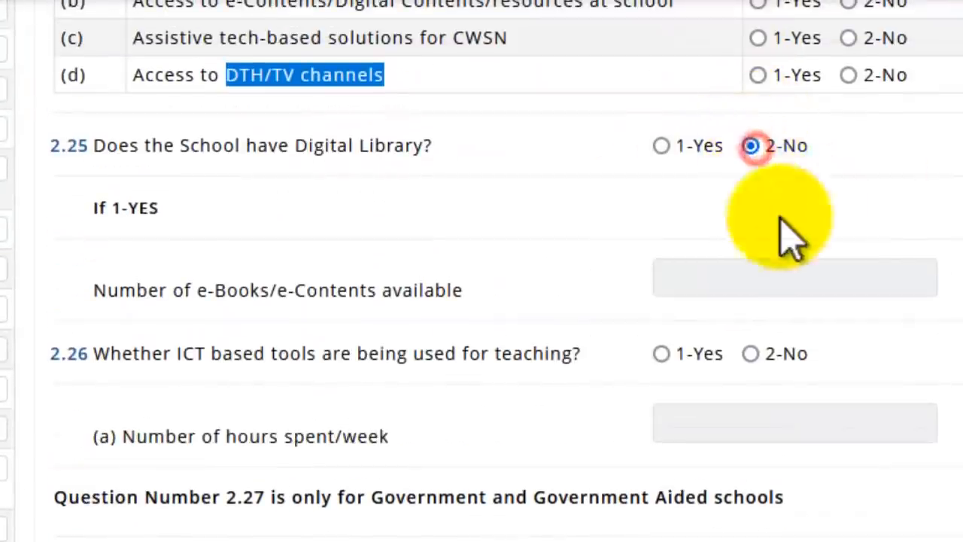
# In 2.26, answer 1-Yes for ICT based tools used for teaching with 7 hours spent per week, then save and continue.
pyautogui.scroll(-2, 752, 233)
pyautogui.moveTo(171, 214); pyautogui.dragTo(368, 212)
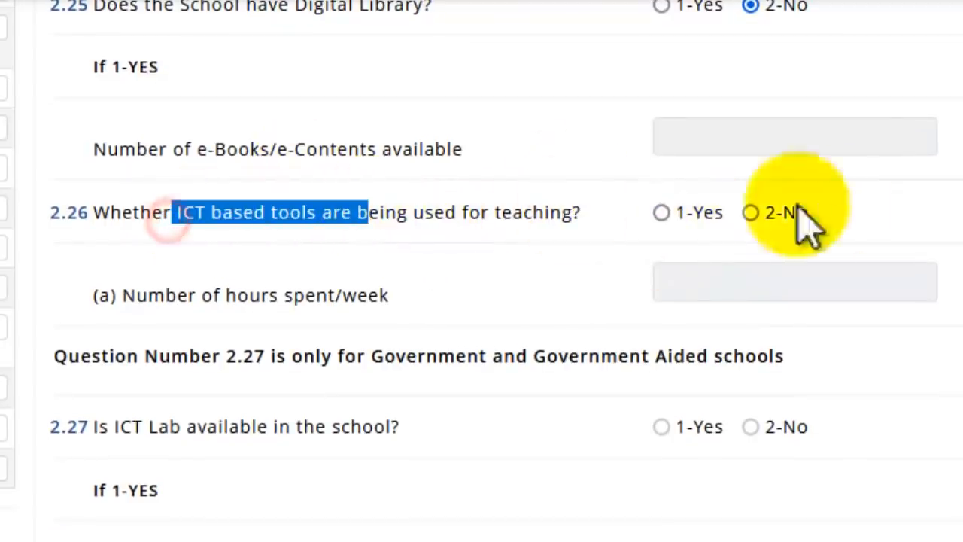
pyautogui.click(663, 218)
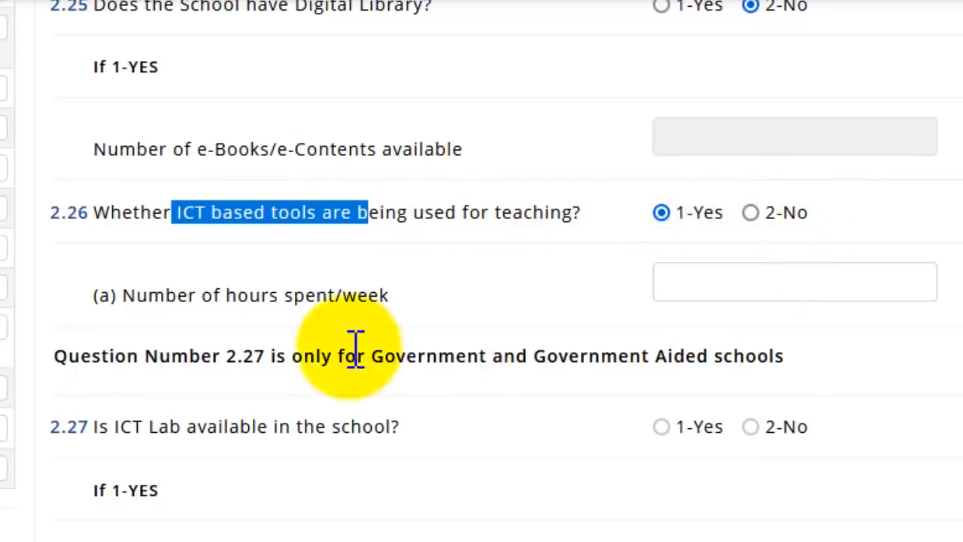
pyautogui.click(794, 296)
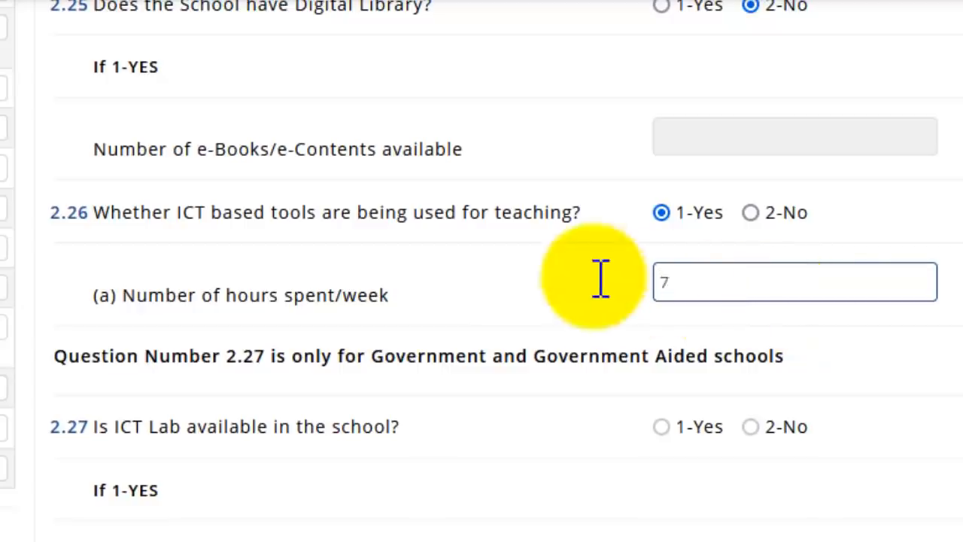
pyautogui.click(419, 285)
pyautogui.scroll(-2, 433, 327)
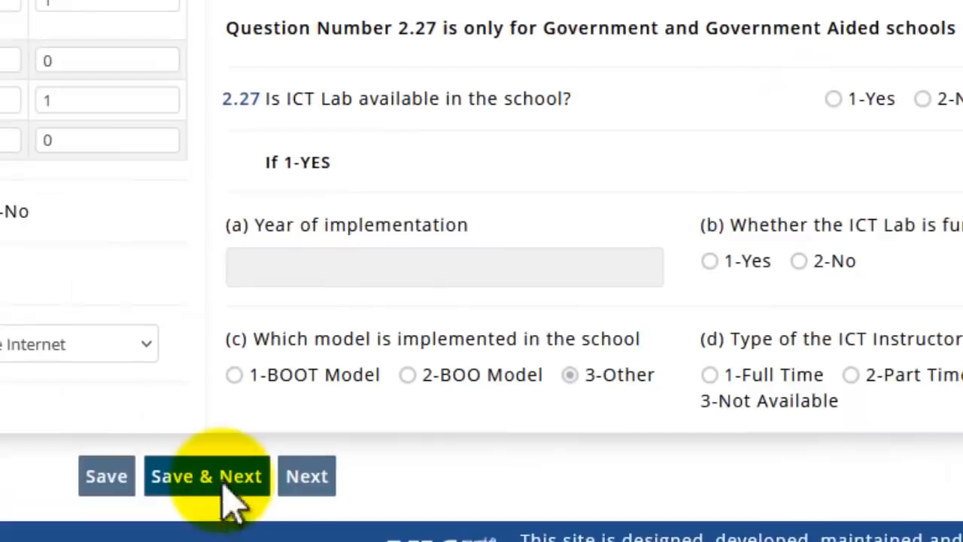
pyautogui.click(230, 493)
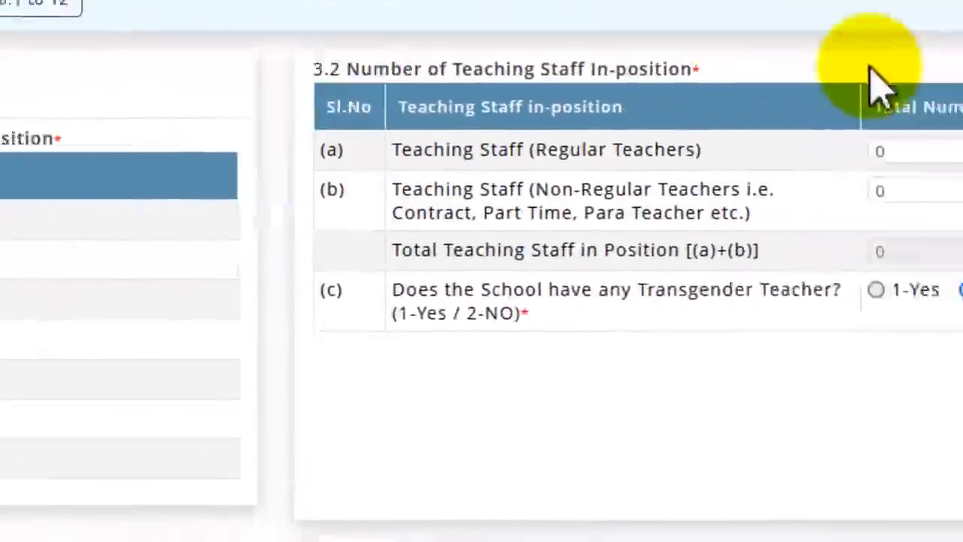
# Review the non-teaching staff in 3.1 and enter 3 as the number of regular teachers in 3.2.
pyautogui.moveTo(135, 58); pyautogui.dragTo(89, 56)
pyautogui.moveTo(218, 60); pyautogui.dragTo(509, 68)
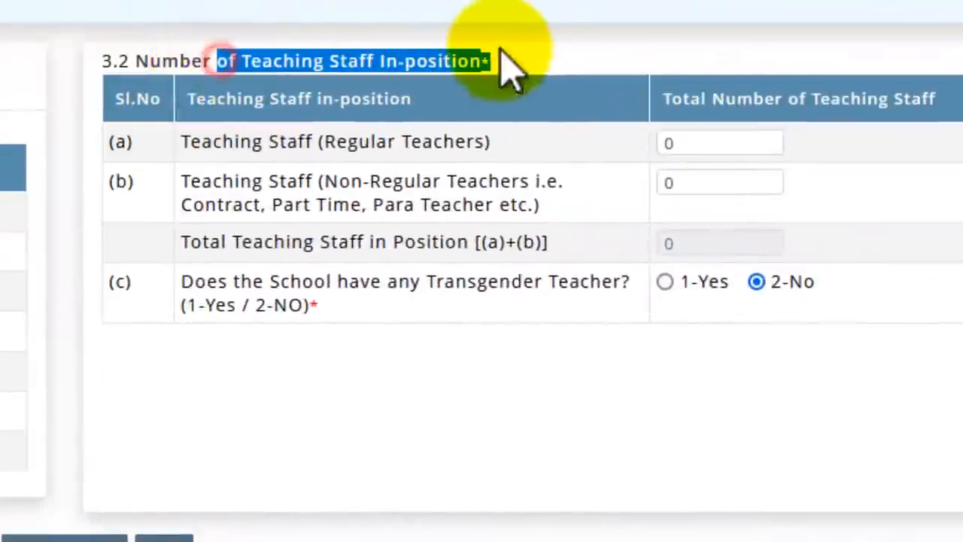
pyautogui.click(713, 142)
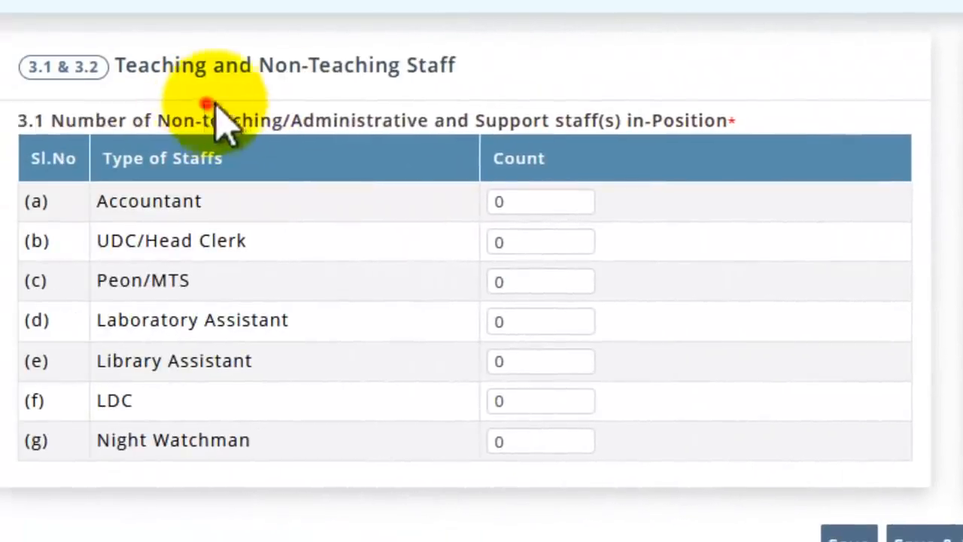
pyautogui.moveTo(211, 113); pyautogui.dragTo(475, 120)
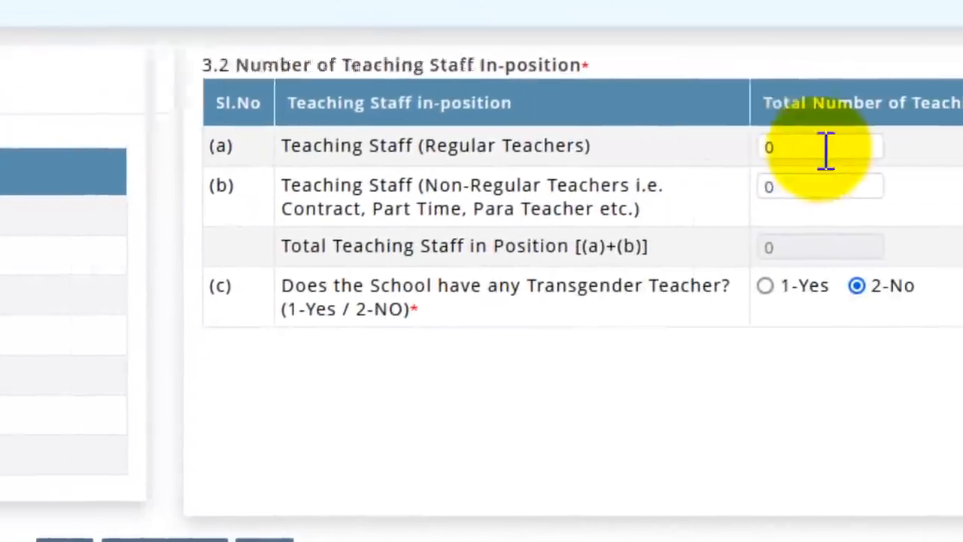
pyautogui.moveTo(763, 147); pyautogui.dragTo(685, 163)
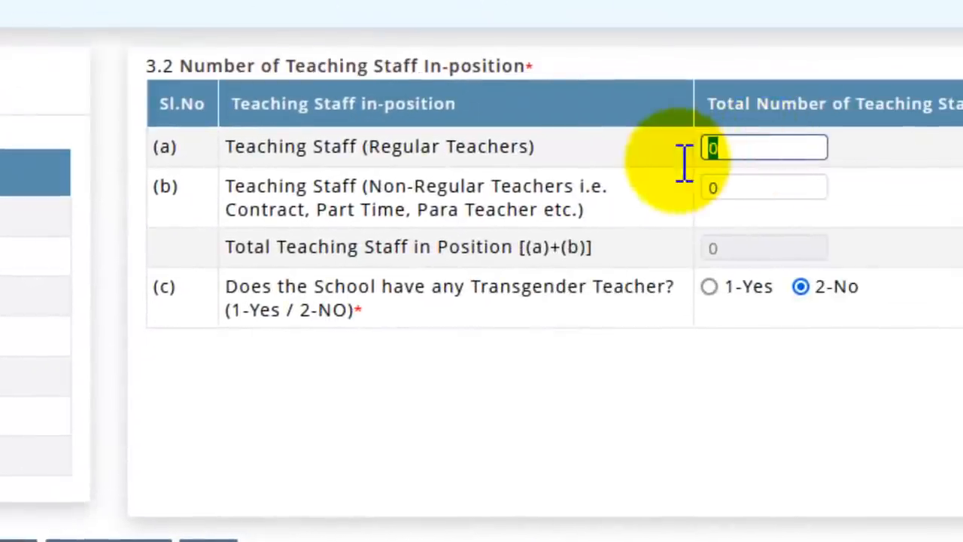
pyautogui.write('3')
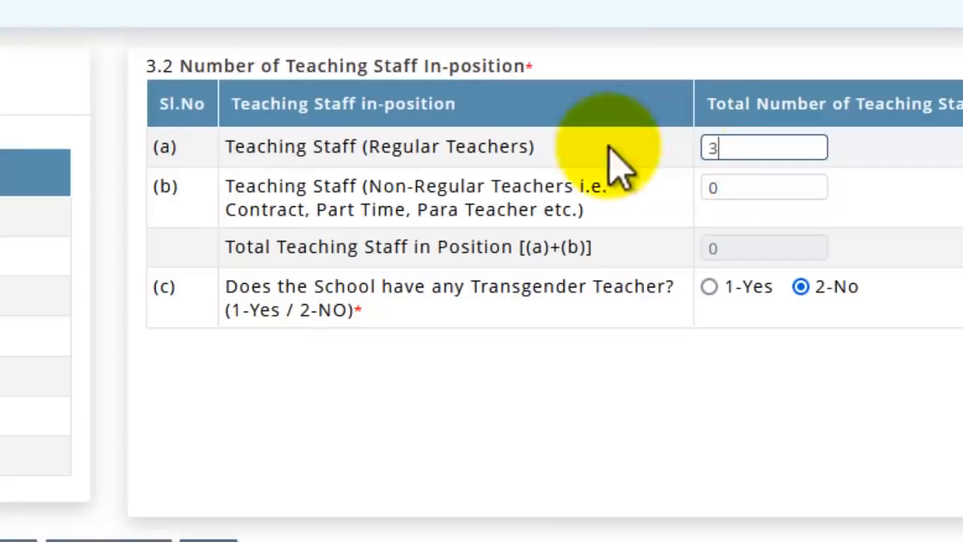
pyautogui.click(501, 184)
pyautogui.moveTo(467, 288); pyautogui.dragTo(647, 288)
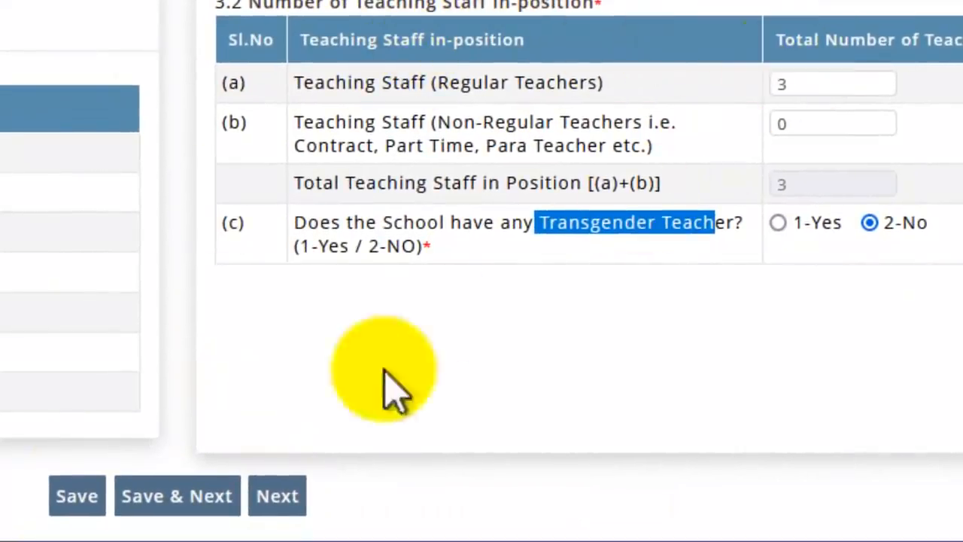
# Save the staff numbers, continue to section 3.3 and start adding a new teacher record.
pyautogui.click(188, 511)
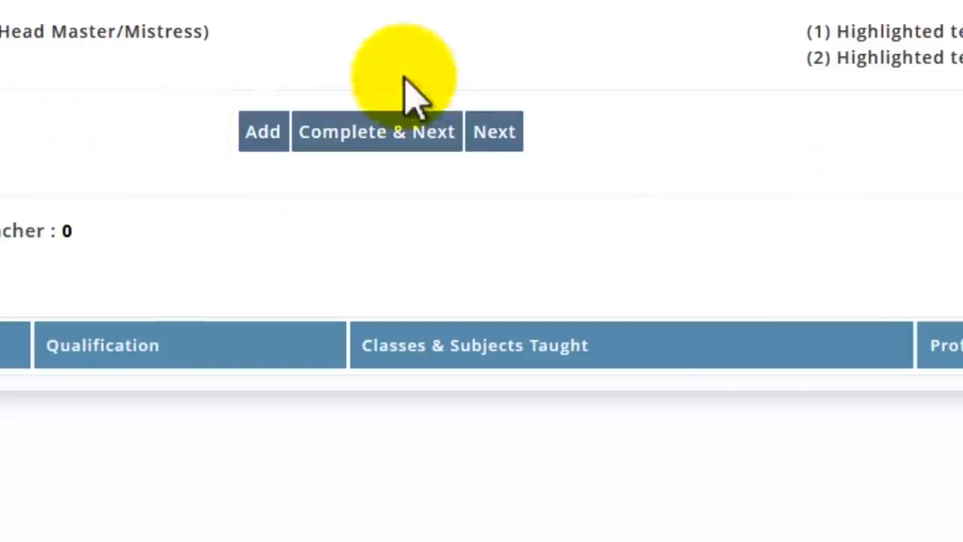
pyautogui.click(265, 136)
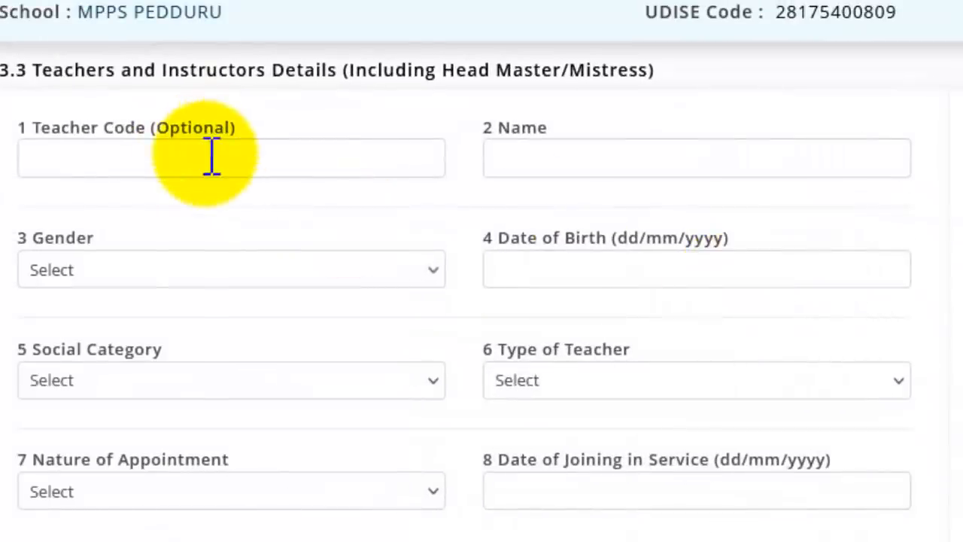
# Review the teacher code, name and gender fields of the new teacher record and the level options for 16 (b) Science studied upto.
pyautogui.click(205, 158)
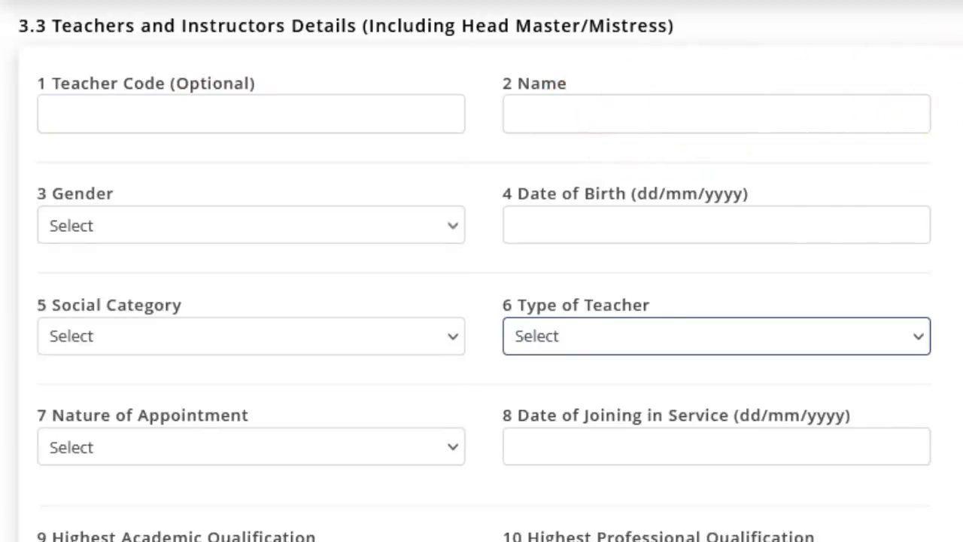
pyautogui.scroll(-2, 839, 151)
pyautogui.scroll(2, 840, 151)
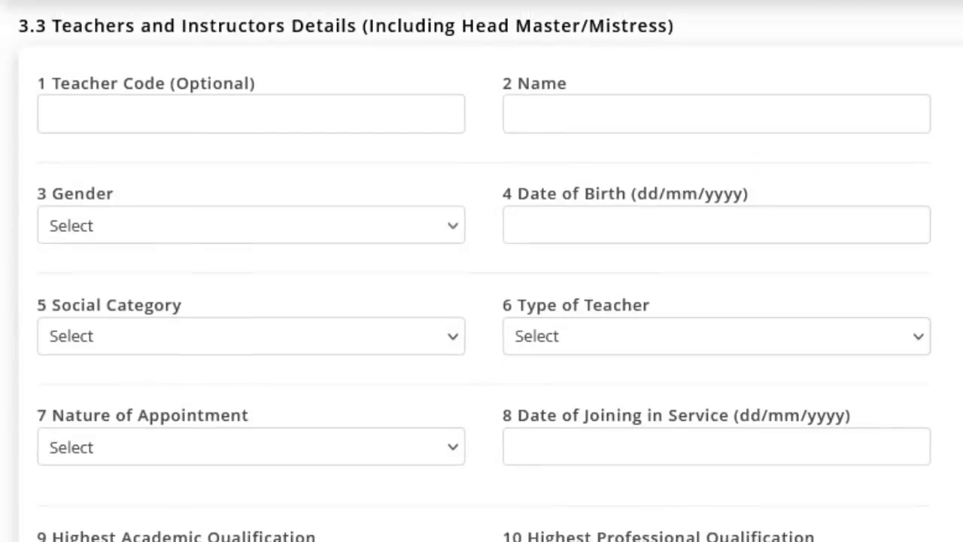
pyautogui.click(890, 118)
pyautogui.click(626, 131)
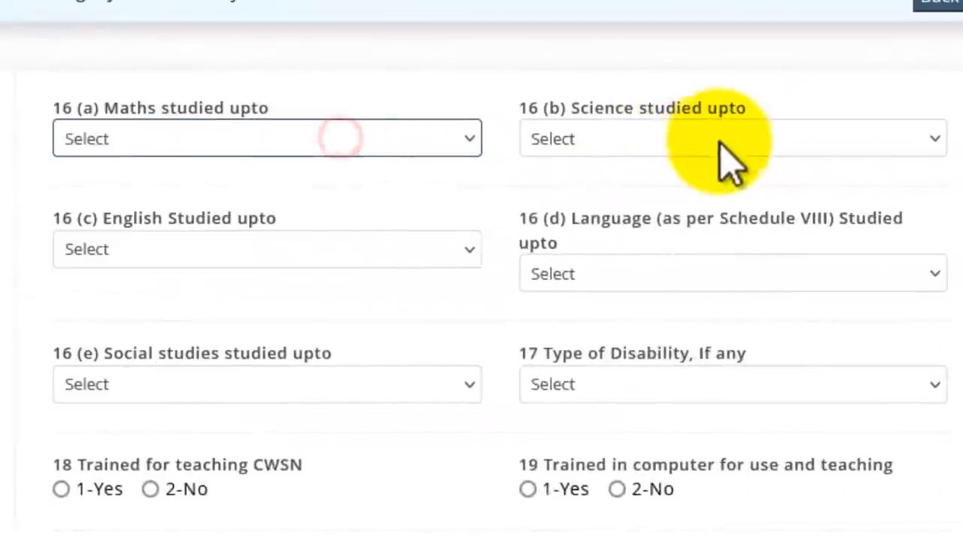
pyautogui.click(719, 145)
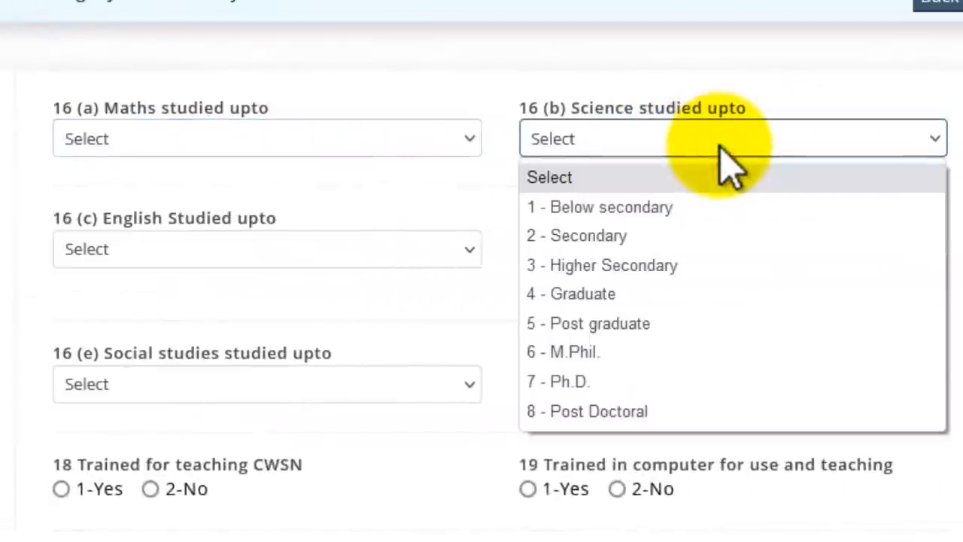
pyautogui.click(76, 191)
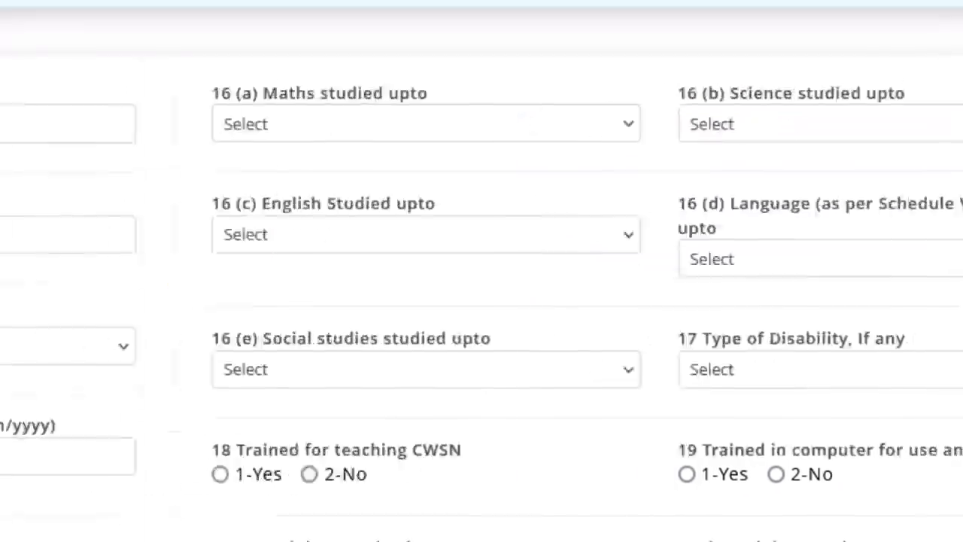
pyautogui.click(75, 191)
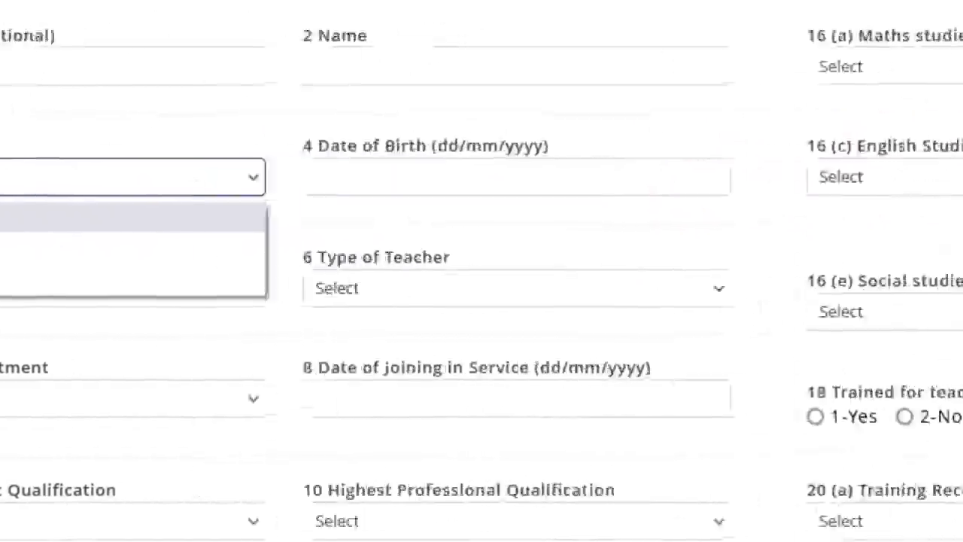
# Examine the choices offered for 5 Social Category and 6 Type of Teacher in the teacher record.
pyautogui.click(711, 256)
pyautogui.click(712, 256)
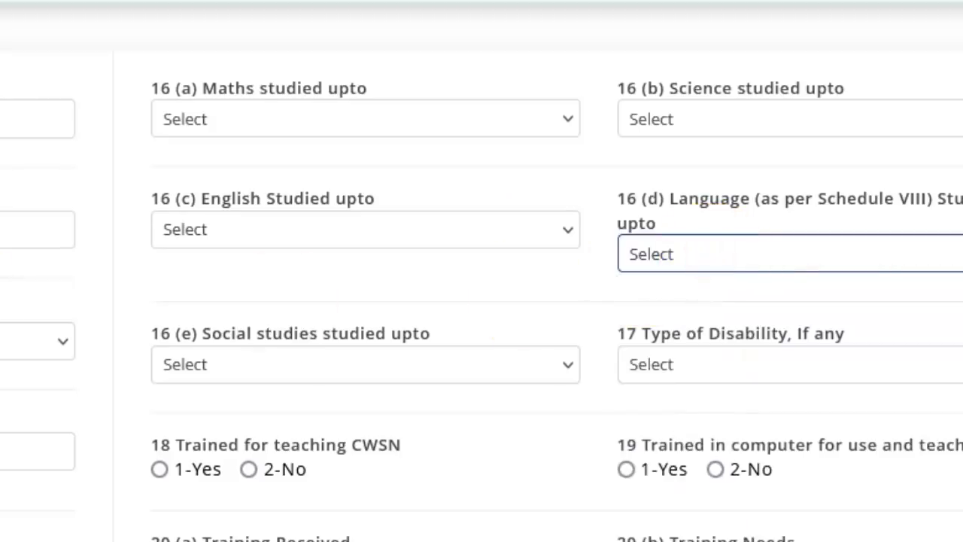
pyautogui.click(190, 278)
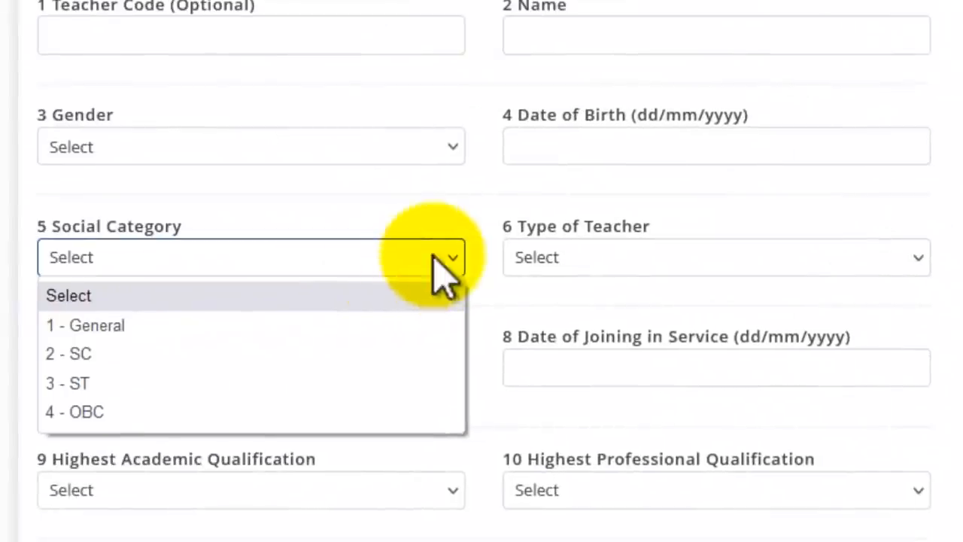
pyautogui.click(789, 263)
pyautogui.click(789, 263)
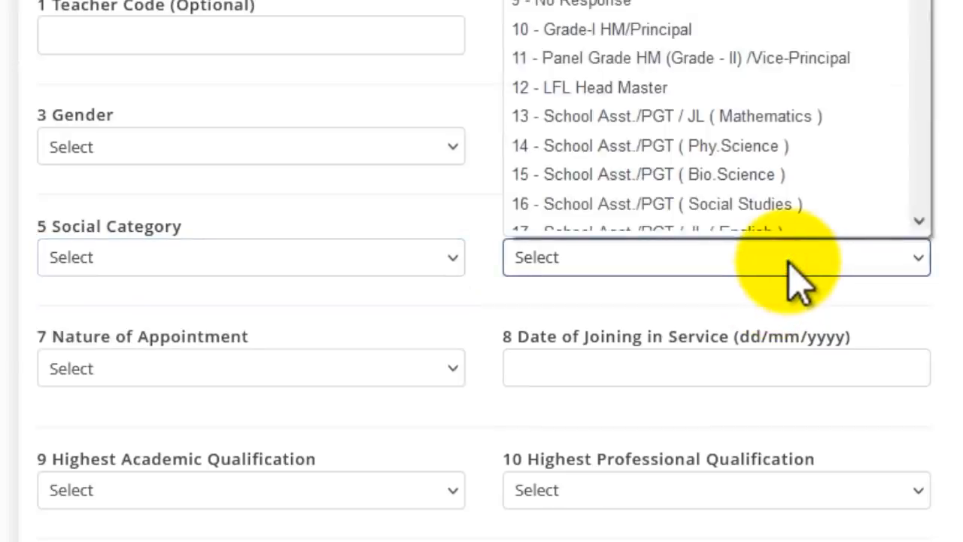
pyautogui.click(789, 263)
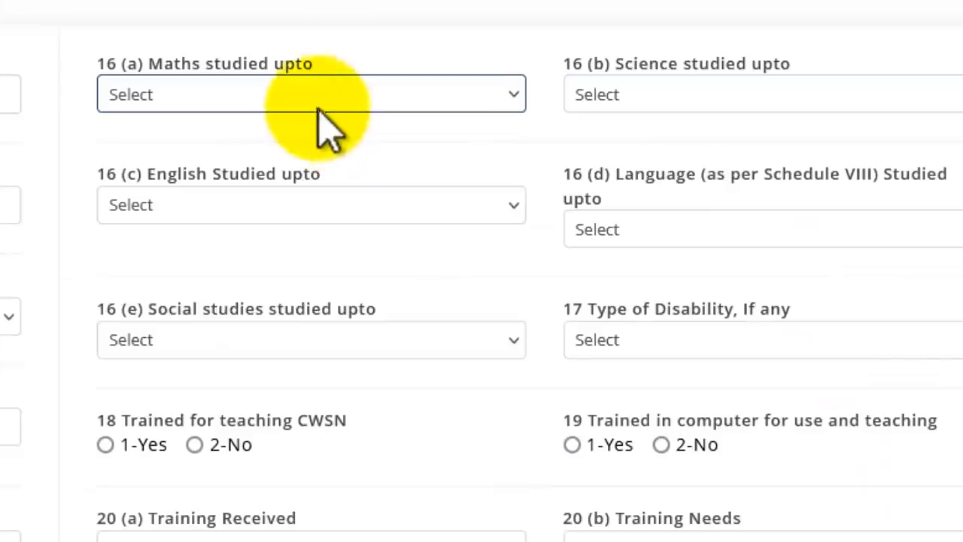
# Examine the level options for Maths, Science, English and Schedule VIII language studied upto in 16 (a) to 16 (d).
pyautogui.click(313, 89)
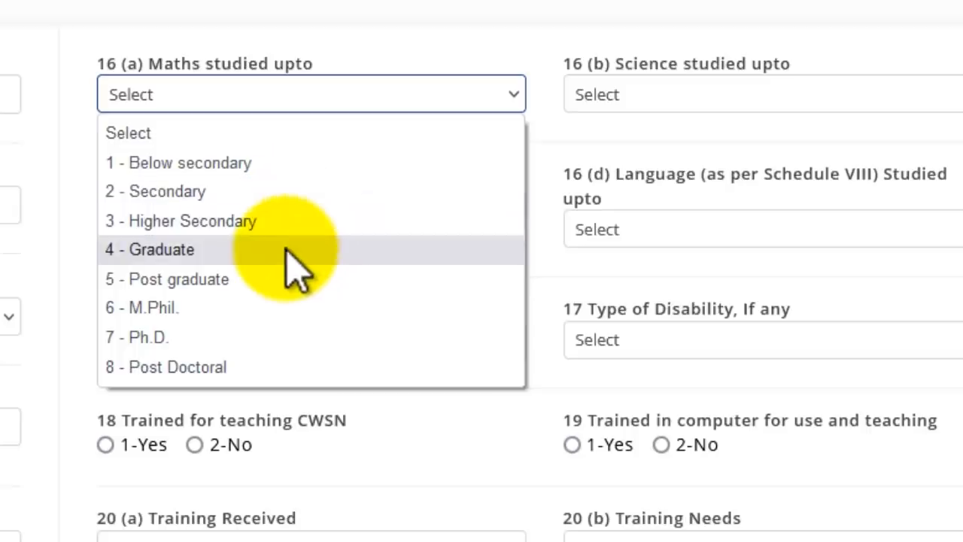
pyautogui.click(307, 98)
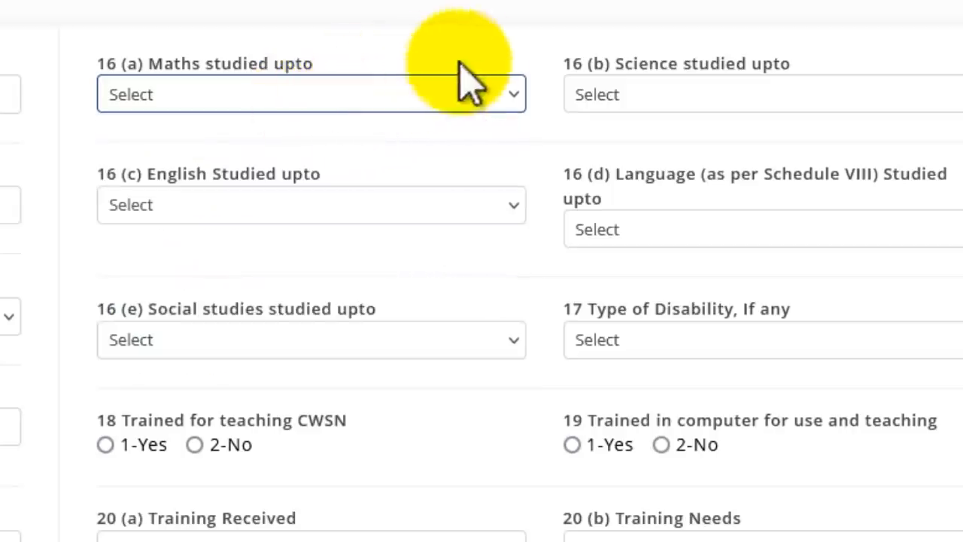
pyautogui.click(681, 94)
pyautogui.click(681, 94)
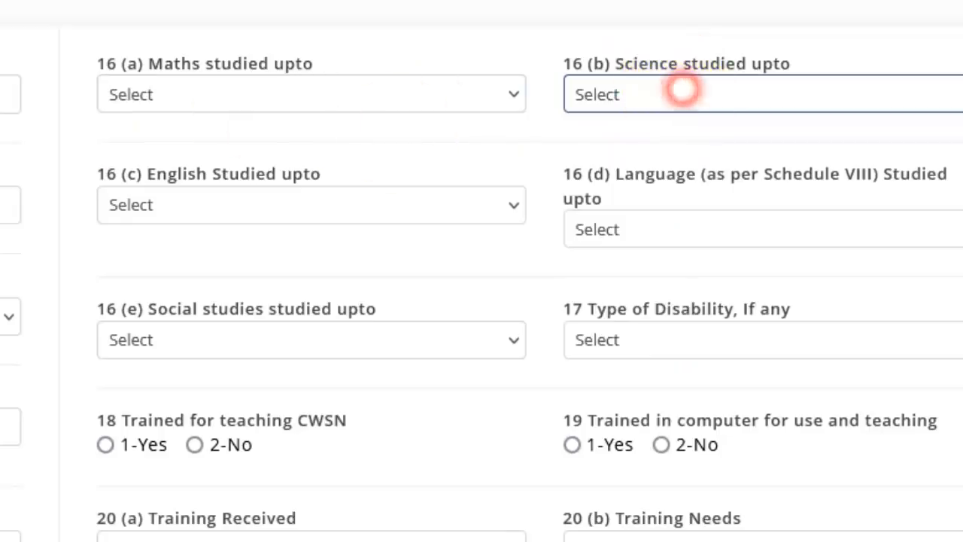
pyautogui.click(395, 87)
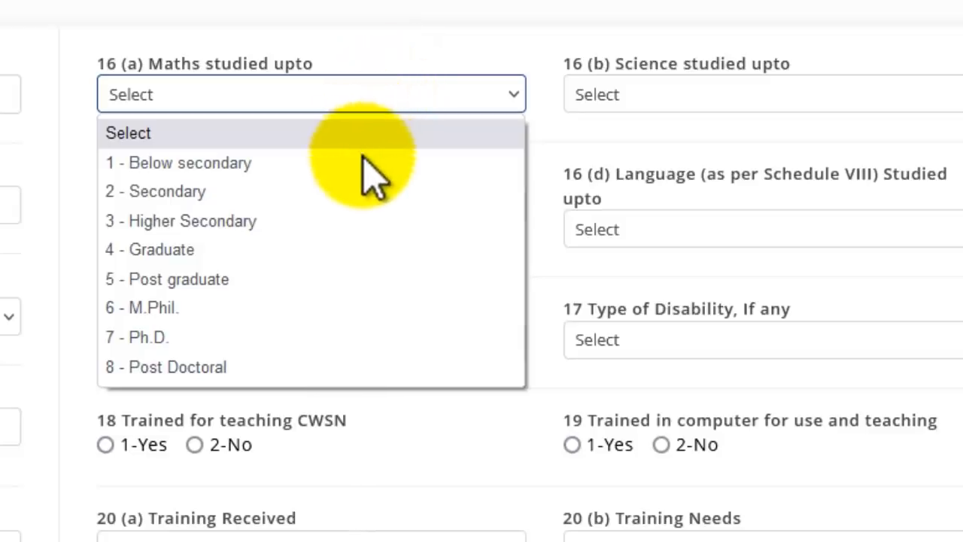
pyautogui.click(553, 35)
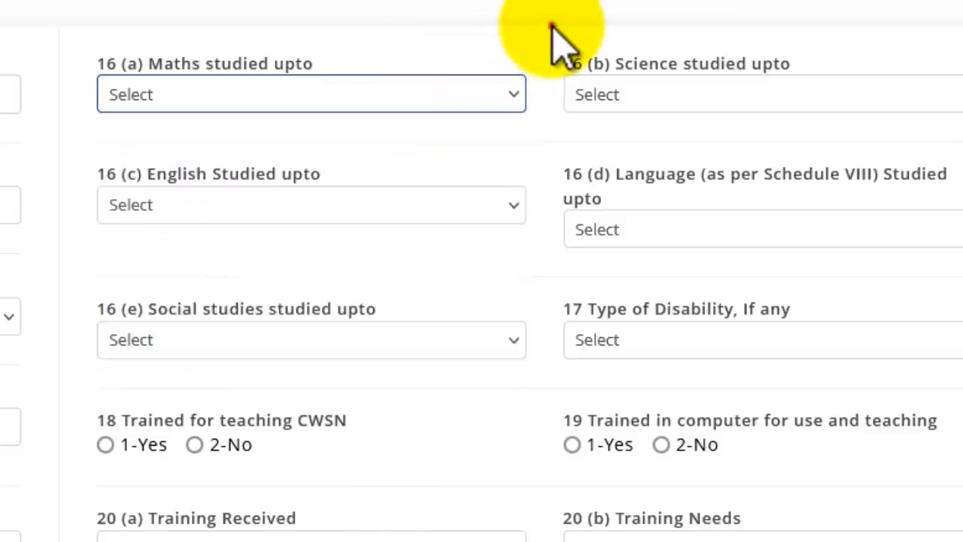
pyautogui.rightClick(550, 25)
pyautogui.click(455, 216)
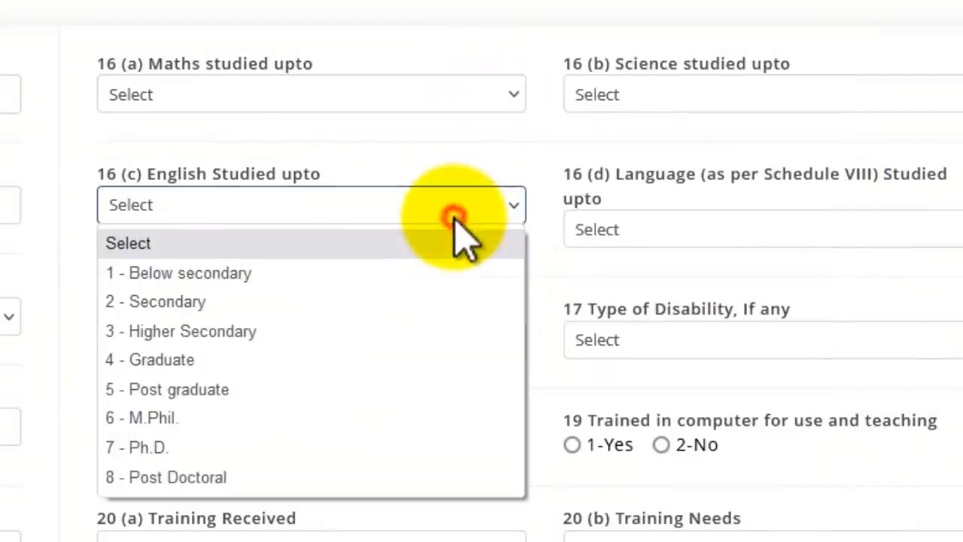
pyautogui.click(454, 215)
pyautogui.click(730, 239)
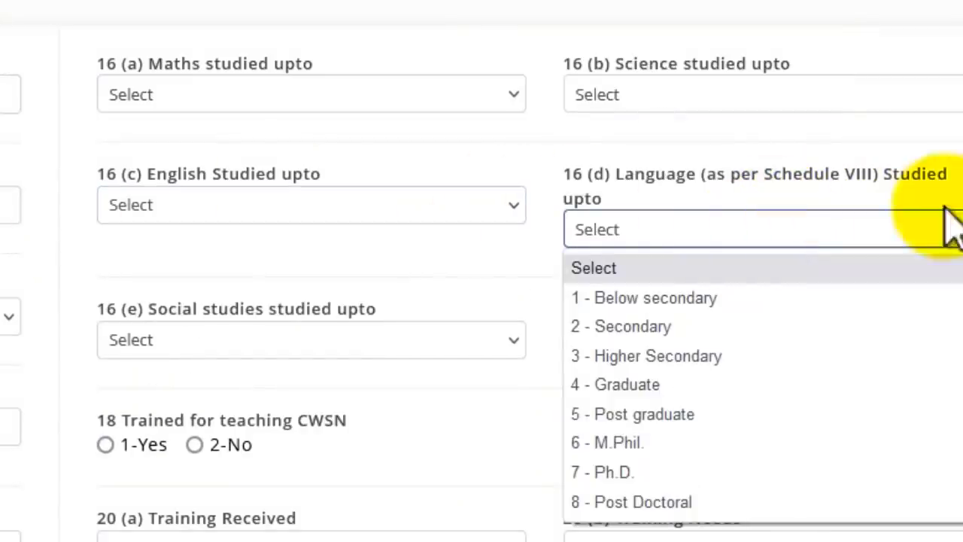
pyautogui.click(830, 172)
pyautogui.scroll(-2, 827, 173)
pyautogui.scroll(-2, 167, 90)
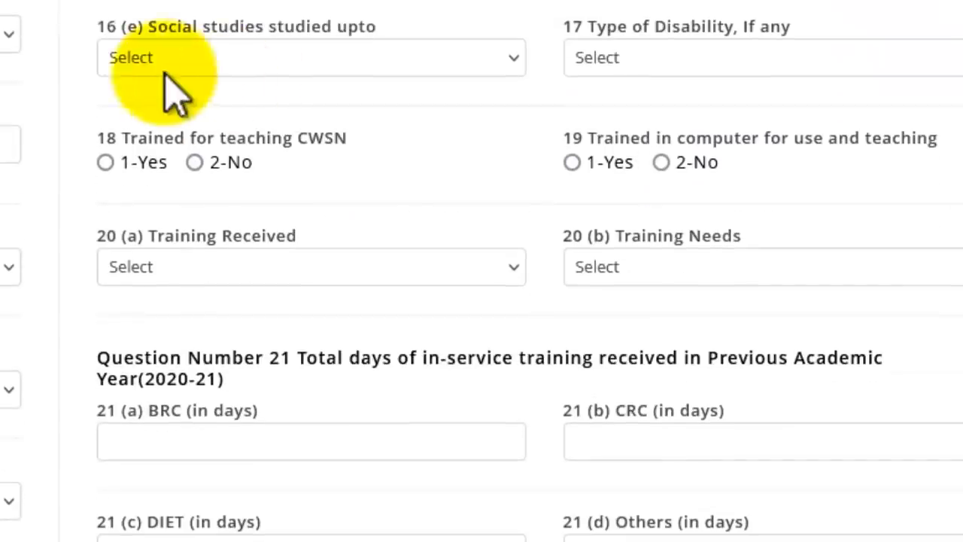
# Review the options for 16 (e) Social studies and 17 Type of Disability, and the CWSN and computer training questions in 18 and 19.
pyautogui.click(350, 69)
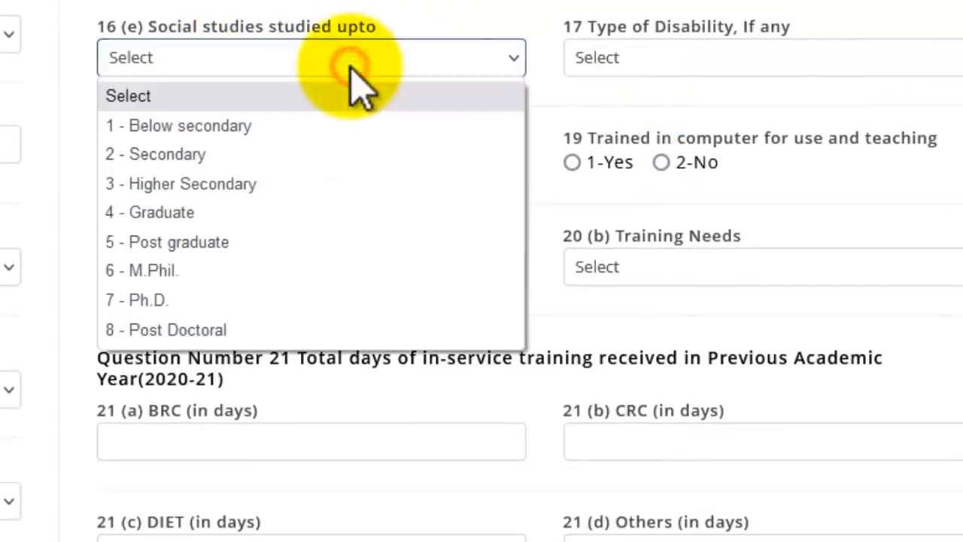
pyautogui.click(745, 53)
pyautogui.click(744, 53)
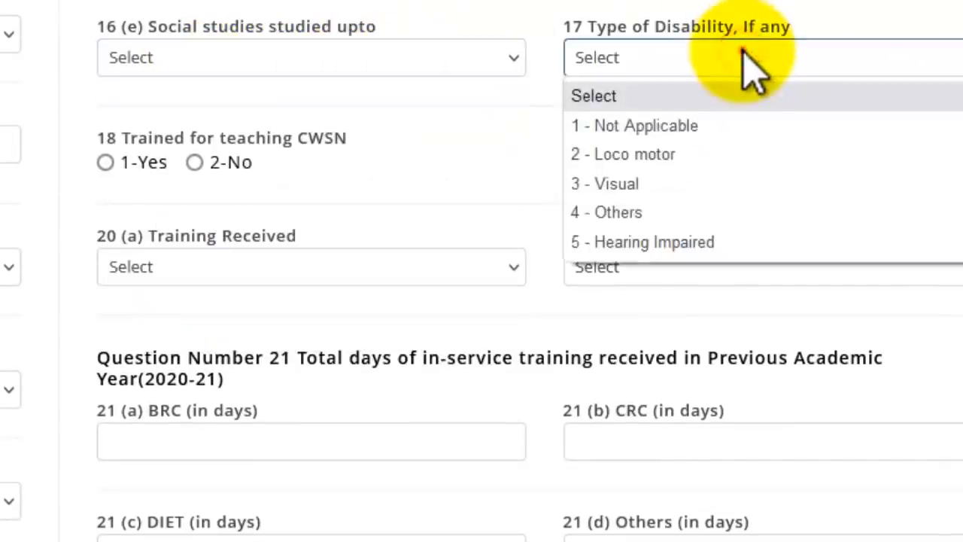
pyautogui.click(742, 48)
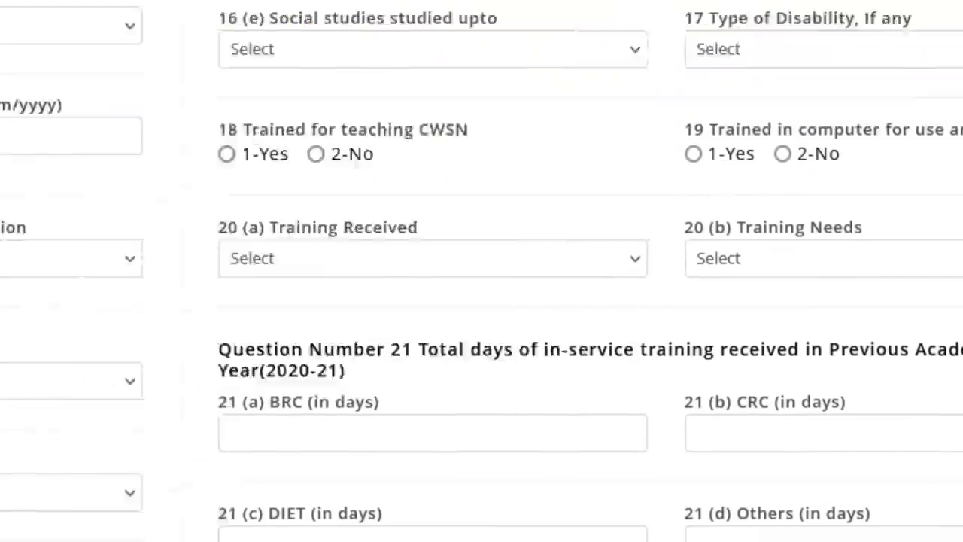
pyautogui.click(76, 103)
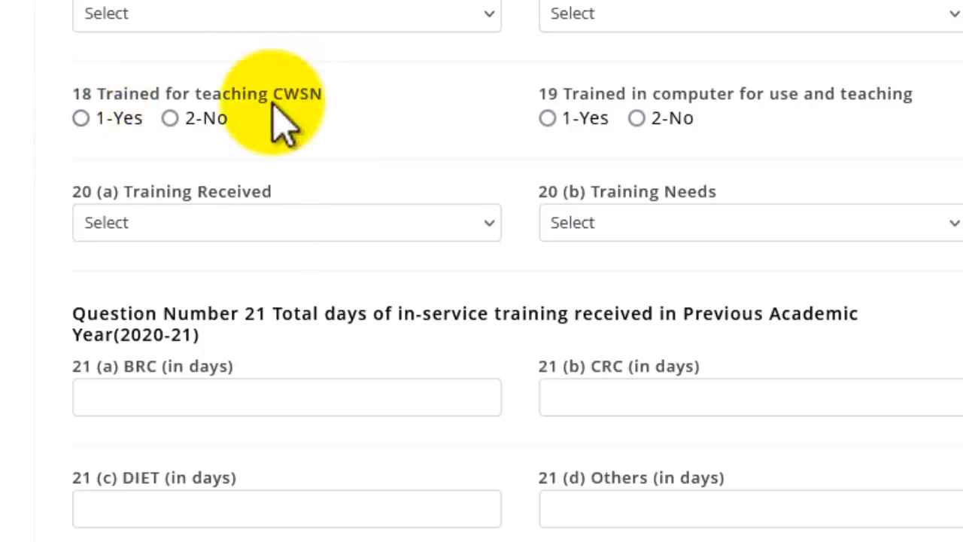
pyautogui.moveTo(595, 92); pyautogui.dragTo(745, 97)
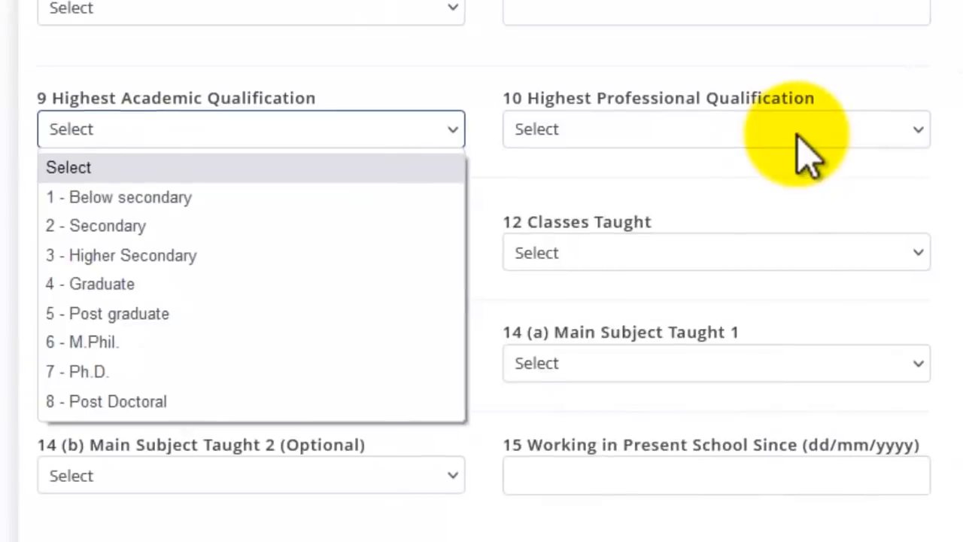
# Examine the choices for highest professional qualification, training received and training needs, plus the appointed level and classes taught in 11 and 12.
pyautogui.click(798, 134)
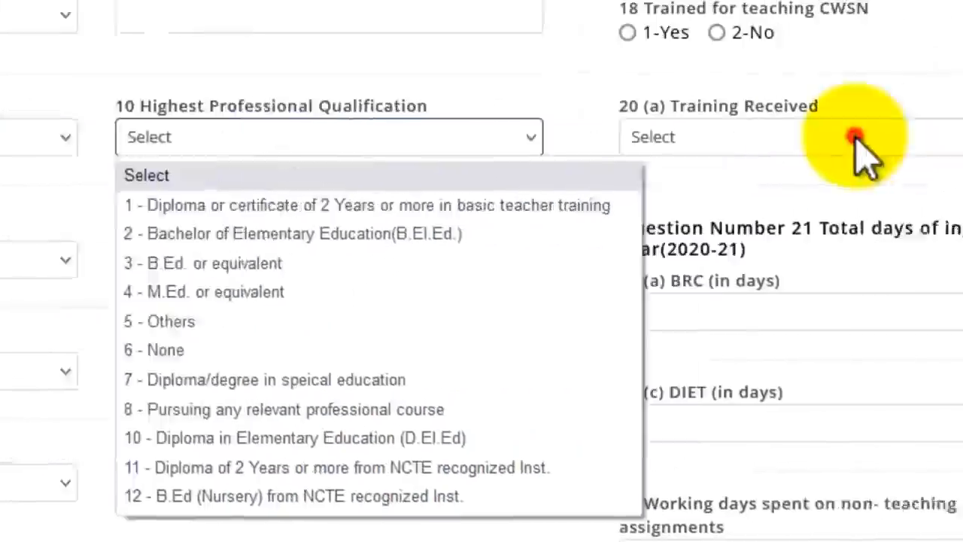
pyautogui.click(855, 140)
pyautogui.click(594, 148)
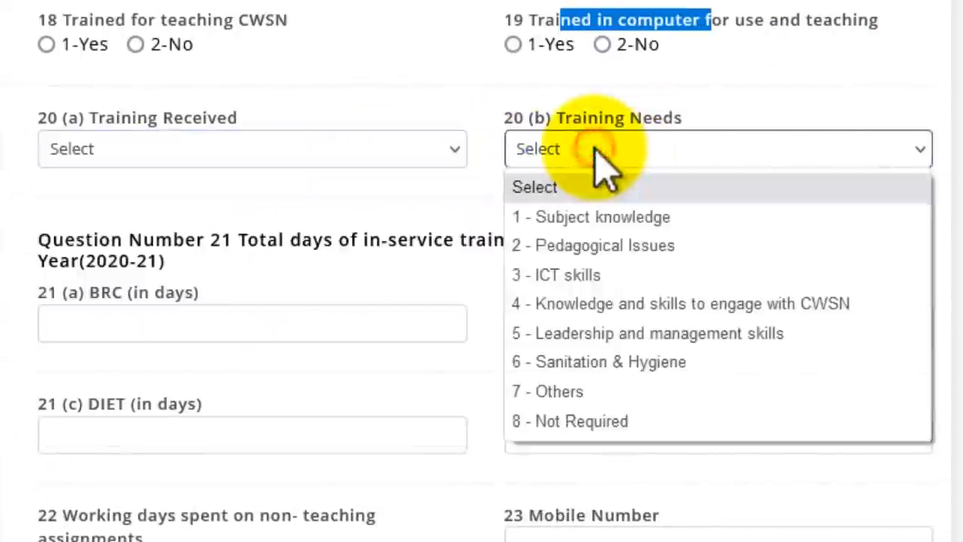
pyautogui.click(591, 153)
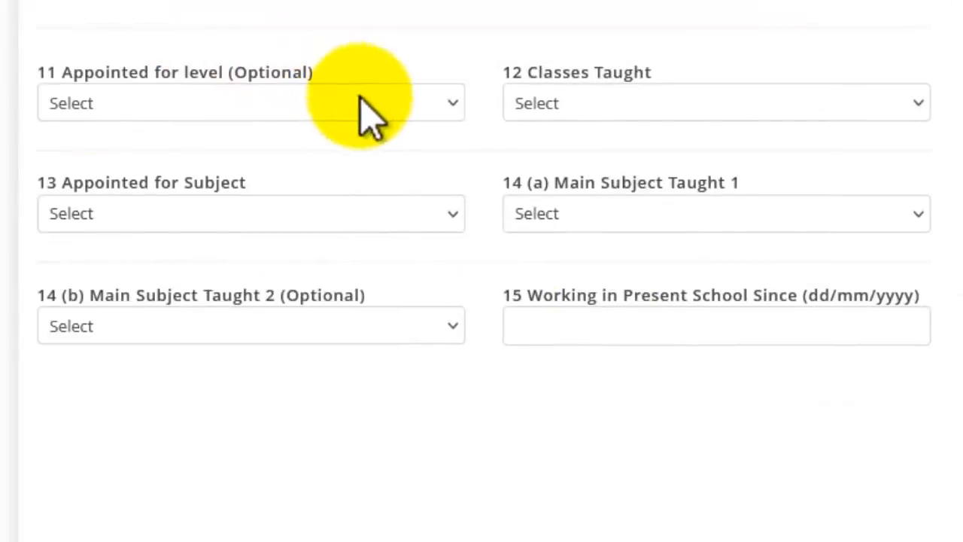
pyautogui.click(372, 105)
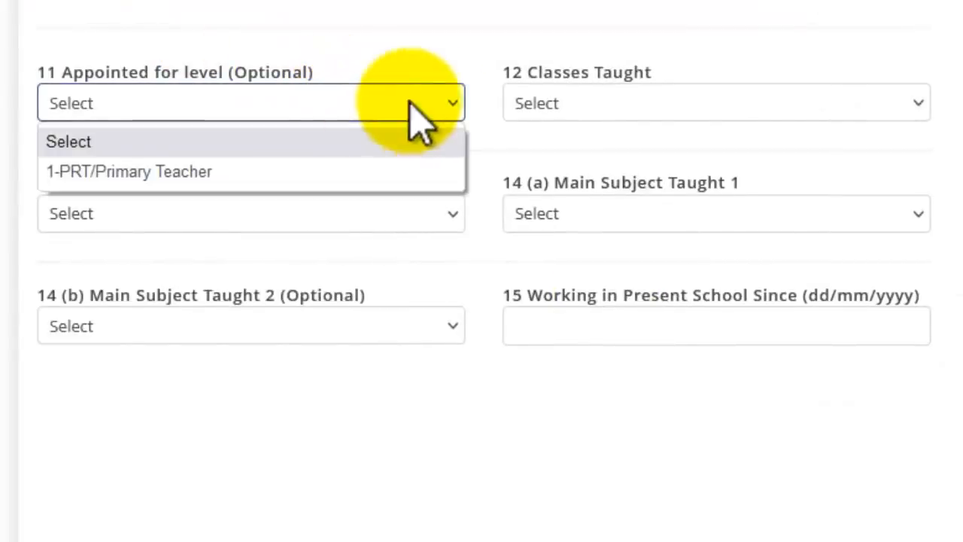
pyautogui.click(707, 109)
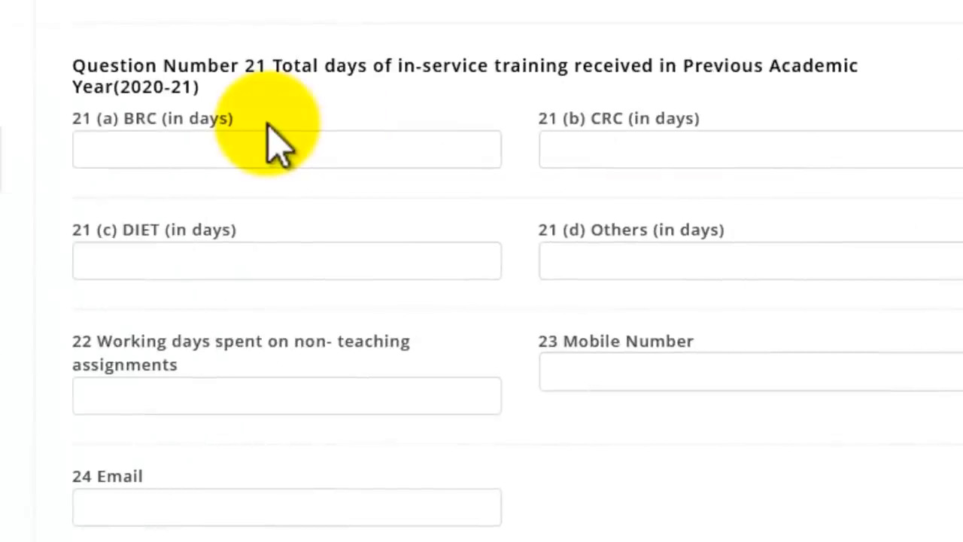
# Review the main subject, present school start date, in-service training days, non-teaching days and contact fields in 14, 15 and 21 to 23.
pyautogui.click(256, 130)
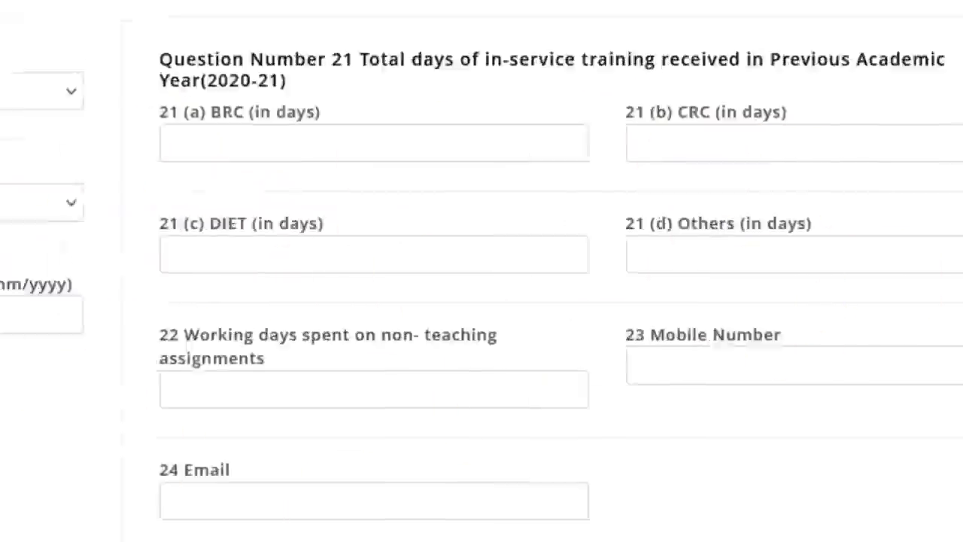
pyautogui.click(314, 180)
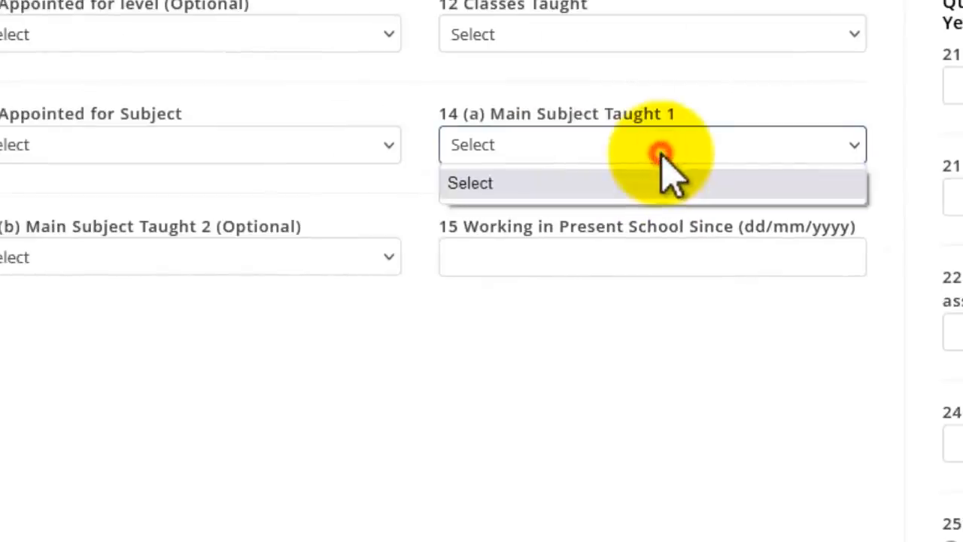
pyautogui.click(662, 155)
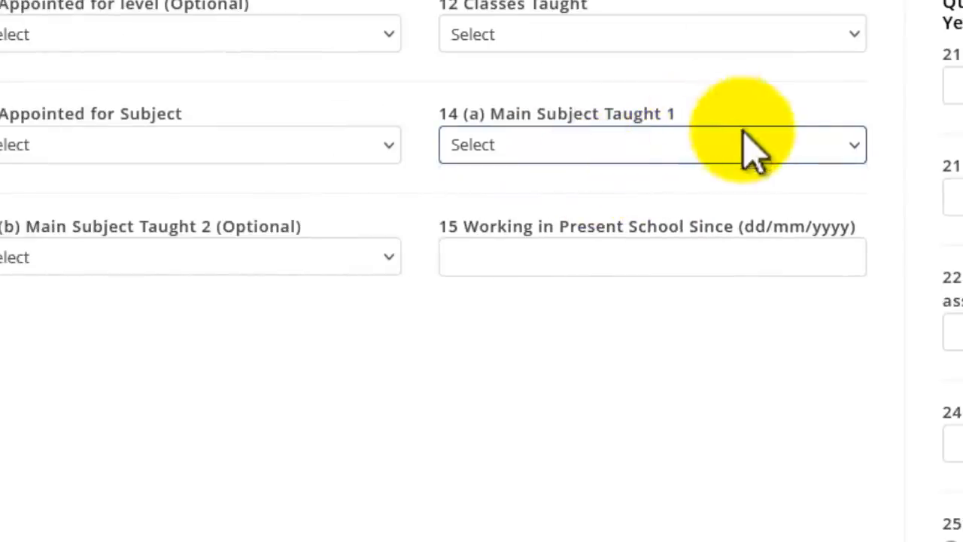
pyautogui.click(284, 248)
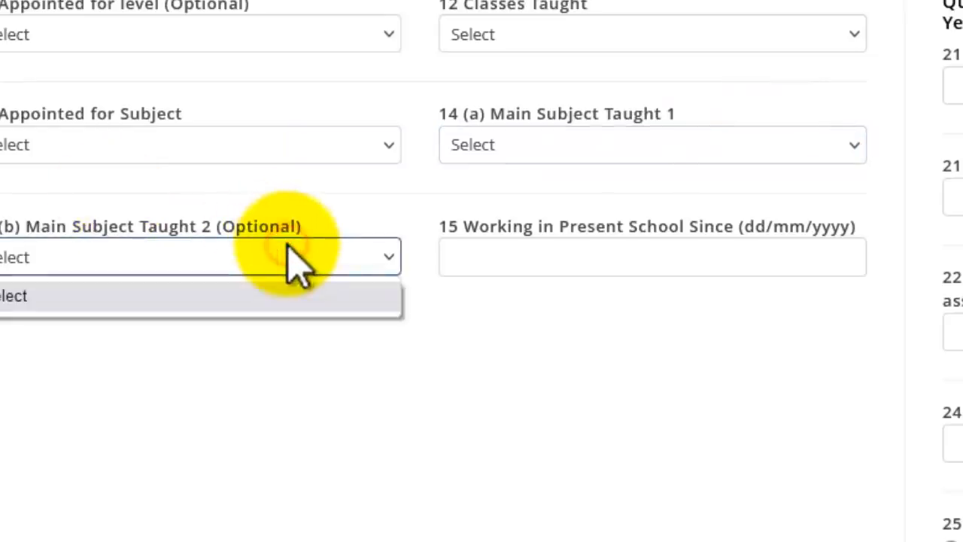
pyautogui.click(695, 271)
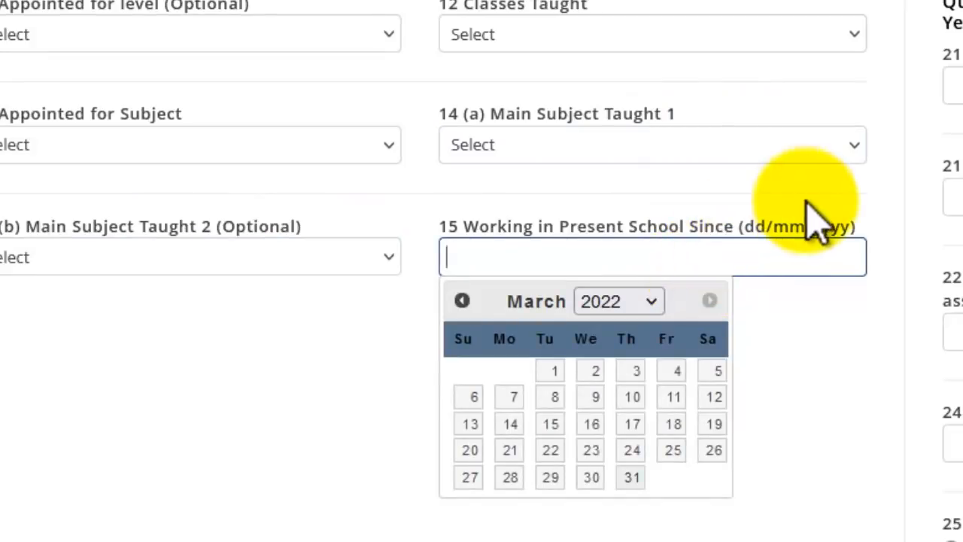
pyautogui.click(960, 230)
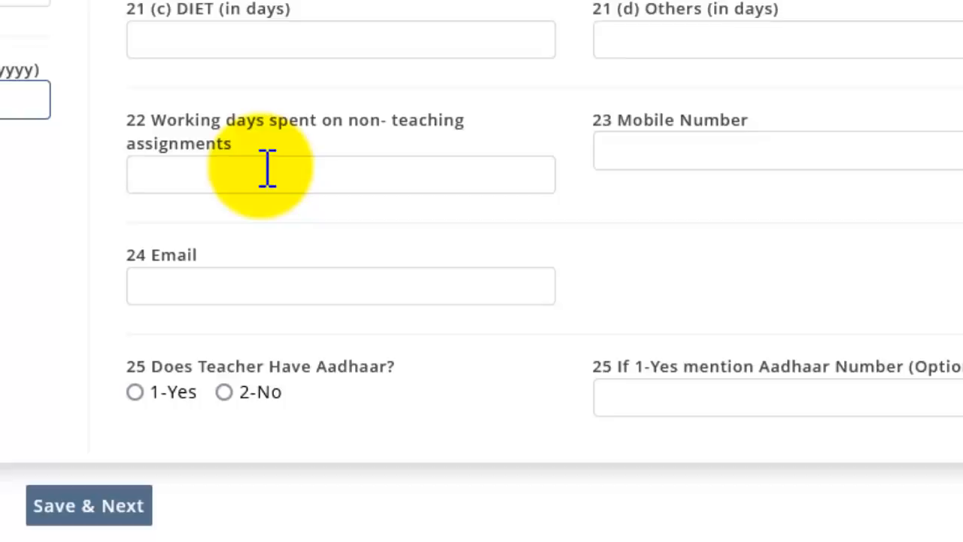
pyautogui.click(246, 176)
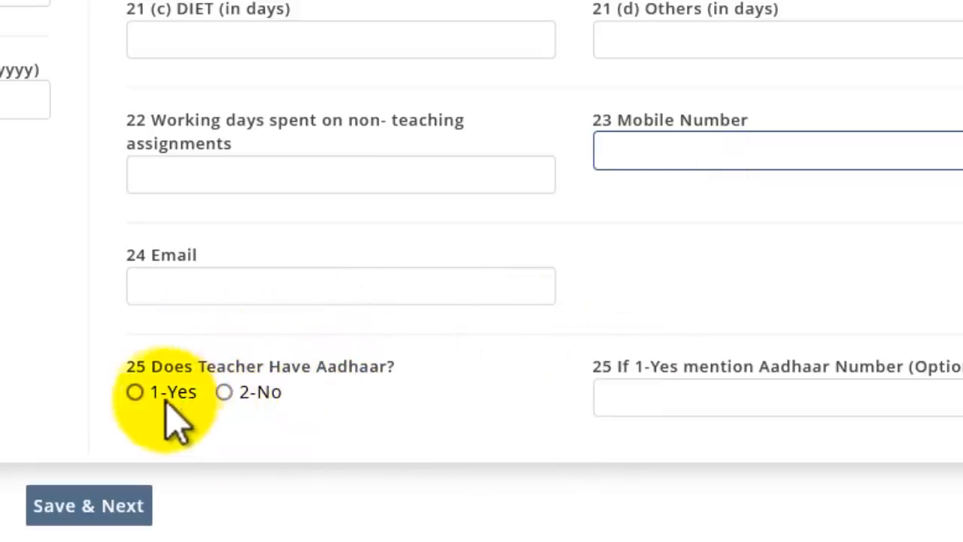
# Answer 1-Yes to 25 Does Teacher Have Aadhaar? and review the optional Aadhaar number field.
pyautogui.click(135, 392)
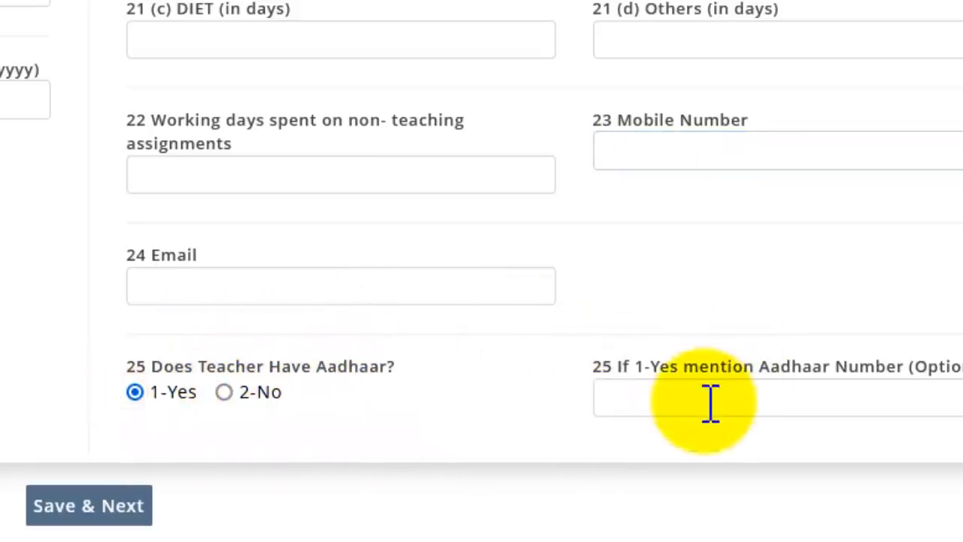
pyautogui.moveTo(669, 375); pyautogui.dragTo(708, 375)
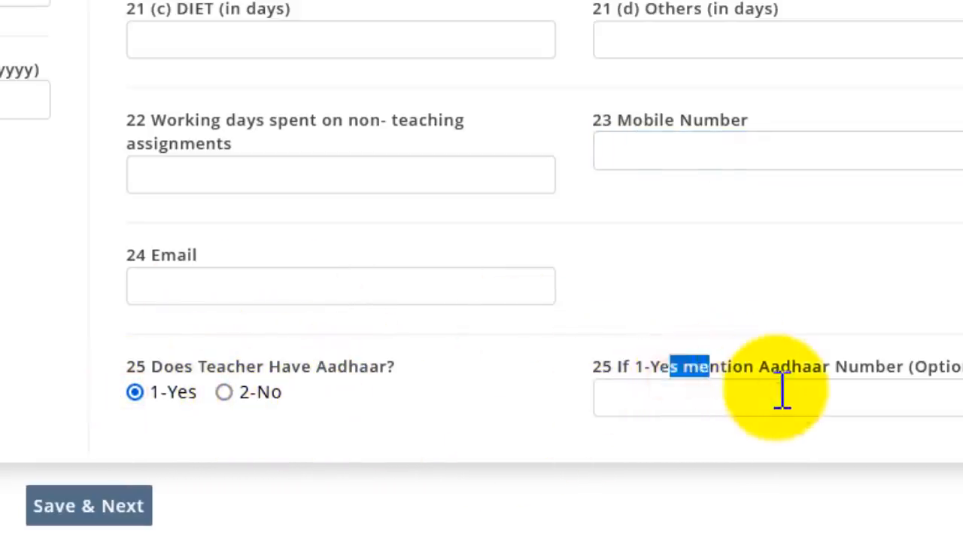
pyautogui.click(779, 391)
pyautogui.moveTo(785, 366); pyautogui.dragTo(724, 360)
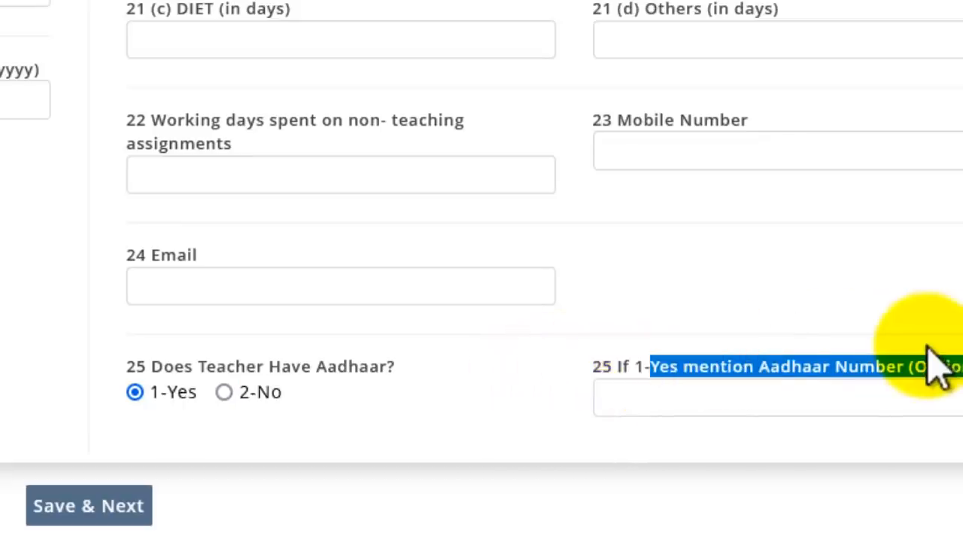
pyautogui.scroll(10, 128, 172)
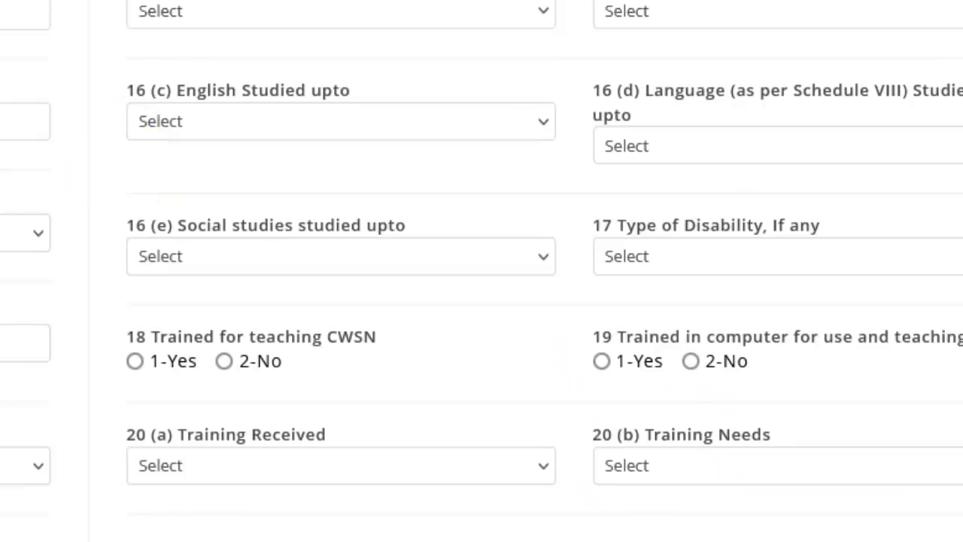
pyautogui.scroll(-10, 694, 301)
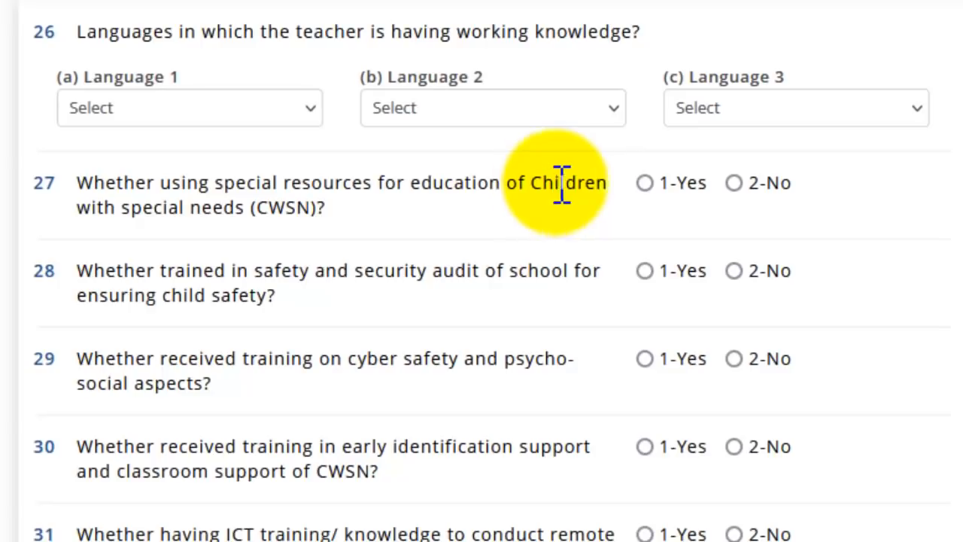
# Set the teacher's working languages in 26 to 17-Telugu for Language 1 and 04-English for Language 2.
pyautogui.scroll(-3, 634, 148)
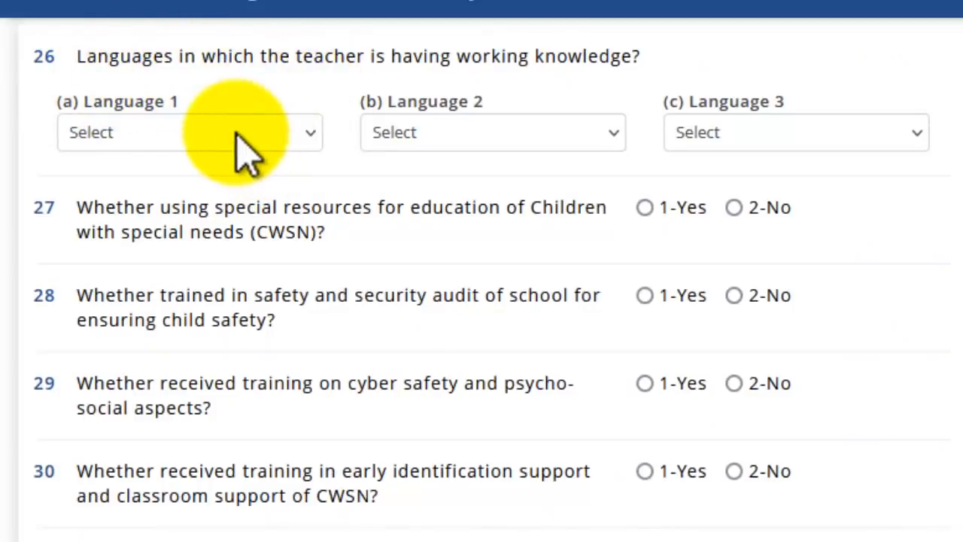
pyautogui.click(286, 133)
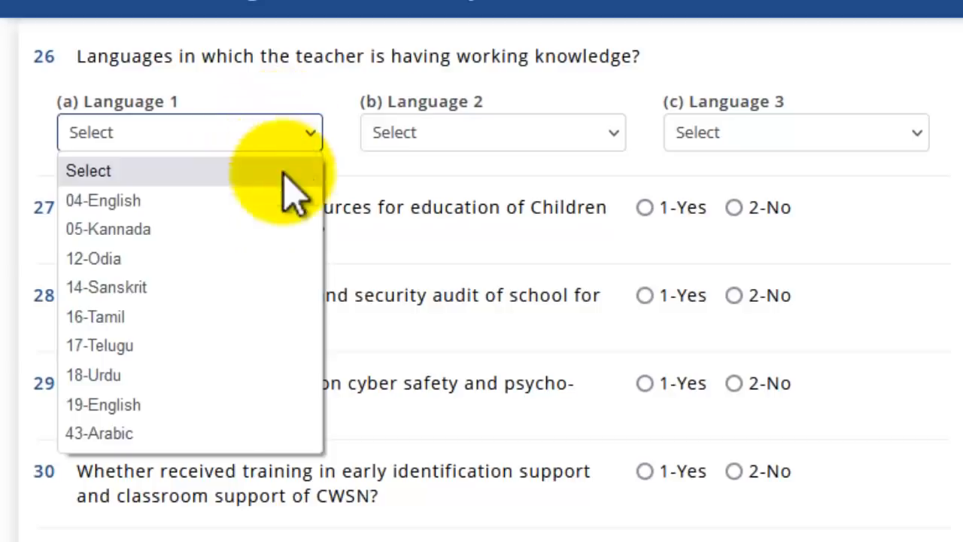
pyautogui.click(259, 345)
pyautogui.click(466, 126)
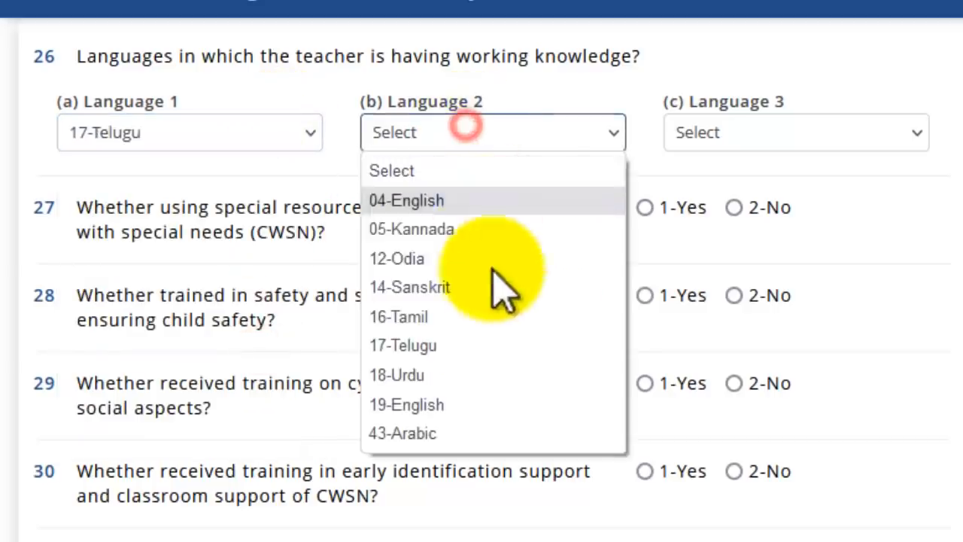
pyautogui.click(497, 202)
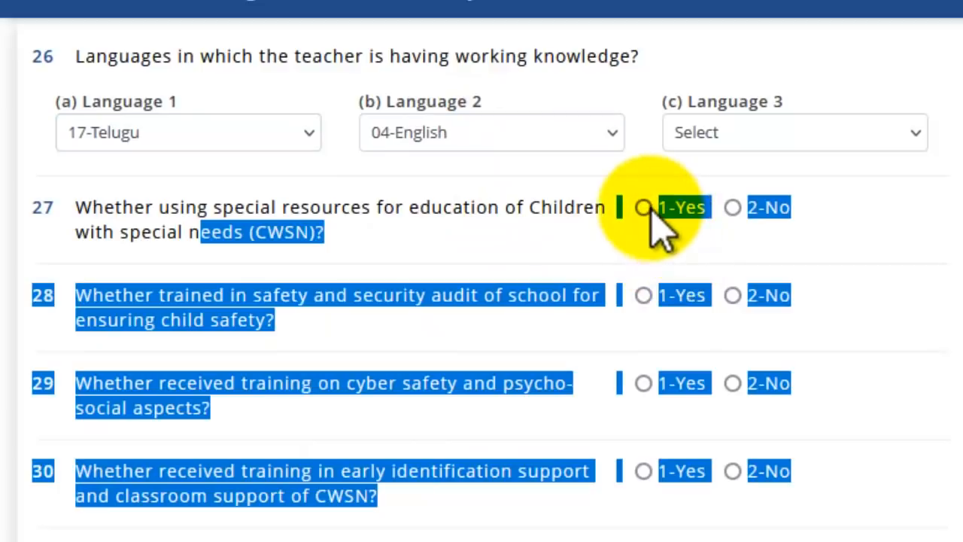
pyautogui.click(493, 186)
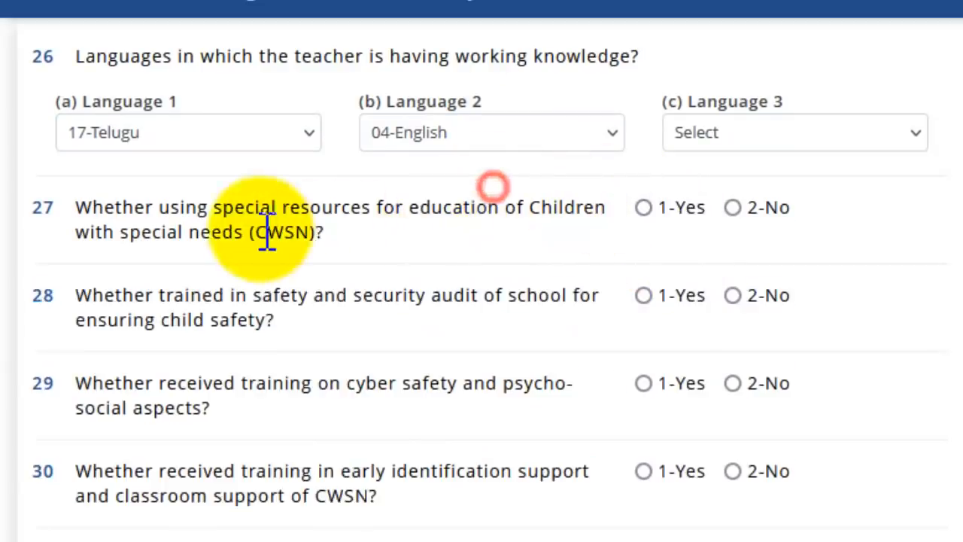
# Answer 1-Yes to questions 27 to 29 on CWSN resources, safety and security audit training, and cyber safety training.
pyautogui.moveTo(128, 233); pyautogui.dragTo(379, 530)
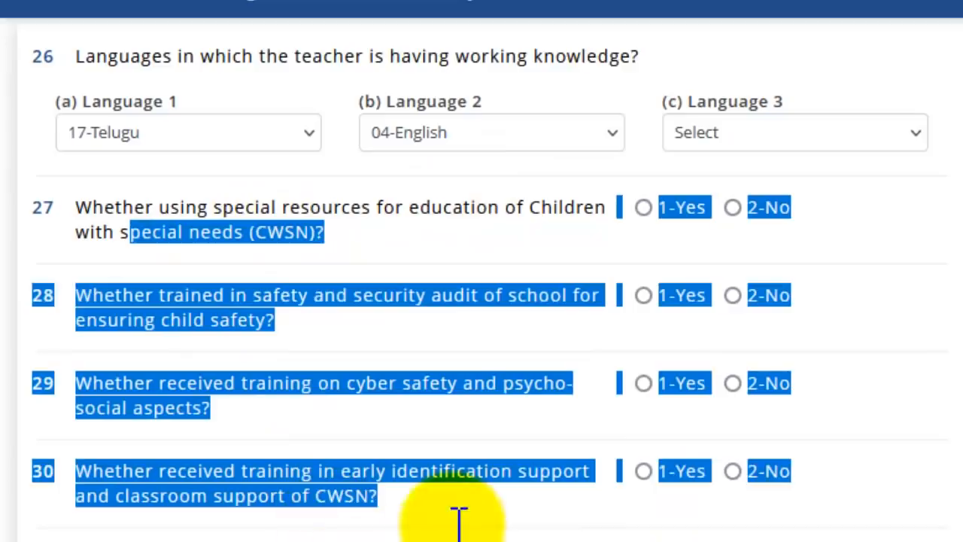
pyautogui.click(653, 210)
pyautogui.scroll(-2, 653, 215)
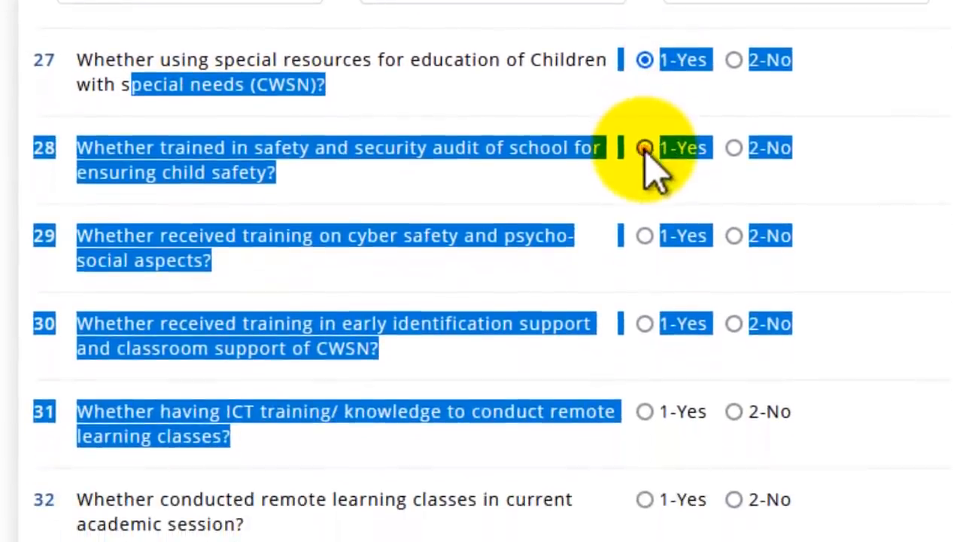
pyautogui.click(644, 148)
pyautogui.click(581, 159)
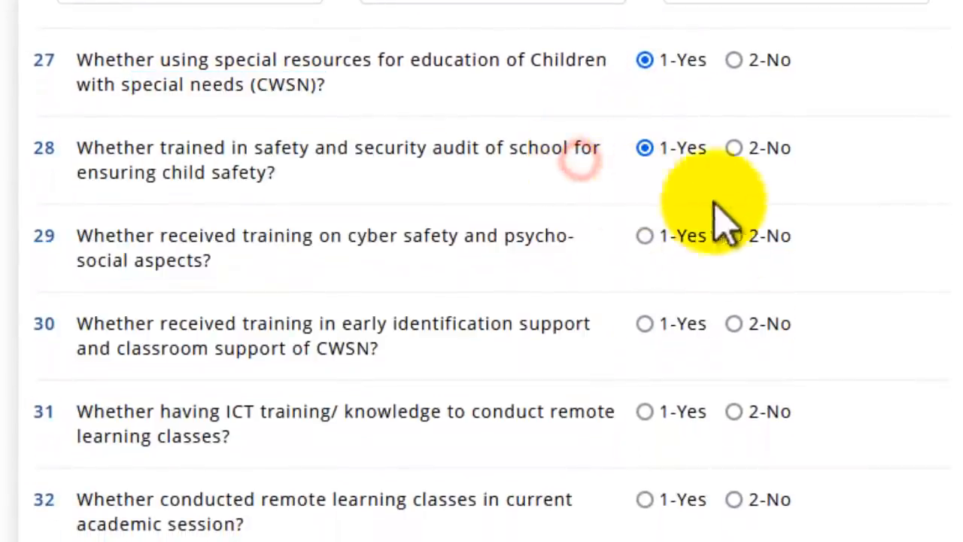
pyautogui.click(645, 236)
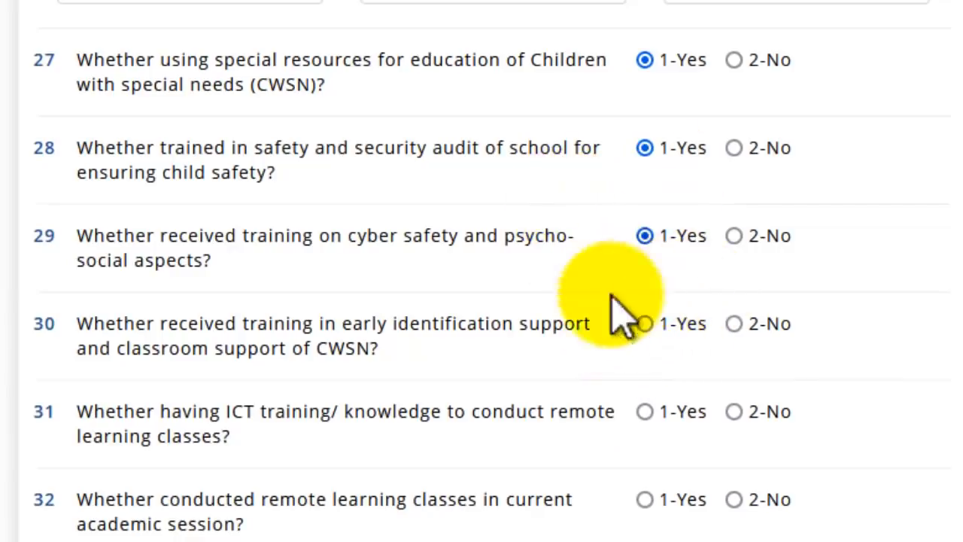
# Answer 1-Yes to questions 30 to 32 on early identification training, ICT training and conducting remote learning classes.
pyautogui.scroll(-2, 587, 333)
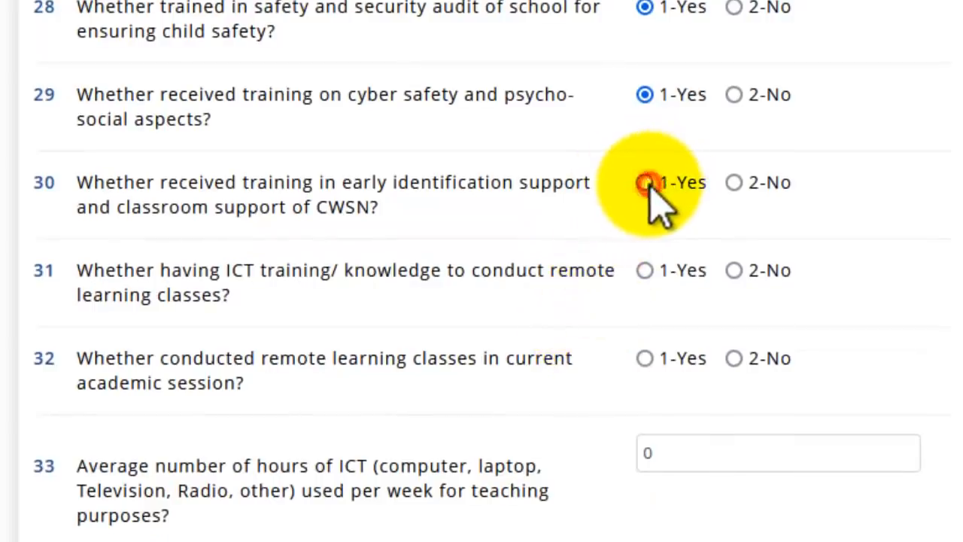
pyautogui.click(646, 183)
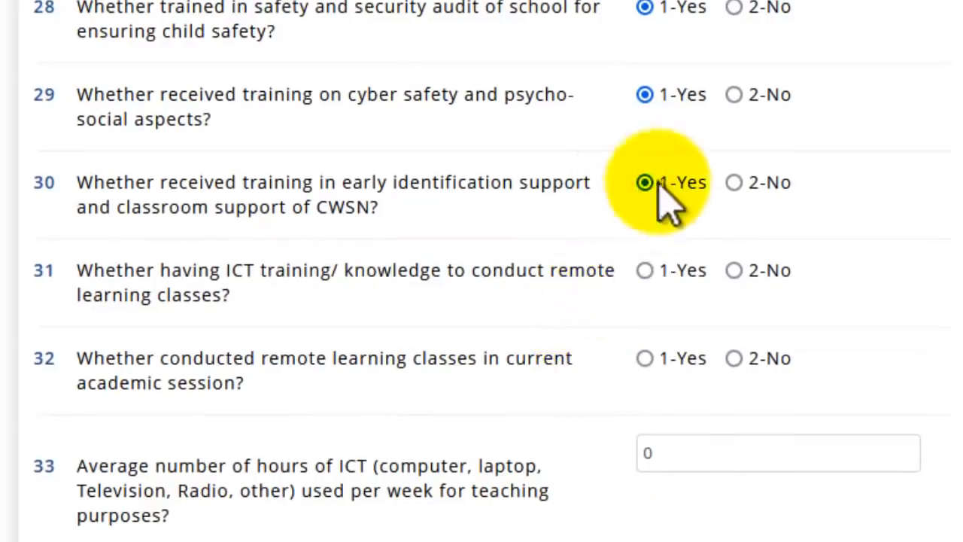
pyautogui.click(647, 271)
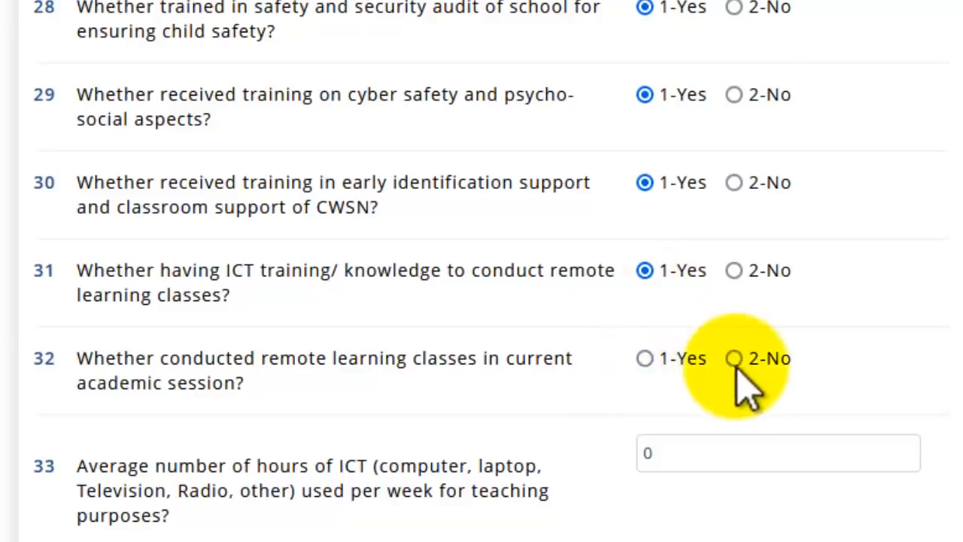
pyautogui.click(645, 359)
# Enter 7 as the average weekly ICT hours in 33 and answer 1-Yes to innovative pedagogy training in 34.
pyautogui.scroll(-3, 795, 327)
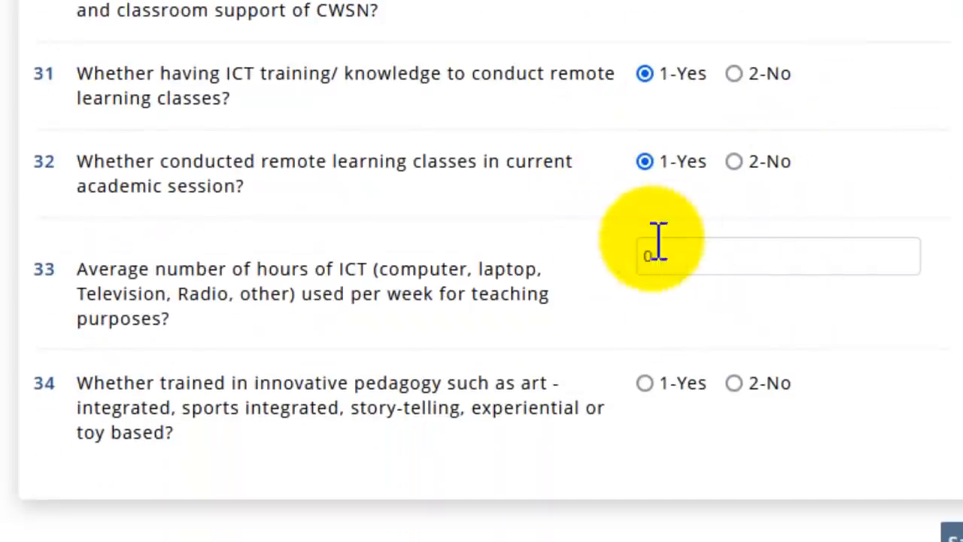
pyautogui.click(708, 265)
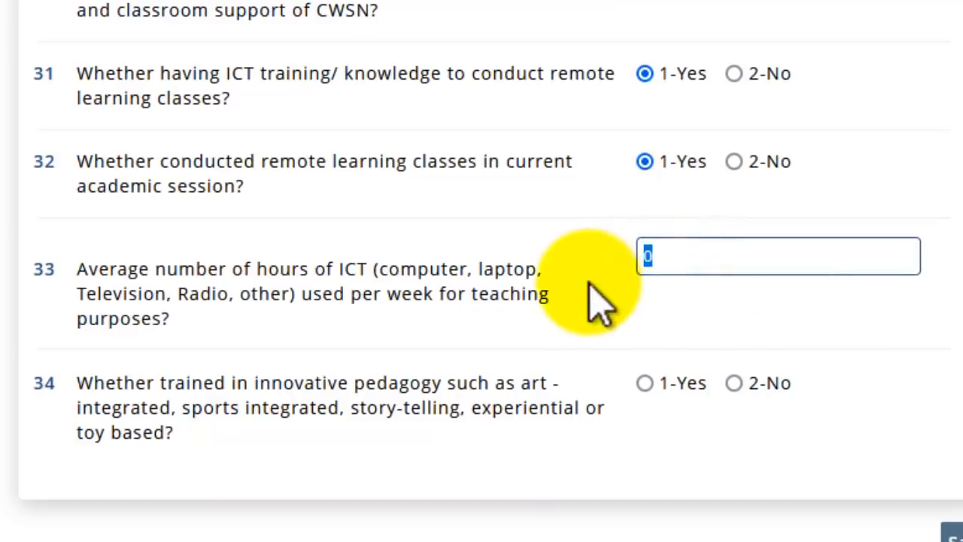
pyautogui.click(430, 322)
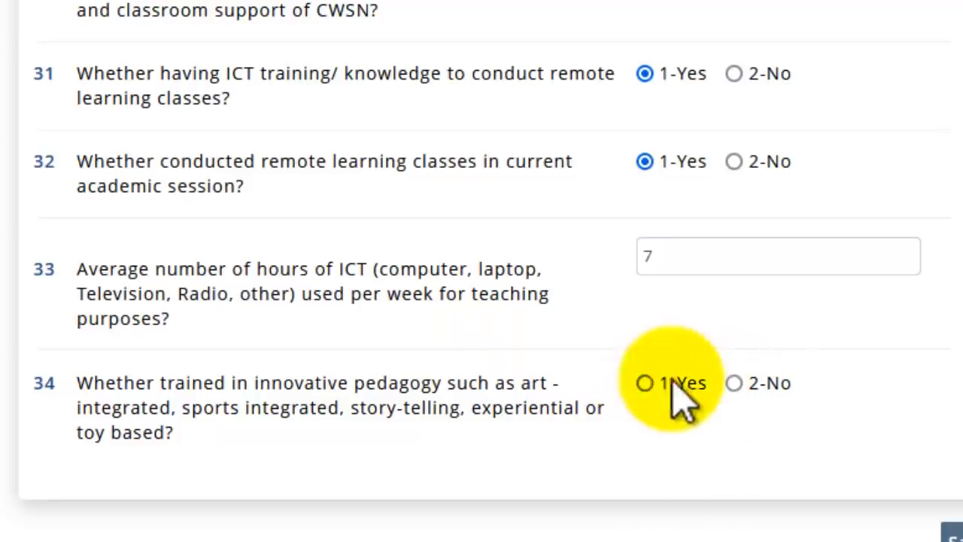
pyautogui.click(647, 384)
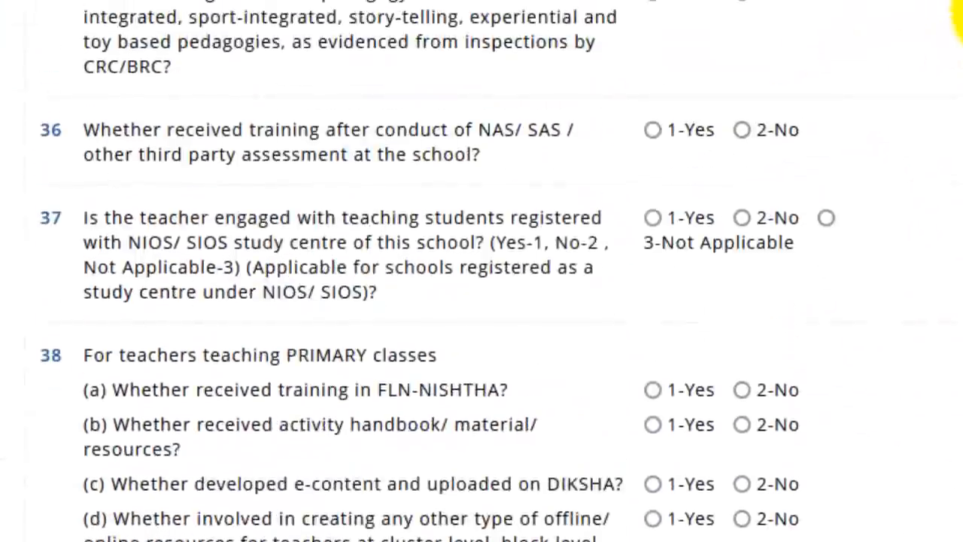
# For teachers teaching primary classes, answer 1-Yes to 38 (a) FLN-NISHTHA training and 38 (b) activity handbook, material or resources.
pyautogui.scroll(-3, 689, 34)
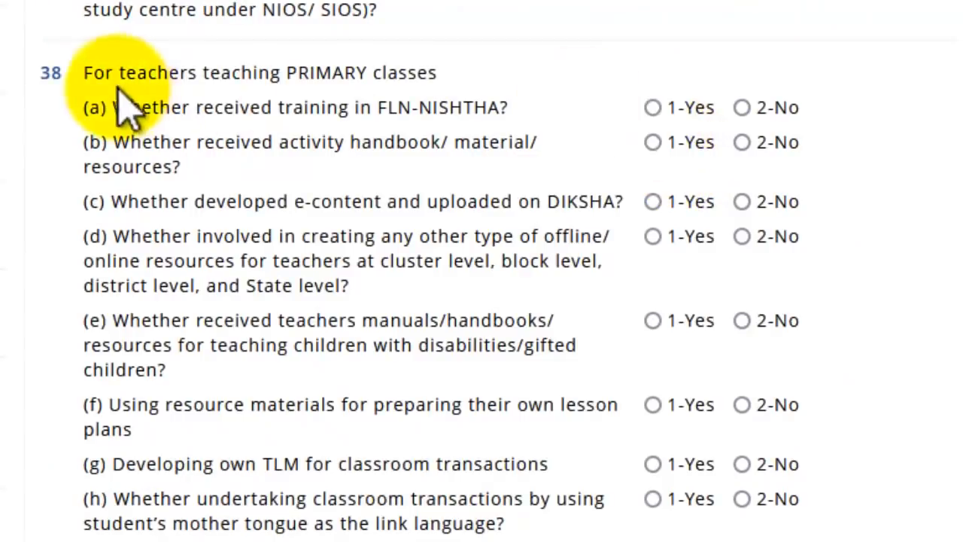
pyautogui.moveTo(117, 72); pyautogui.dragTo(241, 72)
pyautogui.rightClick(432, 114)
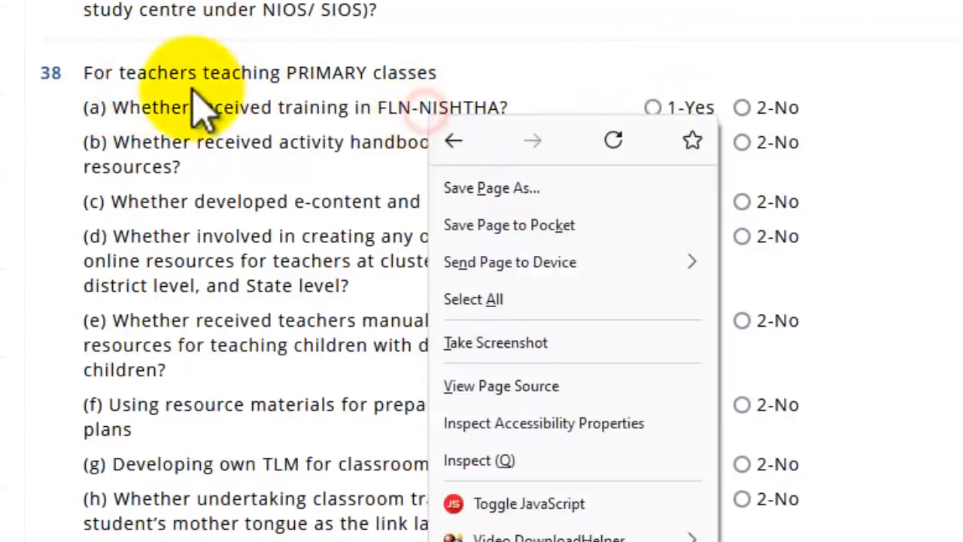
pyautogui.click(274, 115)
pyautogui.moveTo(304, 108); pyautogui.dragTo(321, 108)
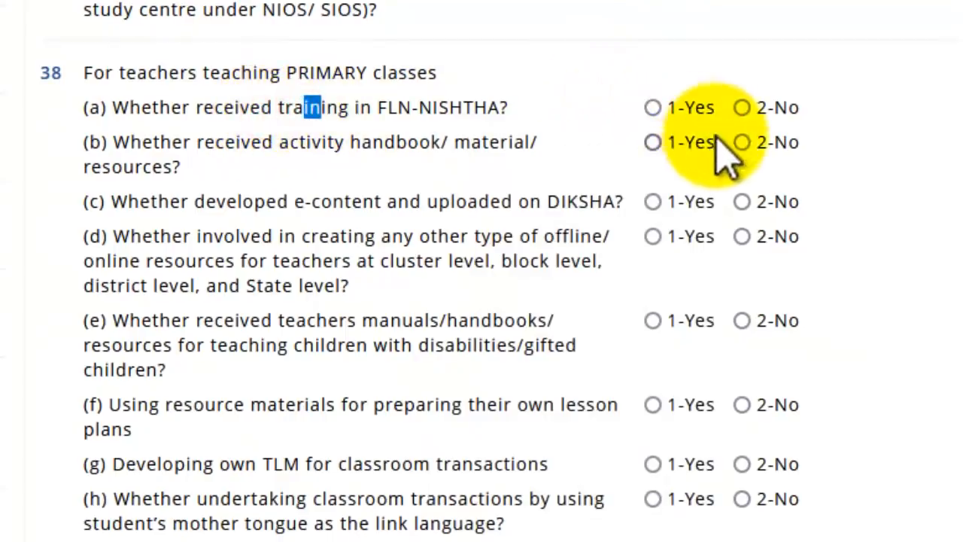
pyautogui.click(653, 107)
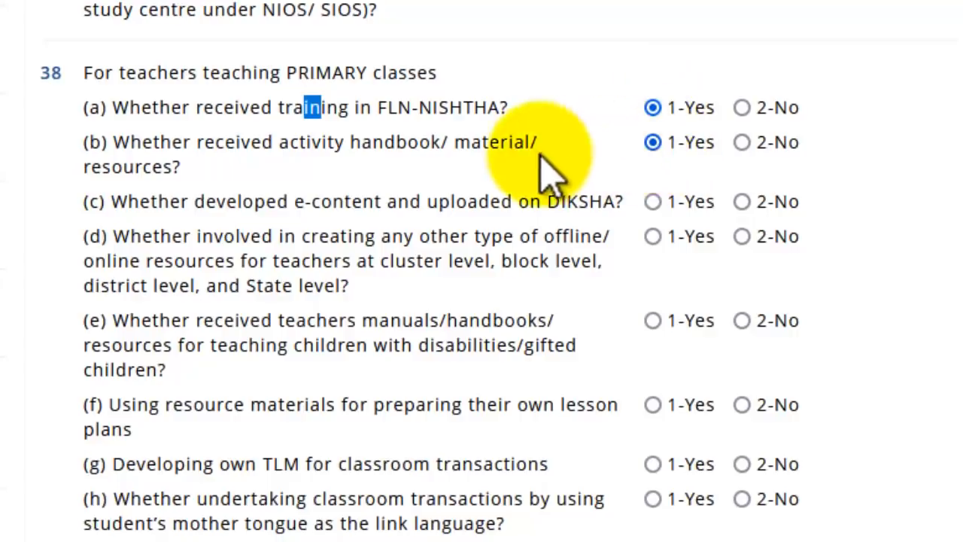
pyautogui.moveTo(350, 144); pyautogui.dragTo(525, 158)
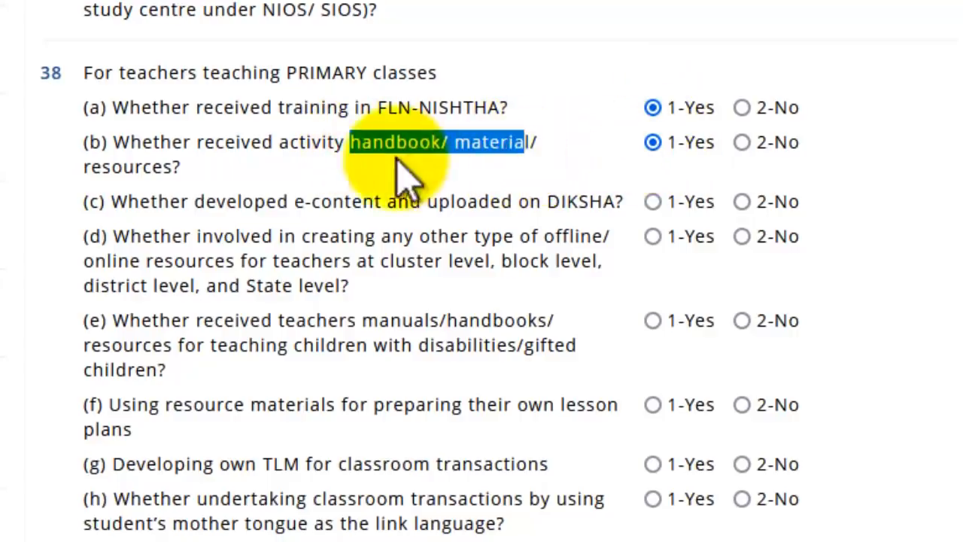
pyautogui.moveTo(279, 143); pyautogui.dragTo(362, 143)
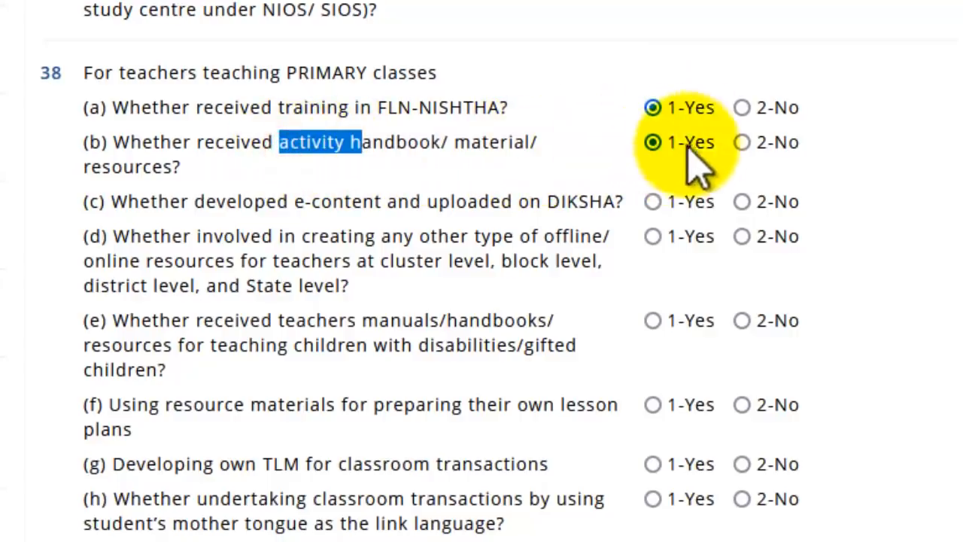
# Answer 1-Yes to 38 (c) e-content uploaded on DIKSHA and 2-No to 38 (d) creating other offline or online resources.
pyautogui.moveTo(468, 202); pyautogui.dragTo(636, 201)
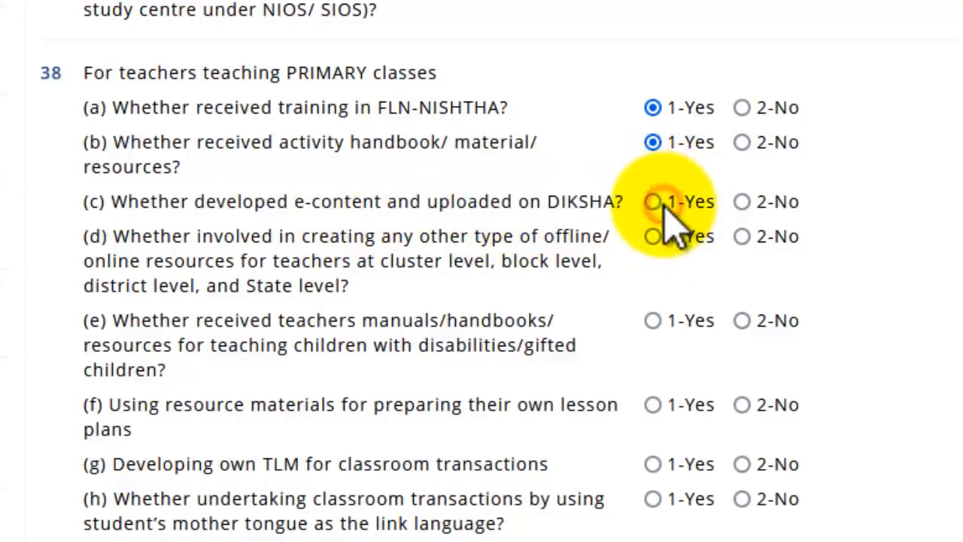
pyautogui.click(660, 202)
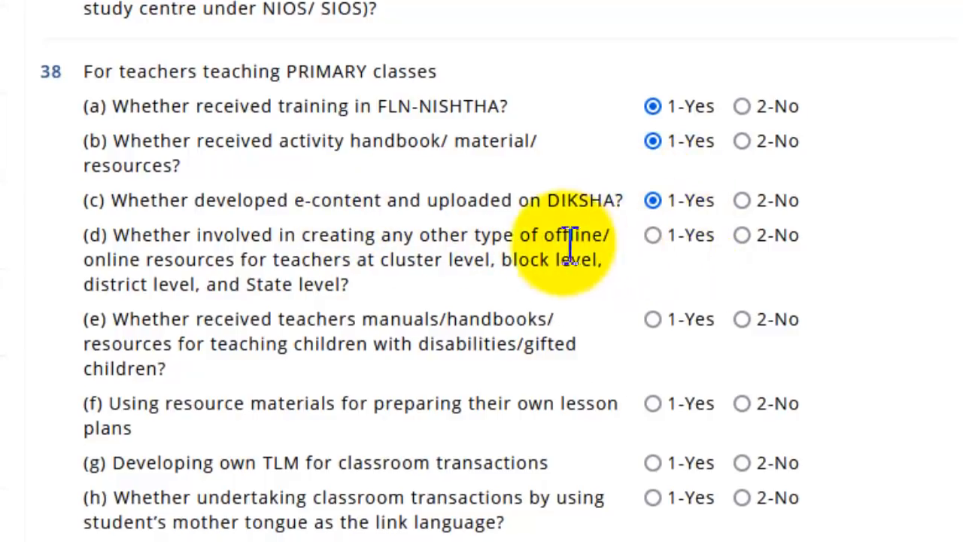
pyautogui.scroll(-1, 526, 252)
pyautogui.moveTo(365, 185); pyautogui.dragTo(416, 210)
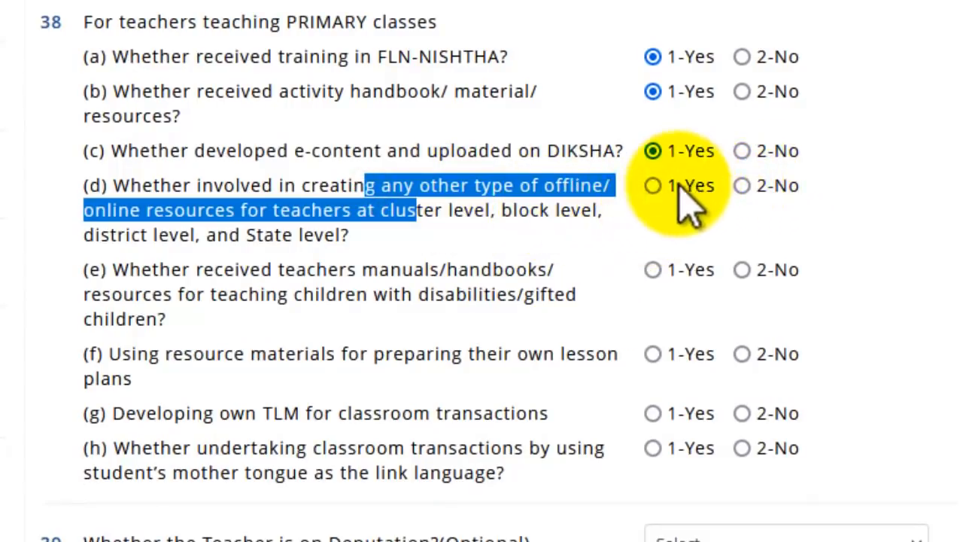
pyautogui.click(743, 186)
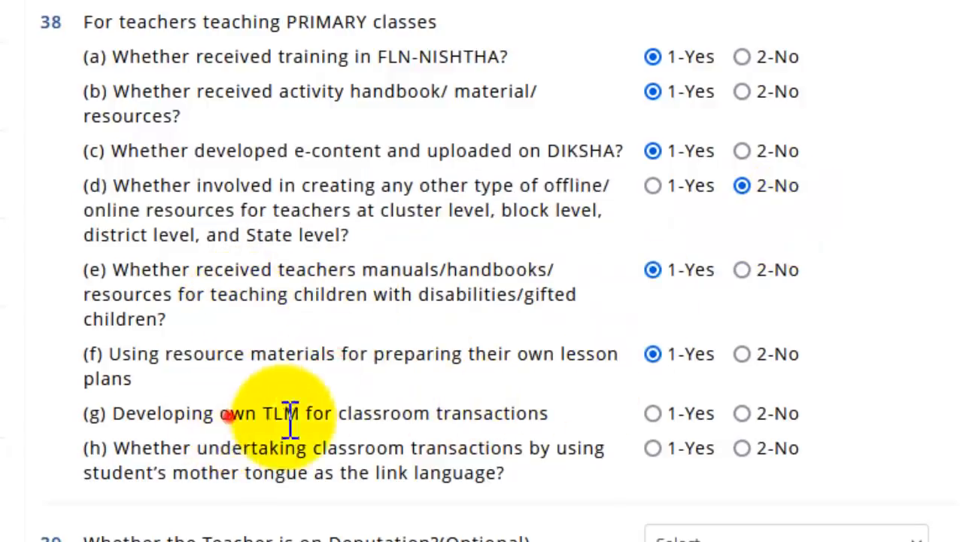
# Answer 1-Yes to 38 (e) through (h), covering manuals received, lesson plan resources, own TLM and mother tongue as link language.
pyautogui.moveTo(228, 414); pyautogui.dragTo(415, 413)
pyautogui.click(652, 413)
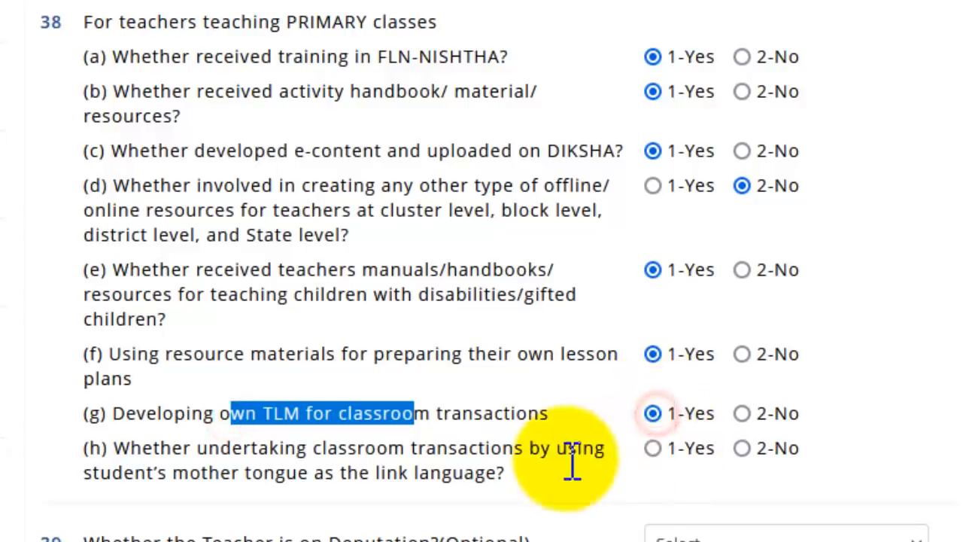
pyautogui.click(653, 448)
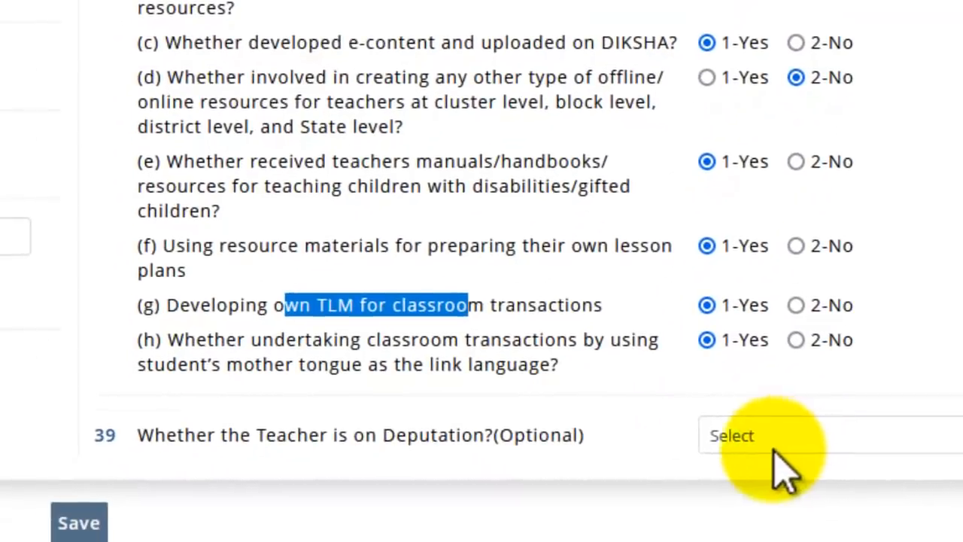
# Review the optional question 39 on whether the teacher is on deputation.
pyautogui.moveTo(300, 447); pyautogui.dragTo(396, 447)
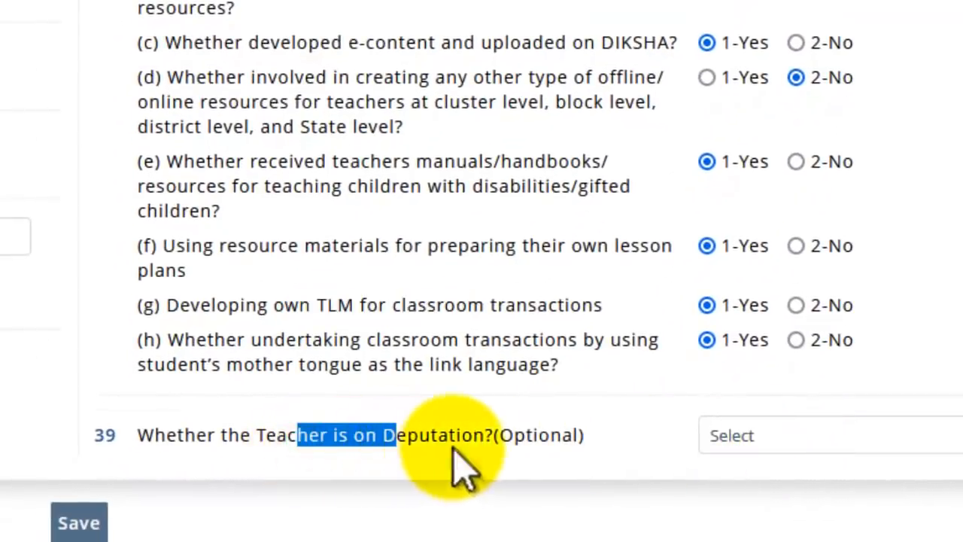
pyautogui.click(740, 435)
pyautogui.click(441, 456)
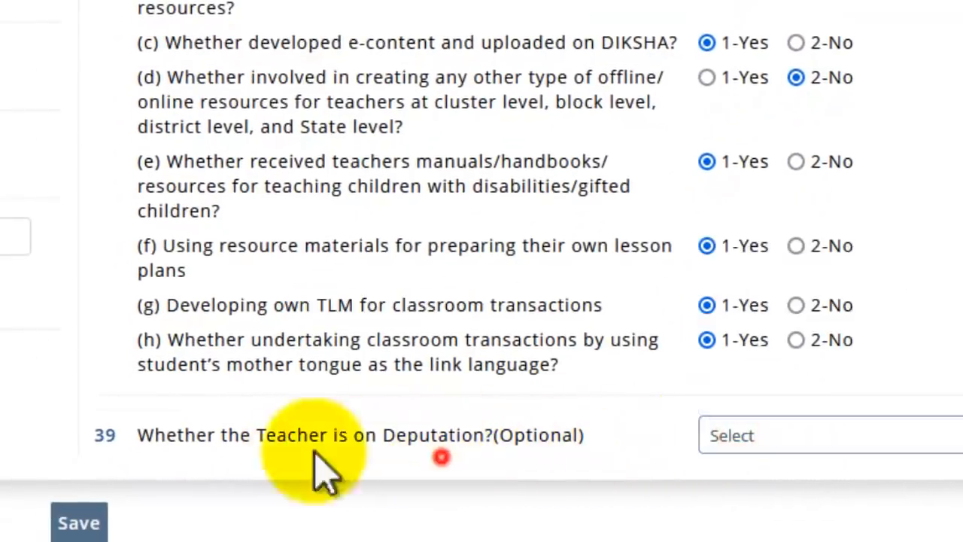
# Review the deputation options of question 39, leave the optional answer unselected and save the teacher's details.
pyautogui.moveTo(217, 435); pyautogui.dragTo(252, 435)
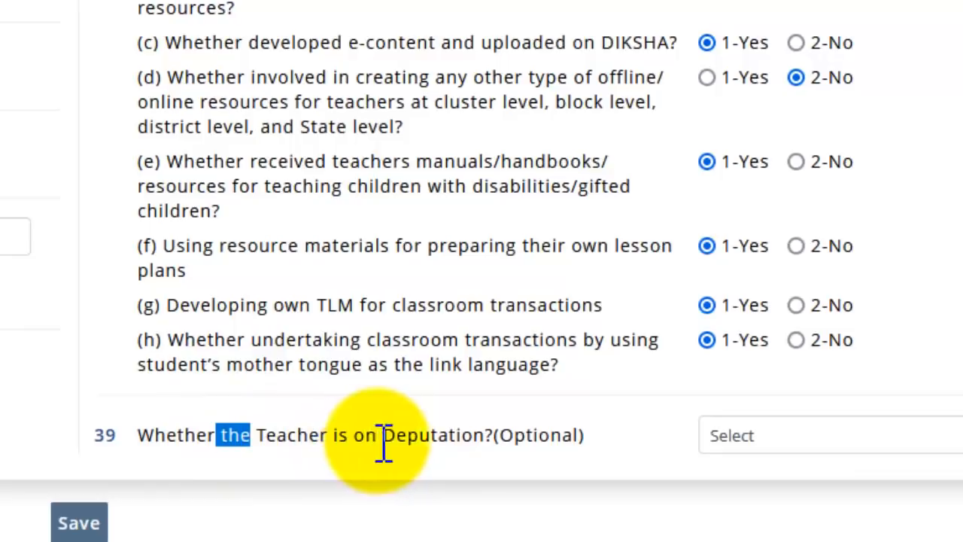
pyautogui.moveTo(500, 435); pyautogui.dragTo(129, 430)
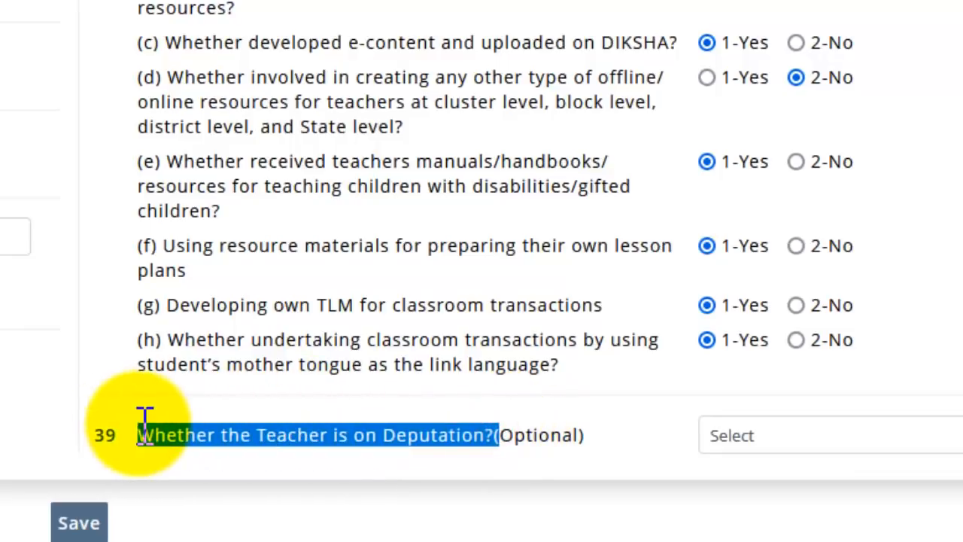
pyautogui.click(801, 434)
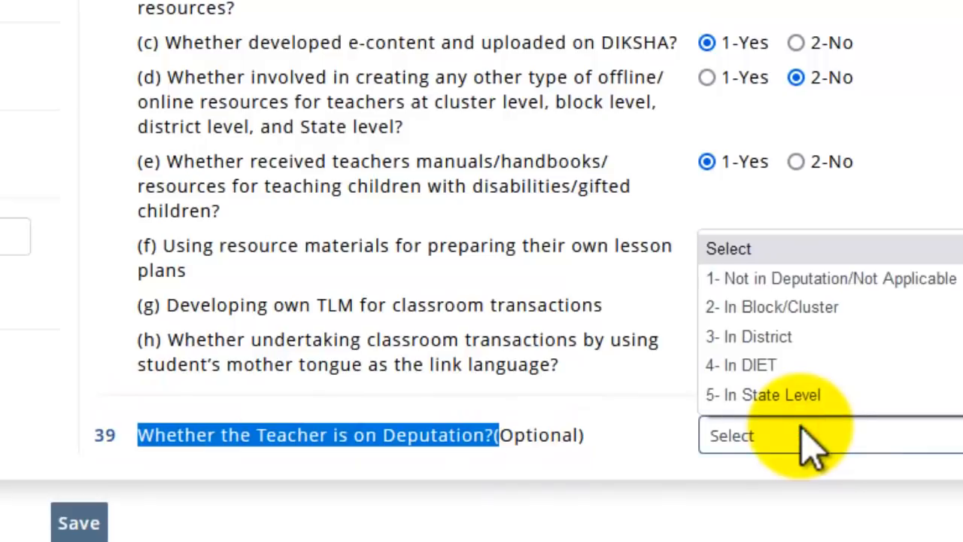
pyautogui.click(519, 439)
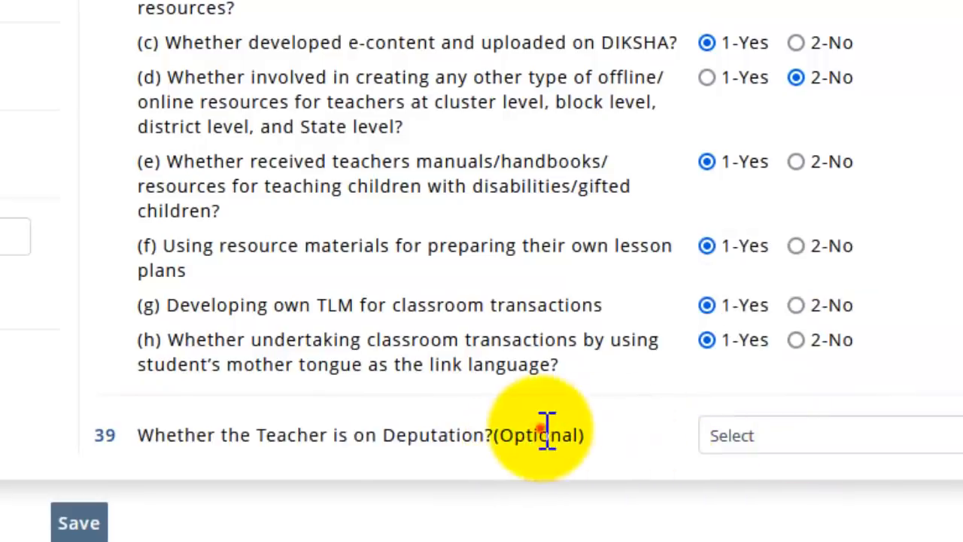
pyautogui.moveTo(541, 434); pyautogui.dragTo(589, 435)
pyautogui.click(79, 524)
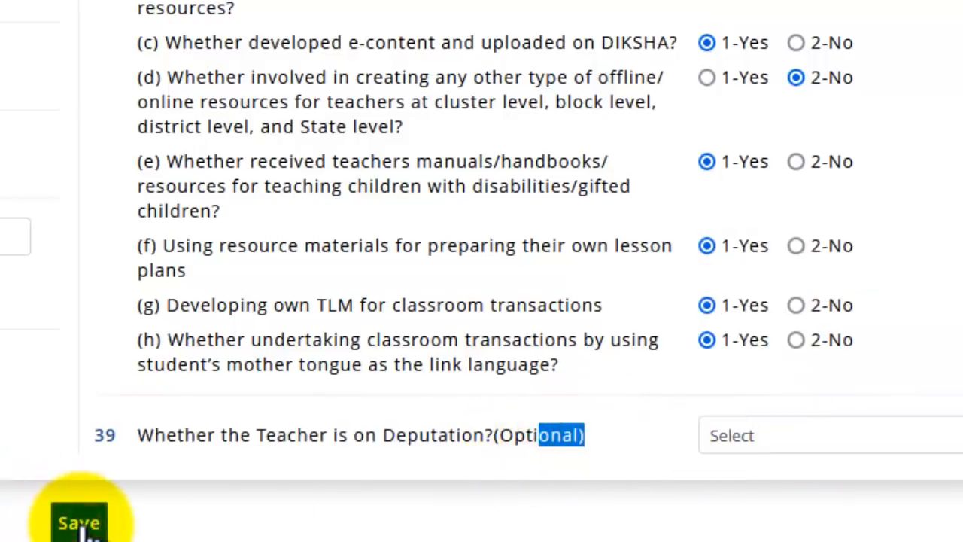
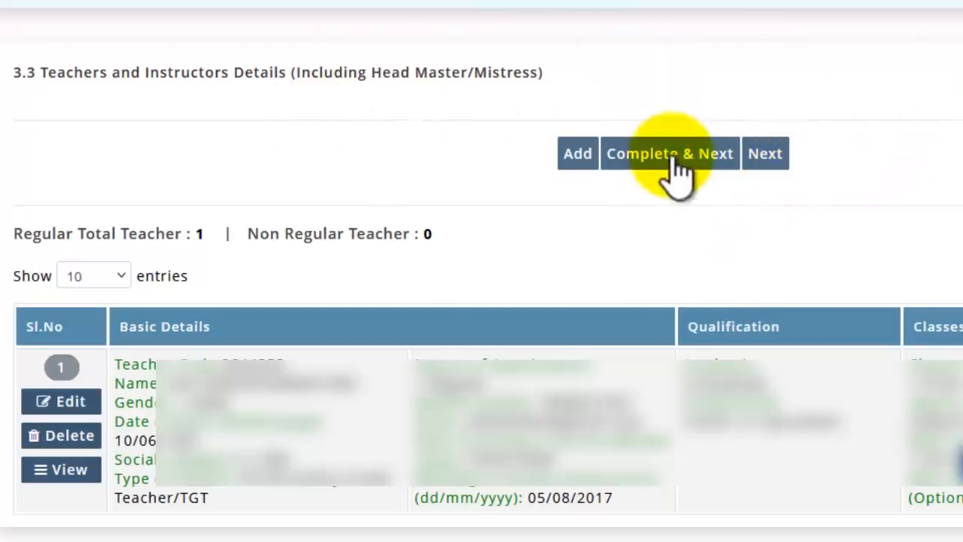
# Move on from 3.3 to Section 4 and answer 2-No to whether the school has any transgender student.
pyautogui.click(775, 173)
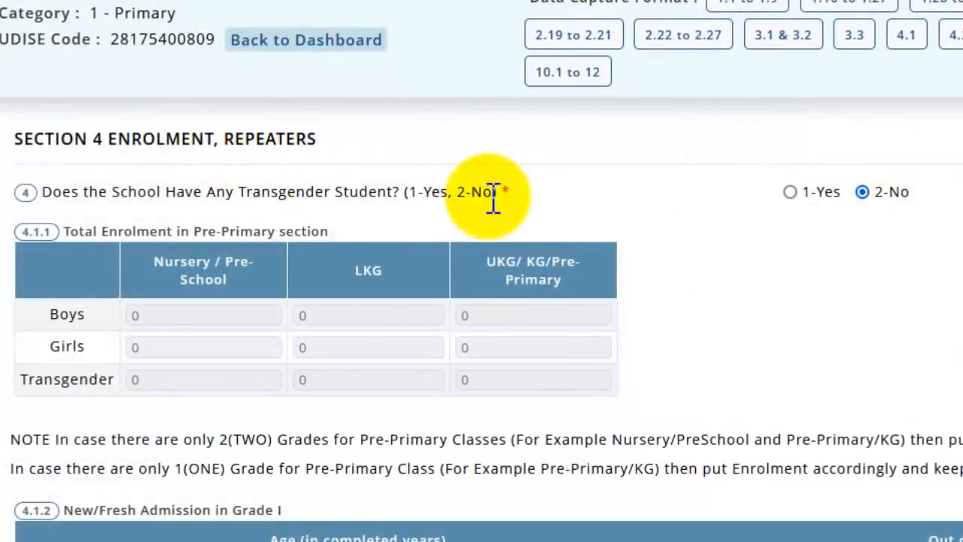
pyautogui.scroll(-2, 441, 291)
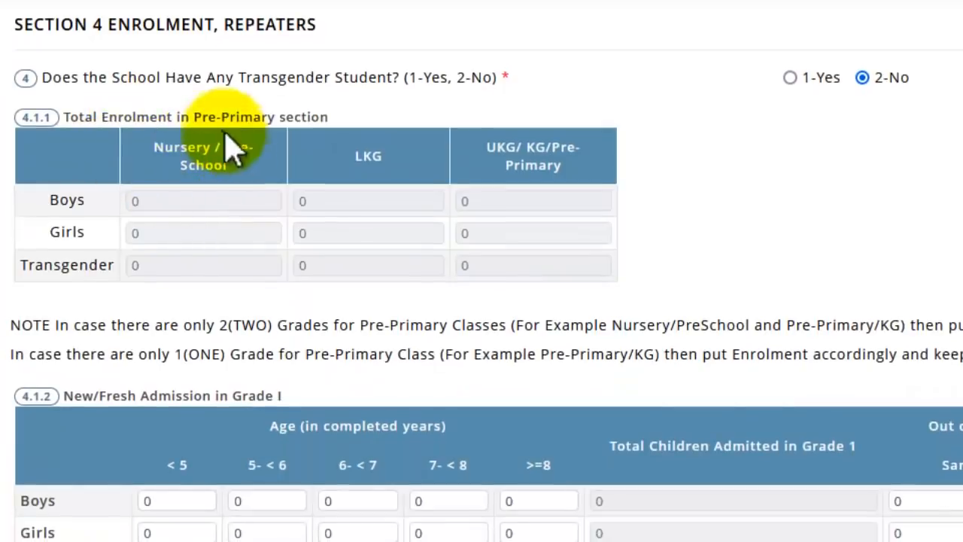
pyautogui.moveTo(215, 119); pyautogui.dragTo(328, 167)
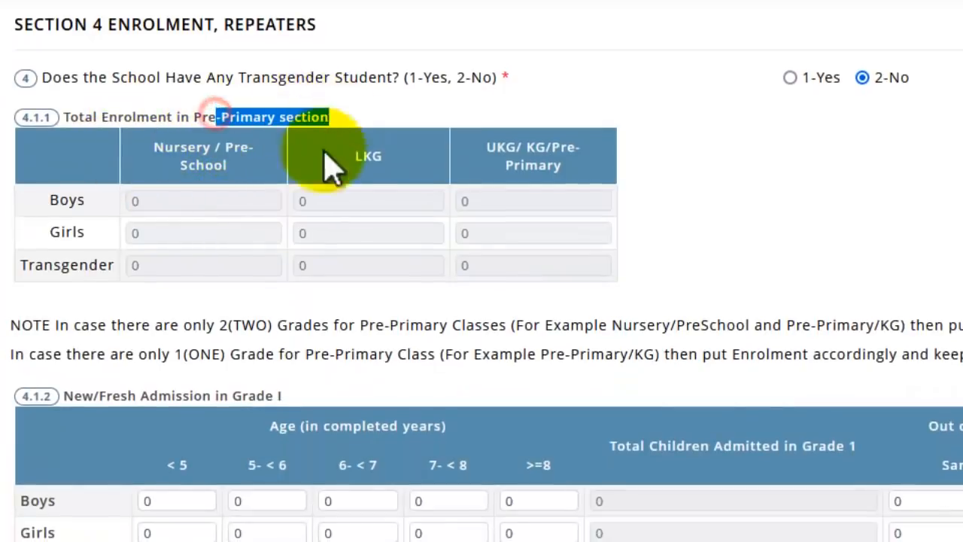
pyautogui.click(871, 83)
# Review the age columns for boys in the 4.1.2 New/Fresh Admission in Grade I table and move on to section 4.2.
pyautogui.scroll(-2, 647, 195)
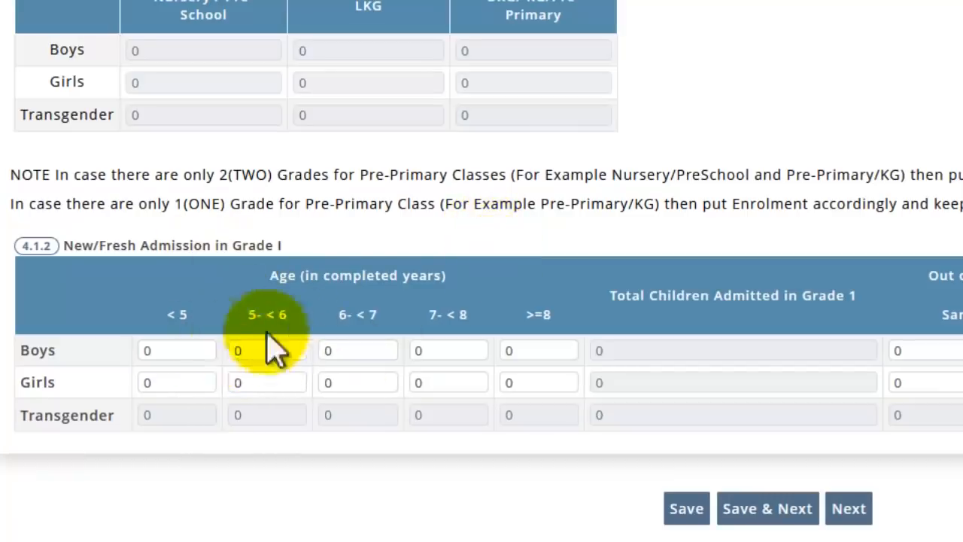
pyautogui.click(294, 359)
pyautogui.click(363, 355)
pyautogui.click(458, 365)
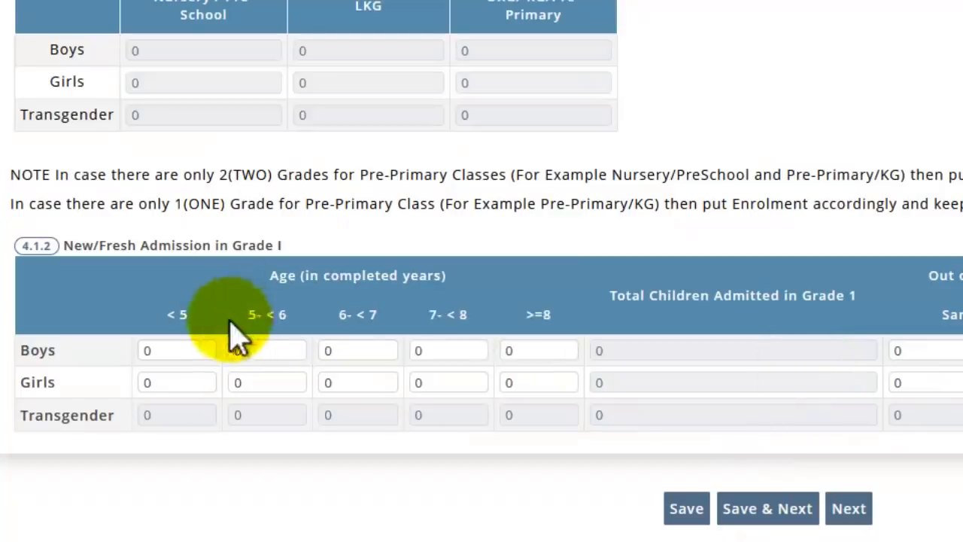
pyautogui.moveTo(302, 276); pyautogui.dragTo(722, 541)
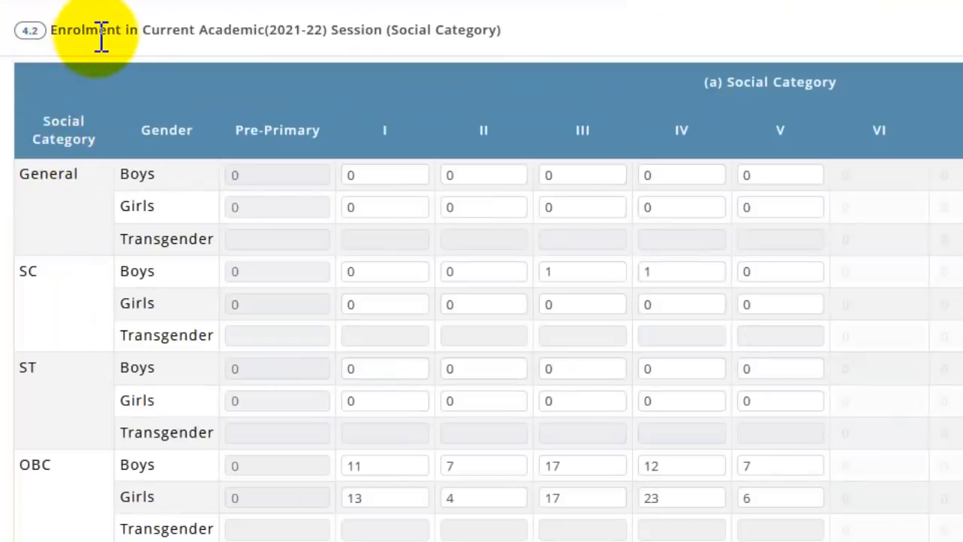
# Read the 4.2 heading for the 2021-22 session and the layout of its social category rows.
pyautogui.click(275, 30)
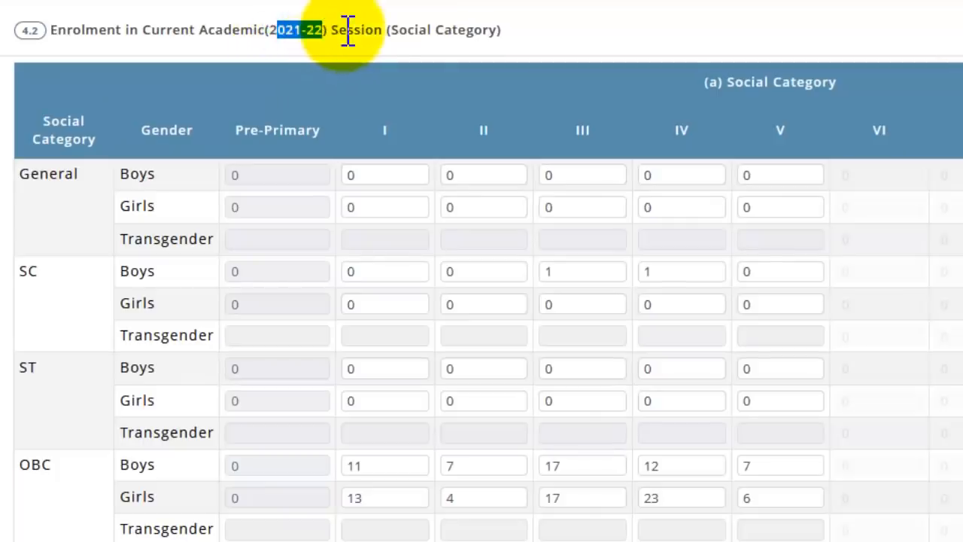
pyautogui.scroll(-1, 429, 15)
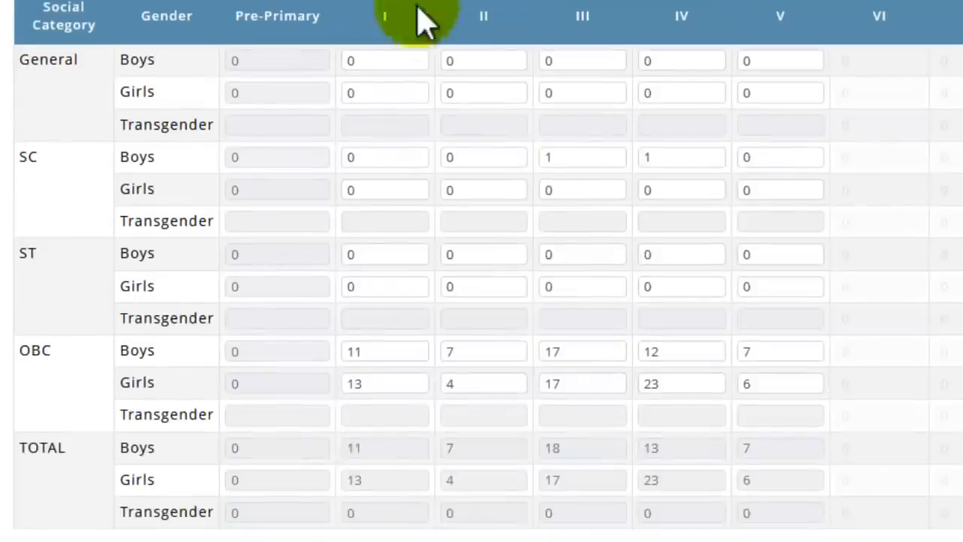
pyautogui.scroll(1, 400, 24)
pyautogui.scroll(1, 400, 30)
pyautogui.moveTo(389, 30); pyautogui.dragTo(474, 44)
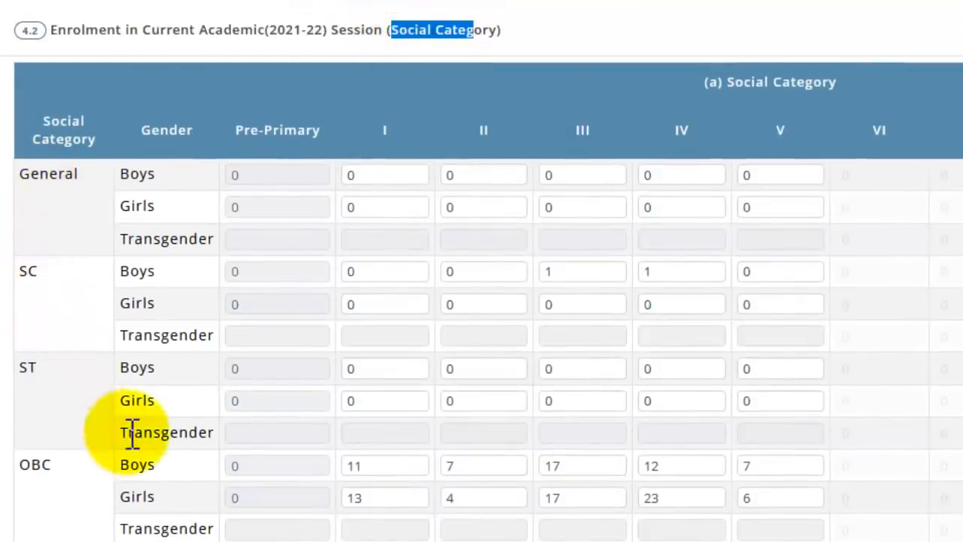
pyautogui.scroll(-1, 132, 443)
pyautogui.scroll(1, 210, 263)
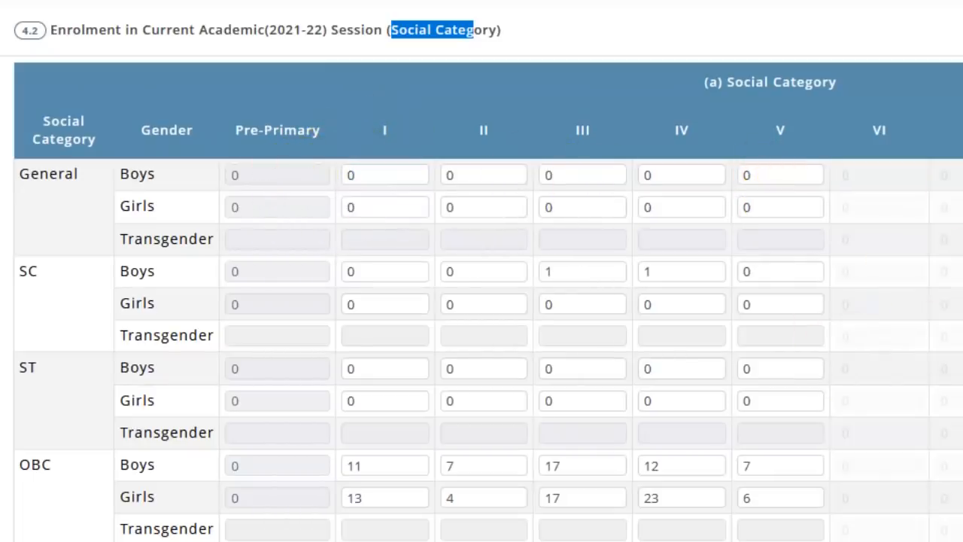
# Look through the 4.2 (a) enrolment table by category, checking the SC boys entries for classes II and III.
pyautogui.scroll(-4, 602, 255)
pyautogui.scroll(3, 571, 143)
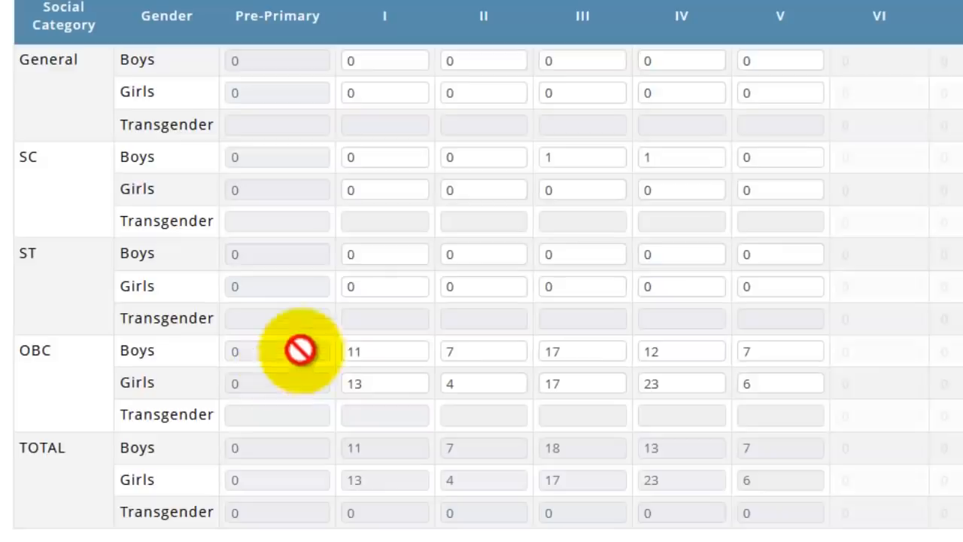
pyautogui.scroll(2, 404, 279)
pyautogui.scroll(-2, 373, 169)
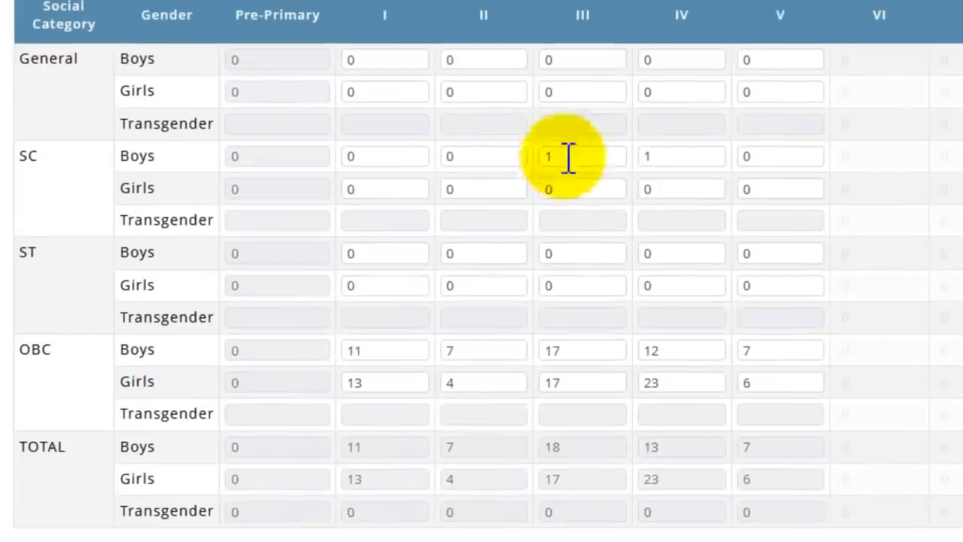
pyautogui.click(557, 156)
pyautogui.click(492, 159)
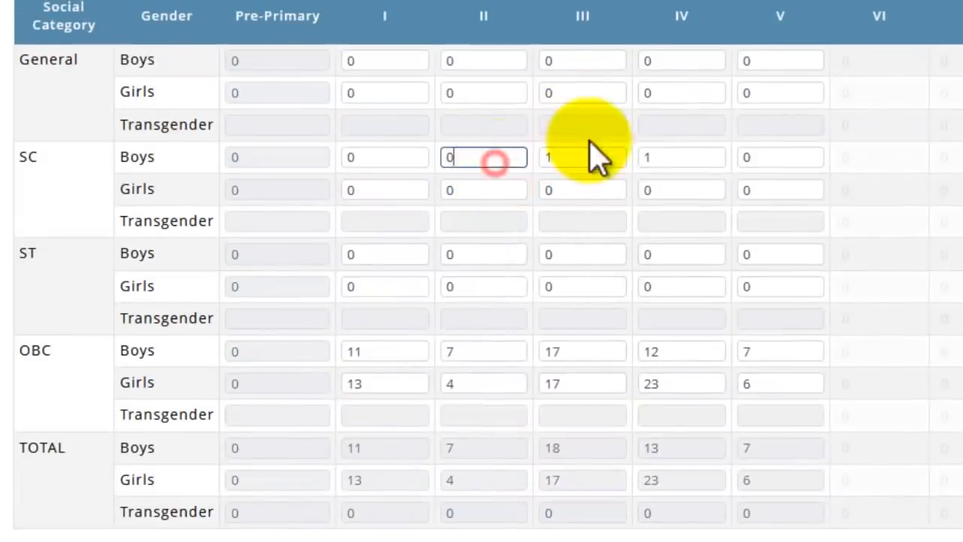
pyautogui.scroll(-2, 499, 308)
pyautogui.scroll(2, 609, 298)
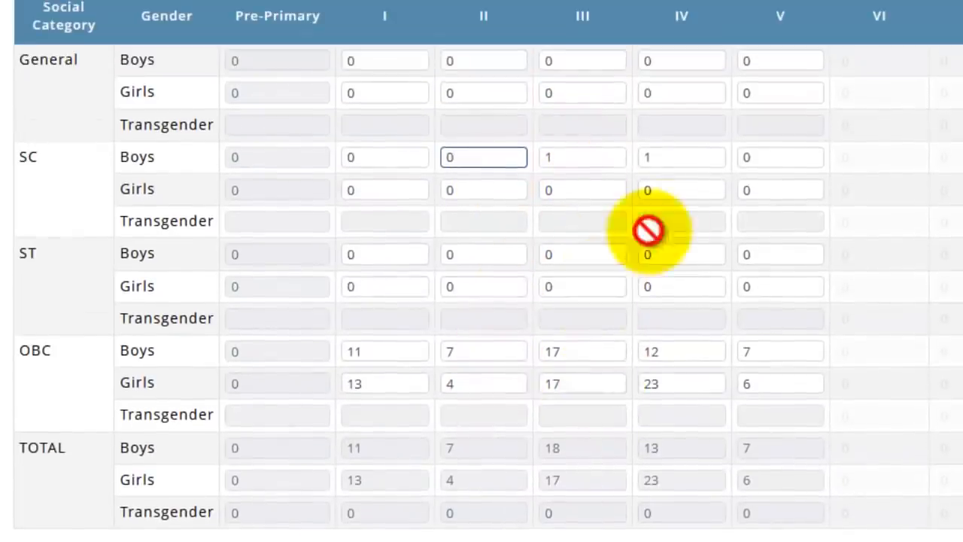
# Switch to the EMS Caste Wise Report 2021-22 to locate it among the reports, and compare its class-wise figures with the 4.2 (a) table.
pyautogui.scroll(2, 677, 237)
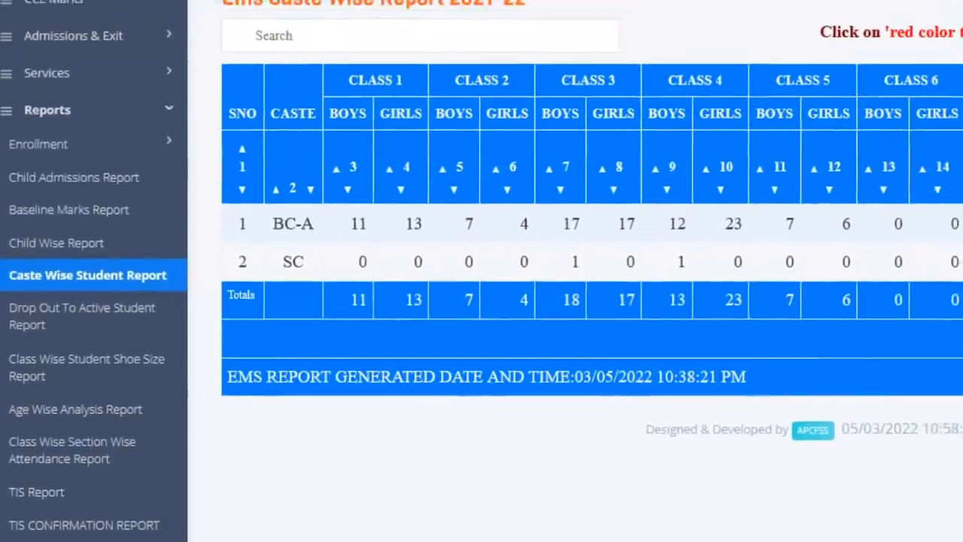
pyautogui.click(177, 87)
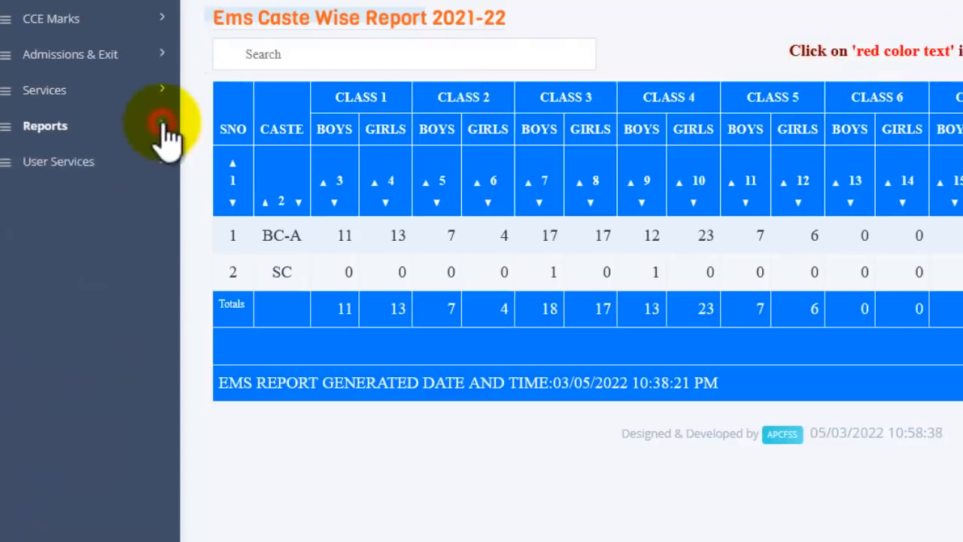
pyautogui.click(162, 126)
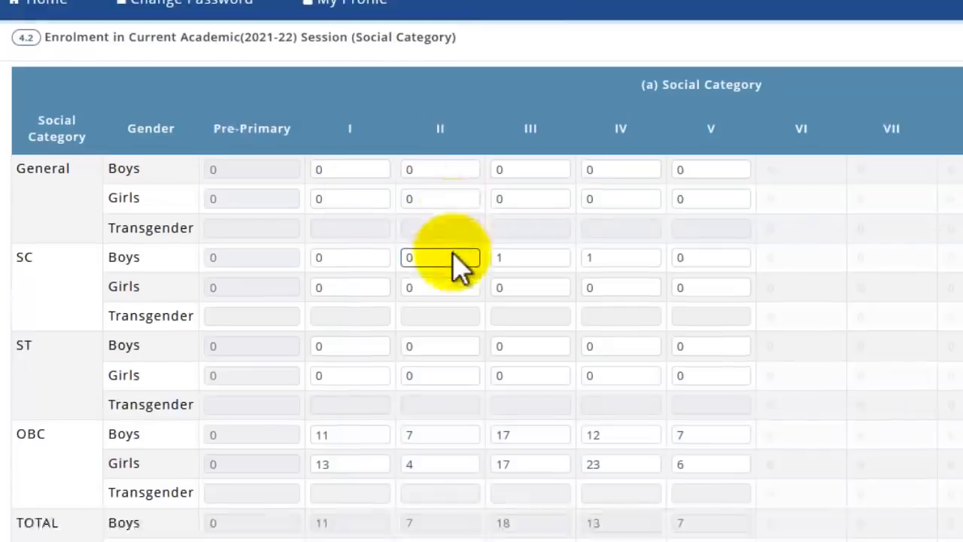
pyautogui.scroll(-2, 455, 264)
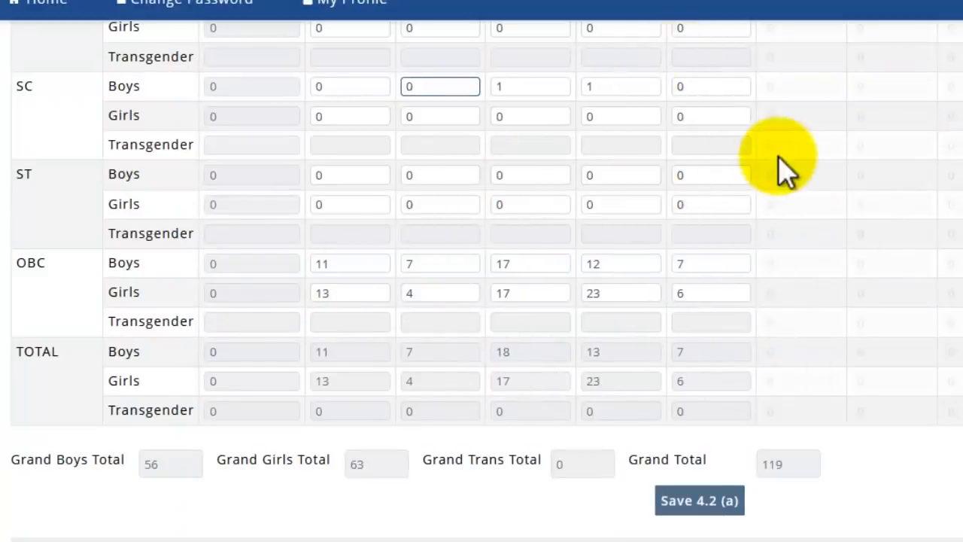
pyautogui.scroll(3, 775, 158)
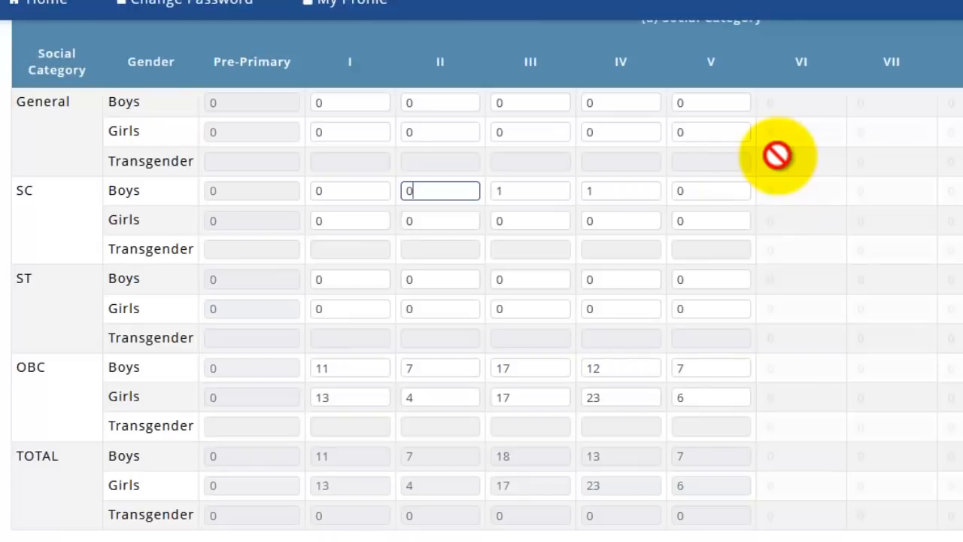
pyautogui.scroll(3, 776, 155)
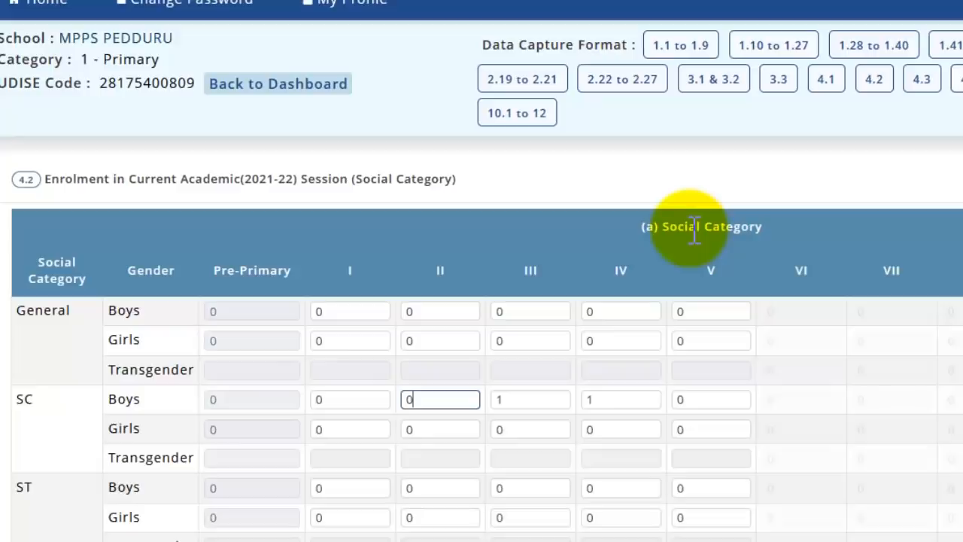
pyautogui.scroll(-5, 694, 231)
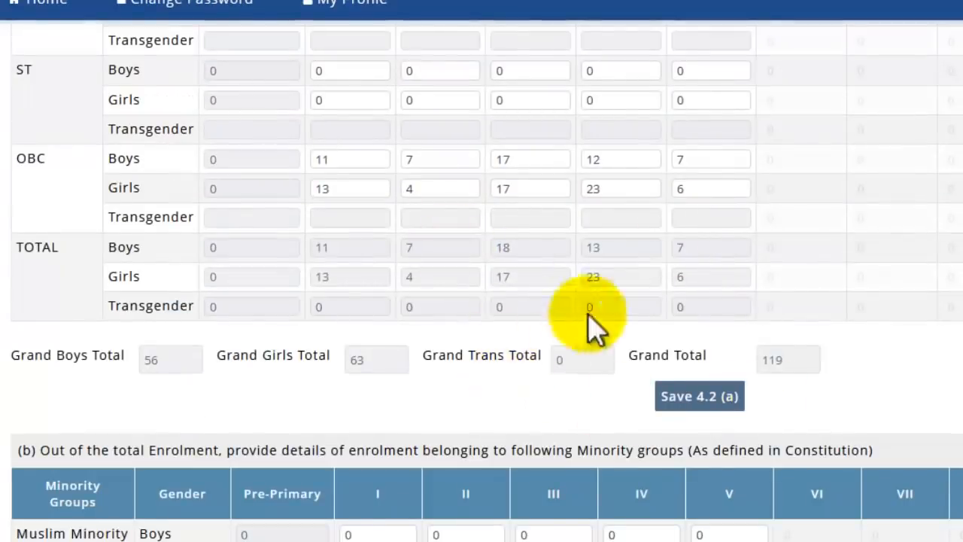
# Examine the 4.2 (b) minority group enrolment table and the 4.2 (c) table for children having Aadhaar and BPL.
pyautogui.scroll(-4, 946, 280)
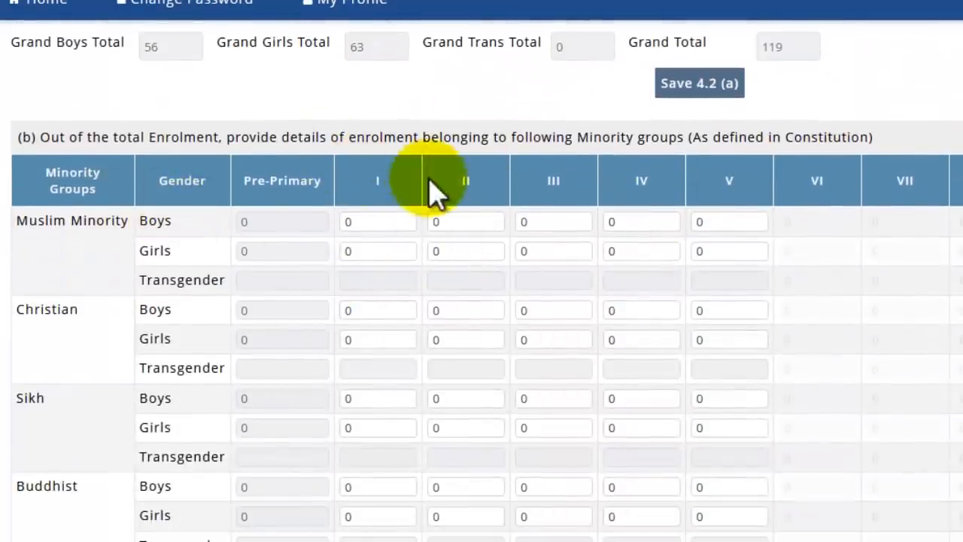
pyautogui.scroll(-3, 425, 194)
pyautogui.scroll(3, 419, 194)
pyautogui.moveTo(315, 137); pyautogui.dragTo(779, 171)
pyautogui.scroll(-1, 209, 232)
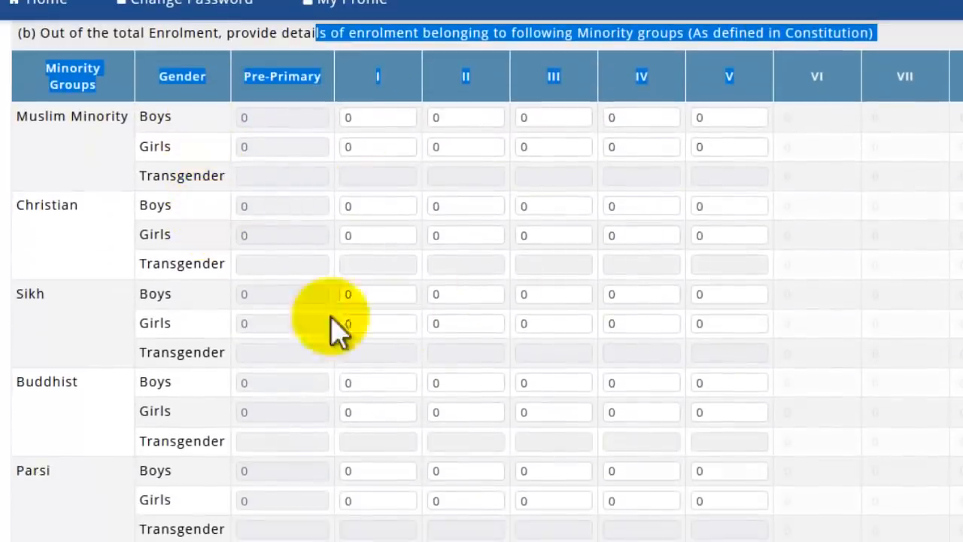
pyautogui.scroll(-3, 365, 286)
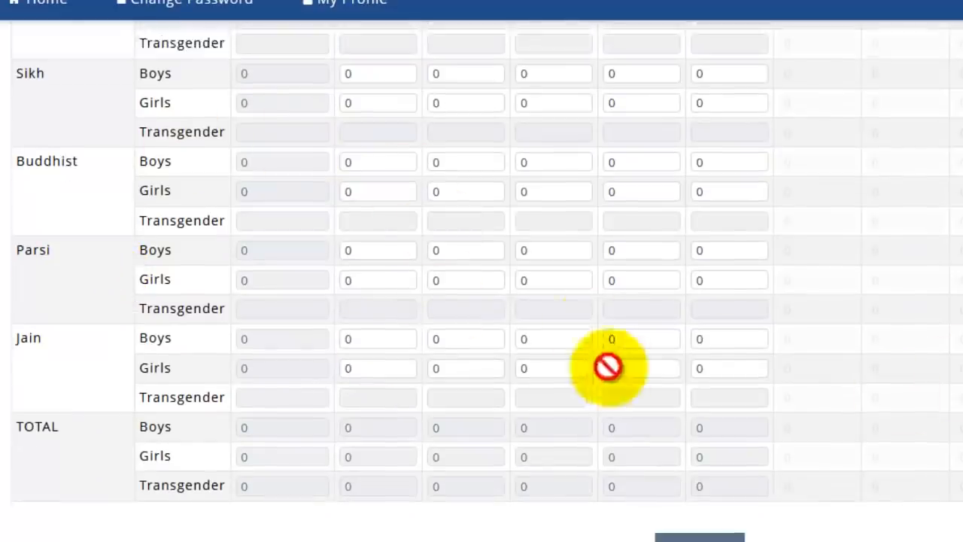
pyautogui.scroll(-3, 331, 392)
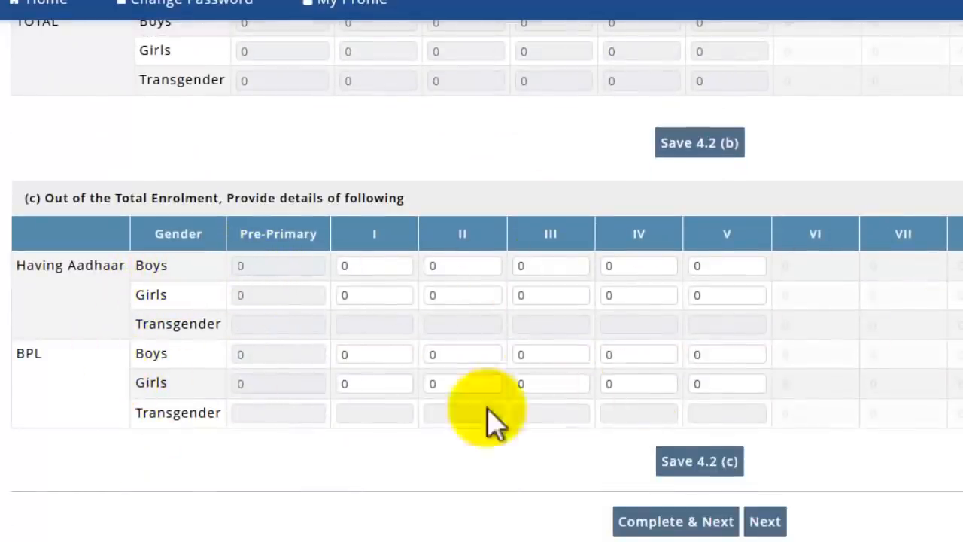
pyautogui.click(379, 263)
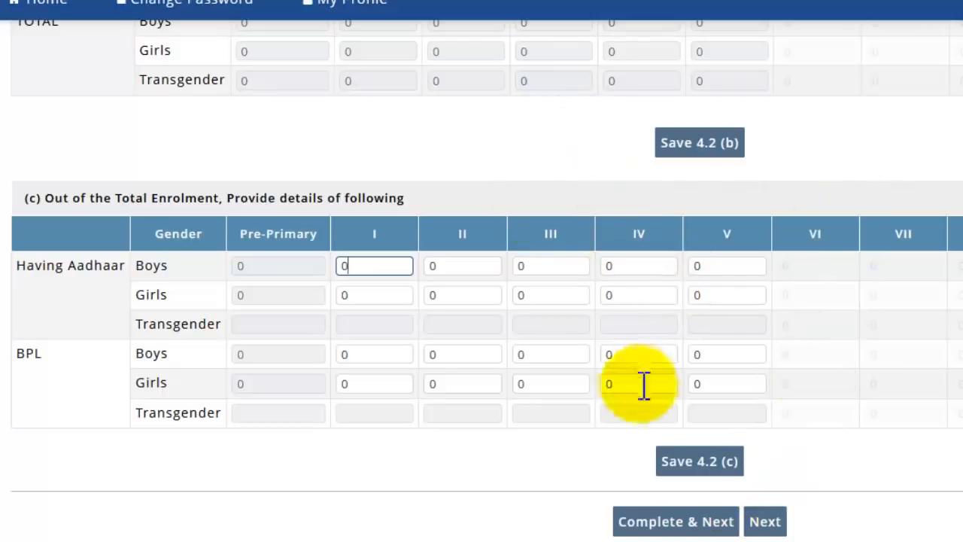
# Save the 4.2 (a) social category enrolment table and confirm its total enrolment.
pyautogui.scroll(4, 707, 207)
pyautogui.scroll(14, 702, 203)
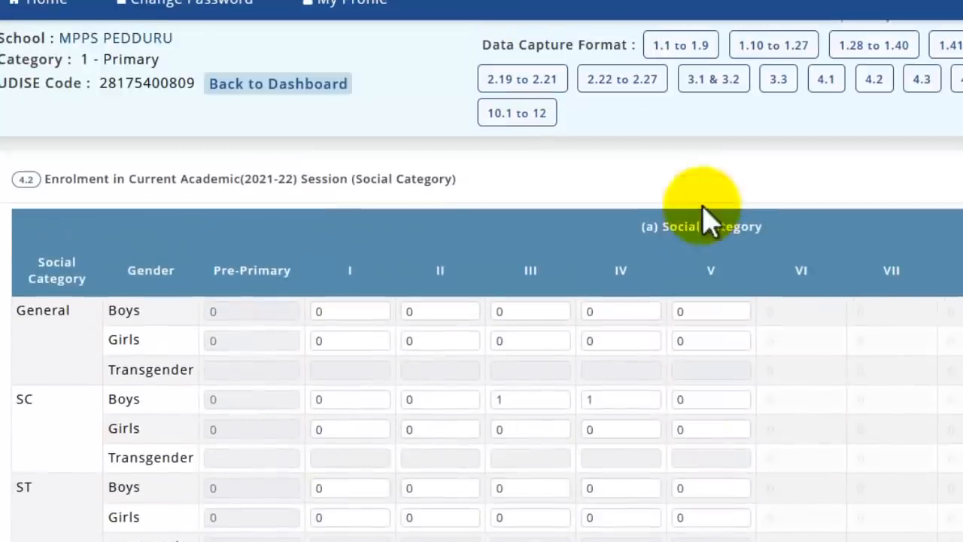
pyautogui.scroll(-7, 687, 226)
pyautogui.scroll(-1, 681, 244)
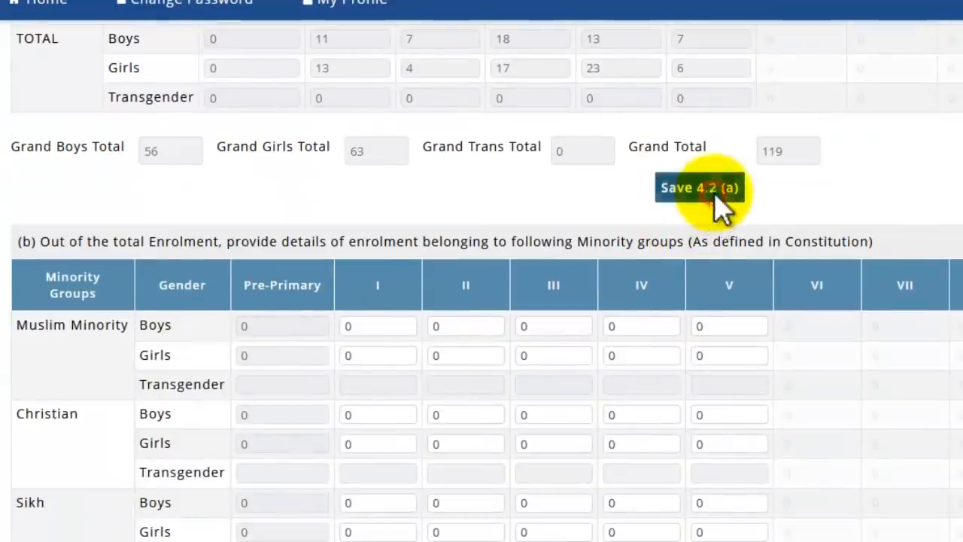
pyautogui.click(714, 197)
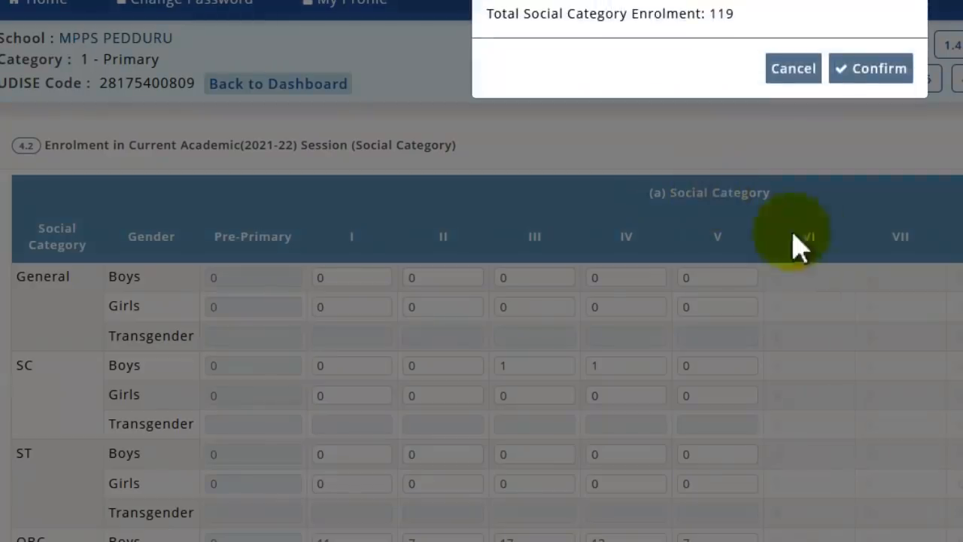
pyautogui.click(881, 77)
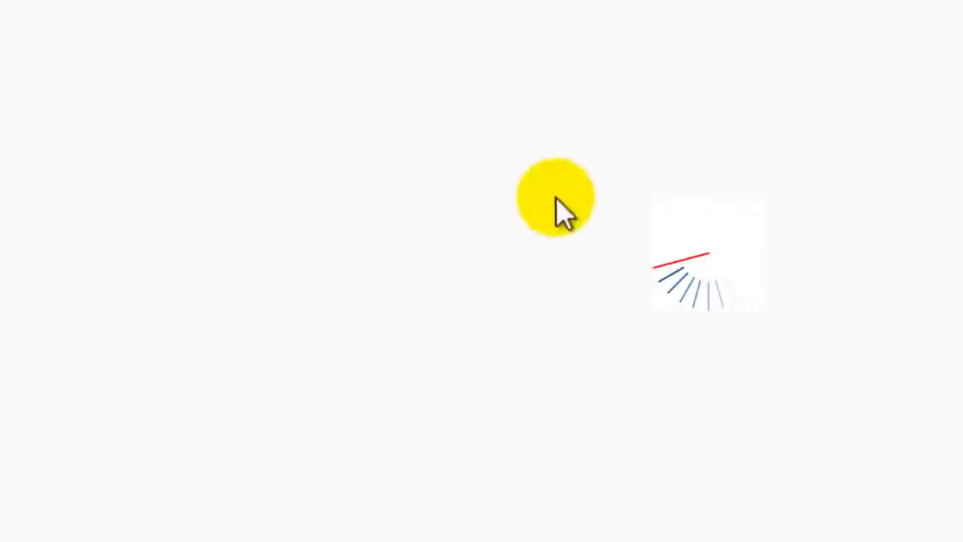
# Save the 4.2 (b) minority group enrolment table and confirm the total.
pyautogui.scroll(-15, 574, 267)
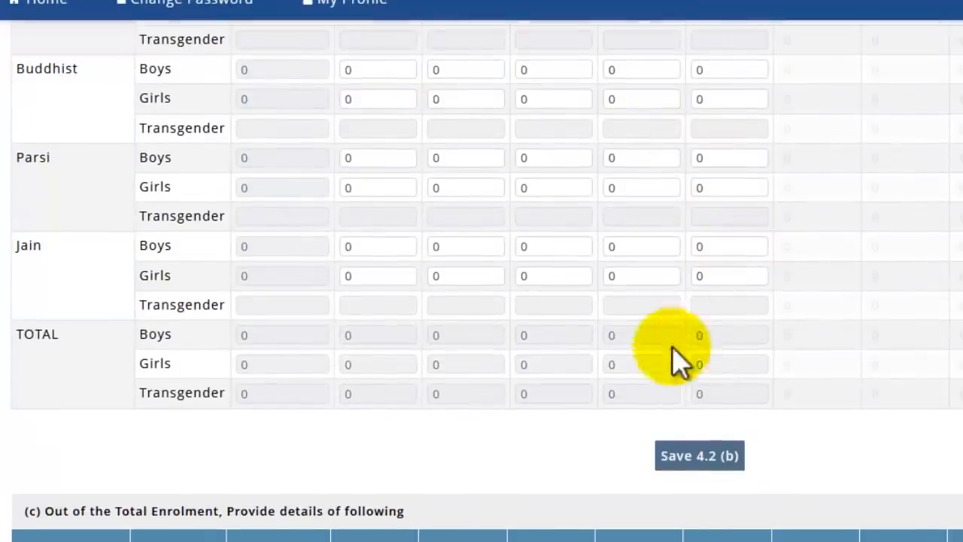
pyautogui.click(711, 456)
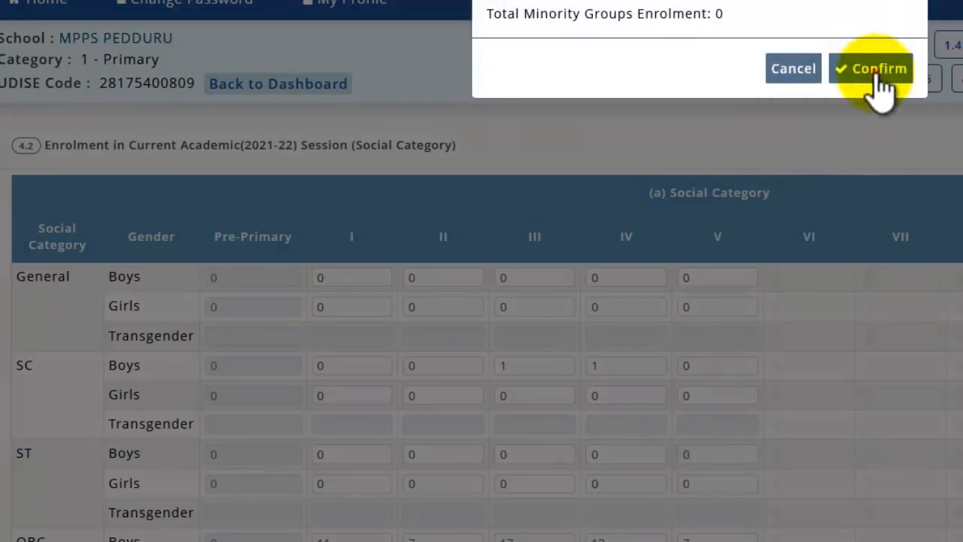
pyautogui.click(876, 77)
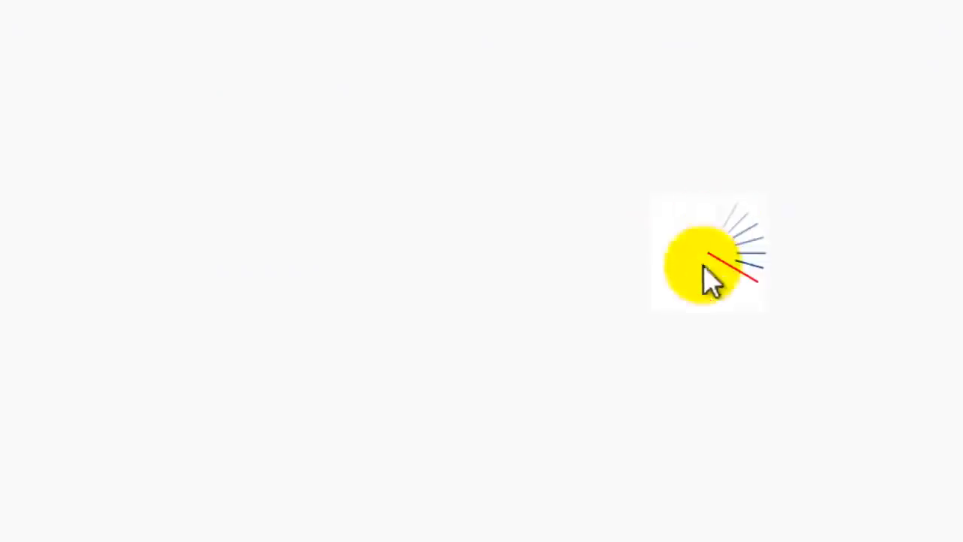
# Recheck the 4.2 (b) and 4.2 (c) tables and proceed to the 4.3 enrolment by age section.
pyautogui.scroll(-5, 674, 363)
pyautogui.scroll(-10, 681, 349)
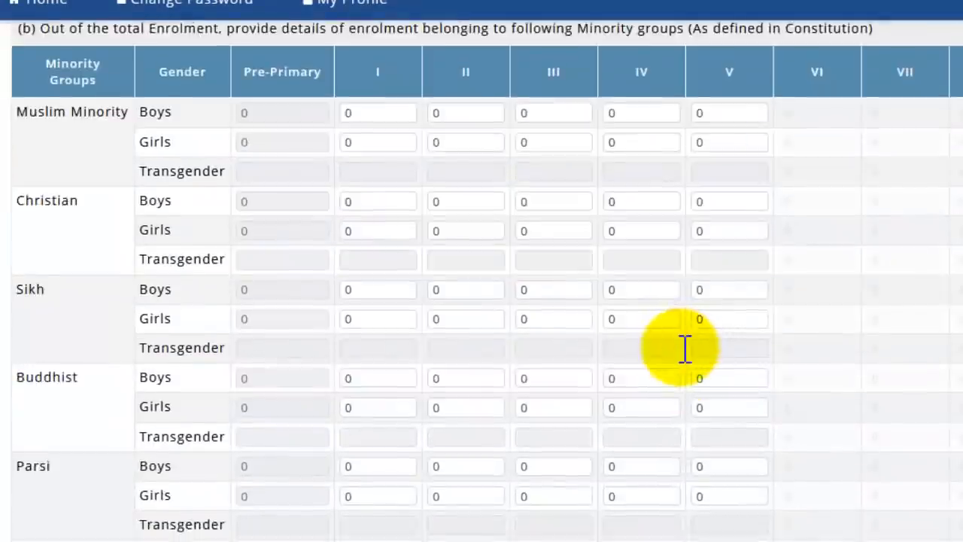
pyautogui.scroll(2, 469, 269)
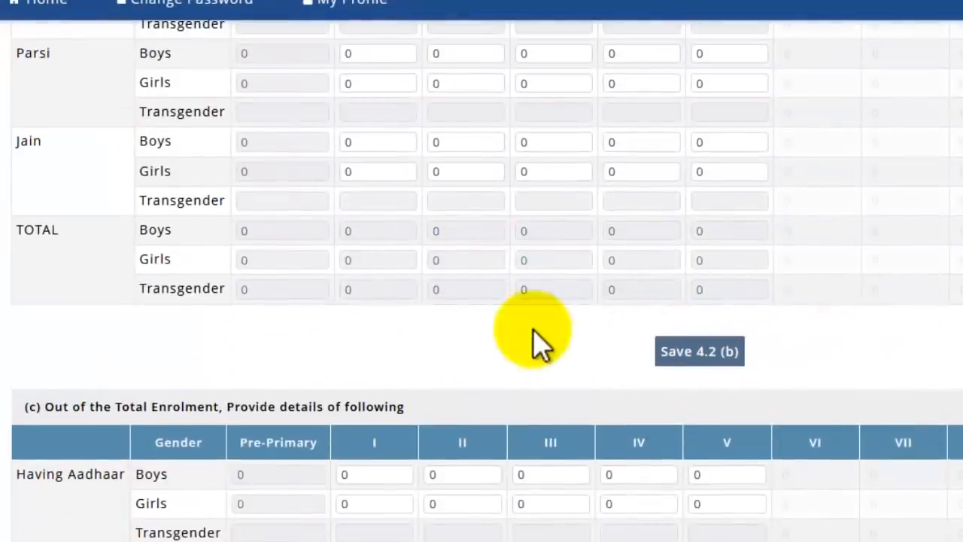
pyautogui.scroll(2, 556, 314)
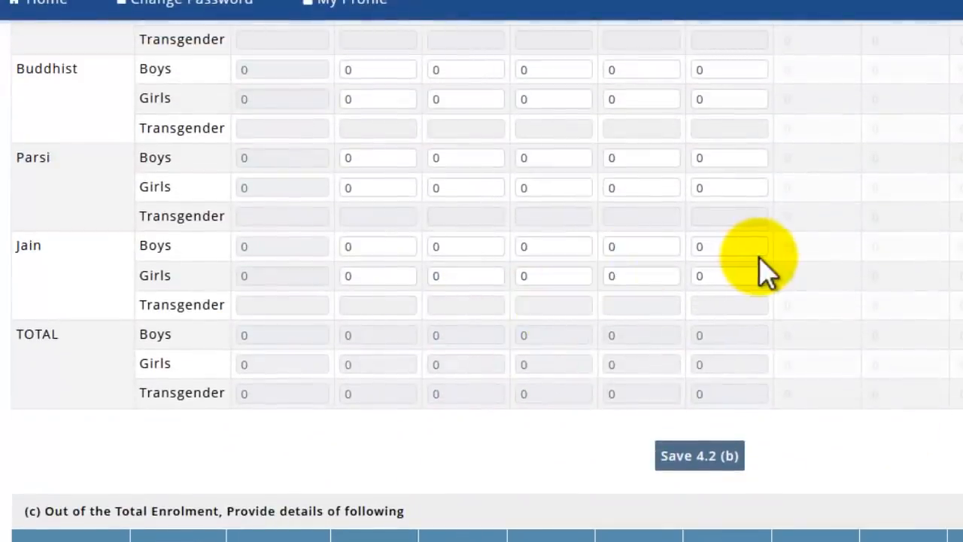
pyautogui.scroll(-5, 764, 267)
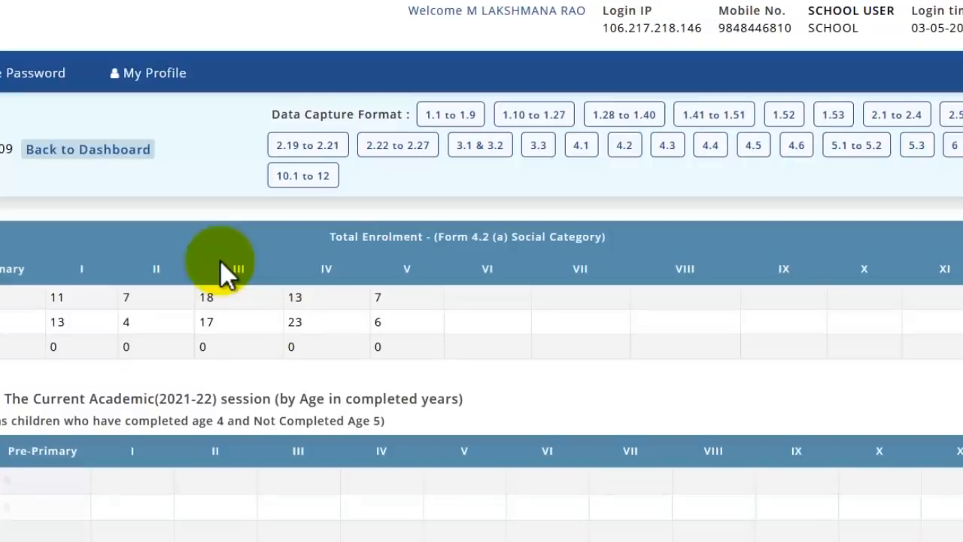
# Read the class-wise boys and girls totals carried over from Form 4.2 (a) above the 4.3 age table.
pyautogui.scroll(-2, 318, 235)
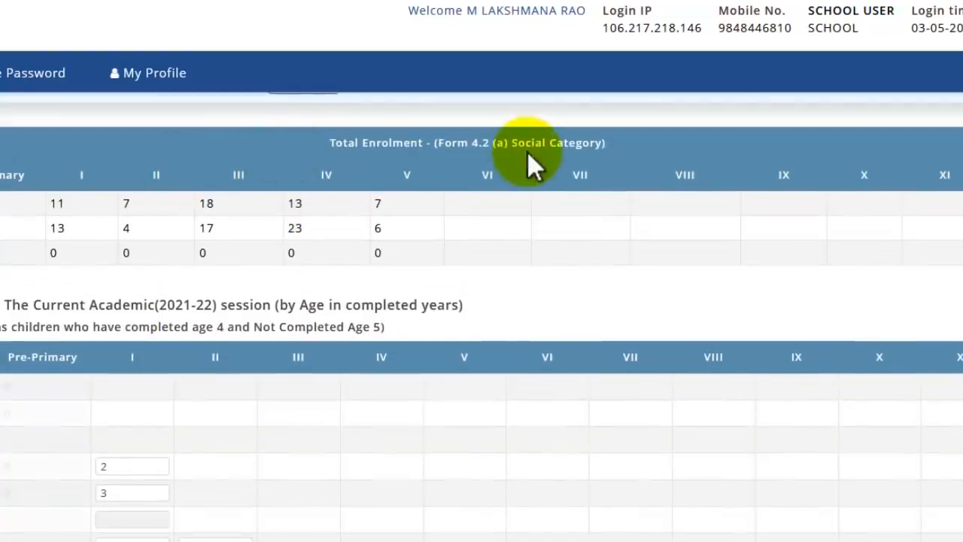
pyautogui.moveTo(469, 144); pyautogui.dragTo(496, 143)
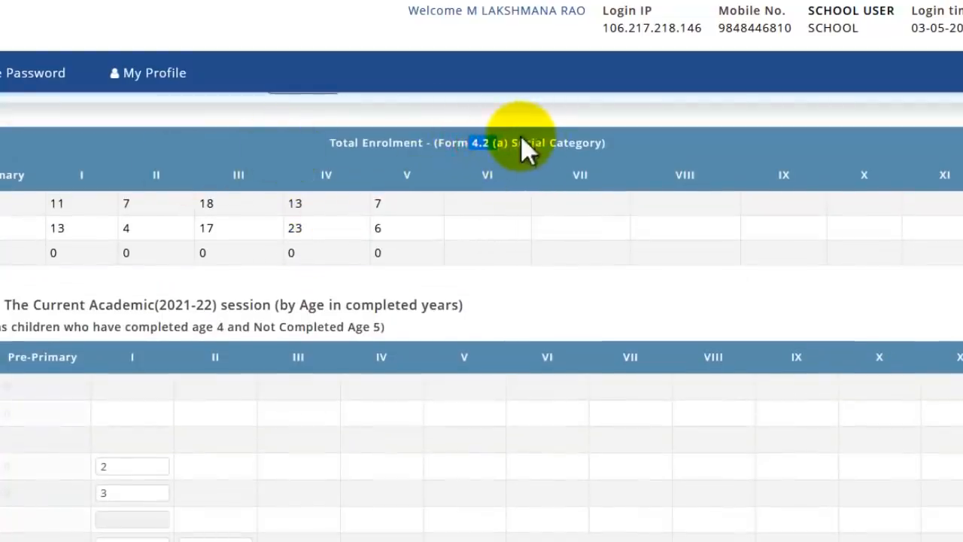
pyautogui.moveTo(97, 201); pyautogui.dragTo(325, 258)
pyautogui.click(102, 206)
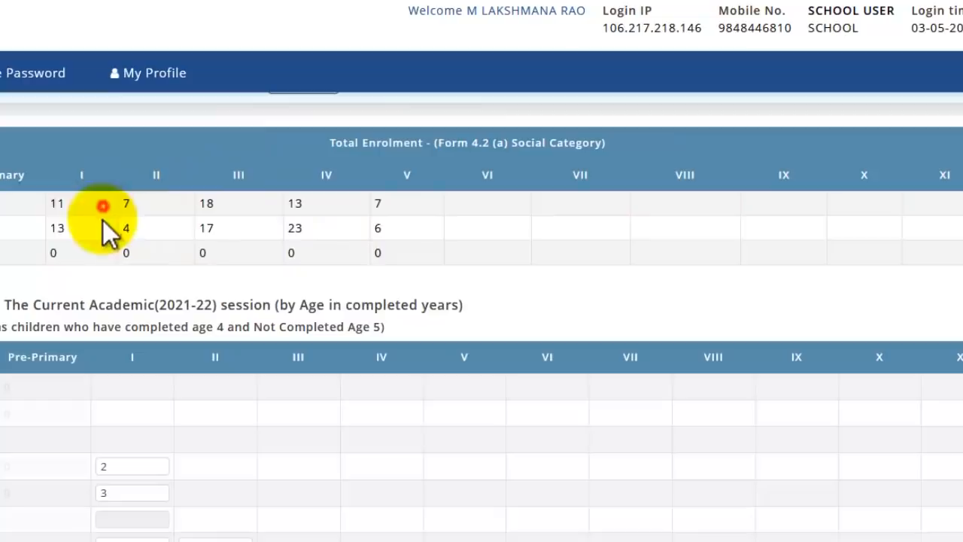
pyautogui.click(75, 230)
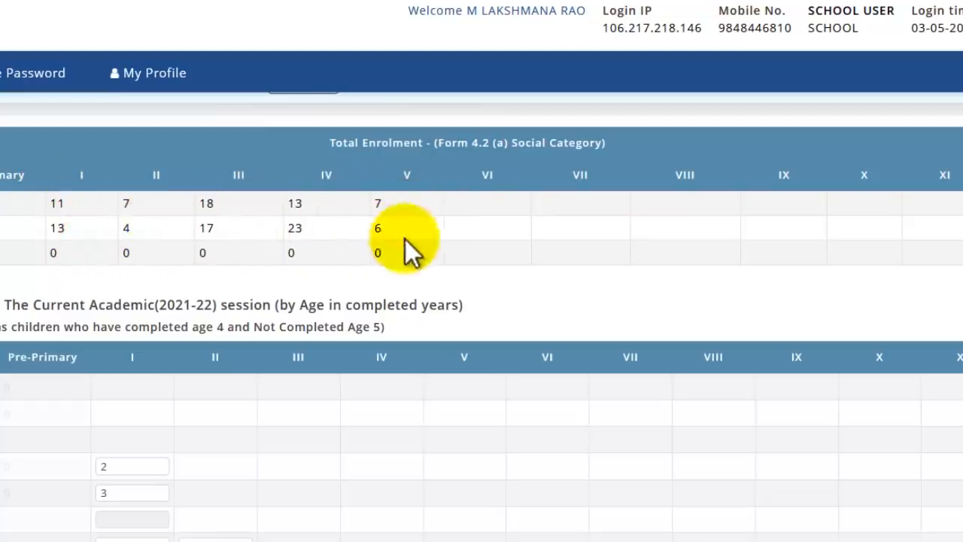
# Look through the 4.3 age-wise entries for classes I to V and switch to the EMS reports to cross-check the figures.
pyautogui.scroll(-3, 398, 252)
pyautogui.scroll(-3, 133, 206)
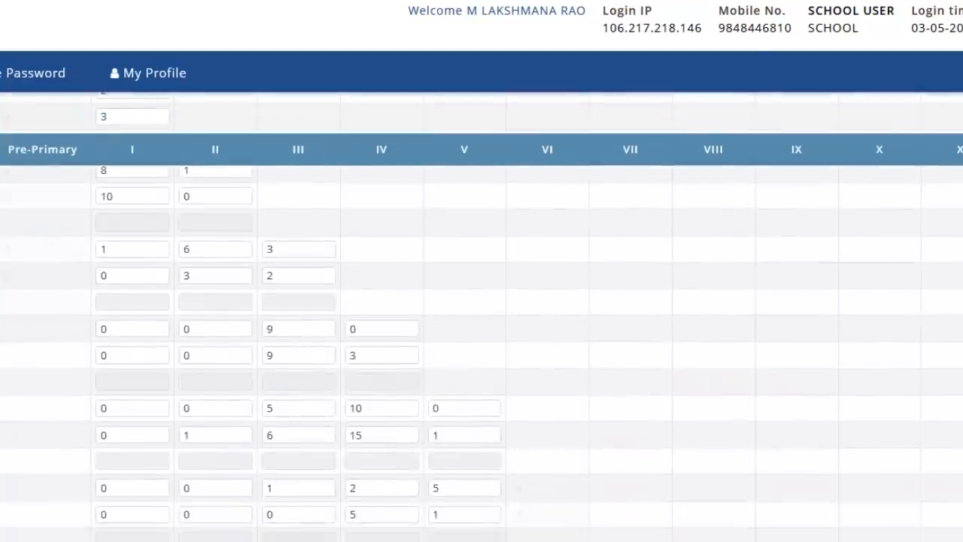
pyautogui.scroll(5, 134, 206)
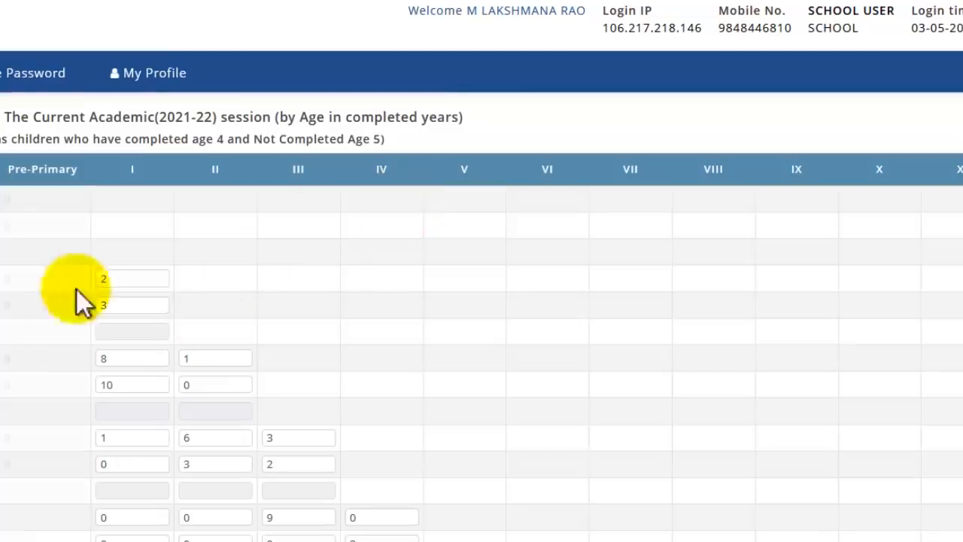
pyautogui.scroll(-4, 180, 445)
pyautogui.scroll(-5, 181, 446)
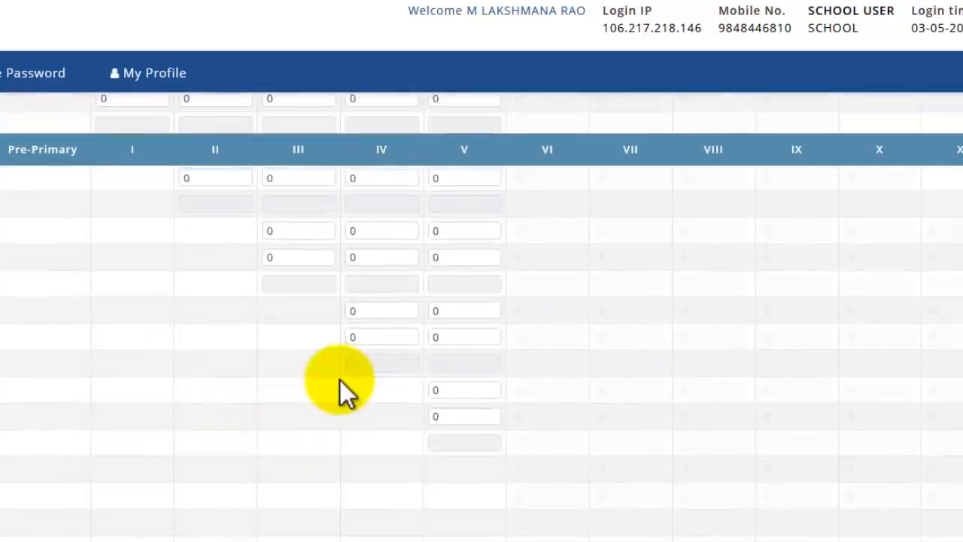
pyautogui.scroll(7, 340, 387)
pyautogui.scroll(1, 341, 380)
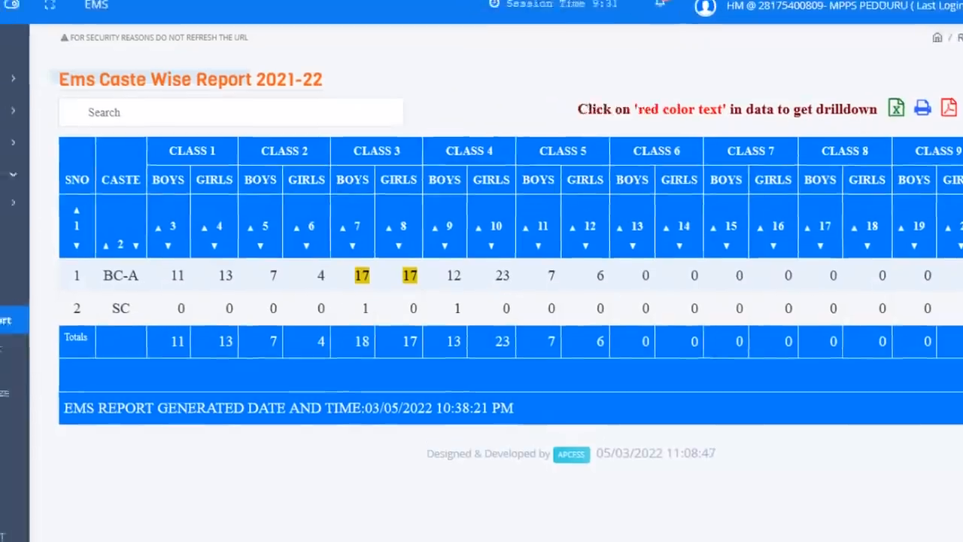
pyautogui.click(22, 403)
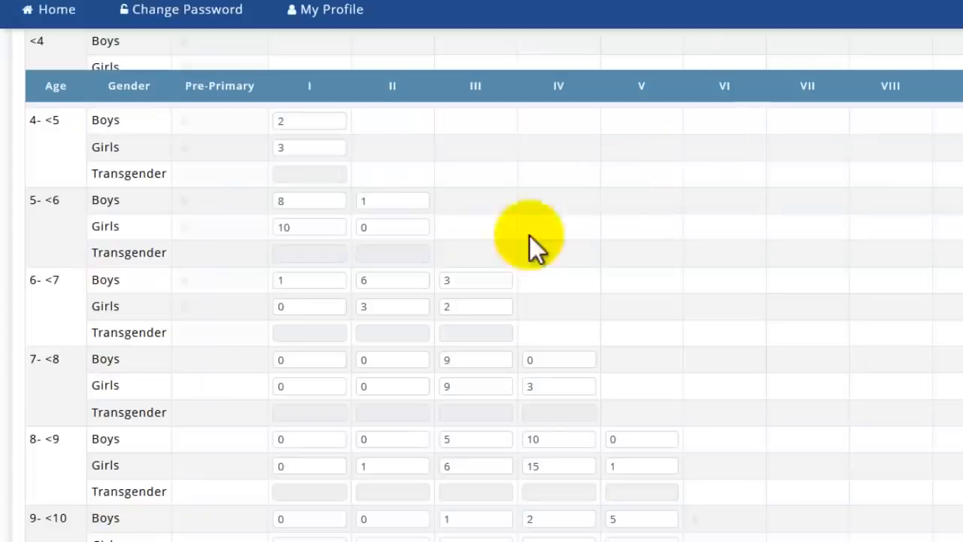
# Check the 4.3 age rows and class totals, then save the table and advance to 4.4.
pyautogui.scroll(-8, 458, 366)
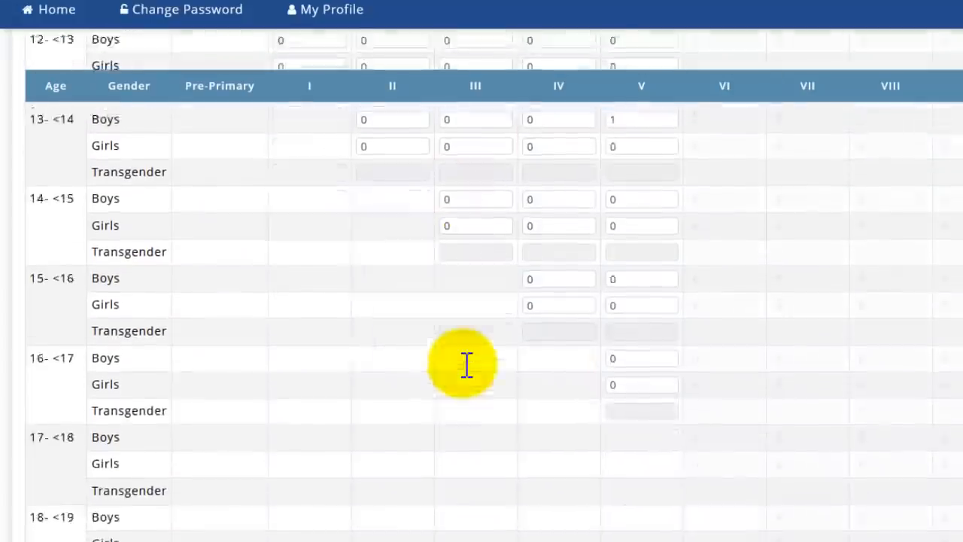
pyautogui.scroll(-7, 464, 365)
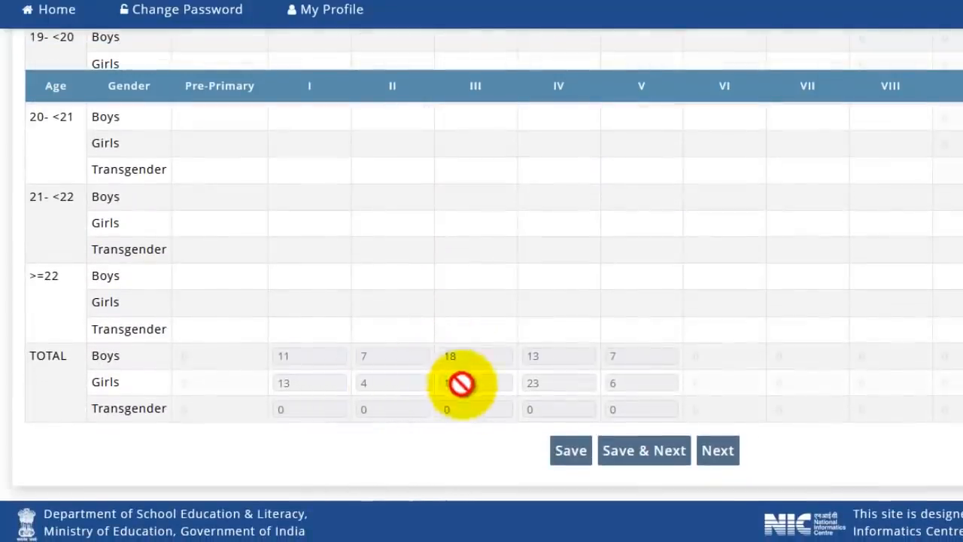
pyautogui.scroll(12, 514, 325)
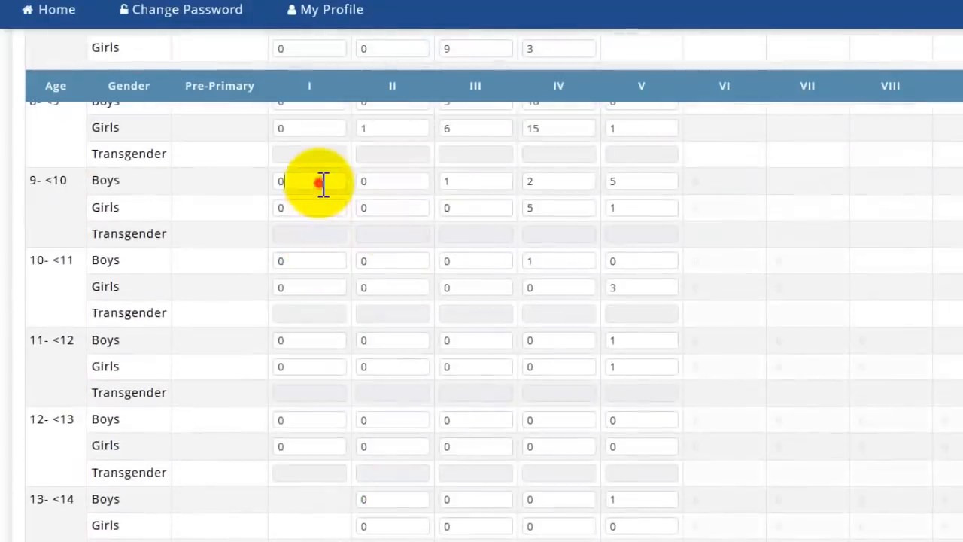
pyautogui.click(318, 182)
pyautogui.scroll(-9, 537, 297)
pyautogui.scroll(-4, 576, 337)
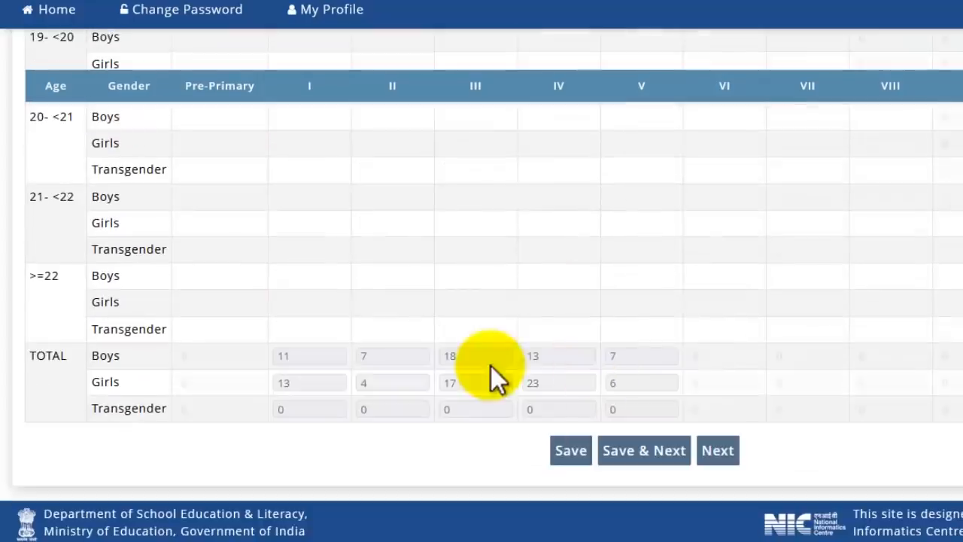
pyautogui.click(653, 466)
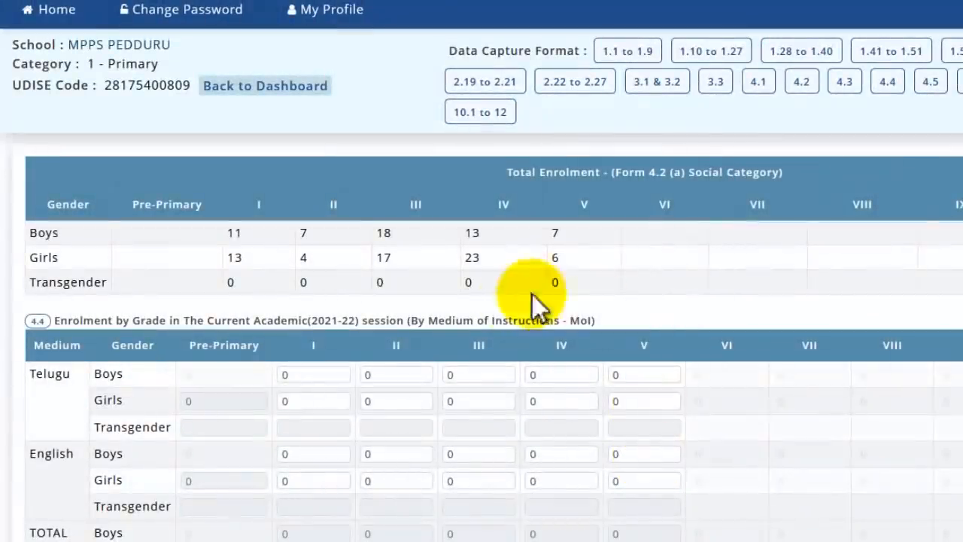
# Proceed from the 4.4 medium of instruction table to 4.5 and review the (a) Repeaters By Social Category table.
pyautogui.scroll(-3, 424, 286)
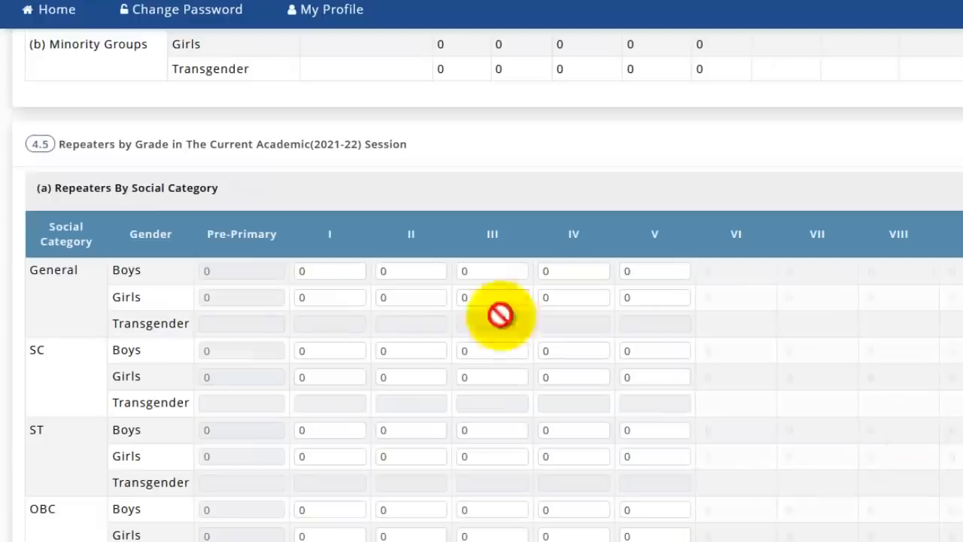
pyautogui.click(35, 143)
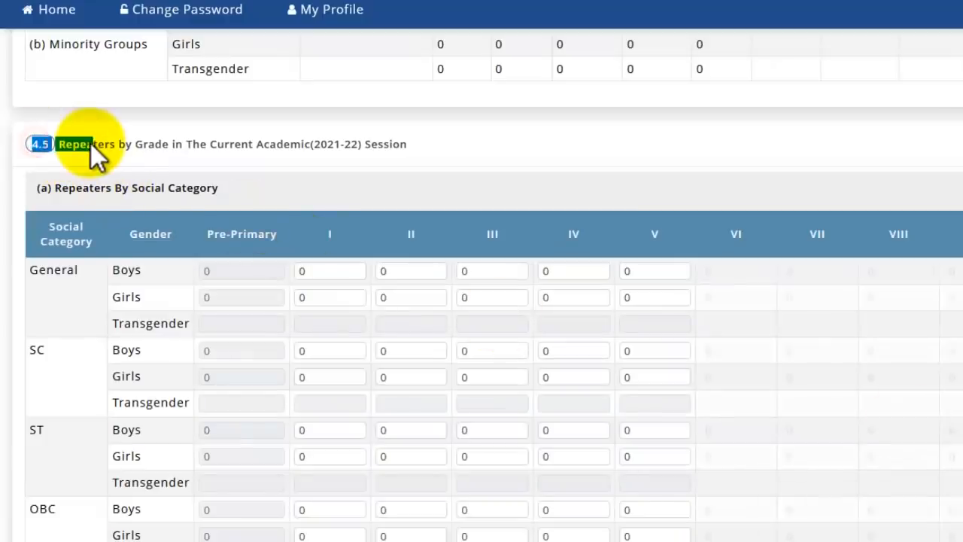
pyautogui.scroll(-3, 455, 146)
pyautogui.scroll(1, 371, 158)
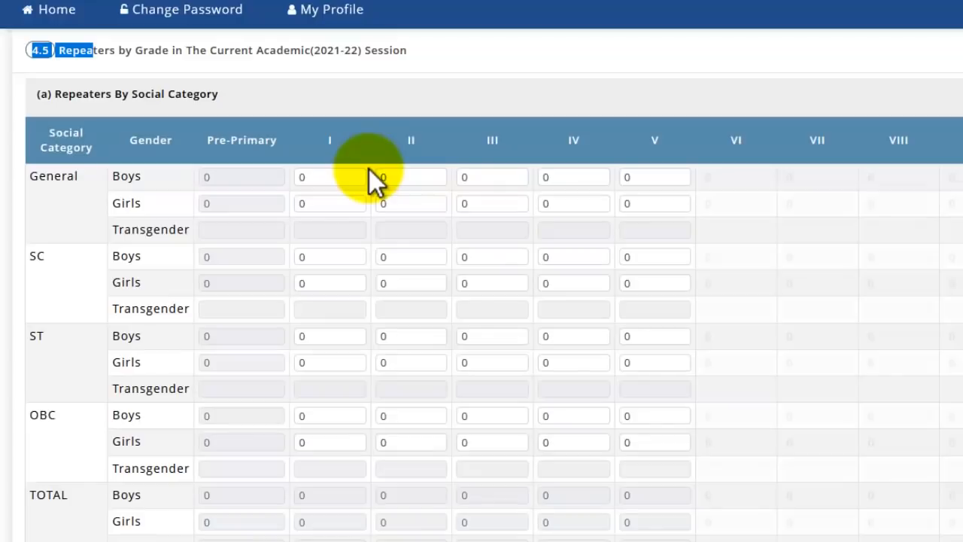
pyautogui.scroll(-4, 606, 221)
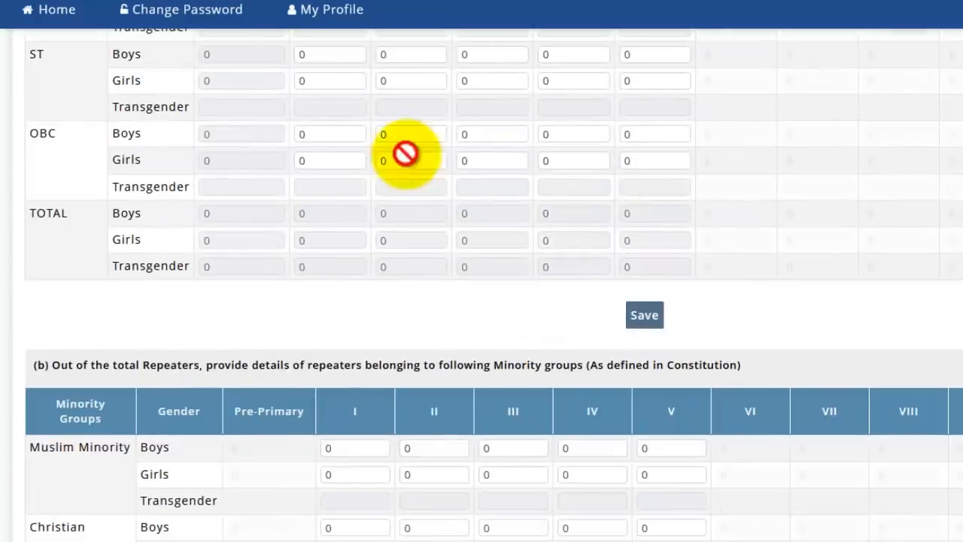
pyautogui.scroll(4, 656, 128)
pyautogui.scroll(-5, 486, 339)
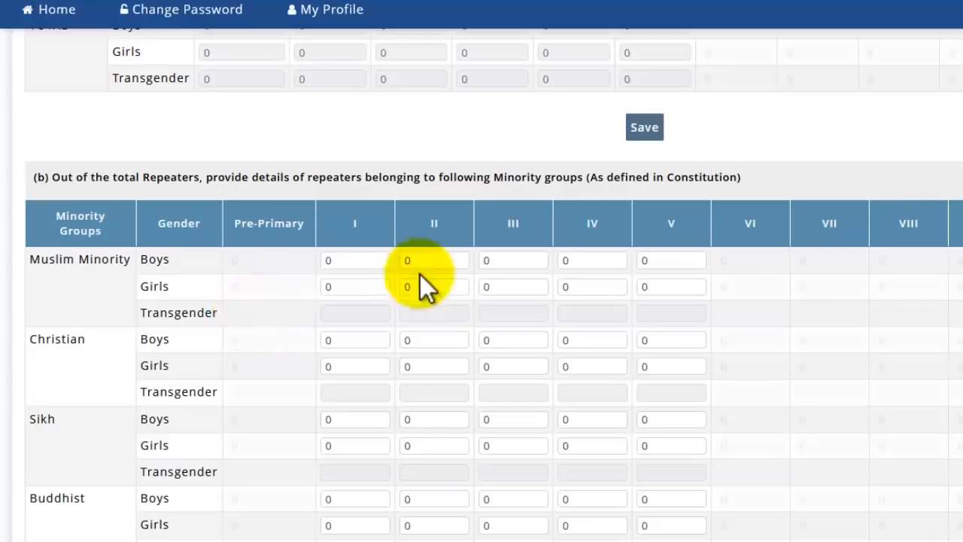
# Check the 4.5 (b) minority group repeaters table, then save and complete section 4.5.
pyautogui.scroll(-3, 243, 201)
pyautogui.scroll(1, 188, 128)
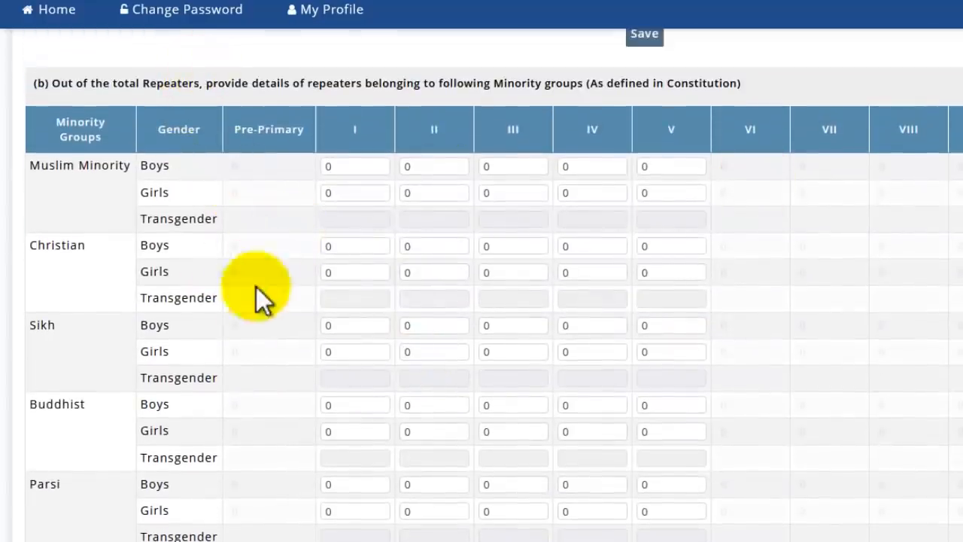
pyautogui.scroll(-4, 258, 294)
pyautogui.scroll(-1, 527, 339)
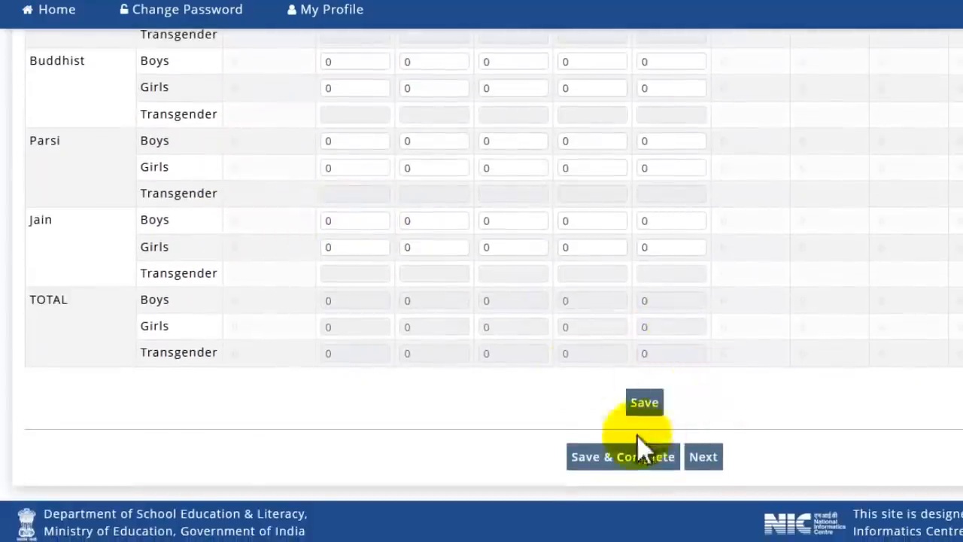
pyautogui.scroll(1, 289, 207)
pyautogui.scroll(-1, 463, 278)
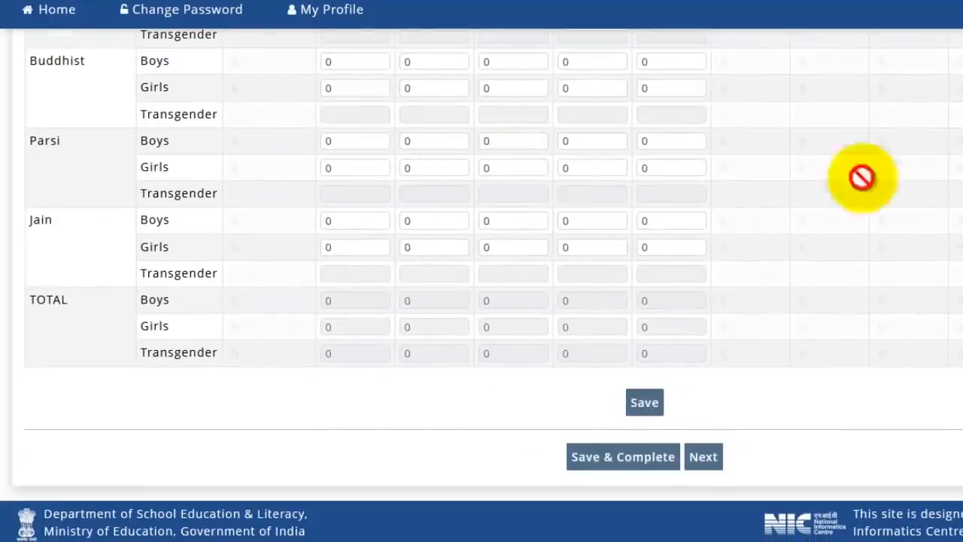
pyautogui.click(624, 456)
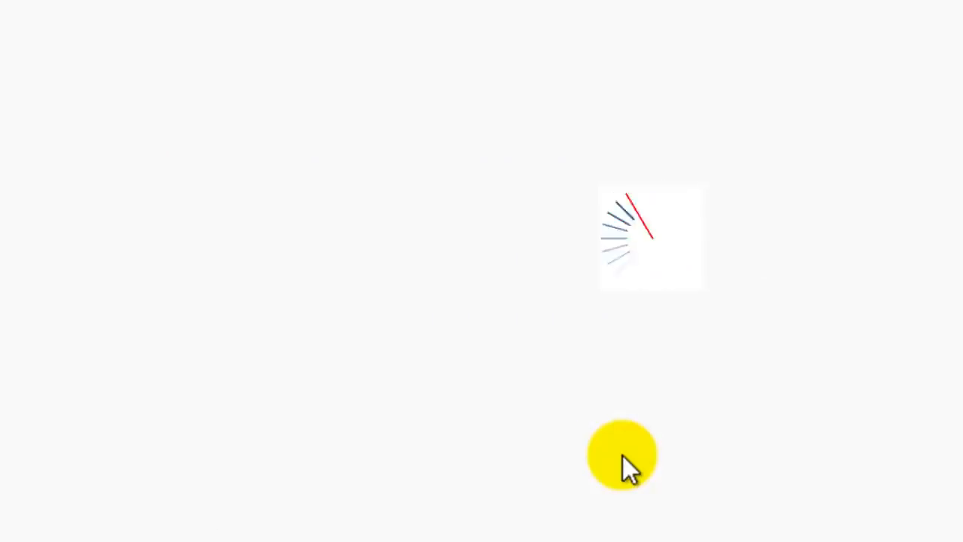
# Check the 4.6 special-needs enrolment table for every type of impairment, then save it and advance to Section 5.
pyautogui.scroll(-4, 271, 233)
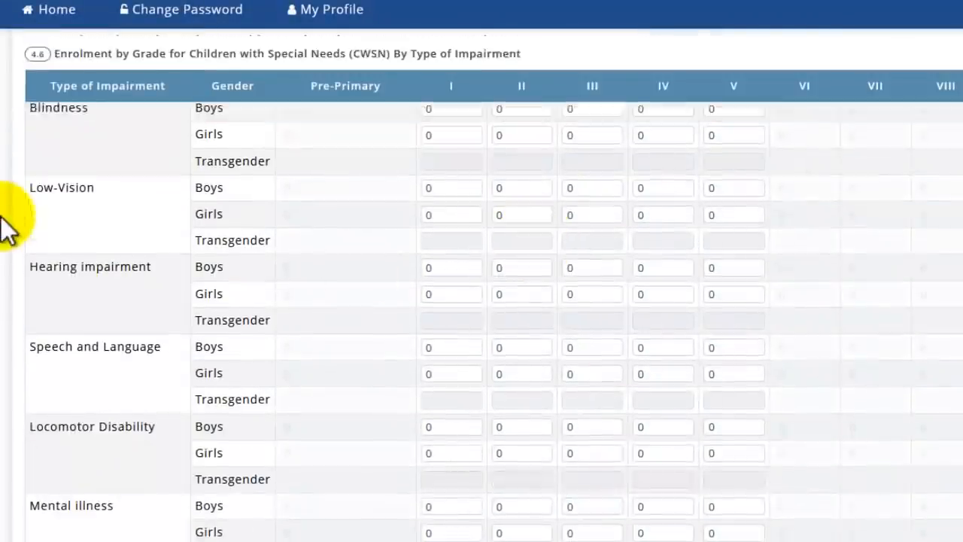
pyautogui.scroll(1, 22, 195)
pyautogui.doubleClick(35, 135)
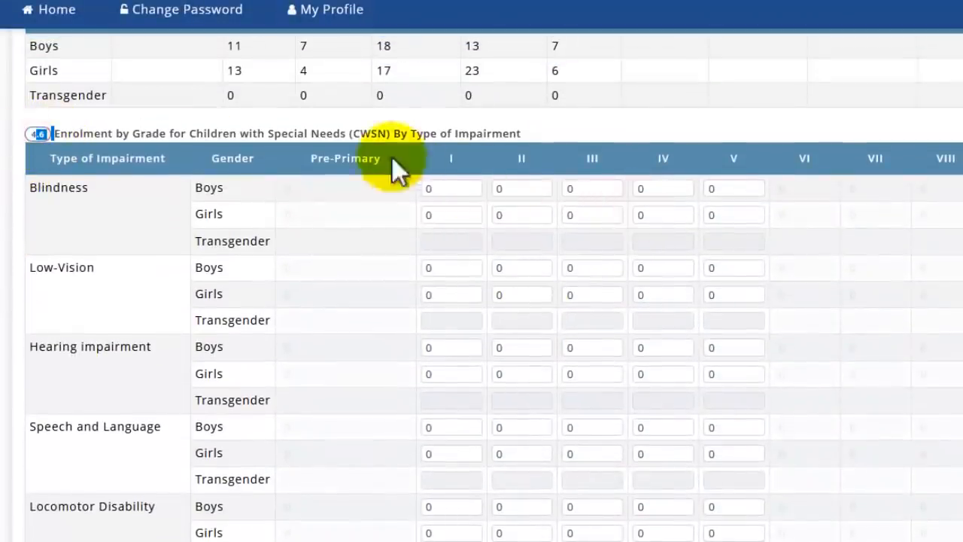
pyautogui.scroll(-9, 679, 275)
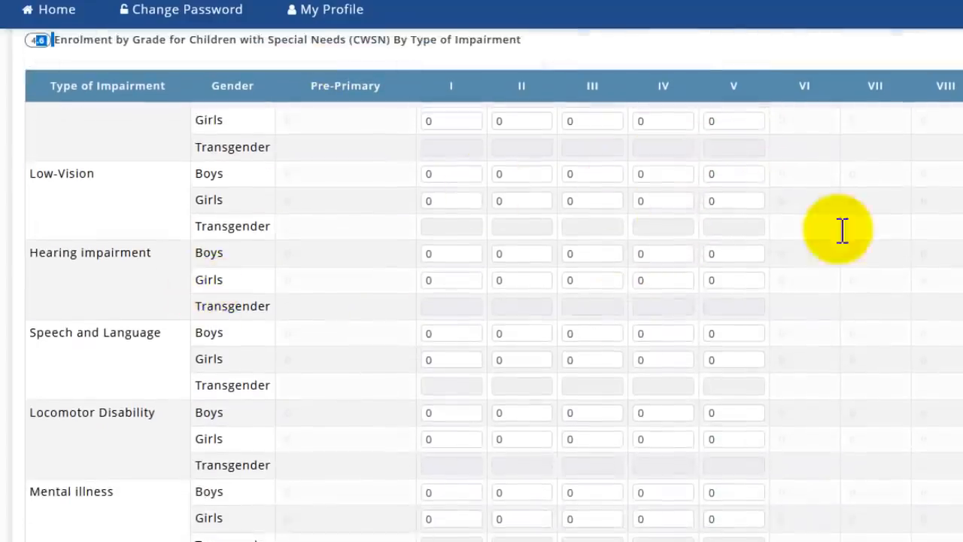
pyautogui.scroll(-3, 624, 382)
pyautogui.scroll(9, 326, 348)
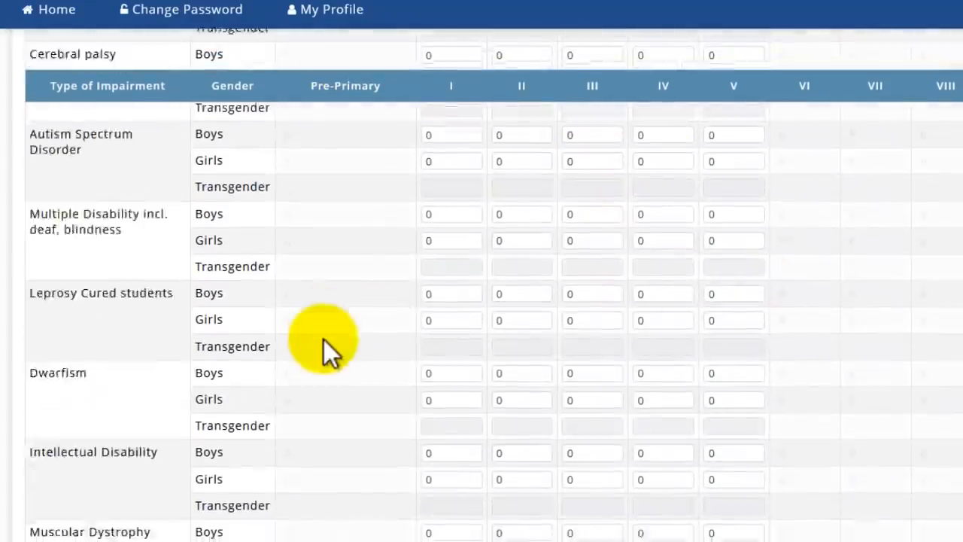
pyautogui.scroll(2, 549, 312)
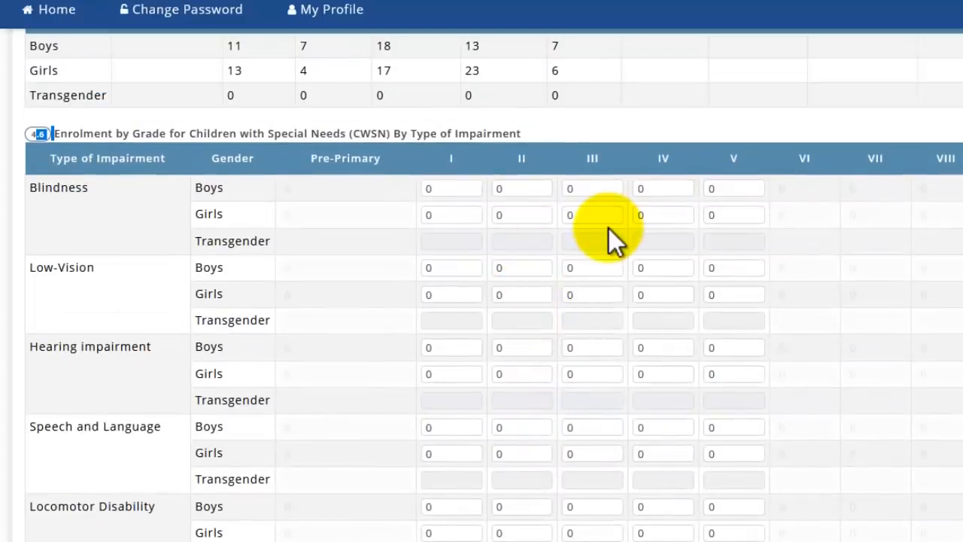
pyautogui.scroll(-7, 617, 240)
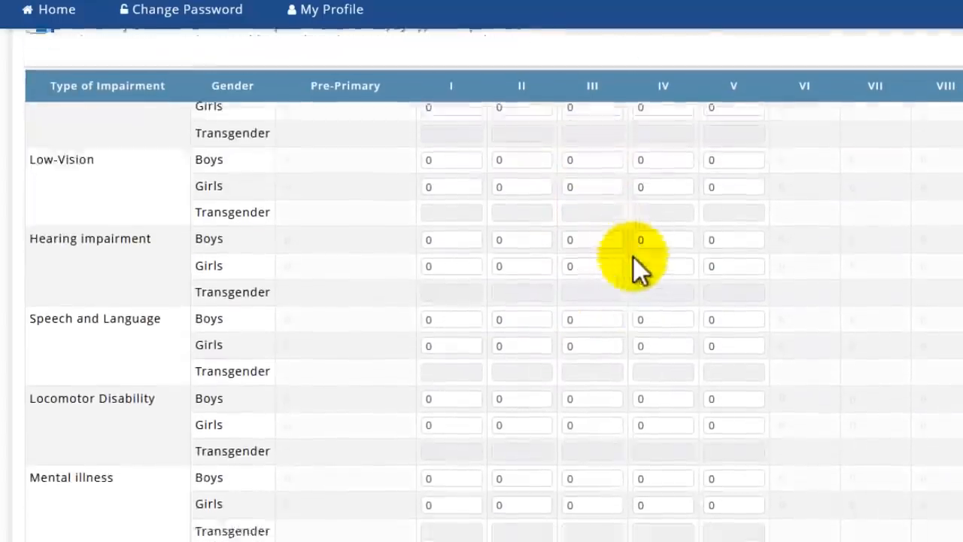
pyautogui.scroll(-11, 672, 278)
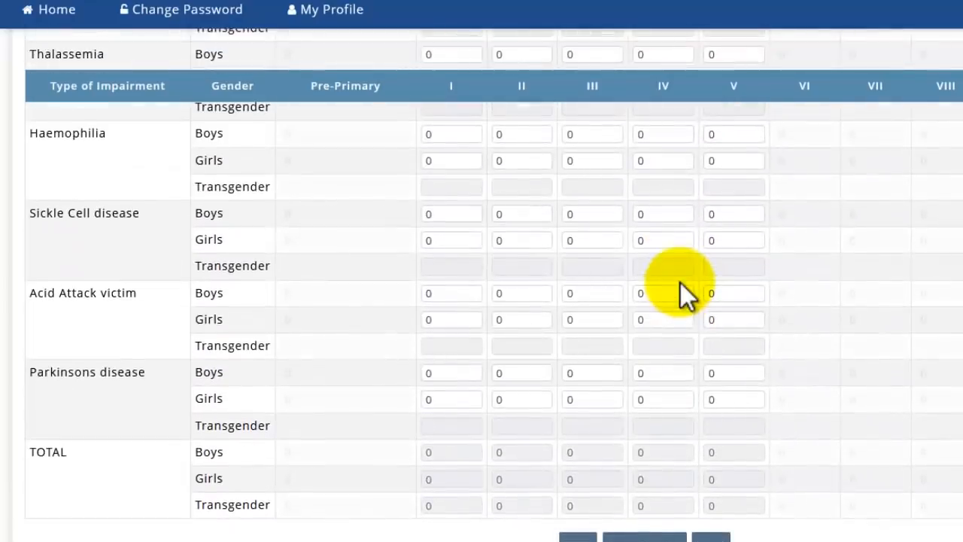
pyautogui.scroll(-1, 752, 372)
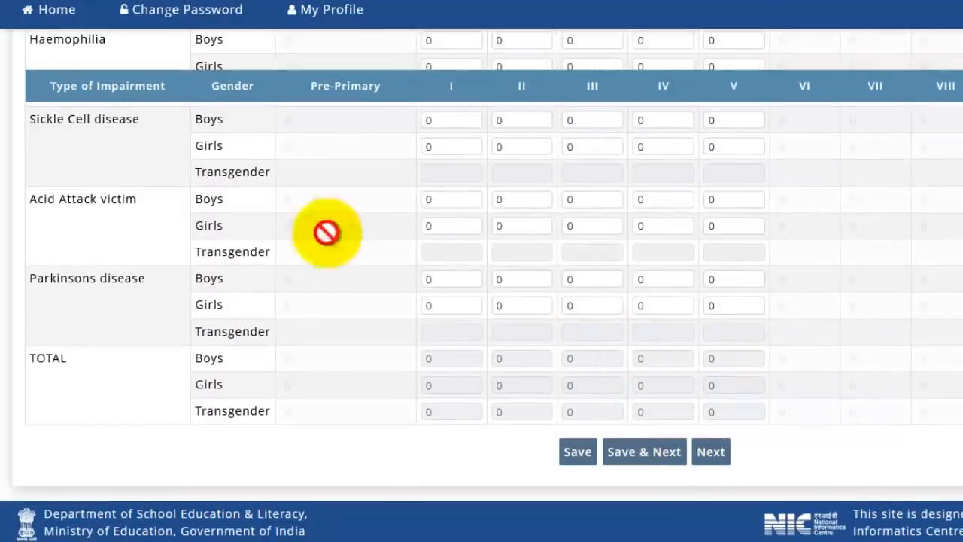
pyautogui.click(681, 452)
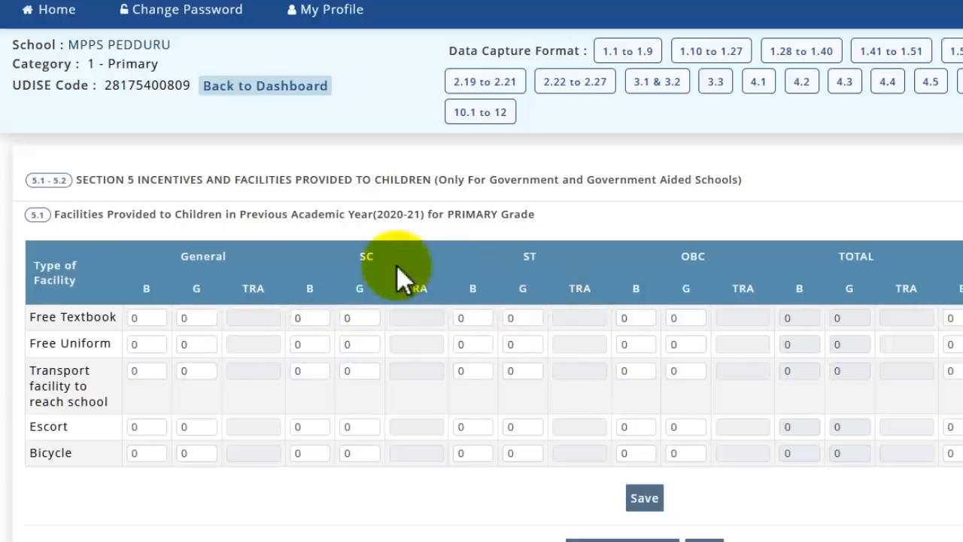
# Review the 5.1 facilities table and the 5.3 facilities for CWSN students, then save and advance to Section 6.
pyautogui.scroll(-1, 430, 337)
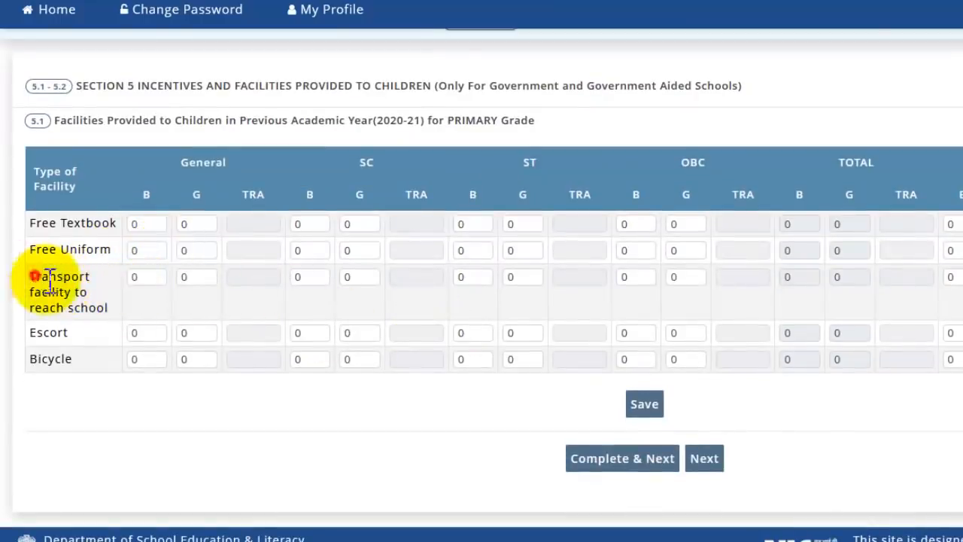
pyautogui.moveTo(36, 276); pyautogui.dragTo(91, 295)
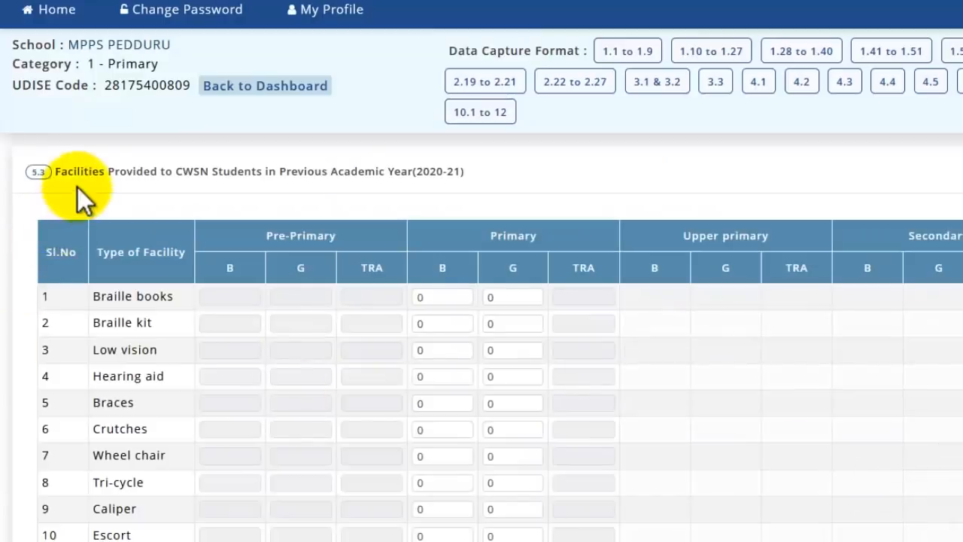
pyautogui.moveTo(183, 171); pyautogui.dragTo(267, 172)
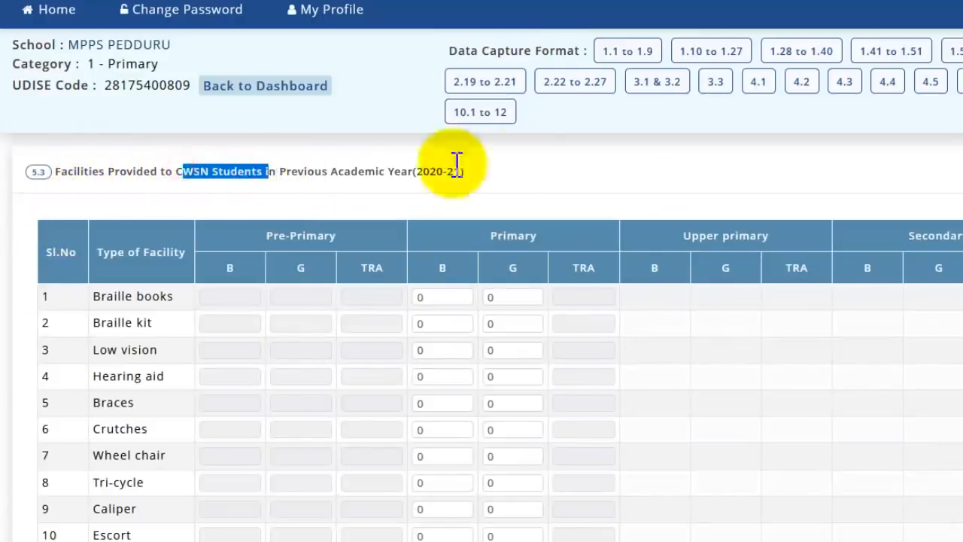
pyautogui.scroll(-1, 532, 163)
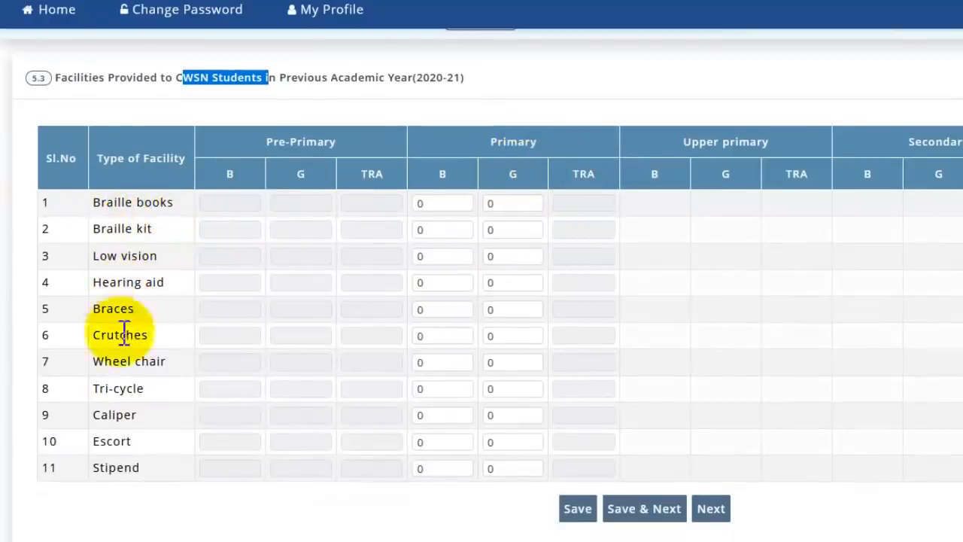
pyautogui.scroll(-1, 176, 280)
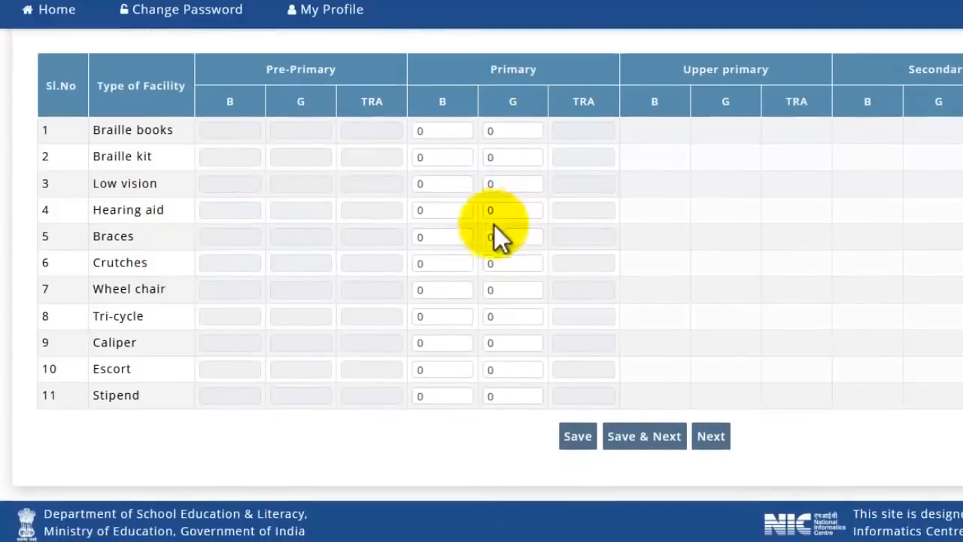
pyautogui.click(660, 438)
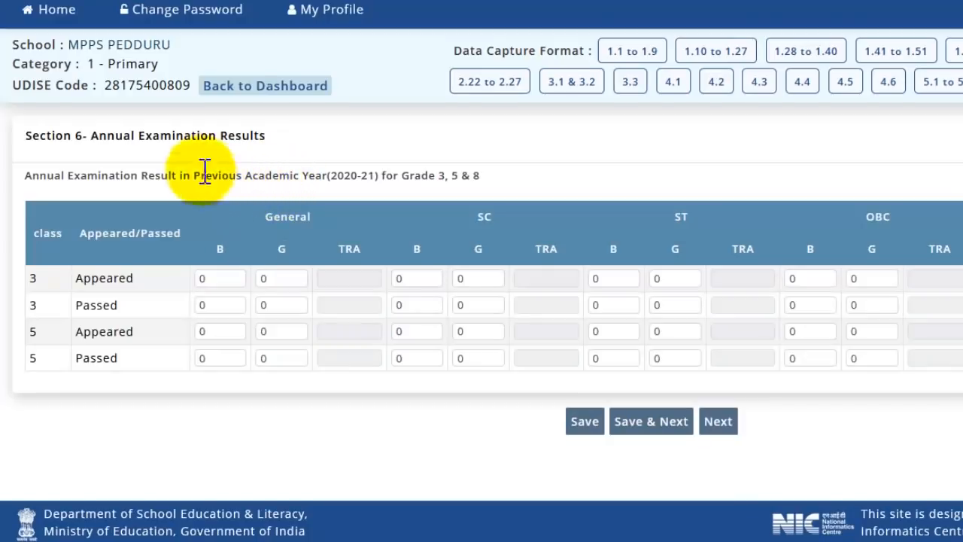
# Check the Section 6 annual examination results for classes 3 and 5, then save and proceed to the following section.
pyautogui.moveTo(175, 136); pyautogui.dragTo(251, 136)
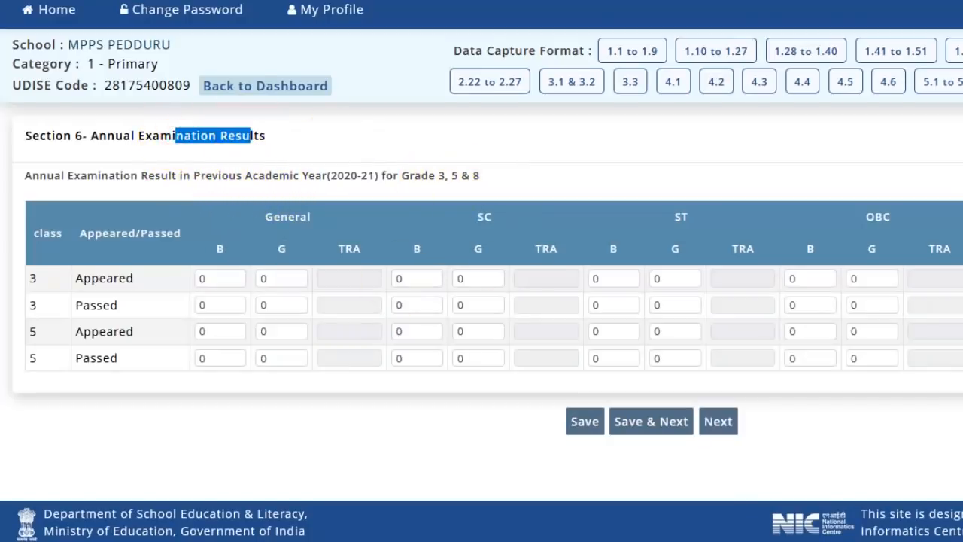
pyautogui.moveTo(377, 175); pyautogui.dragTo(263, 184)
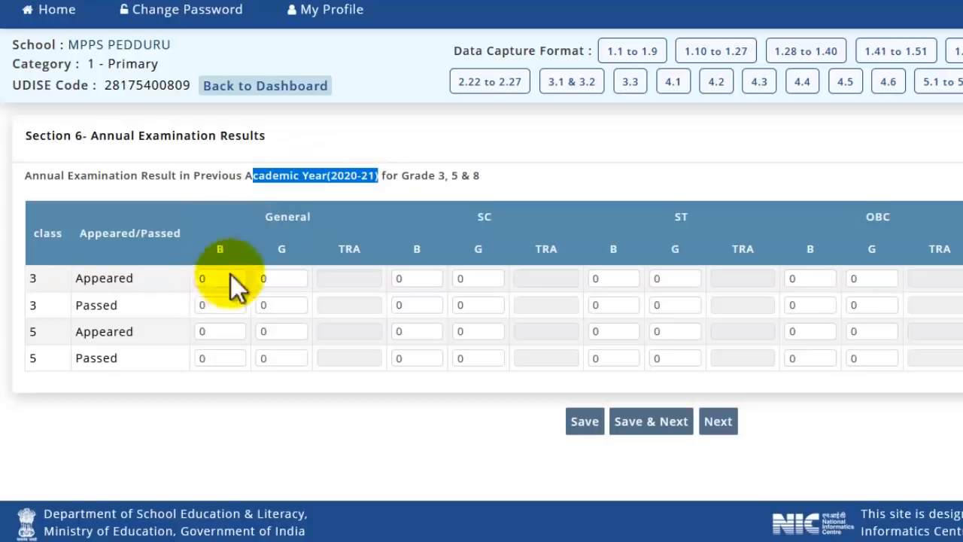
pyautogui.click(552, 170)
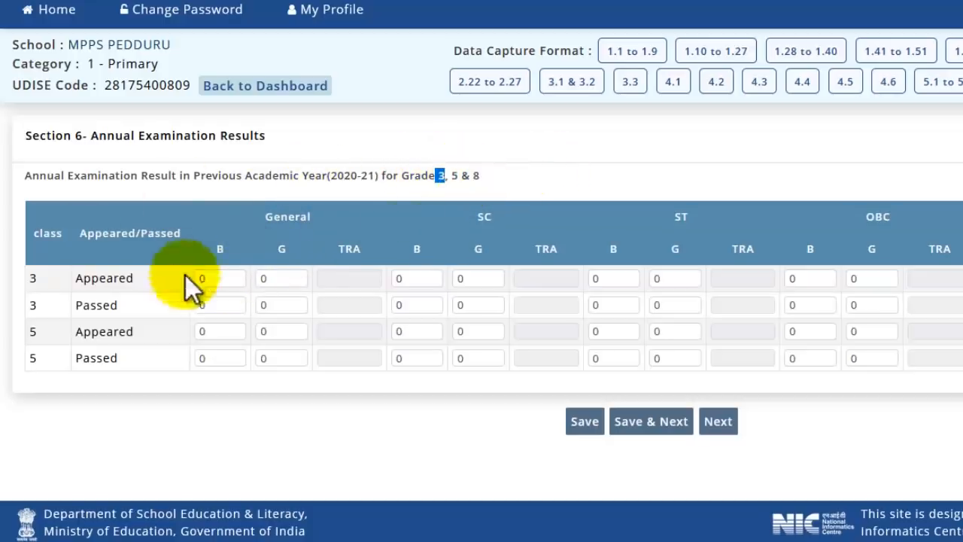
pyautogui.click(231, 278)
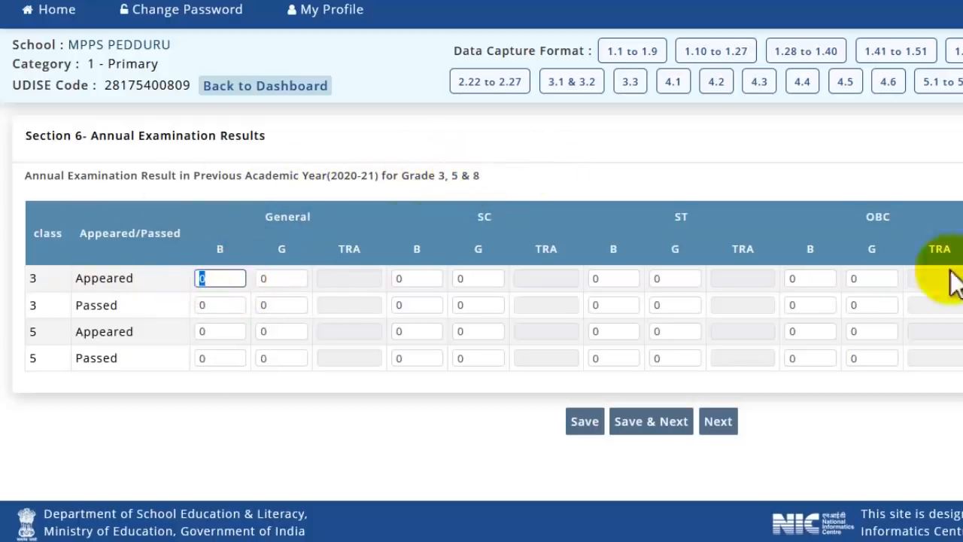
pyautogui.moveTo(90, 278); pyautogui.dragTo(118, 279)
pyautogui.moveTo(147, 348); pyautogui.dragTo(144, 359)
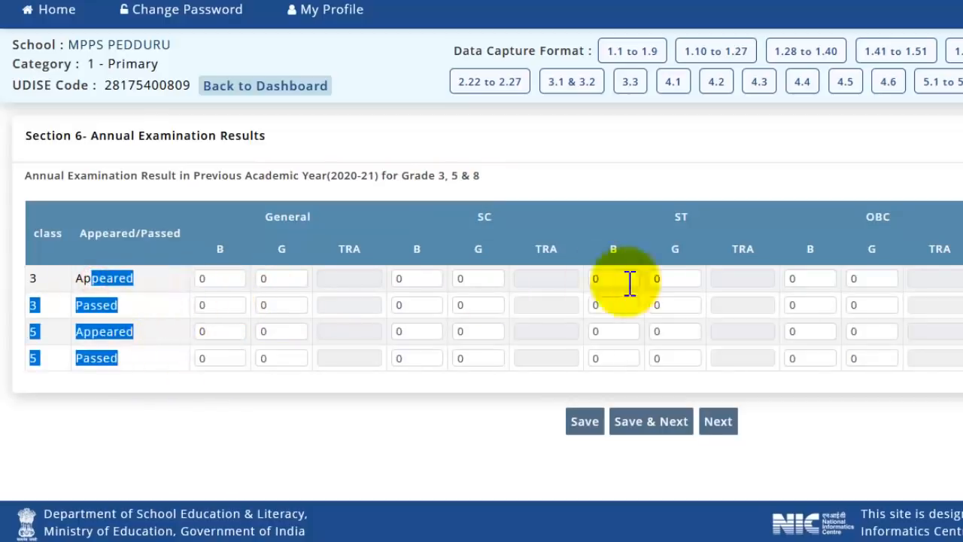
pyautogui.click(670, 423)
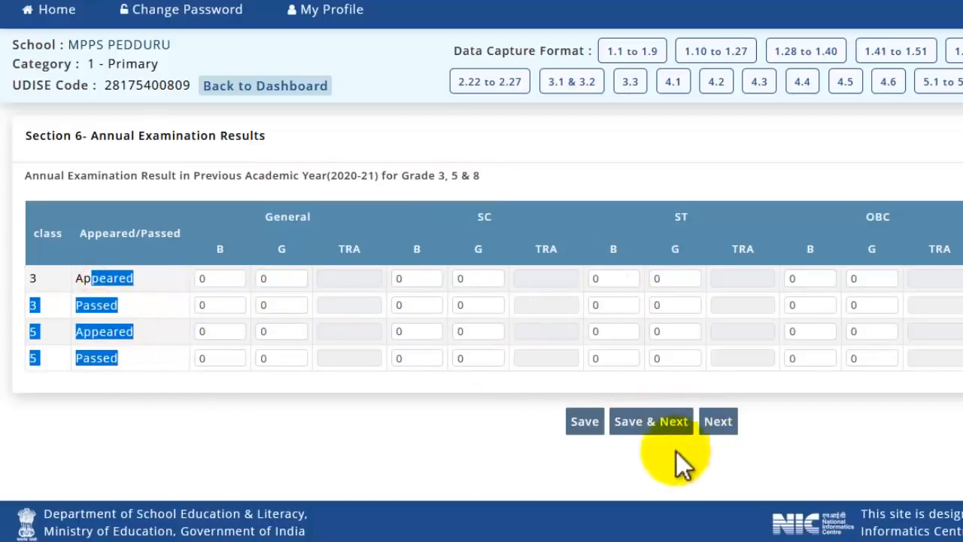
# Check the Section 8 grants, financial assistance and inventory register entries, with Sports Equipment set to 1-Yes, then save and advance to Section 10.
pyautogui.scroll(2, 195, 143)
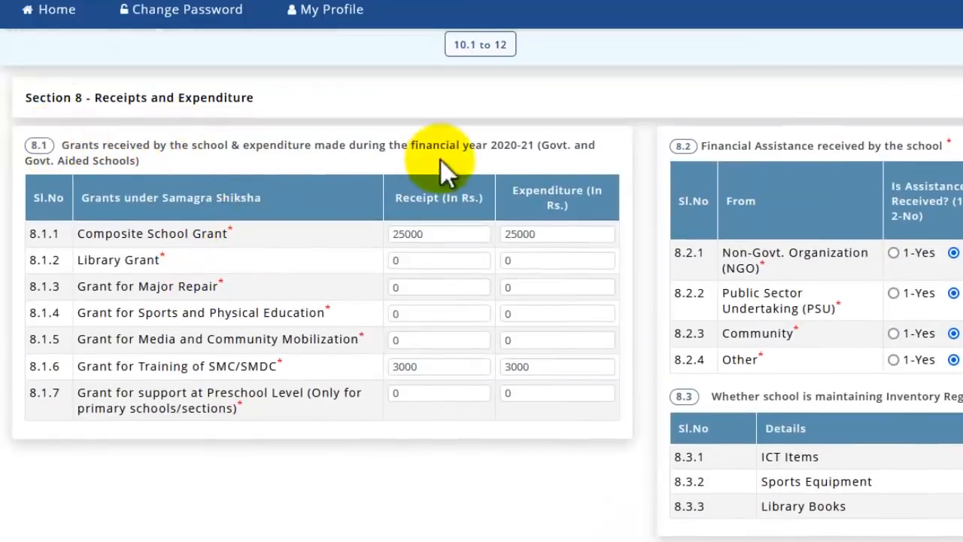
pyautogui.scroll(-2, 440, 162)
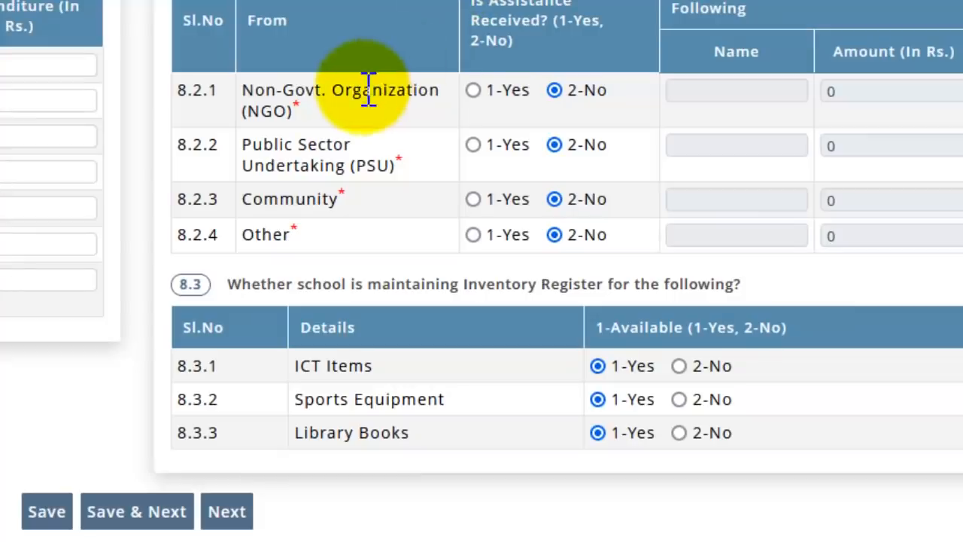
pyautogui.moveTo(364, 102); pyautogui.dragTo(548, 30)
pyautogui.click(549, 34)
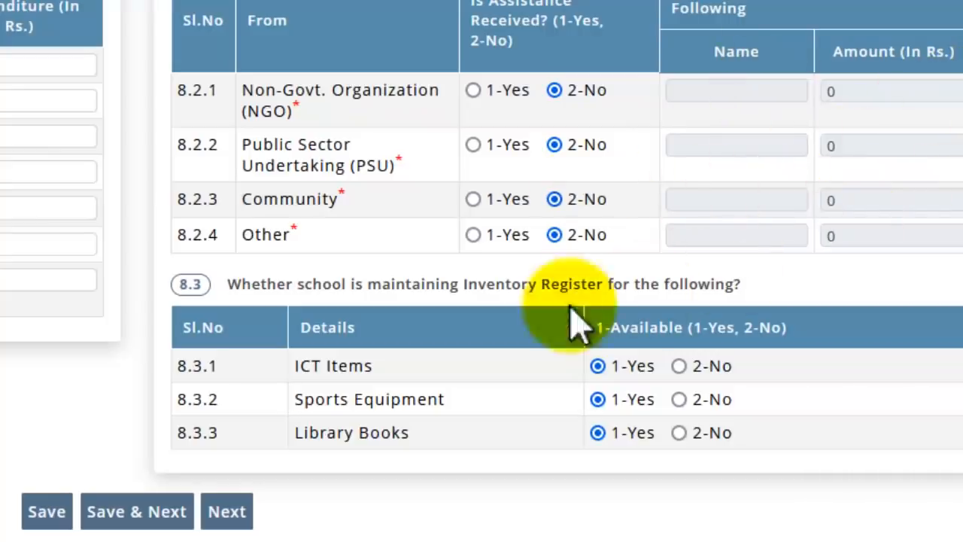
pyautogui.moveTo(391, 284); pyautogui.dragTo(452, 285)
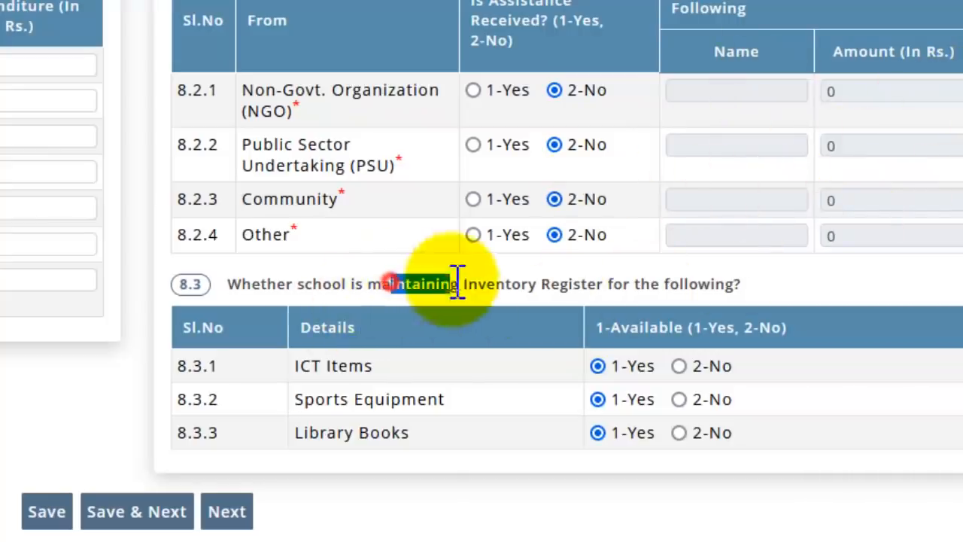
pyautogui.click(621, 400)
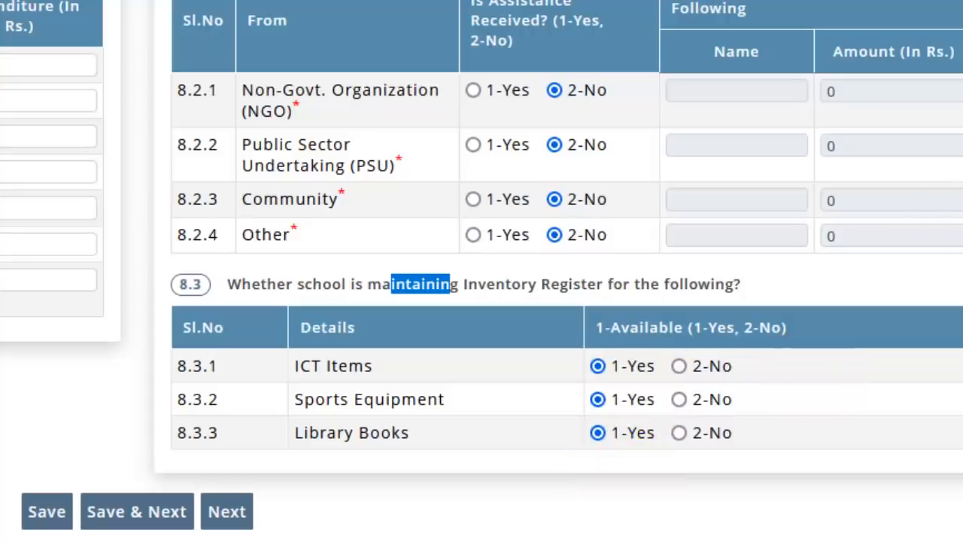
pyautogui.click(164, 516)
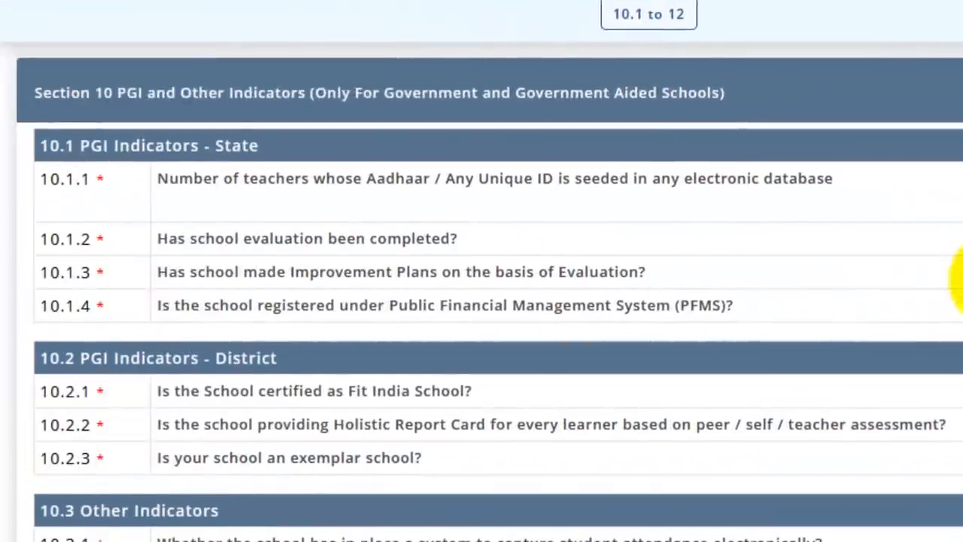
# Complete the 10.1 state PGI indicators with 3 ID-seeded teachers and 1-Yes for school evaluation, improvement plans and PFMS registration.
pyautogui.scroll(-1, 960, 279)
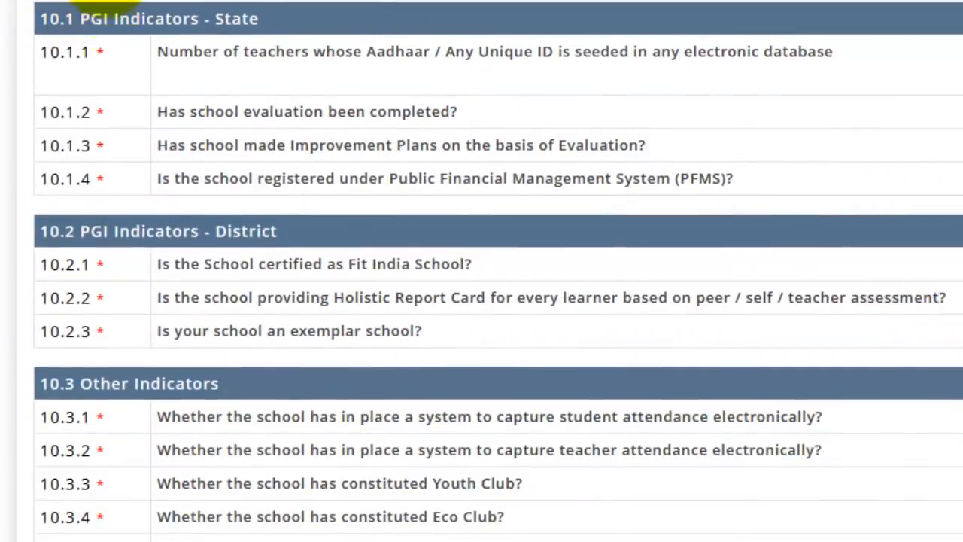
pyautogui.moveTo(130, 18); pyautogui.dragTo(258, 20)
pyautogui.scroll(-9, 941, 269)
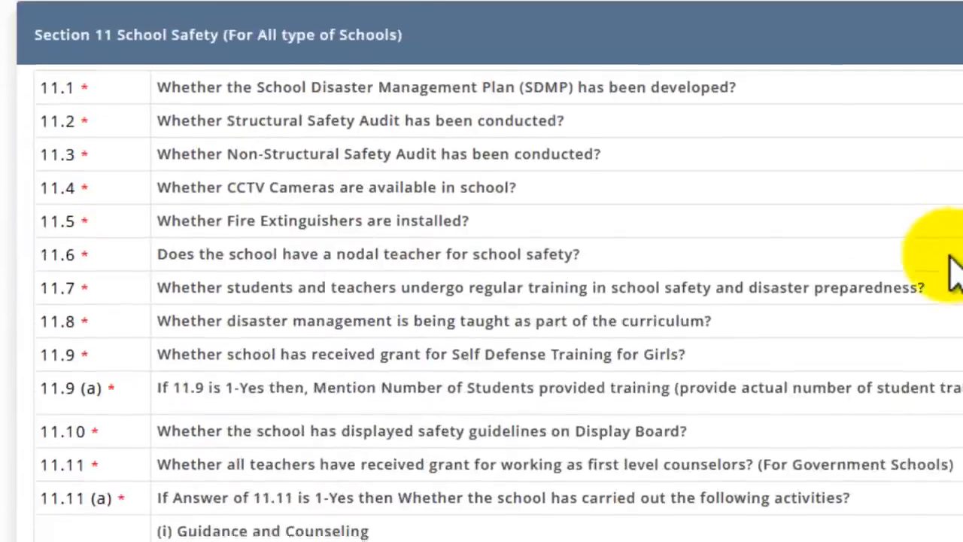
pyautogui.scroll(10, 481, 271)
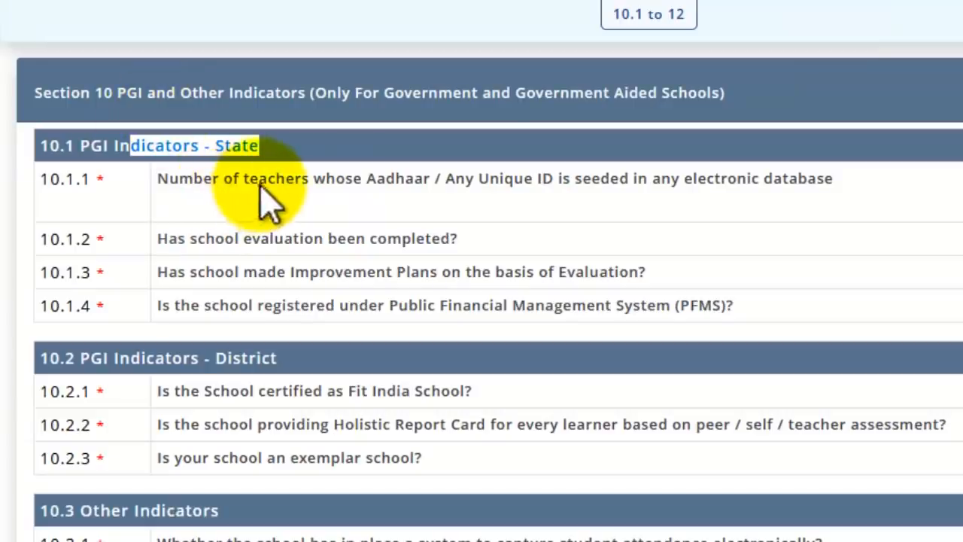
pyautogui.moveTo(258, 180); pyautogui.dragTo(362, 180)
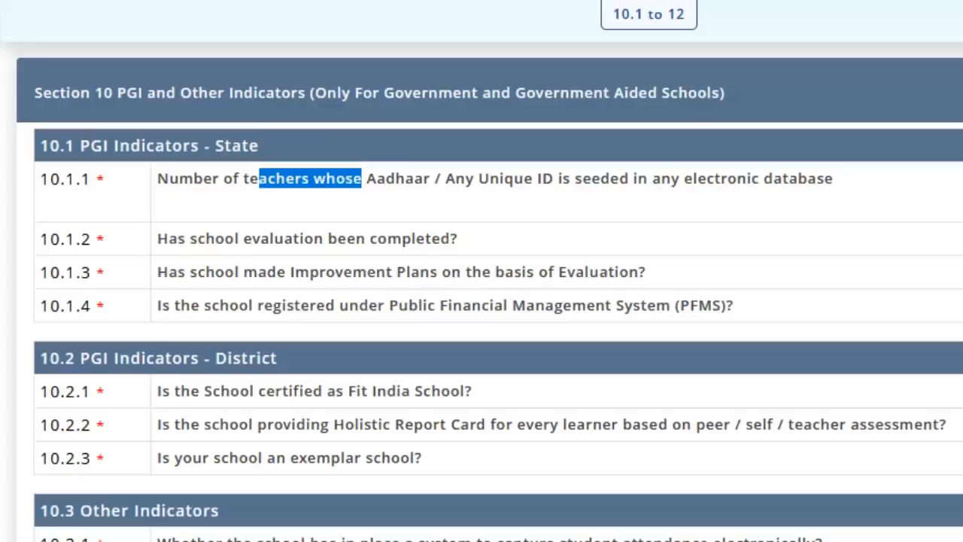
pyautogui.click(361, 179)
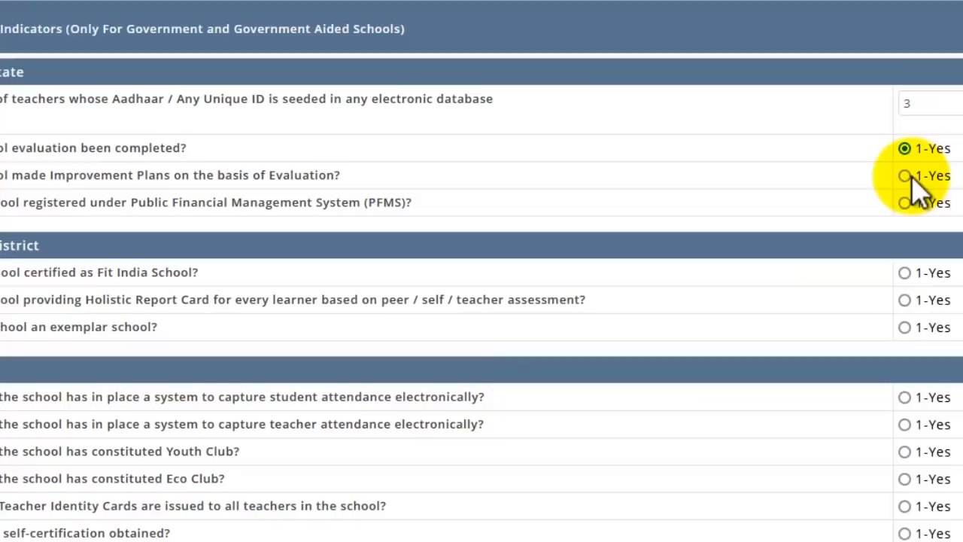
pyautogui.click(906, 176)
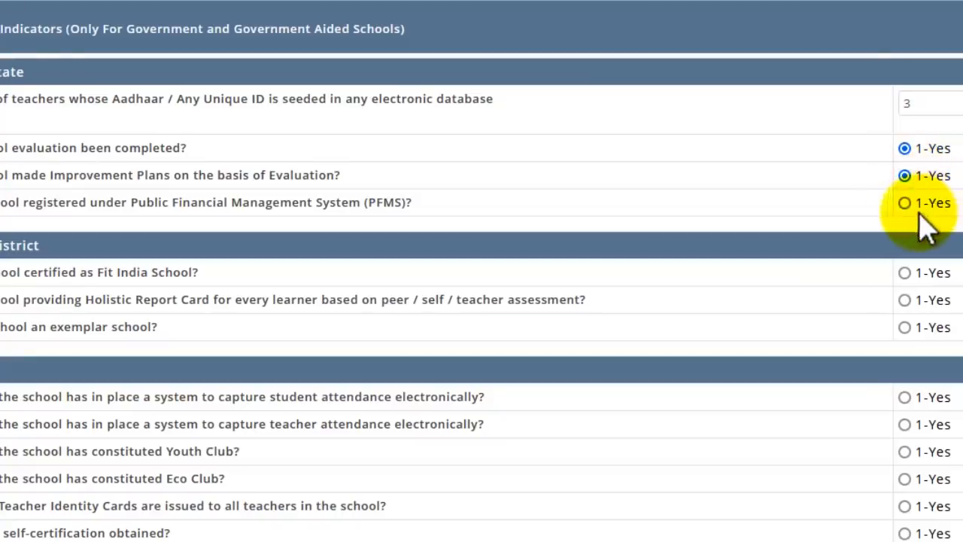
pyautogui.click(905, 203)
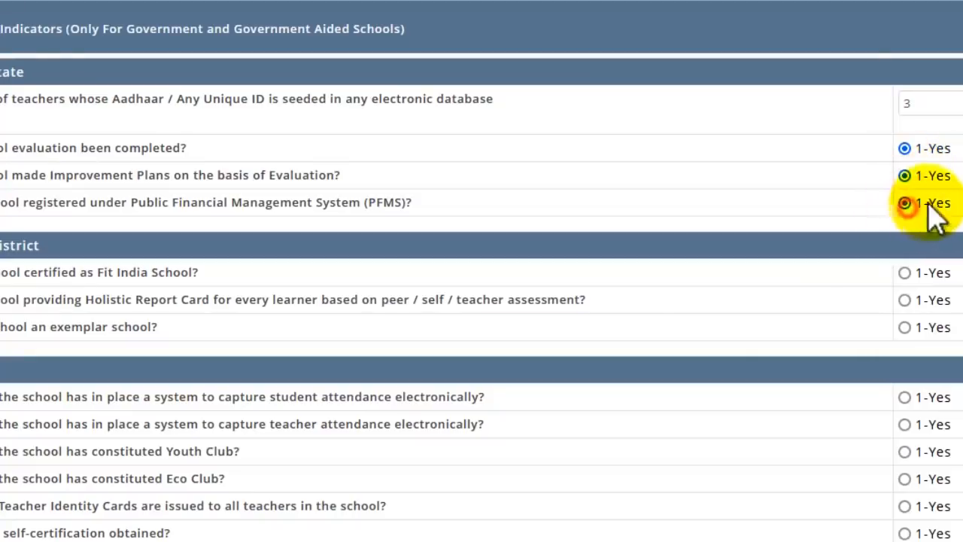
pyautogui.scroll(-1, 878, 284)
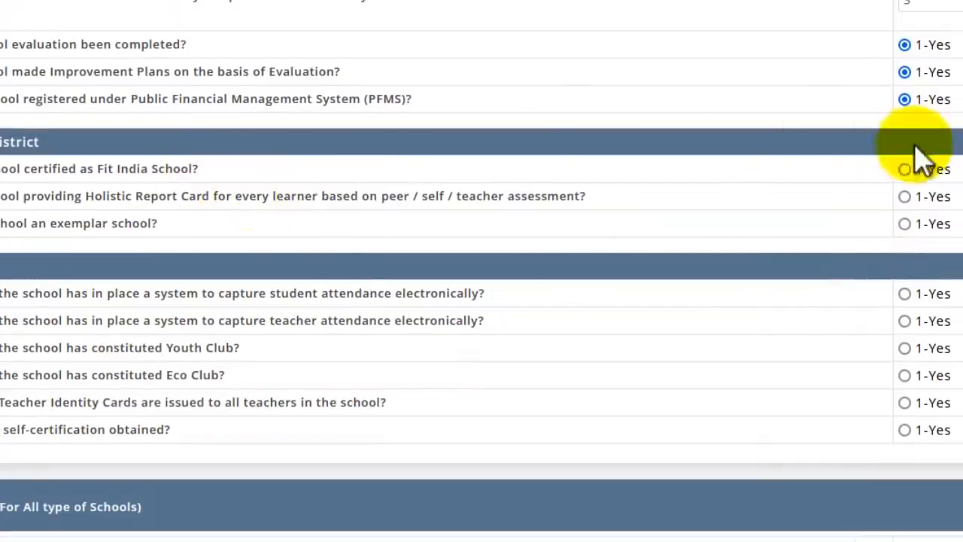
# In the district indicators, answer 1-Yes for Fit India School certification and for providing a Holistic Report Card to every learner.
pyautogui.click(904, 170)
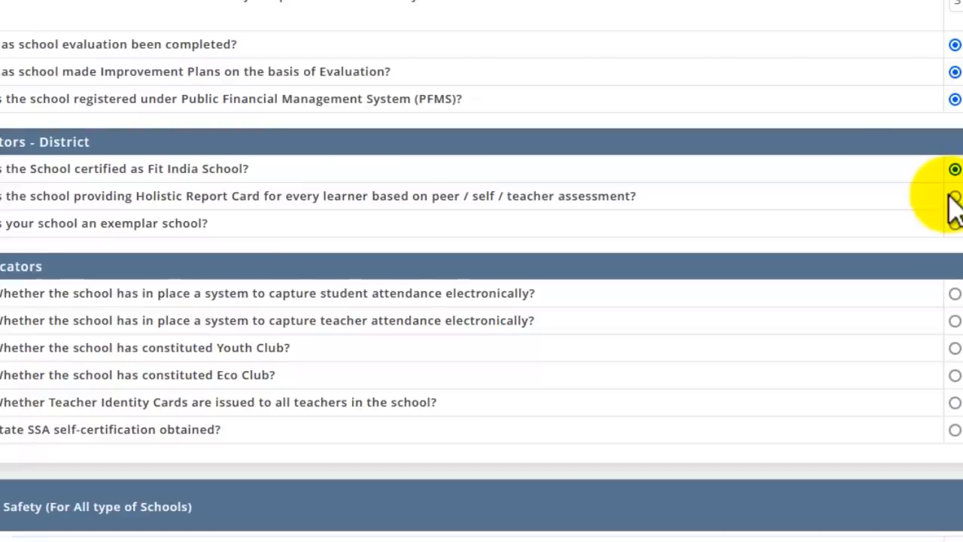
pyautogui.click(953, 198)
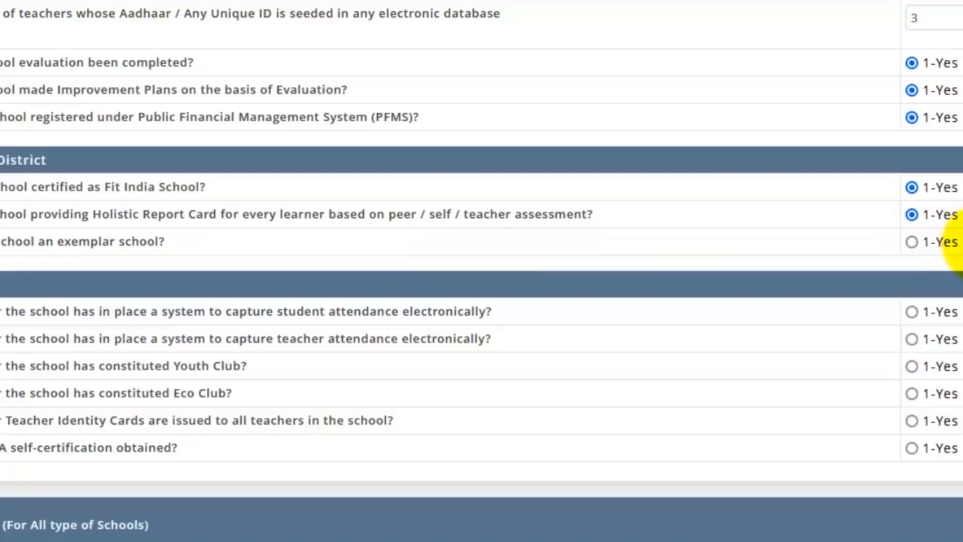
pyautogui.scroll(-3, 954, 248)
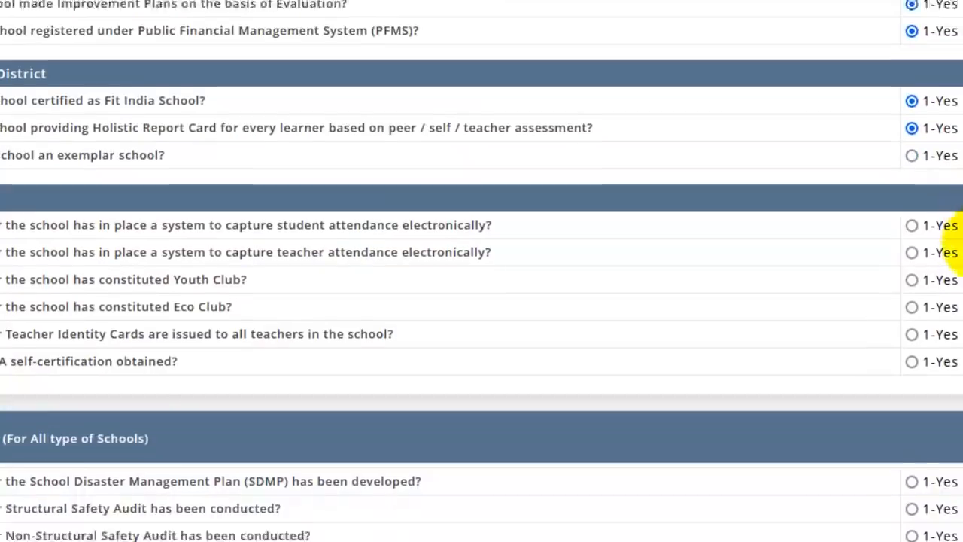
pyautogui.moveTo(79, 139); pyautogui.dragTo(148, 139)
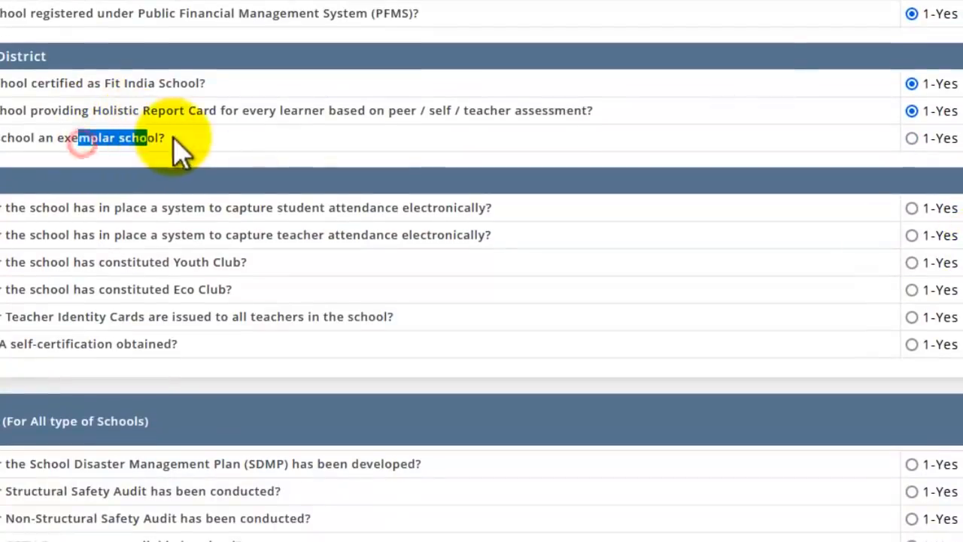
# Answer 1-Yes for having systems that capture student attendance and teacher attendance electronically.
pyautogui.scroll(-3, 569, 203)
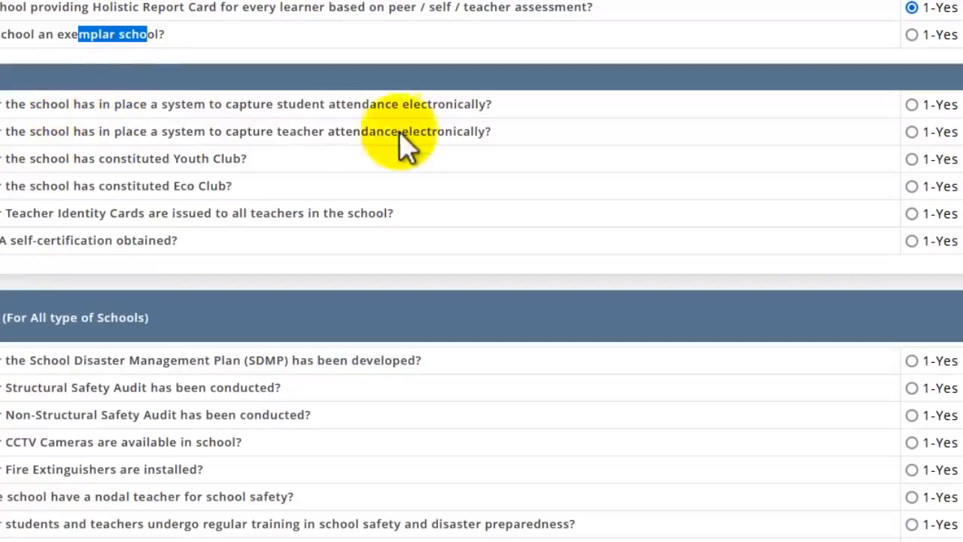
pyautogui.moveTo(292, 104); pyautogui.dragTo(376, 105)
pyautogui.moveTo(442, 107); pyautogui.dragTo(487, 105)
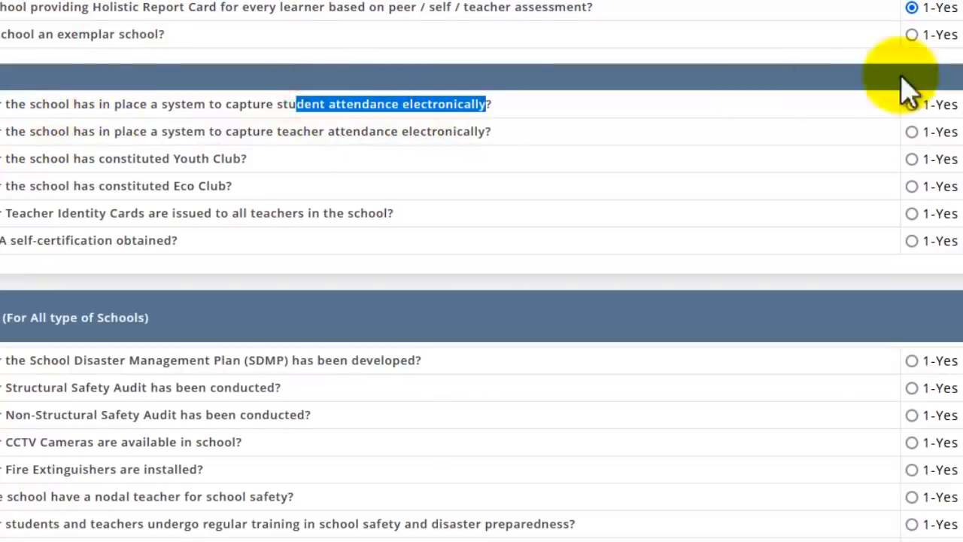
pyautogui.click(911, 105)
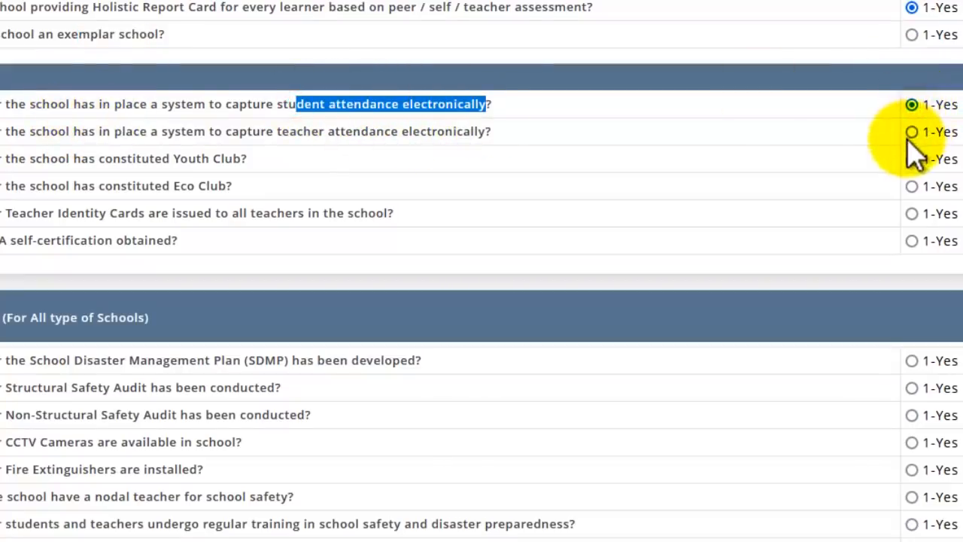
pyautogui.click(912, 132)
# Answer 1-Yes for the Youth Club, Eco Club, Teacher Identity Cards and State SSA self-certification questions.
pyautogui.click(919, 160)
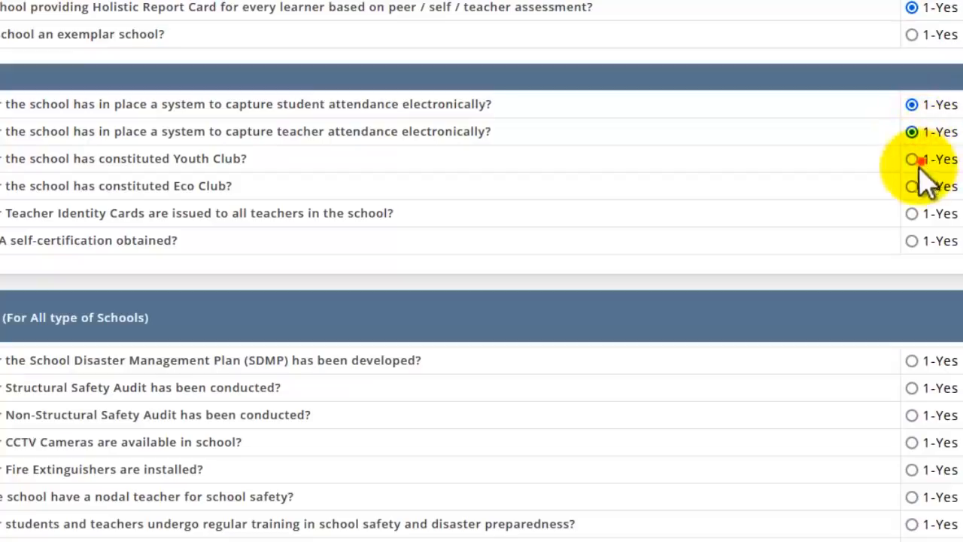
pyautogui.click(914, 186)
pyautogui.click(914, 159)
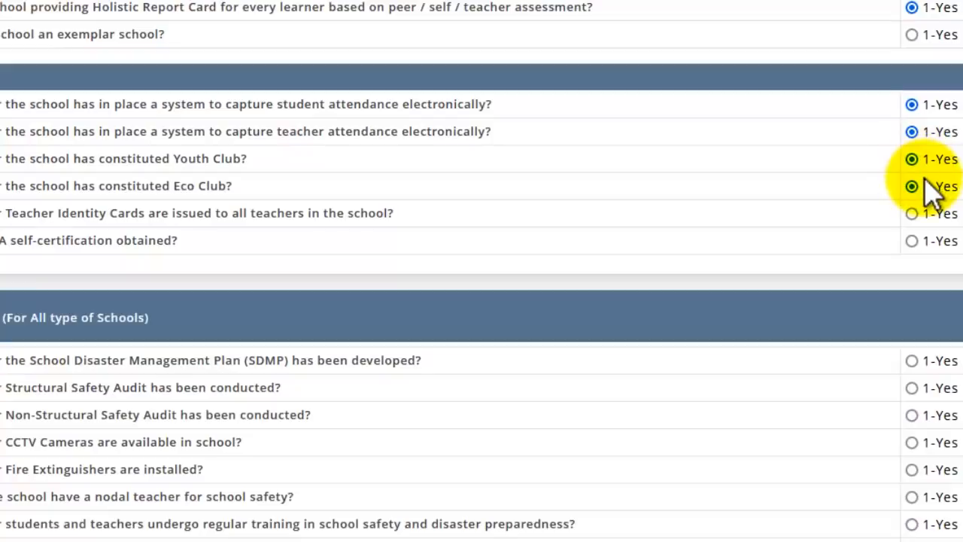
pyautogui.click(914, 214)
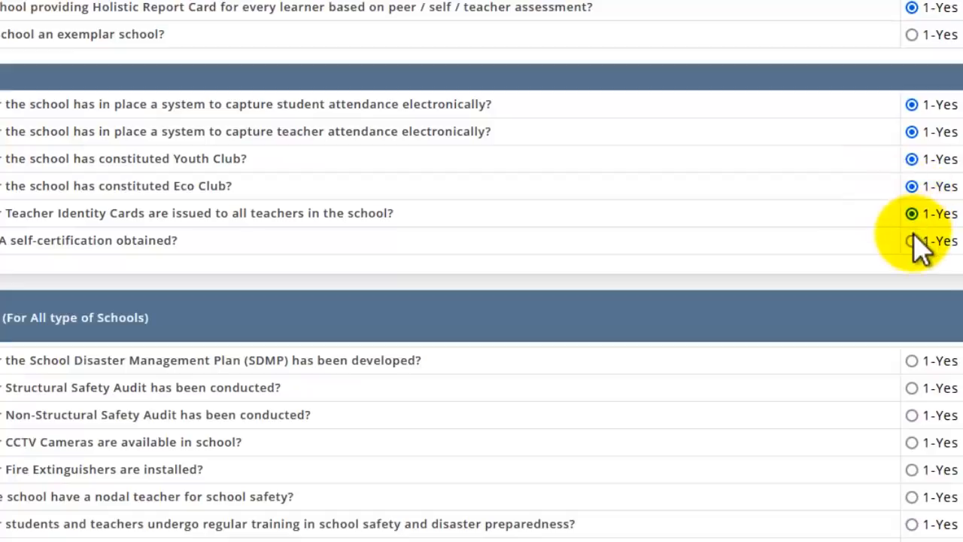
pyautogui.click(912, 241)
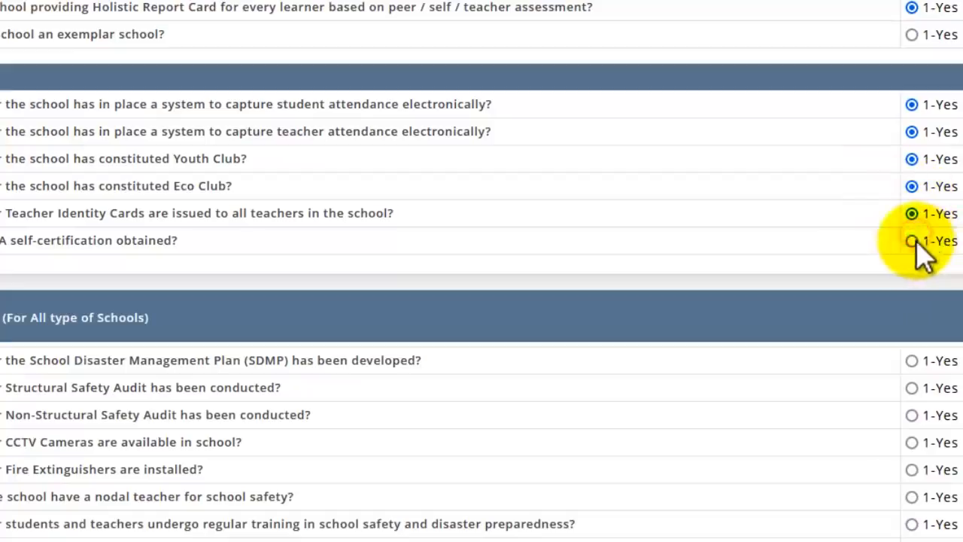
# In School Safety, answer 1-Yes for the School Disaster Management Plan, the Structural Safety Audit and the Non-Structural Safety Audit.
pyautogui.scroll(-3, 895, 289)
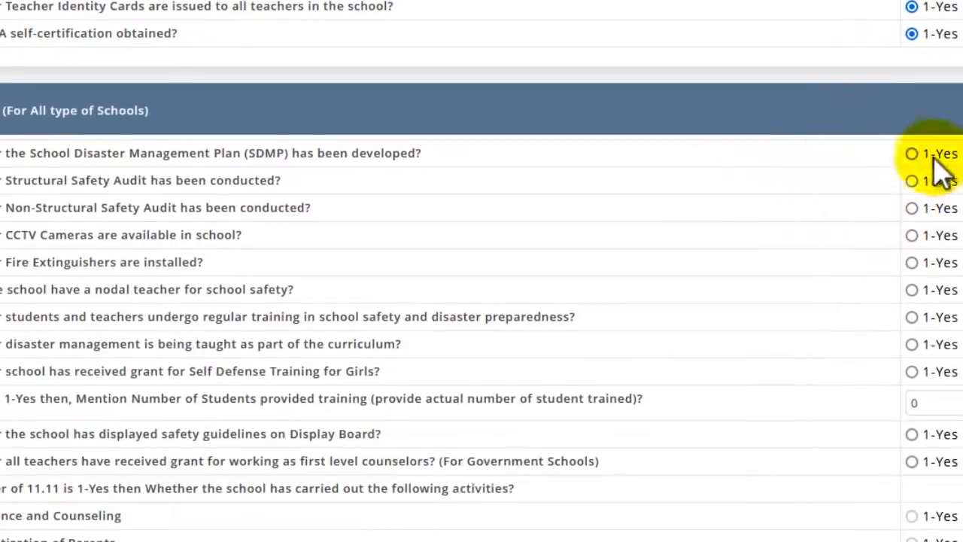
pyautogui.click(912, 154)
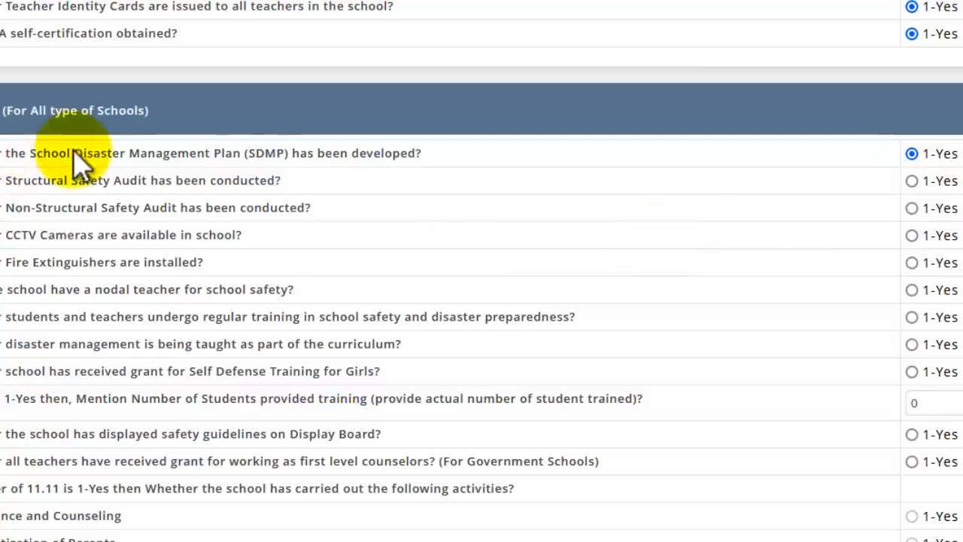
pyautogui.moveTo(74, 153); pyautogui.dragTo(345, 198)
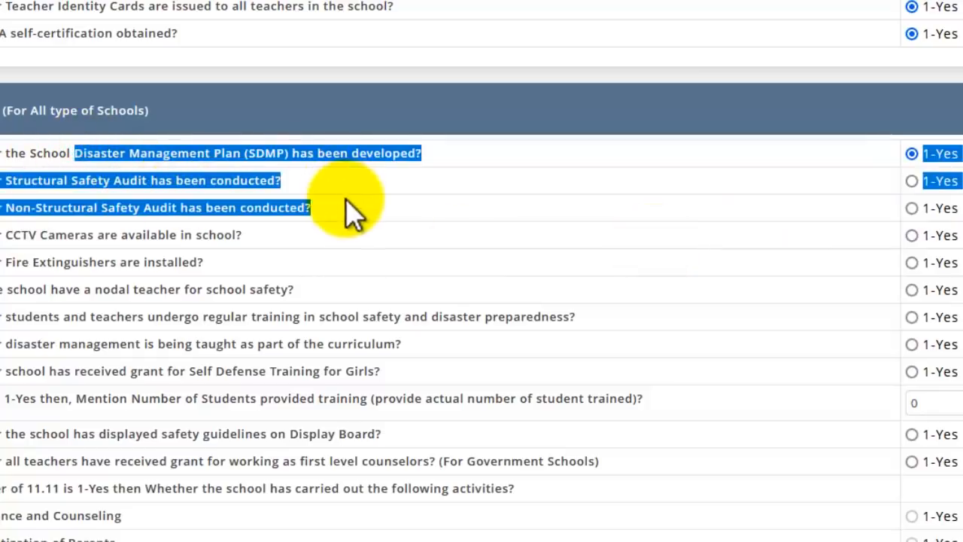
pyautogui.moveTo(2, 106); pyautogui.dragTo(937, 148)
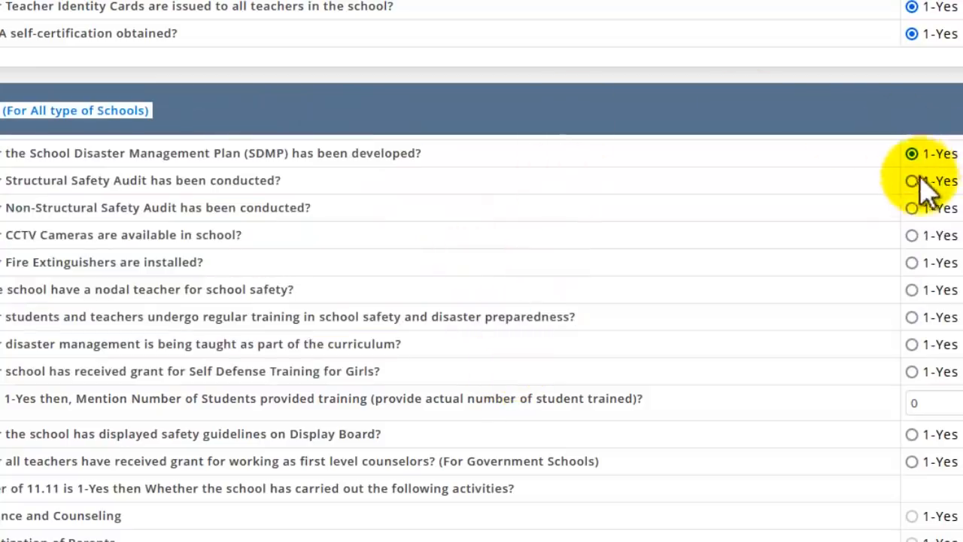
pyautogui.click(914, 182)
pyautogui.click(912, 208)
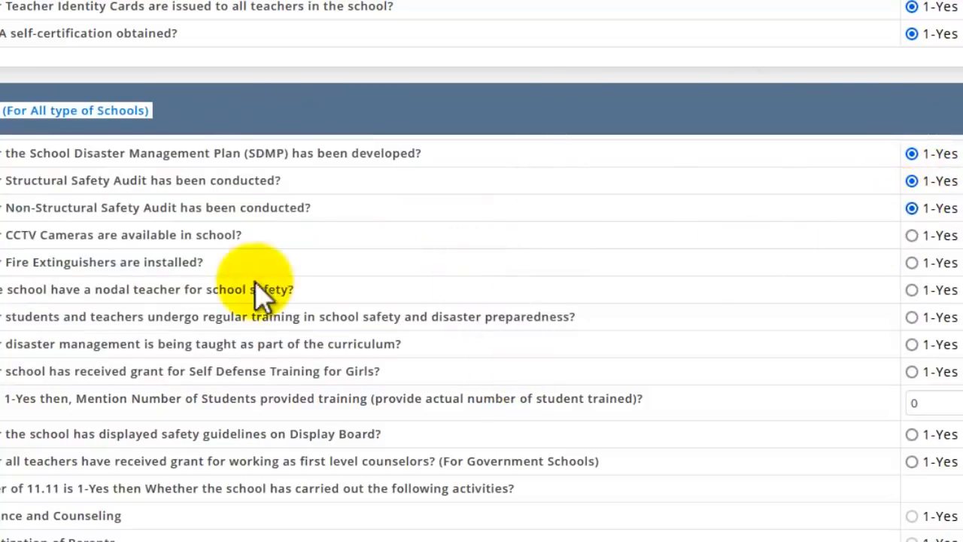
# Answer 2-No for the availability of CCTV Cameras and the installation of Fire Extinguishers.
pyautogui.moveTo(21, 234); pyautogui.dragTo(87, 235)
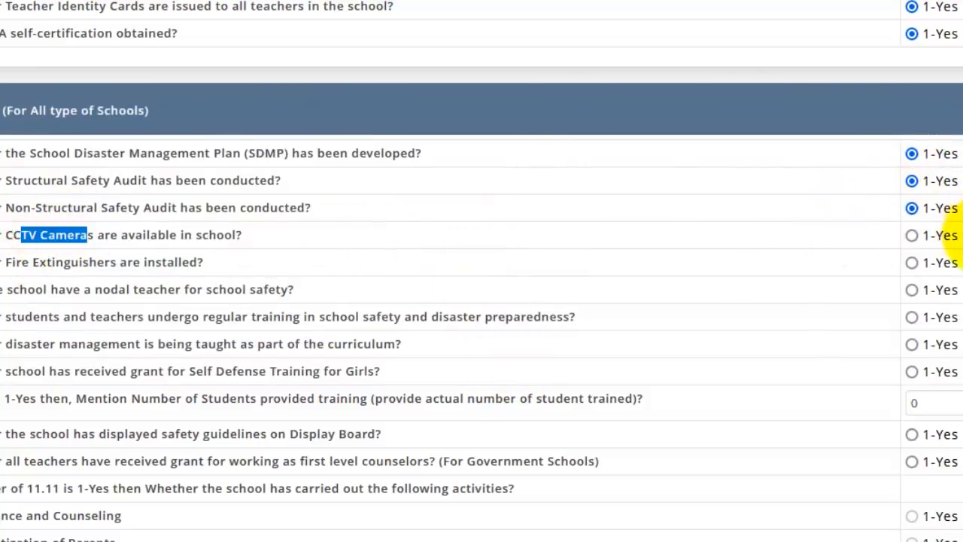
pyautogui.scroll(-3, 695, 301)
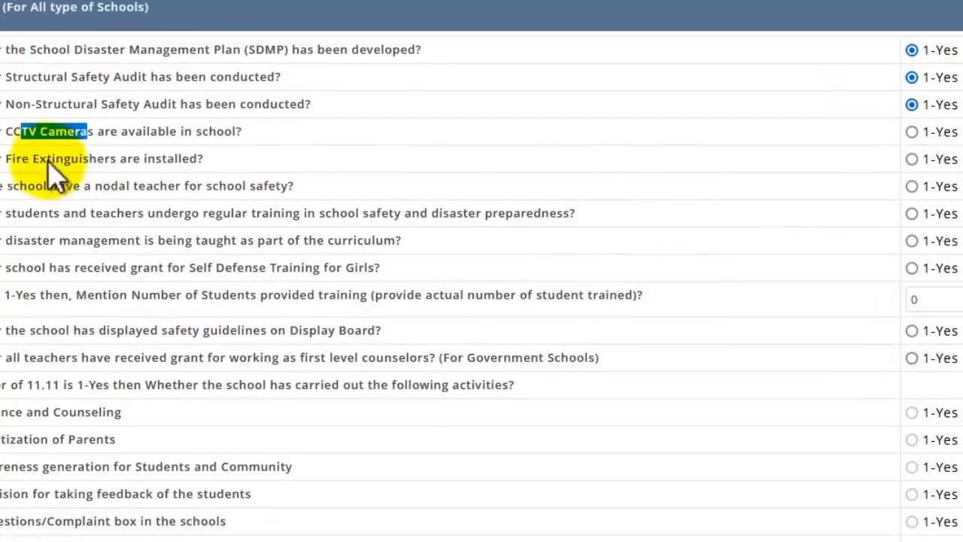
pyautogui.moveTo(38, 158); pyautogui.dragTo(149, 140)
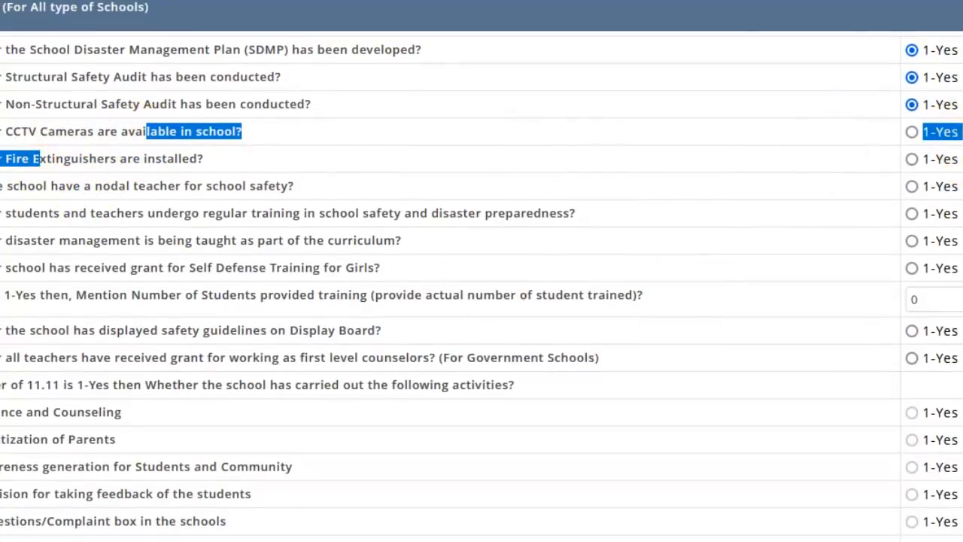
pyautogui.click(99, 166)
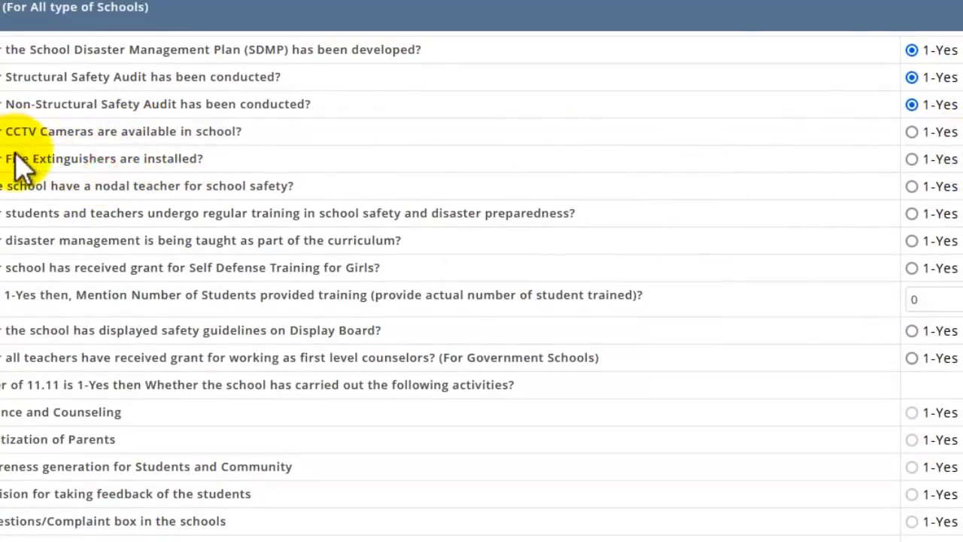
pyautogui.moveTo(4, 156); pyautogui.dragTo(806, 161)
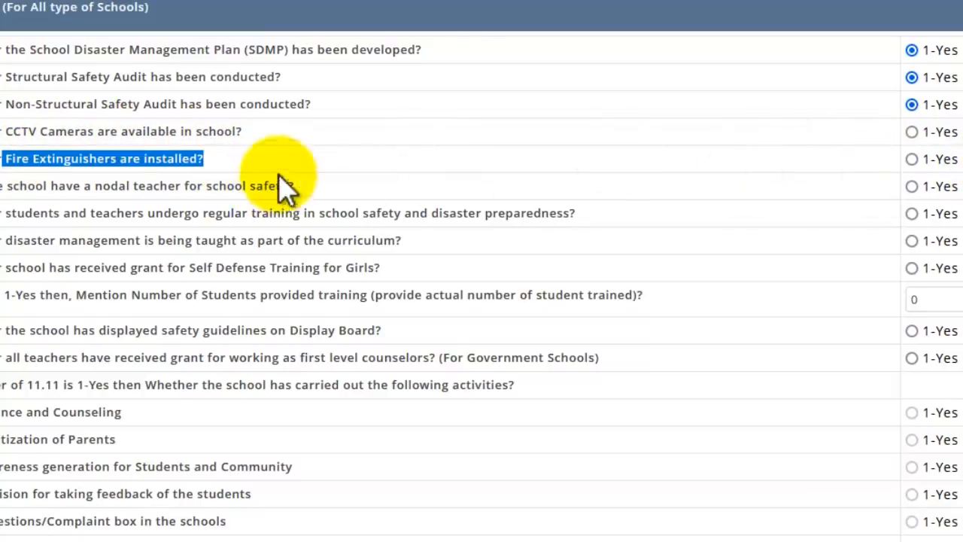
# Answer 1-Yes for the school safety nodal teacher, regular safety and disaster training, and disaster management being taught in the curriculum.
pyautogui.click(910, 186)
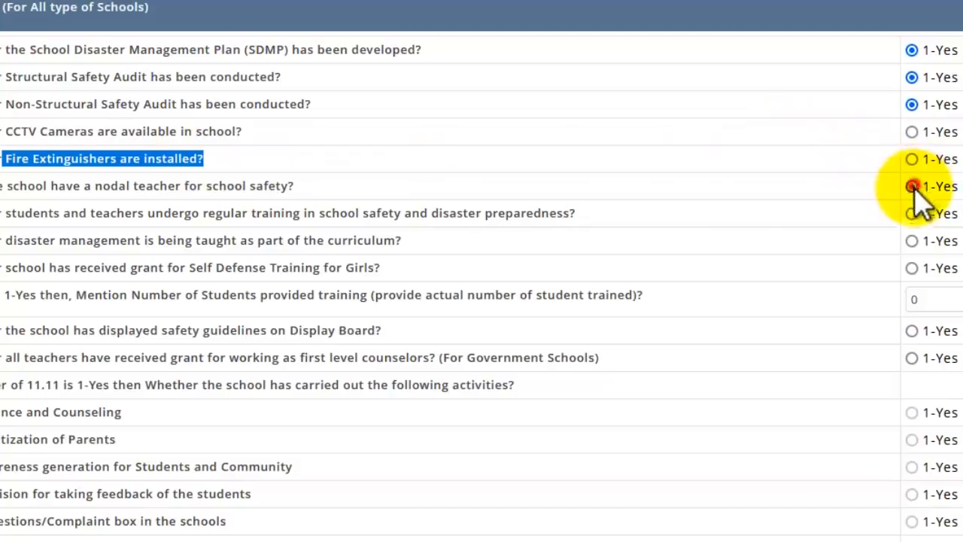
pyautogui.moveTo(193, 183); pyautogui.dragTo(301, 176)
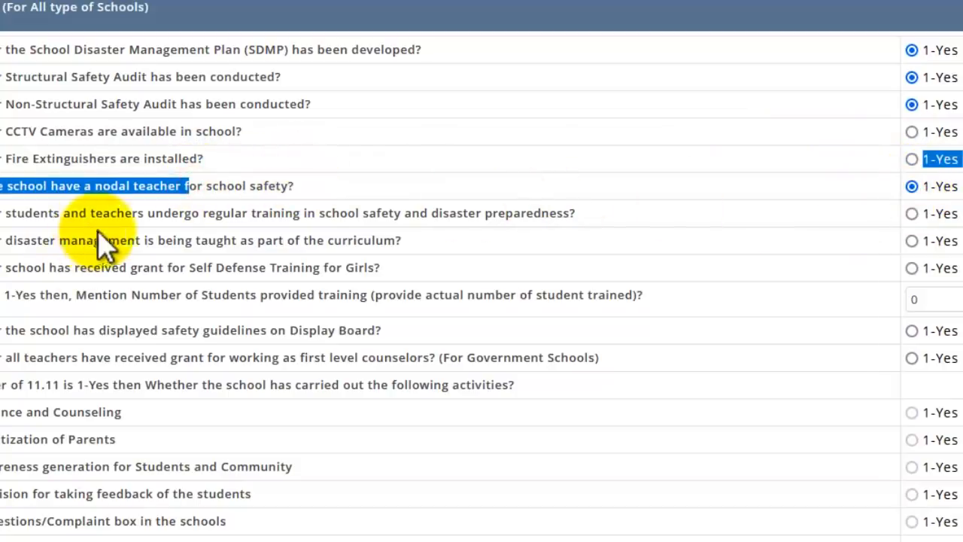
pyautogui.click(912, 216)
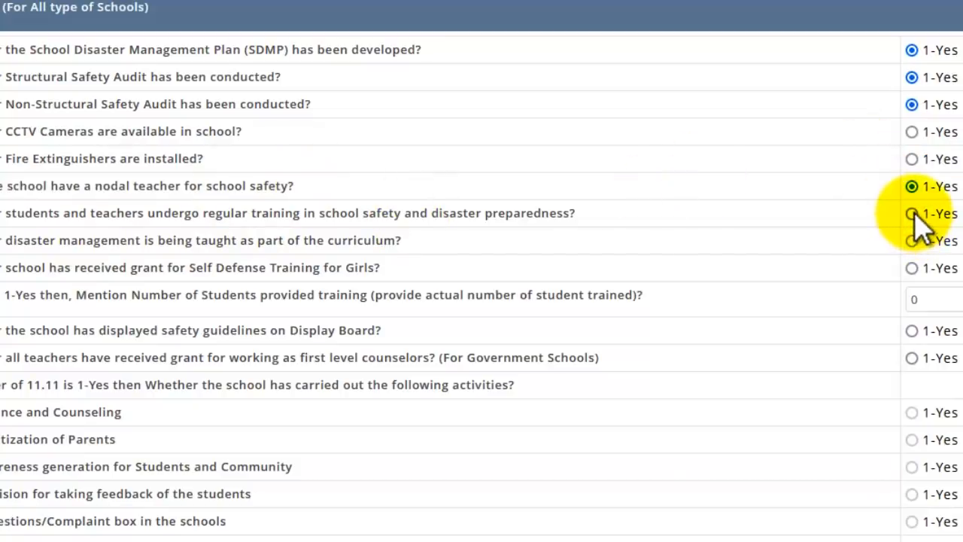
pyautogui.click(912, 214)
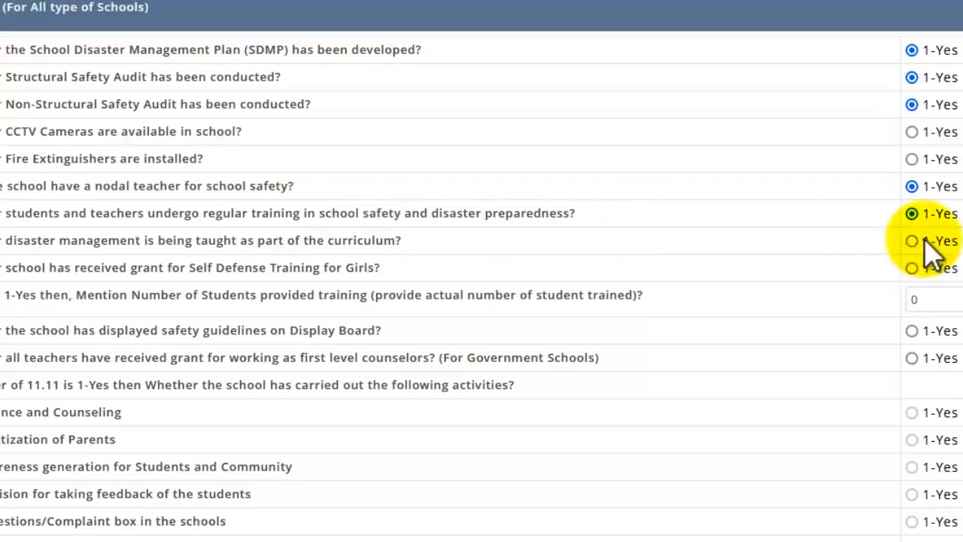
# Answer 2-No for the Self Defense Training for Girls grant and check the related number of students trained.
pyautogui.moveTo(201, 269); pyautogui.dragTo(515, 275)
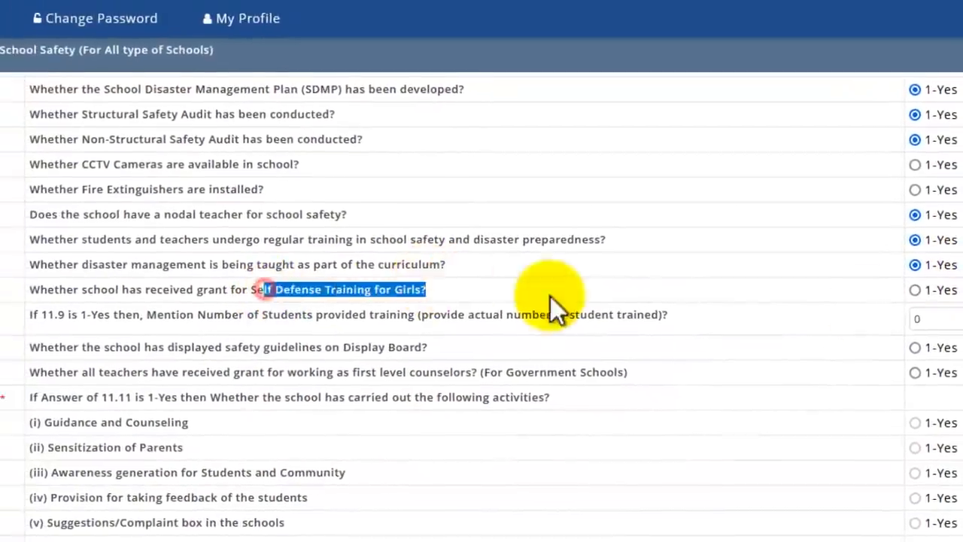
pyautogui.scroll(-1, 945, 207)
pyautogui.click(952, 204)
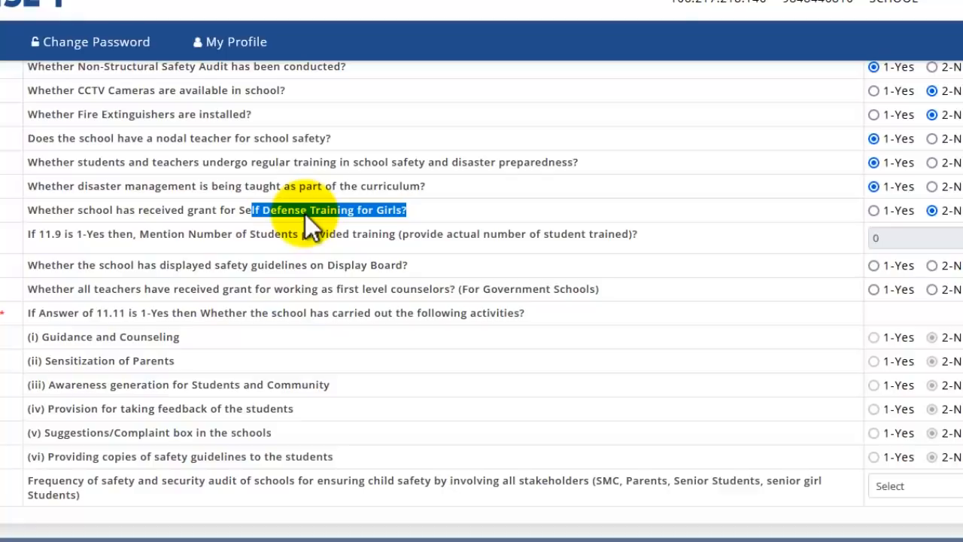
pyautogui.doubleClick(899, 237)
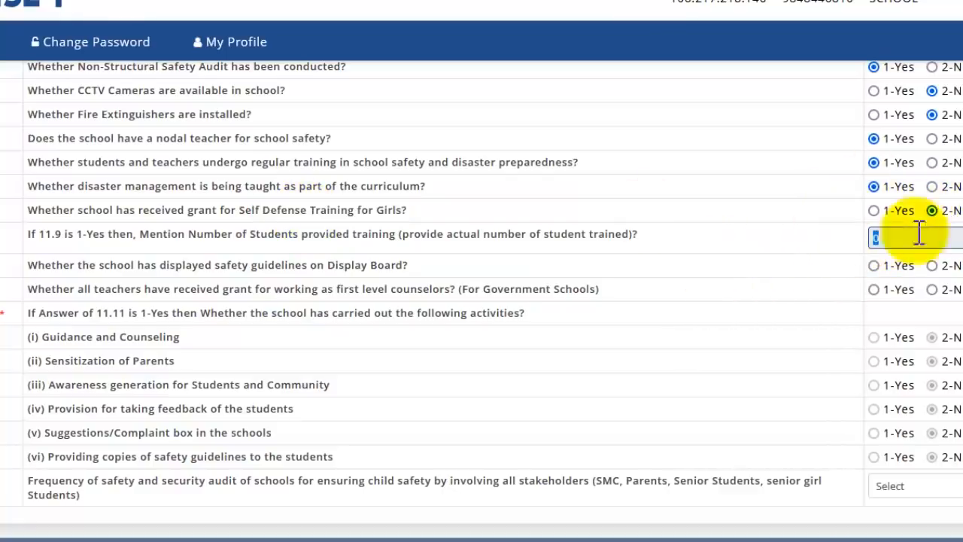
# Answer 1-Yes for safety guidelines on the Display Board and for teachers receiving the grant as first level counselors.
pyautogui.scroll(-1, 913, 172)
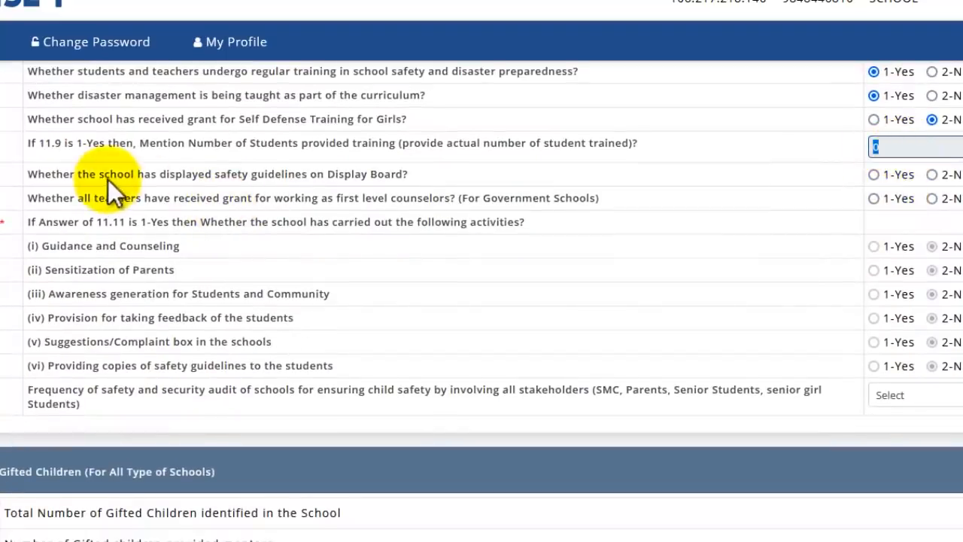
pyautogui.moveTo(149, 176); pyautogui.dragTo(328, 179)
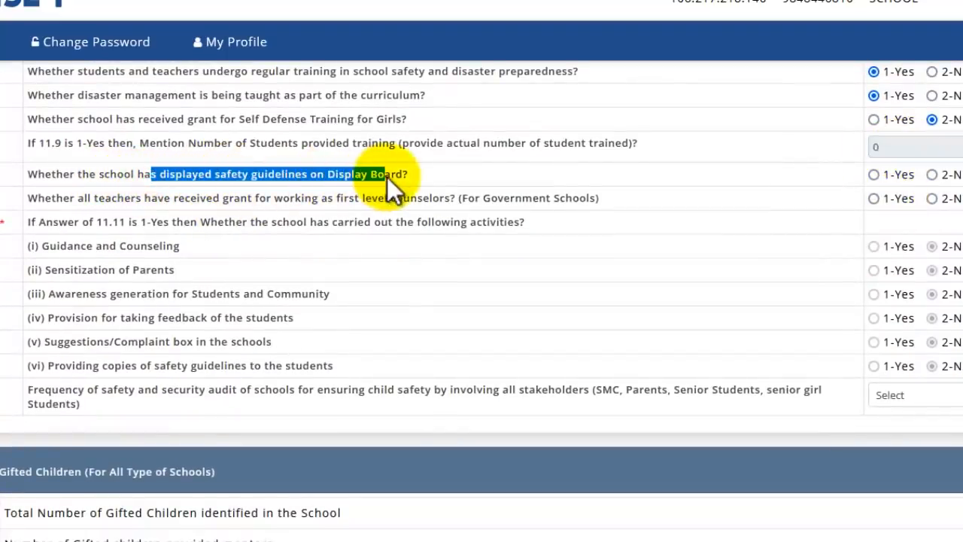
pyautogui.click(873, 174)
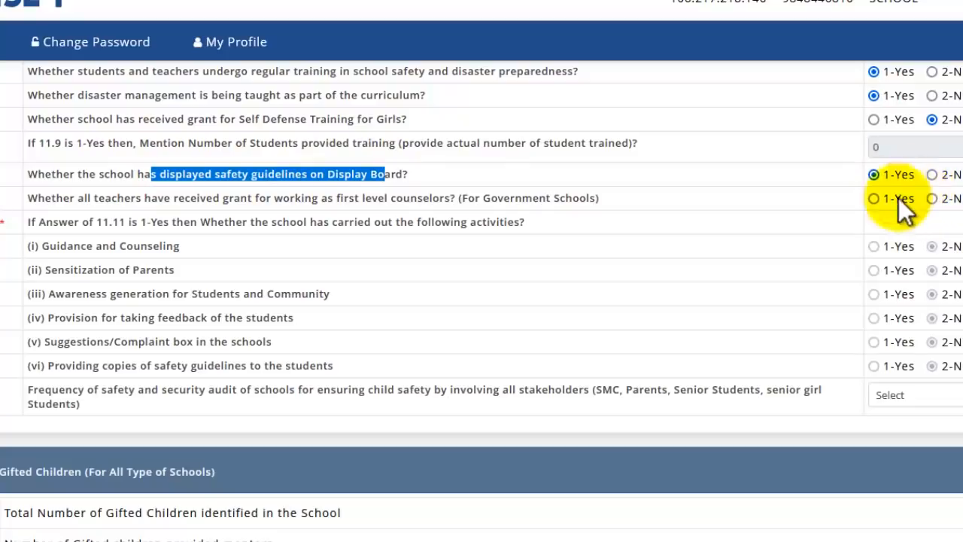
pyautogui.click(891, 201)
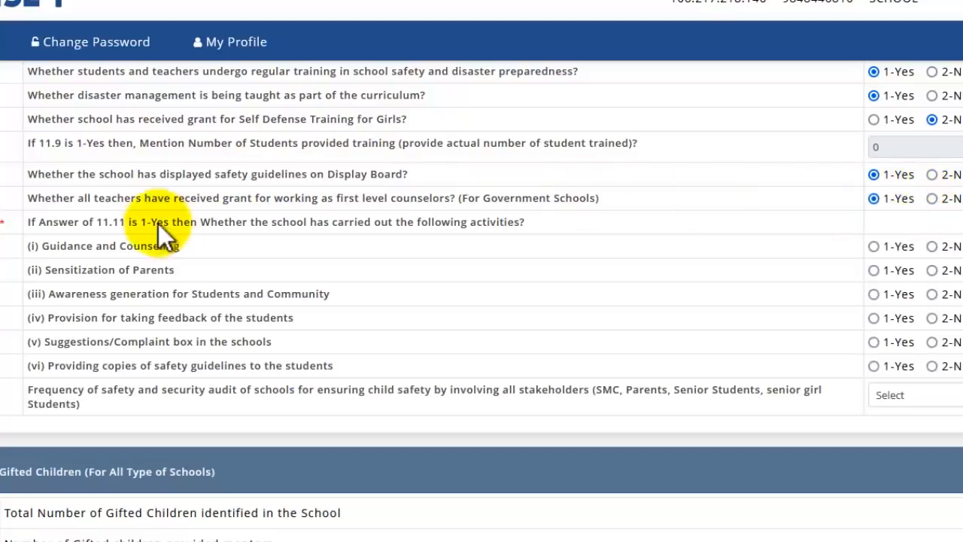
pyautogui.moveTo(141, 198); pyautogui.dragTo(394, 203)
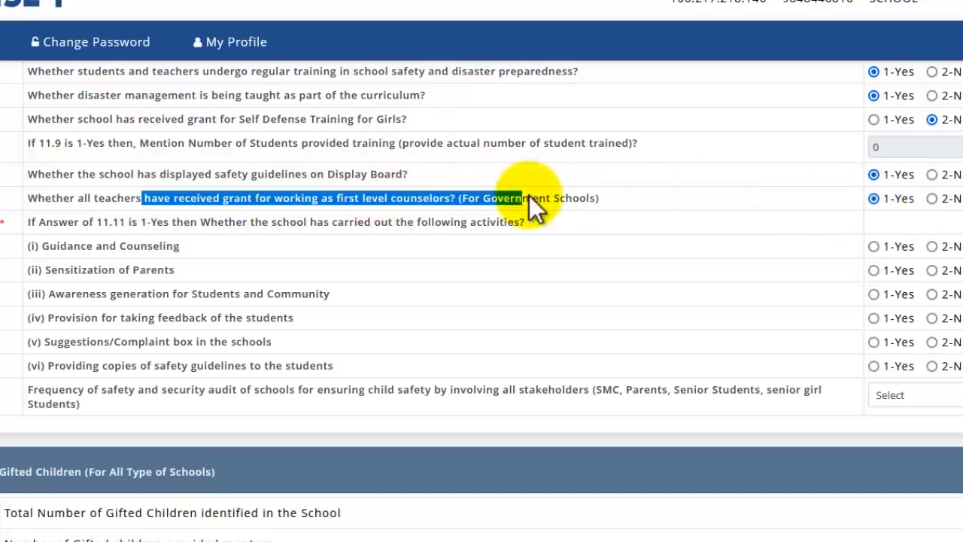
pyautogui.moveTo(529, 195); pyautogui.dragTo(532, 197)
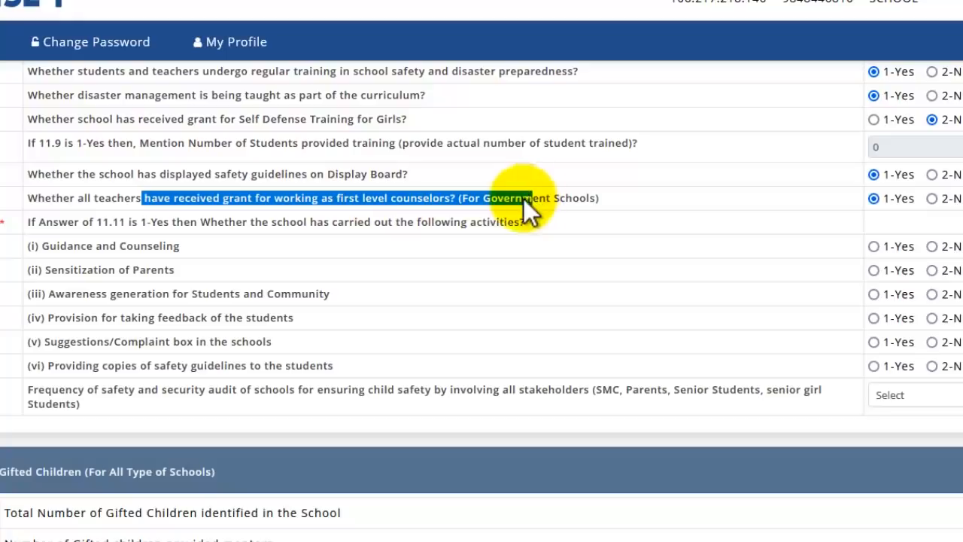
pyautogui.doubleClick(437, 200)
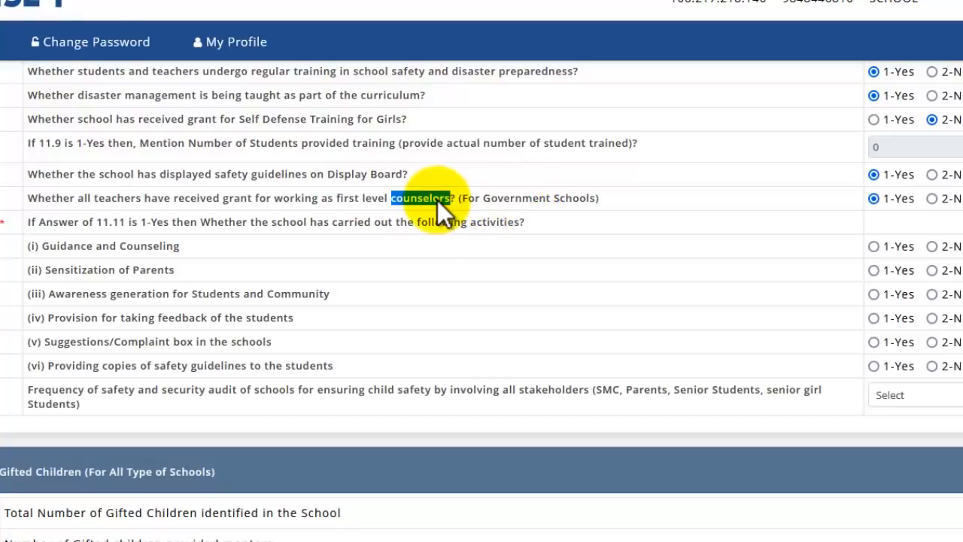
# Change the answer on teachers receiving the grant as first level counselors to 2-No and check the related activities.
pyautogui.click(932, 200)
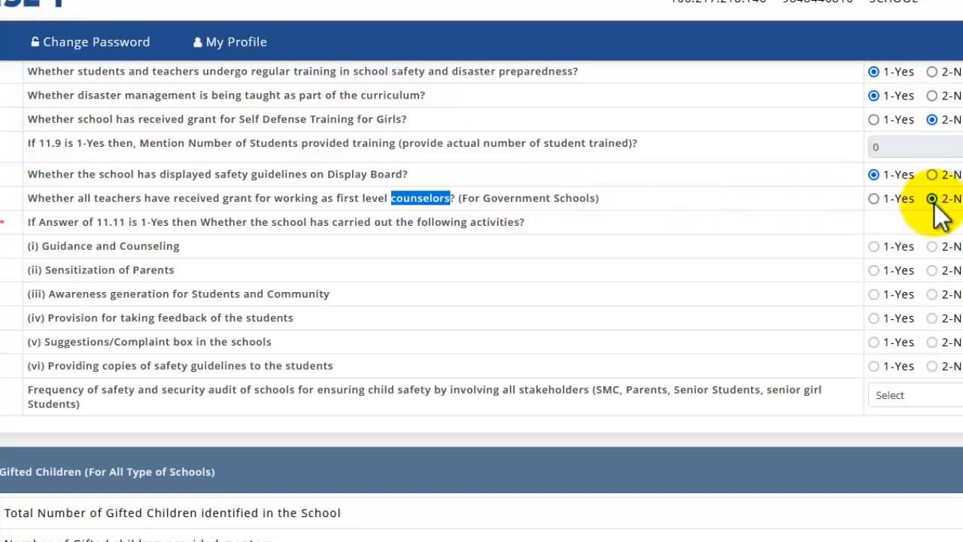
pyautogui.click(872, 198)
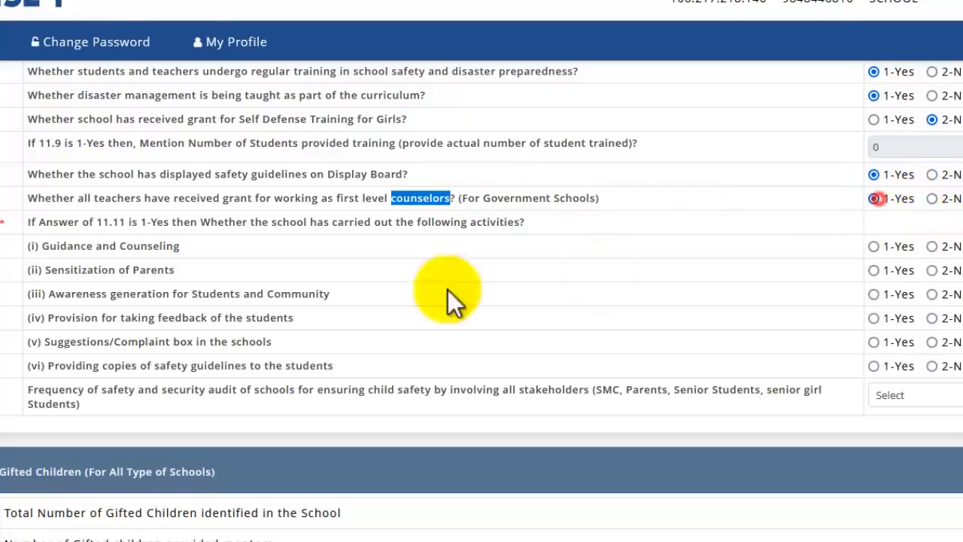
pyautogui.moveTo(74, 247); pyautogui.dragTo(326, 360)
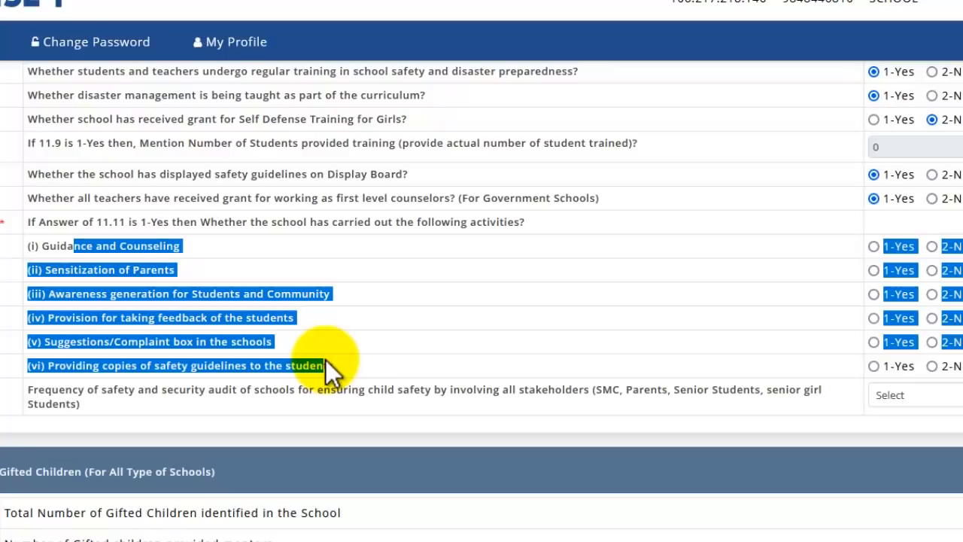
pyautogui.click(932, 198)
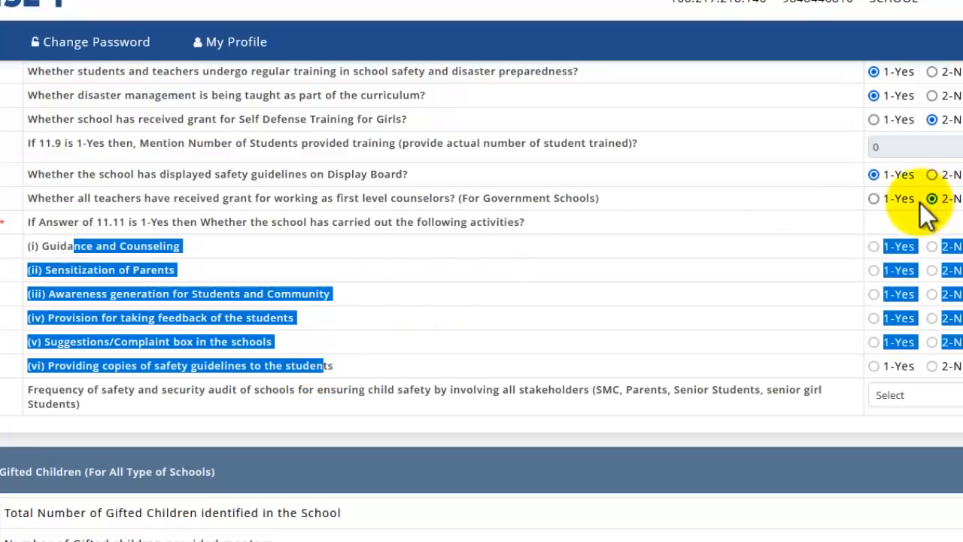
pyautogui.click(920, 201)
pyautogui.click(938, 199)
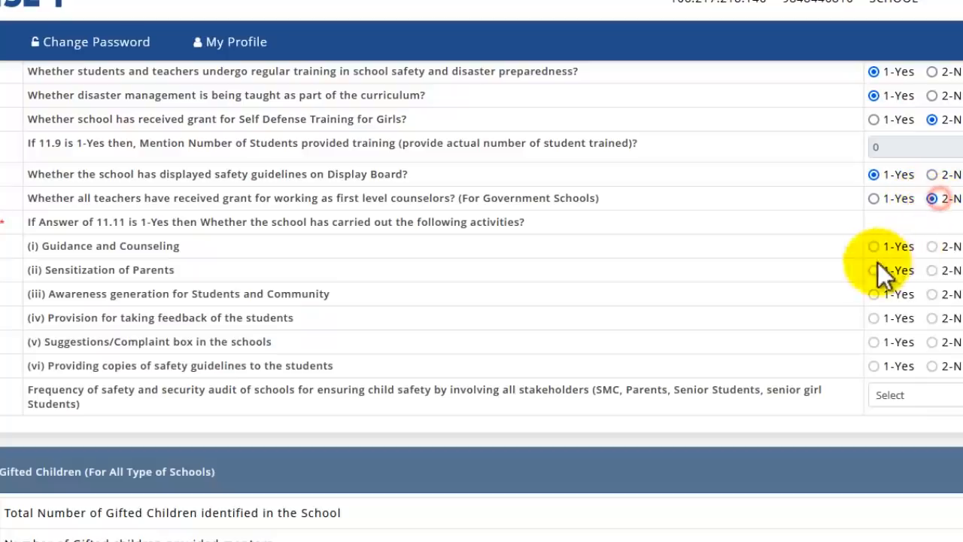
pyautogui.click(933, 247)
# Set the frequency of the school safety and security audit involving all stakeholders to 0-none.
pyautogui.scroll(-2, 443, 293)
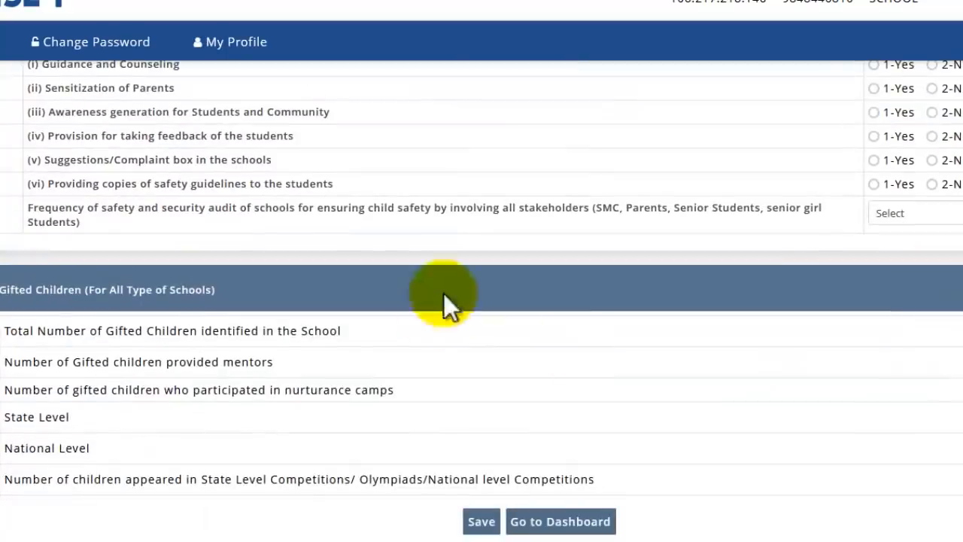
pyautogui.moveTo(252, 202); pyautogui.dragTo(525, 212)
pyautogui.click(939, 215)
pyautogui.click(921, 258)
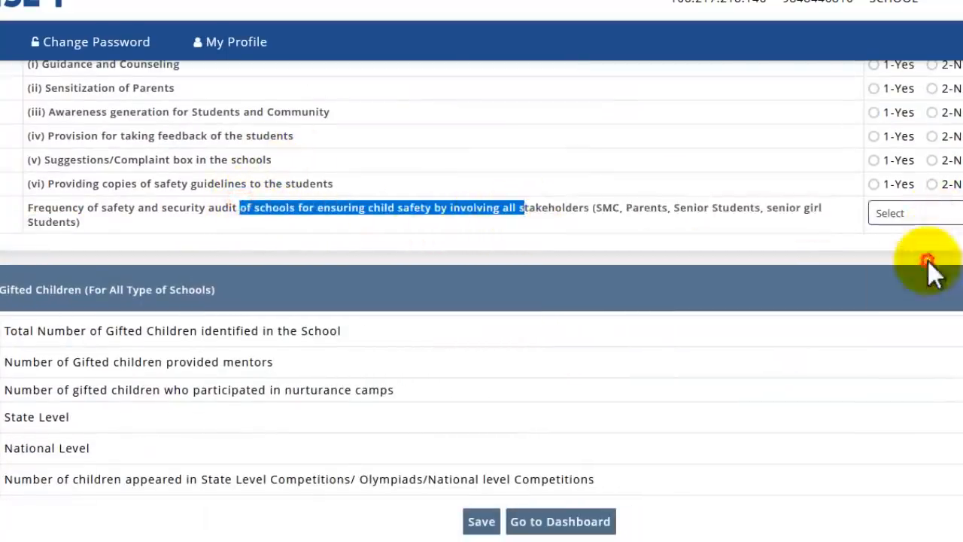
pyautogui.click(951, 214)
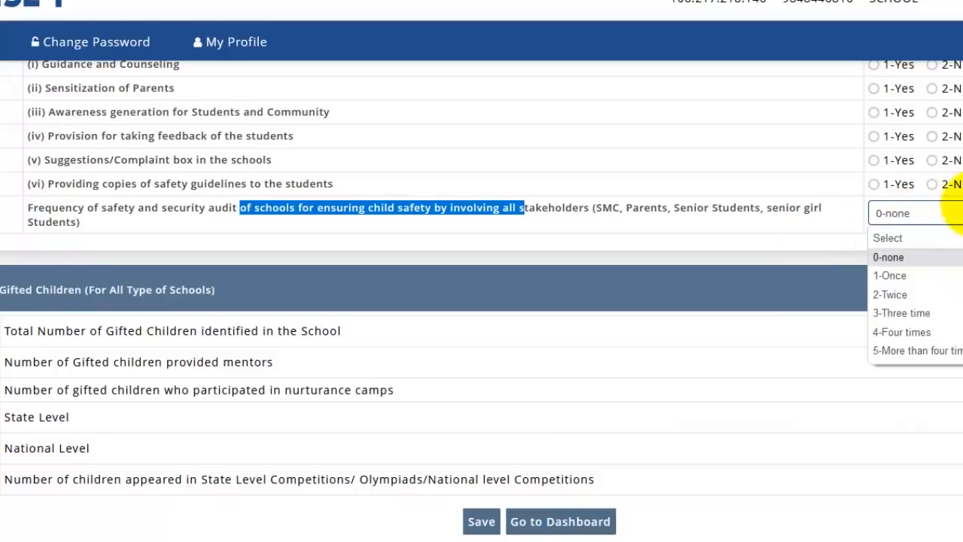
pyautogui.click(952, 215)
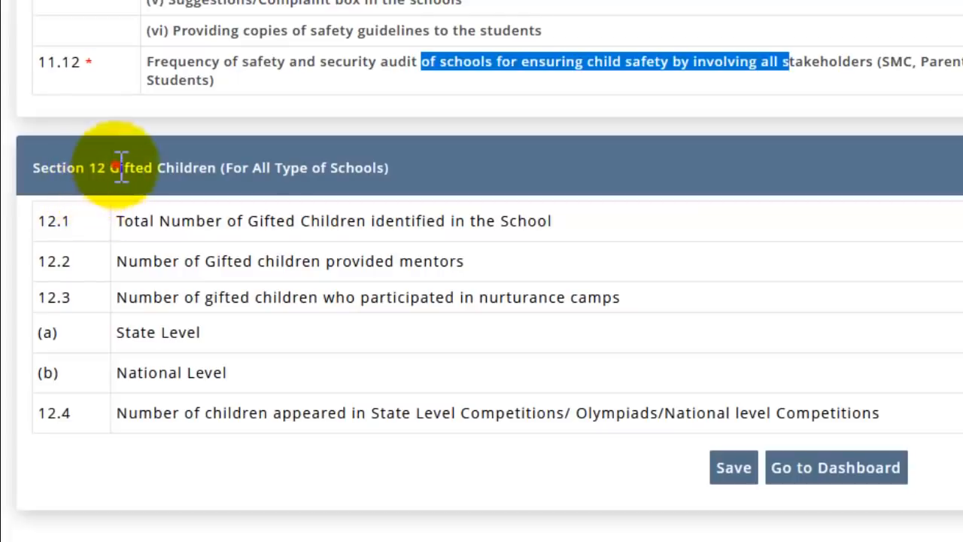
# Review the Section 12 Gifted Children questions and save the Sections 10 to 12 form.
pyautogui.moveTo(88, 167); pyautogui.dragTo(136, 177)
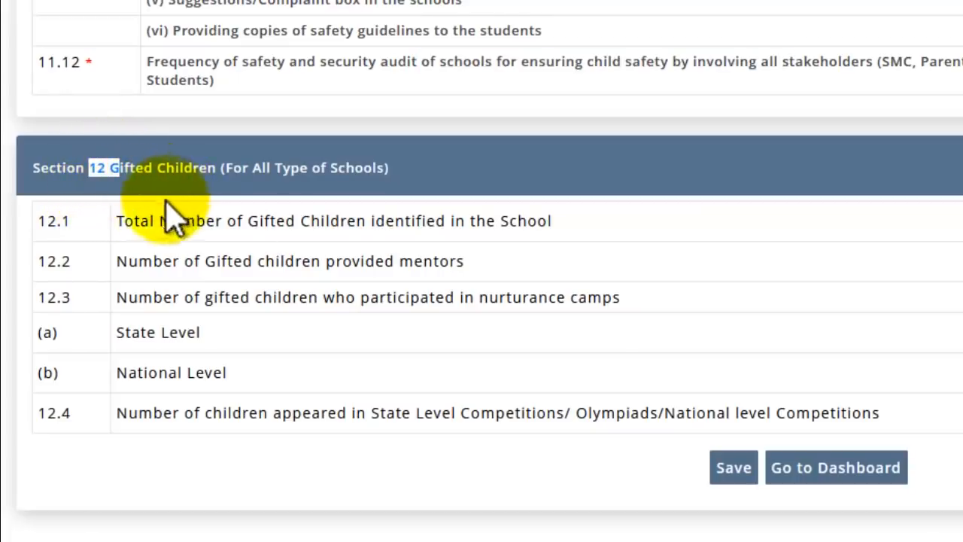
pyautogui.click(172, 167)
pyautogui.moveTo(270, 167); pyautogui.dragTo(283, 167)
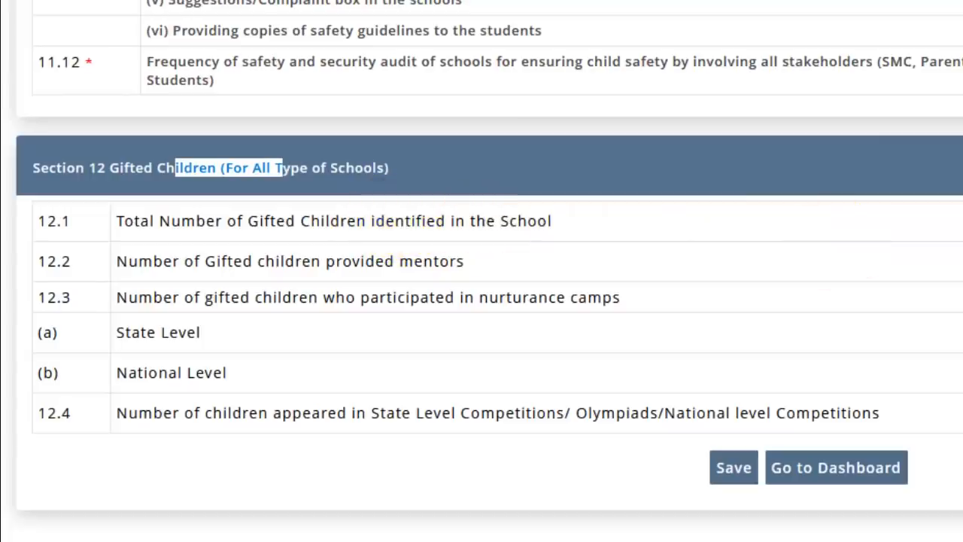
pyautogui.click(955, 221)
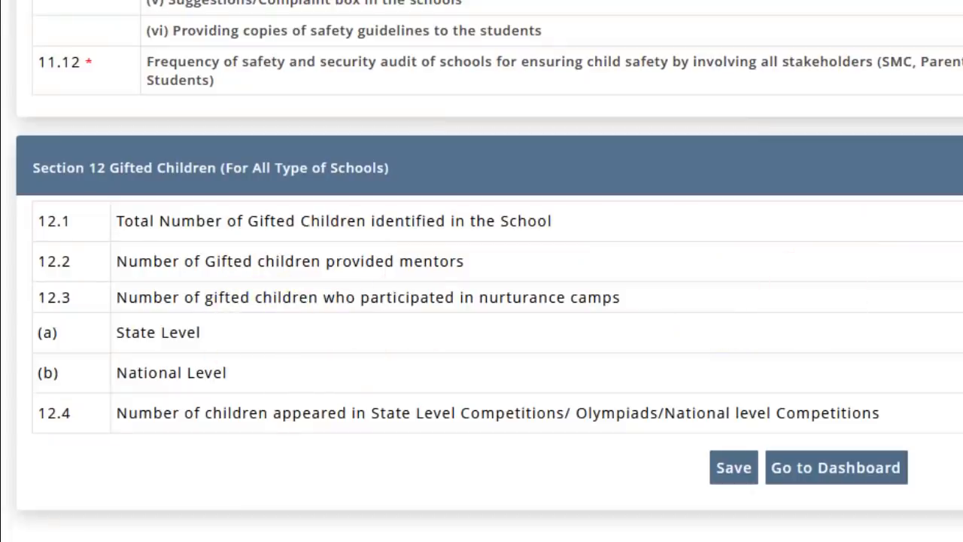
pyautogui.click(733, 470)
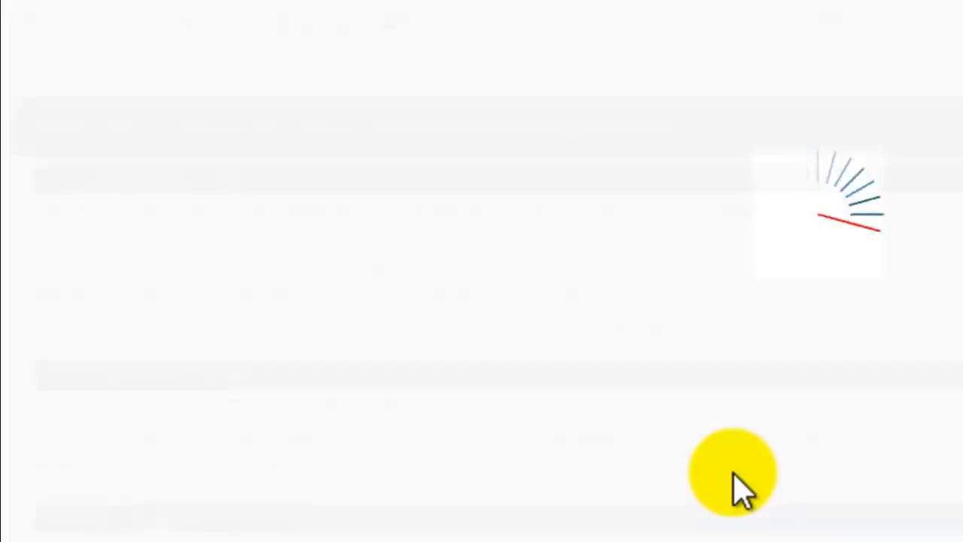
# Recheck the saved Sections 10 to 12 form and return to the dashboard.
pyautogui.scroll(-10, 946, 323)
pyautogui.scroll(-4, 847, 422)
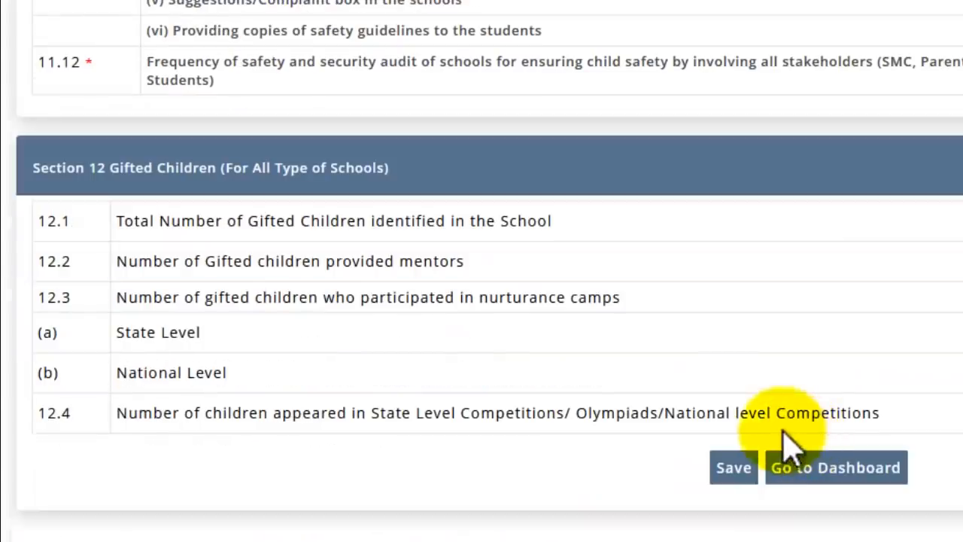
pyautogui.moveTo(67, 170); pyautogui.dragTo(165, 170)
pyautogui.scroll(10, 962, 209)
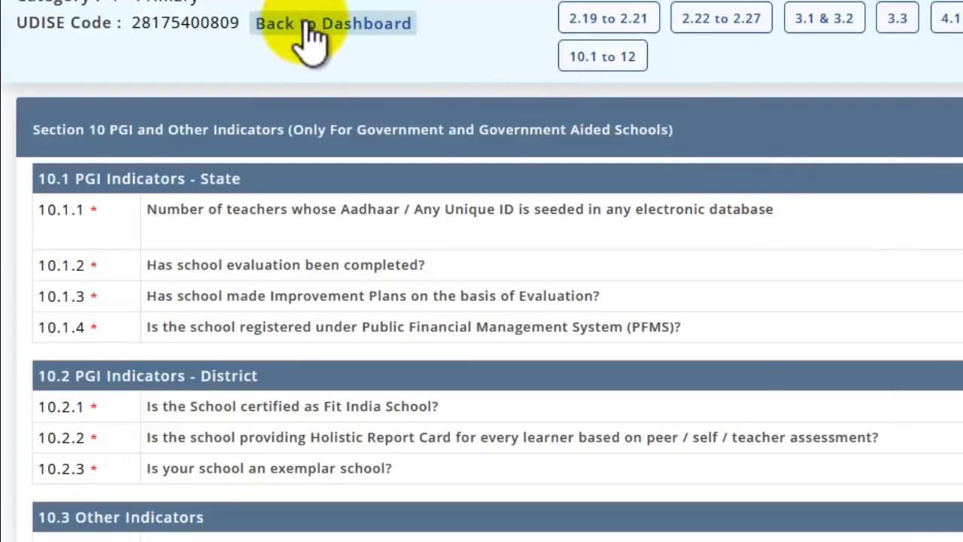
pyautogui.scroll(-5, 786, 282)
pyautogui.scroll(-9, 786, 278)
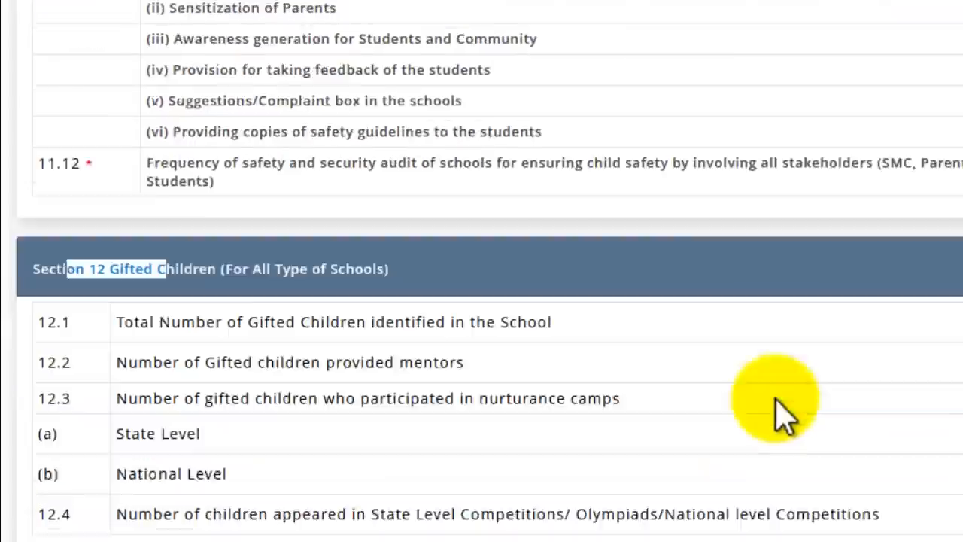
pyautogui.click(857, 467)
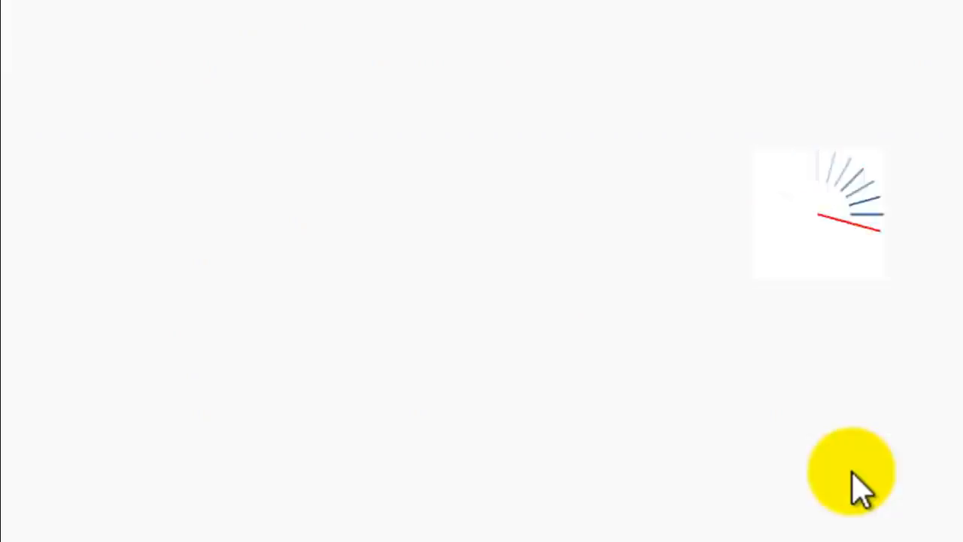
# Review the form statuses for Sections 1 to 4, including Teachers and Instructors Details in form 3.3.
pyautogui.scroll(-3, 871, 323)
pyautogui.scroll(-1, 871, 325)
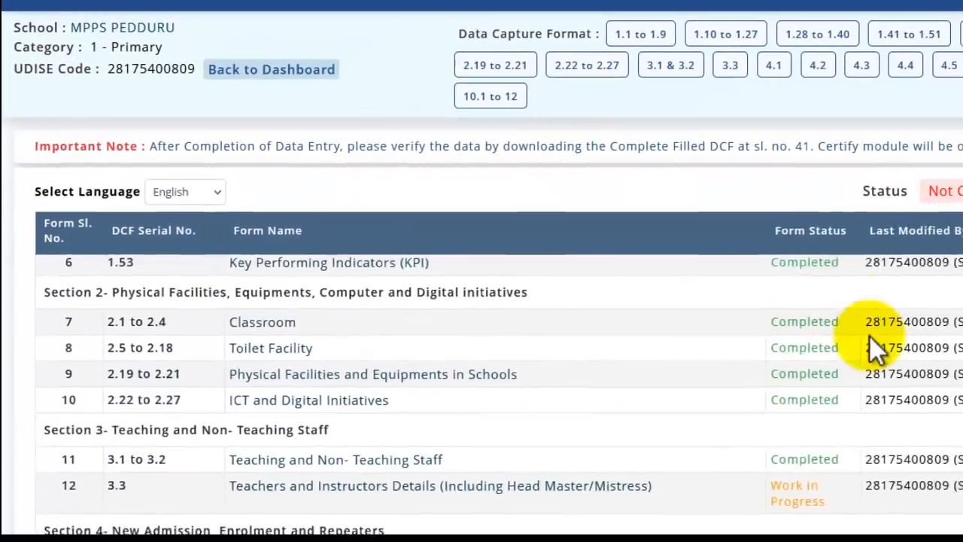
pyautogui.scroll(3, 918, 367)
pyautogui.scroll(-2, 917, 367)
pyautogui.scroll(2, 917, 367)
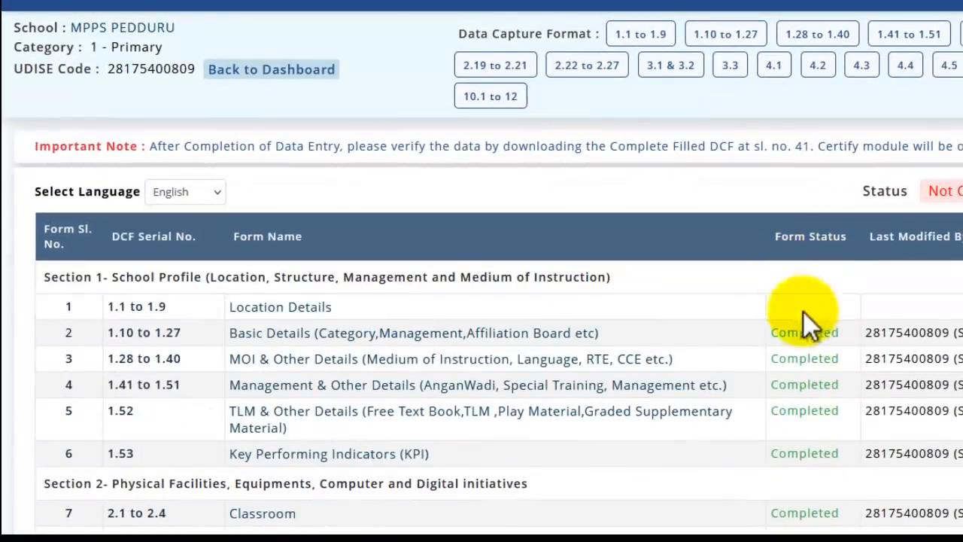
pyautogui.moveTo(770, 332); pyautogui.dragTo(840, 335)
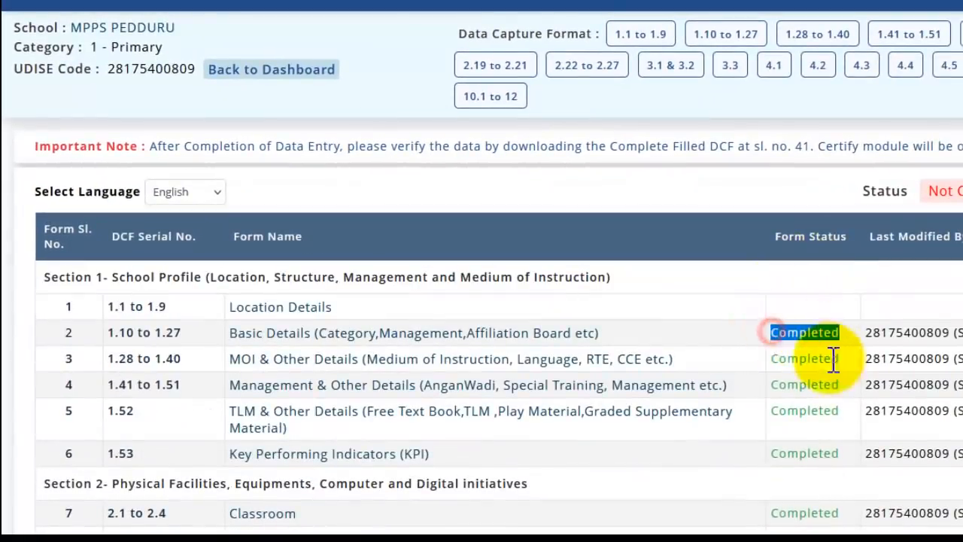
pyautogui.scroll(-6, 804, 388)
pyautogui.scroll(2, 805, 414)
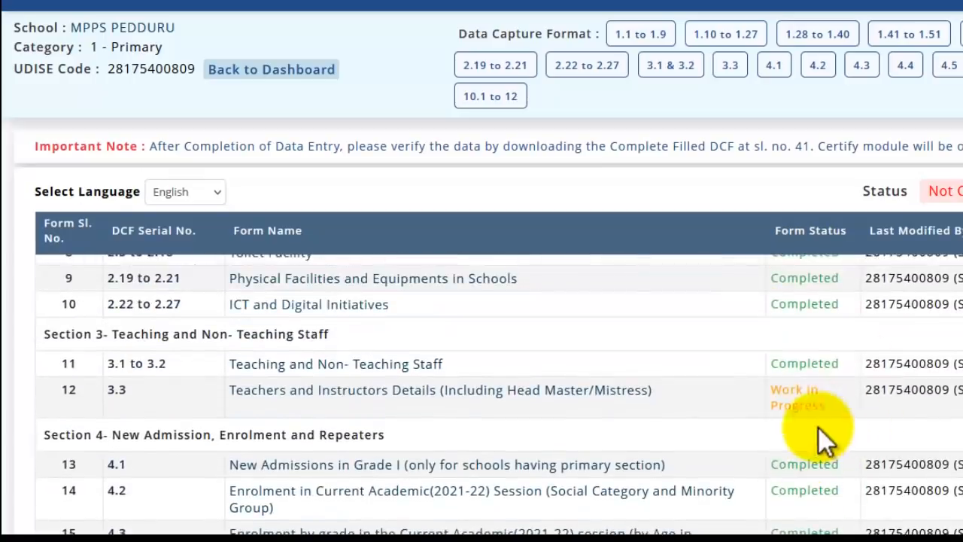
pyautogui.moveTo(787, 364); pyautogui.dragTo(818, 365)
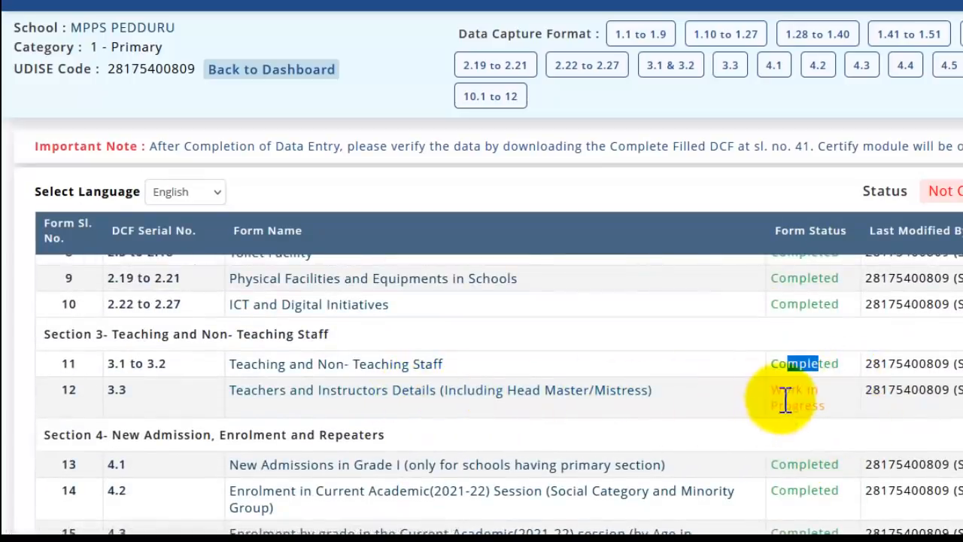
pyautogui.moveTo(778, 390); pyautogui.dragTo(830, 404)
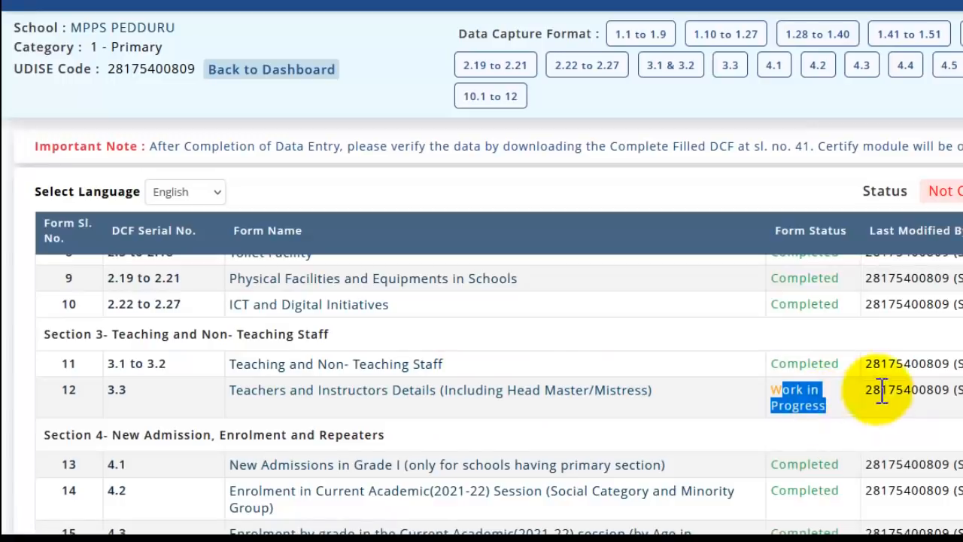
# Examine the availability of the Download DCF and School Report entry and the Comparison and Certify Data entry.
pyautogui.scroll(-10, 843, 406)
pyautogui.scroll(-2, 843, 407)
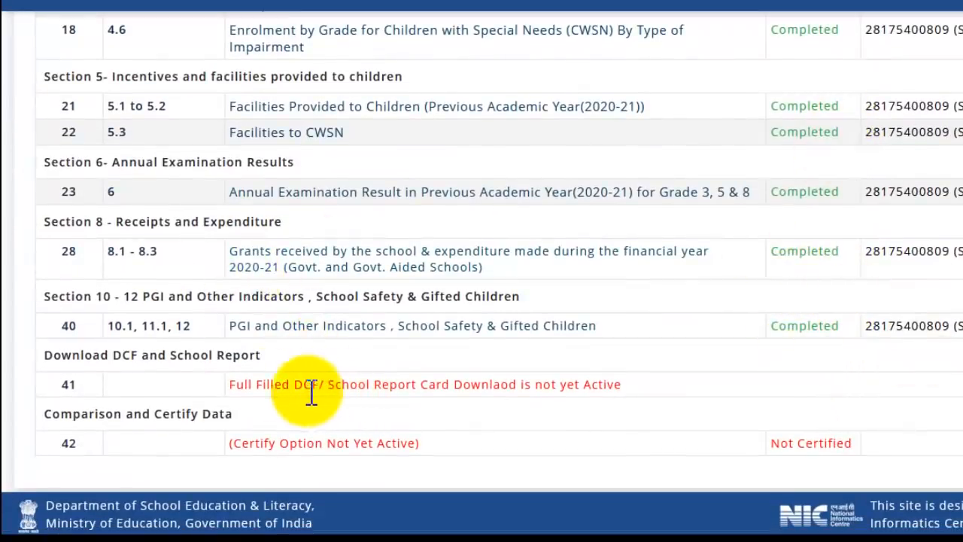
pyautogui.moveTo(109, 356); pyautogui.dragTo(151, 358)
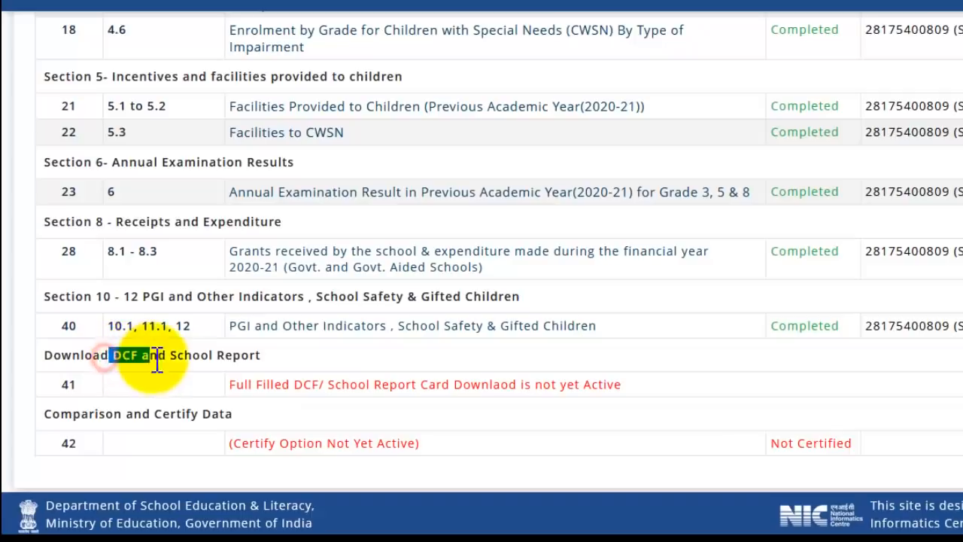
pyautogui.moveTo(216, 356); pyautogui.dragTo(255, 358)
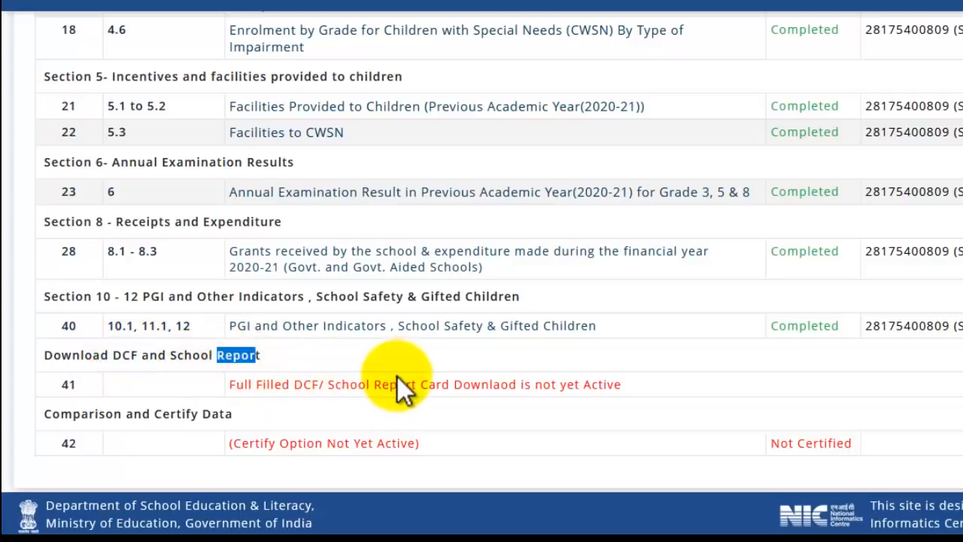
pyautogui.scroll(10, 722, 181)
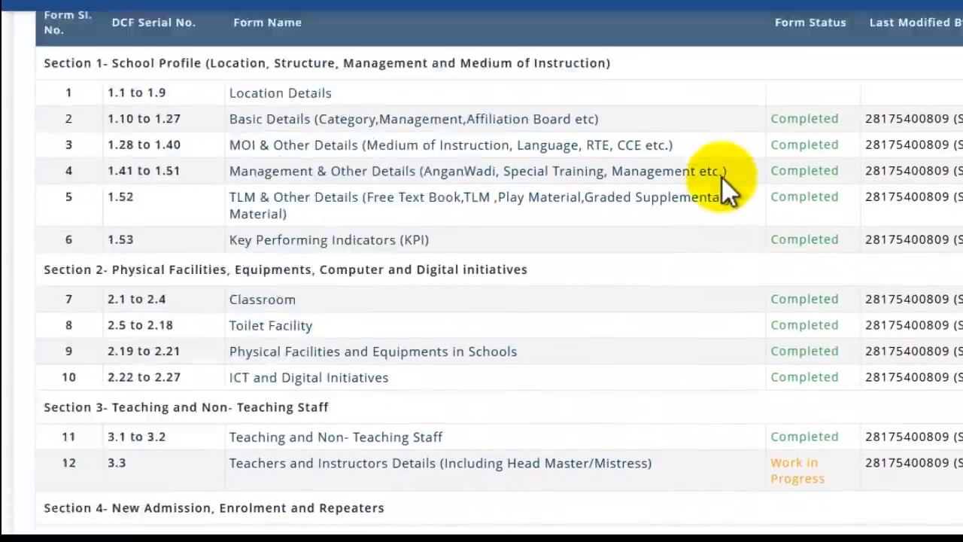
pyautogui.scroll(-10, 638, 233)
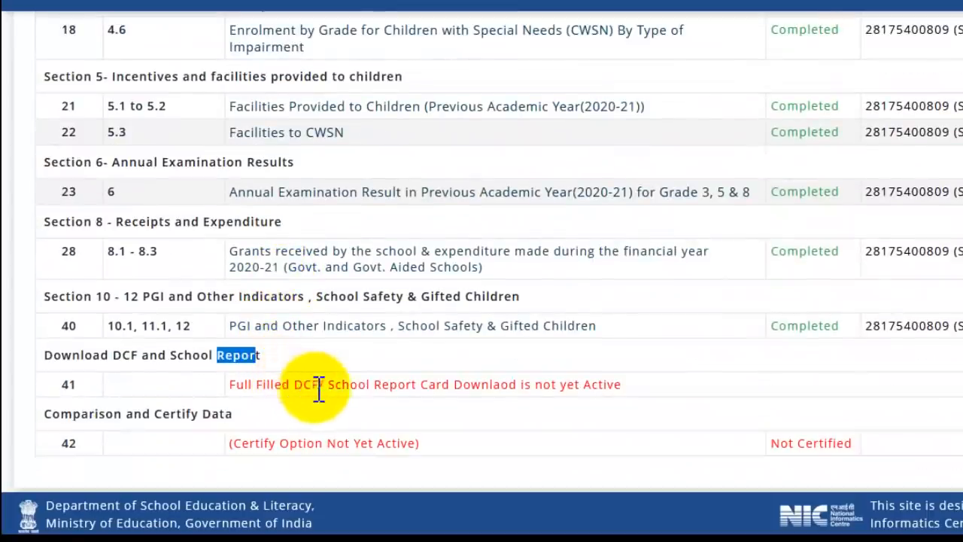
pyautogui.moveTo(319, 390); pyautogui.dragTo(404, 391)
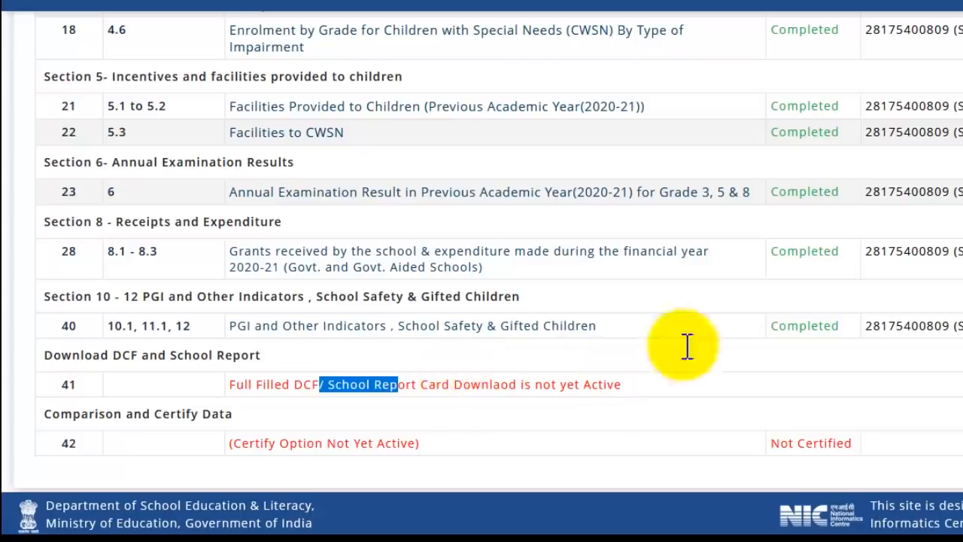
pyautogui.scroll(15, 683, 344)
pyautogui.scroll(-15, 803, 212)
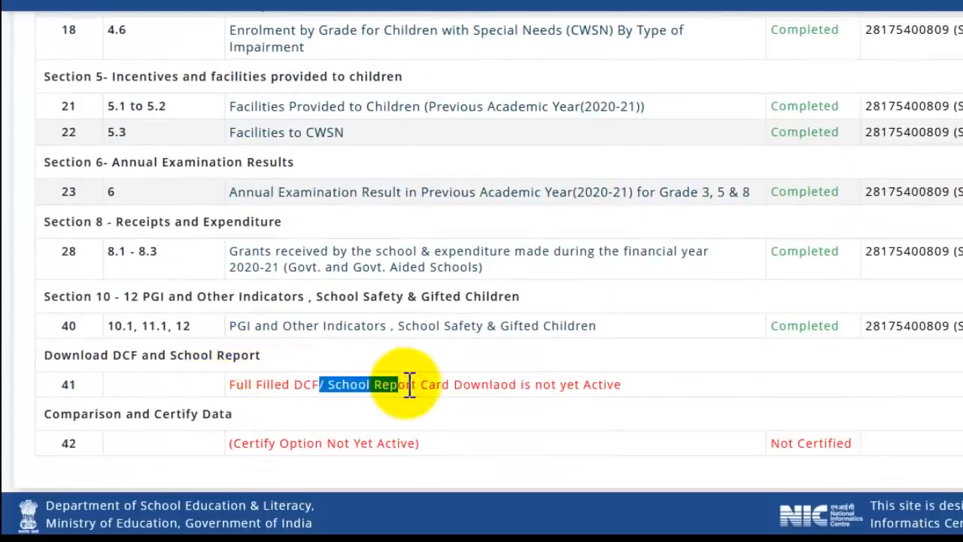
pyautogui.tripleClick(410, 385)
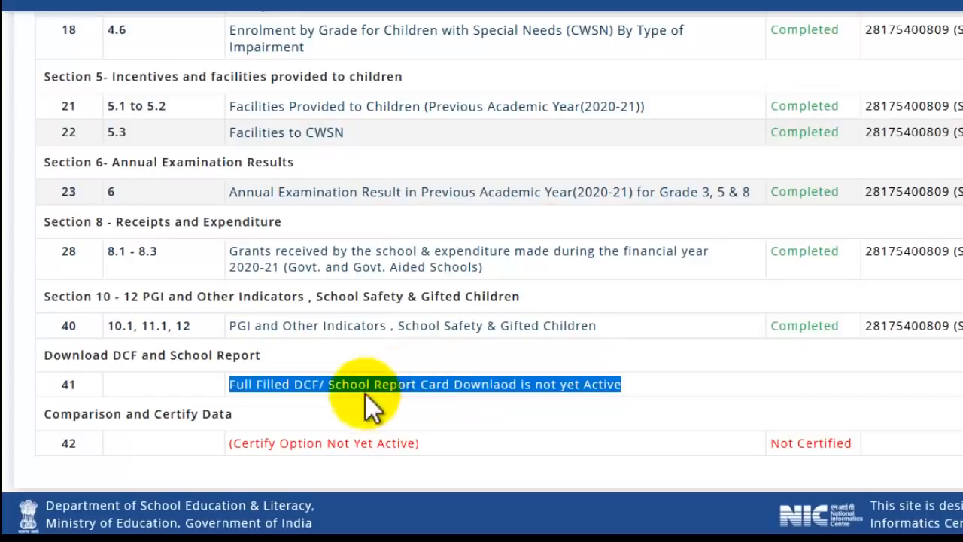
pyautogui.moveTo(307, 444); pyautogui.dragTo(435, 454)
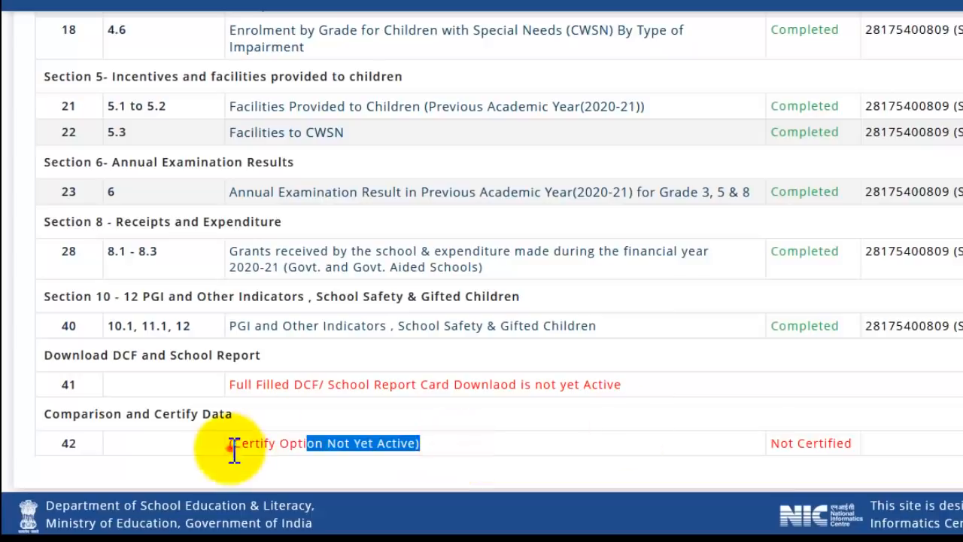
pyautogui.moveTo(230, 443); pyautogui.dragTo(353, 450)
pyautogui.moveTo(268, 443); pyautogui.dragTo(853, 445)
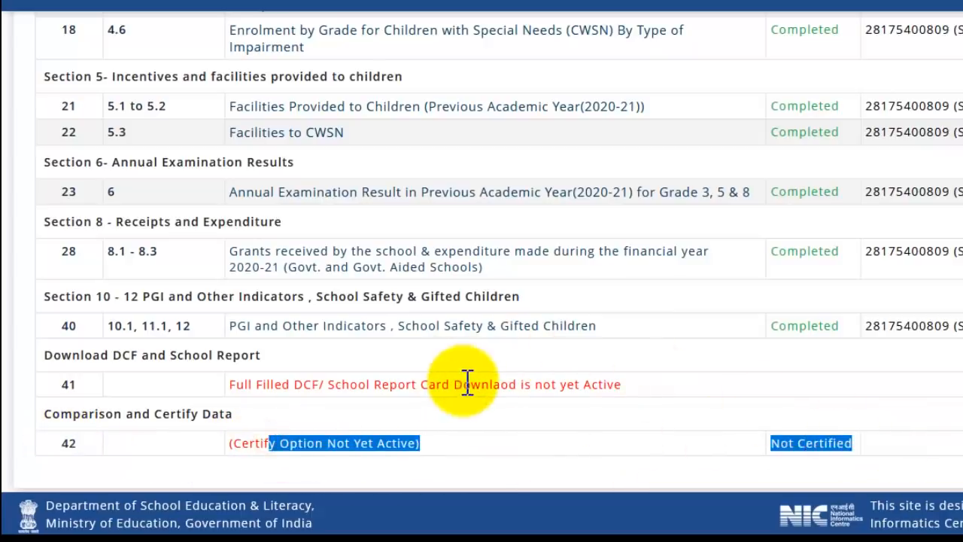